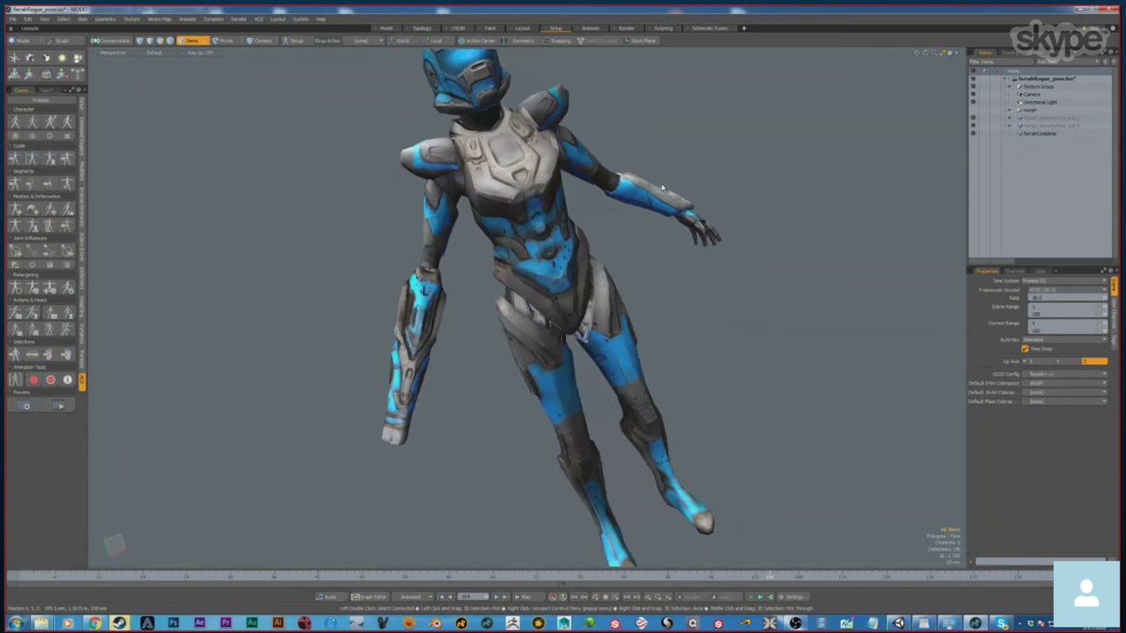
Invert all translation and rotation axes in the 3D mouse settings.
key("o")
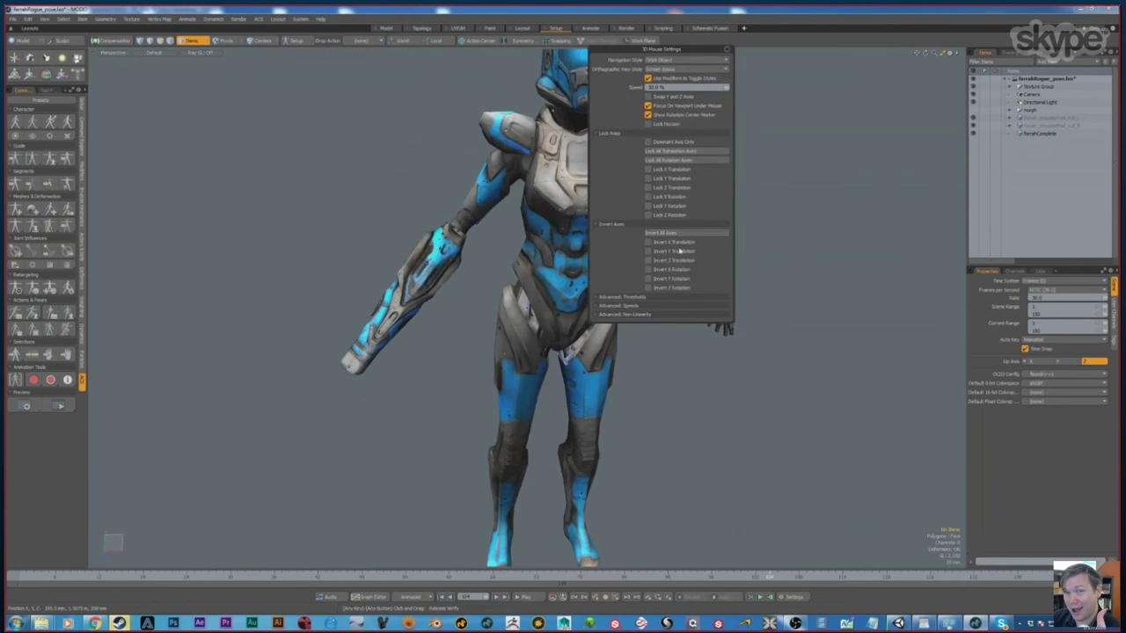
left_click(678, 269)
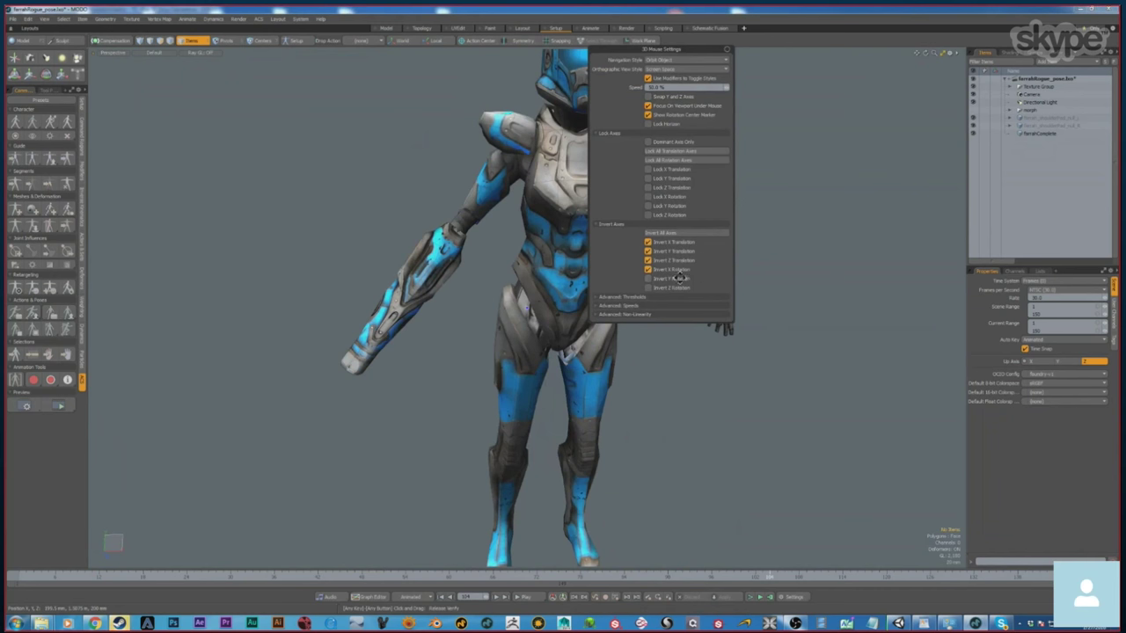
left_click(685, 233)
left_click(685, 234)
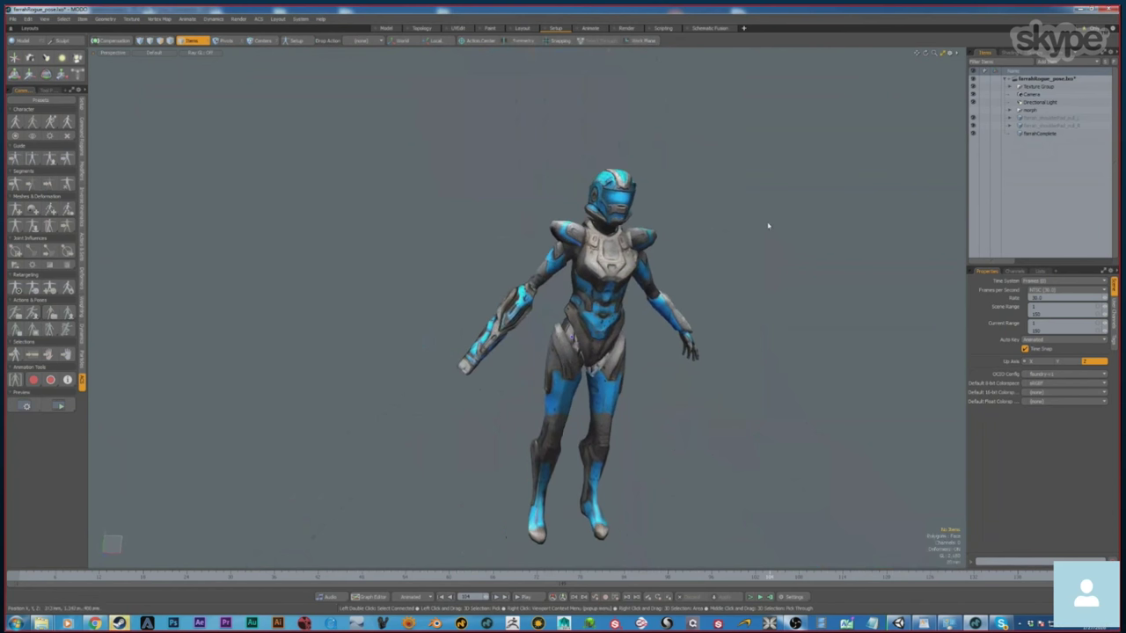
key("o")
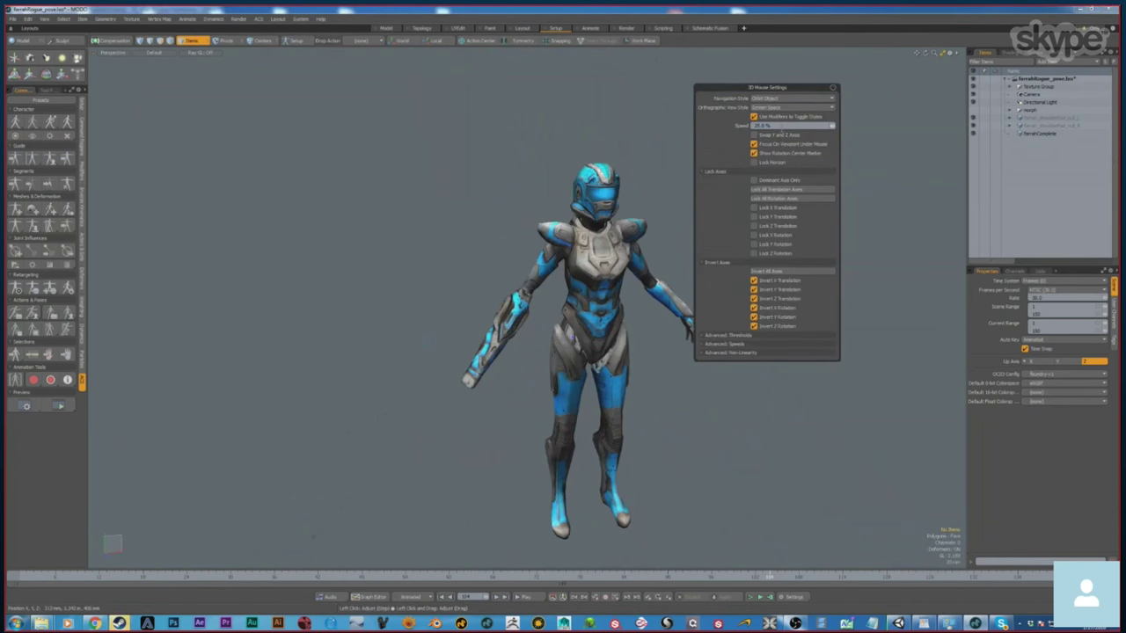
left_click(638, 113)
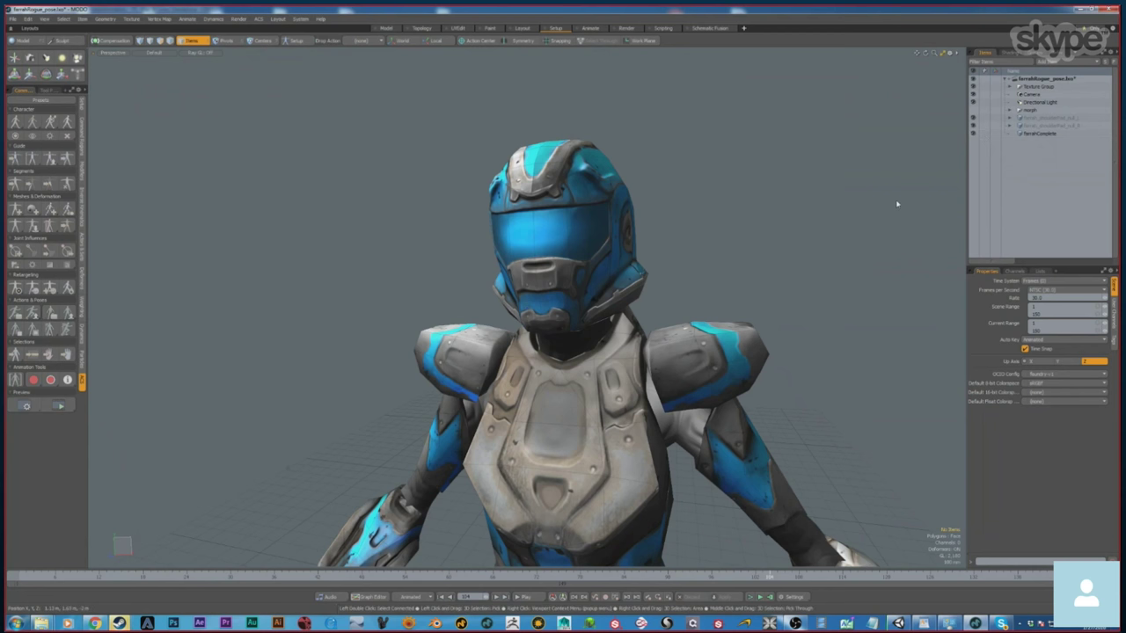
Inspect the armoured character from several angles, including the helmet, torso and forearms.
left_click_drag(897, 204, 897, 204, "alt")
scroll(897, 204, "up", 5)
scroll(897, 204, "down", 8)
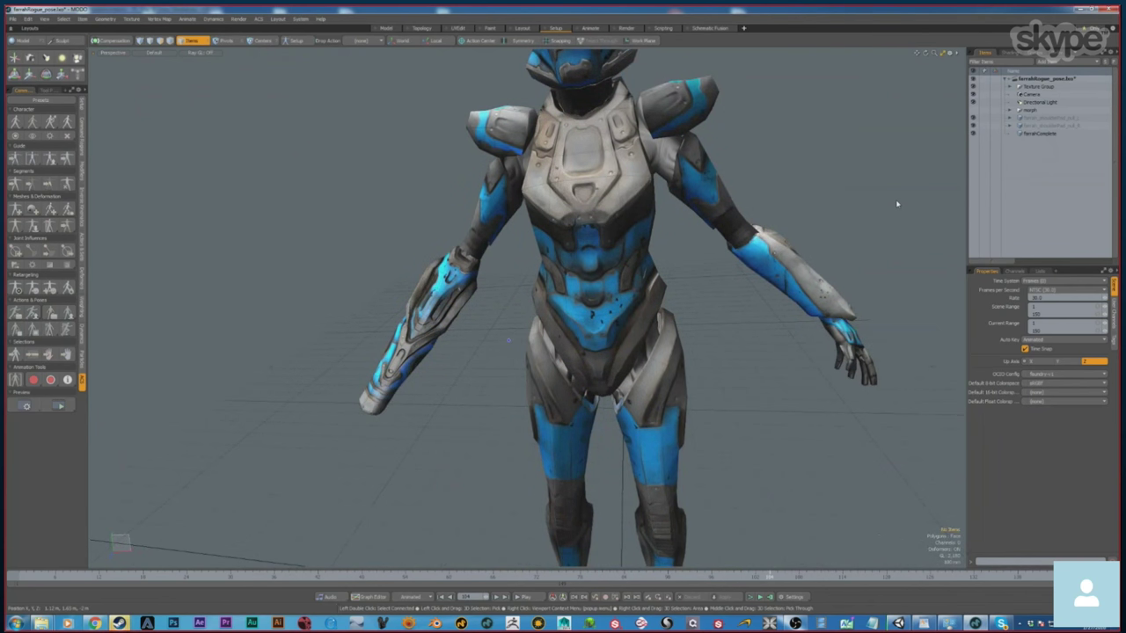
middle_click_drag(891, 202, 521, 321)
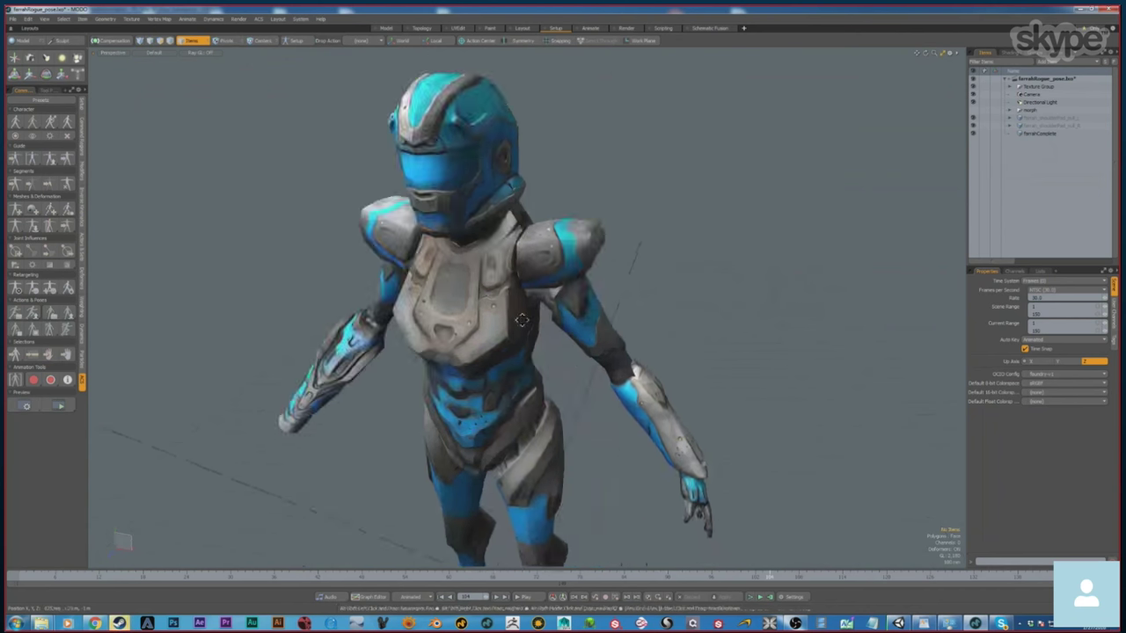
left_click_drag(521, 321, 467, 221, "alt+shift")
left_click(467, 221)
key("shift+a")
left_click_drag(605, 405, 587, 402, "alt")
scroll(478, 207, "up", 5)
left_click_drag(532, 199, 536, 285, "alt+shift")
left_click_drag(531, 220, 485, 245, "alt")
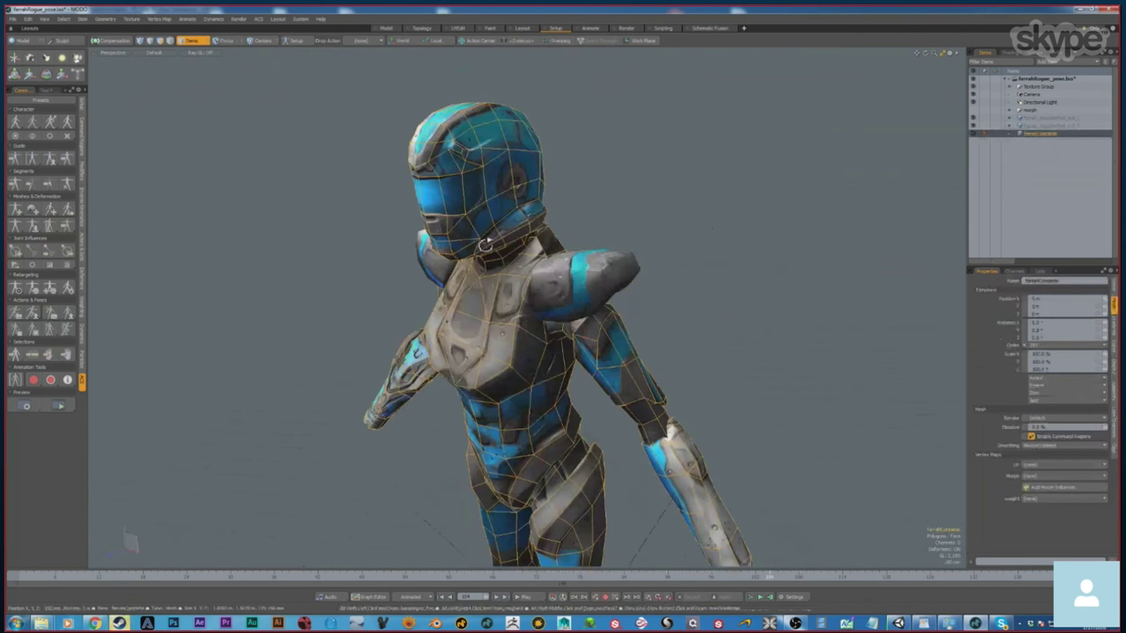
middle_click_drag(484, 246, 622, 190)
left_click(725, 160)
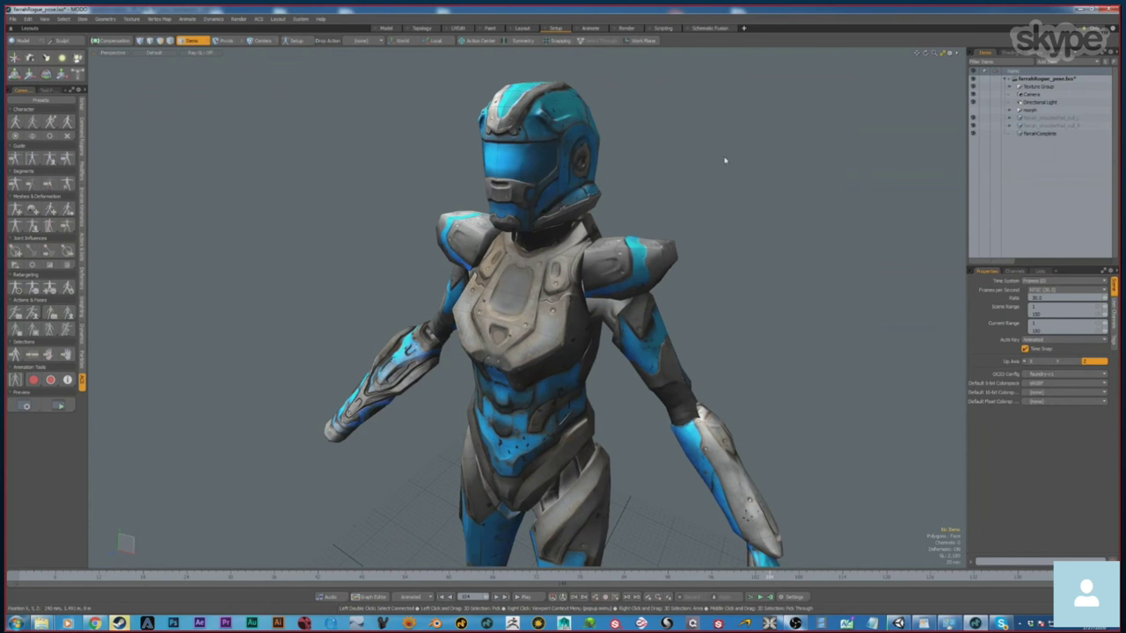
left_click_drag(725, 160, 725, 160, "alt")
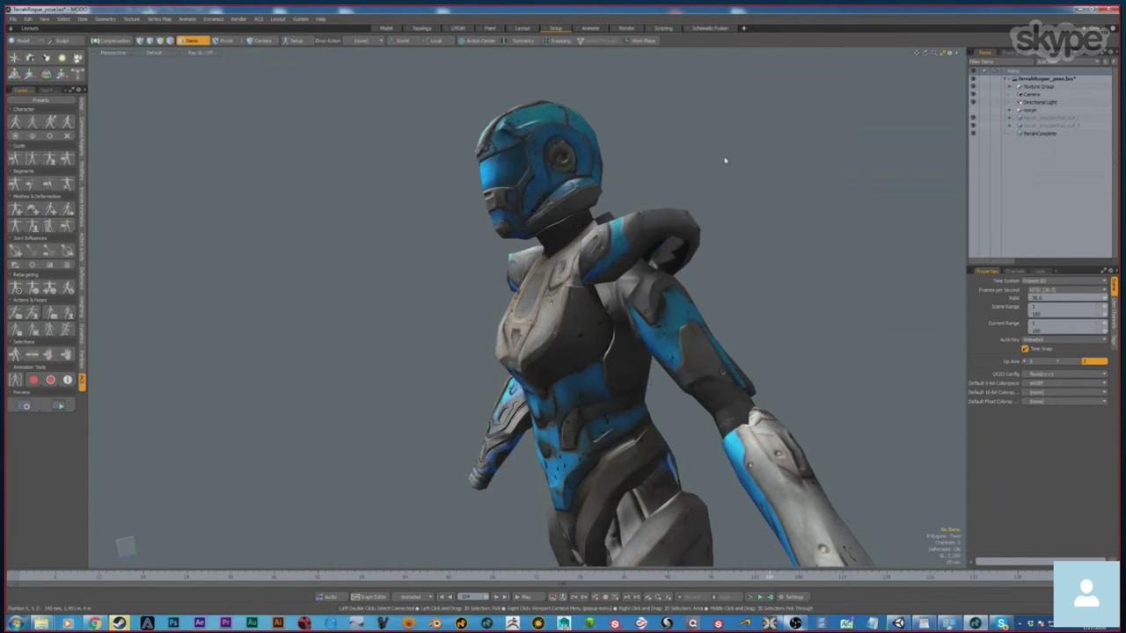
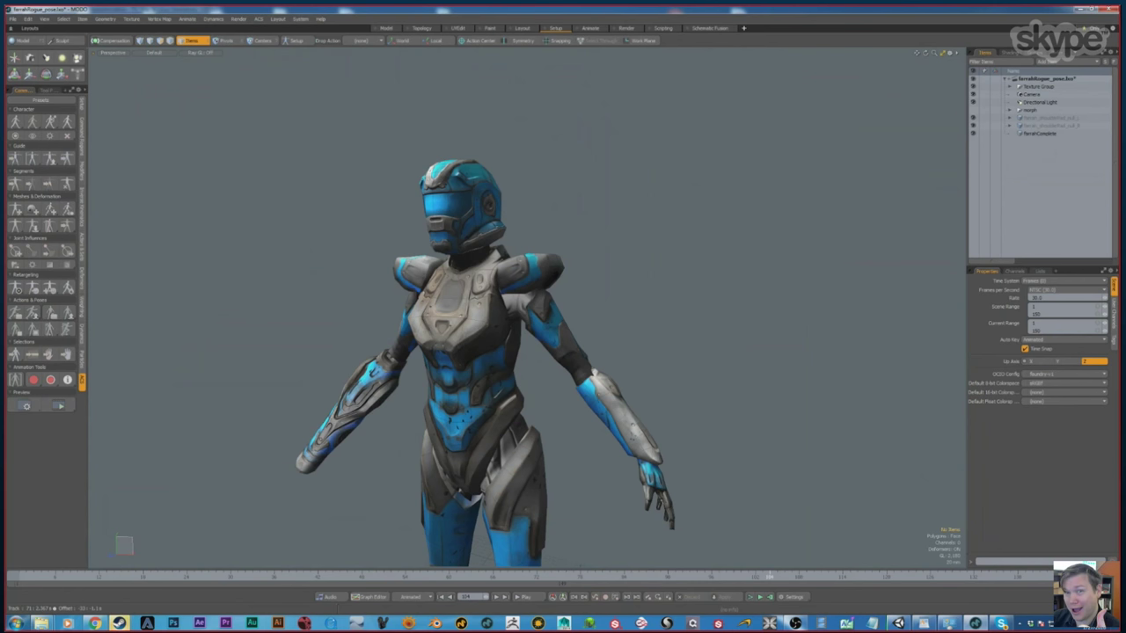
scroll(490, 369, "up", 2)
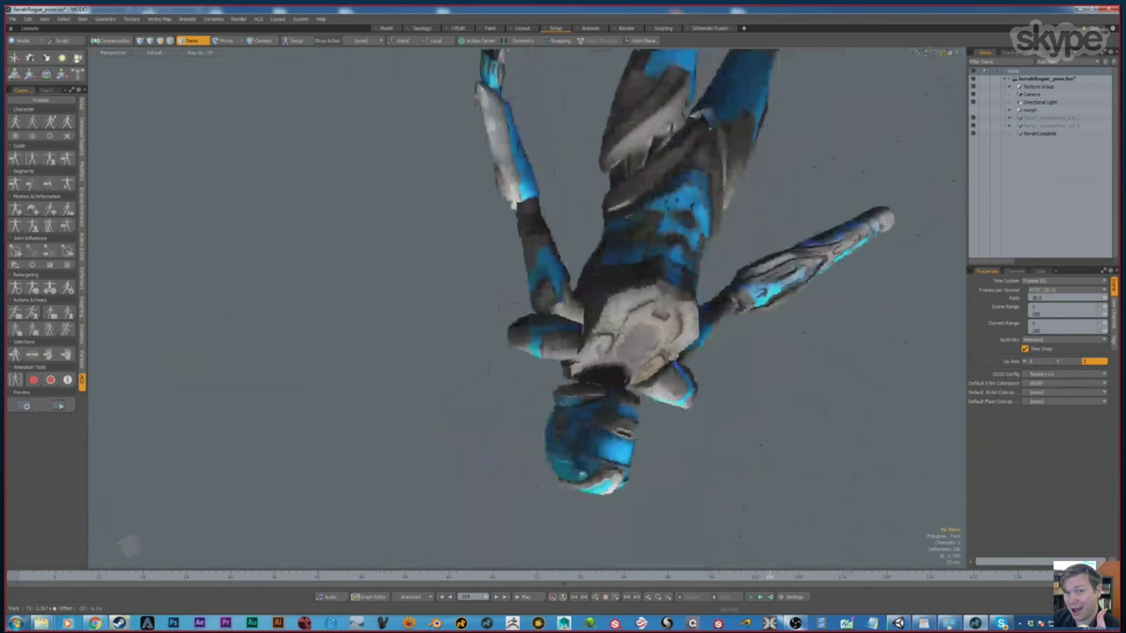
left_click_drag(616, 264, 642, 369, "alt")
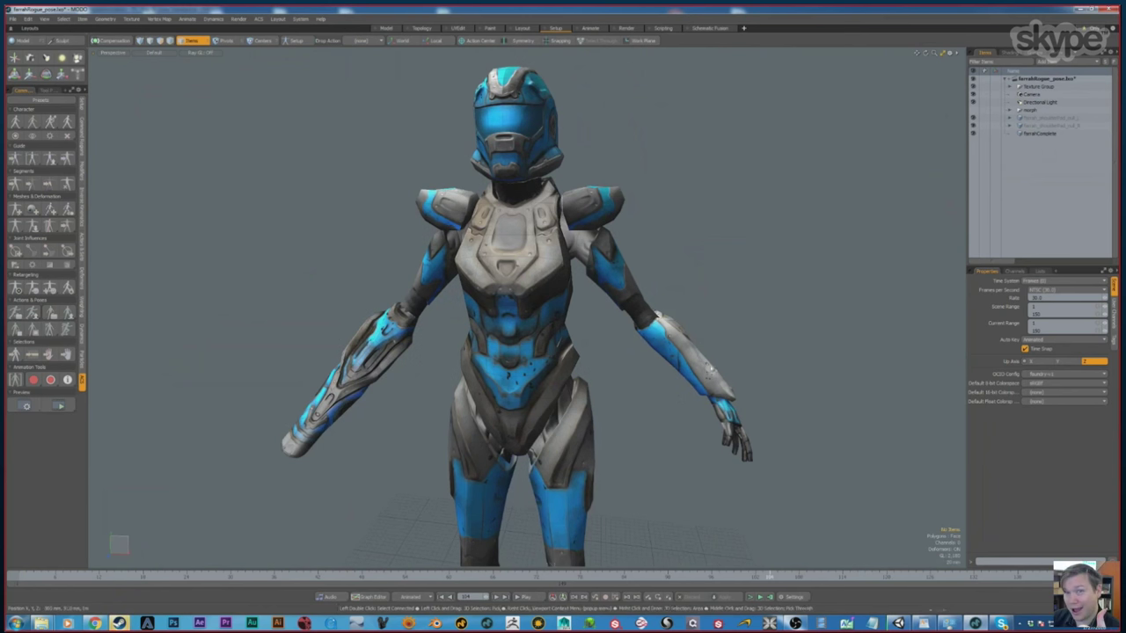
Switch to Unity and play the scene with the armoured character.
key("alt+Tab")
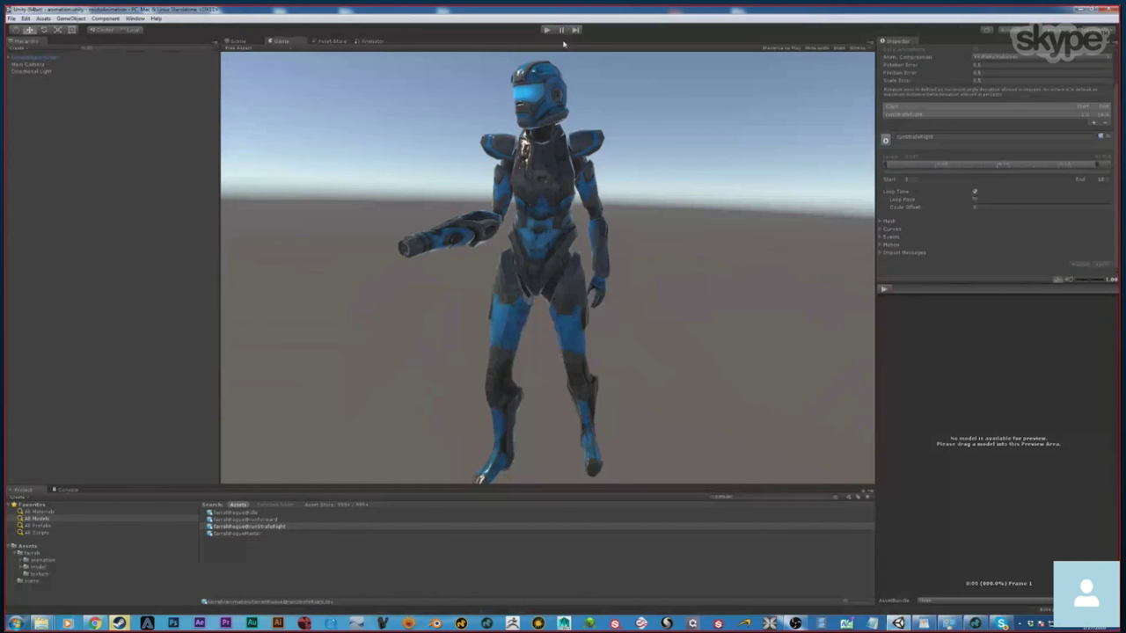
left_click(546, 30)
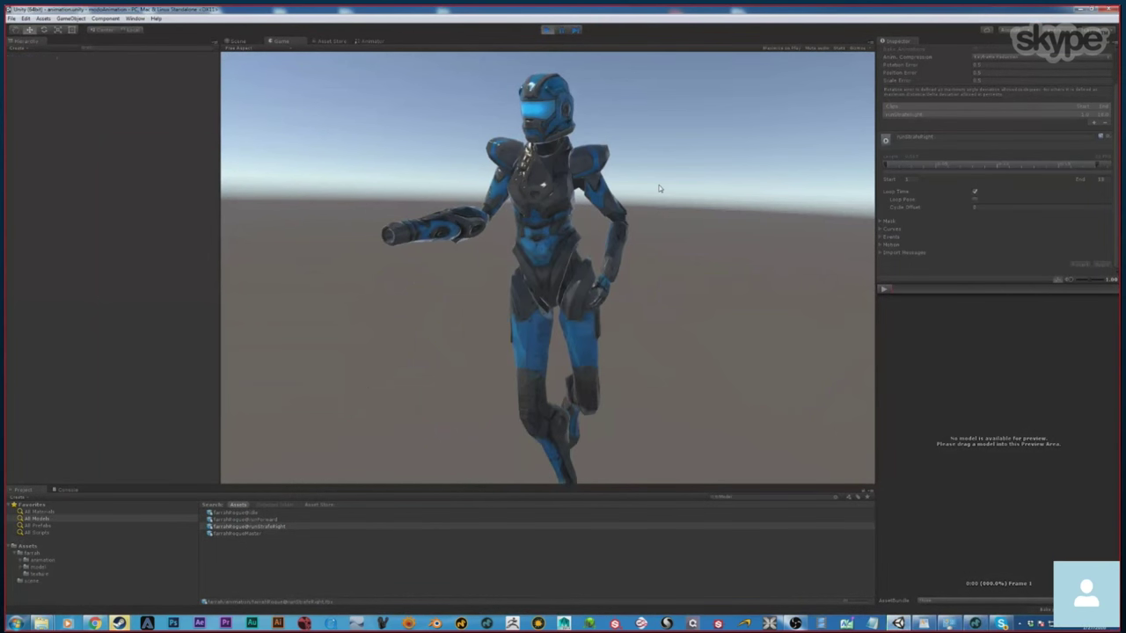
Make runForward the default state of the base layer in the Animator.
left_click(380, 41)
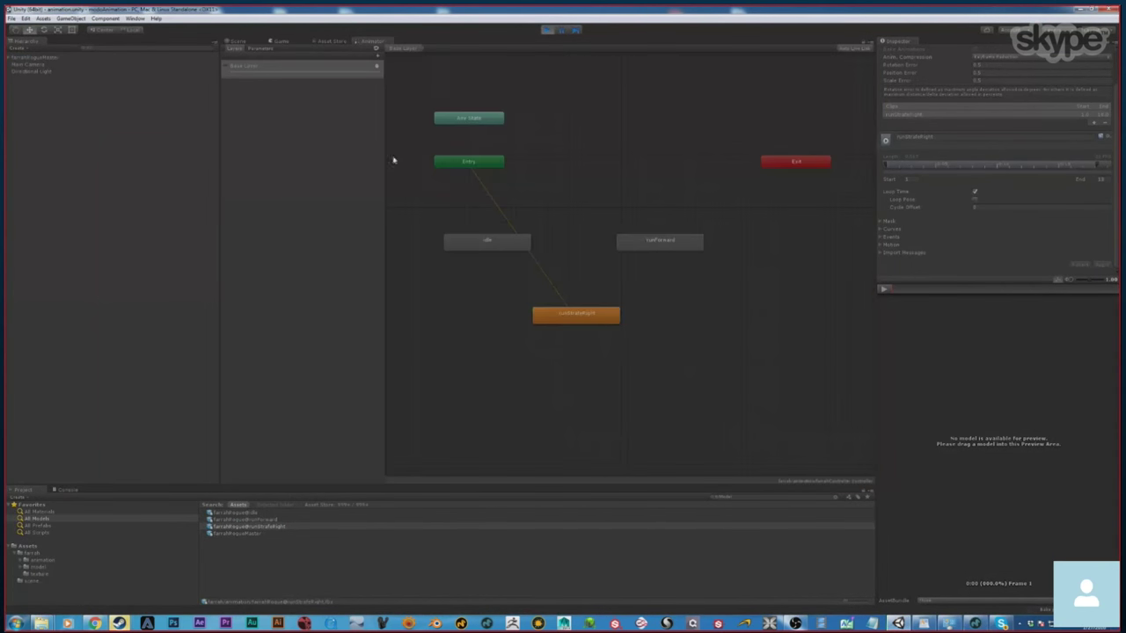
right_click(672, 243)
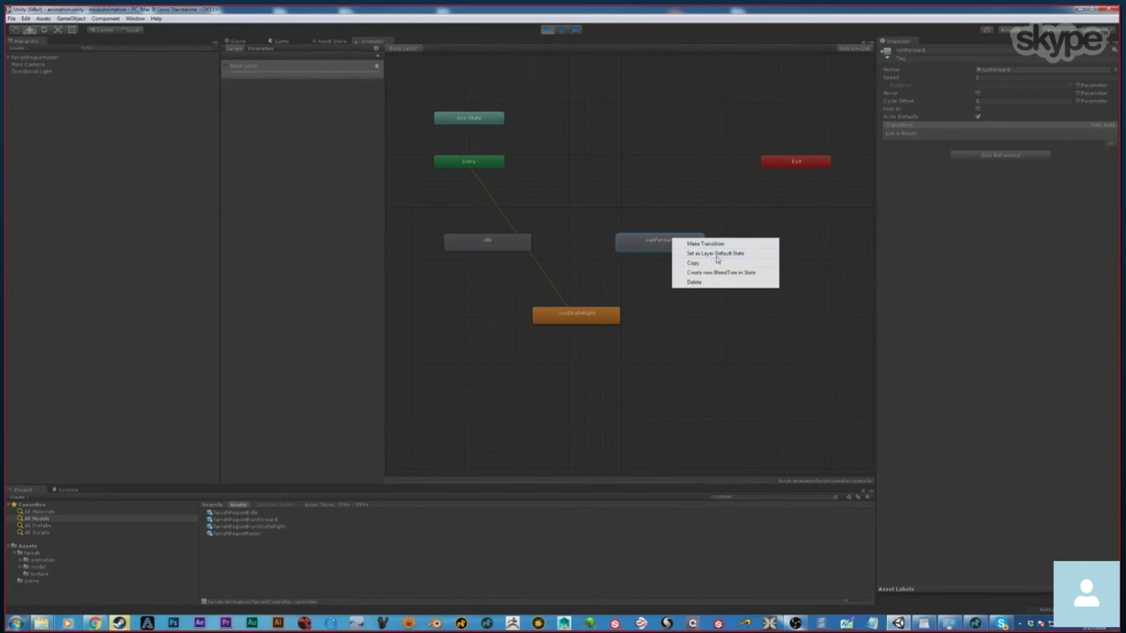
left_click(717, 255)
Arrange the Animator states in one column, with runForward above runStrafeRight and idle below it.
left_click_drag(489, 242, 583, 378)
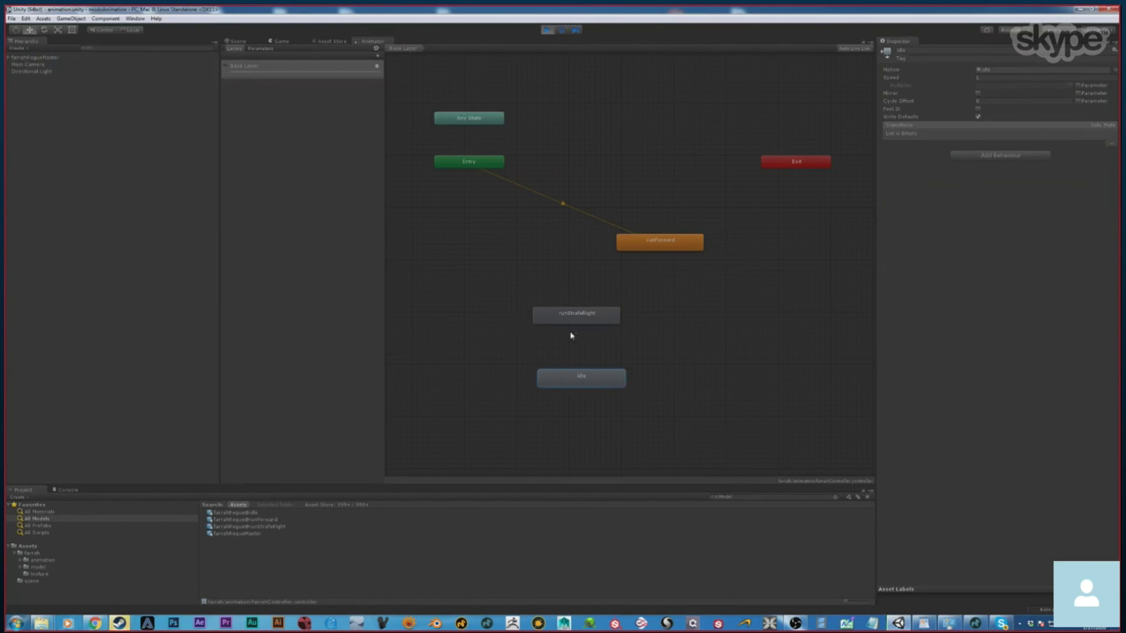
left_click_drag(664, 247, 596, 267)
left_click_drag(596, 371, 592, 366)
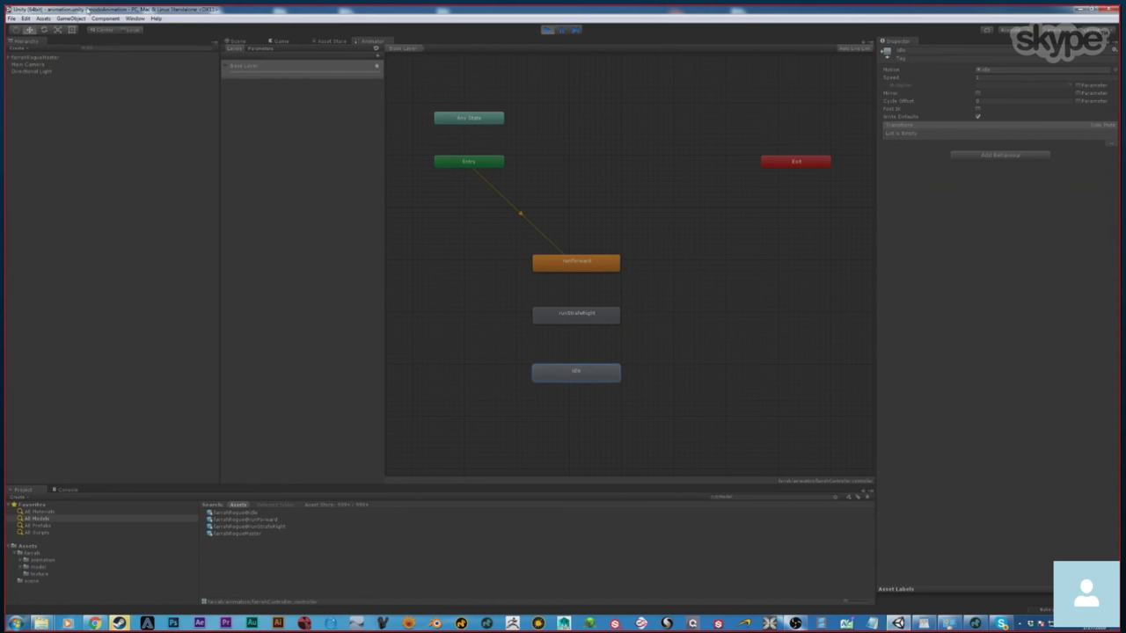
left_click(602, 344)
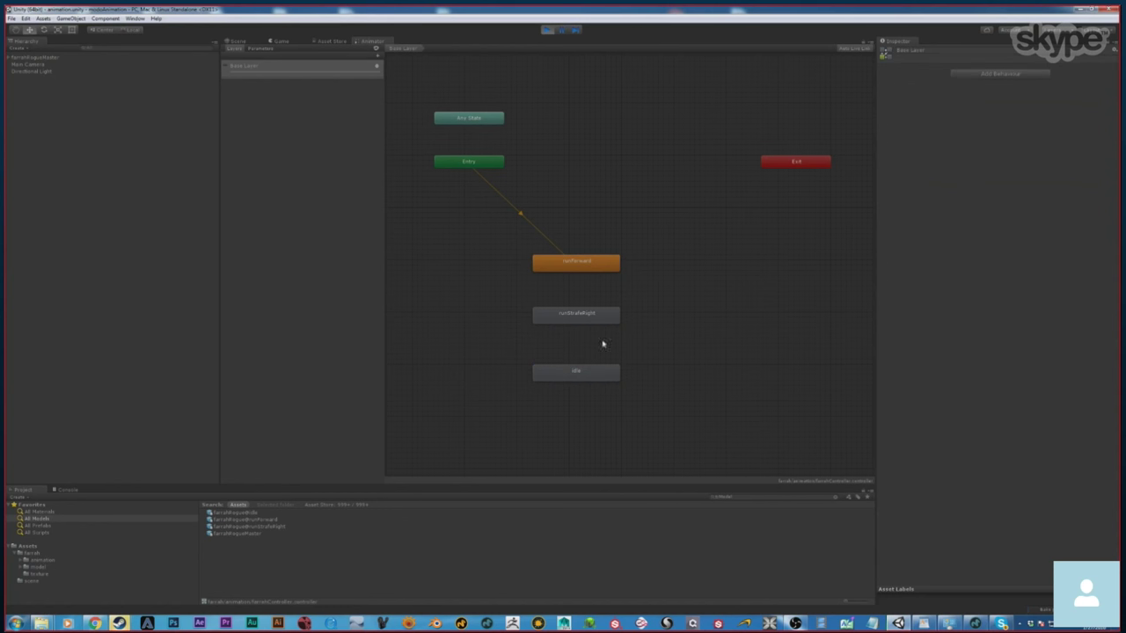
left_click(578, 313)
right_click(577, 317)
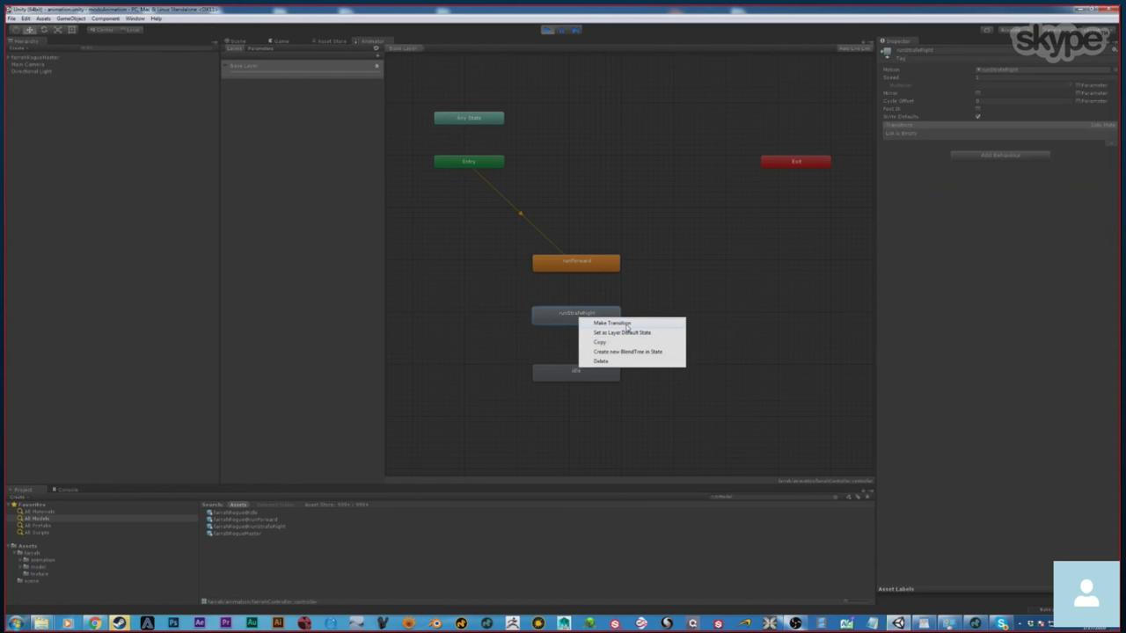
left_click(666, 286)
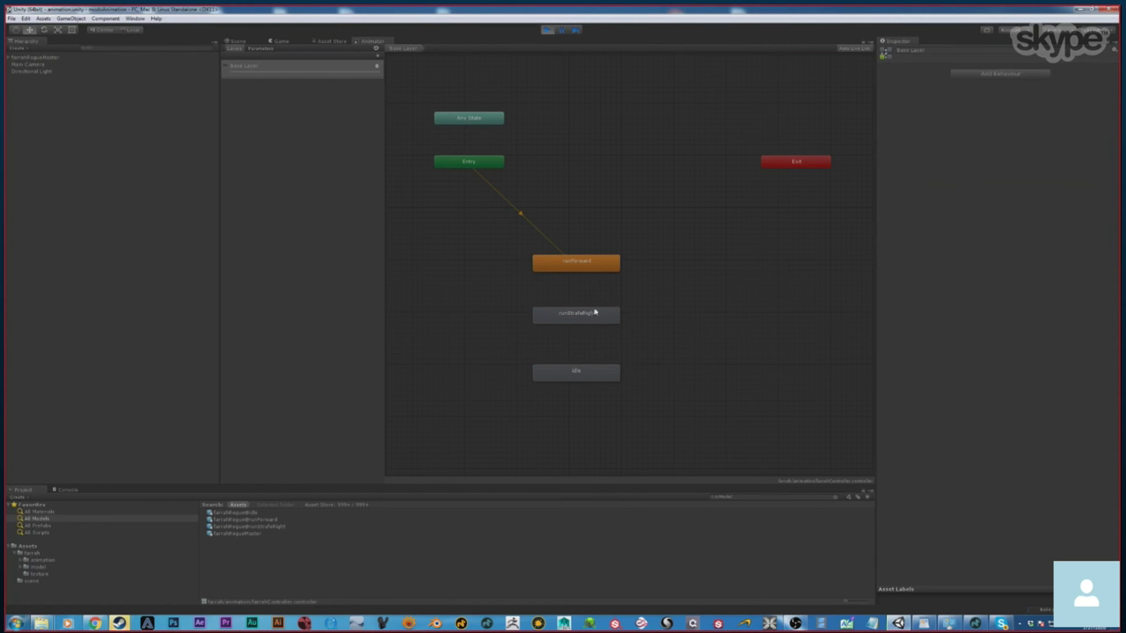
Create transitions from runForward to runStrafeRight and from runStrafeRight to idle.
mouse_move(477, 165)
left_mouse_down()
mouse_move(533, 181)
mouse_move(465, 156)
mouse_move(481, 161)
left_mouse_up()
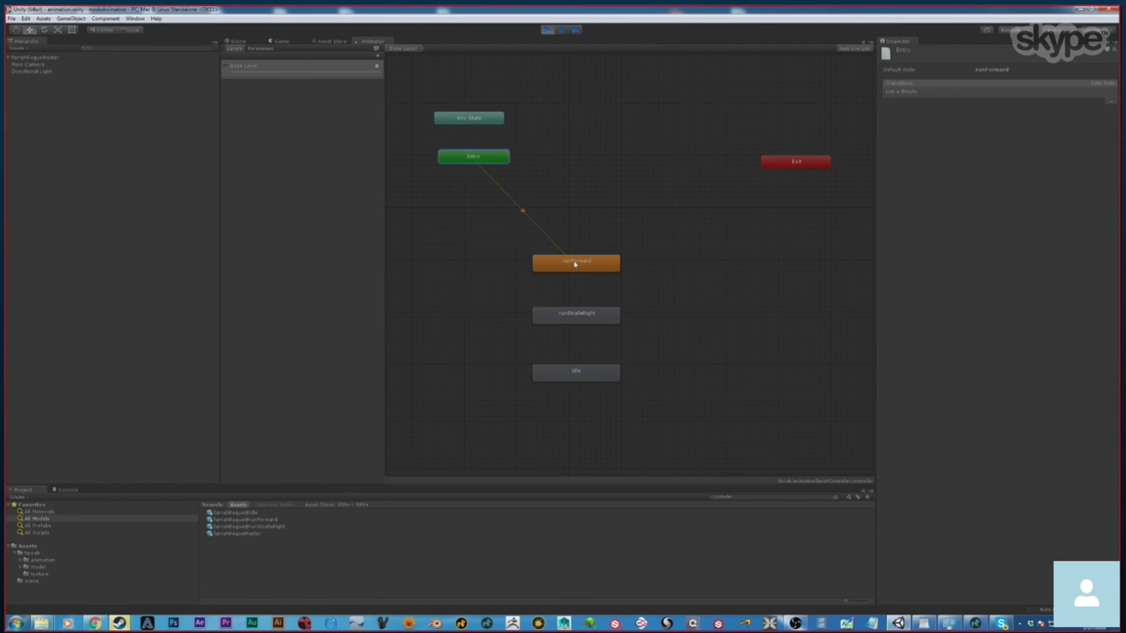
right_click(574, 263)
left_click(640, 268)
left_click(577, 317)
right_click(585, 319)
left_click(598, 323)
left_click(587, 373)
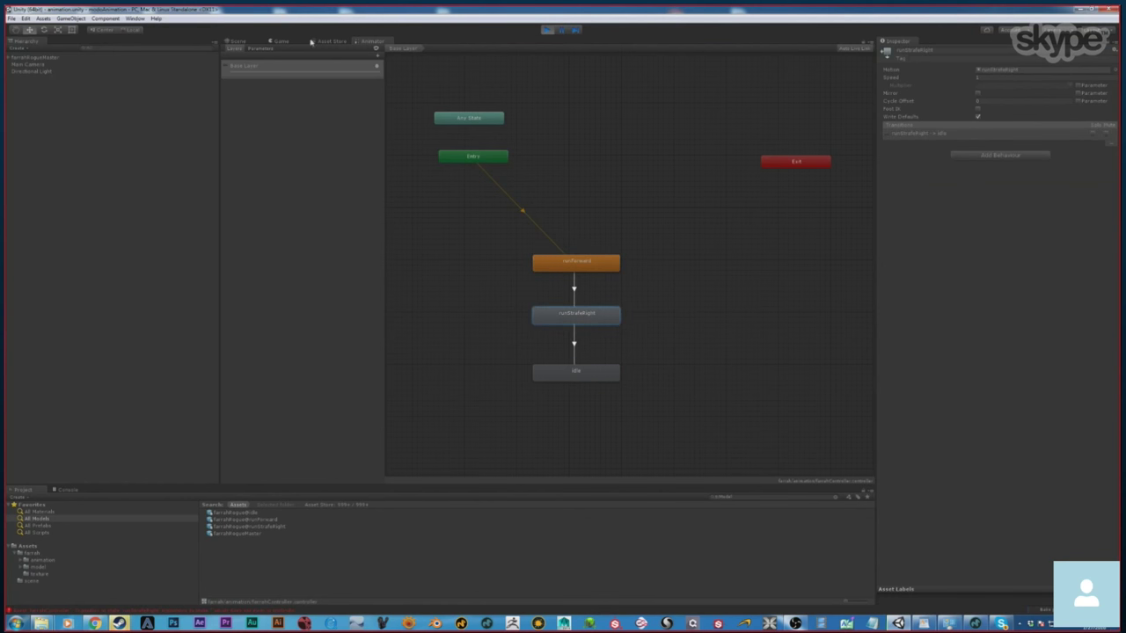
Check the character in the game view and the runForward to runStrafeRight transition, and stop playback.
left_click(282, 41)
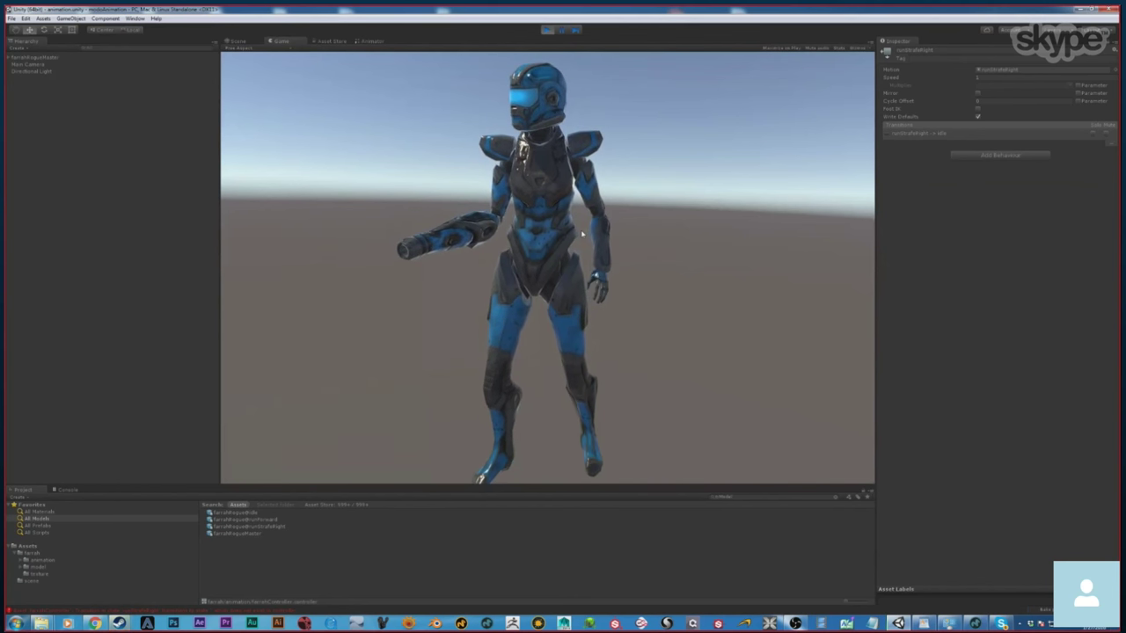
left_click(369, 42)
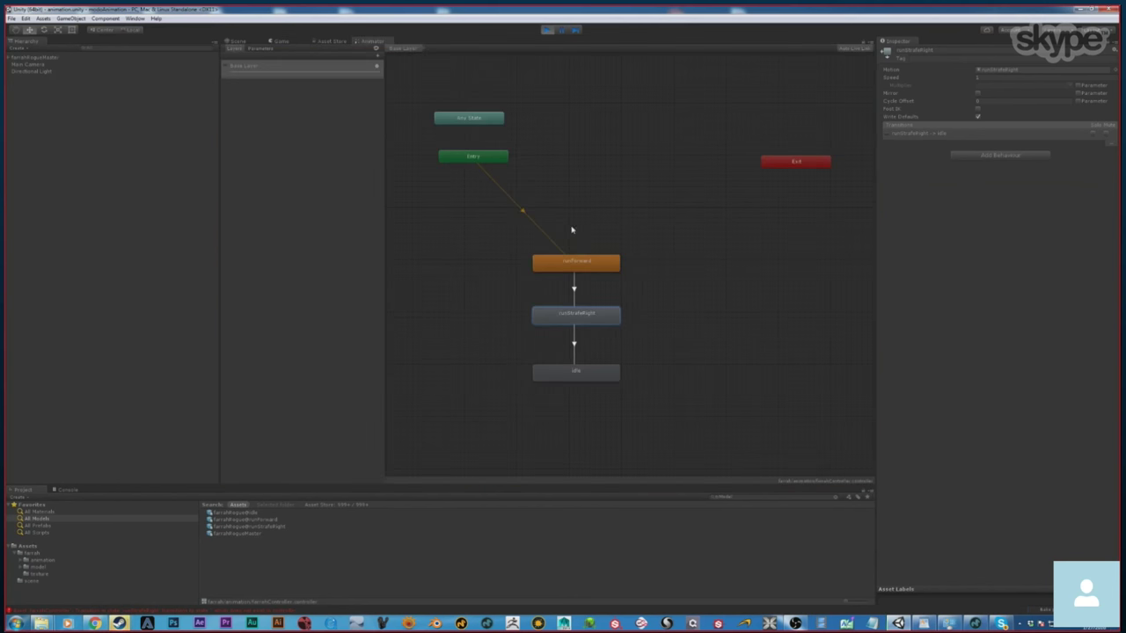
left_click(573, 288)
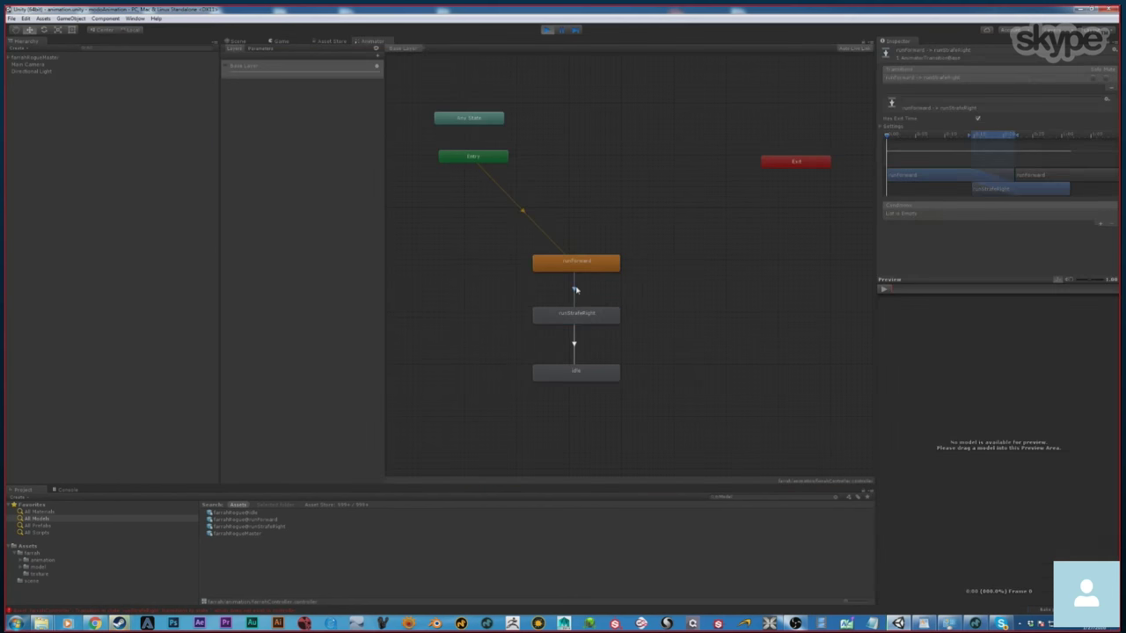
left_click(544, 30)
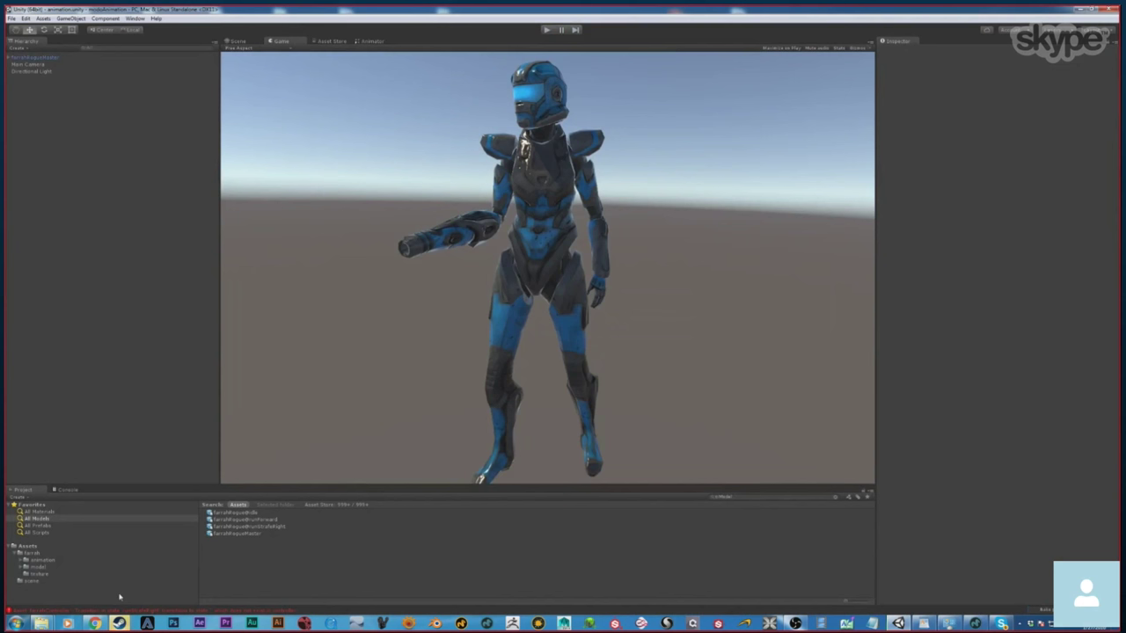
Reveal the farrah asset folder in the file explorer.
left_click(250, 534)
right_click(32, 553)
left_click(76, 420)
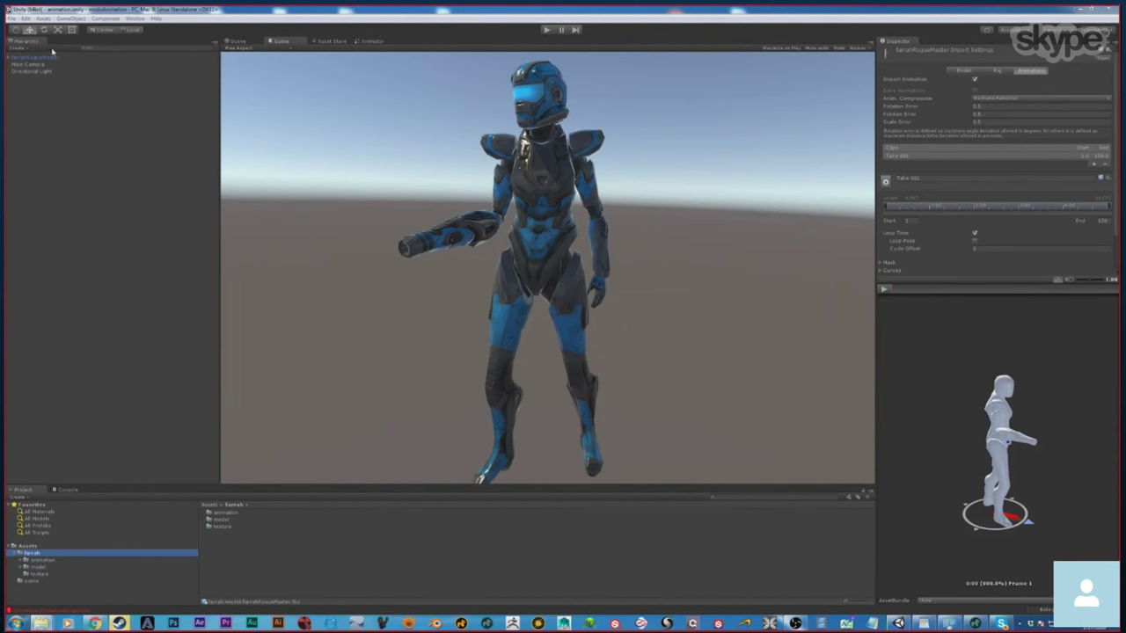
Save the scene and delete the farrahRogueMaster character from the hierarchy.
left_click(11, 18)
left_click(37, 51)
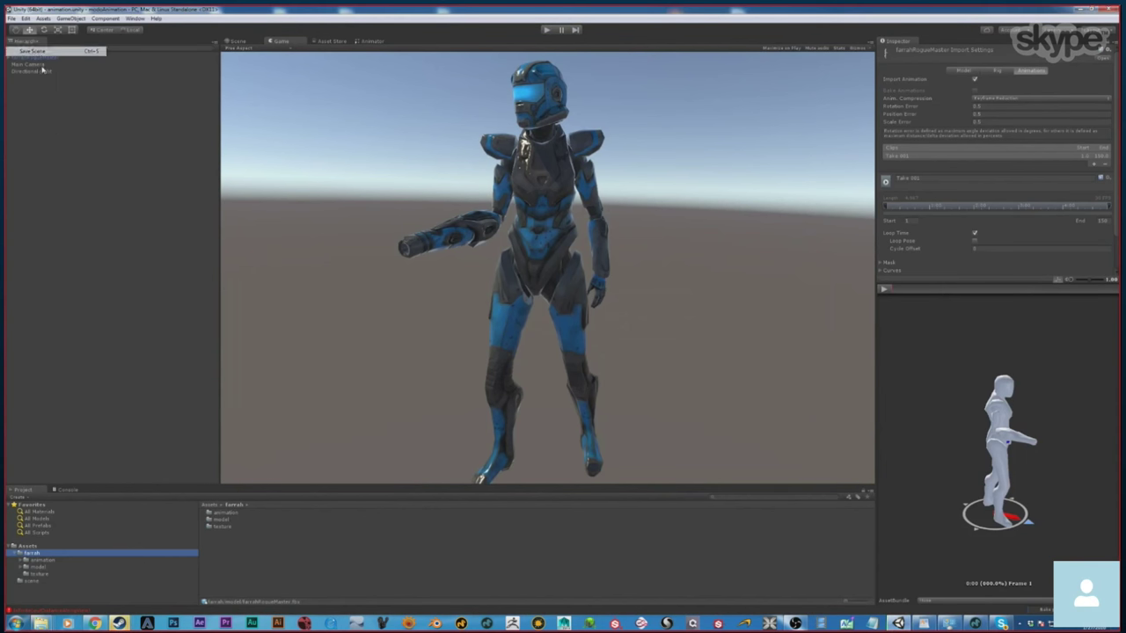
right_click(40, 58)
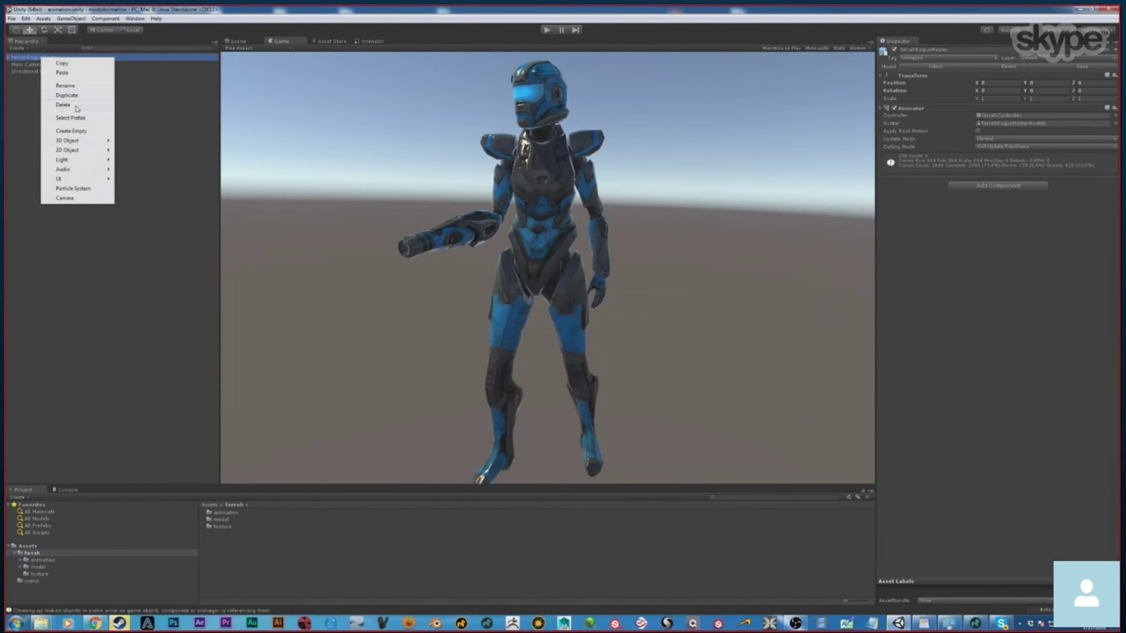
left_click(64, 105)
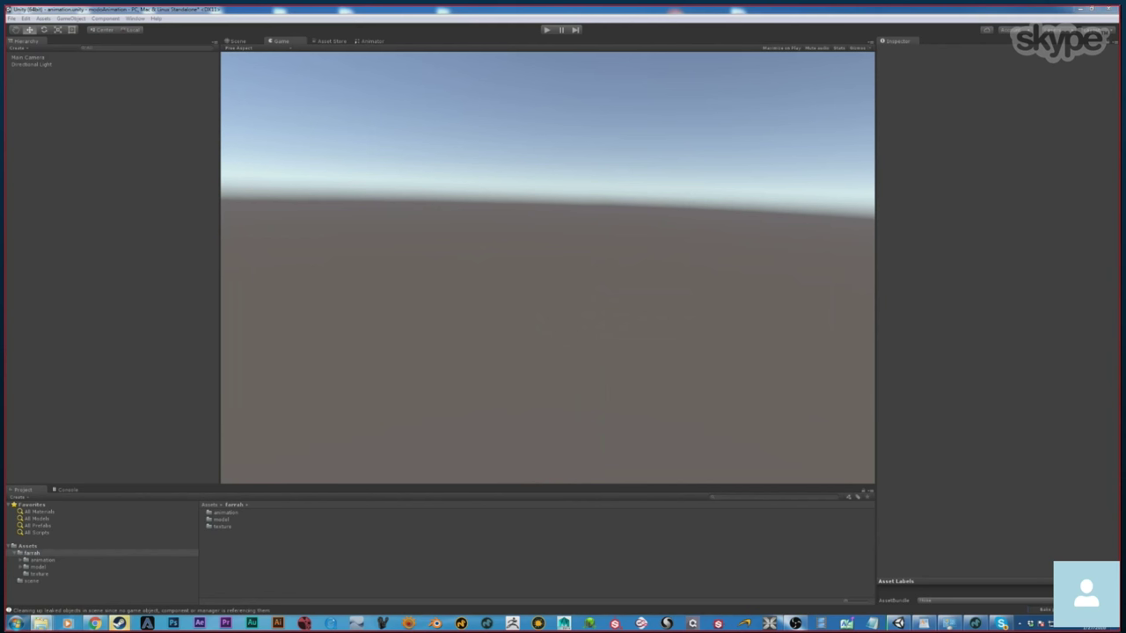
Delete farrahRogueMaster.fbx and its meta file from the farrah model folder in the file explorer.
left_click_drag(681, 626, 648, 197)
left_click(681, 207)
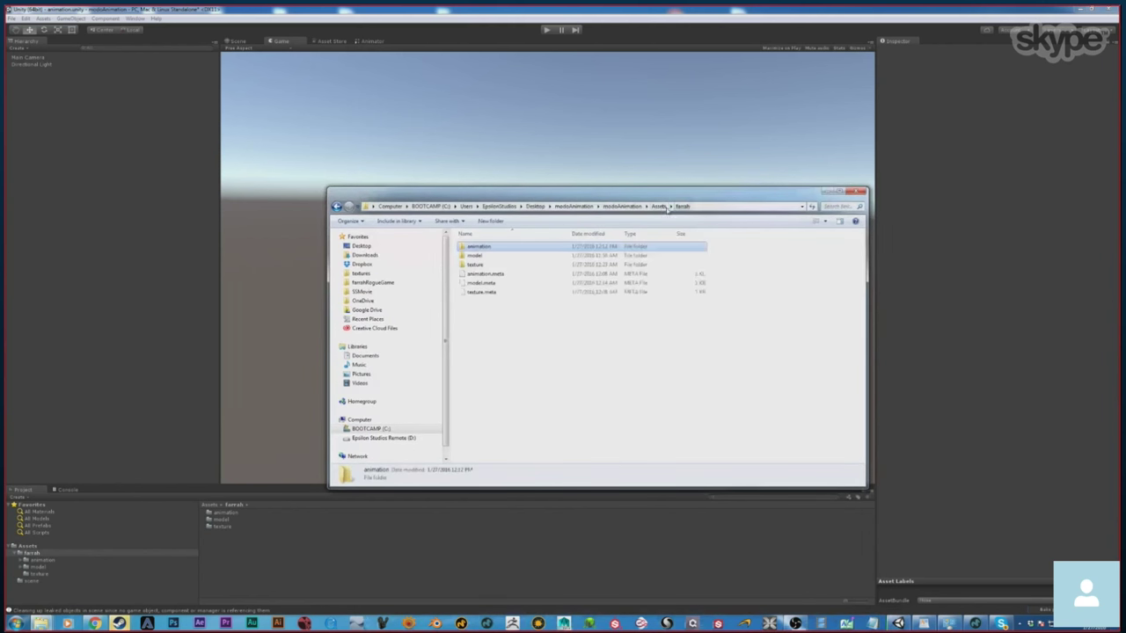
double_click(480, 256)
left_click(508, 256)
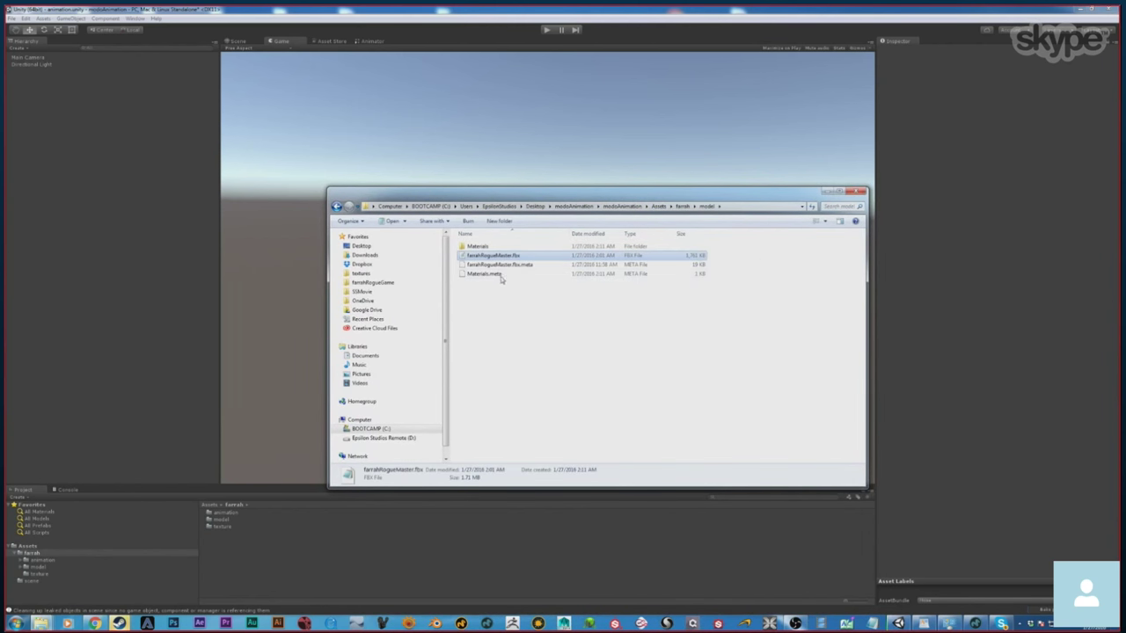
left_click(510, 264, "shift")
right_click(511, 265)
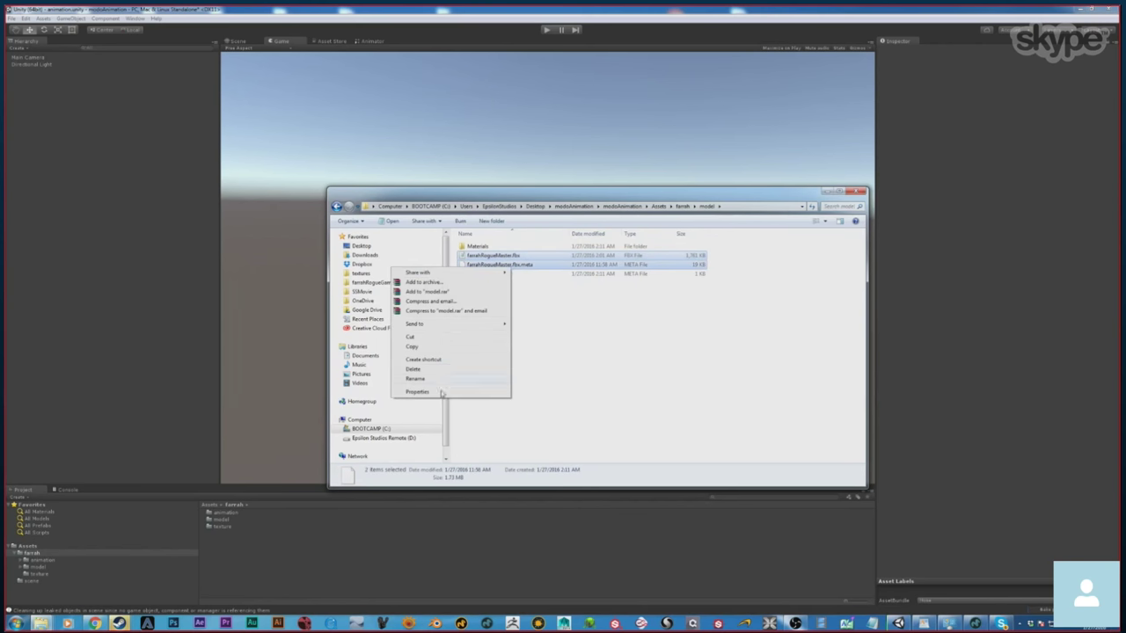
left_click(422, 369)
left_click(591, 320)
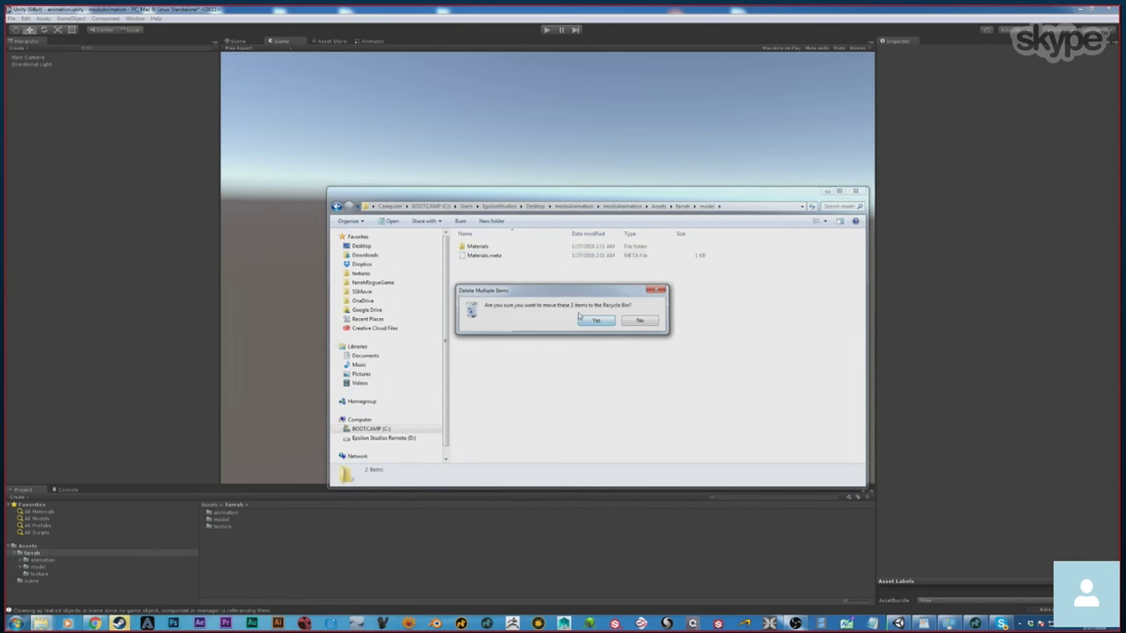
Return to Unity and check the contents of the farrah model and animation folders.
left_click(173, 410)
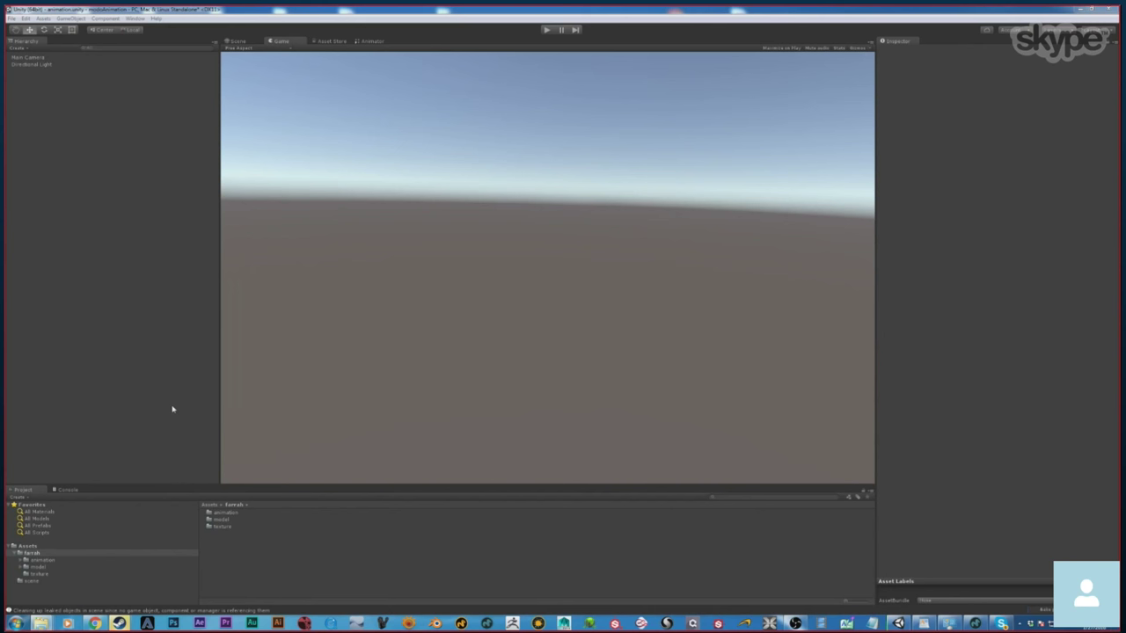
left_click(40, 566)
left_click(41, 559)
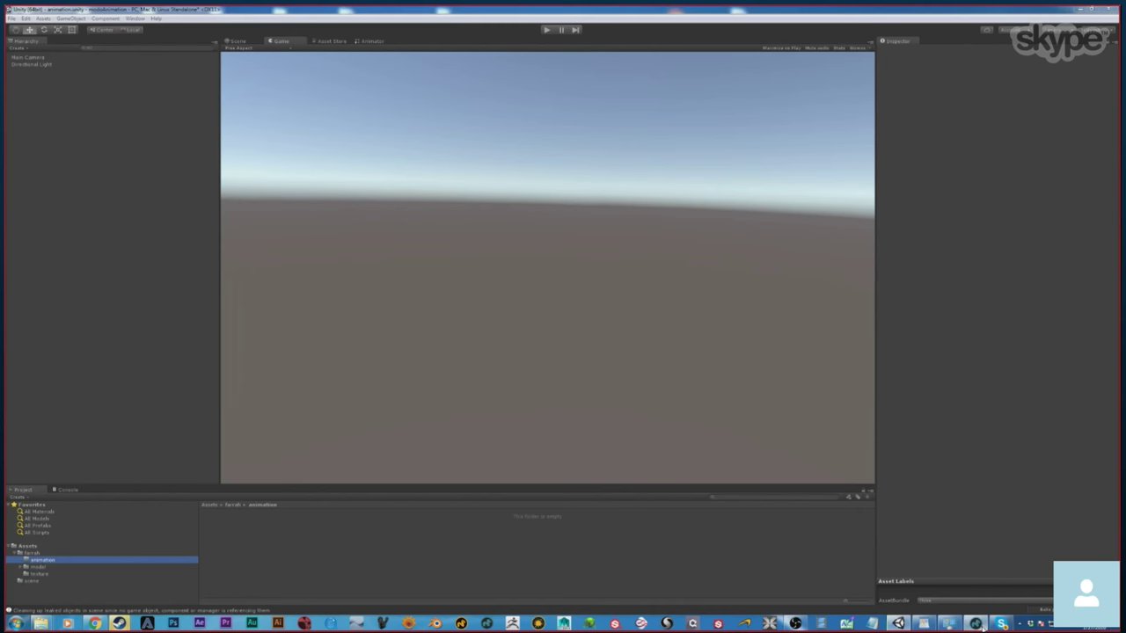
Switch to Modo and open the farrahRogue_idle.lxo scene from the animation files folder.
left_click(978, 624)
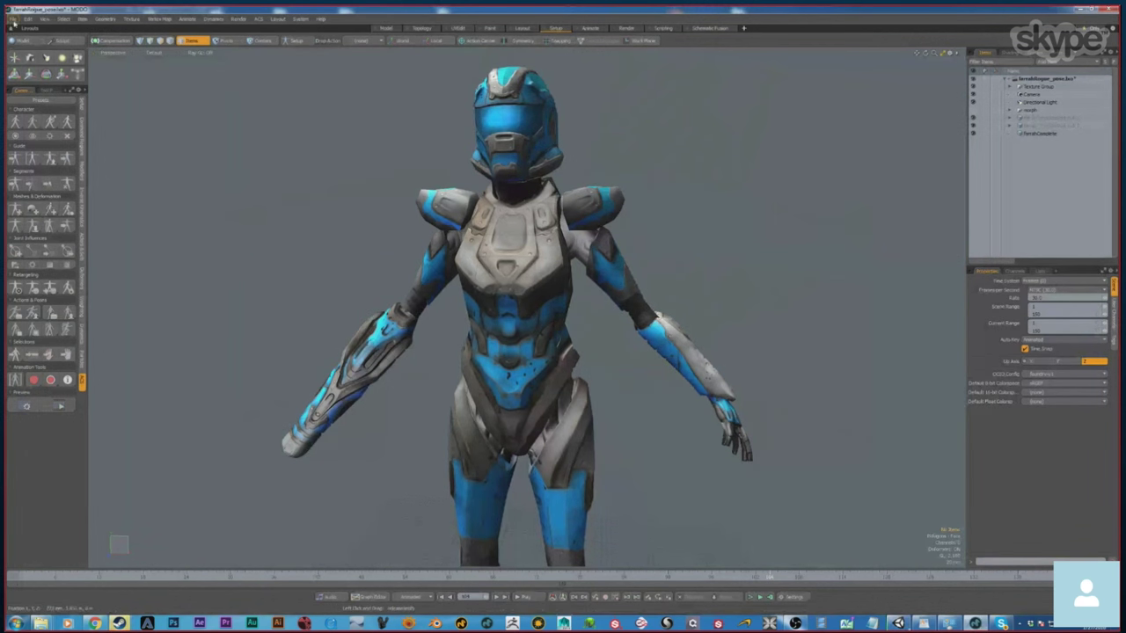
left_click(12, 18)
left_click(31, 51)
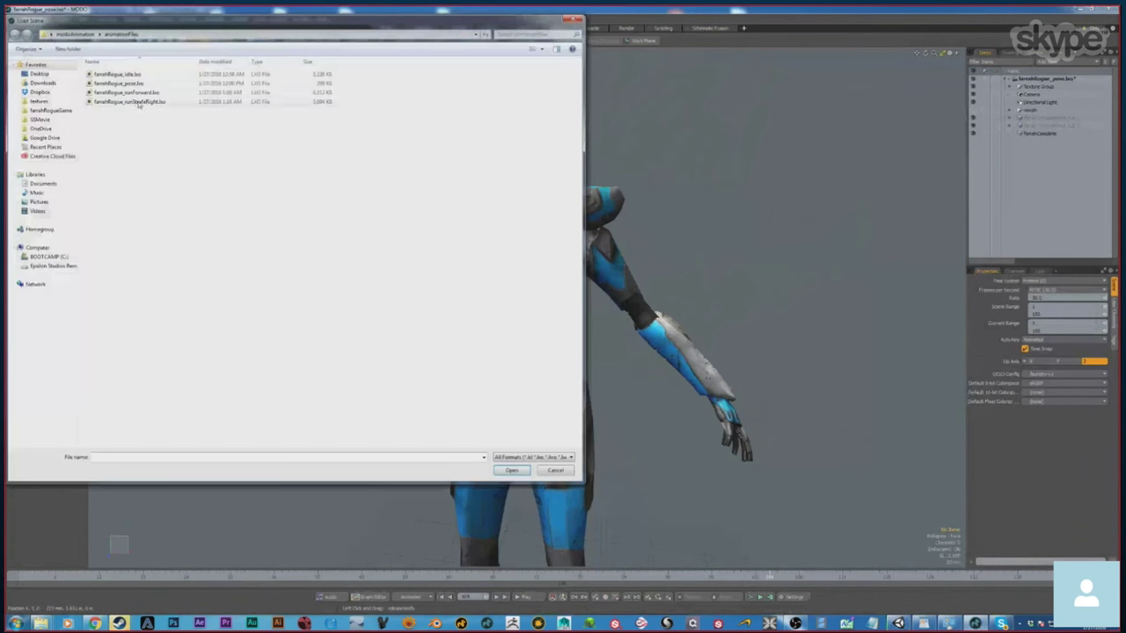
left_click(132, 74)
left_click(512, 469)
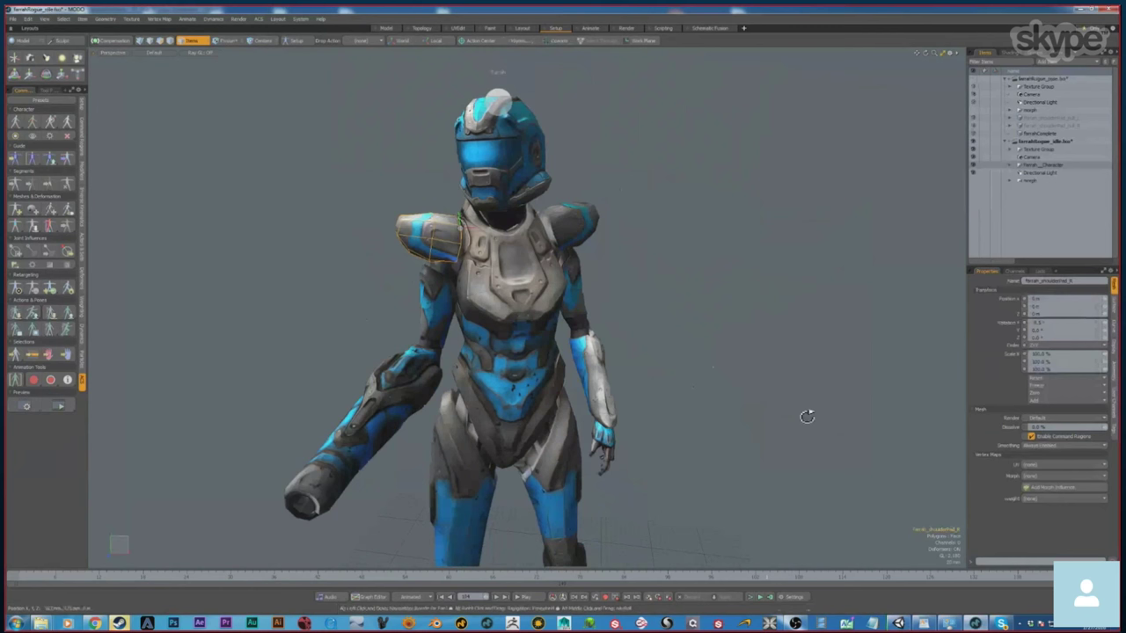
Play the idle animation with the whole character in view, and clear the selection.
left_click_drag(529, 262, 534, 250, "alt+shift")
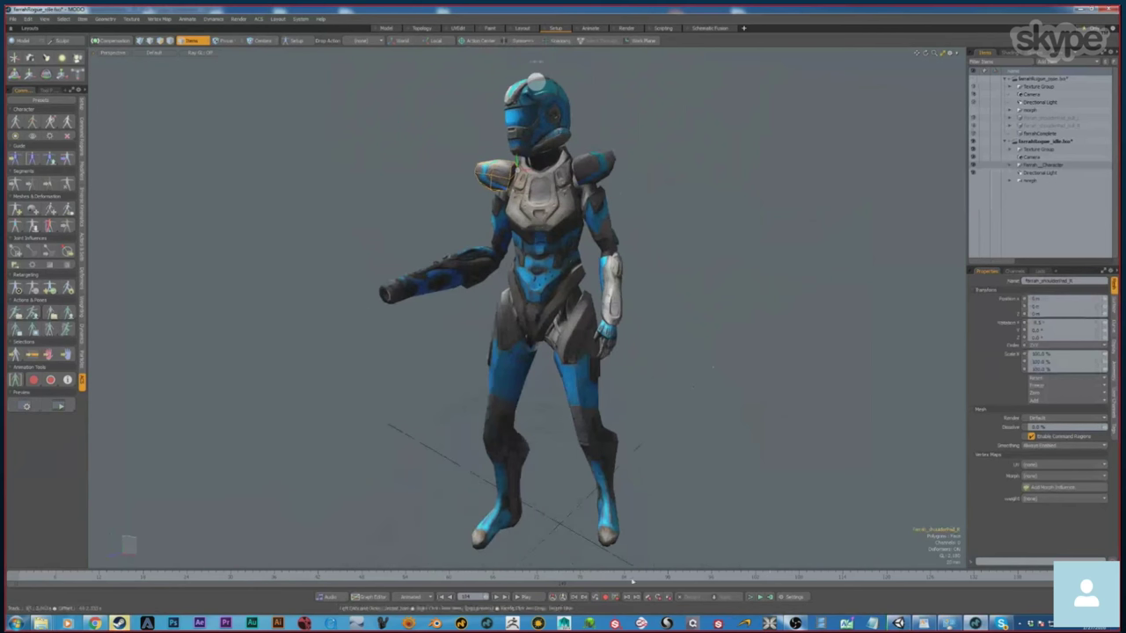
left_click(530, 598)
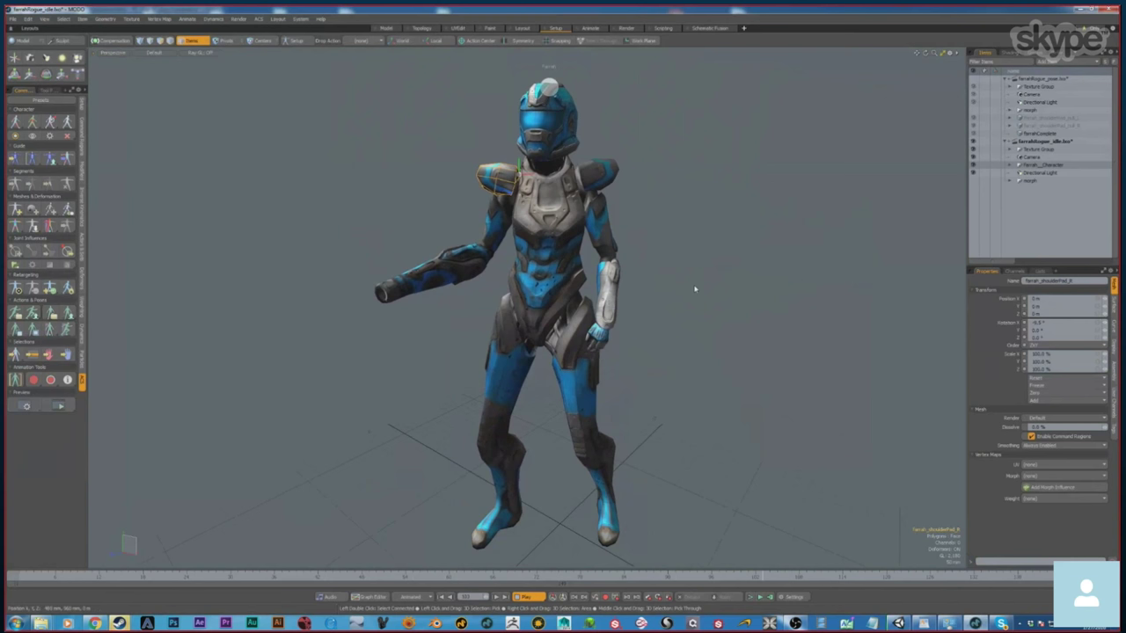
left_click(773, 271)
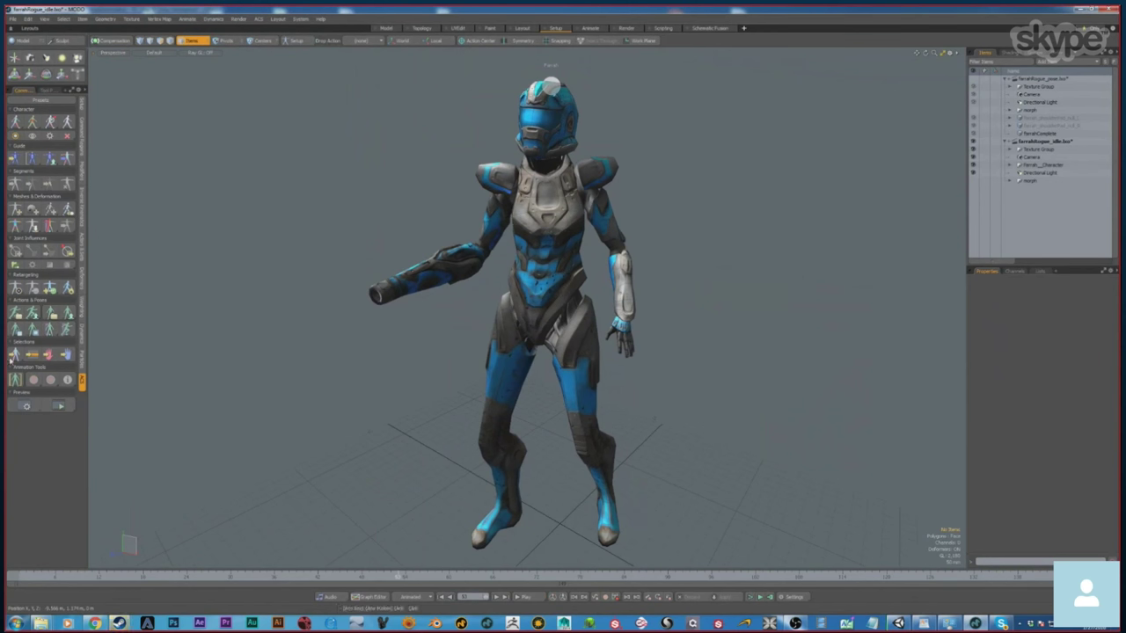
Accept the ACS auto update of the Farrah character and move the timeline back to its start.
left_click(31, 130)
left_click_drag(676, 291, 431, 187)
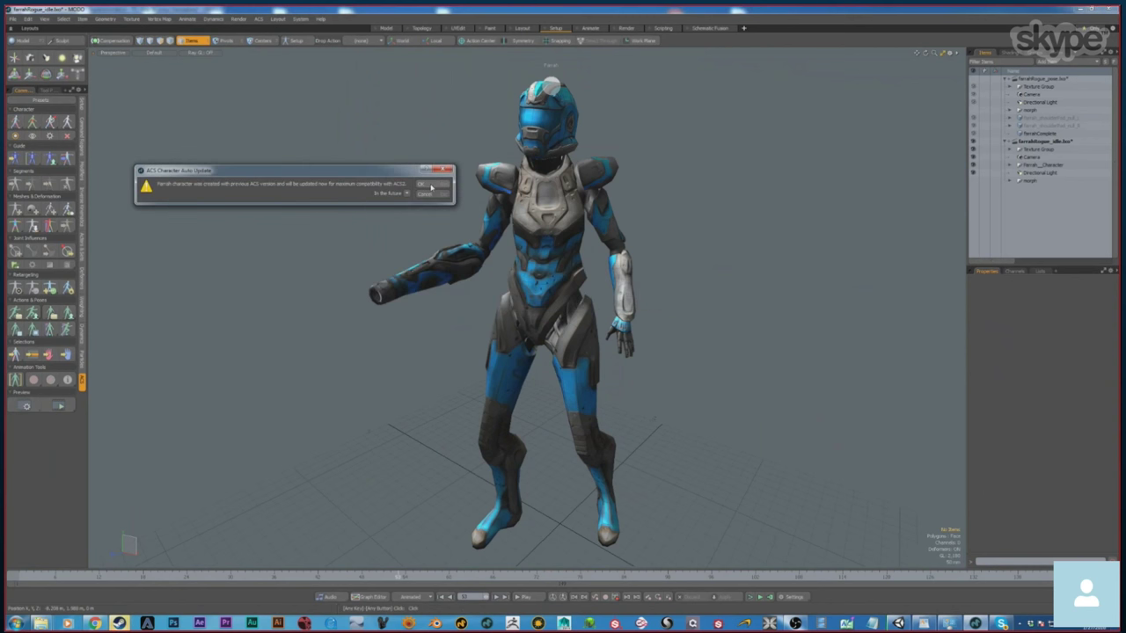
left_click(424, 185)
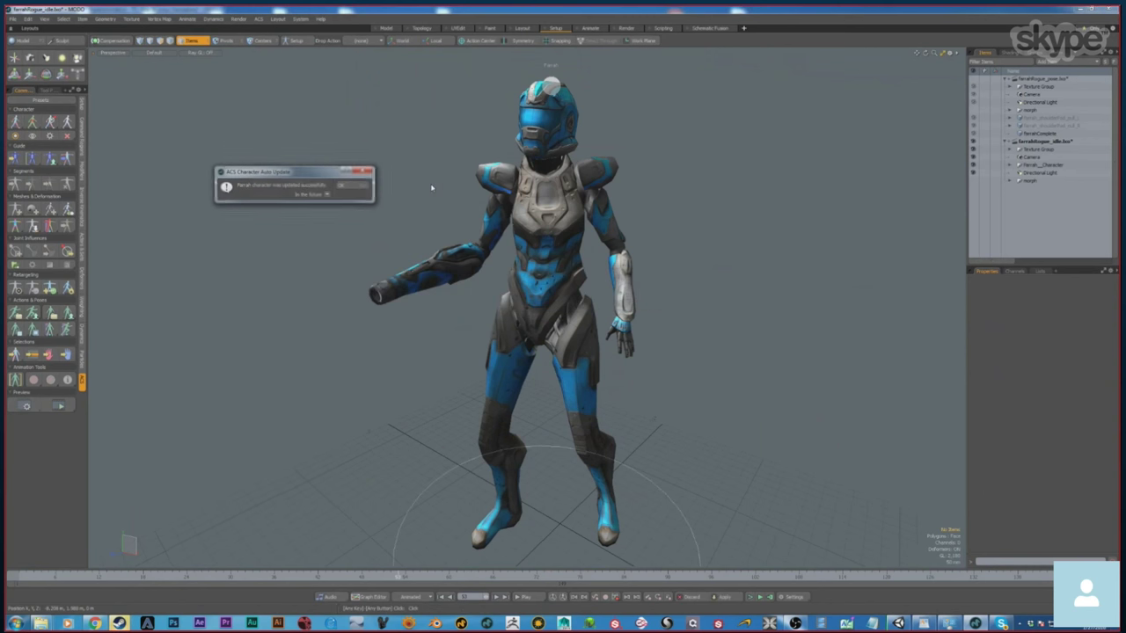
left_click(344, 188)
left_click_drag(649, 401, 585, 326, "alt")
left_click_drag(120, 577, 19, 577)
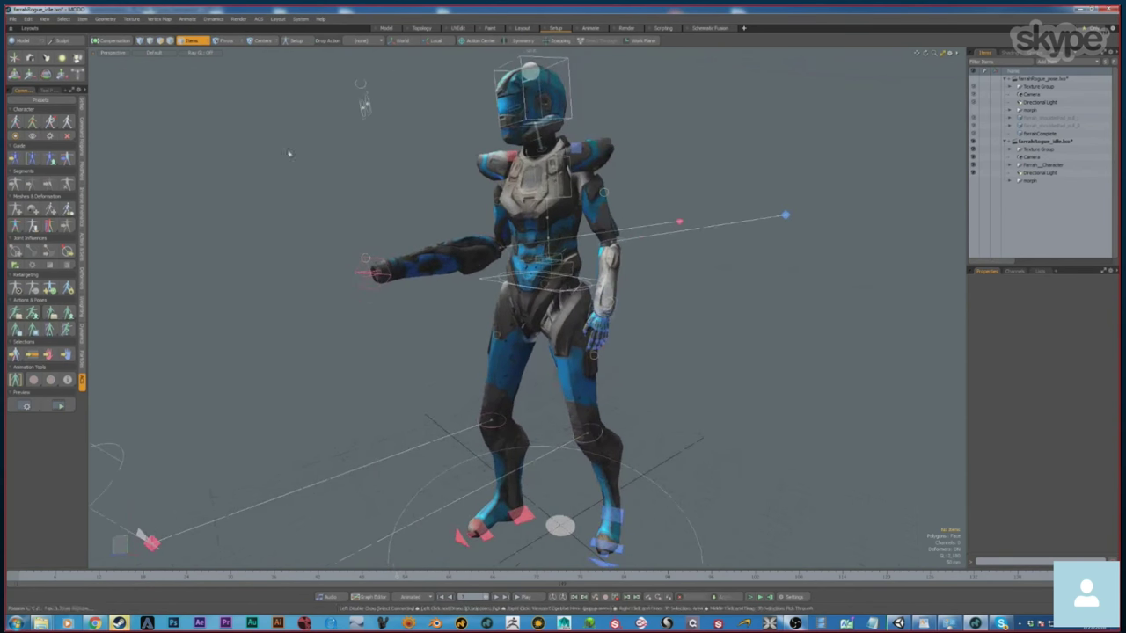
Display the character's bind skeleton and examine the joints of both arms.
left_click(34, 124)
left_click_drag(399, 284, 674, 357, "alt")
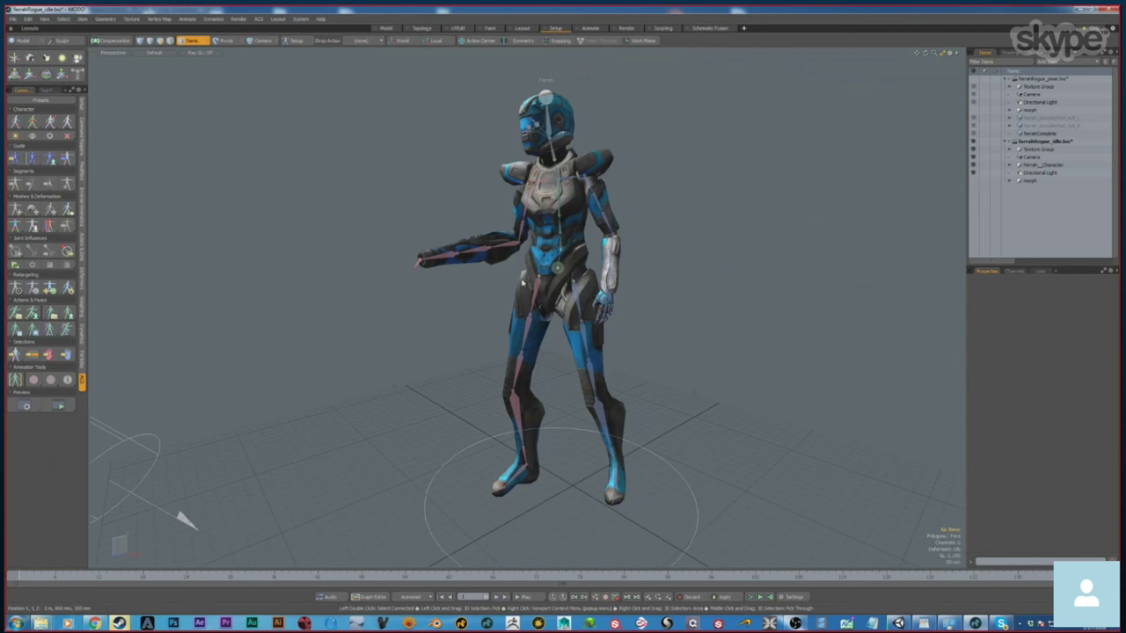
left_click_drag(557, 236, 578, 289, "ctrl+alt")
left_click_drag(568, 355, 546, 324, "alt")
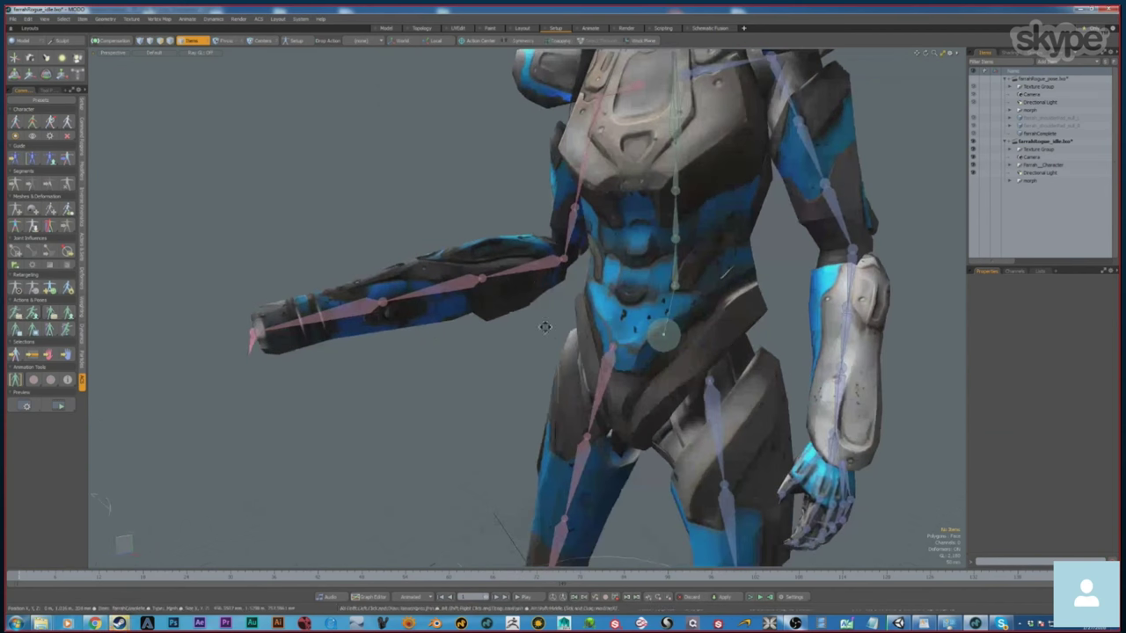
left_click(519, 270)
left_click(444, 289)
left_click(369, 305)
left_click_drag(518, 330, 396, 317, "alt+shift")
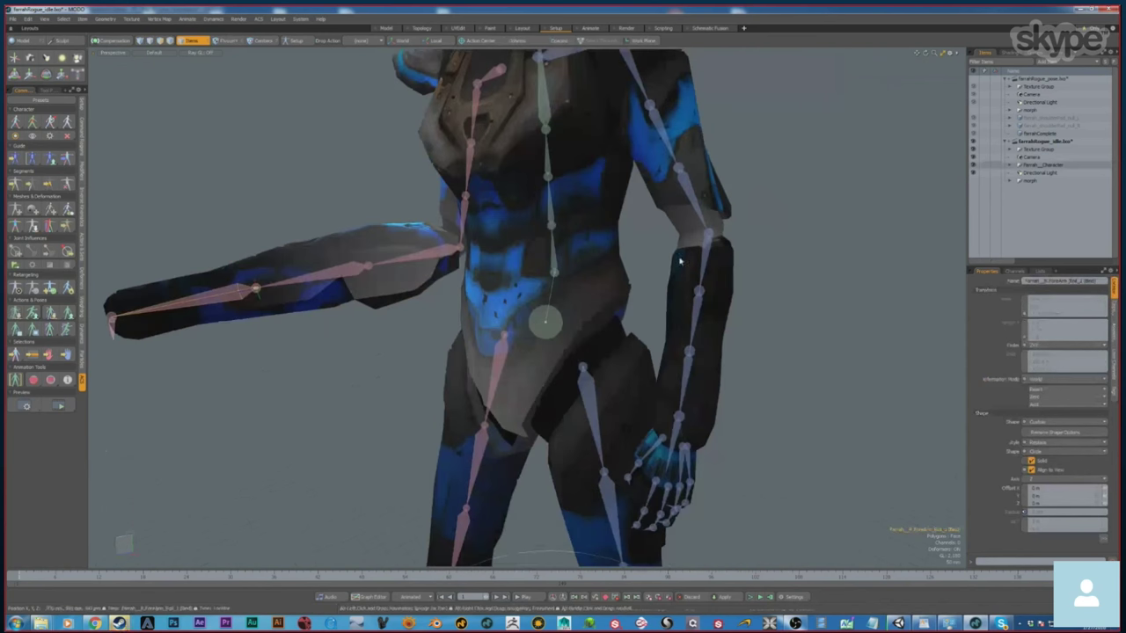
left_click(702, 265)
left_click_drag(782, 329, 800, 303, "alt")
scroll(766, 322, "down", 1)
scroll(779, 337, "down", 1)
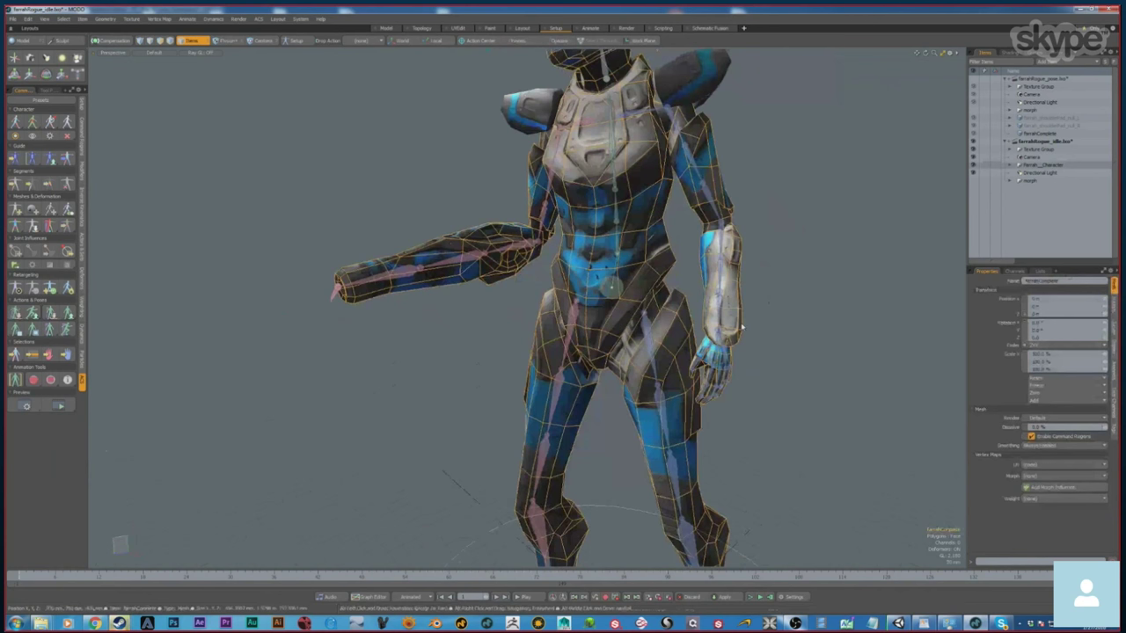
Show the rig's animation controllers and try rotating the left hand controller to test the forearm twist.
left_click(15, 125)
left_click(744, 347)
left_click(730, 341)
left_click_drag(747, 466, 718, 402, "alt+shift")
scroll(710, 262, "up", 2)
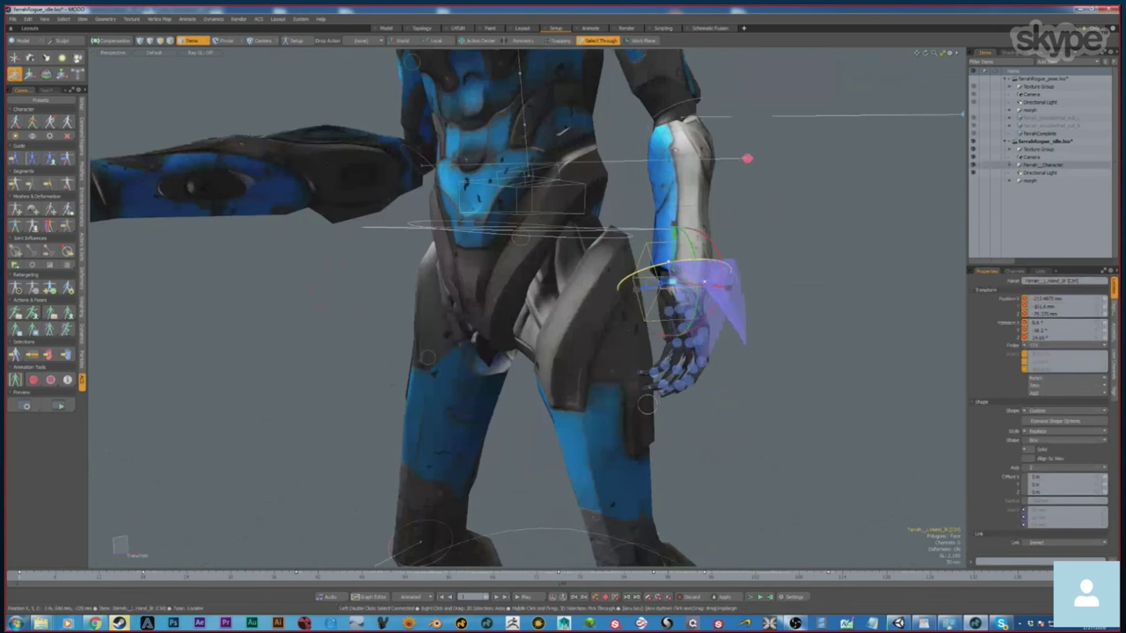
left_click_drag(668, 264, 779, 304)
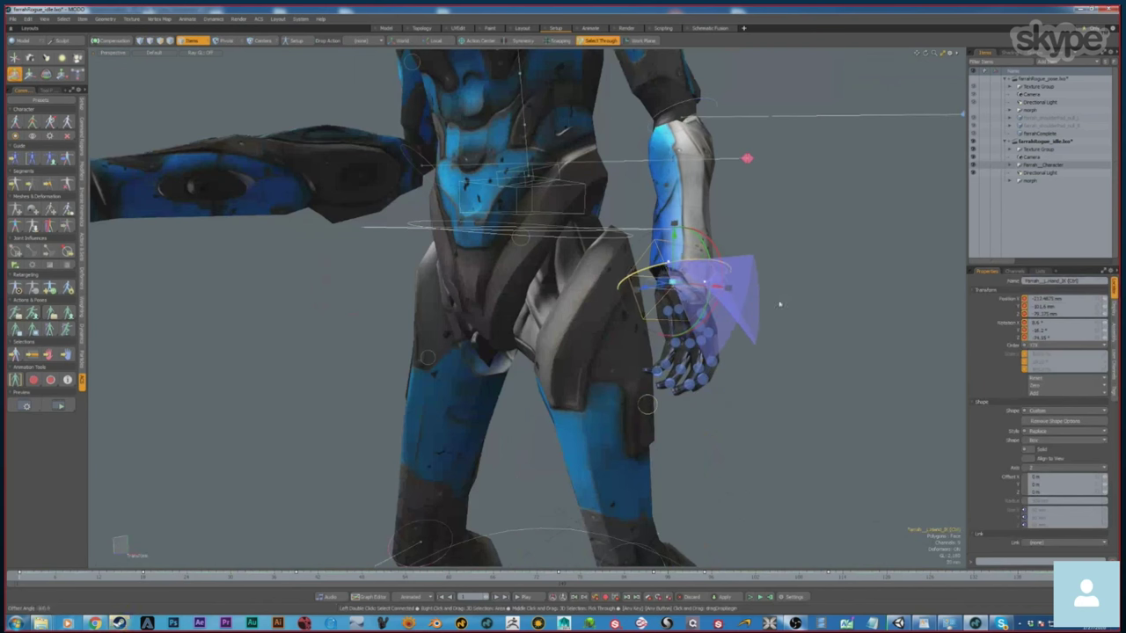
left_click_drag(684, 262, 607, 369)
left_click_drag(309, 252, 181, 181, "alt")
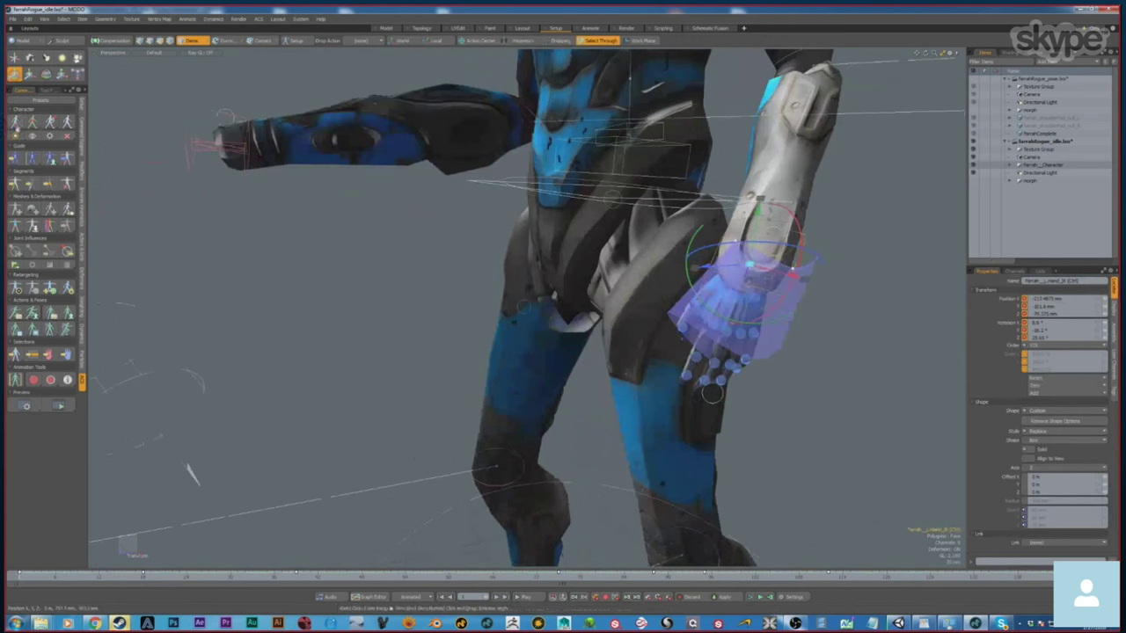
key("q")
Show the bind skeleton again and examine the leg and foot joints.
left_click_drag(454, 346, 369, 387, "alt")
left_click(31, 121)
left_click_drag(528, 302, 475, 224, "ctrl+alt")
left_click_drag(643, 326, 701, 377, "alt")
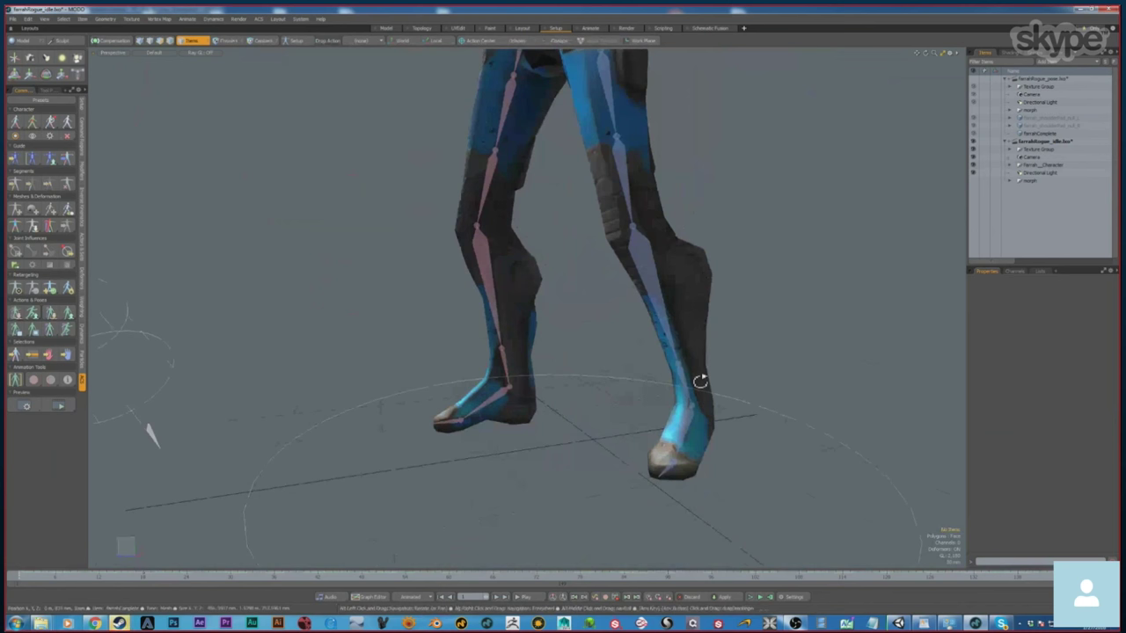
left_click_drag(721, 276, 681, 355, "alt+shift")
left_click_drag(523, 165, 501, 305, "alt+shift")
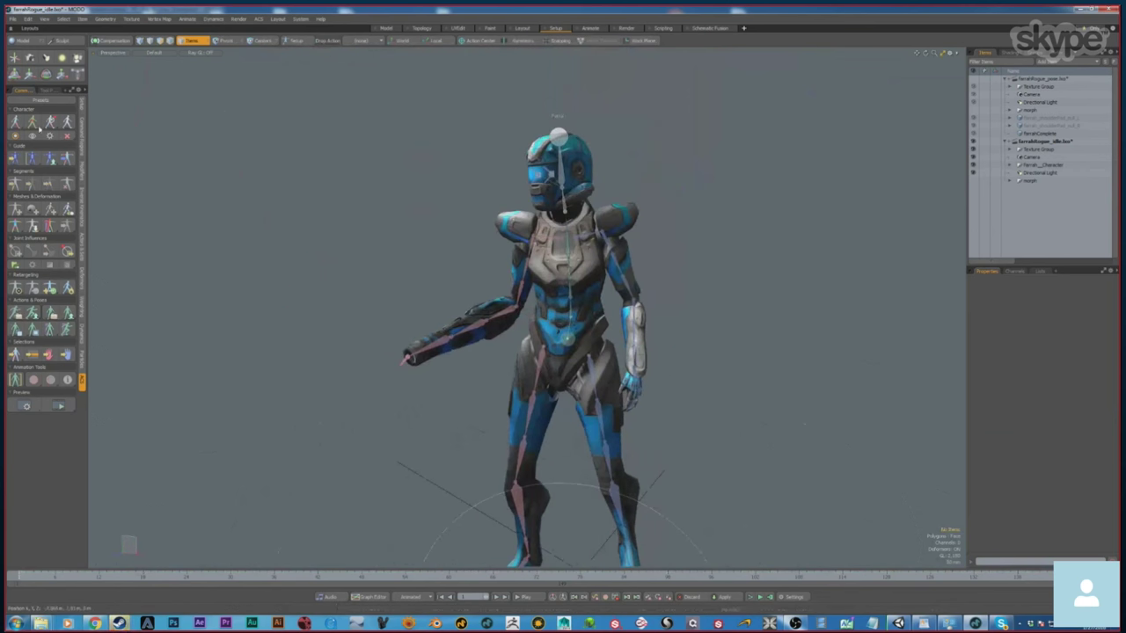
Bake the ACS character and export the farrahRogue_idle scene as farrahRogue_master.fbx in the farrah model folder.
left_click(67, 137)
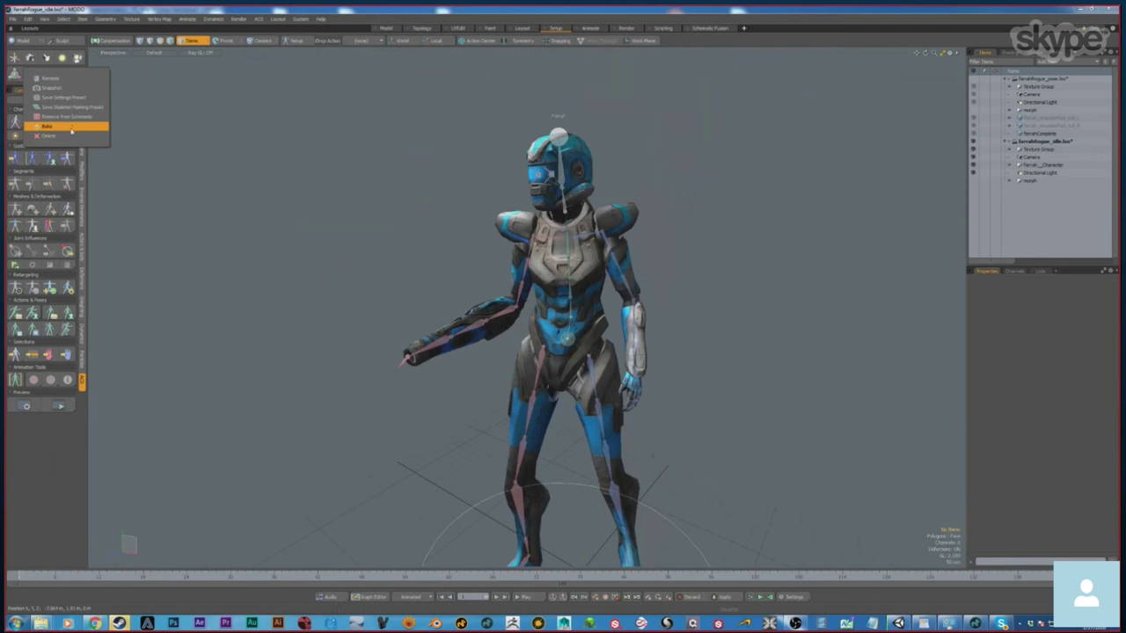
left_click(72, 129)
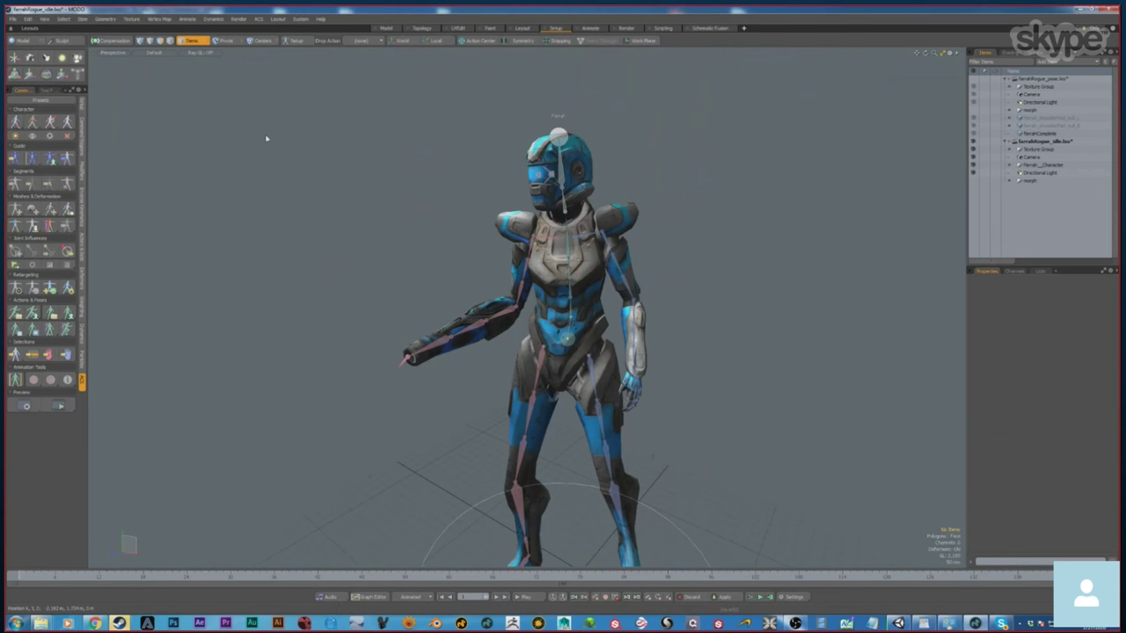
left_click(1052, 143)
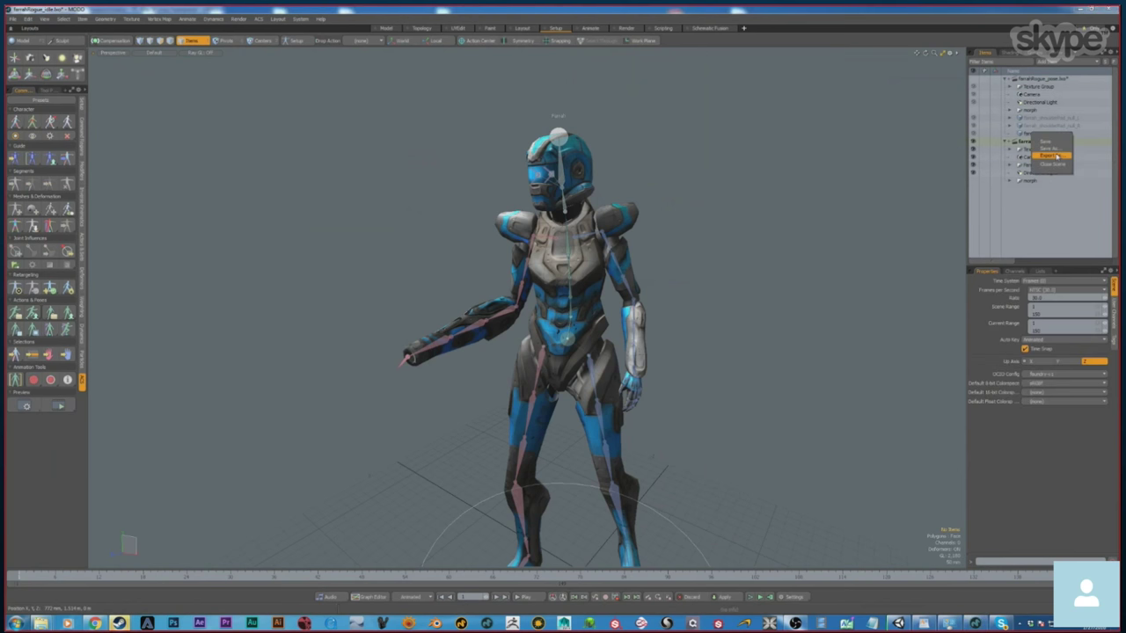
key("ctrl+shift+s")
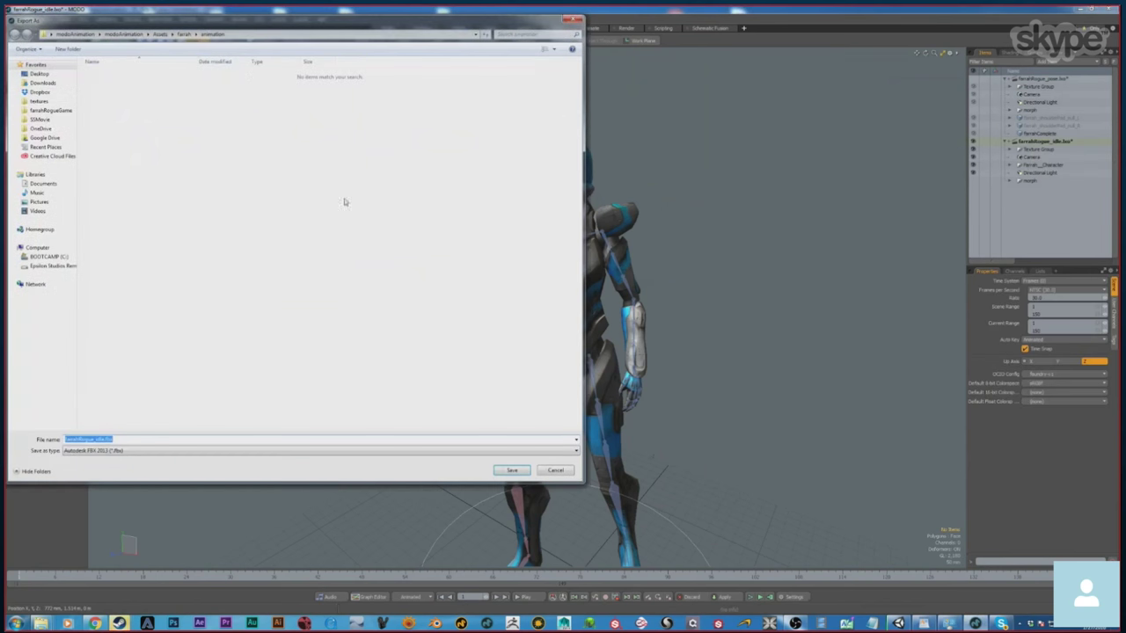
left_click(186, 35)
double_click(103, 85)
left_click(97, 440)
left_click(103, 440)
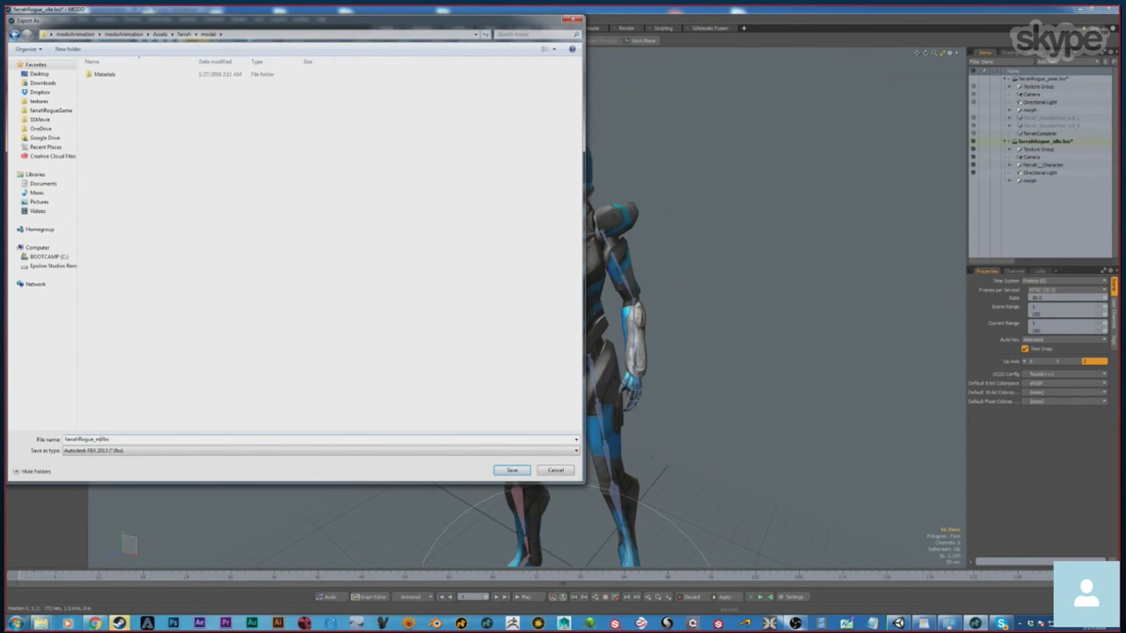
left_click(512, 471)
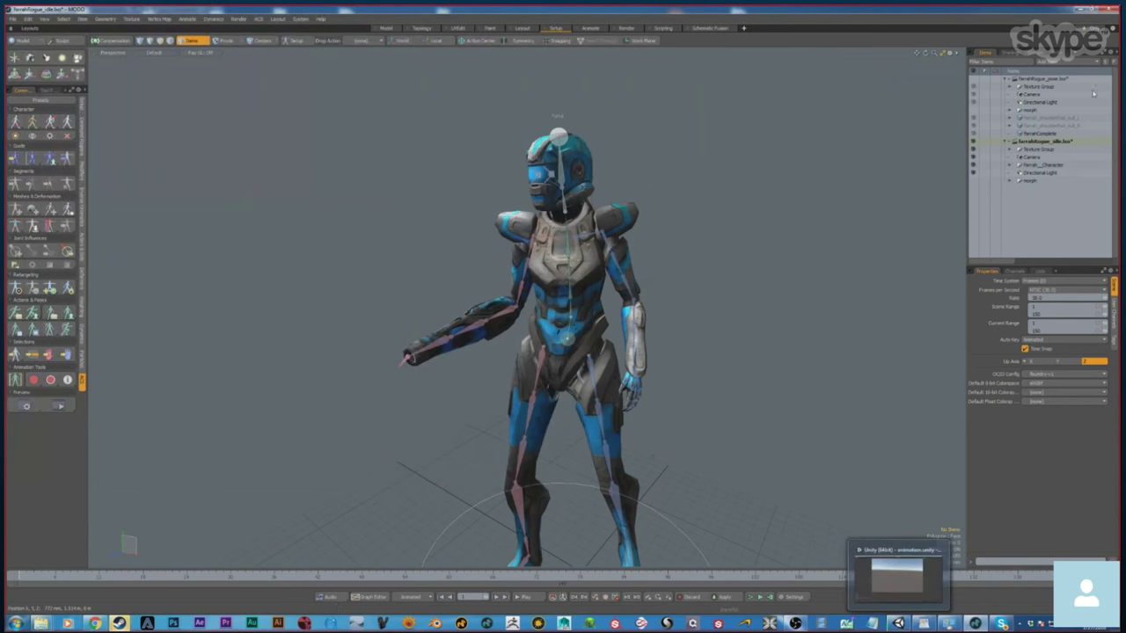
right_click(1063, 139)
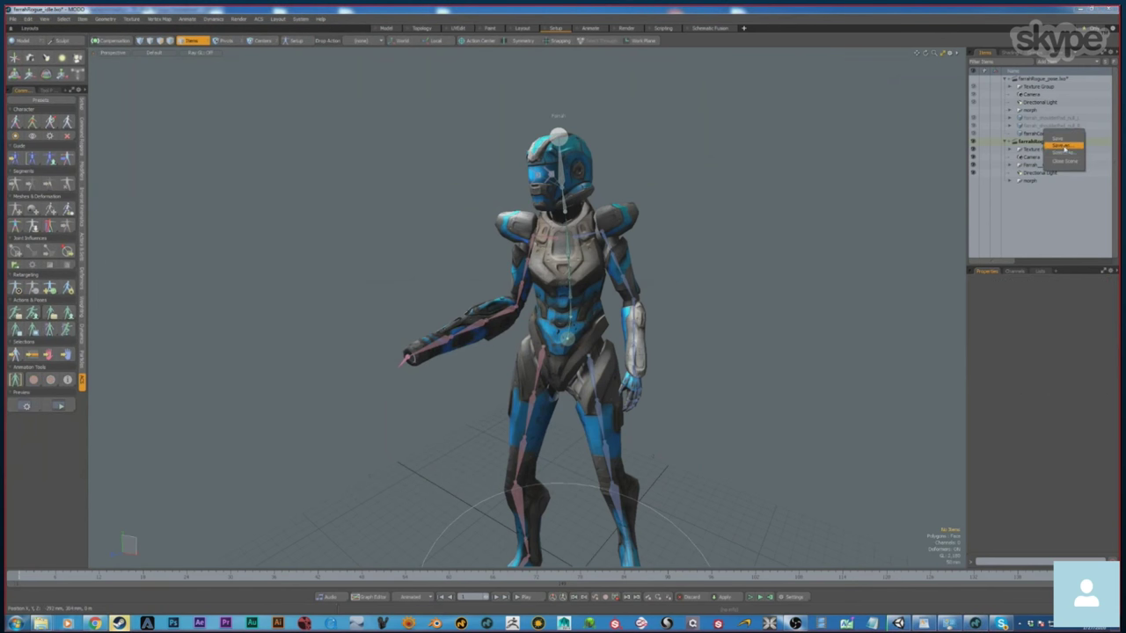
left_click(1064, 154)
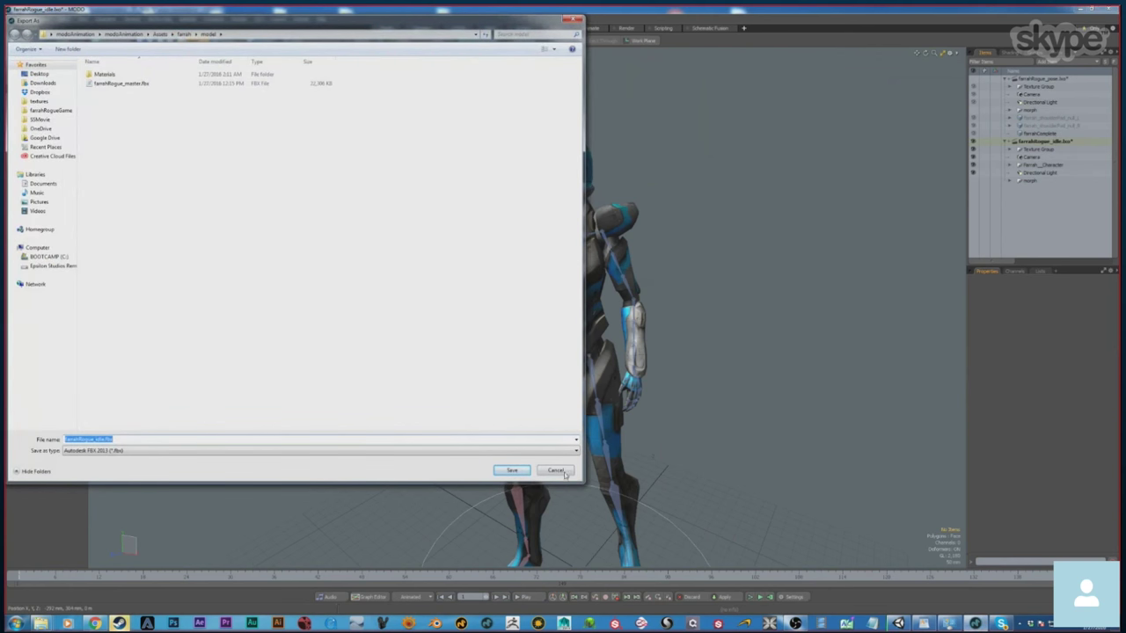
left_click(557, 471)
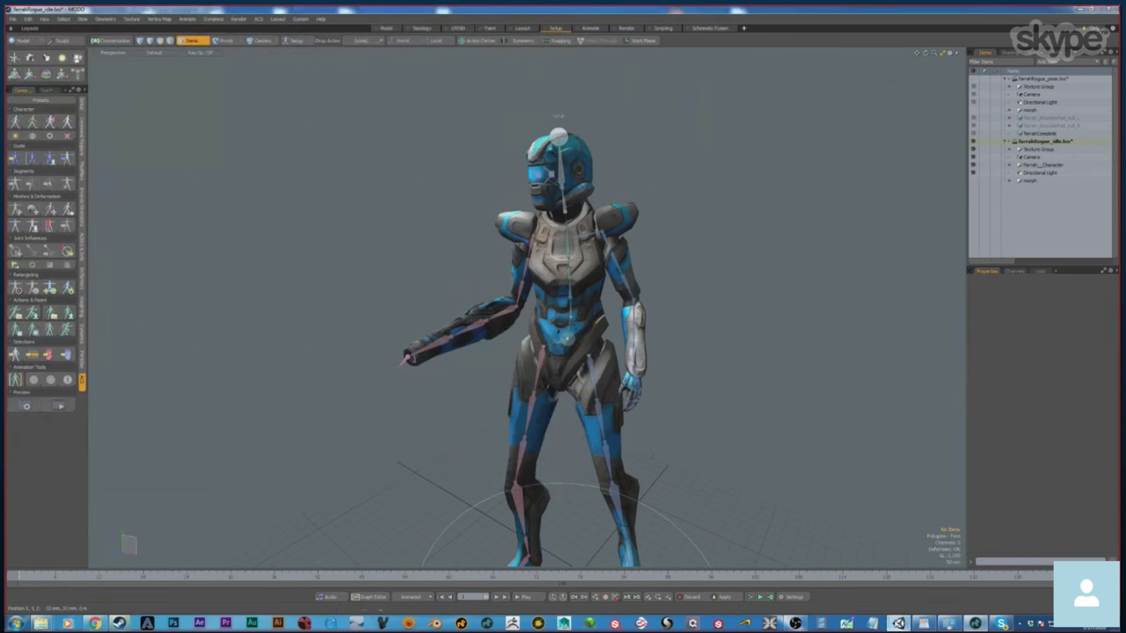
Switch to Unity and open the farrah model folder in the project assets.
left_click(898, 623)
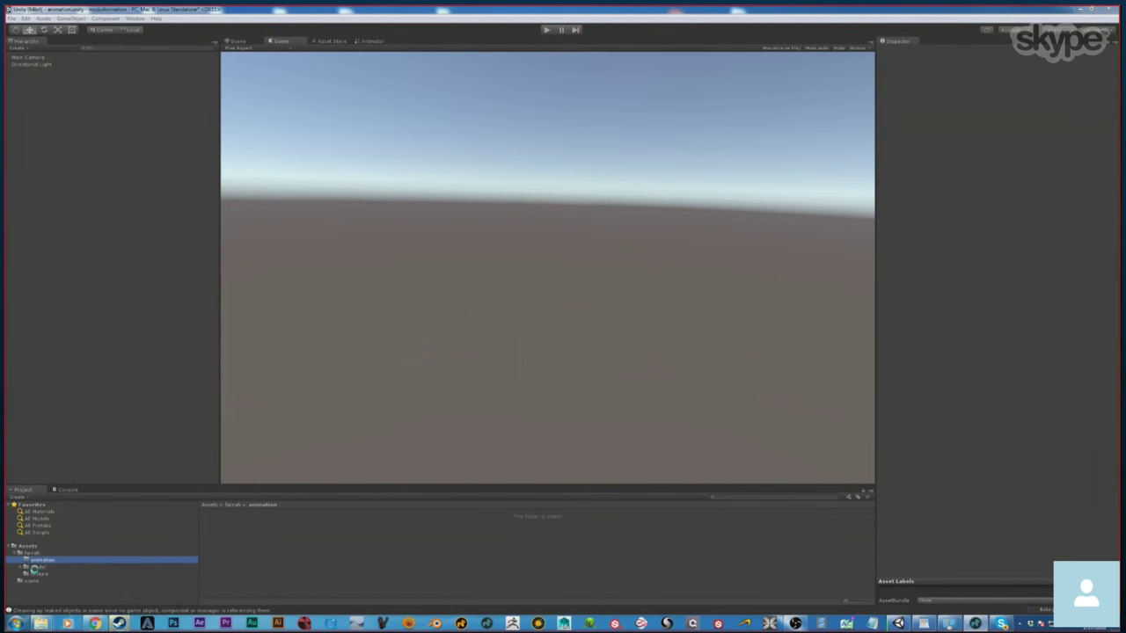
left_click(32, 567)
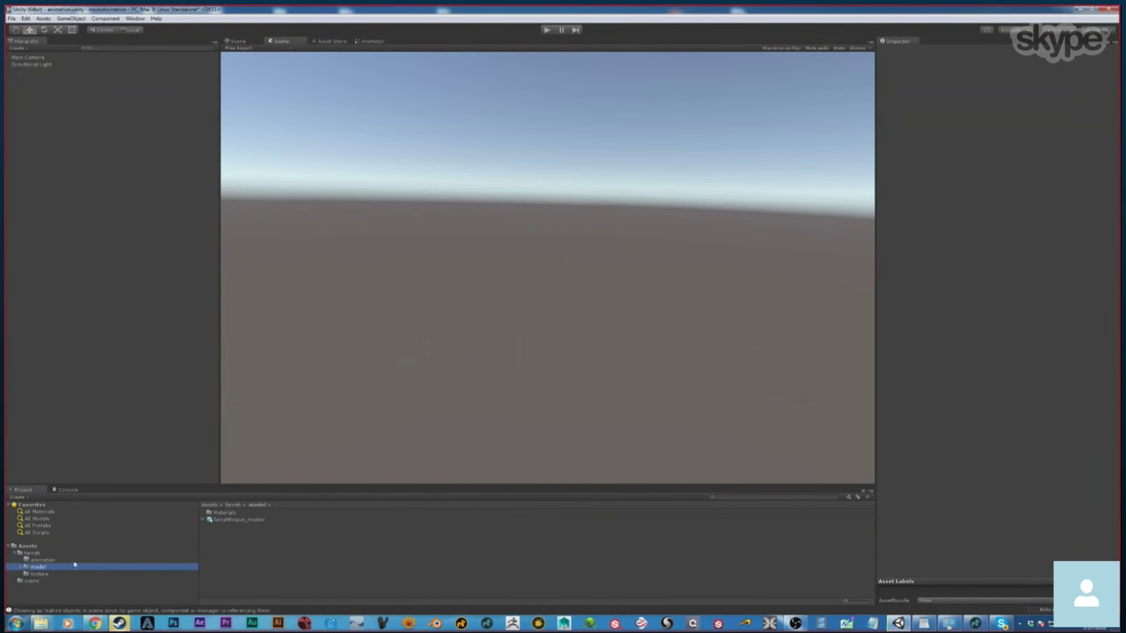
Place the farrahRogue_master model in the scene and apply the farrah_diff material from its Materials folder to the character.
left_click(243, 519)
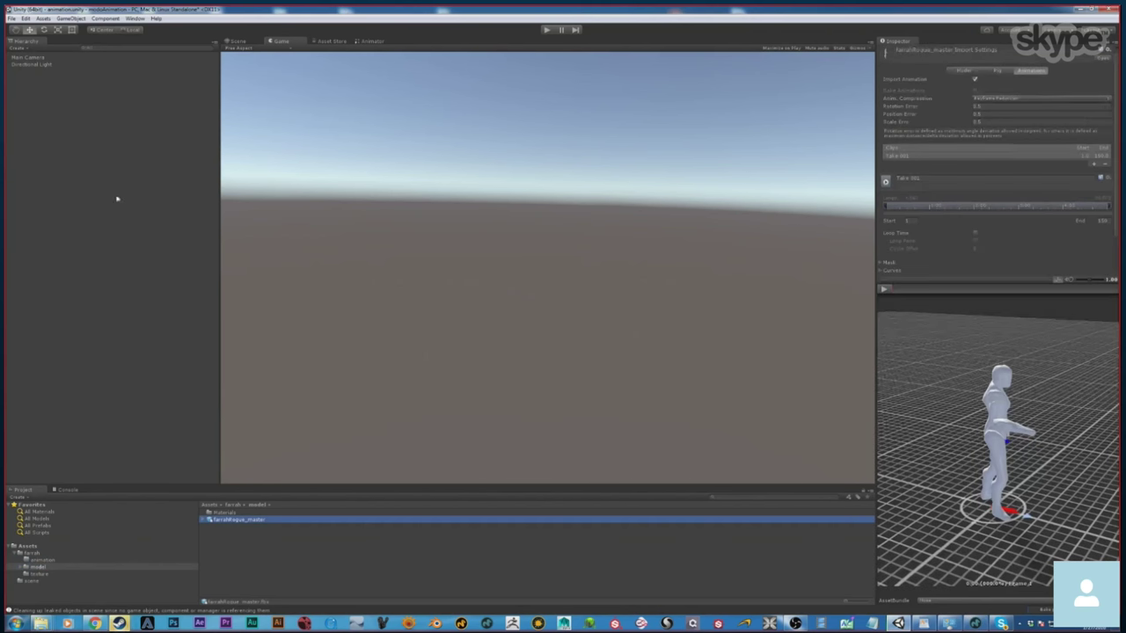
left_click_drag(304, 518, 102, 247)
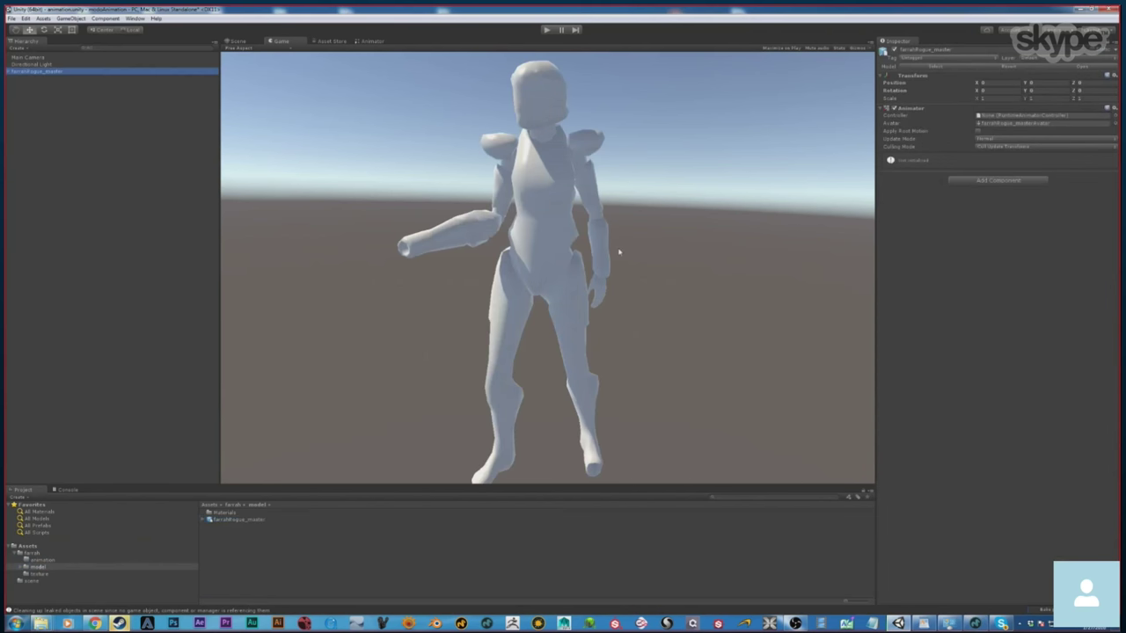
double_click(222, 512)
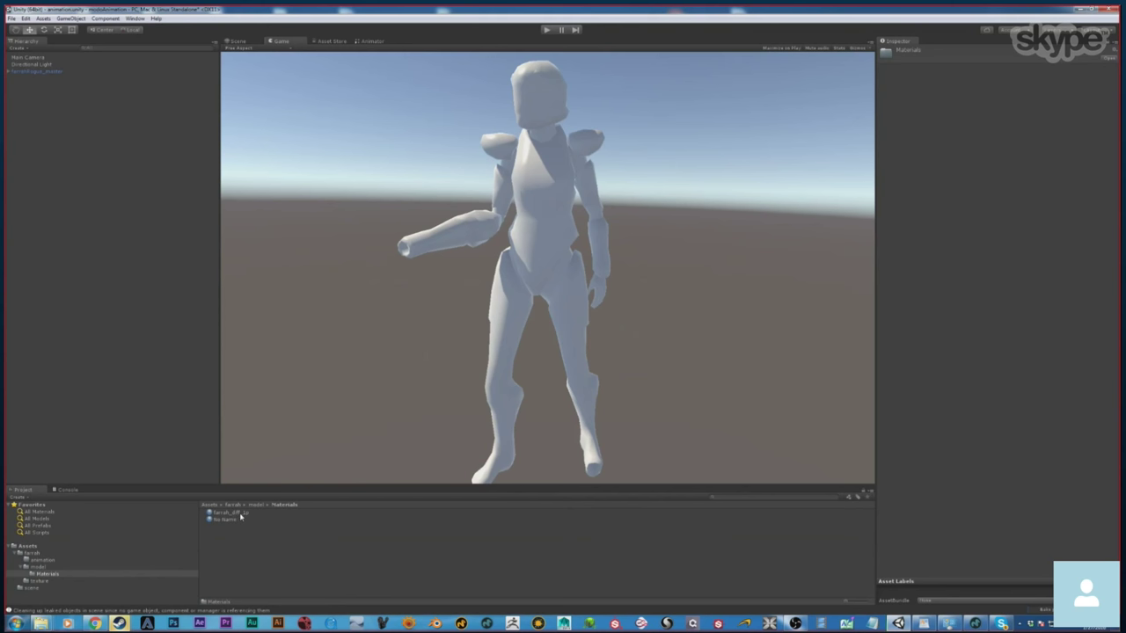
left_click_drag(241, 517, 549, 293)
left_click_drag(246, 47, 656, 278)
left_click_drag(227, 512, 624, 199)
left_click_drag(230, 512, 630, 223)
scroll(598, 234, "up", 3)
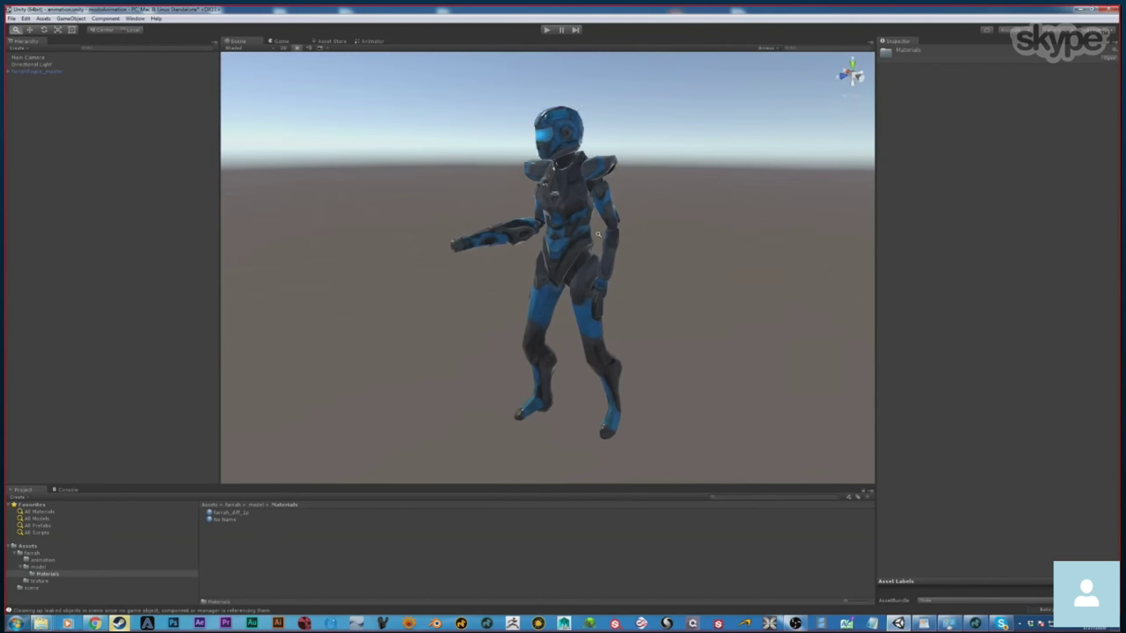
scroll(598, 234, "up", 2)
Disable Import Animation for the farrahRogue_master model asset and apply the import setting.
key("BackSpace")
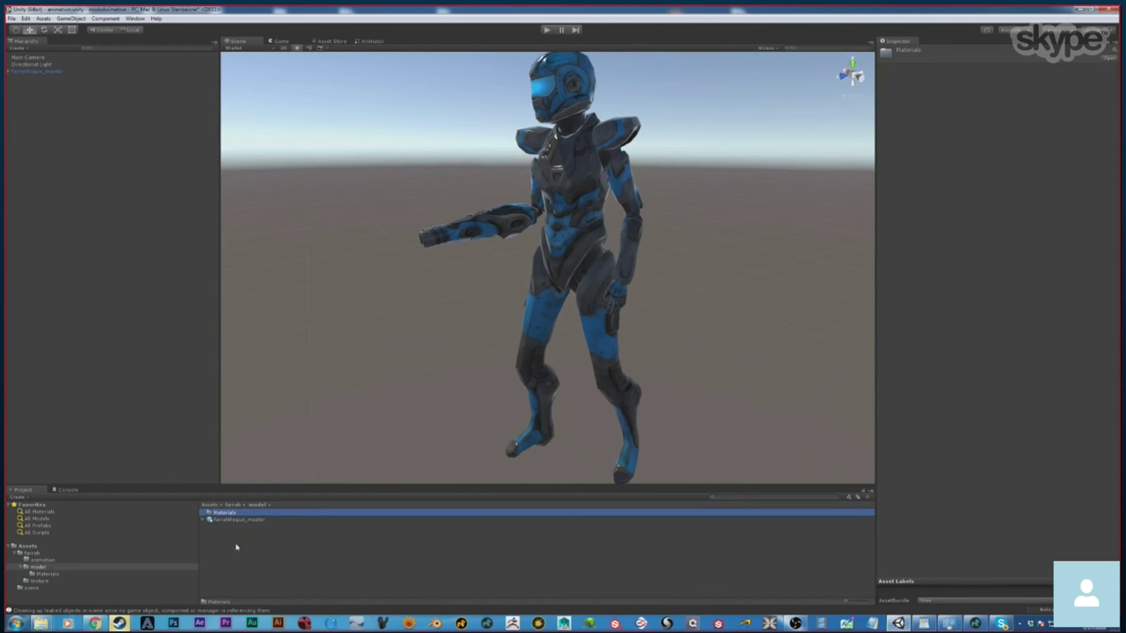
left_click(246, 520)
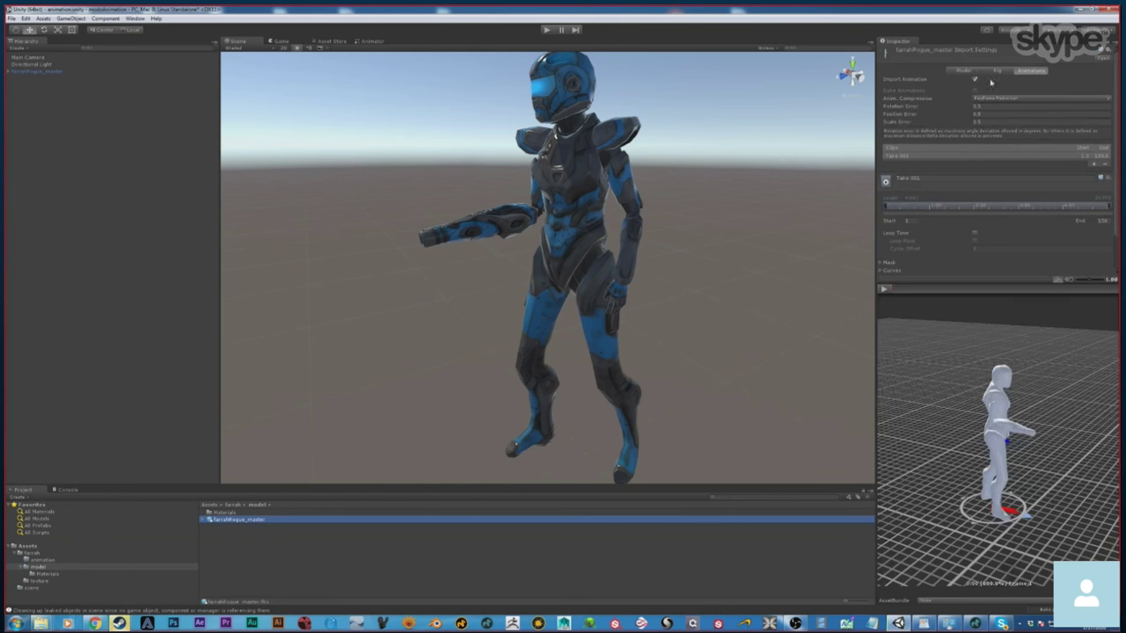
left_click(975, 81)
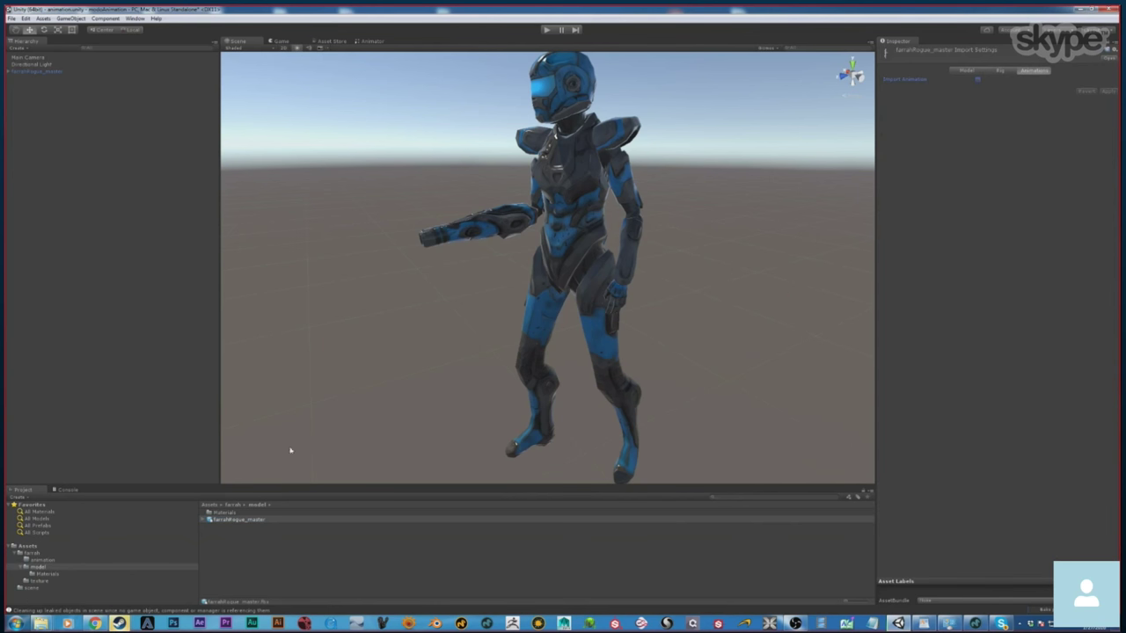
left_click(228, 521)
left_click(39, 72)
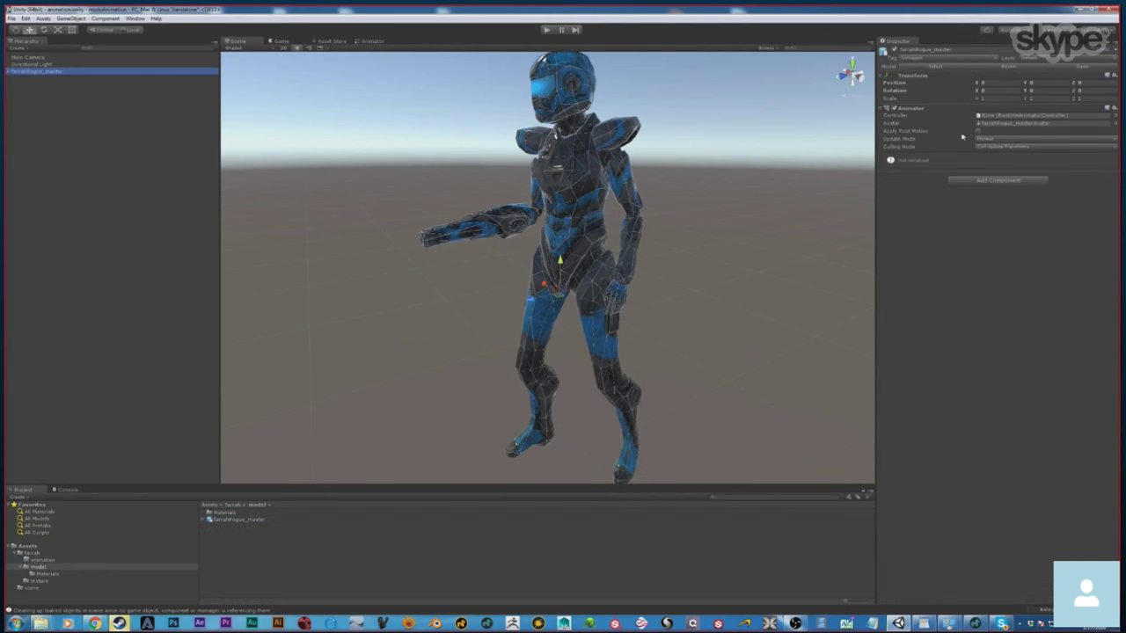
Examine the sub-assets of farrahRogue_master, including the shoulder pad meshes, the farrahComplete mesh and the avatar.
left_click(233, 520)
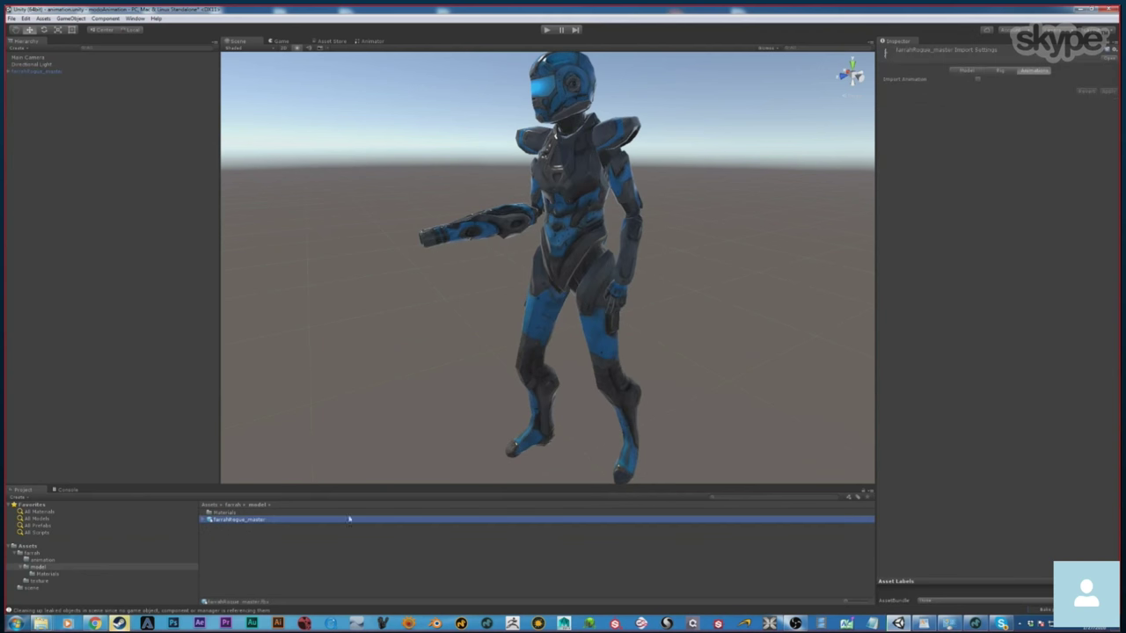
left_click(209, 519)
left_click(245, 561)
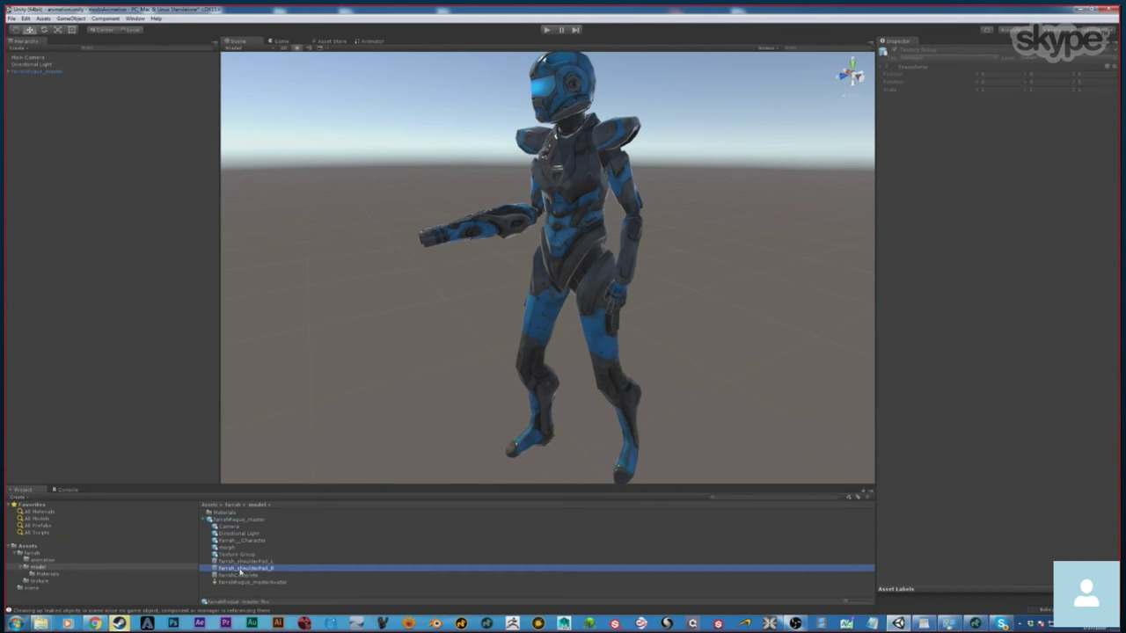
left_click(249, 575)
left_click_drag(1011, 426, 1038, 434)
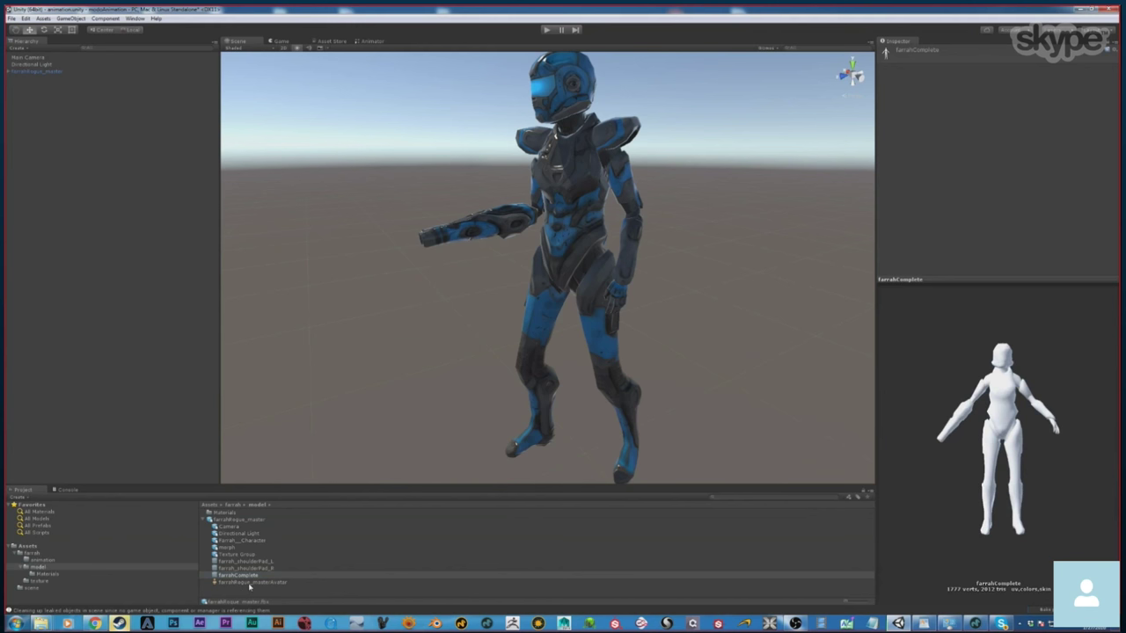
left_click(250, 582)
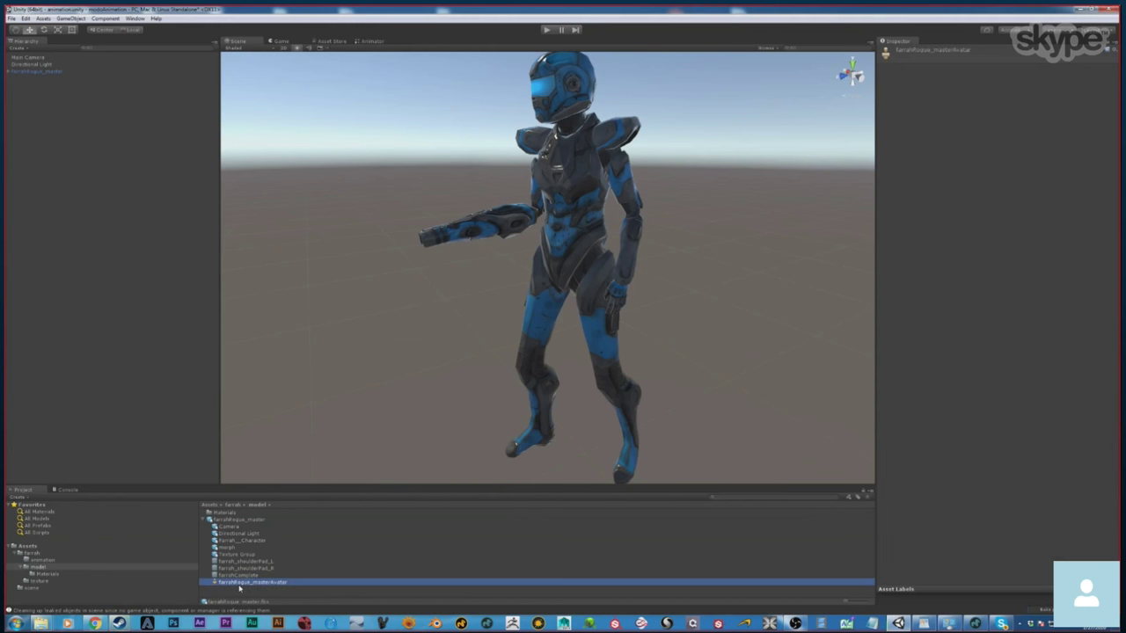
left_click(235, 520)
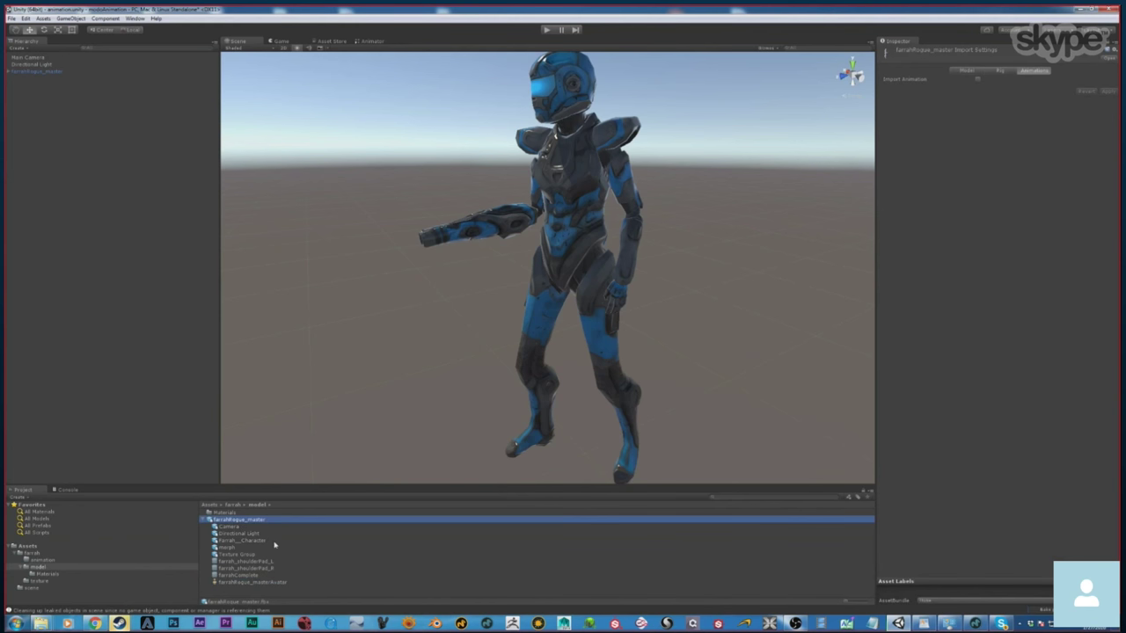
Show the model's contents as large thumbnails and examine the Camera, Directional Light, morph and Texture Group items.
left_click_drag(351, 487, 879, 239)
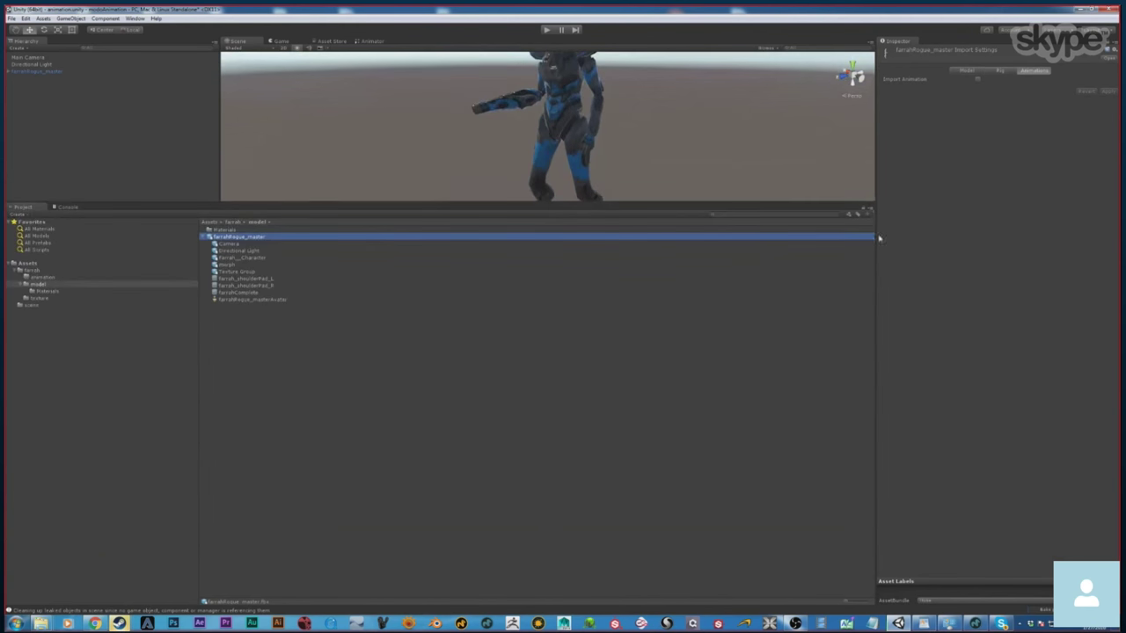
left_click(849, 602)
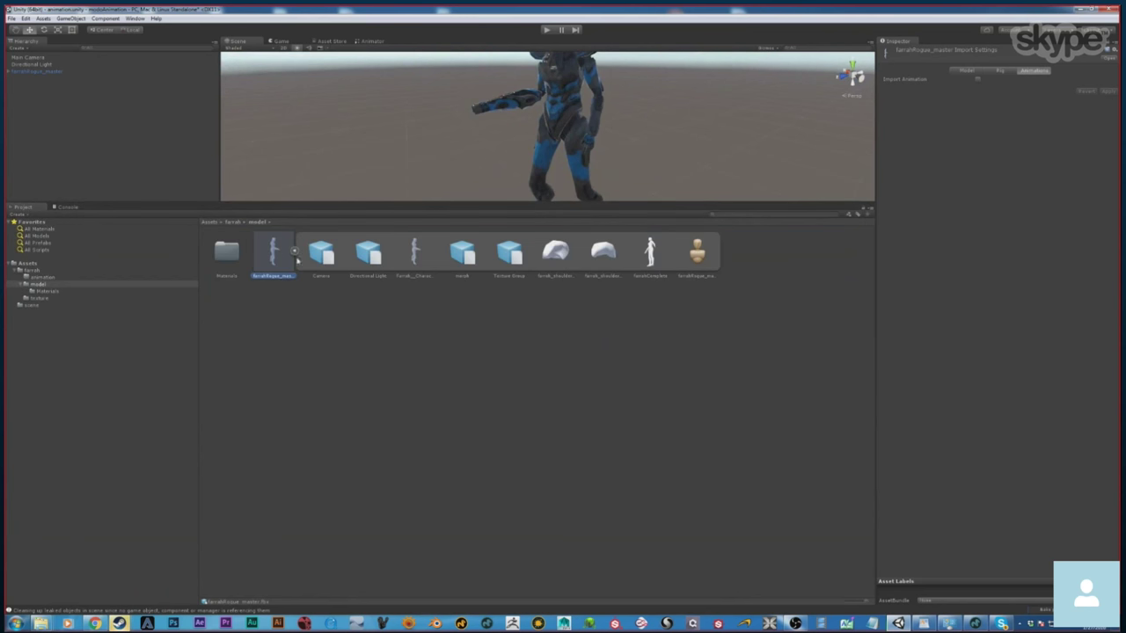
left_click(322, 253)
left_click(370, 253)
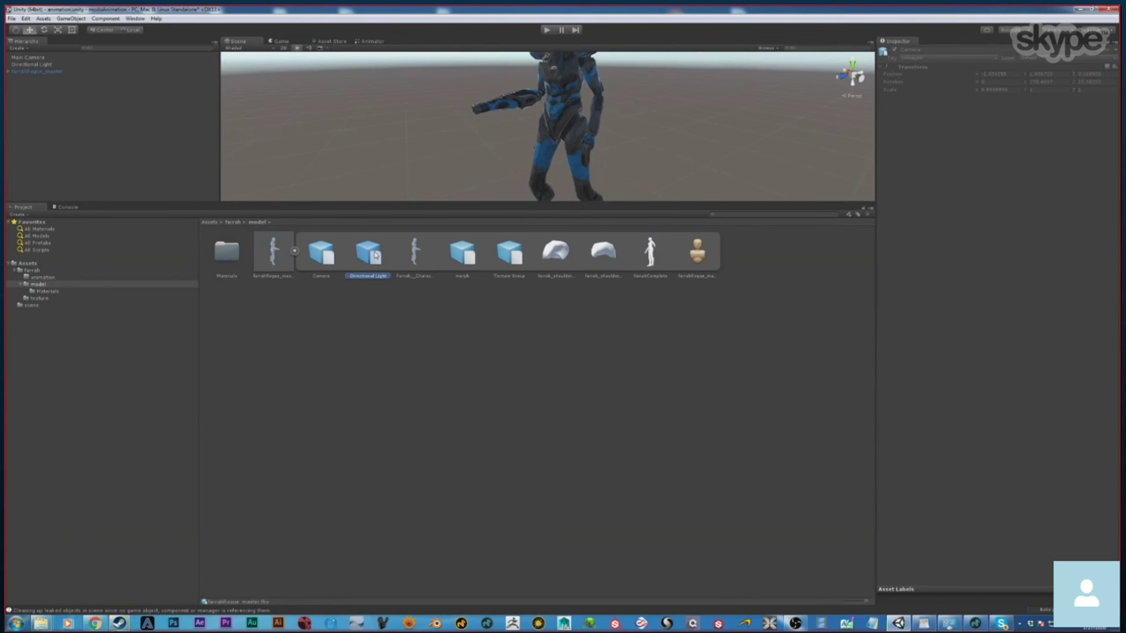
left_click(465, 260)
left_click(508, 257)
left_click(463, 257)
left_click(364, 259)
left_click(324, 256)
left_click(367, 253)
left_click(510, 254)
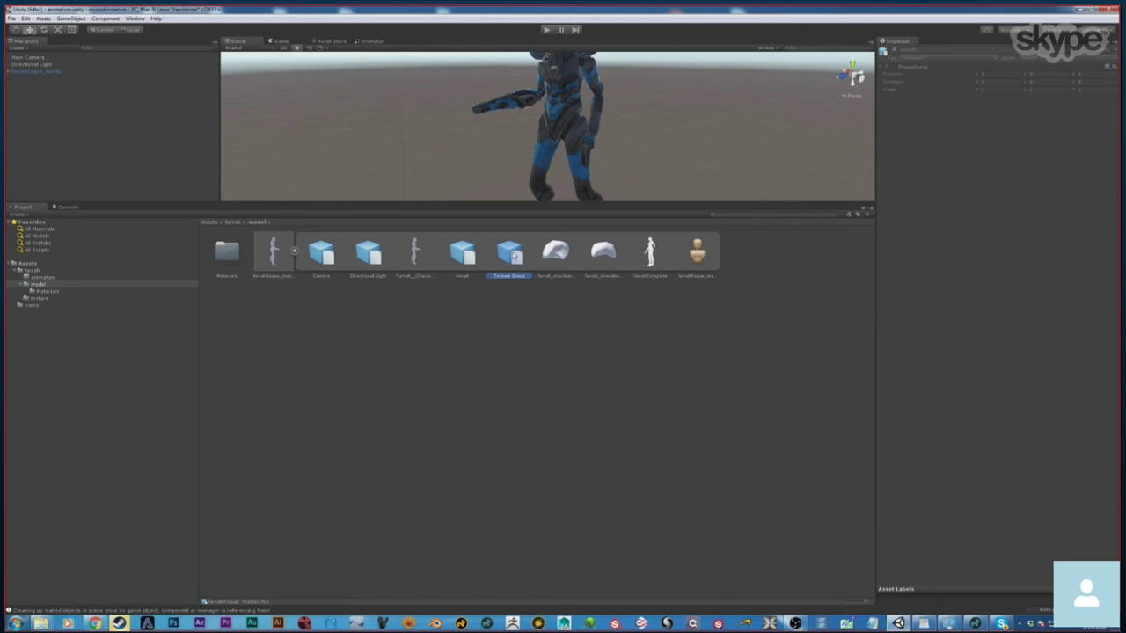
Switch to Modo and delete the Texture Group, Camera, Directional Light and morph items with their children from the farrahRogue_idle scene.
left_click(979, 624)
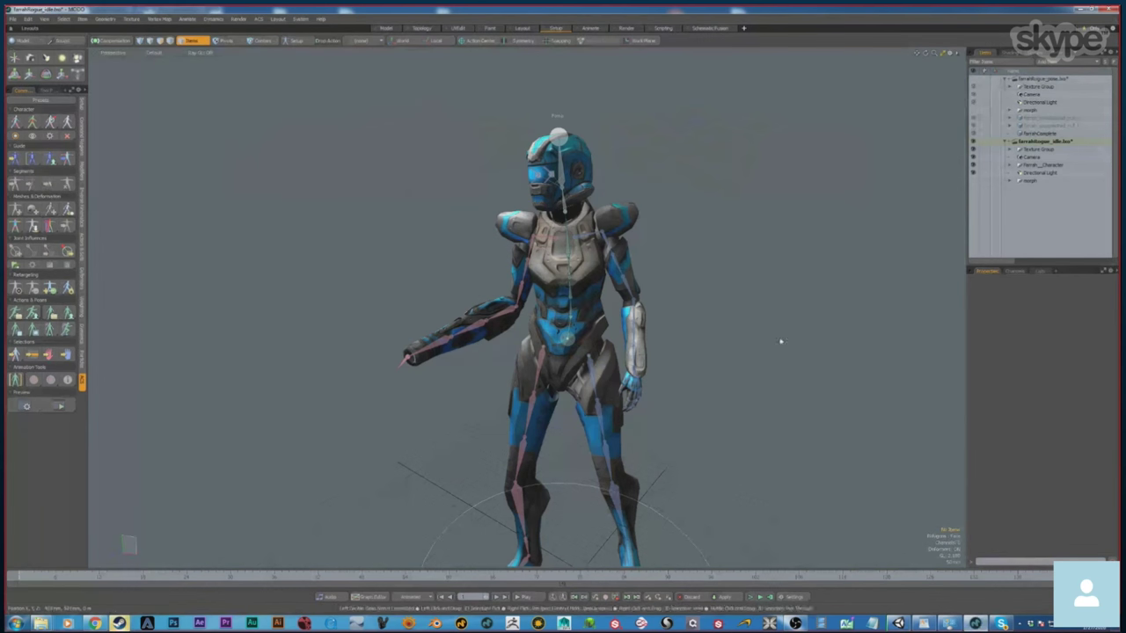
left_click(1038, 150)
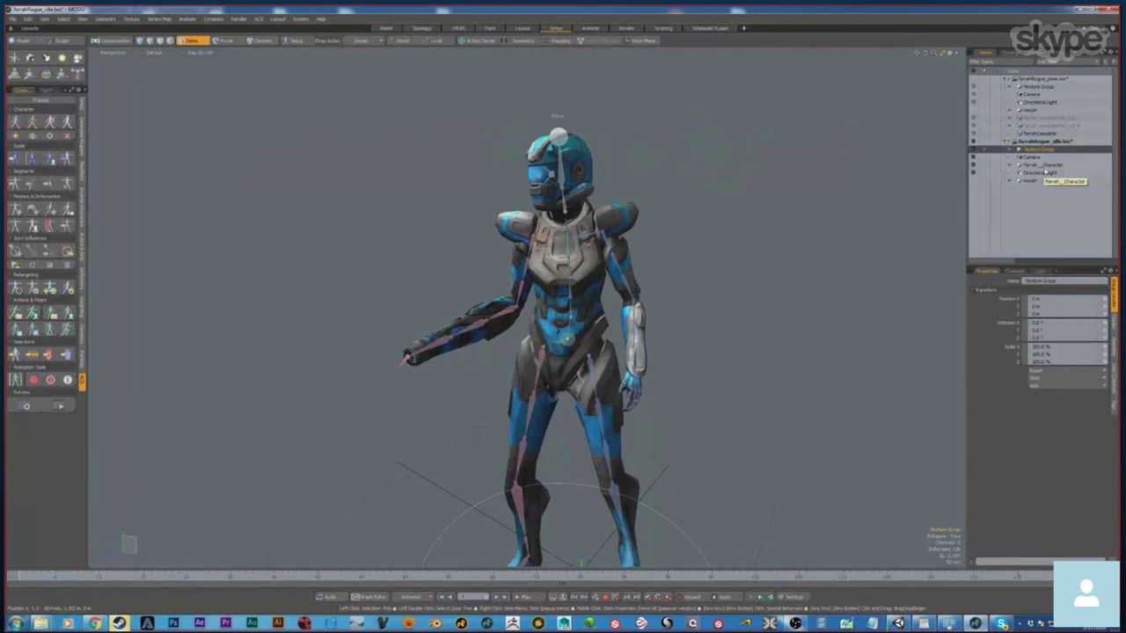
left_click(1045, 178, "ctrl")
right_click(1043, 174)
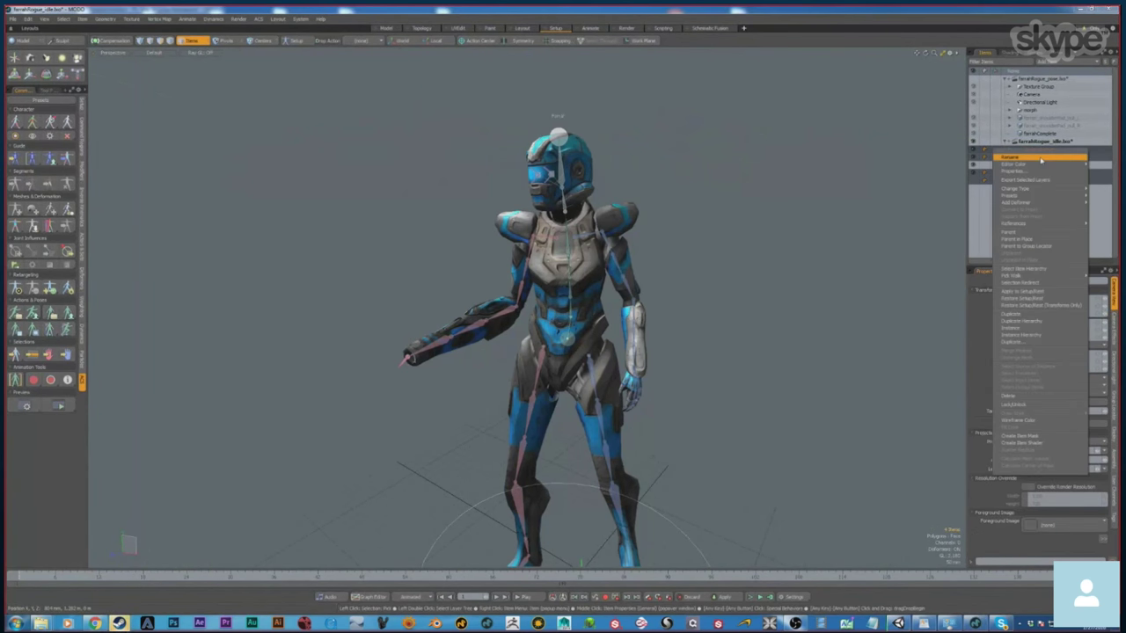
left_click(1012, 396)
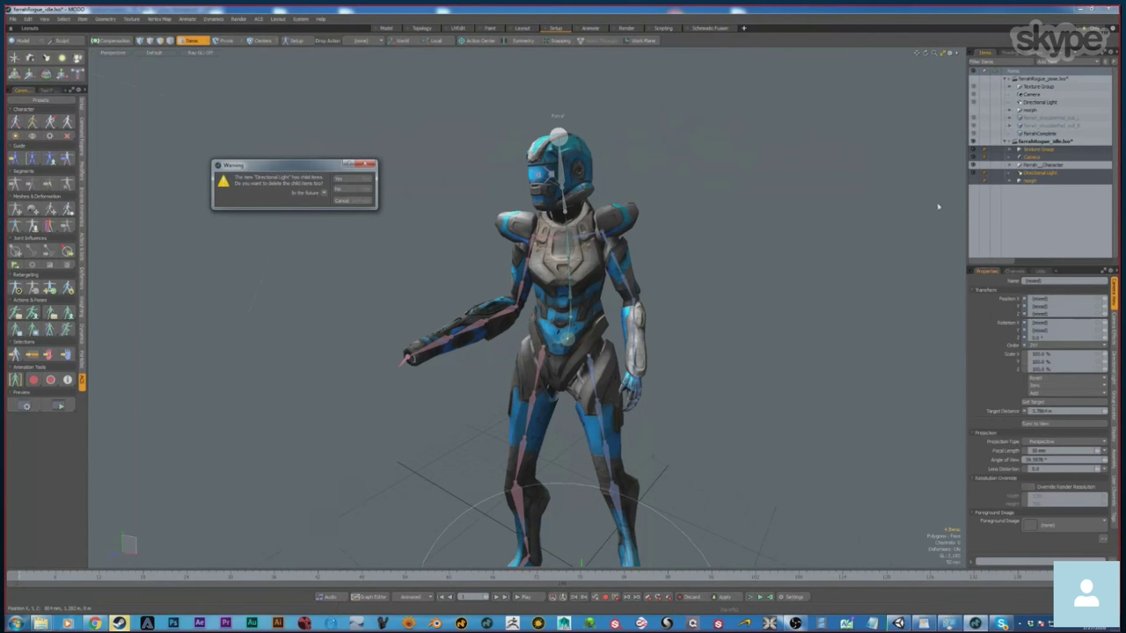
left_click(359, 179)
left_click(374, 179)
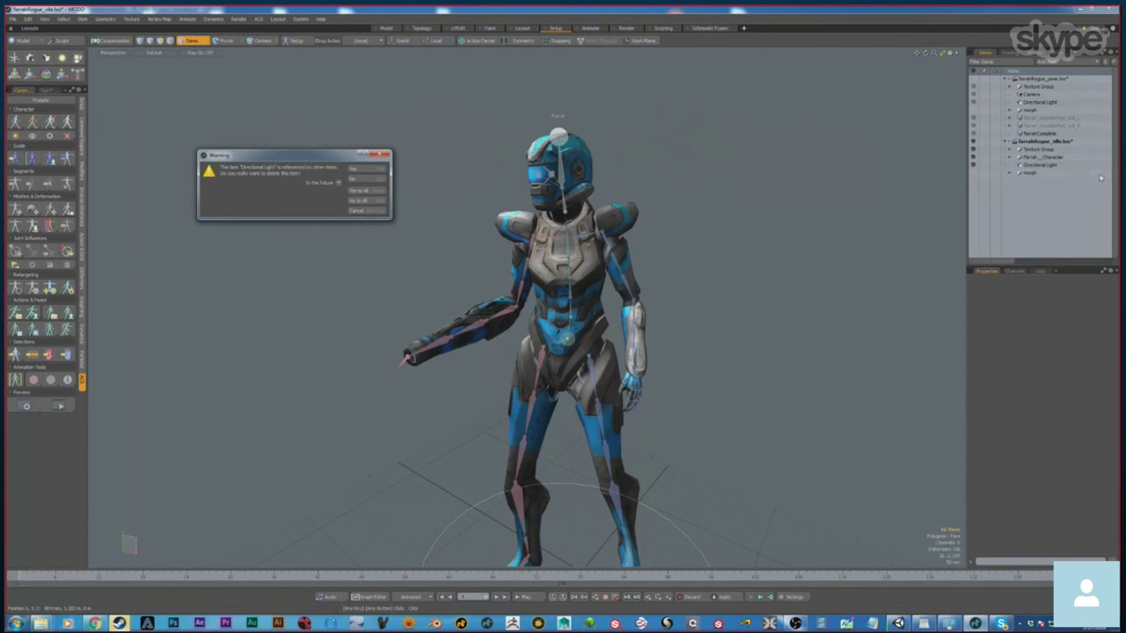
left_click(373, 188)
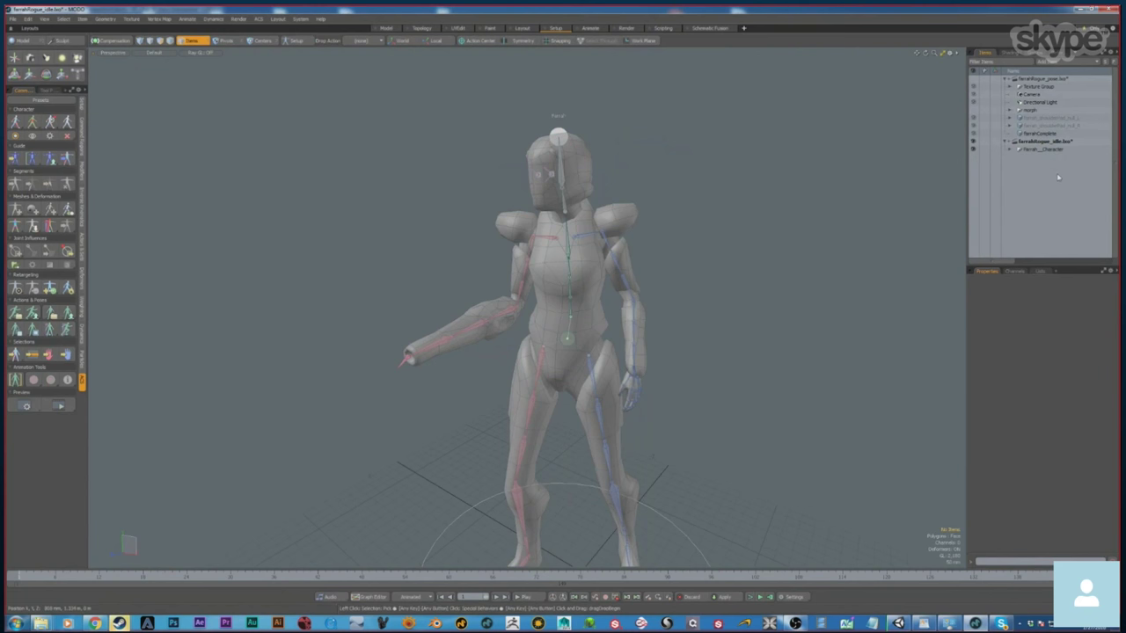
Export the farrahRogue_idle scene as FBX, overwriting farrahRogue_master.fbx in the farrah model folder.
right_click(1058, 143)
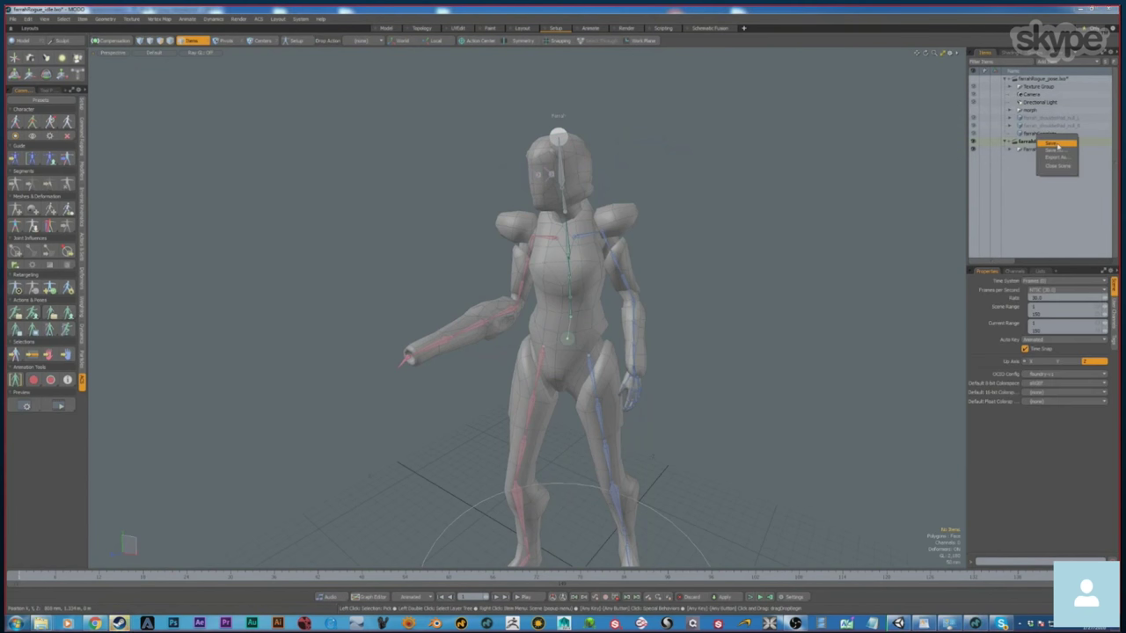
left_click(1058, 157)
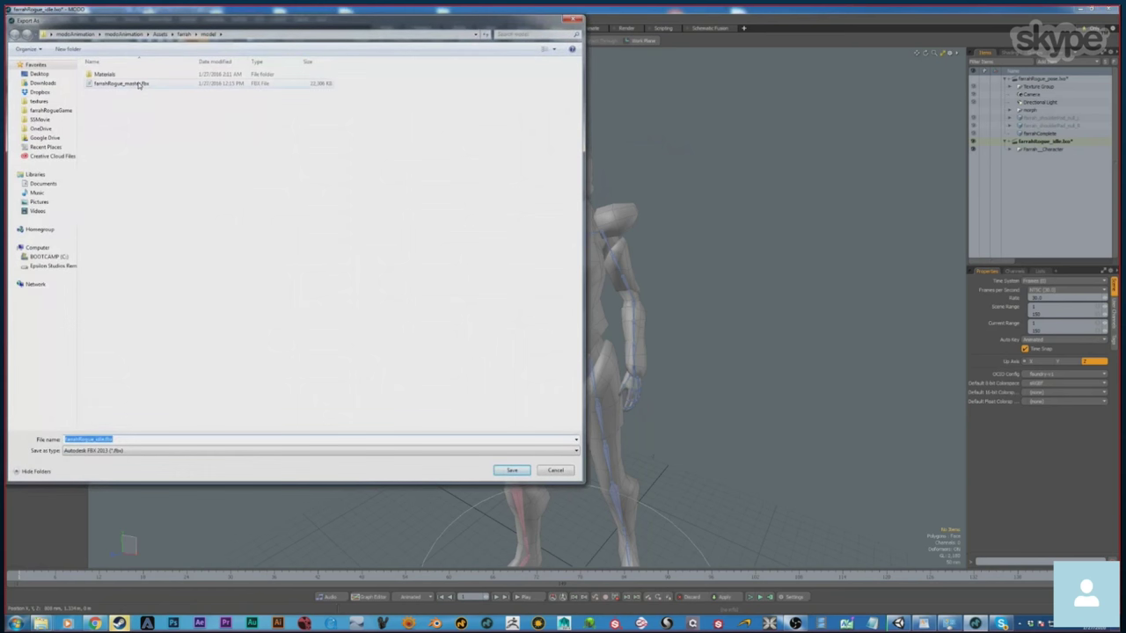
left_click(138, 83)
left_click(511, 470)
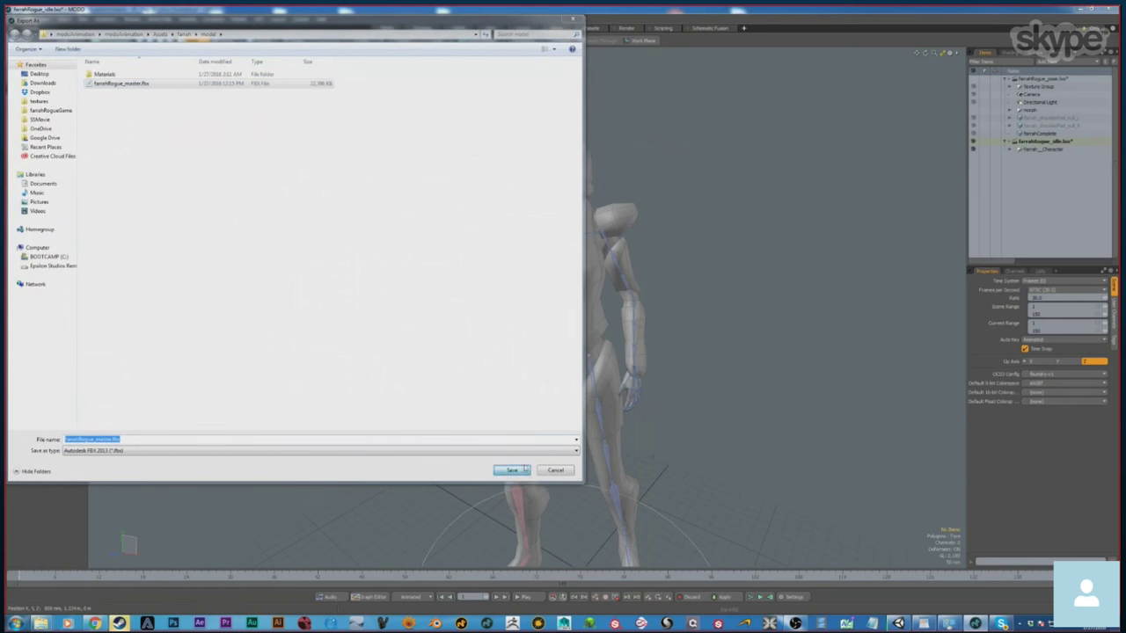
left_click(587, 316)
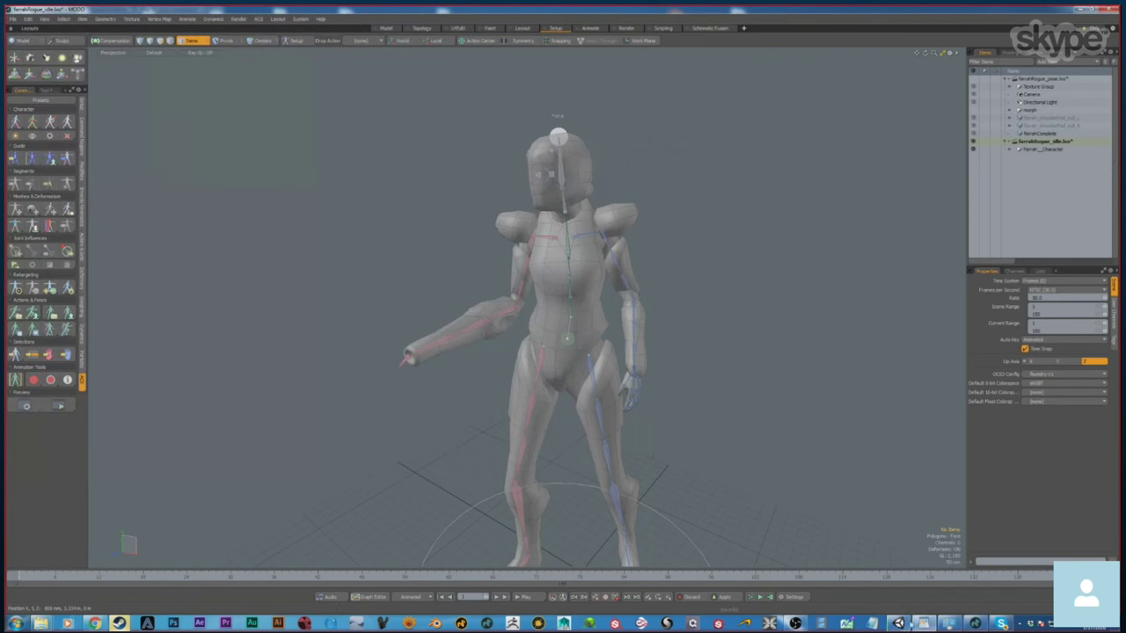
Switch to Unity and update the farrahRogue_master model asset from the newly exported FBX.
left_click(899, 624)
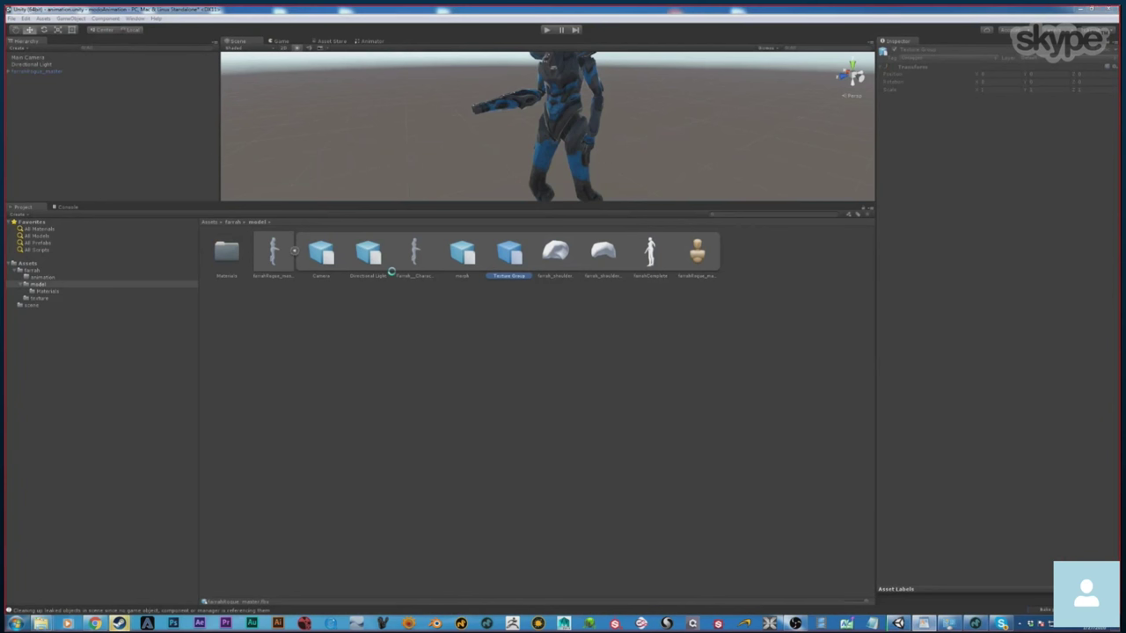
left_click(295, 251)
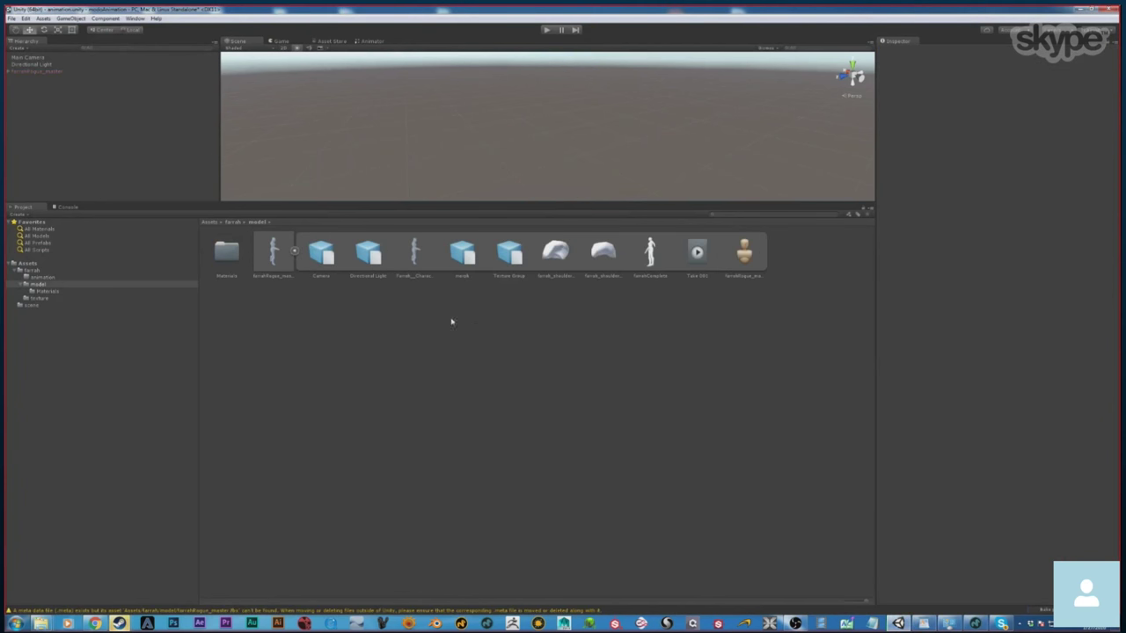
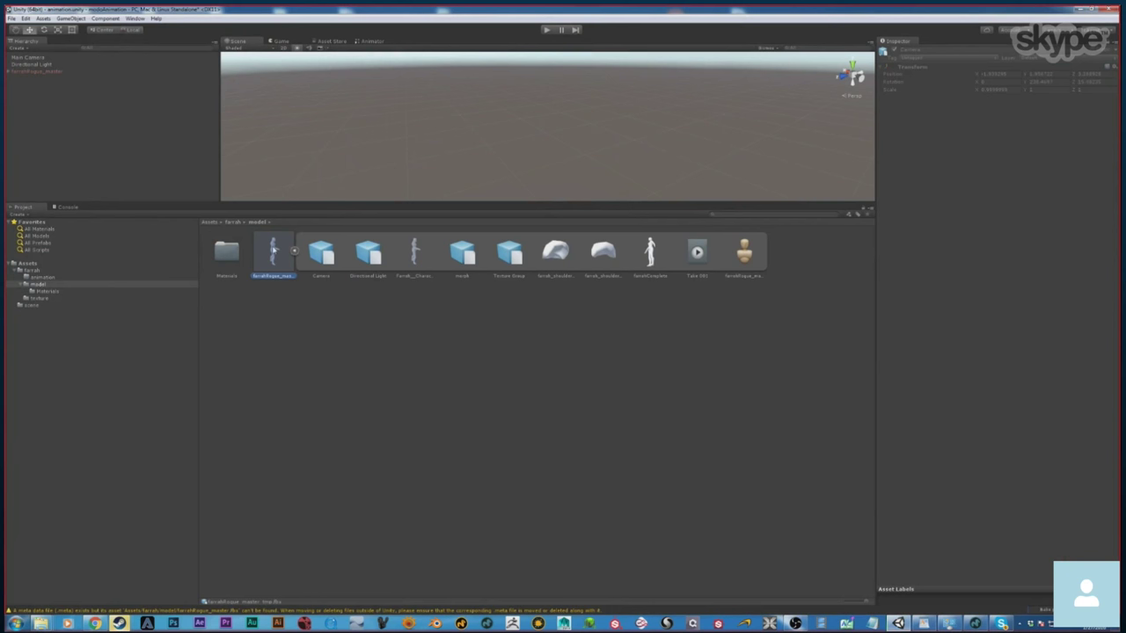
right_click(273, 251)
left_click(313, 352)
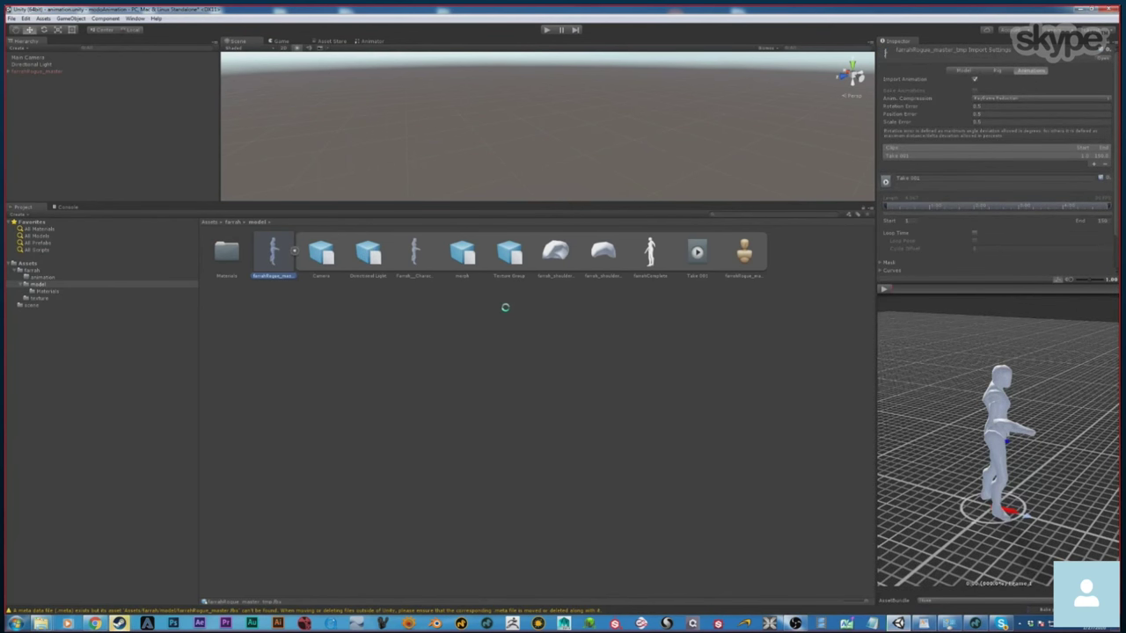
Examine the updated model's sub-assets, including the Take 001 clip and the bind skeleton, and show its import settings.
left_click(294, 252)
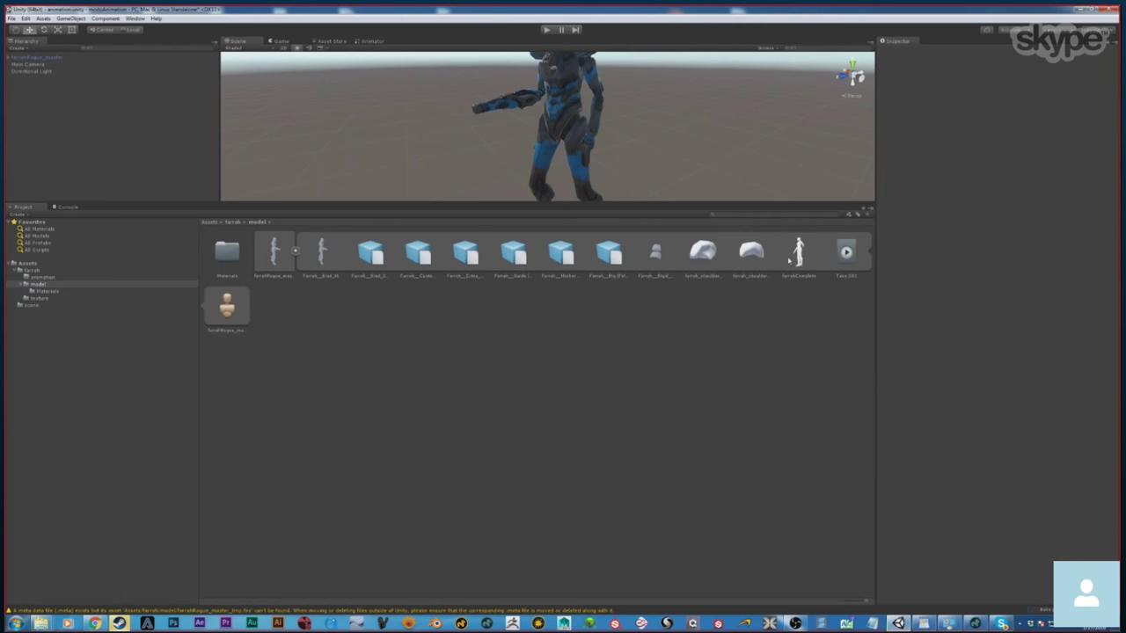
left_click(847, 255)
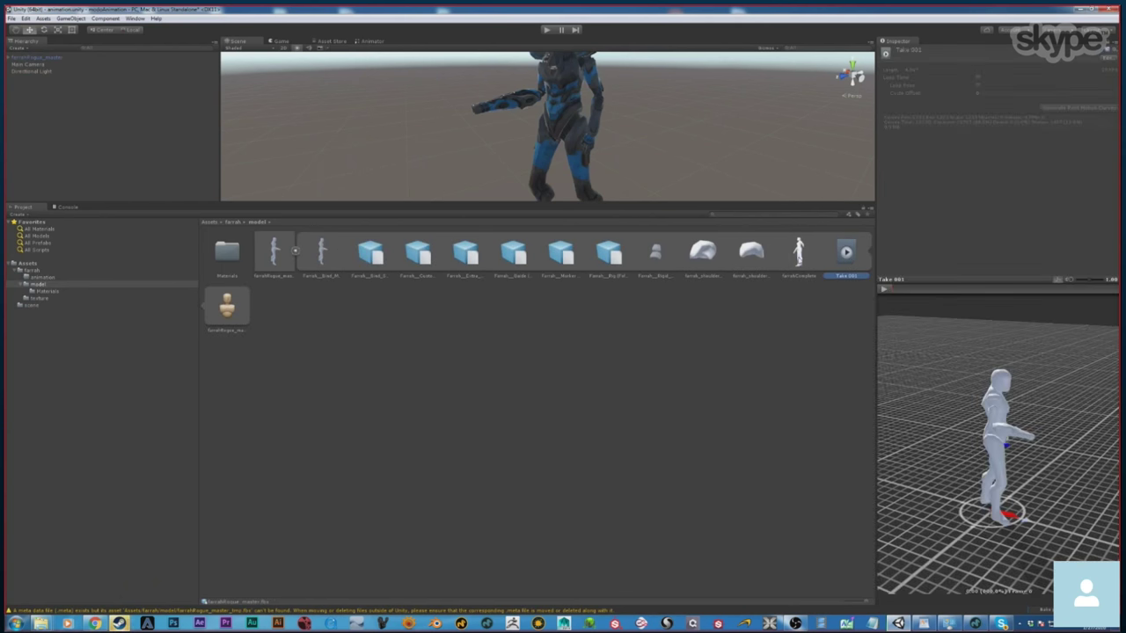
left_click(418, 255)
left_click(370, 255)
left_click(322, 255)
left_click(378, 256)
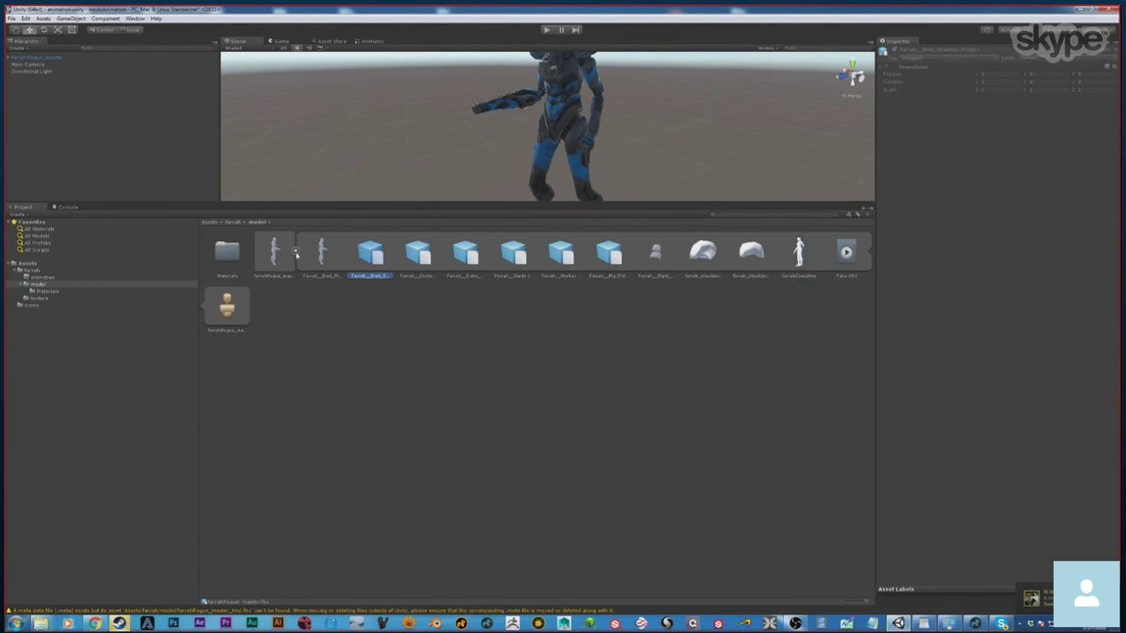
left_click(295, 253)
left_click(272, 255)
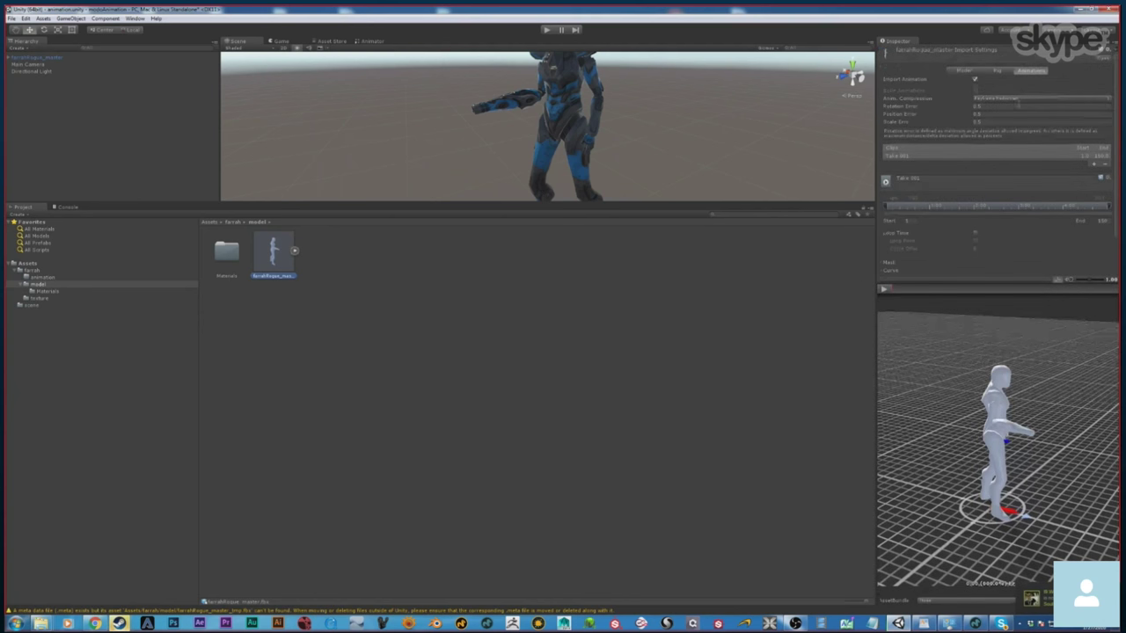
Disable animation import for farrahRogue_master, apply the change, and check the available root nodes in its rig settings.
left_click(974, 79)
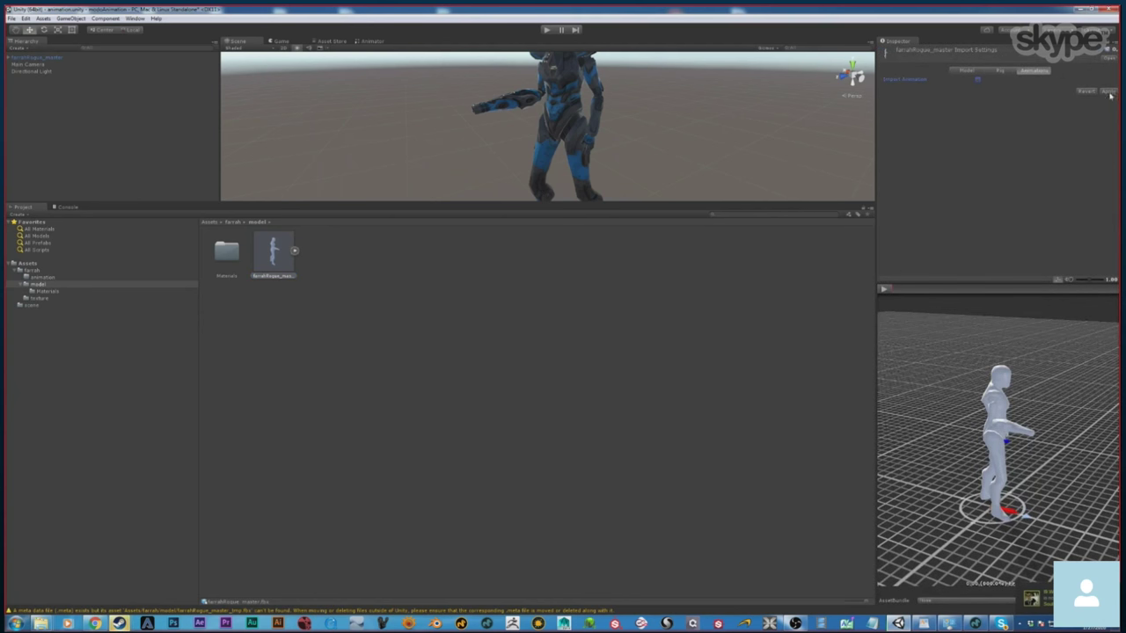
left_click(1109, 93)
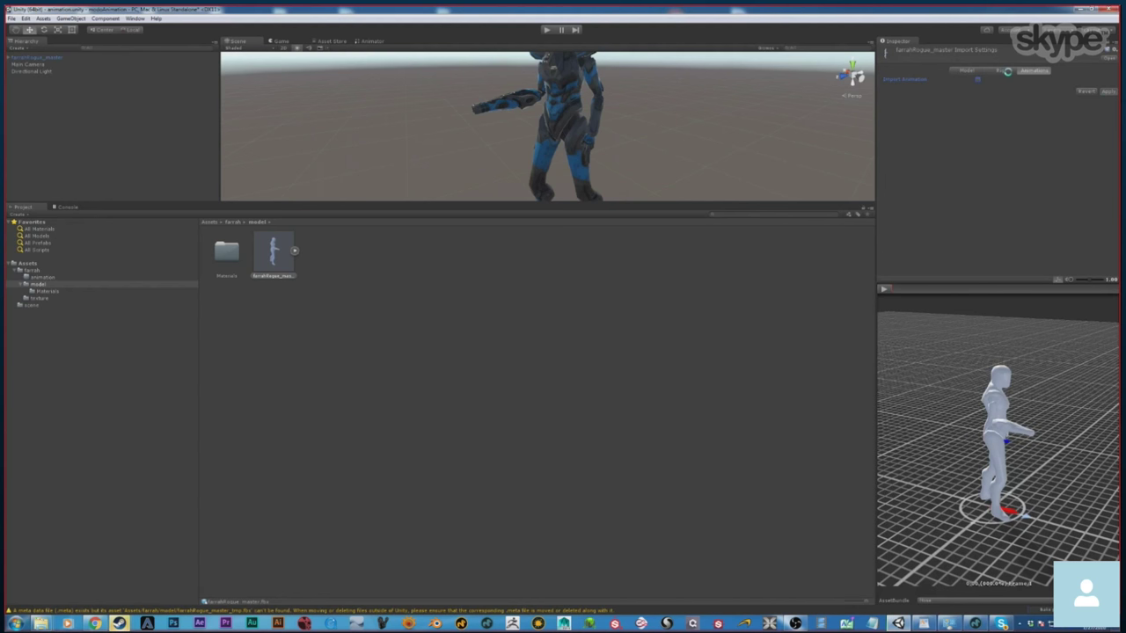
left_click(1008, 72)
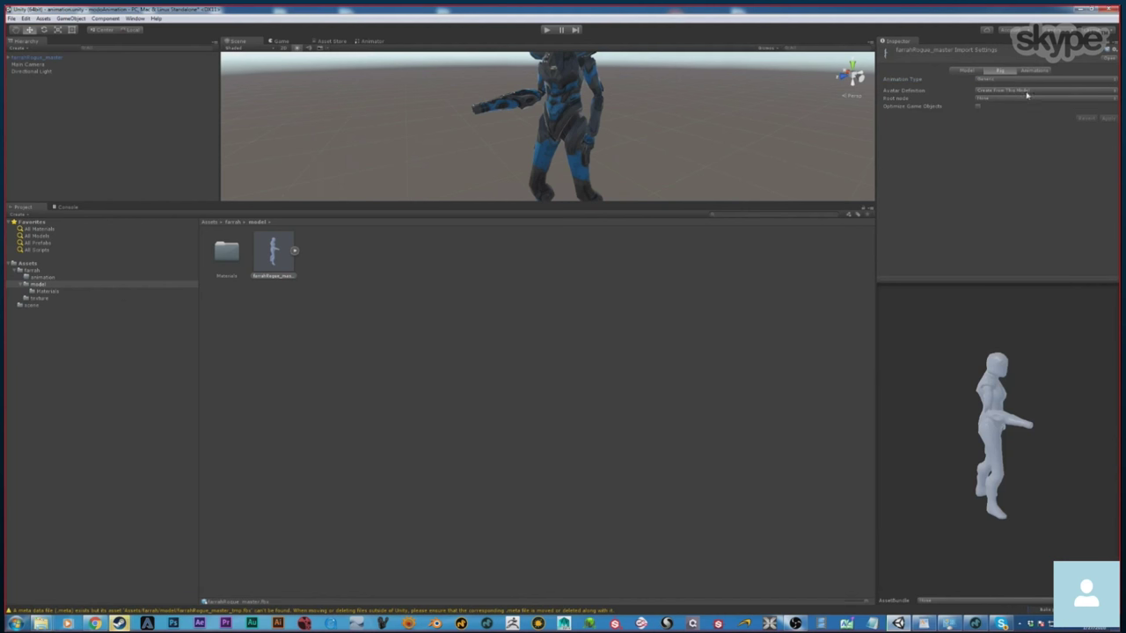
left_click(1020, 99)
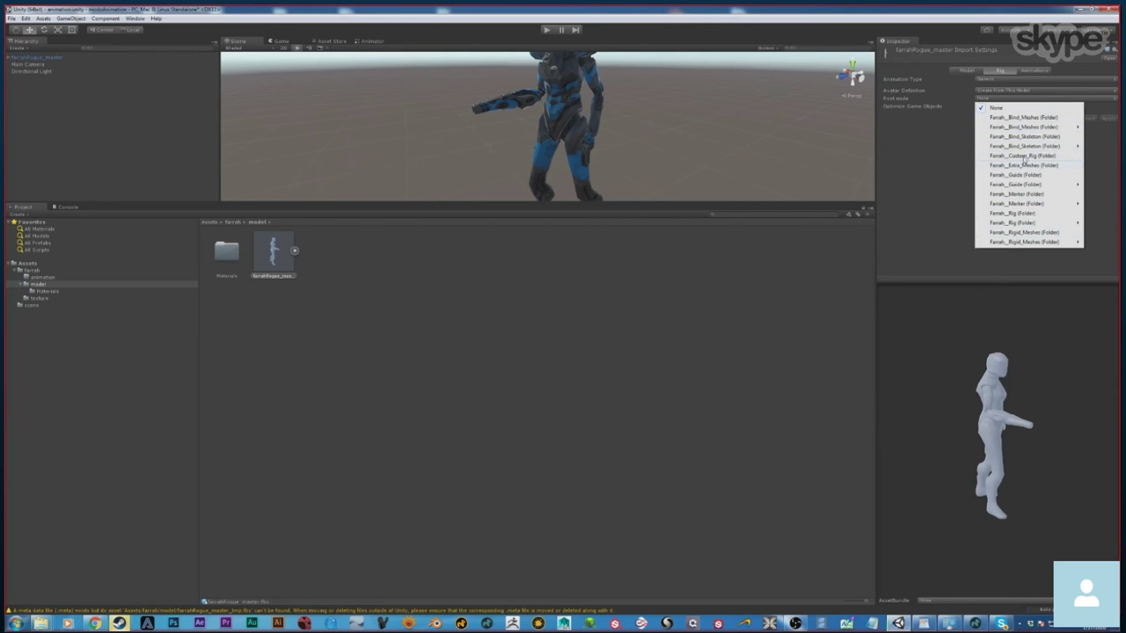
left_click(792, 331)
Delete the farrahRogue_master model asset from the farrah model folder.
left_click(272, 252)
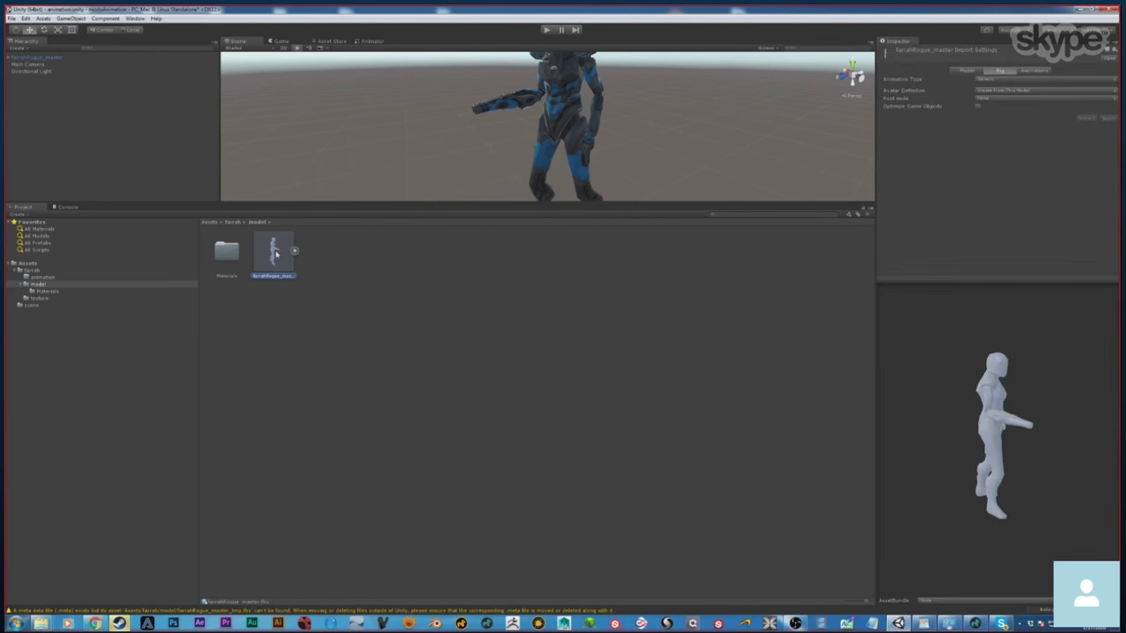
right_click(274, 254)
left_click(301, 288)
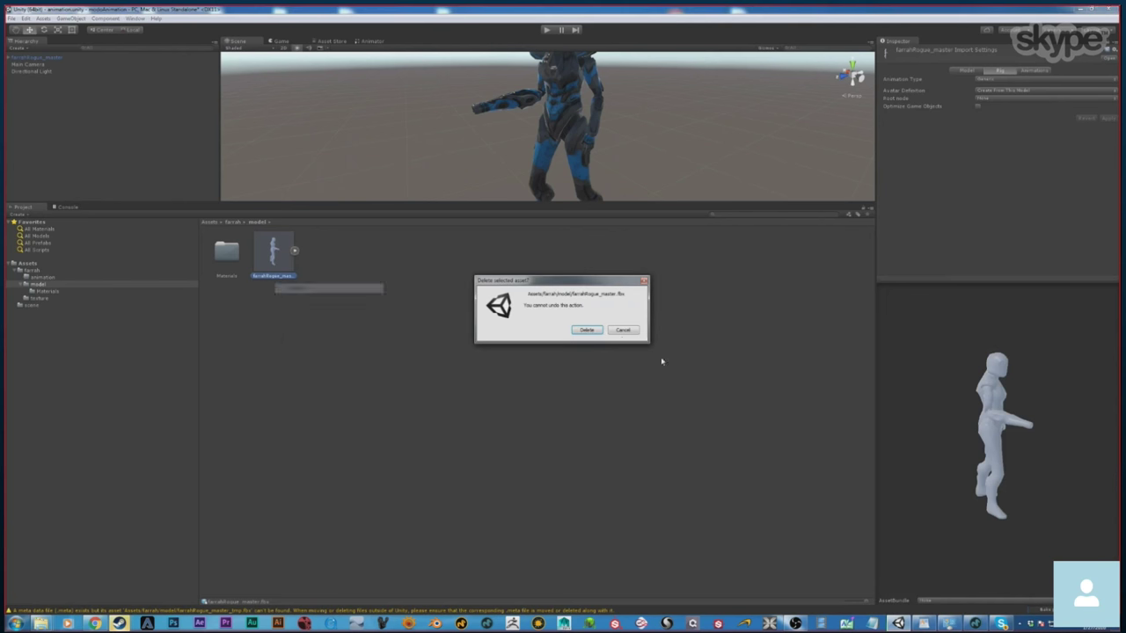
left_click(585, 329)
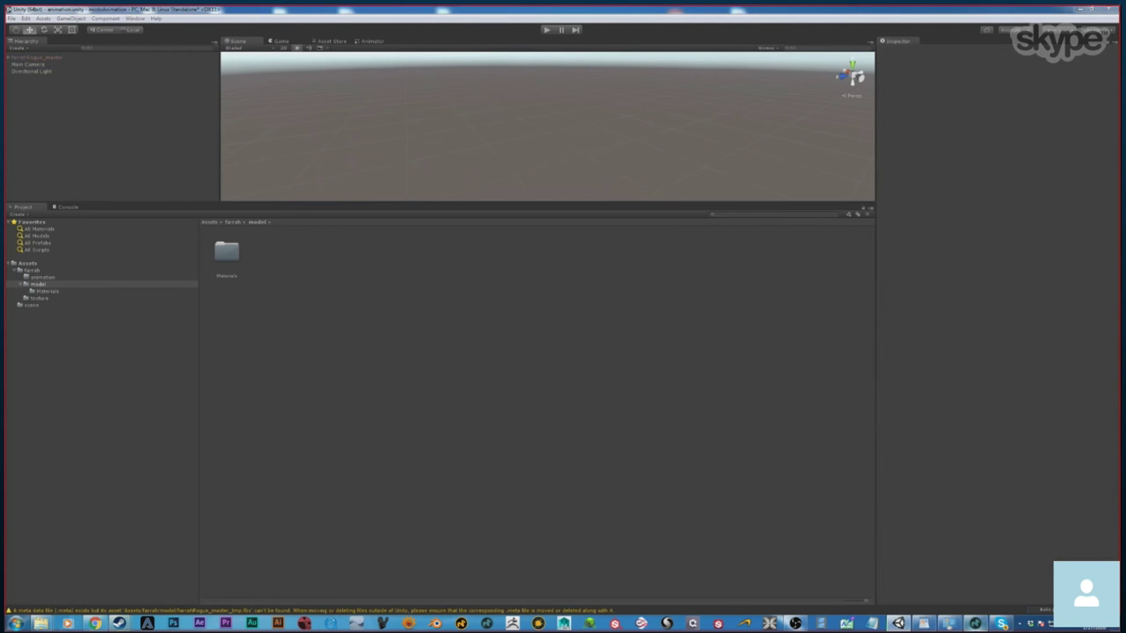
Switch to Modo and revert the farrahRogue_idle scene to its saved version, declining to locate any missing texture files.
key("alt+Tab")
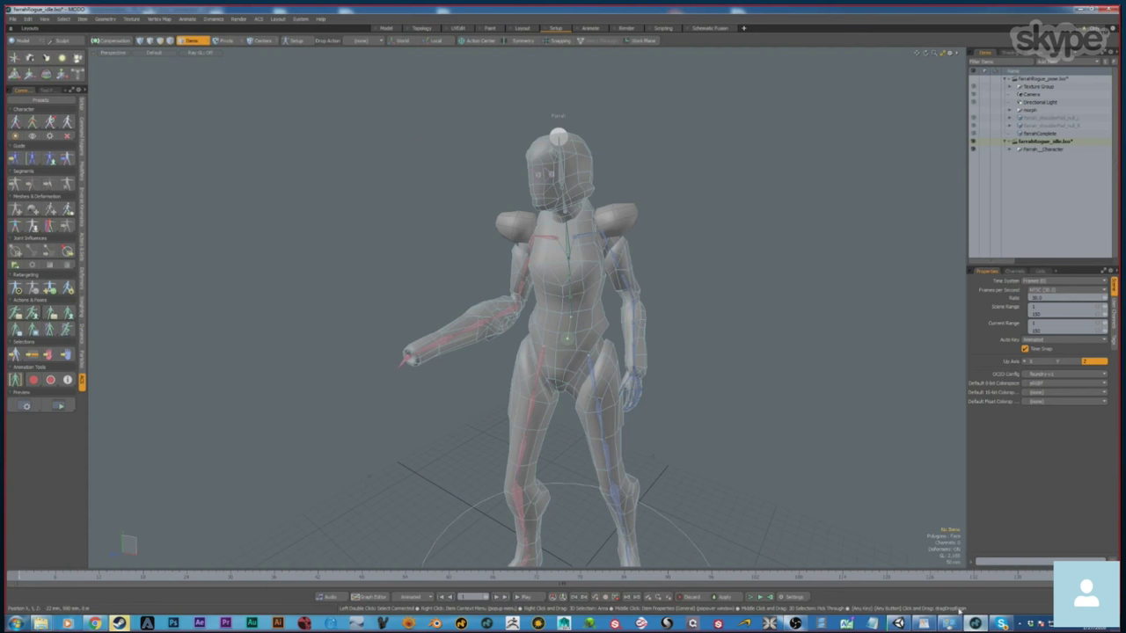
left_click(13, 18)
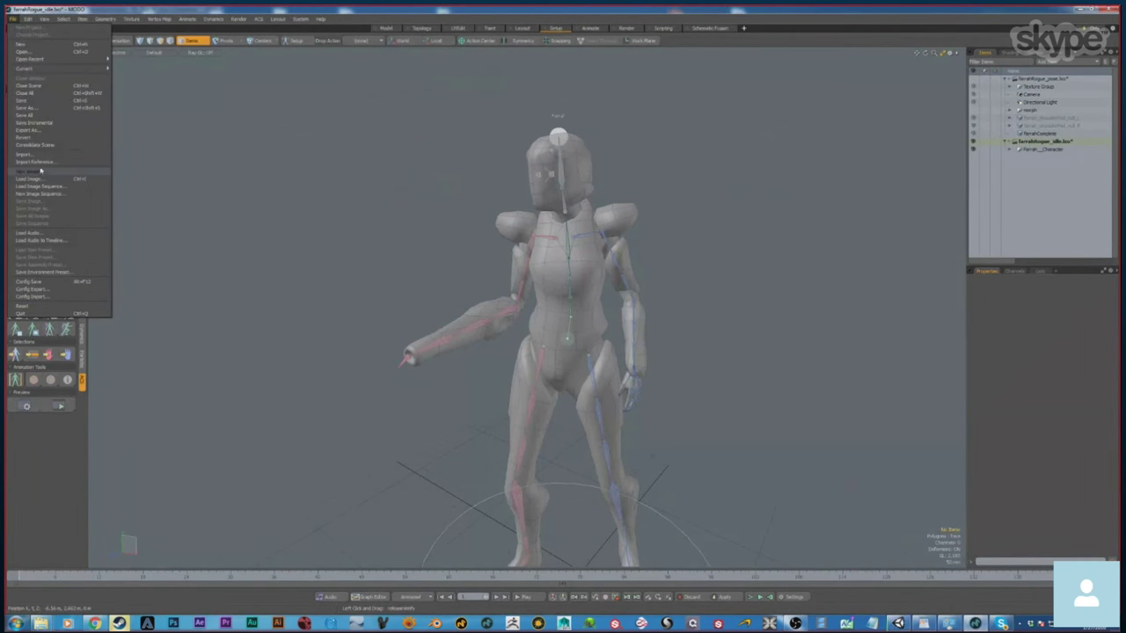
left_click(44, 144)
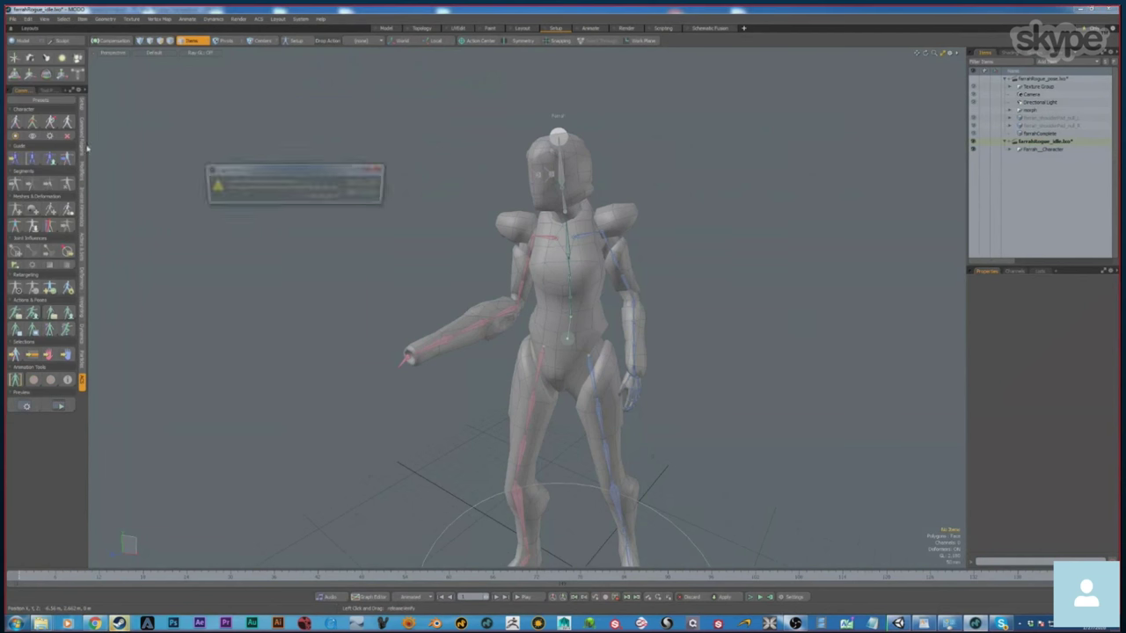
left_click(372, 183)
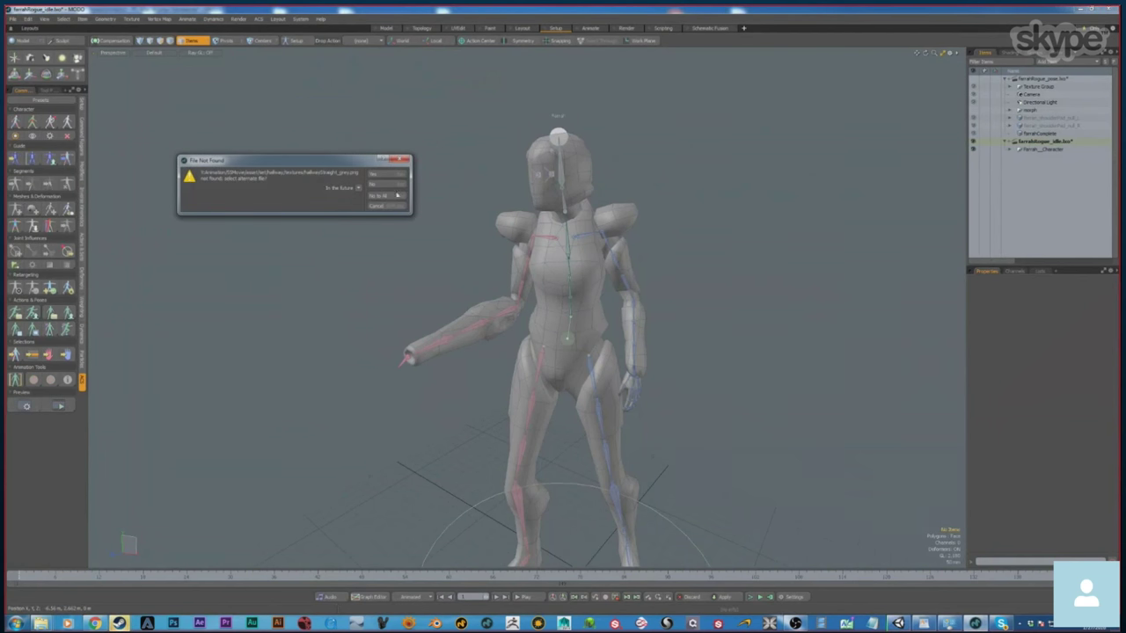
left_click(398, 195)
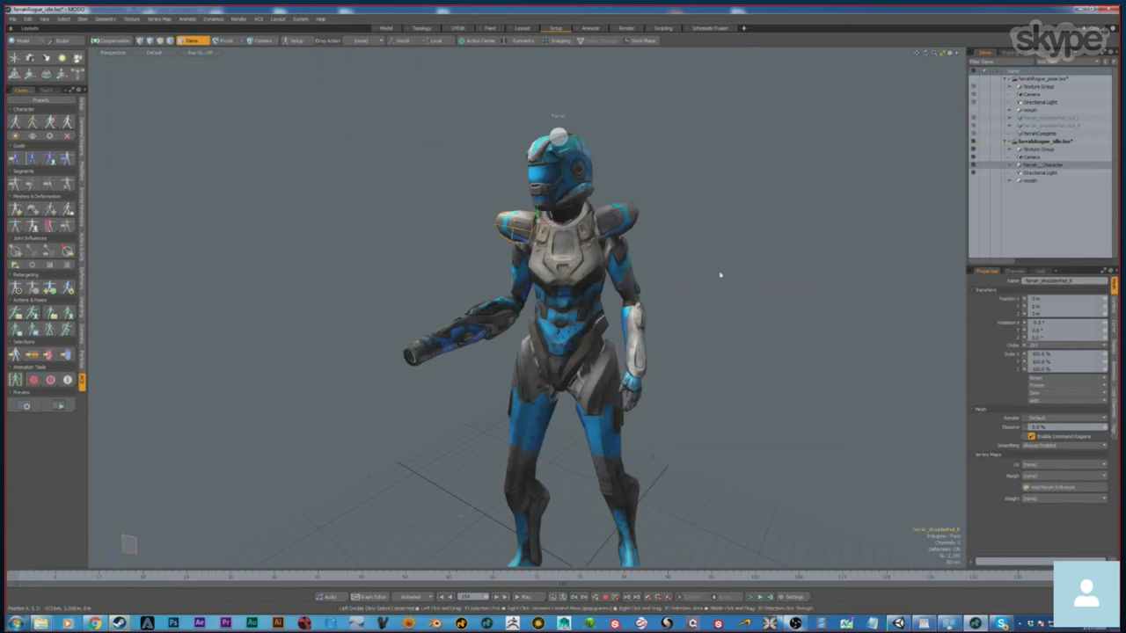
left_click_drag(718, 274, 748, 258, "alt")
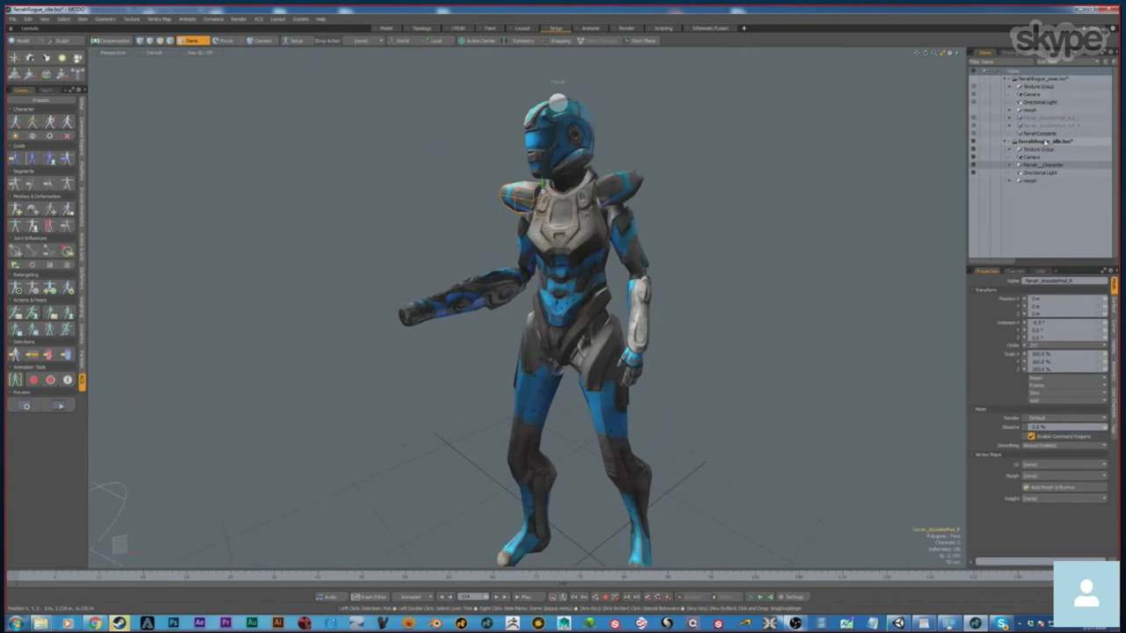
Export the reverted farrahRogue_idle scene as an FBX named farrahRogue_master into the farrah model folder, and switch to Unity.
right_click(1029, 140)
left_click(1047, 154)
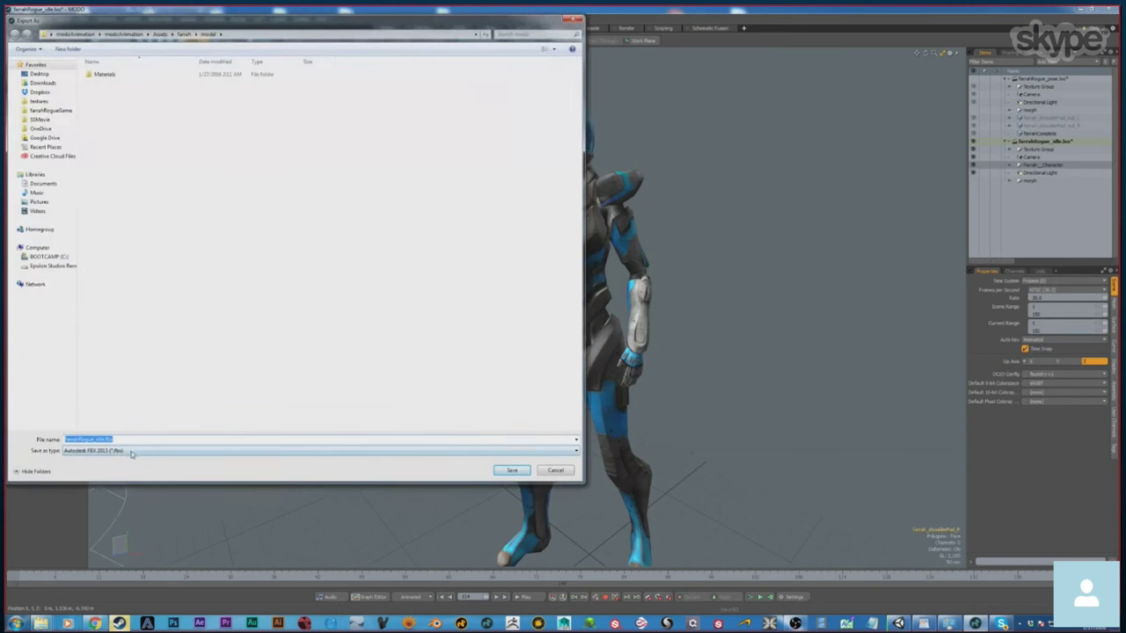
left_click(107, 439)
key("BackSpace")
key("BackSpace")
key("BackSpace")
key("BackSpace")
type("master")
key("Return")
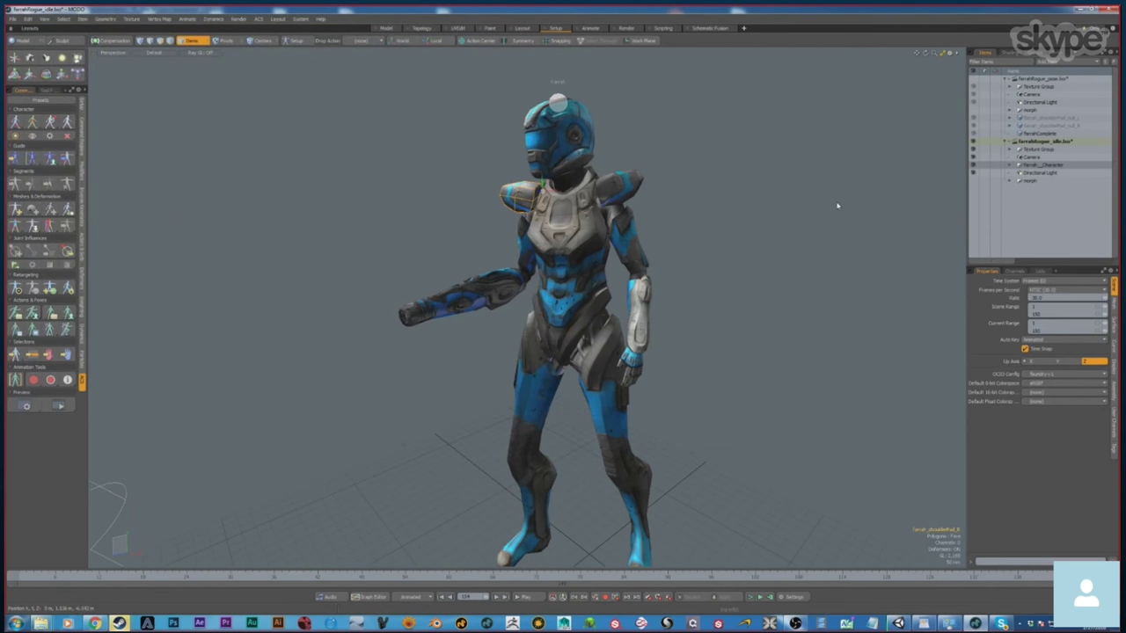
mouse_move(1003, 624)
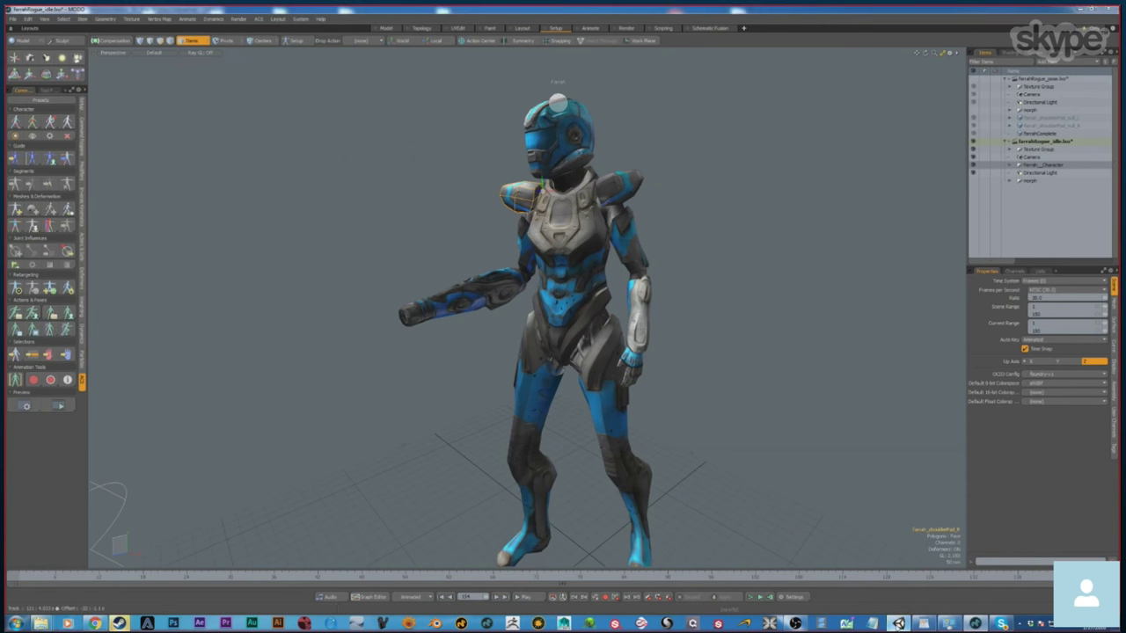
left_click(898, 623)
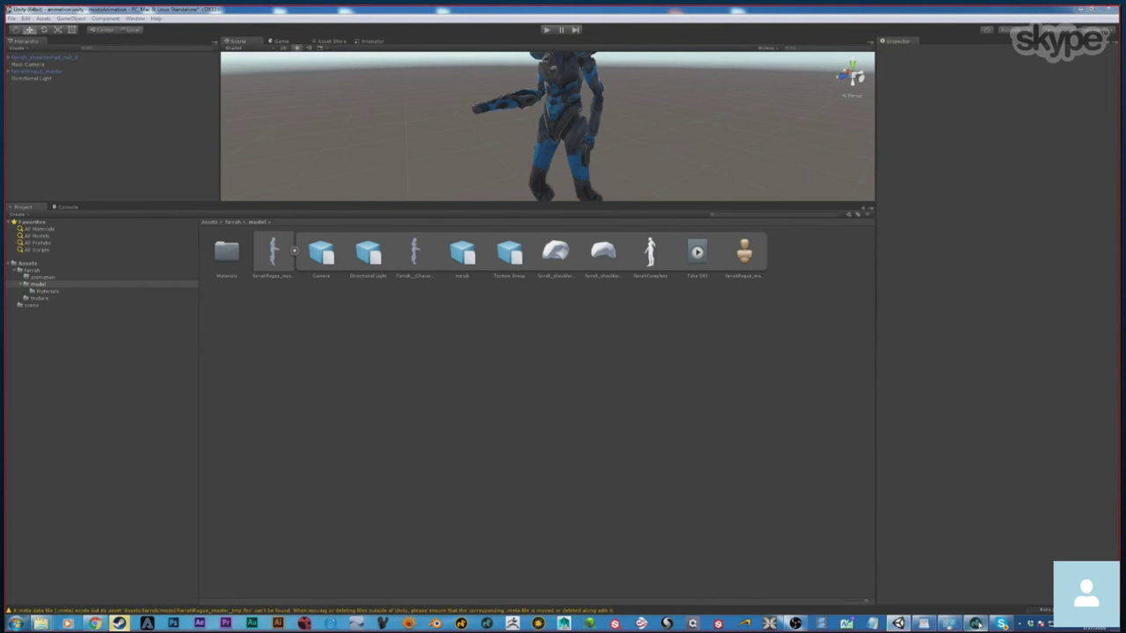
Switch to Modo and review the FBX I/O export preferences without changing them.
left_click(977, 624)
left_click(301, 20)
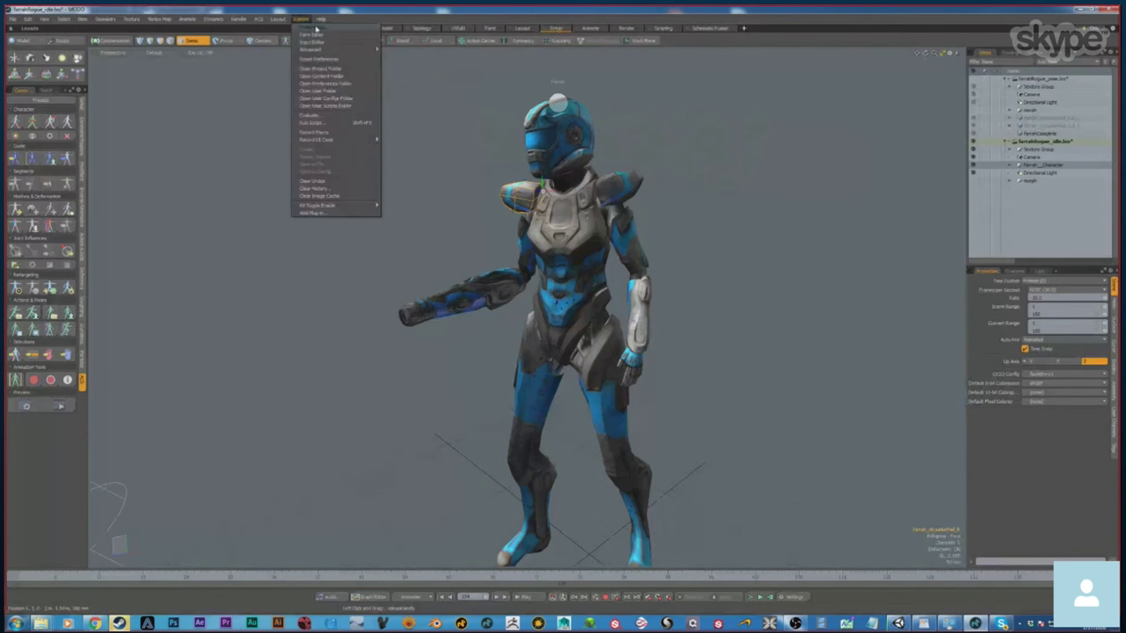
left_click(312, 212)
left_click(449, 371)
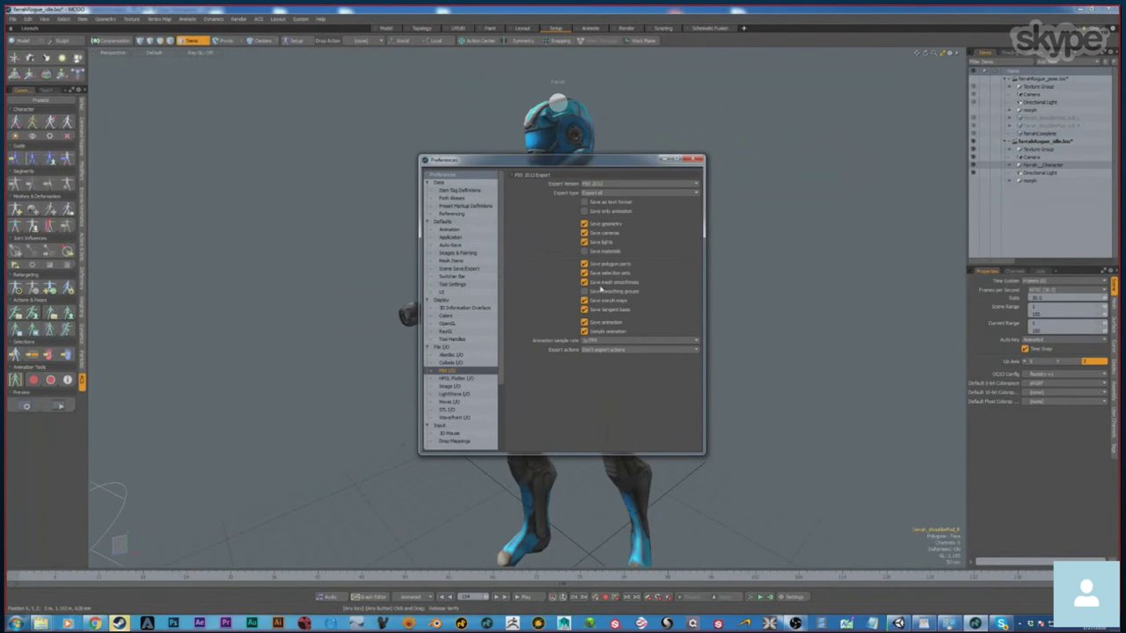
left_click(698, 161)
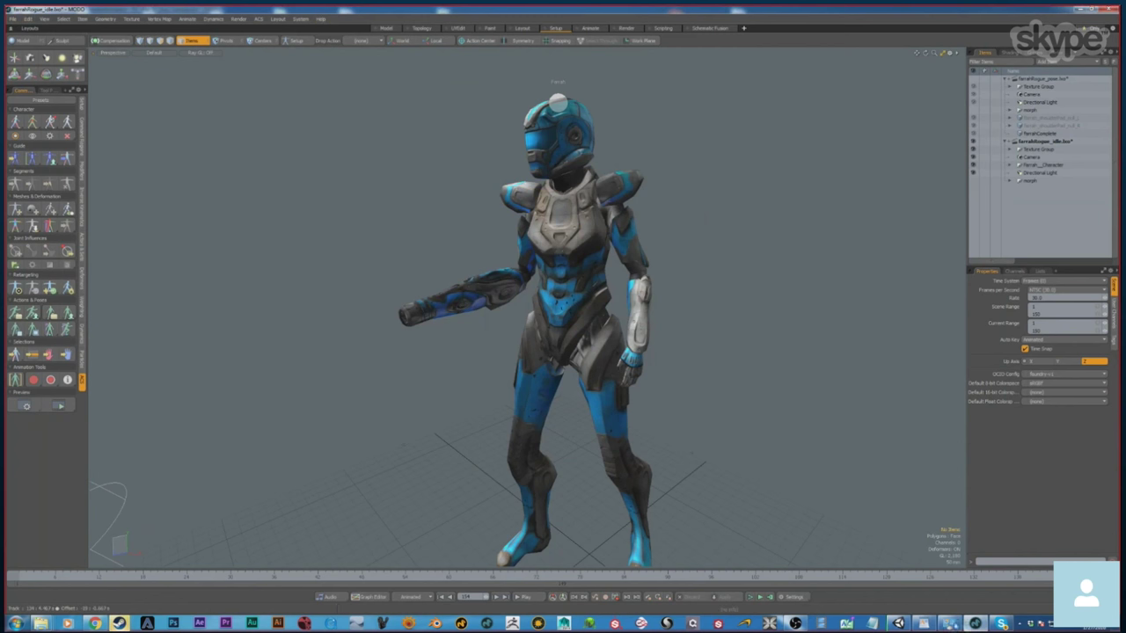
Switch to Unity and disable animation import for the re-exported farrahRogue_master model, applying the change.
left_click(898, 623)
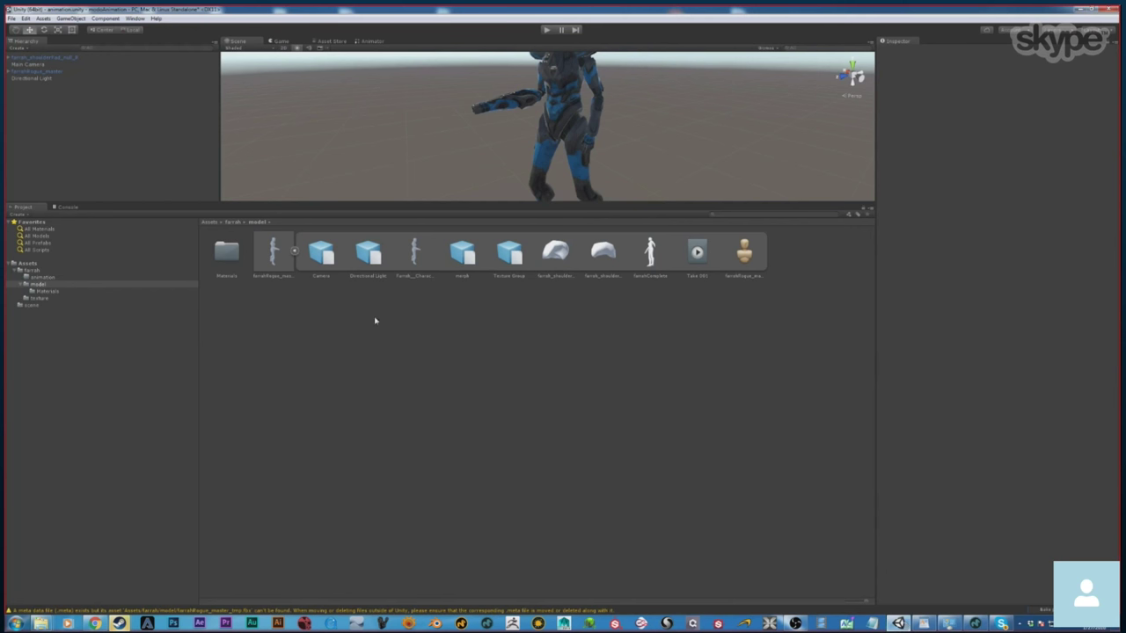
left_click(294, 254)
left_click(272, 254)
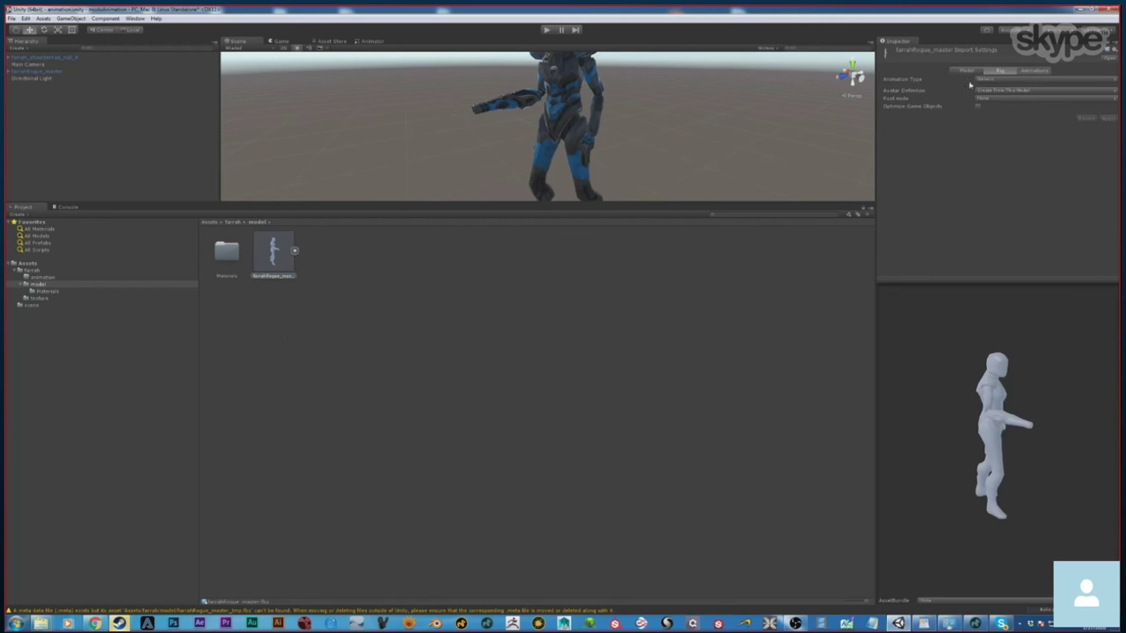
left_click(1016, 77)
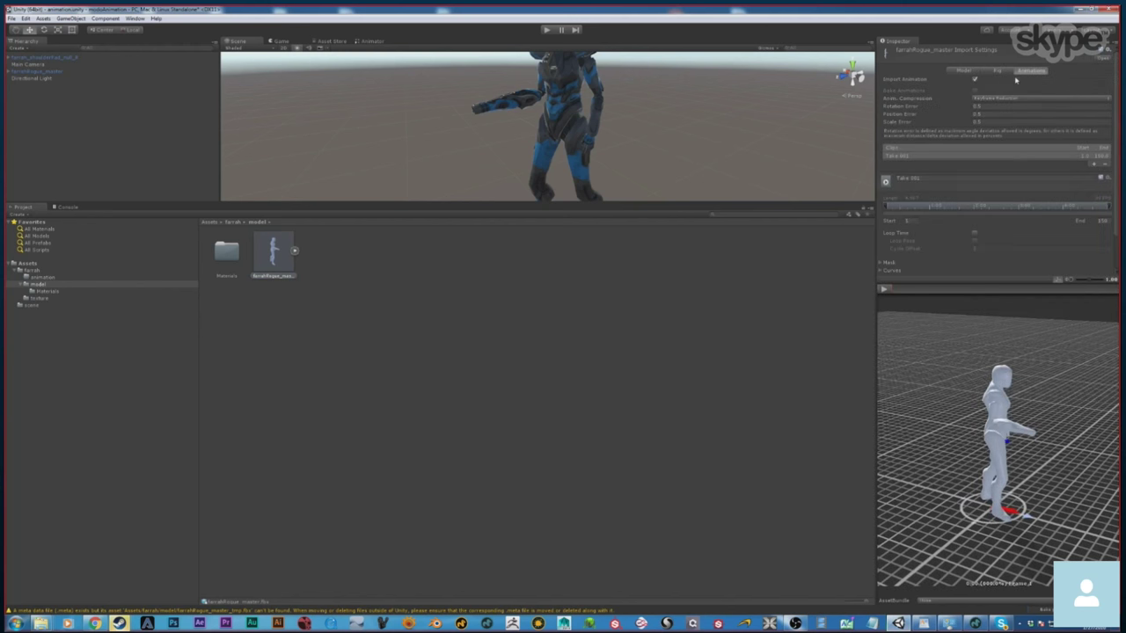
left_click(974, 79)
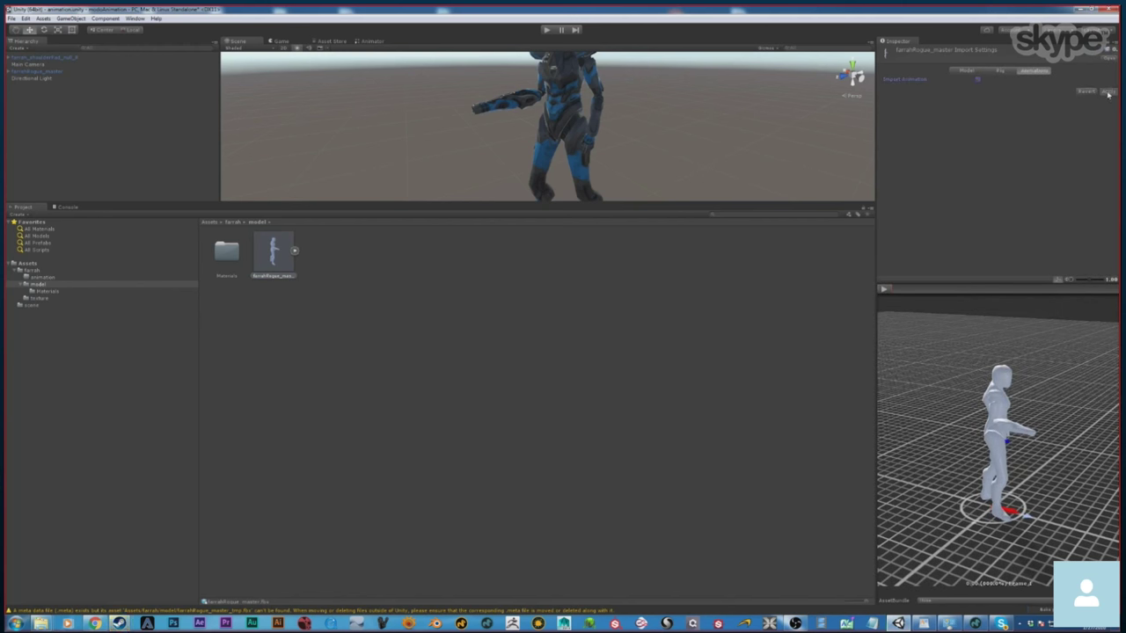
Set the root node in the farrahRogue_master rig settings to Farrah__Character.
left_click(1000, 70)
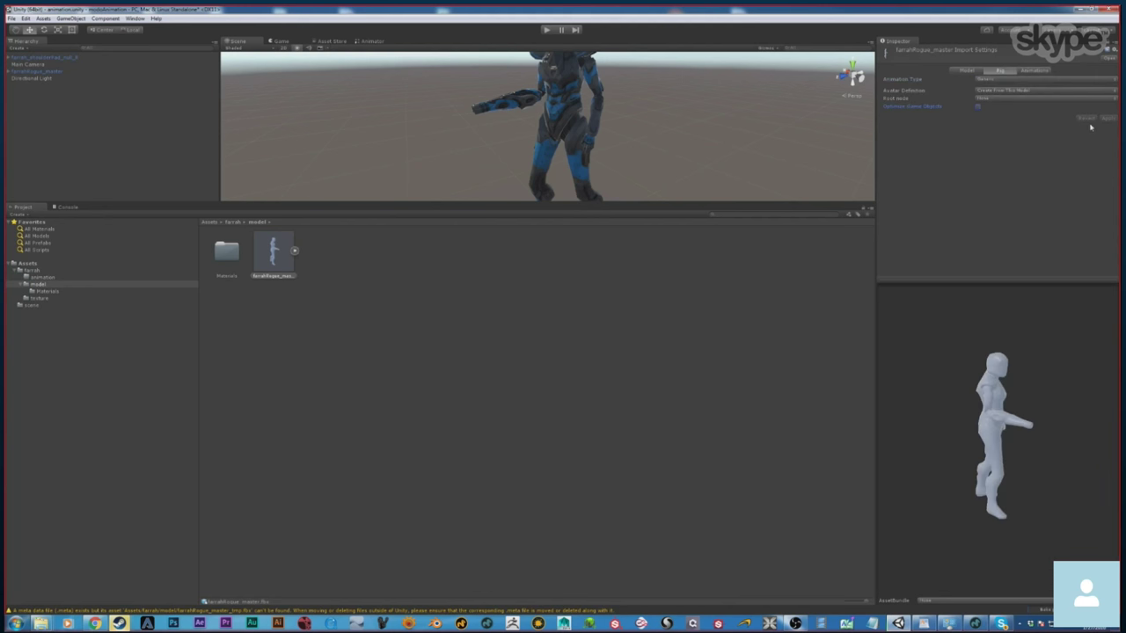
left_click(1025, 99)
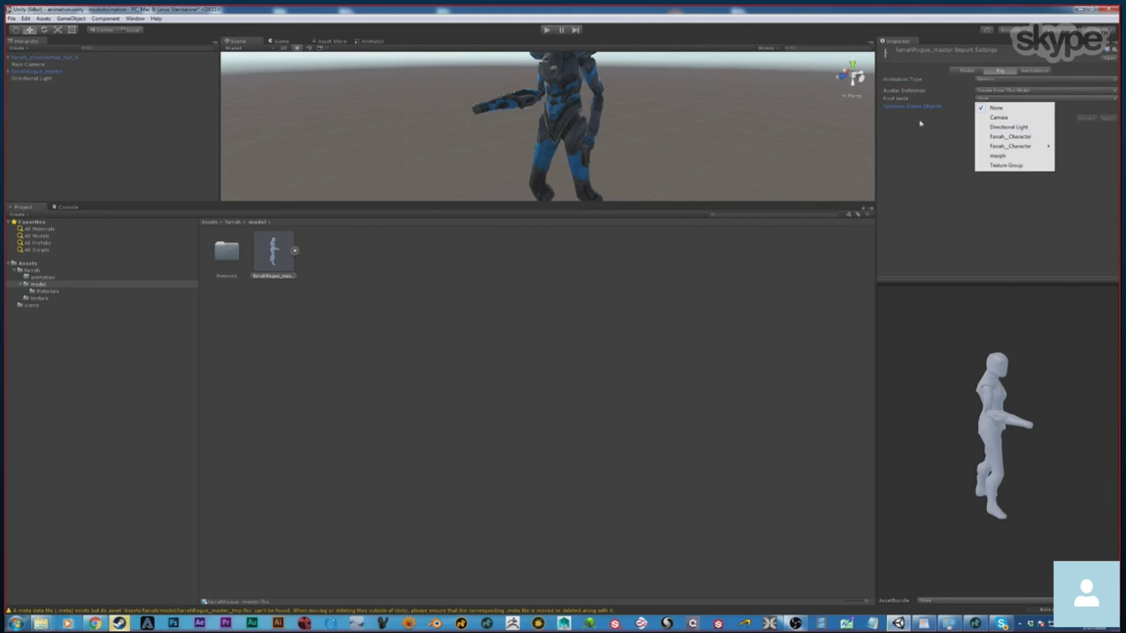
left_click(974, 106)
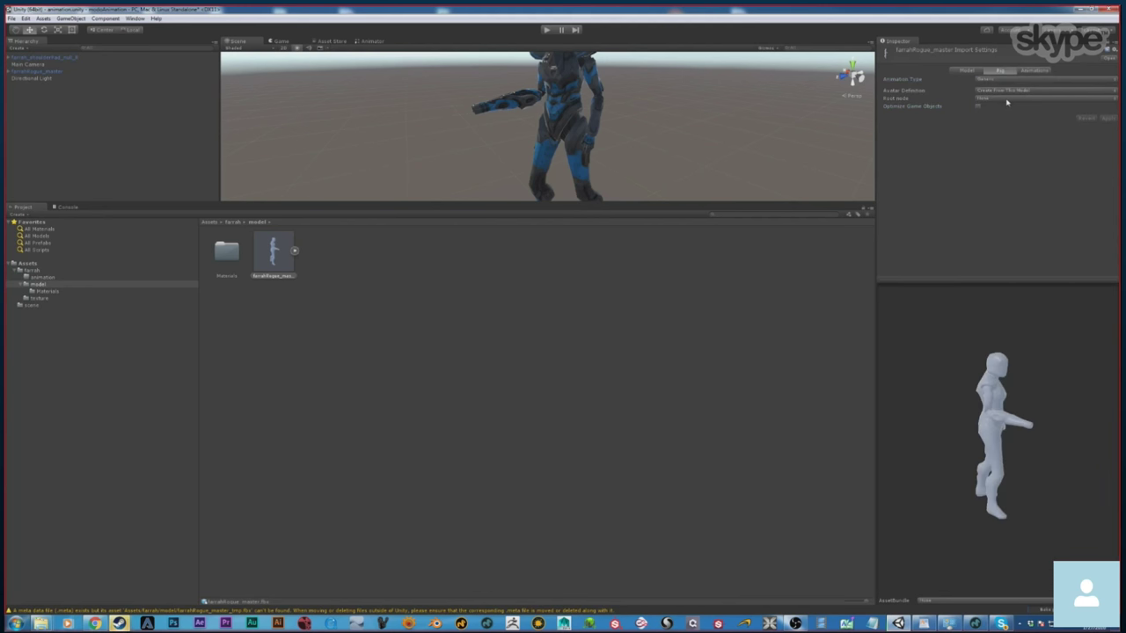
left_click(1007, 100)
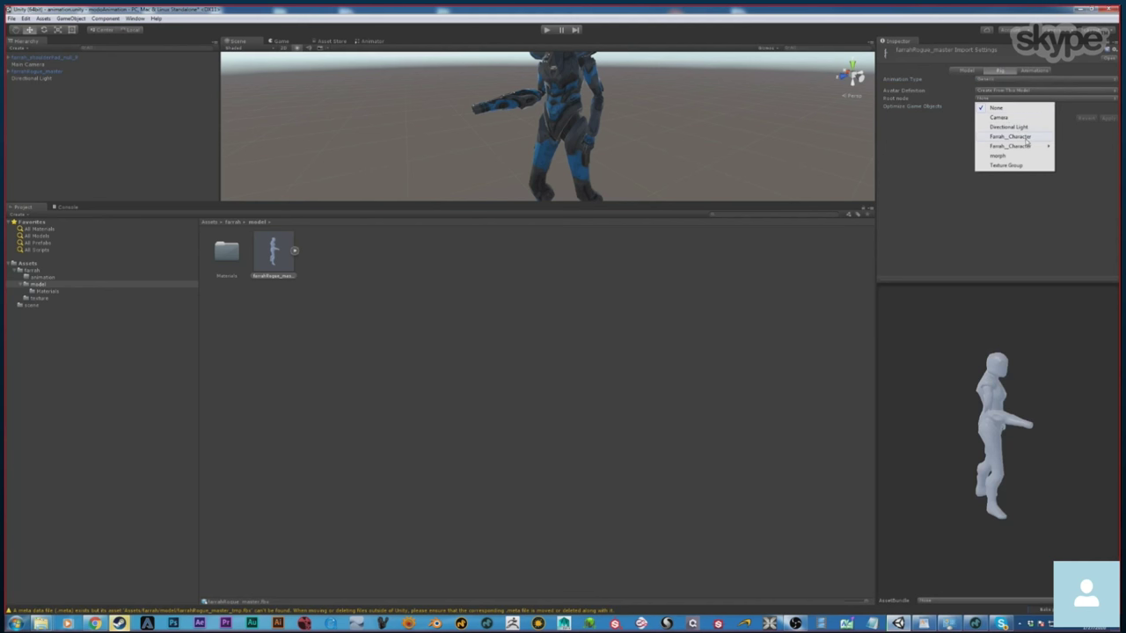
left_click(1024, 137)
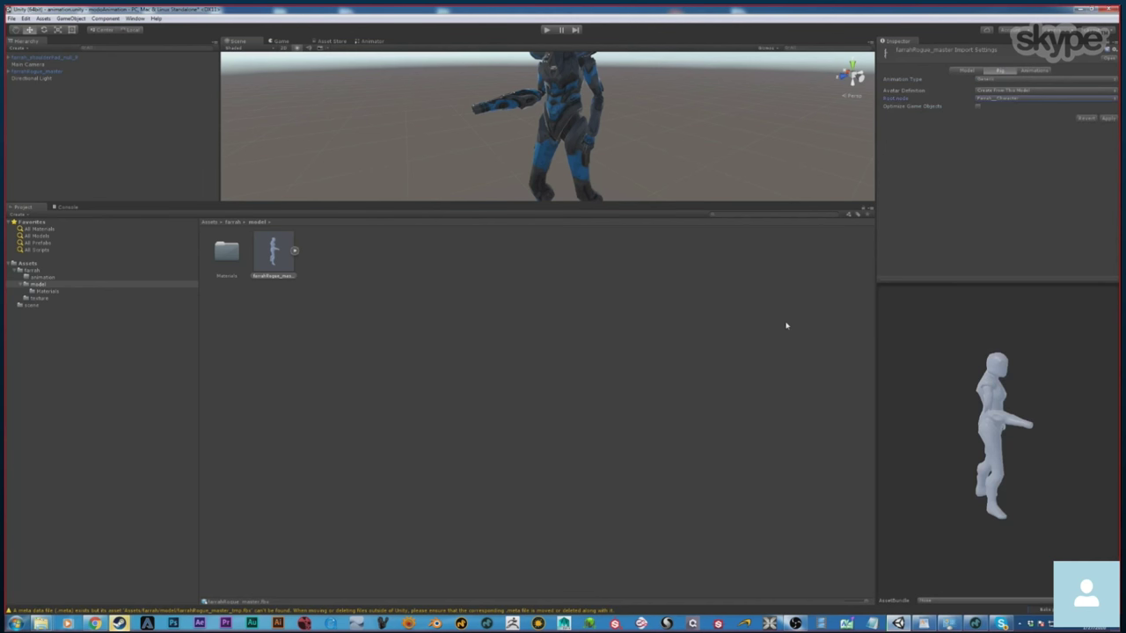
Switch to Modo, select the Farrah__Character item in farrahRogue_idle to inspect what it covers, and return to Unity.
left_click(974, 624)
left_click(1047, 164)
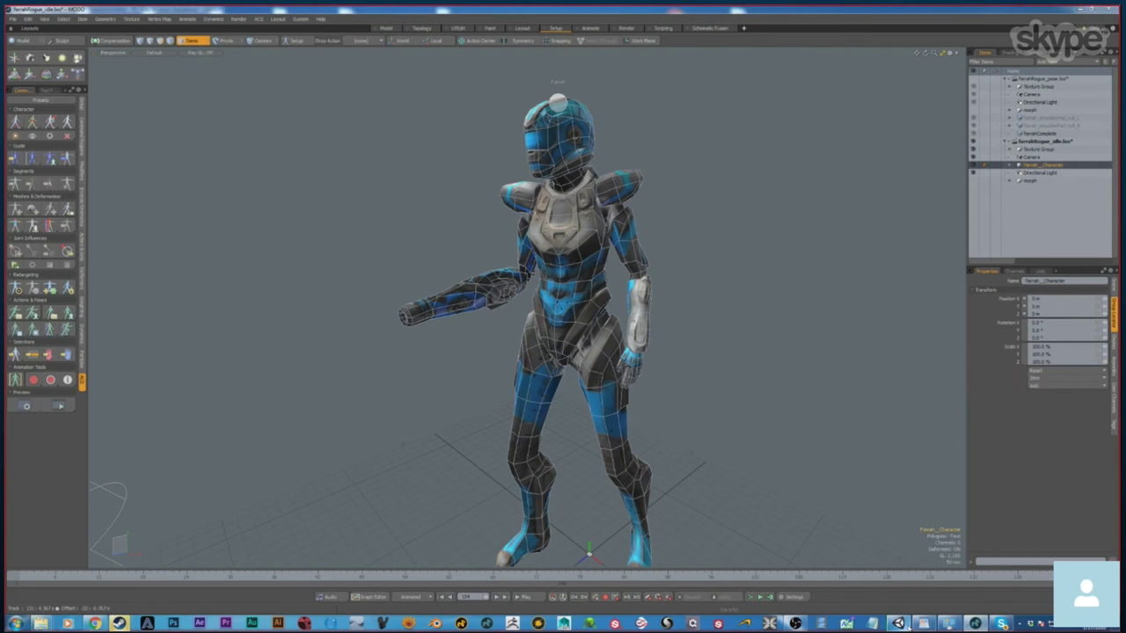
left_click(119, 624)
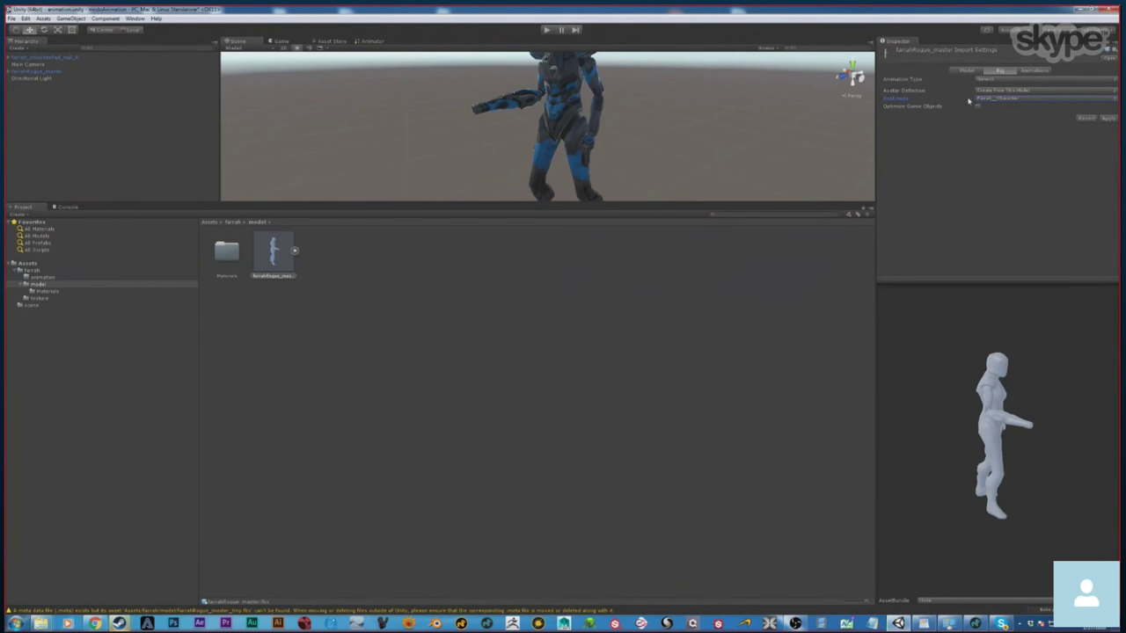
Apply the rig's root node setting and inspect the avatar among the farrahRogue_master sub-assets.
left_click(1107, 118)
left_click(294, 251)
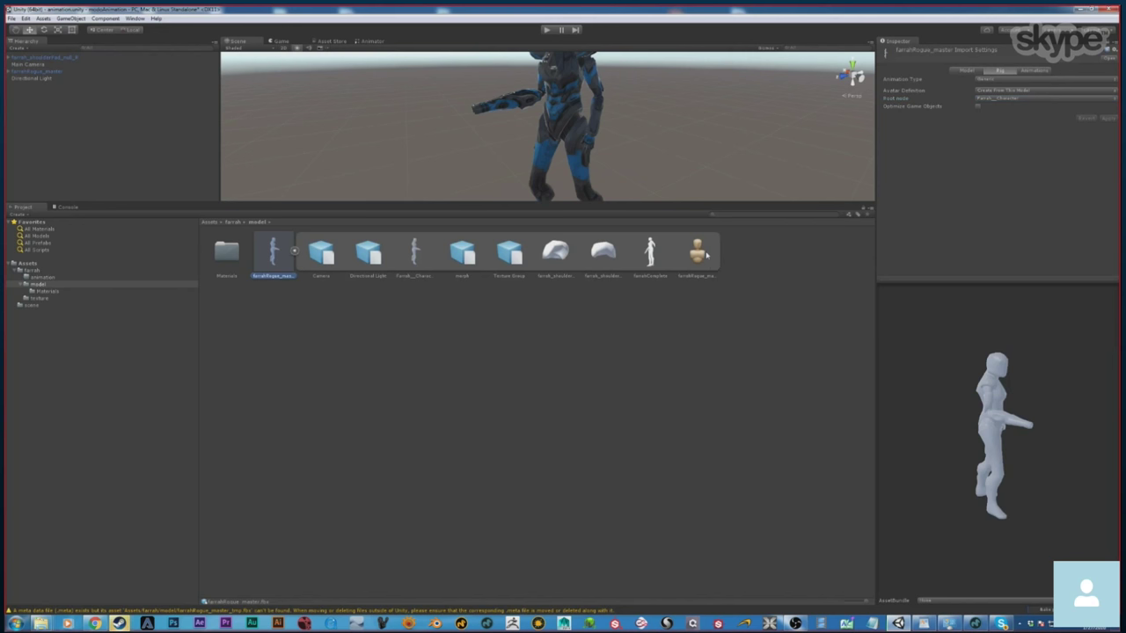
left_click(700, 256)
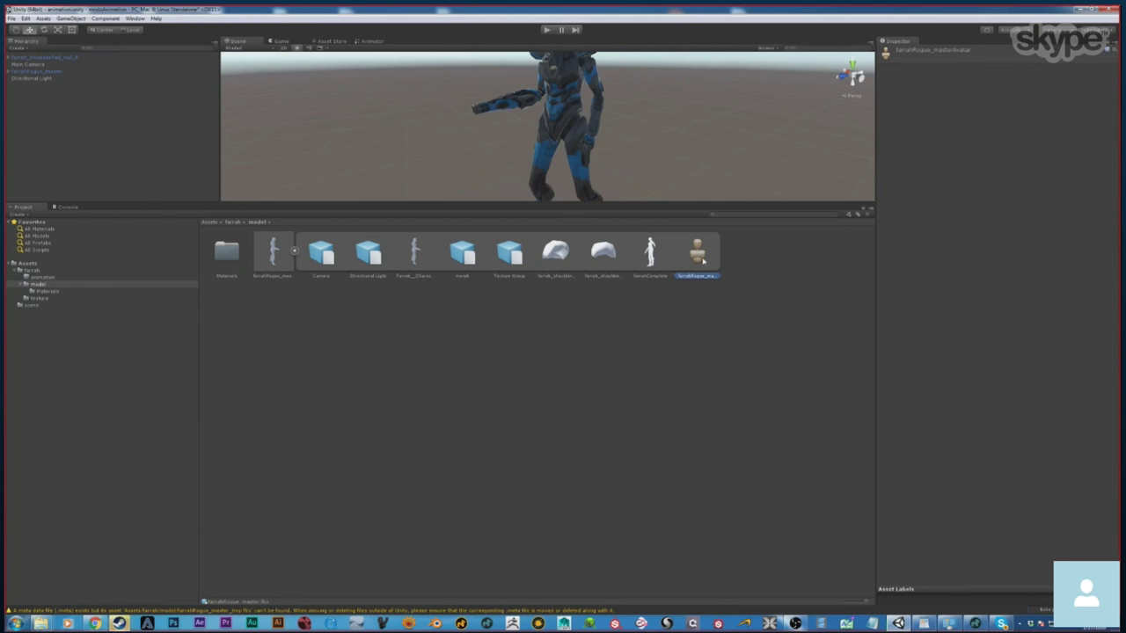
left_click(295, 253)
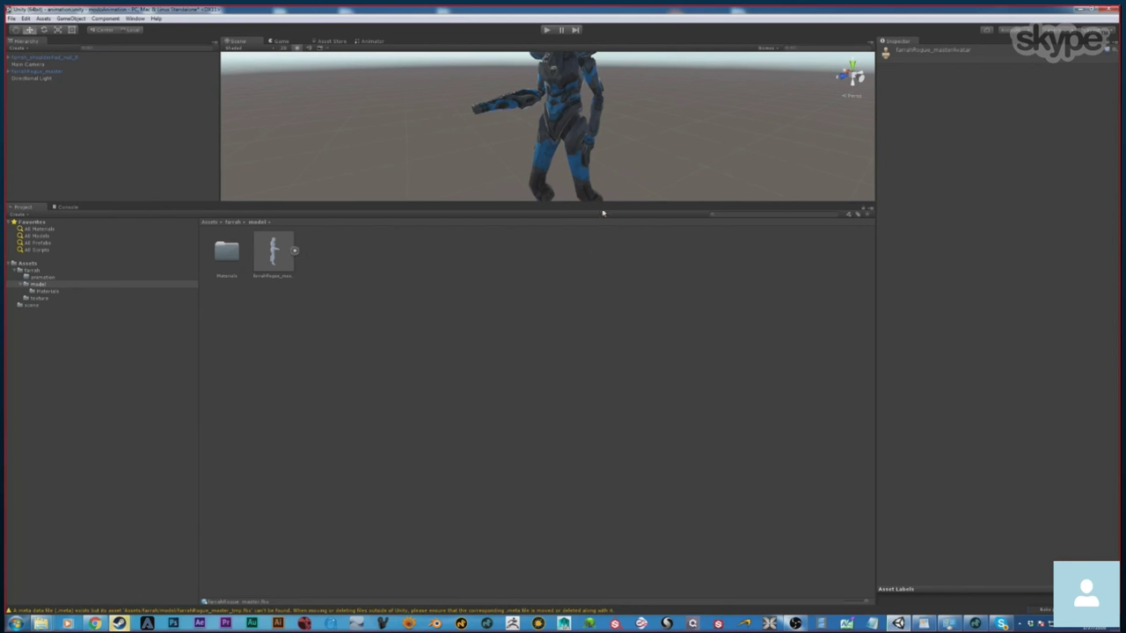
Enlarge the scene view and orbit to show the whole character.
left_click_drag(613, 200, 607, 477)
left_click_drag(652, 277, 674, 290, "alt")
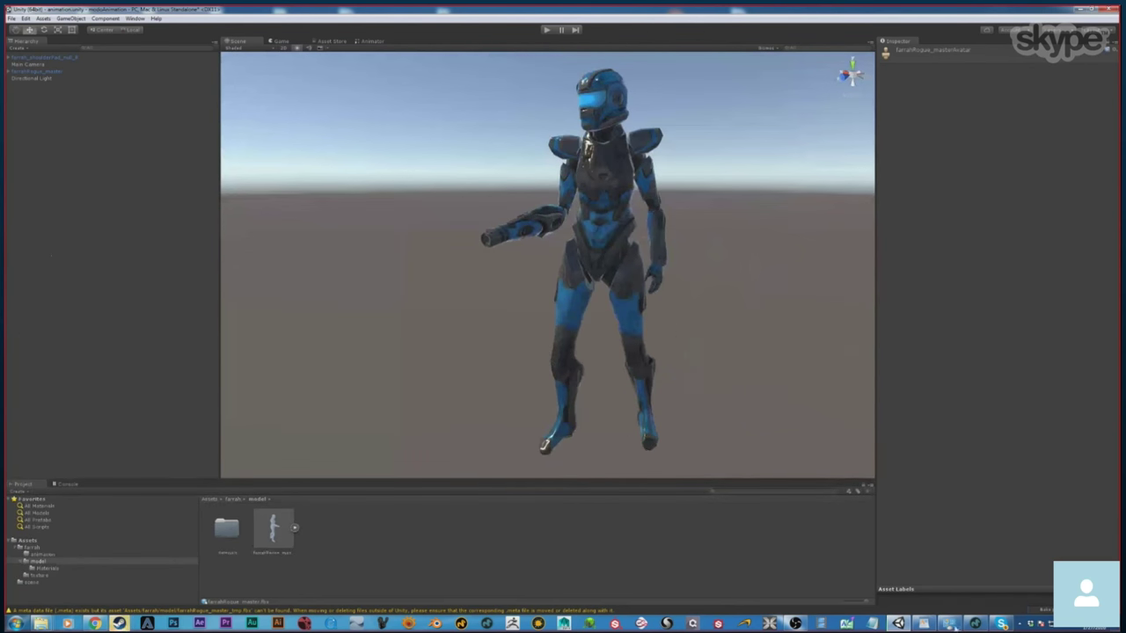
Switch to Modo and close the farrahRogue_idle and farrahRogue_pose scenes without saving their changes.
left_click(975, 624)
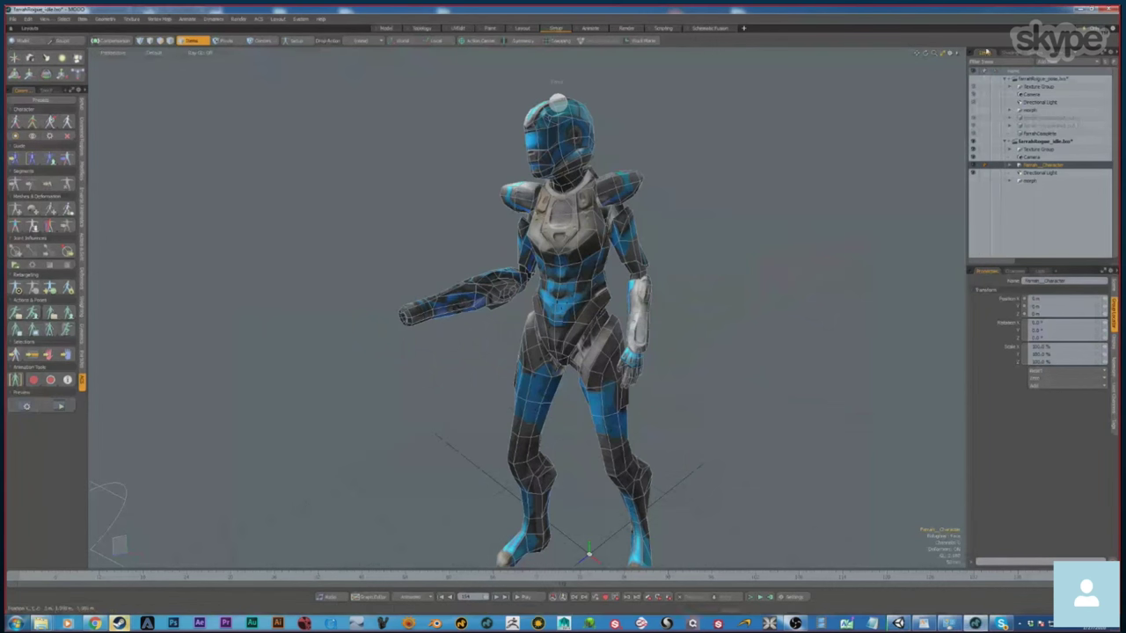
left_click(382, 190)
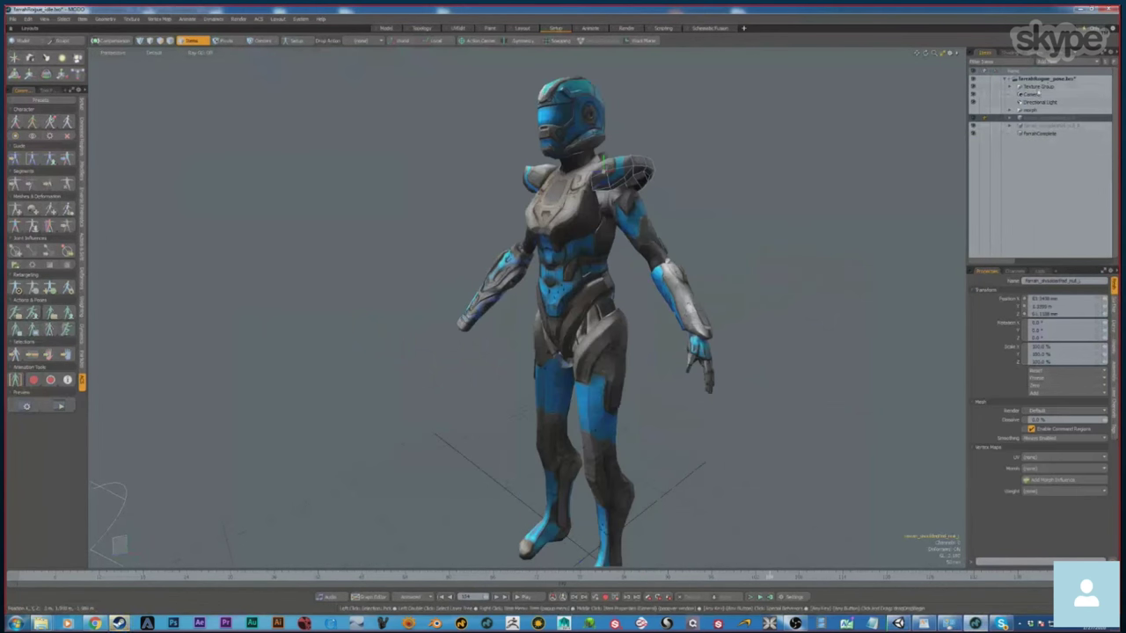
right_click(1038, 78)
left_click(1051, 101)
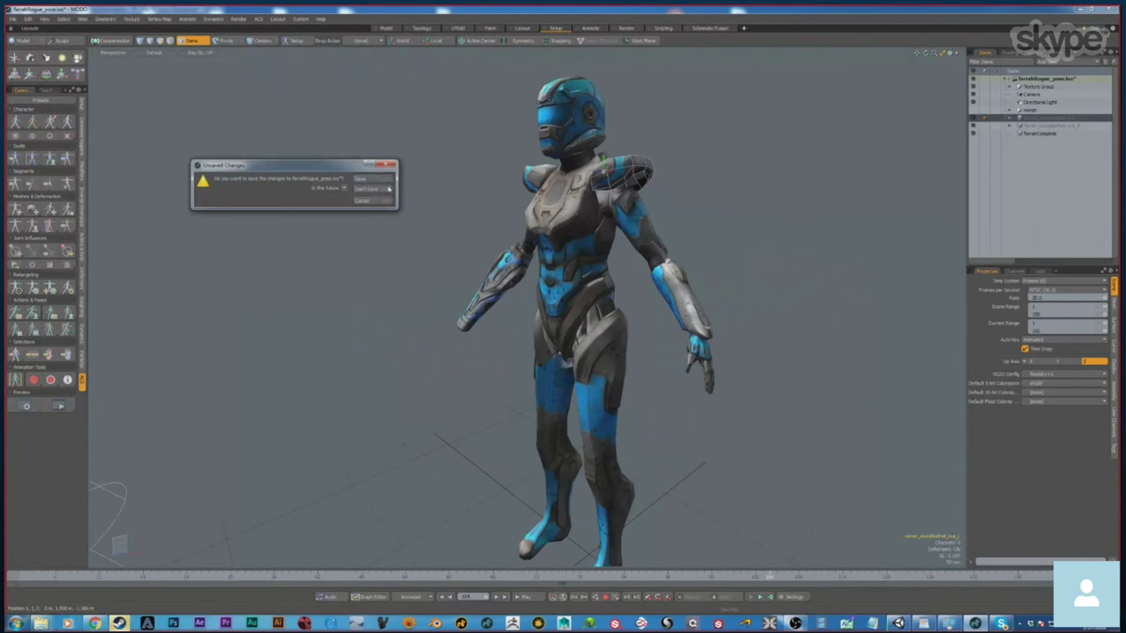
left_click(382, 190)
Load the farrahRogue_idle scene from the animationFiles folder, declining to locate alternates for all missing files.
left_click(12, 19)
left_click(30, 52)
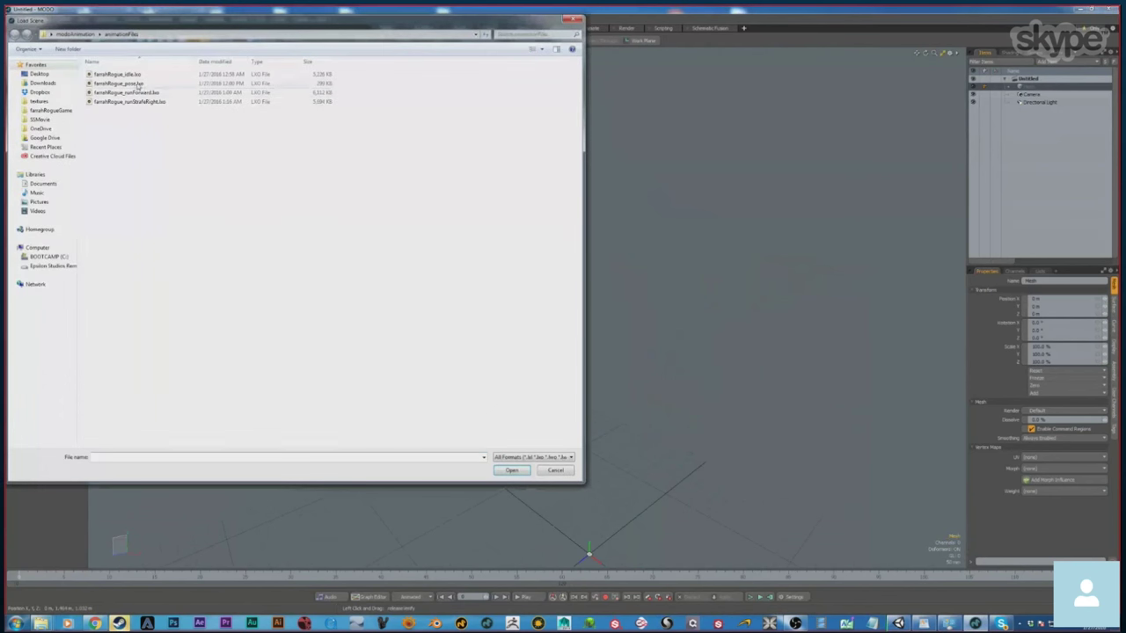
left_click(137, 76)
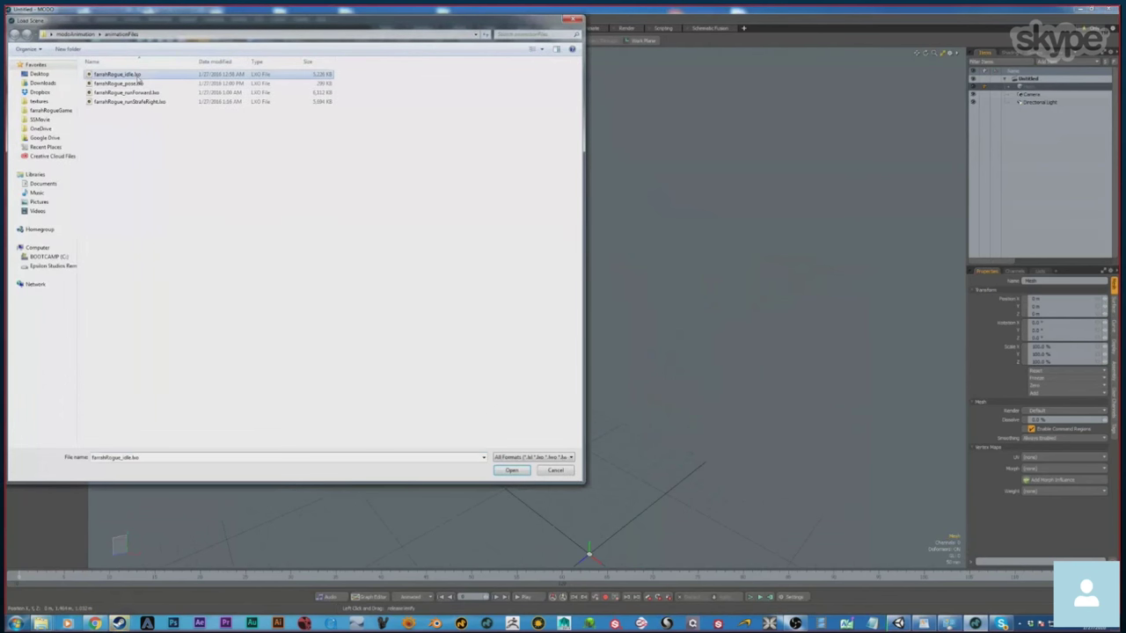
left_click(511, 469)
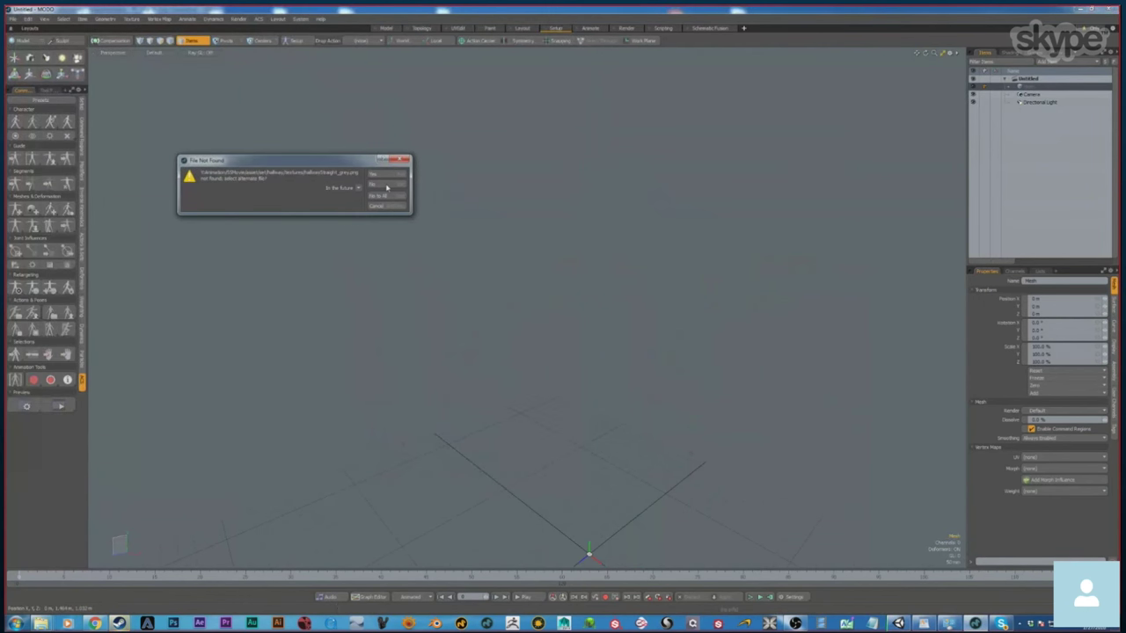
left_click(384, 195)
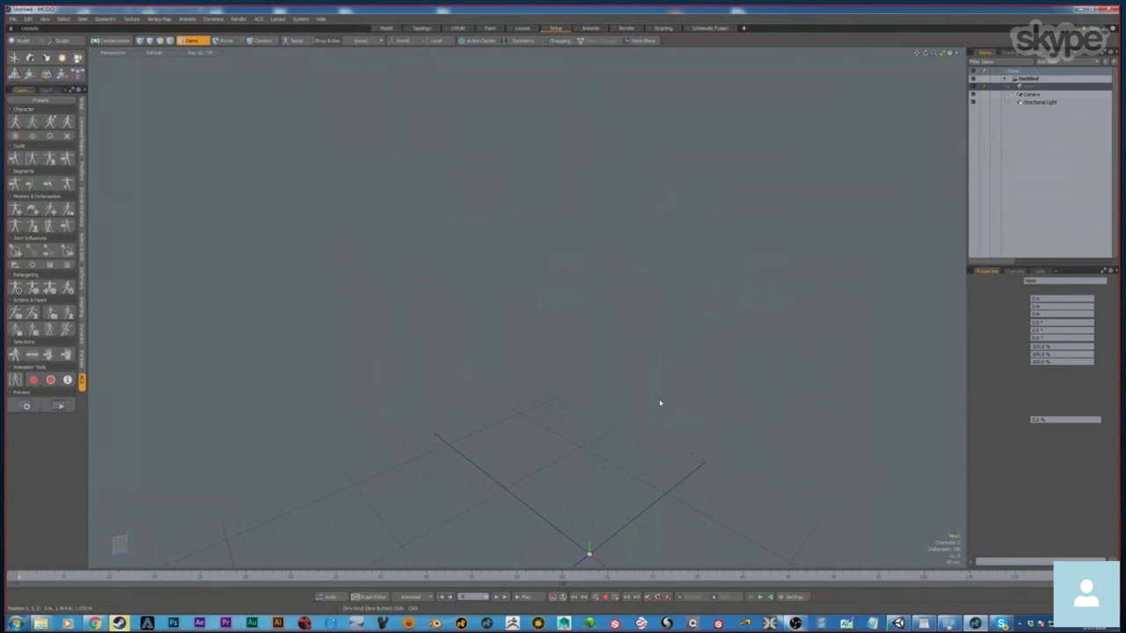
Fit the whole character in view and scrub the timeline to review the idle animation.
key("shift+a")
left_click_drag(659, 403, 797, 434, "alt")
scroll(714, 391, "down", 7)
left_click_drag(667, 349, 537, 195, "alt+shift")
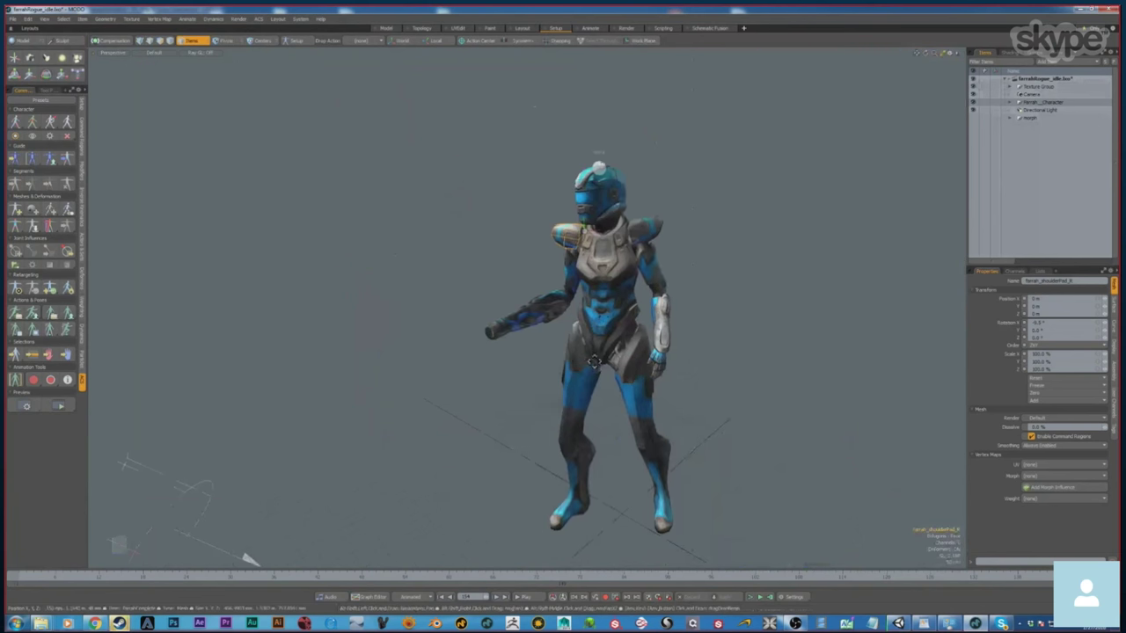
left_click_drag(528, 577, 127, 577)
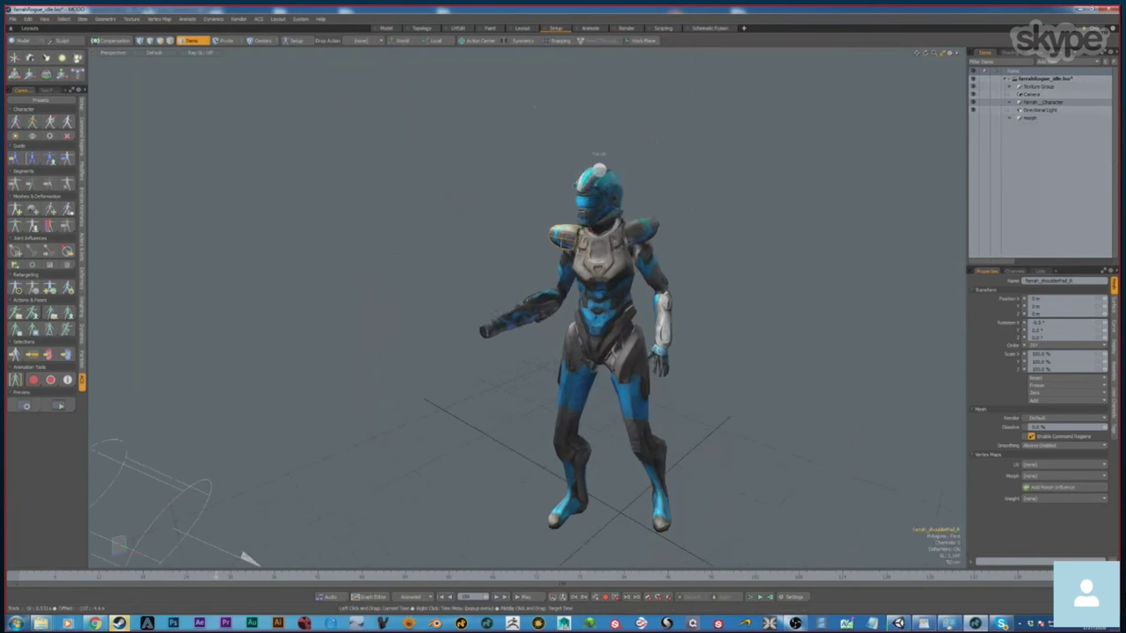
Bake the ACS character with nothing selected, accepting the version update and auto-saving a copy of the scene.
left_click(774, 259)
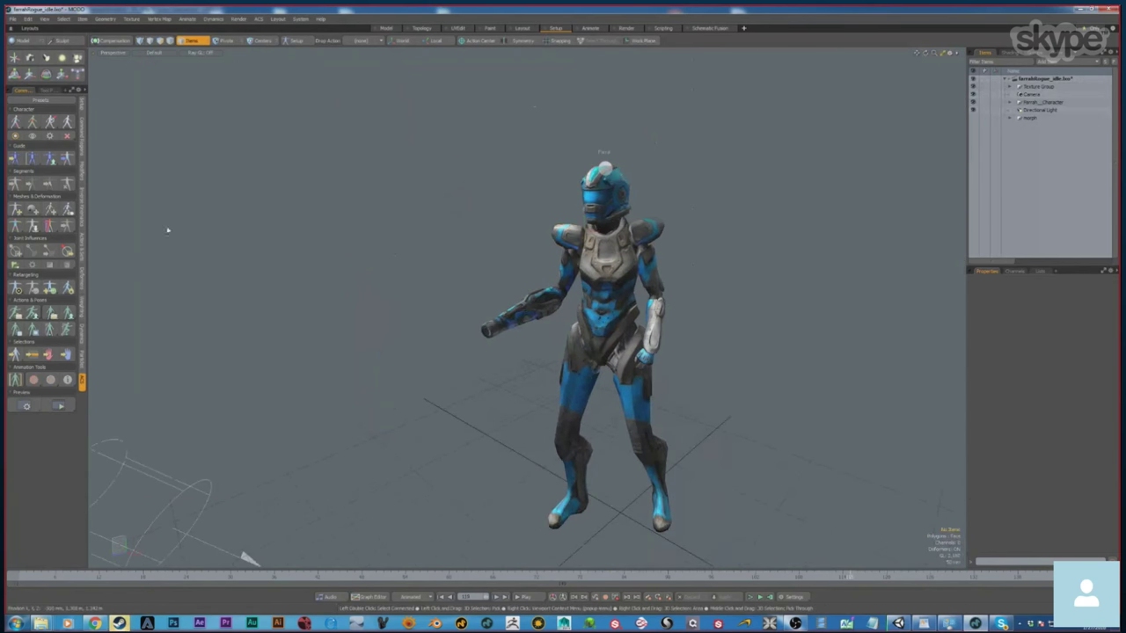
right_click(70, 134)
left_click(70, 134)
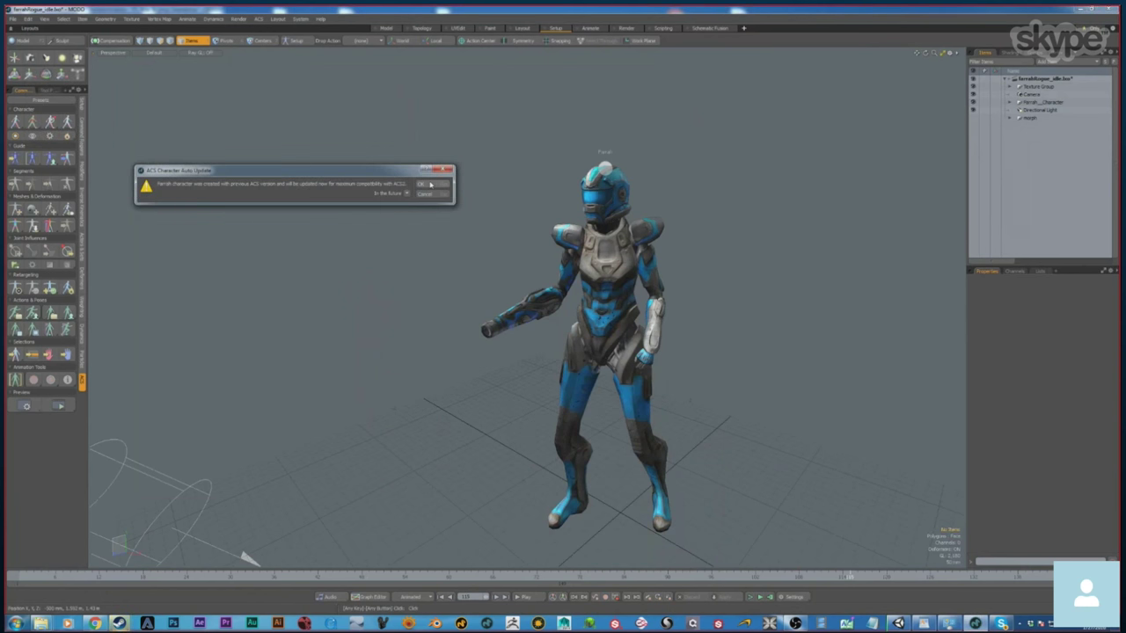
left_click(430, 183)
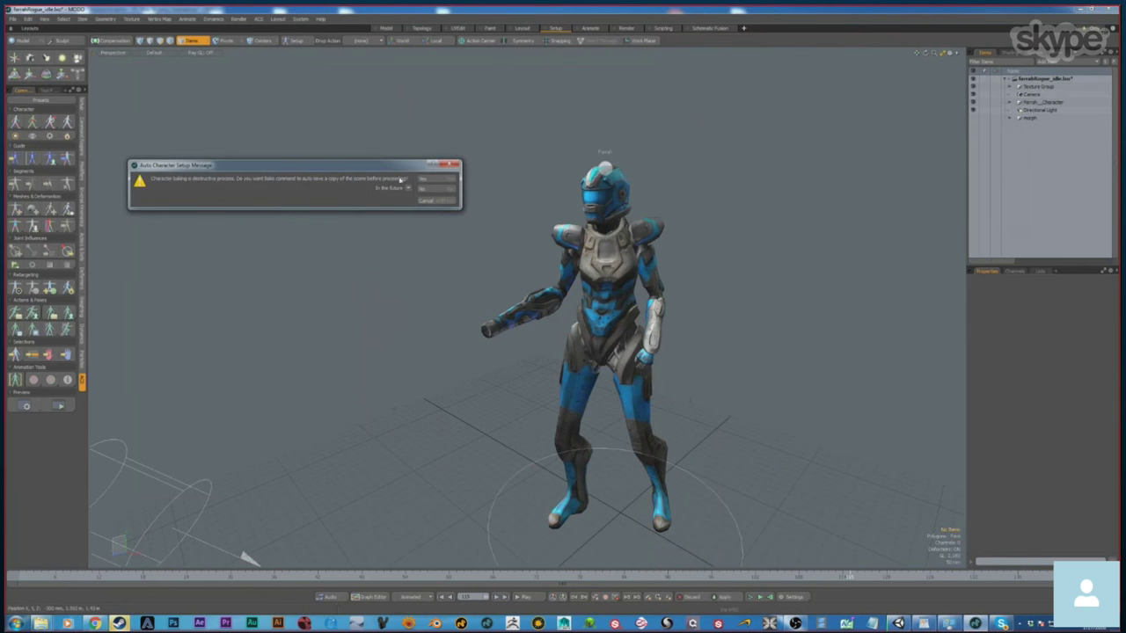
left_click(433, 179)
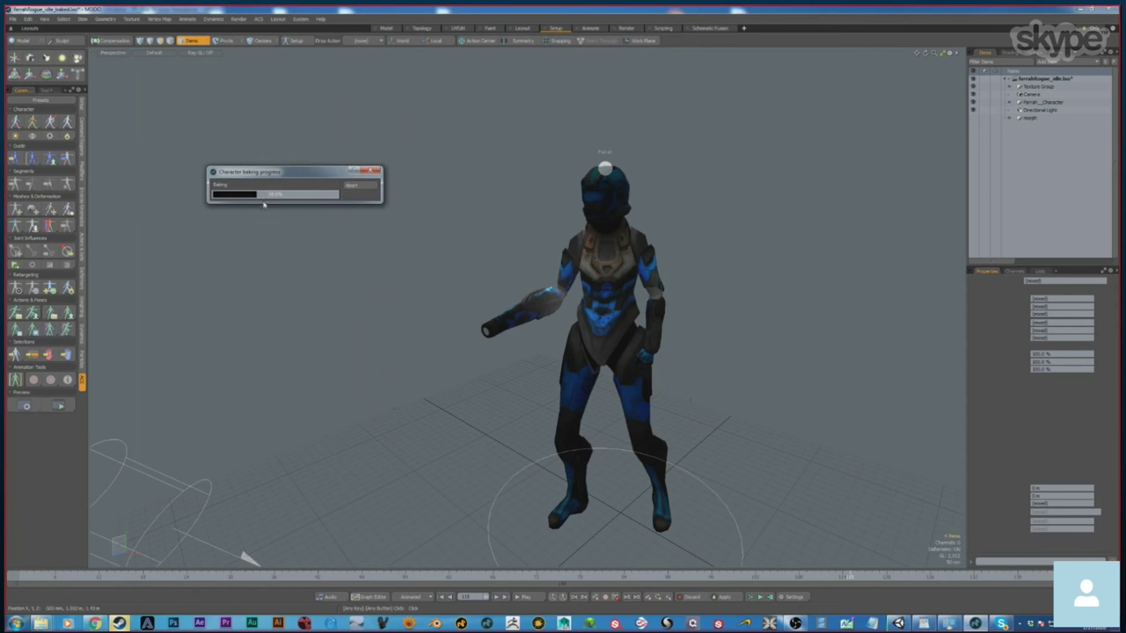
left_click_drag(285, 174, 474, 124)
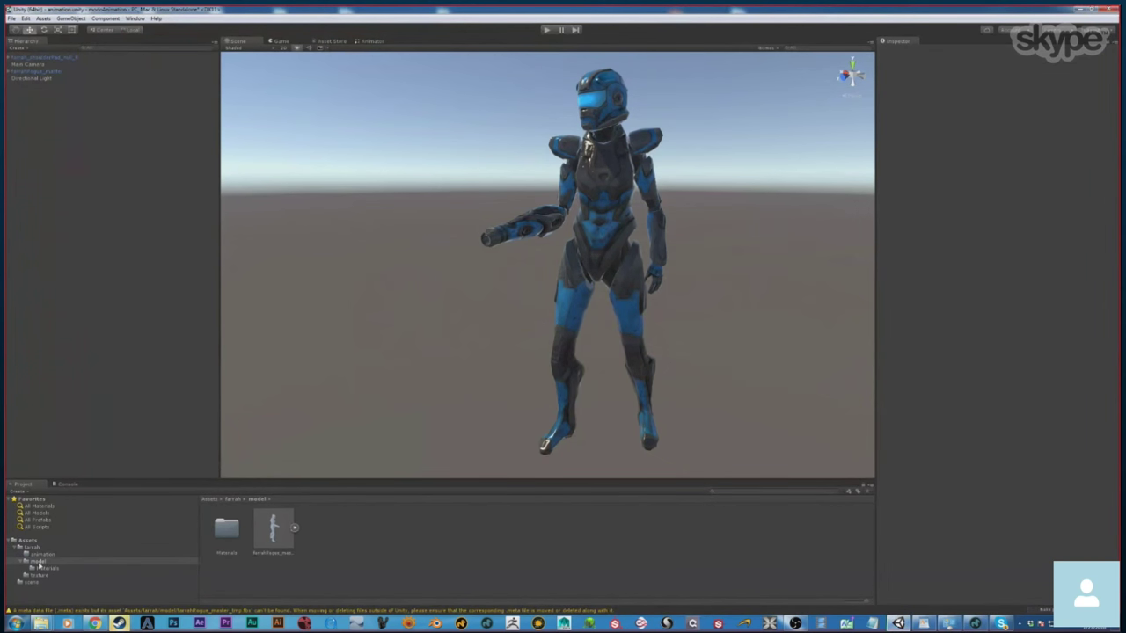
In Unity, create an Animator Controller named farrahController in the animation folder and open it, moving the Exit state nearer to Entry.
left_click(43, 554)
right_click(283, 522)
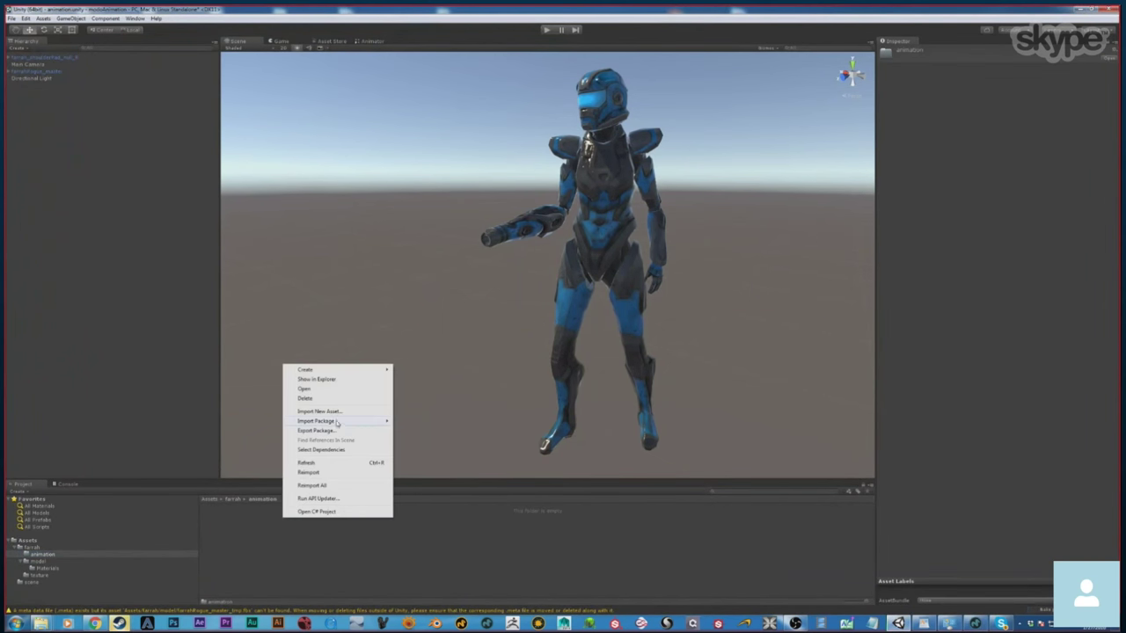
mouse_move(329, 377)
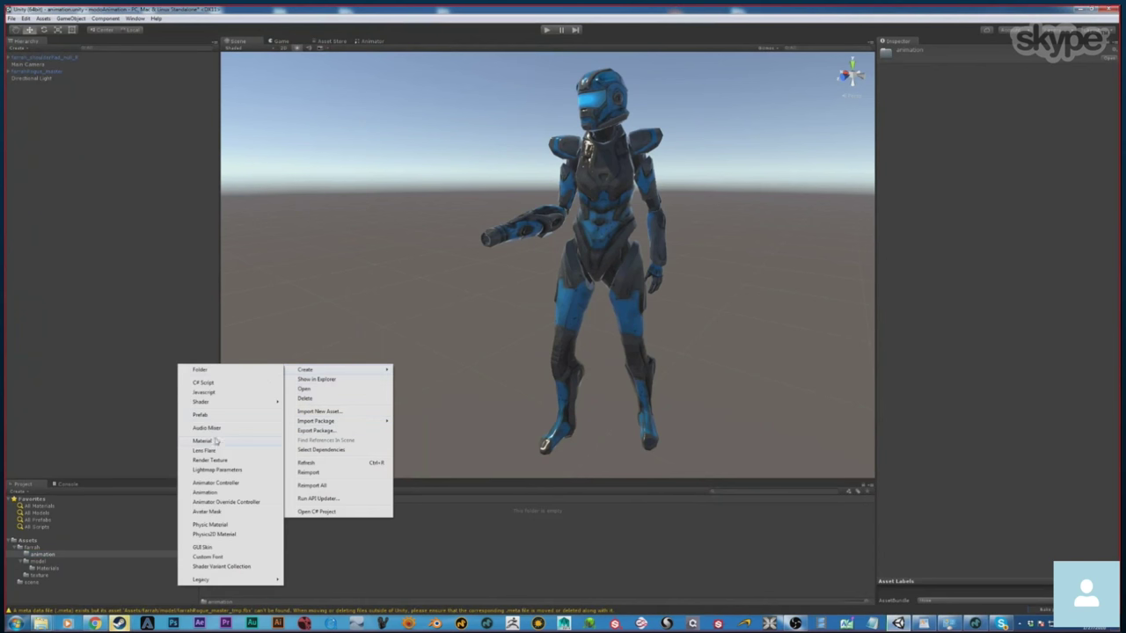
left_click(216, 483)
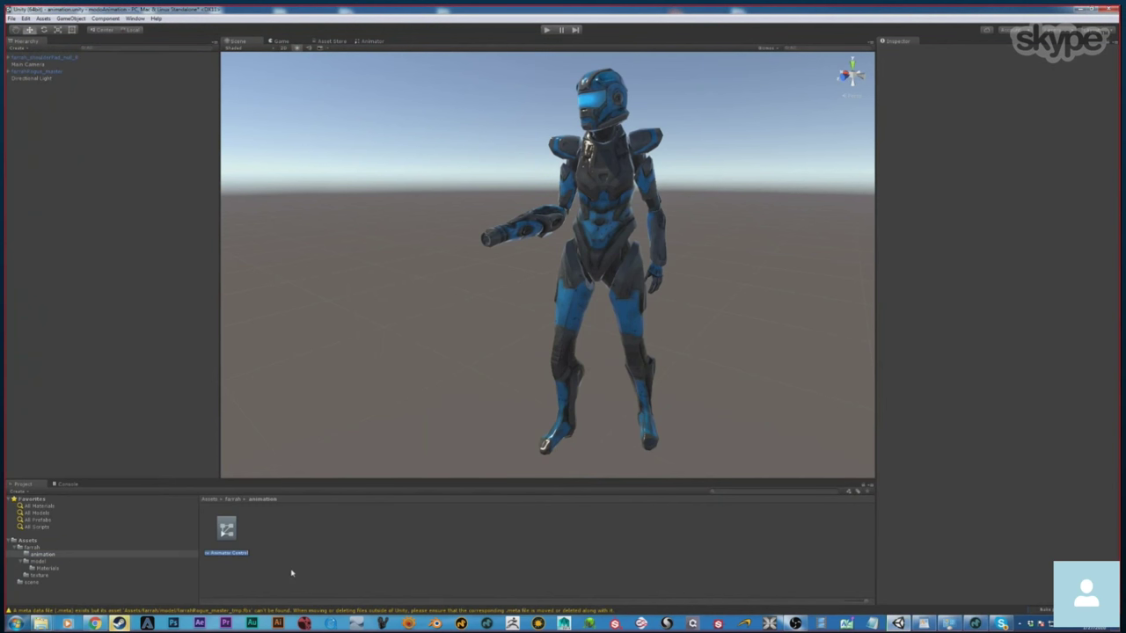
type("farrah")
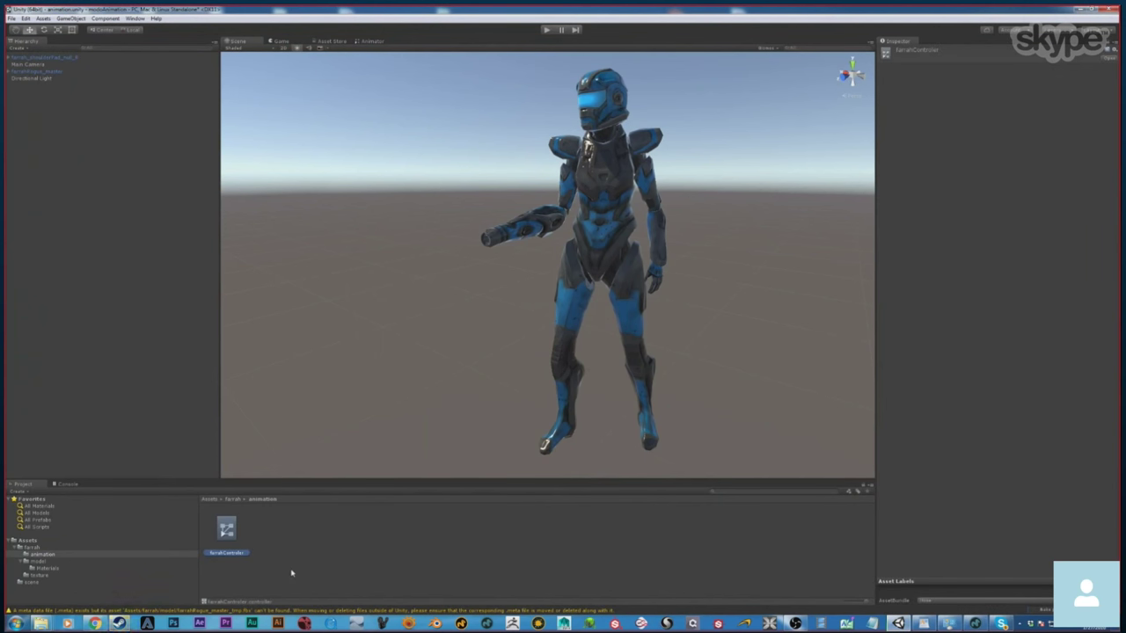
double_click(227, 530)
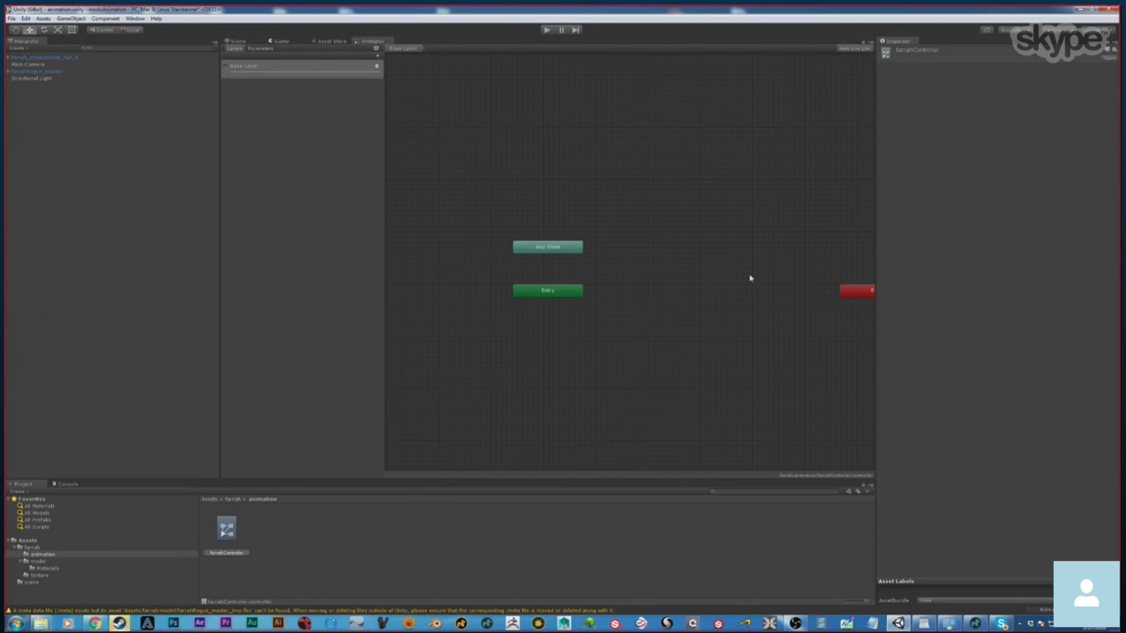
left_click_drag(765, 253, 662, 238)
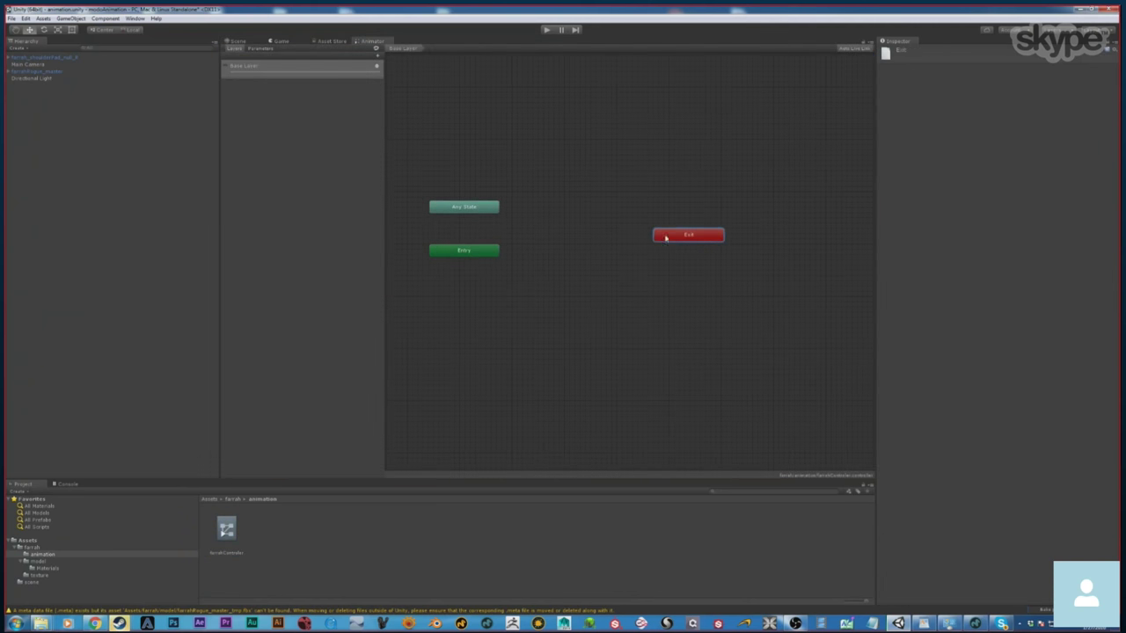
Delete the separate shoulder pad object and the farrahRogue_master instance from the scene hierarchy.
left_click(39, 72)
right_click(42, 58)
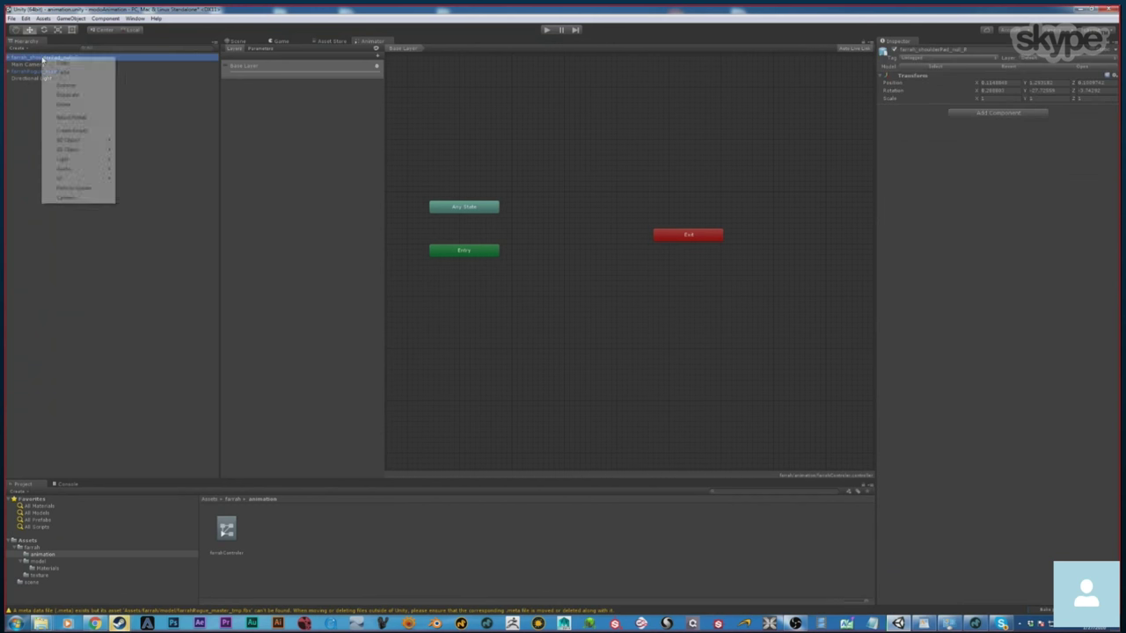
left_click(54, 103)
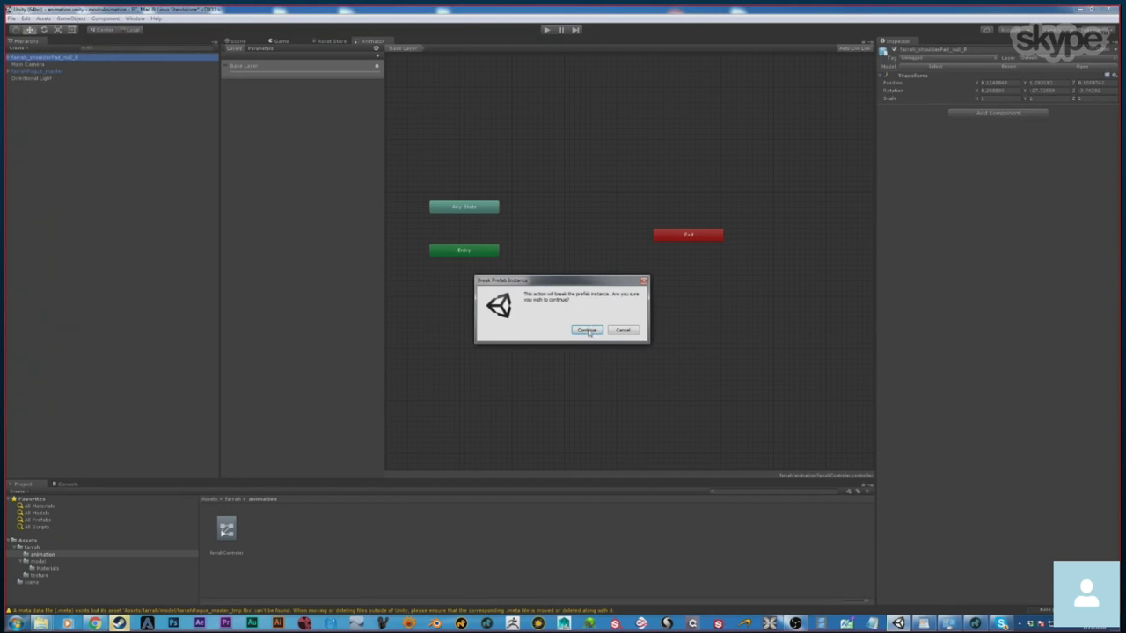
left_click(588, 331)
left_click(50, 66)
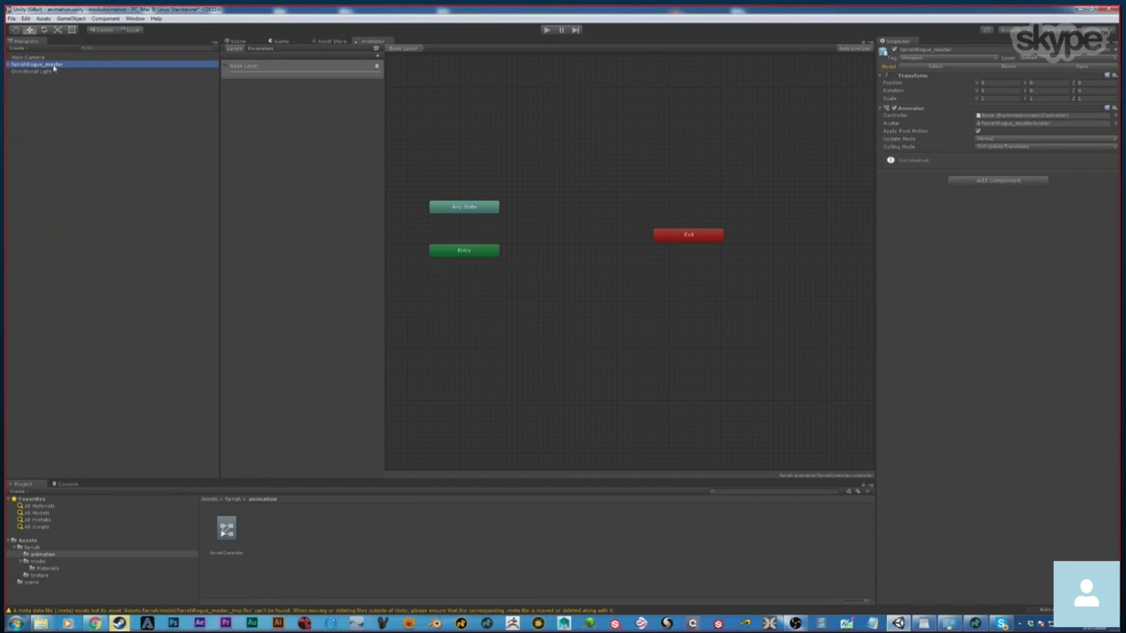
left_click(9, 65)
right_click(30, 65)
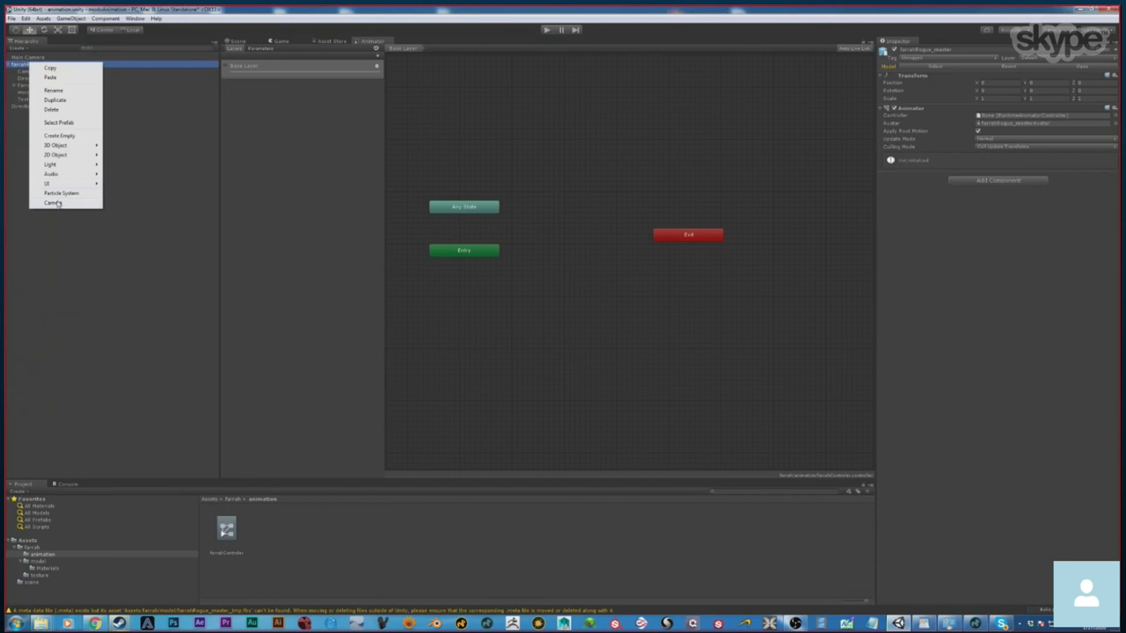
left_click(65, 109)
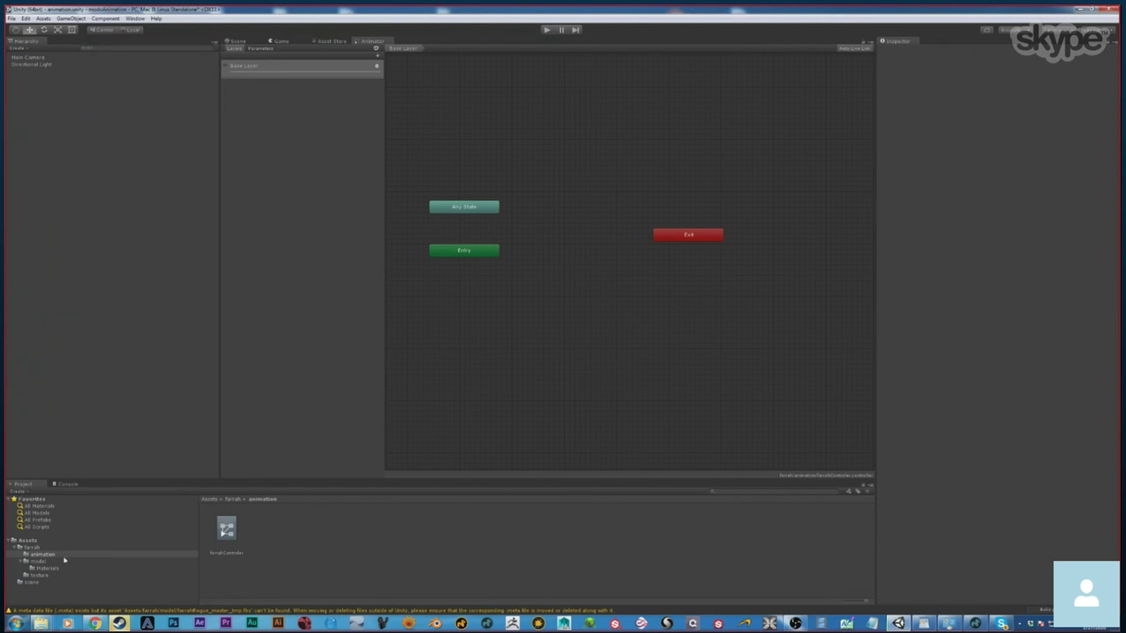
Return to the scene view and add the farrahRogue_master model from the model folder to the scene.
left_click(240, 41)
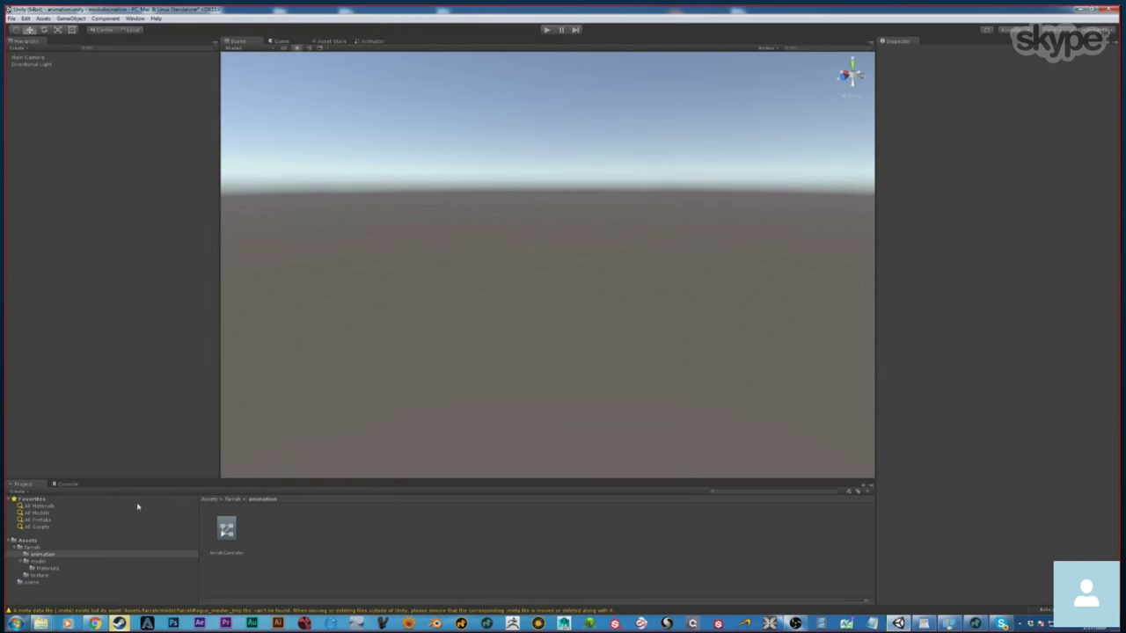
left_click(39, 562)
left_click_drag(273, 528, 126, 248)
Apply the textured farrah material from the Materials folder to the character's body and both shoulder pads.
double_click(226, 528)
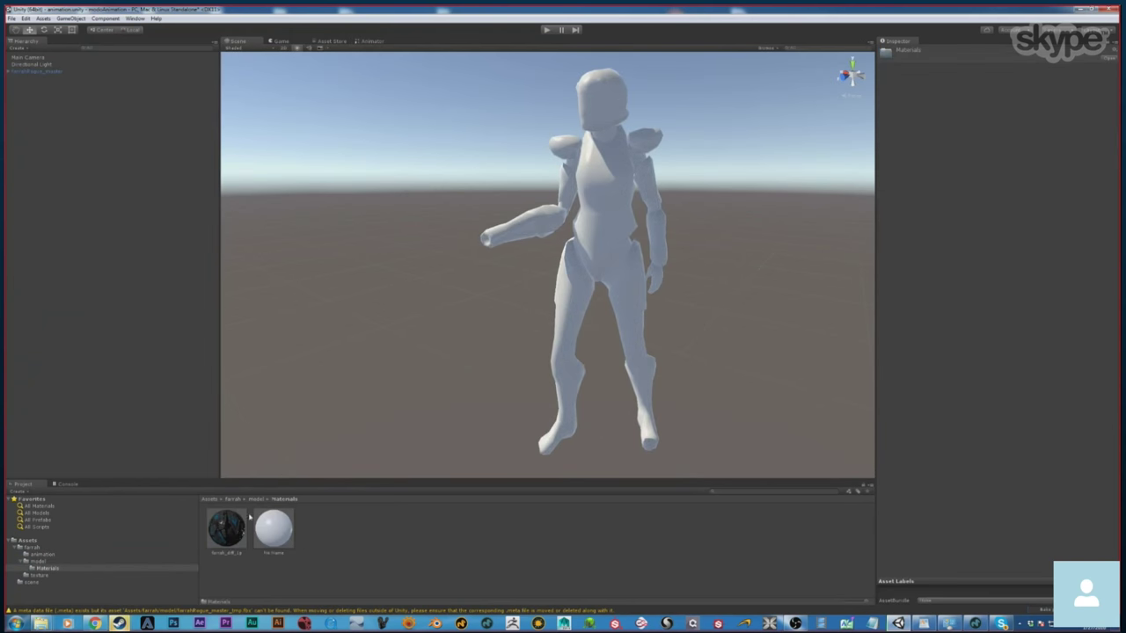
left_click_drag(226, 527, 568, 152)
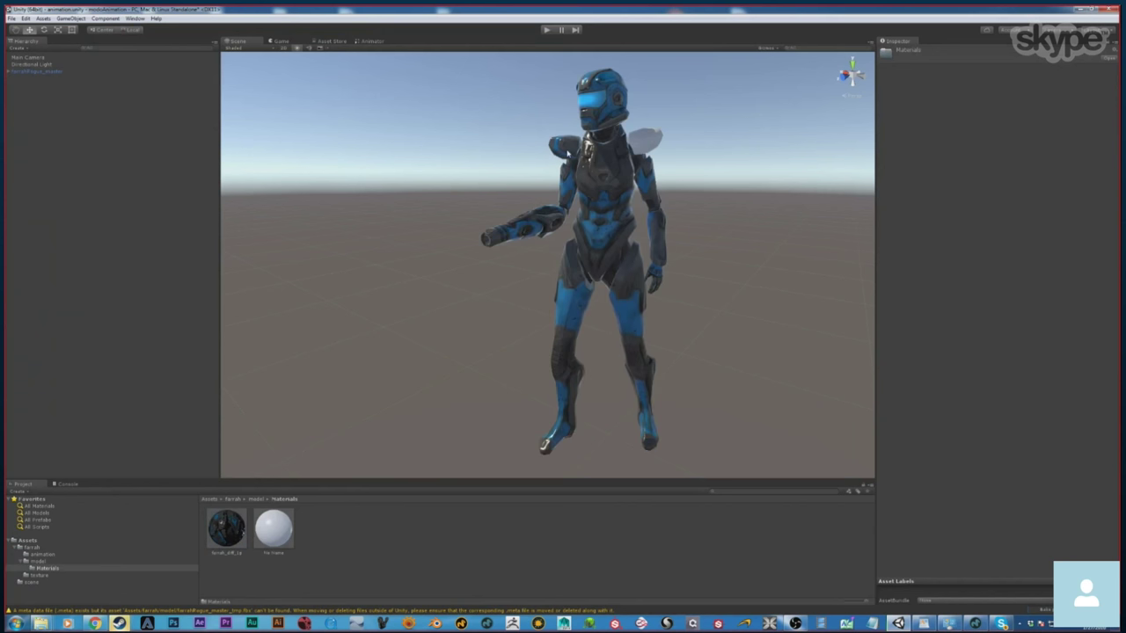
left_click(567, 153)
left_click_drag(229, 533, 652, 140)
left_click(685, 167)
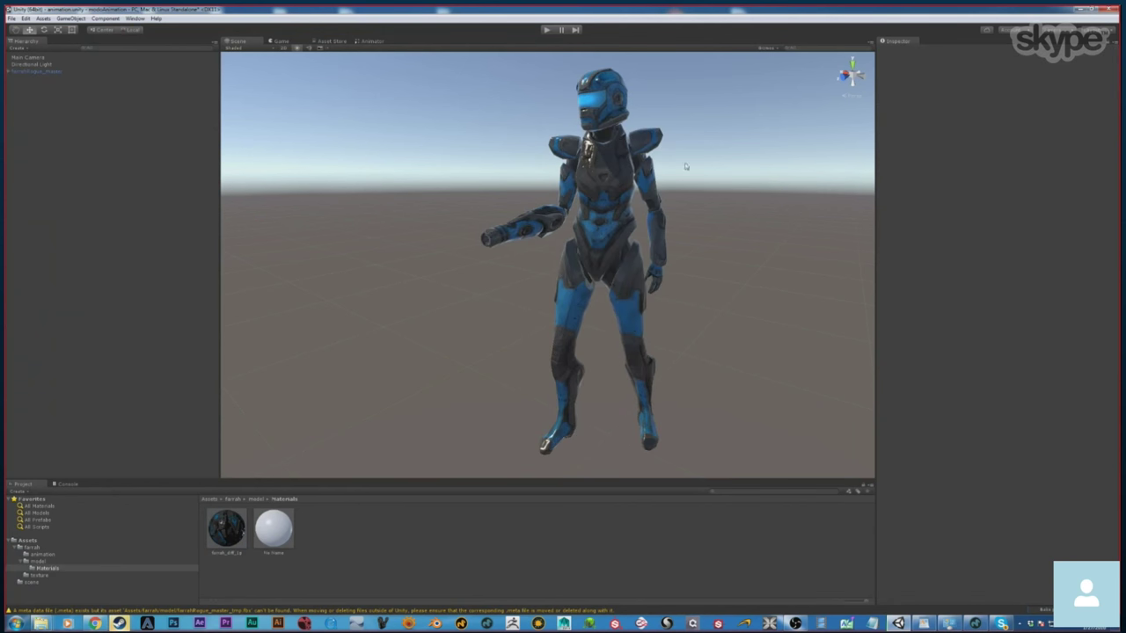
Expand farrahRogue_master in the scene and examine its child objects and the model's rig import settings.
left_click(44, 71)
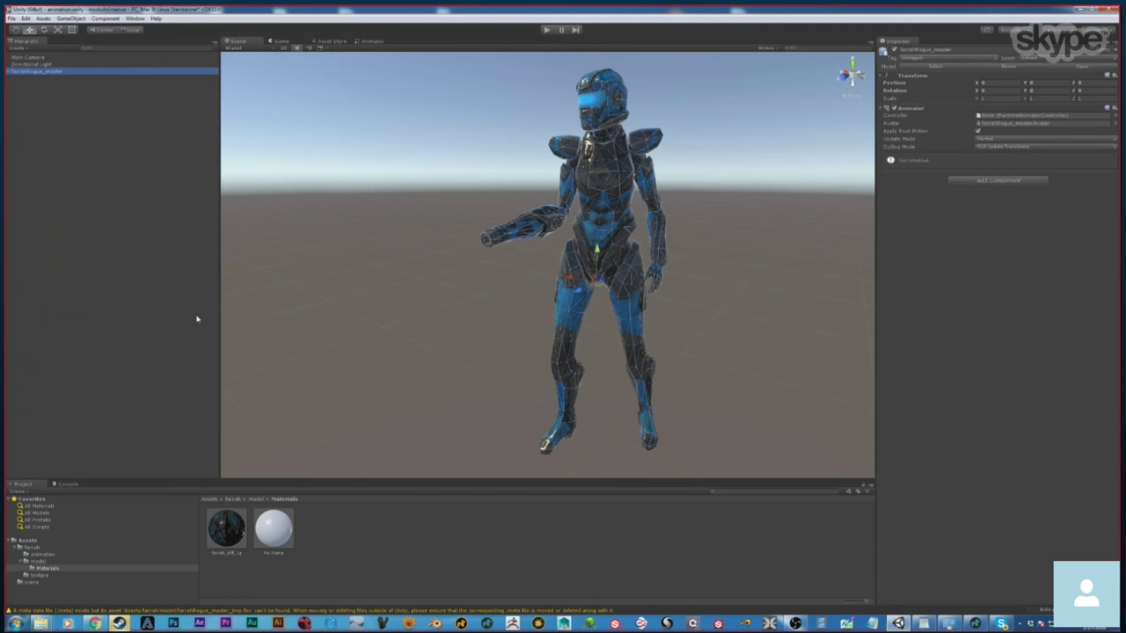
left_click(9, 72)
left_click(256, 499)
left_click(273, 528)
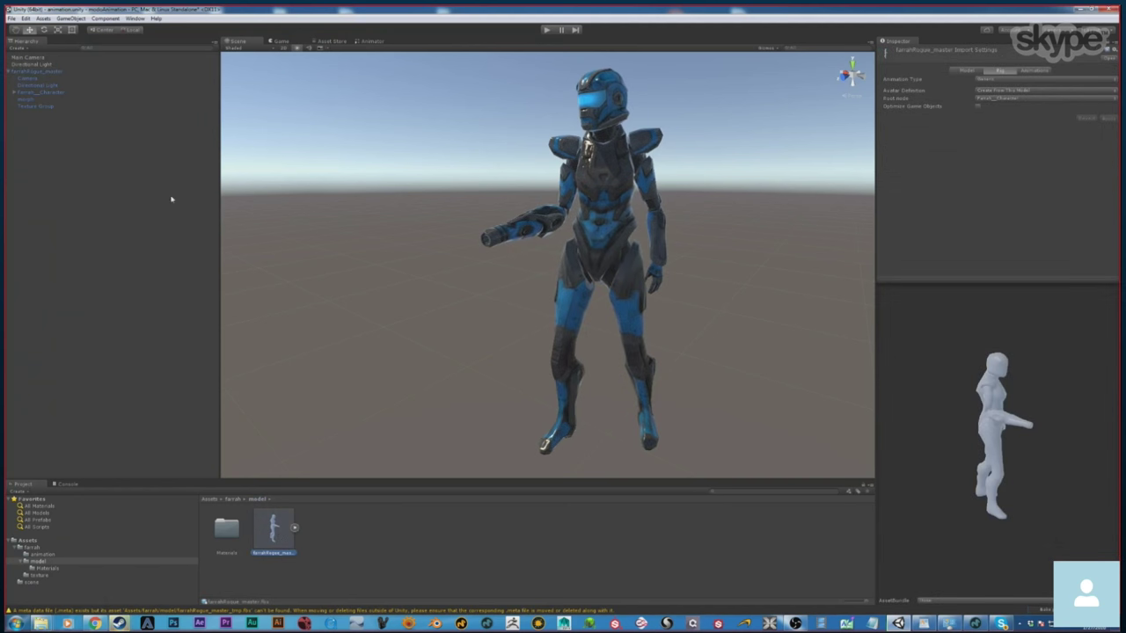
left_click(35, 70)
left_click(29, 79)
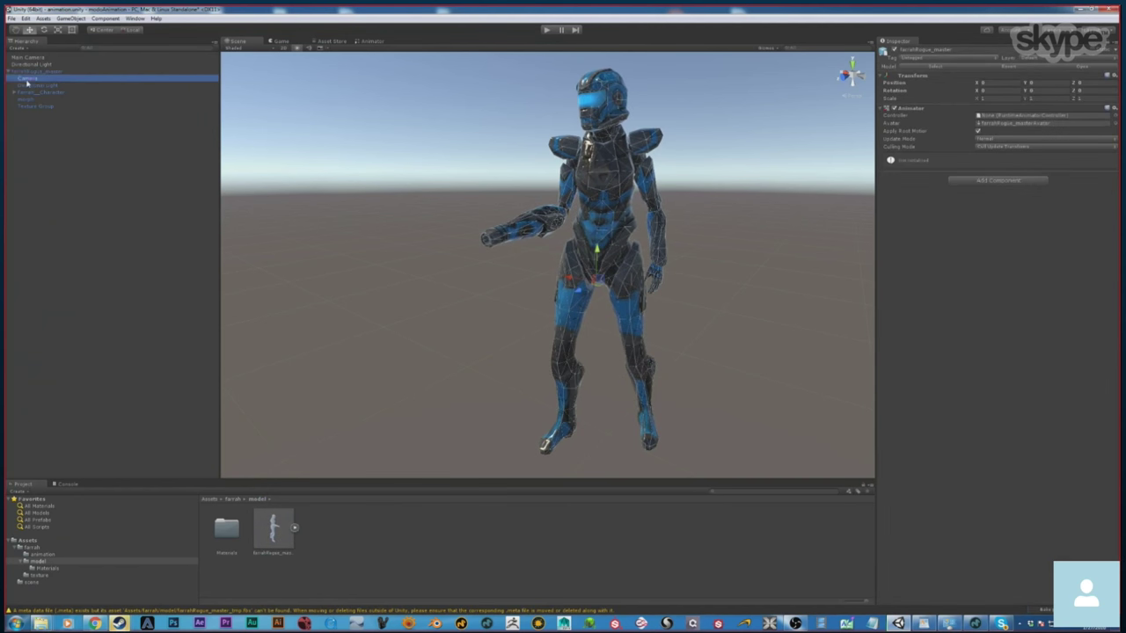
Assign farrahController as the Animator controller of farrahRogue_master.
left_click(39, 73)
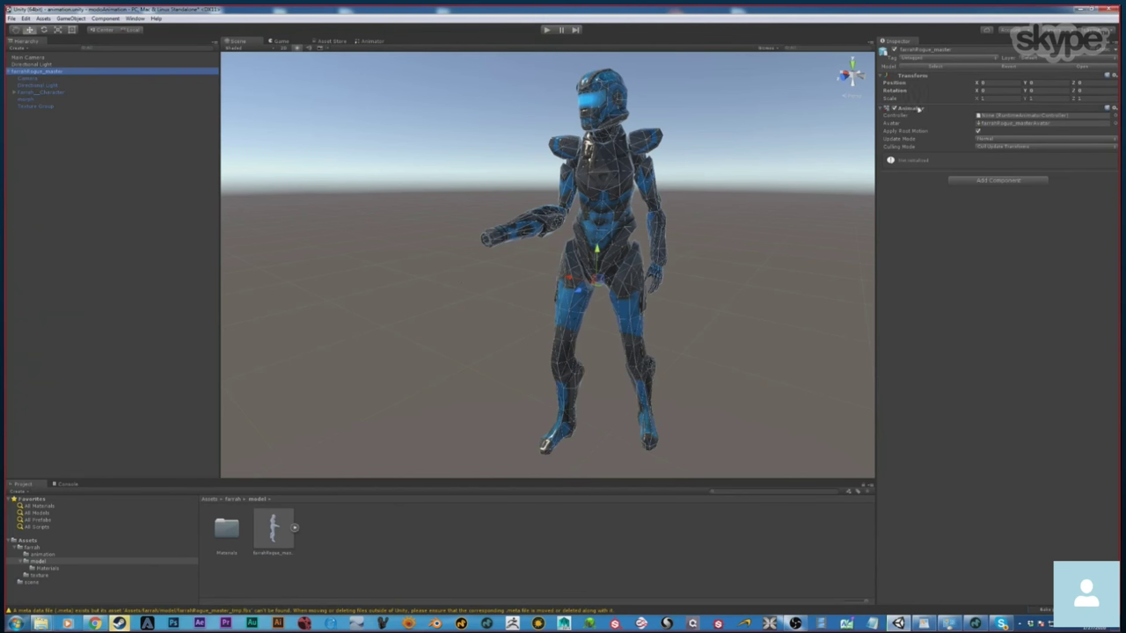
left_click(895, 108)
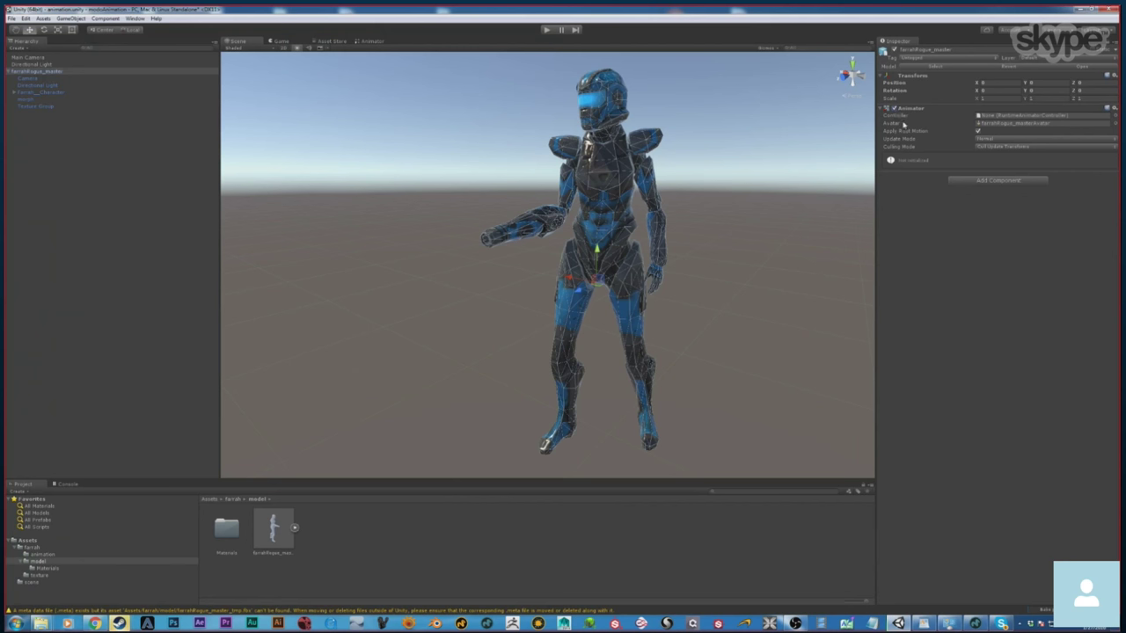
left_click(898, 115)
left_click(1114, 116)
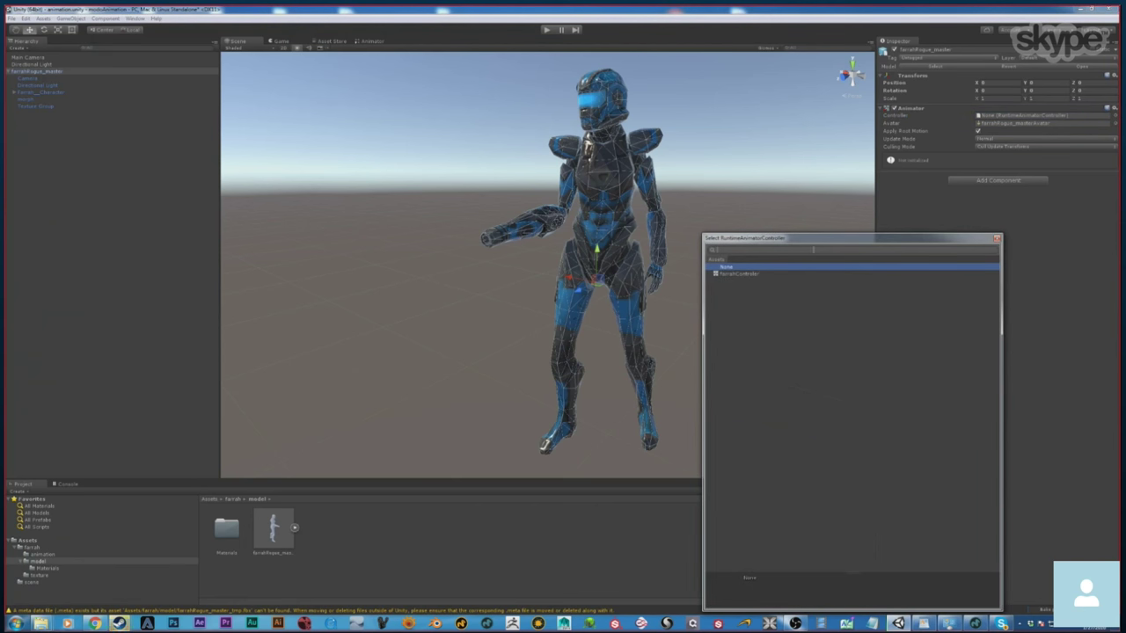
double_click(749, 276)
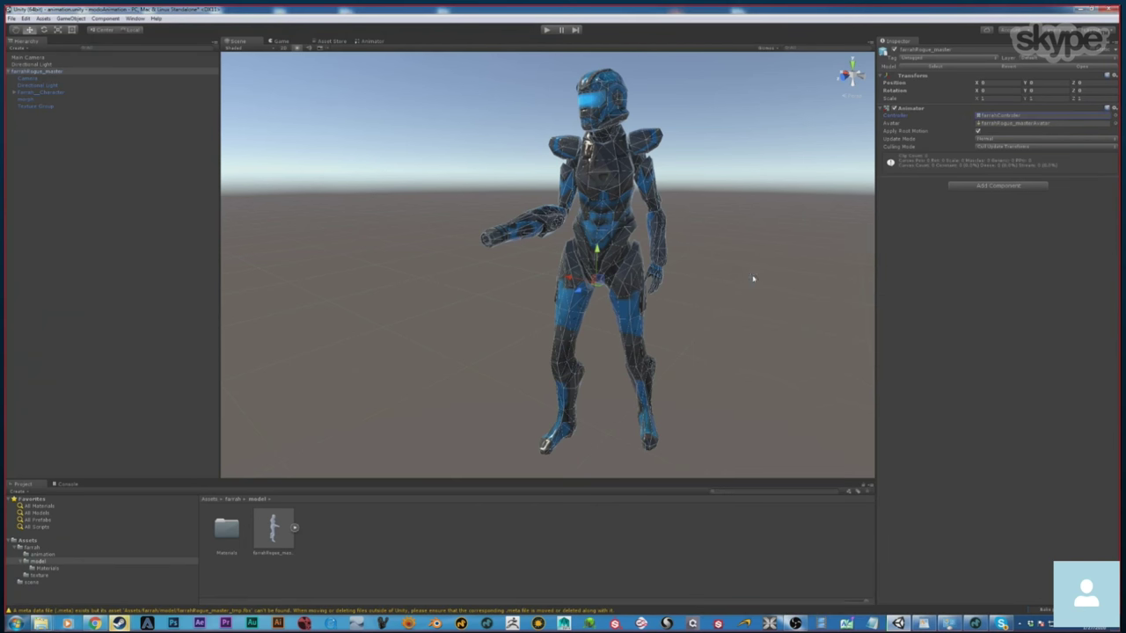
Inspect the controller's Base Layer state graph, and test-run the character in the Game view before stopping playback.
left_click(367, 41)
middle_click_drag(643, 176, 694, 273)
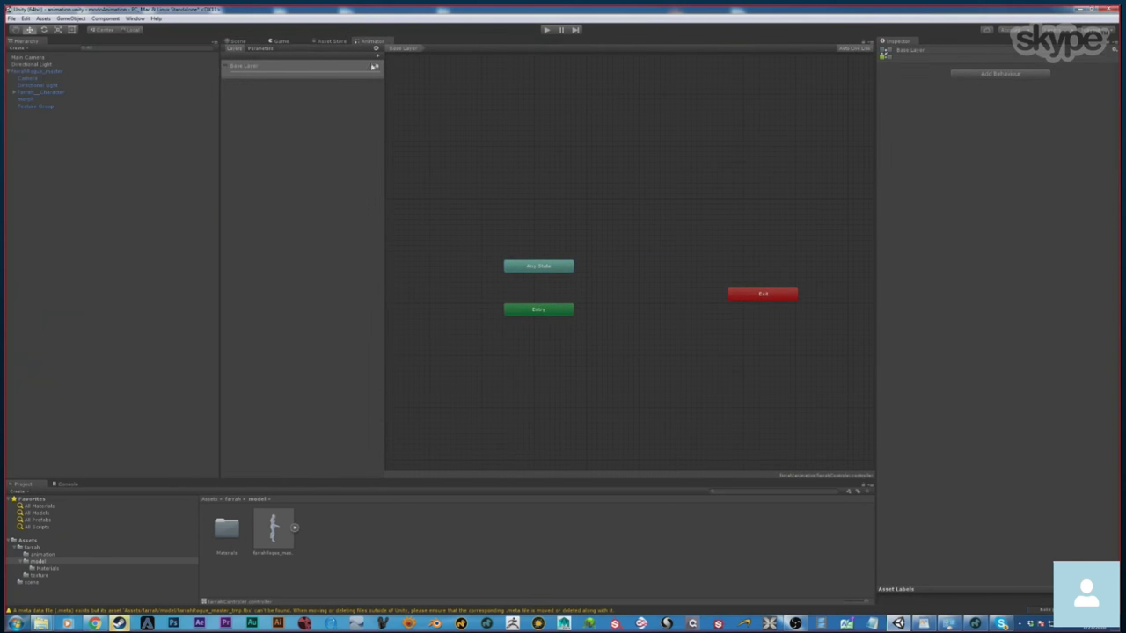
left_click(239, 41)
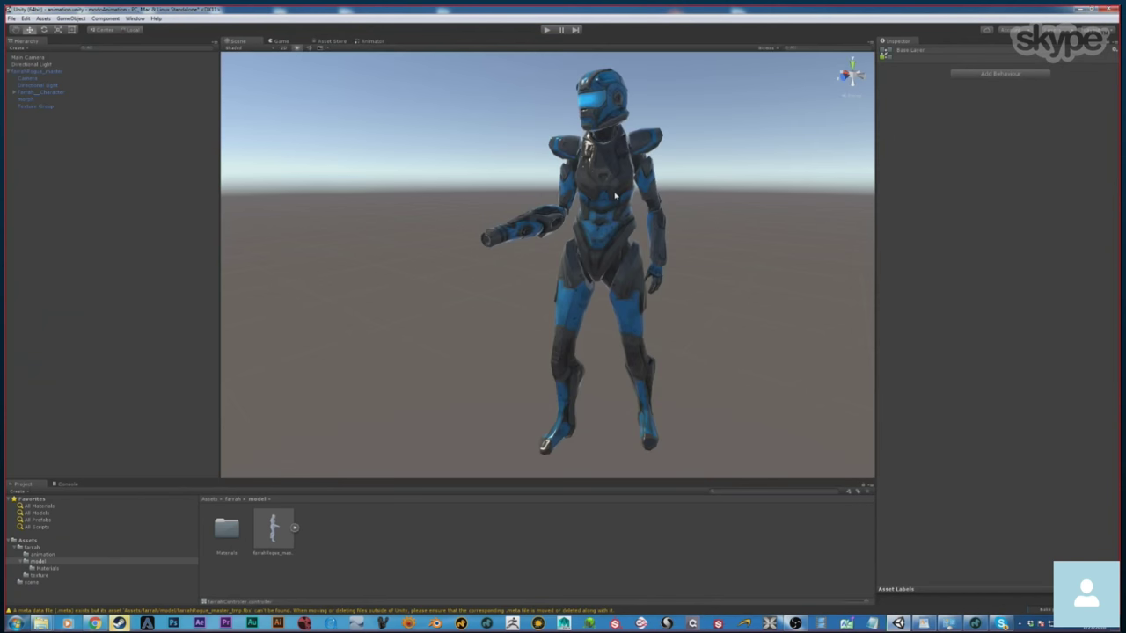
left_click(366, 42)
left_click(280, 42)
left_click(546, 30)
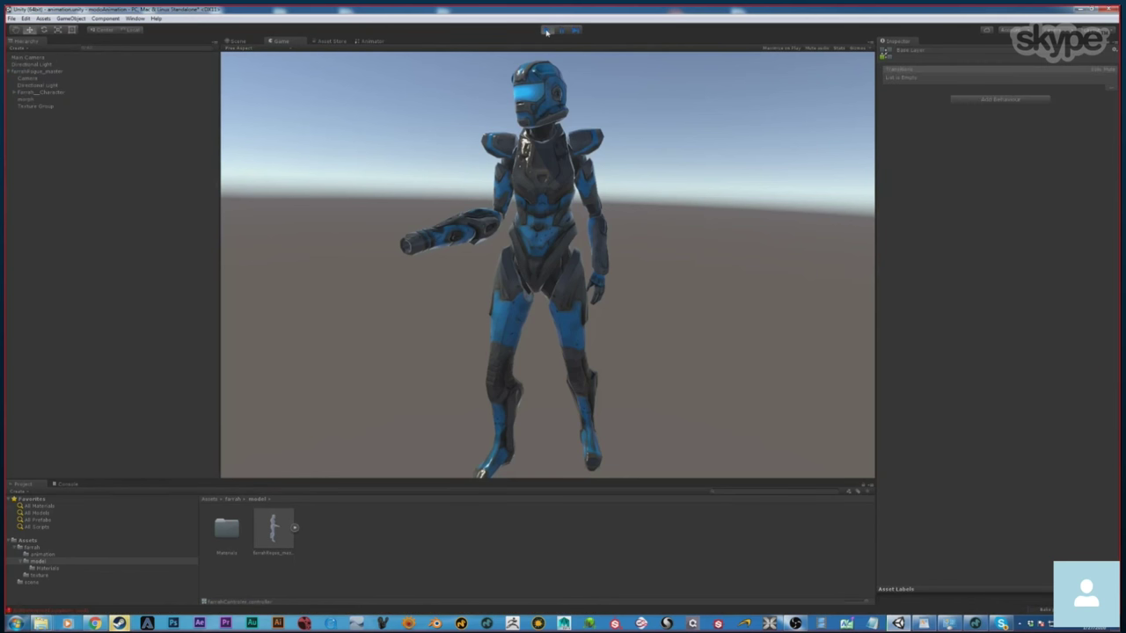
left_click(546, 30)
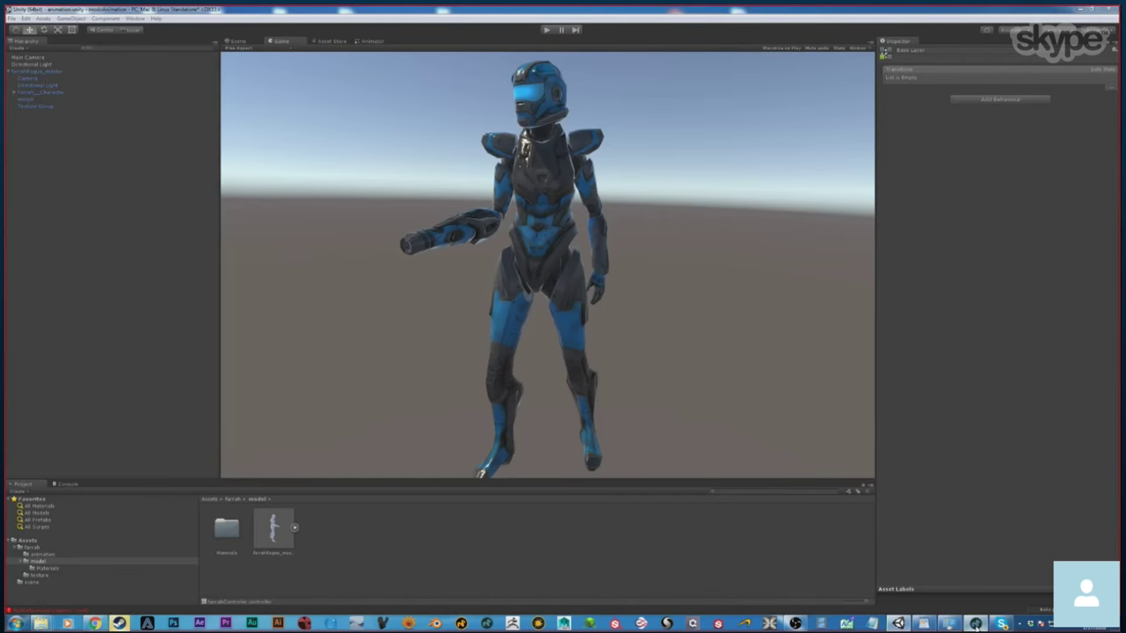
Switch to Modo and start exporting the farrahRogue_idle_baked scene as Autodesk FBX 2013 into the Unity project's farrah animation folder.
left_click(974, 623)
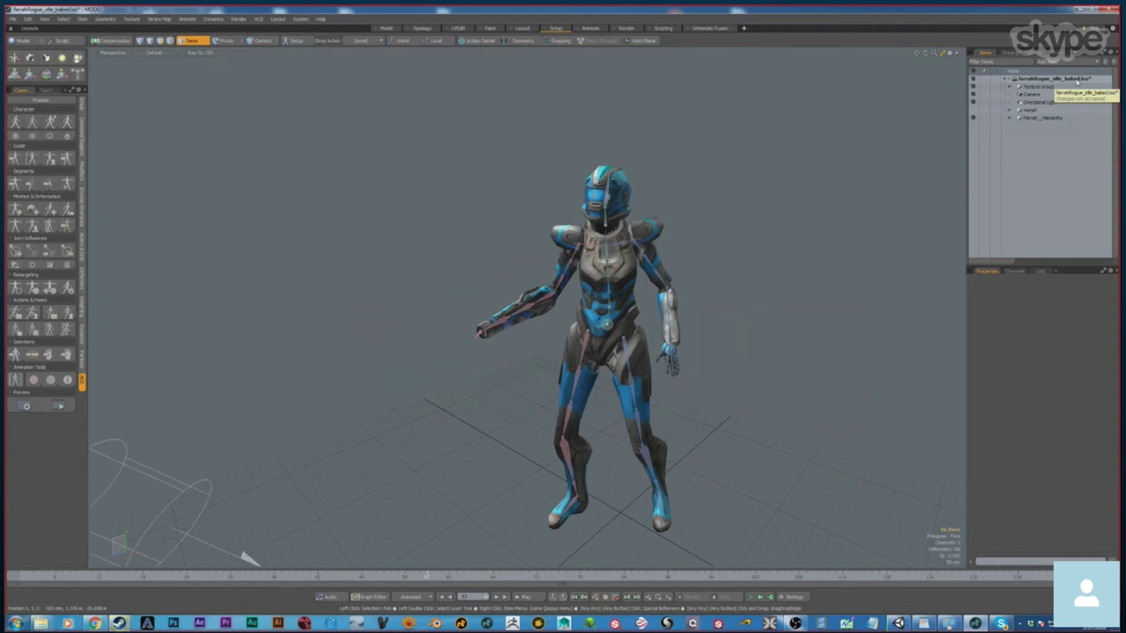
left_click(1076, 81)
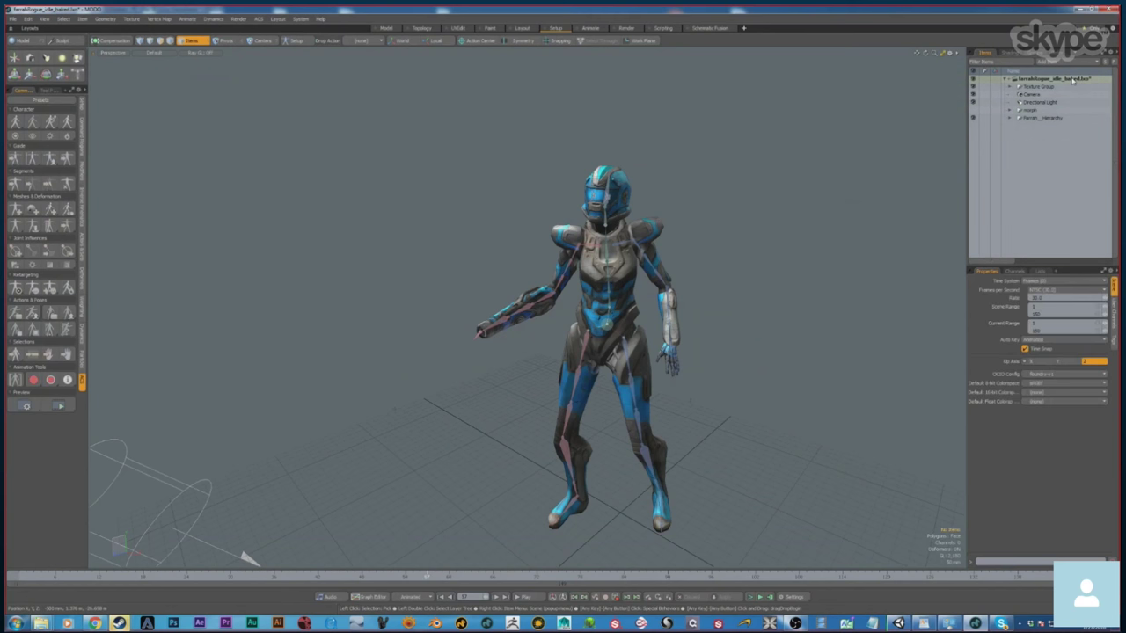
right_click(1073, 81)
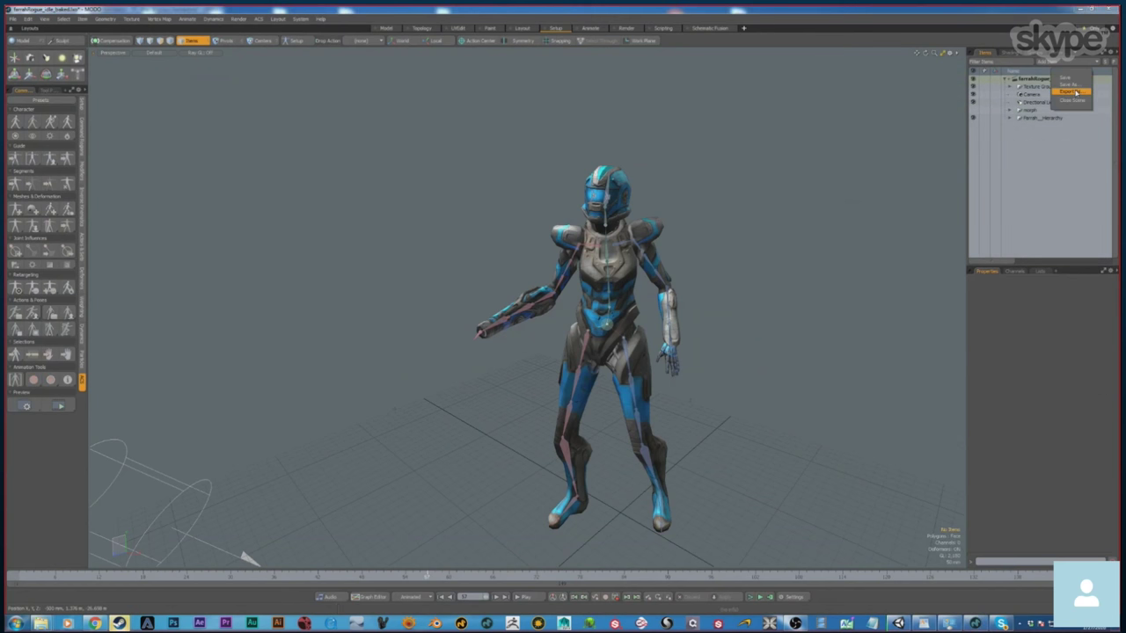
left_click(1068, 85)
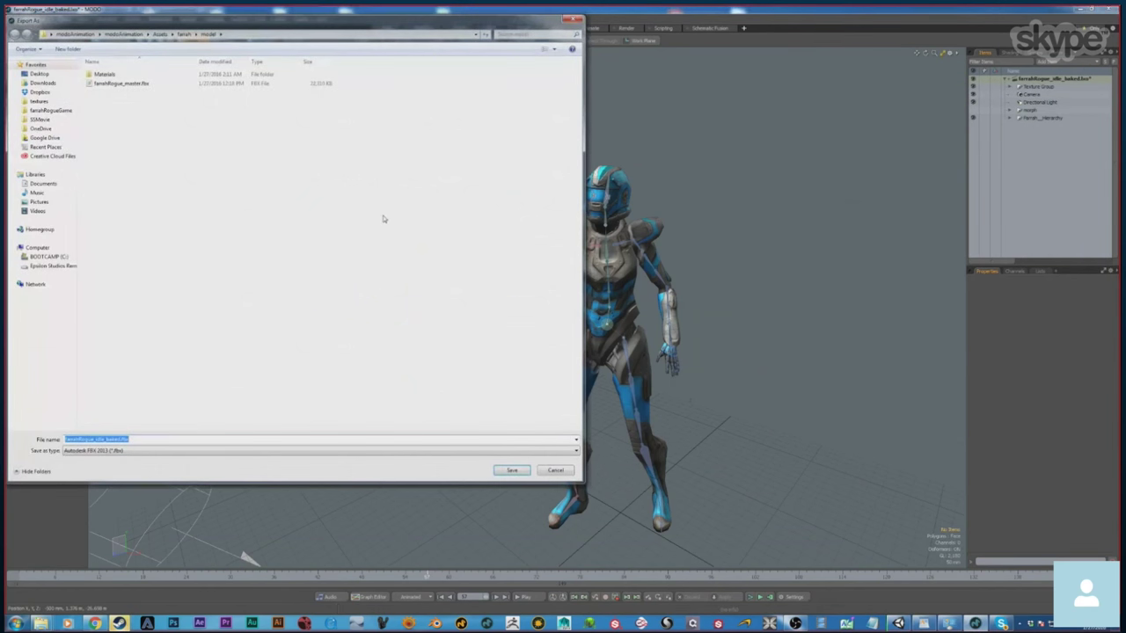
double_click(106, 75)
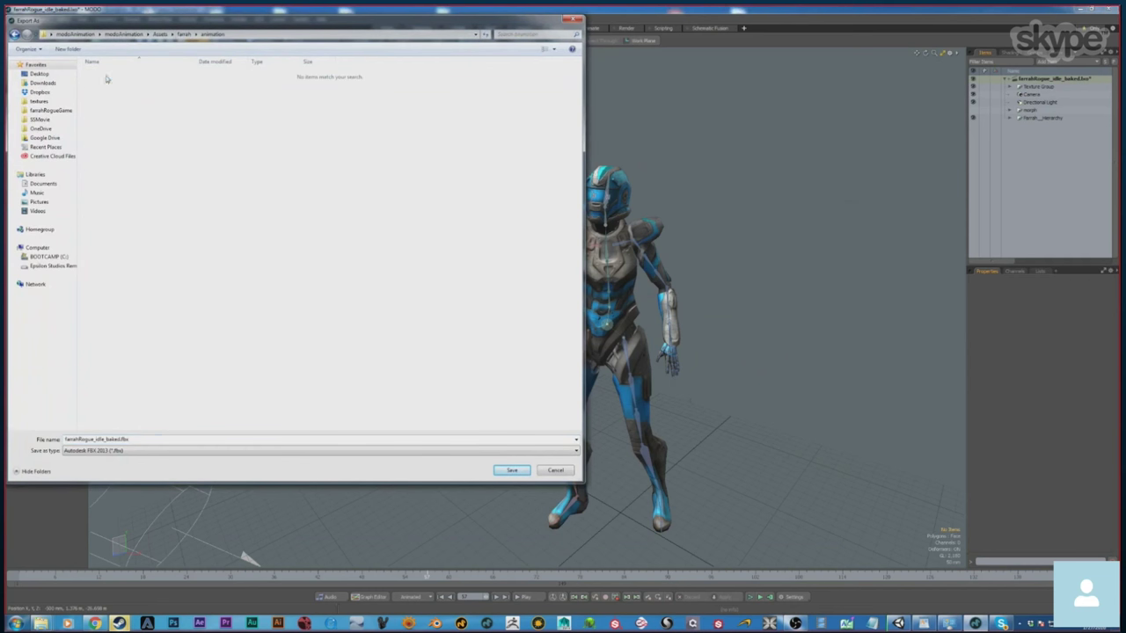
Name the export farrahRogue_idle.fbx and save it.
left_click(119, 438)
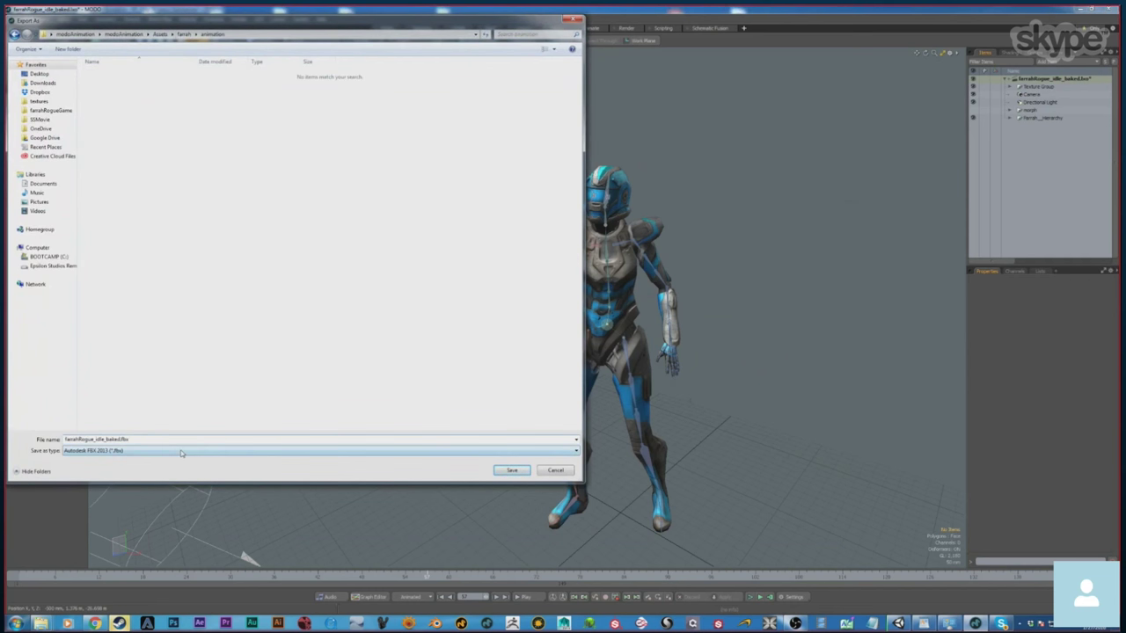
key("BackSpace")
key("BackSpace")
key("BackSpace")
key("BackSpace")
key("BackSpace")
left_click_drag(115, 439, 58, 447)
left_click(94, 439)
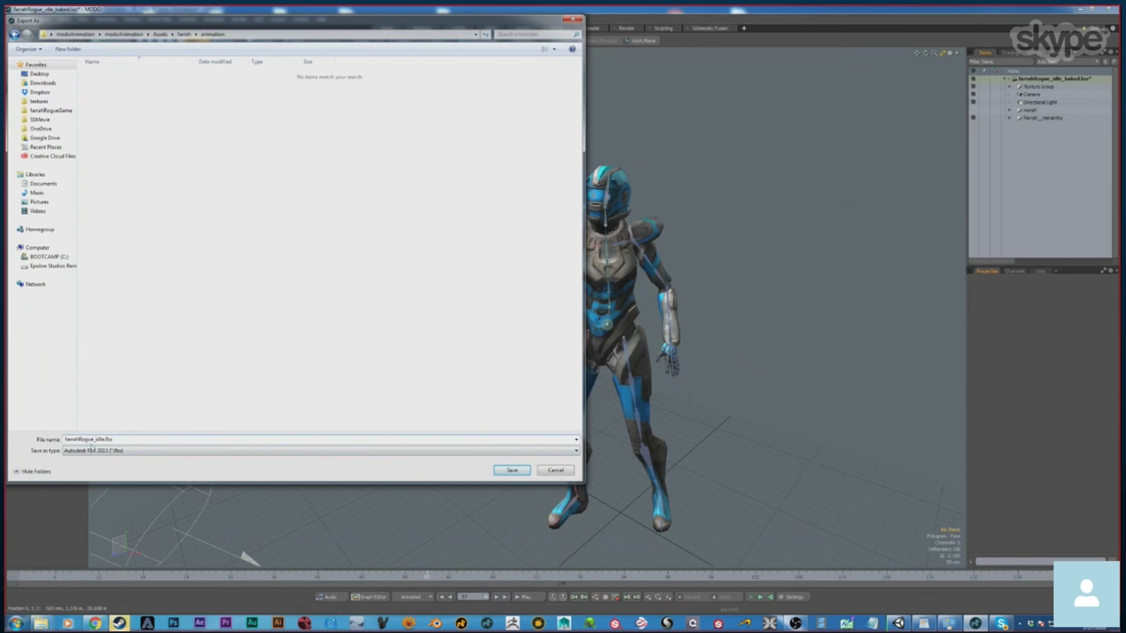
left_click(511, 472)
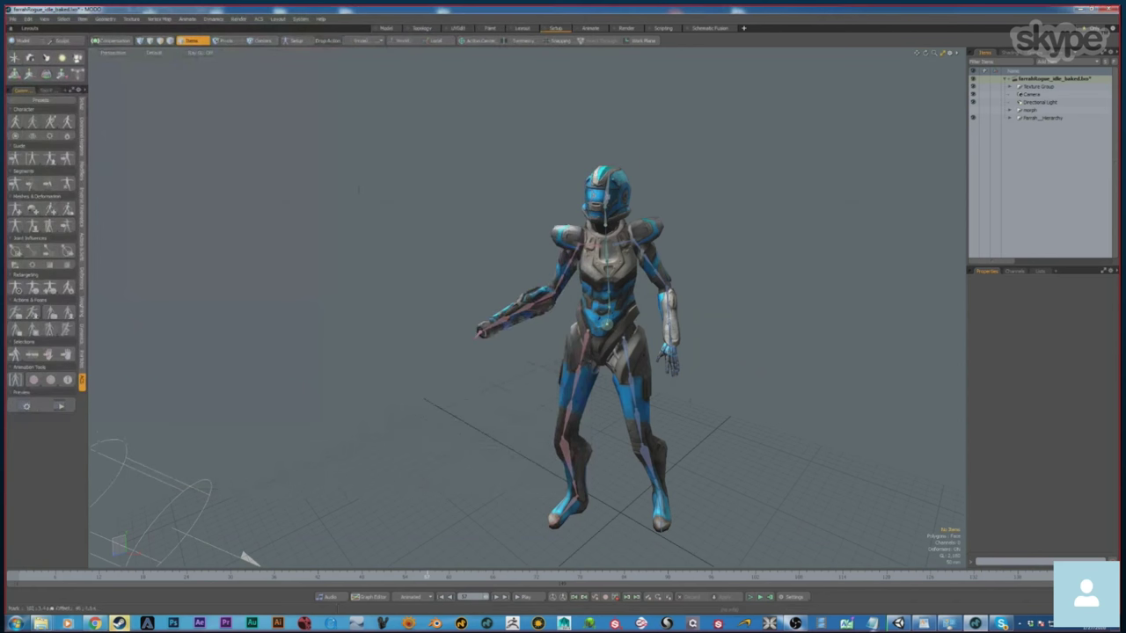
Switch back to Unity and preview the Take 001 animation of farrahRogue_idle in the animation folder from the character's front.
left_click(898, 623)
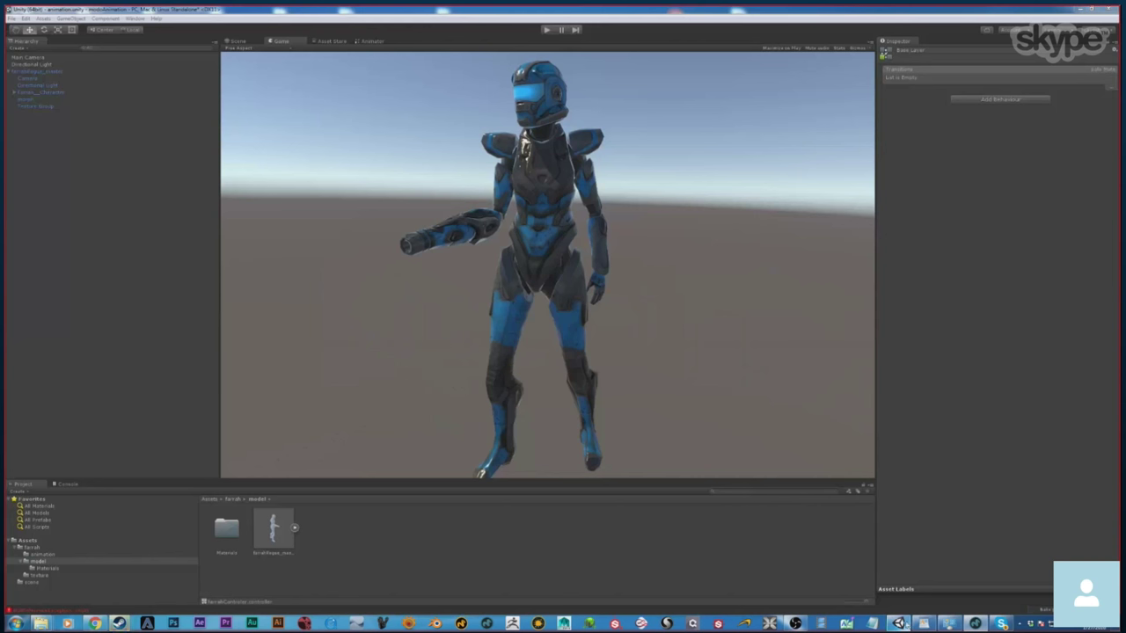
left_click(42, 554)
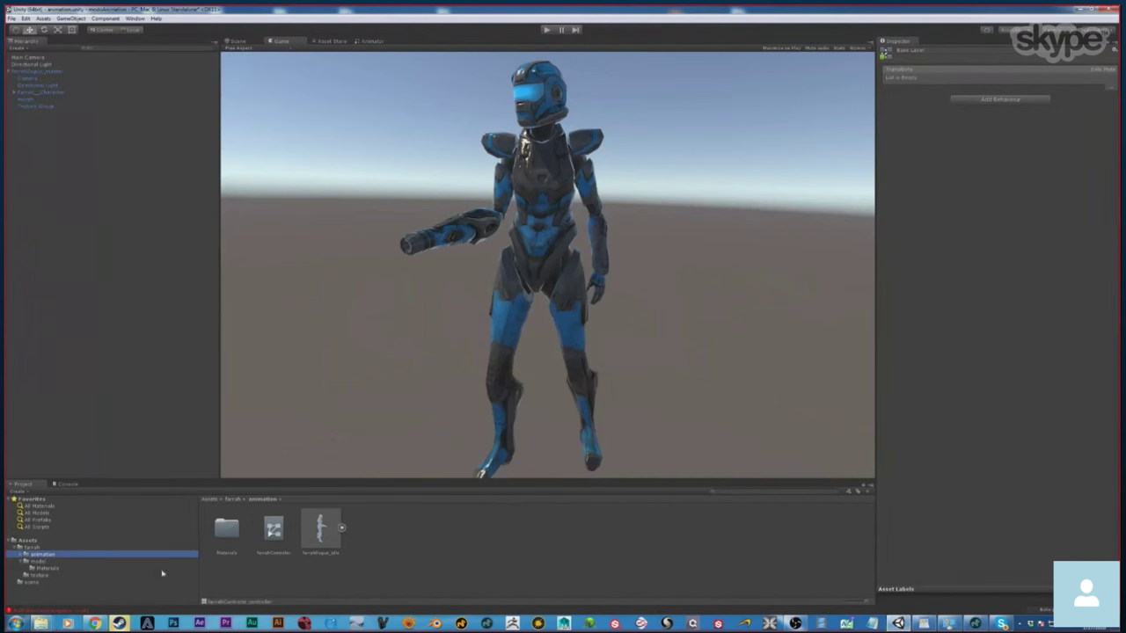
left_click(322, 532)
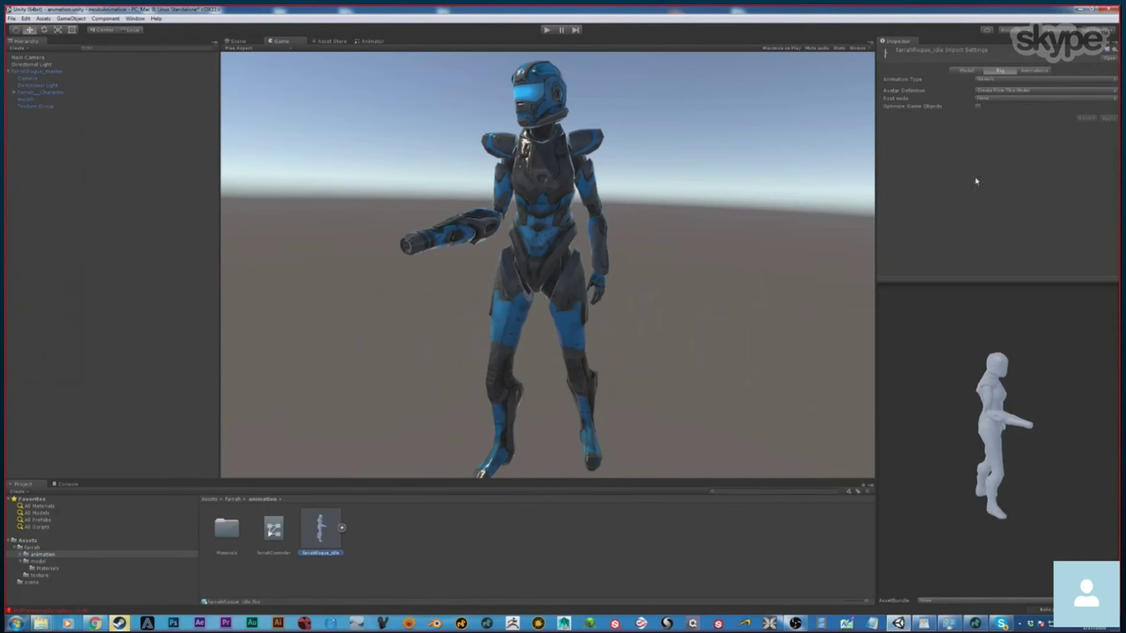
left_click(1035, 72)
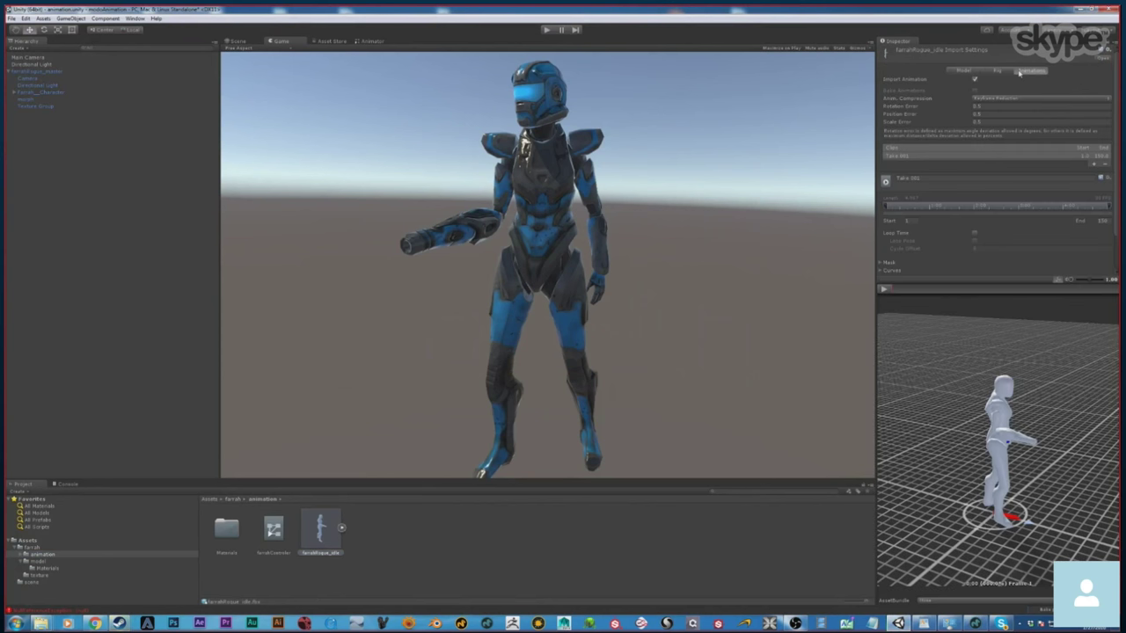
left_click(884, 288)
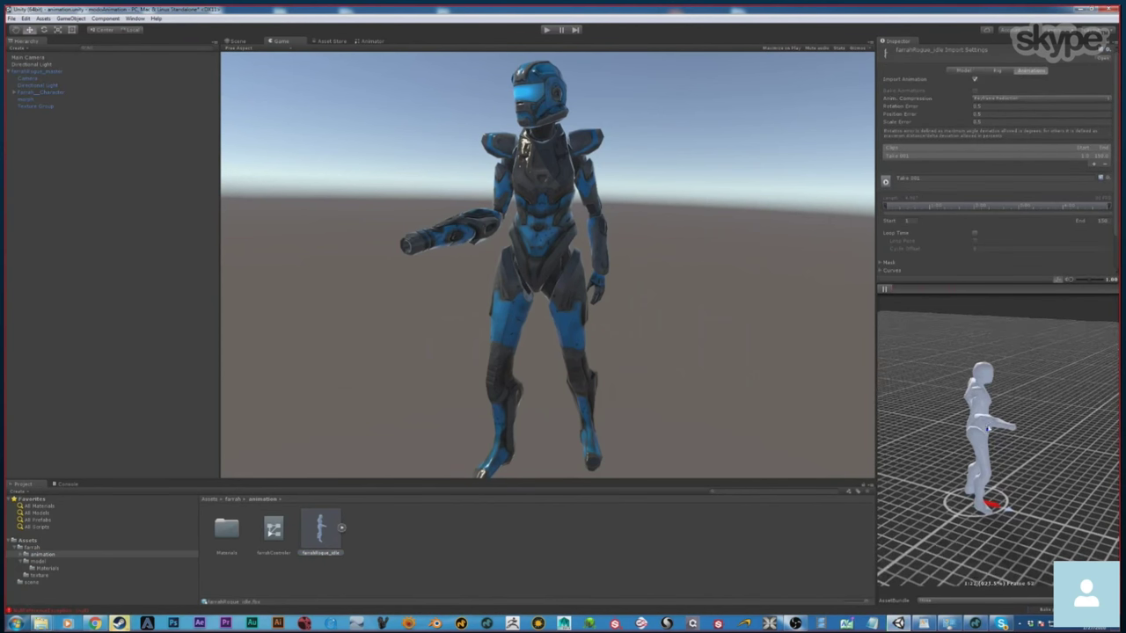
left_click_drag(1082, 444, 964, 438, "alt")
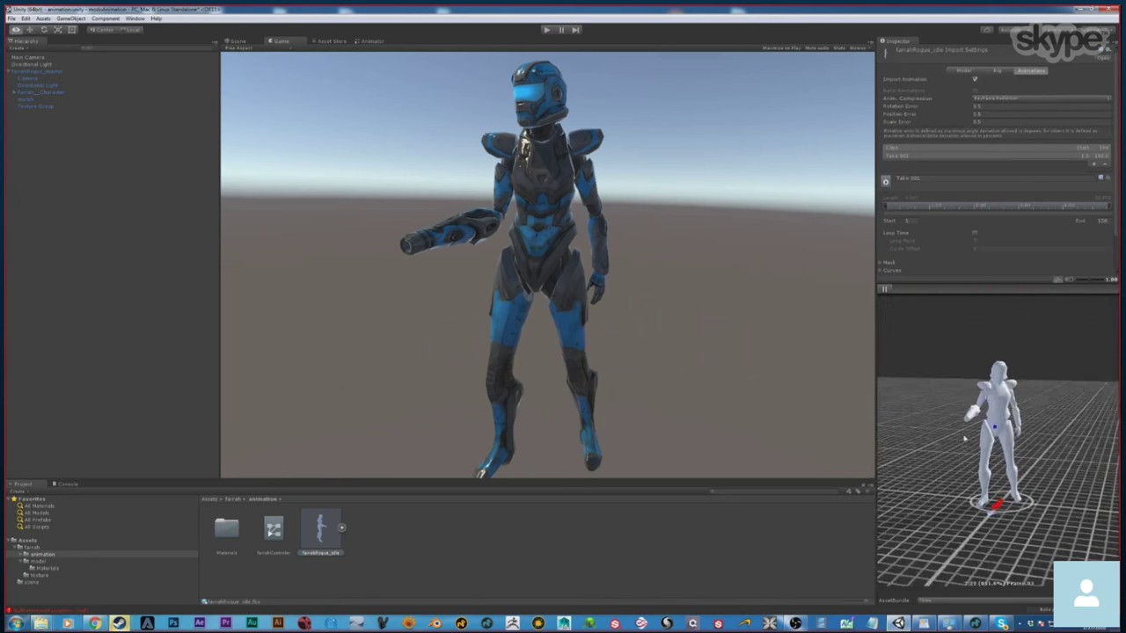
scroll(964, 438, "up", 5)
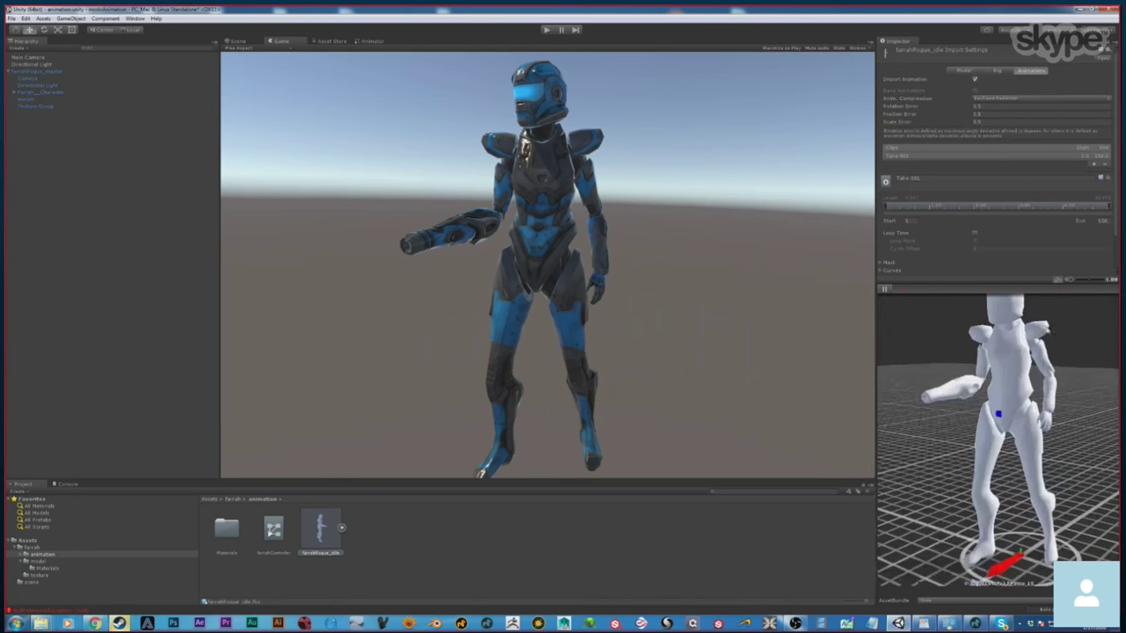
left_click(884, 288)
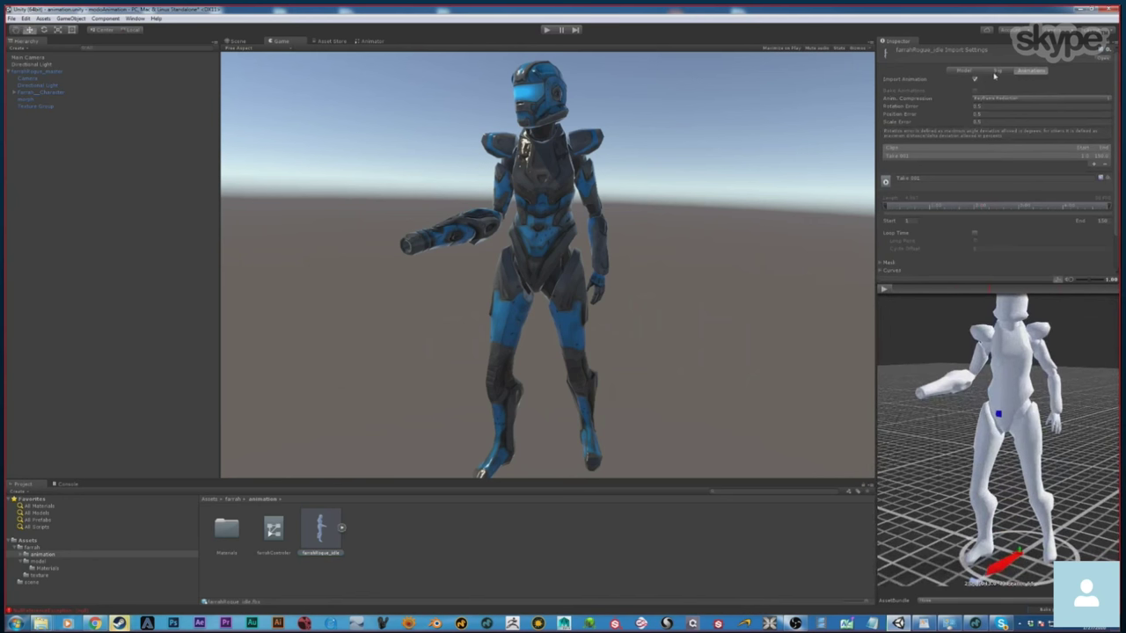
Set the Avatar Definition in farrahRogue_idle's rig settings to Copy From Other Avatar, with farrahRogue_masterAvatar as the source.
left_click(996, 70)
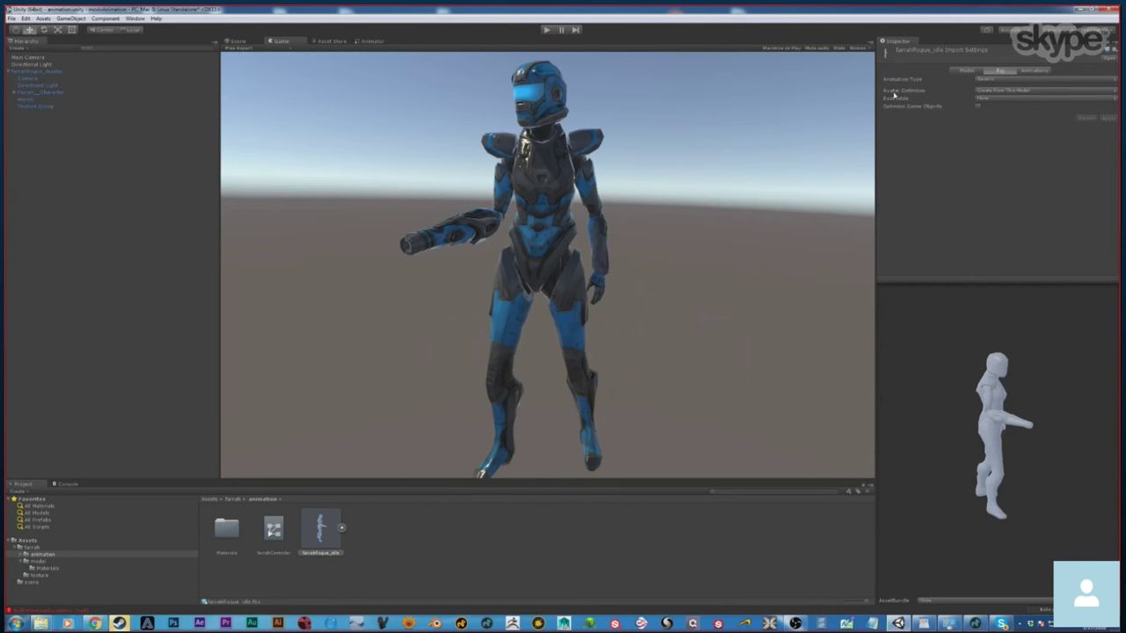
left_click(1015, 93)
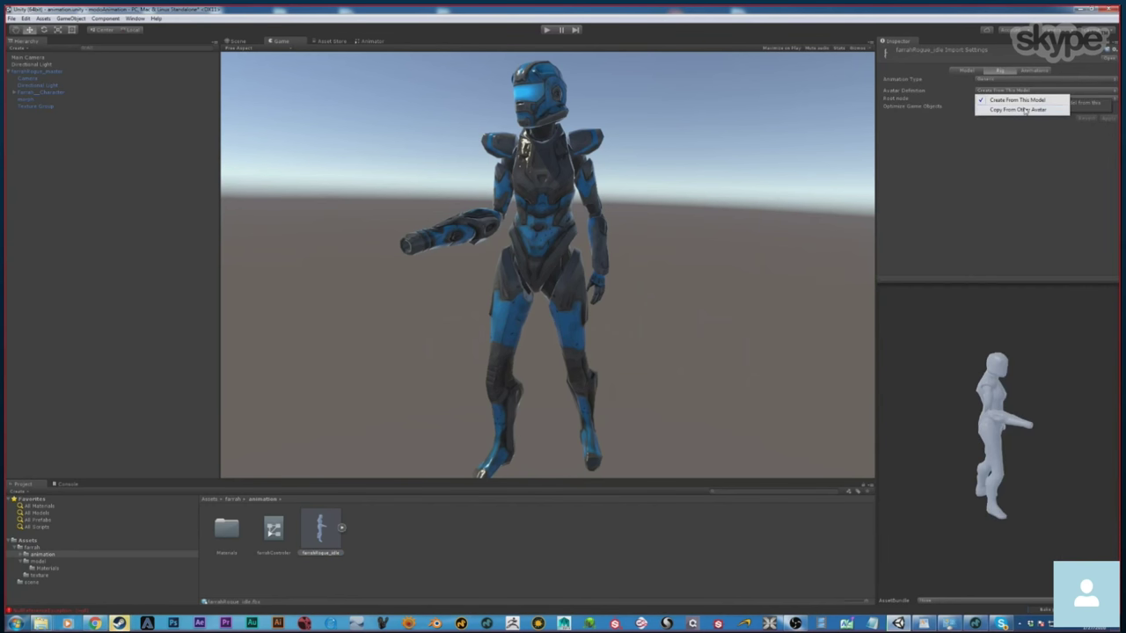
left_click(1020, 109)
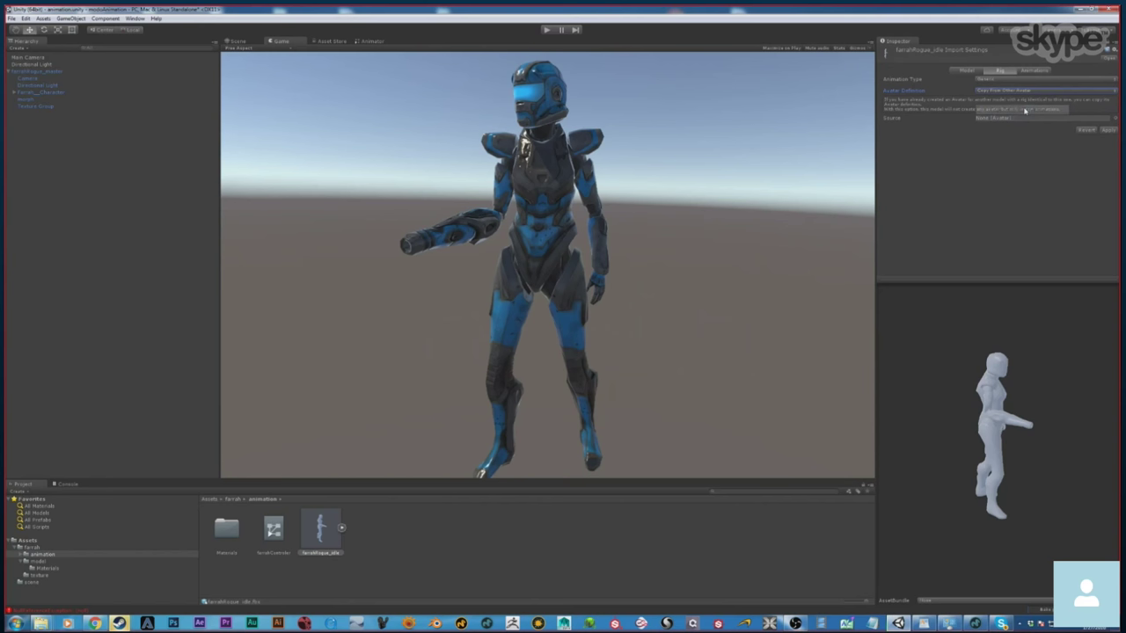
left_click(1112, 118)
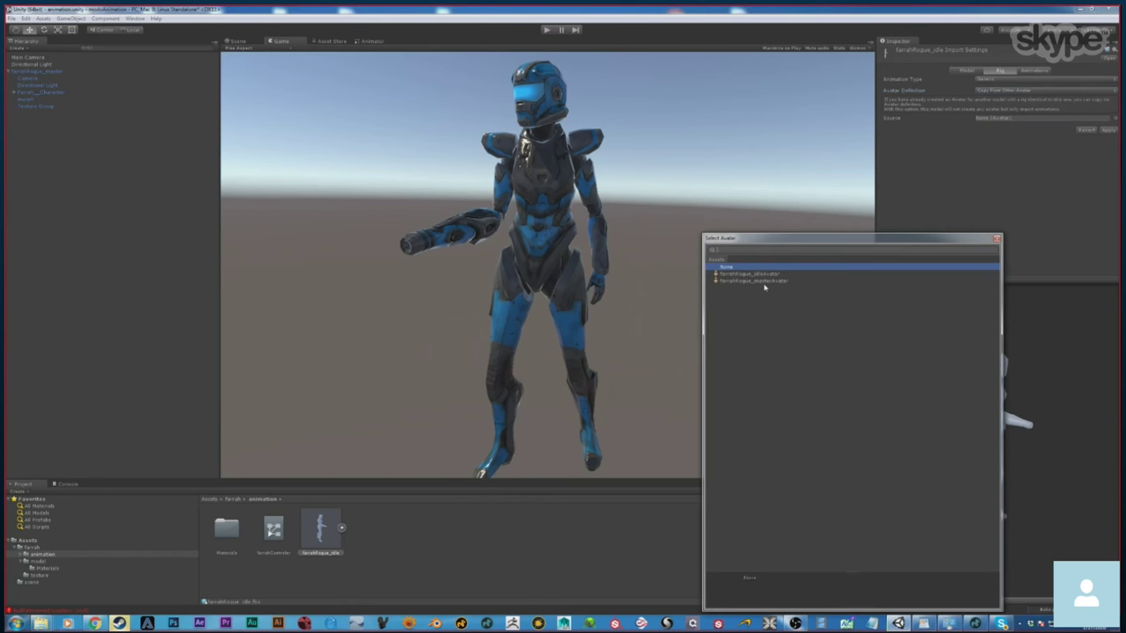
double_click(761, 282)
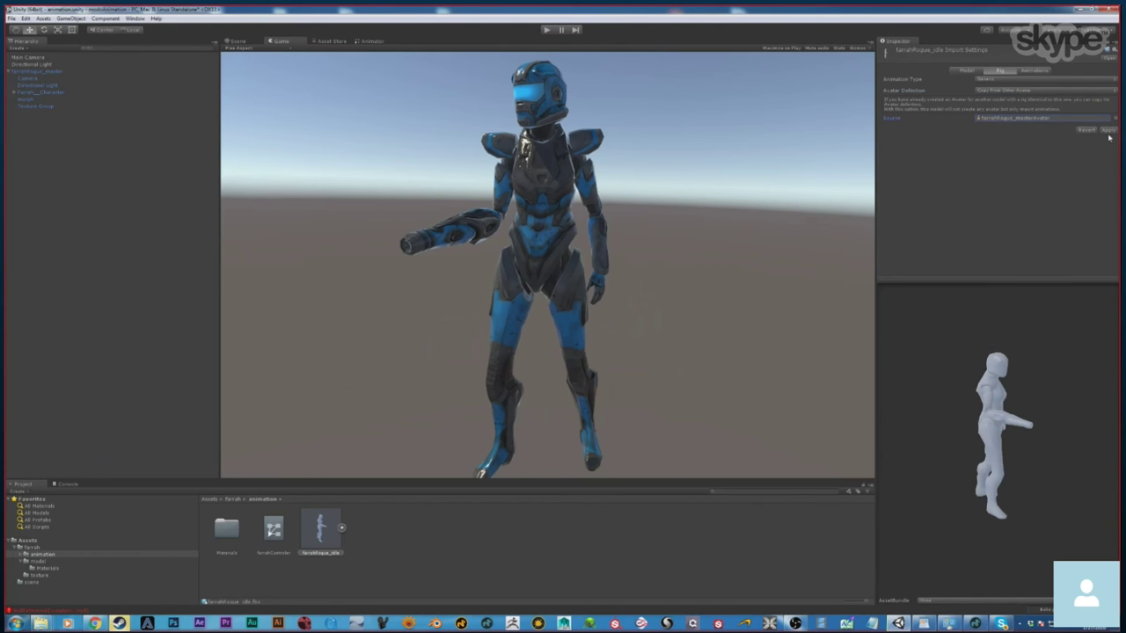
Expand farrahRogue_idle and select its Take 001 clip, applying the pending import settings.
left_click(341, 528)
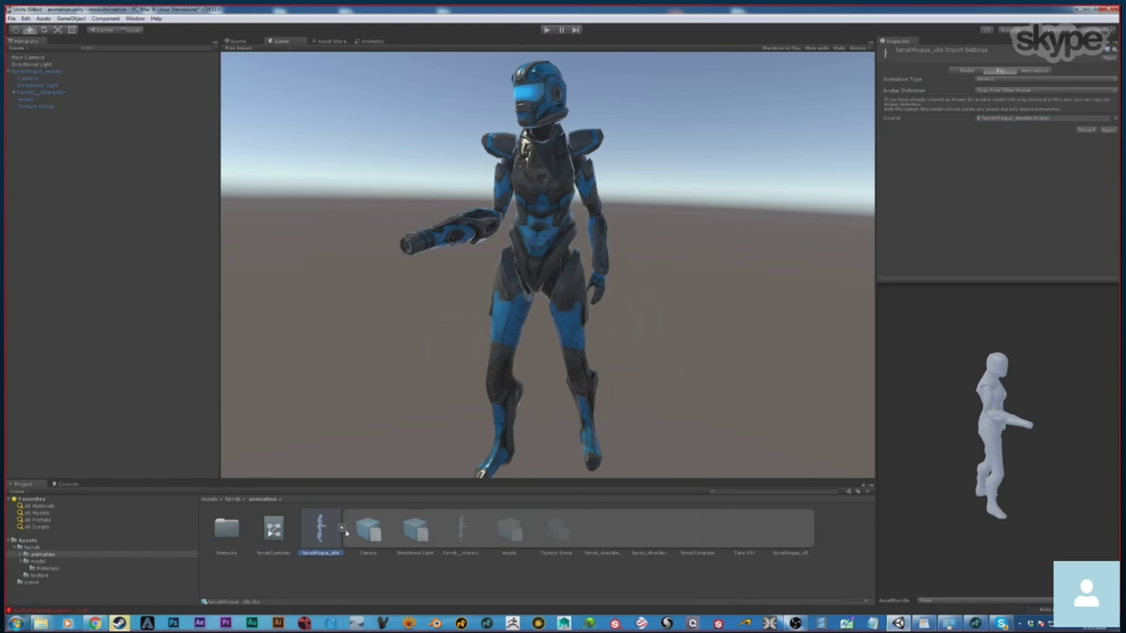
left_click(744, 531)
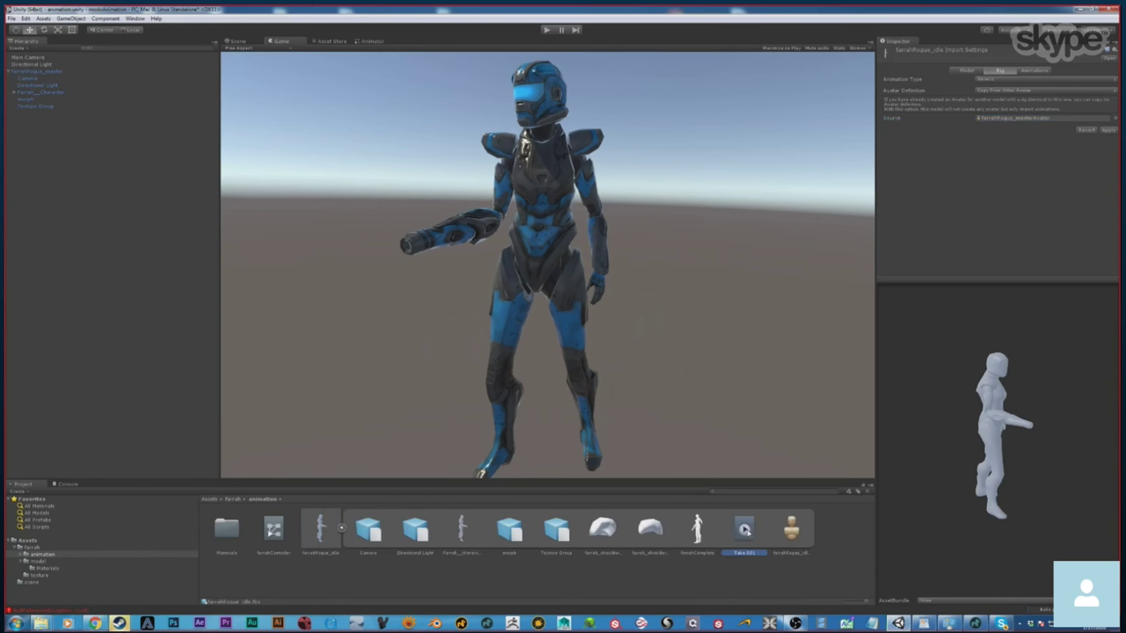
left_click(587, 331)
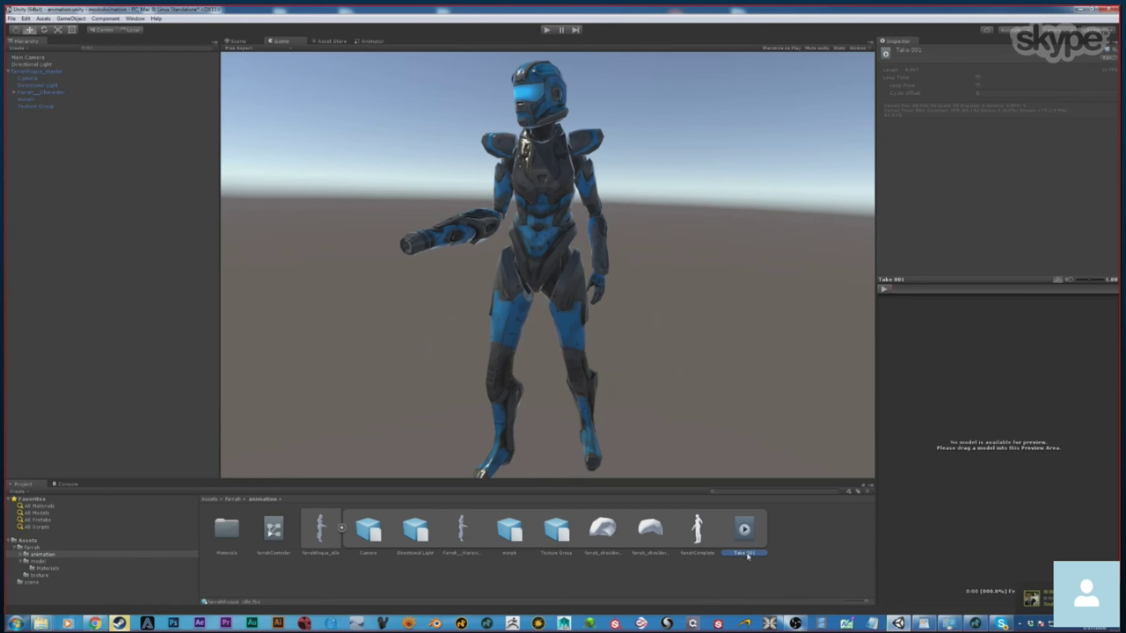
double_click(747, 555)
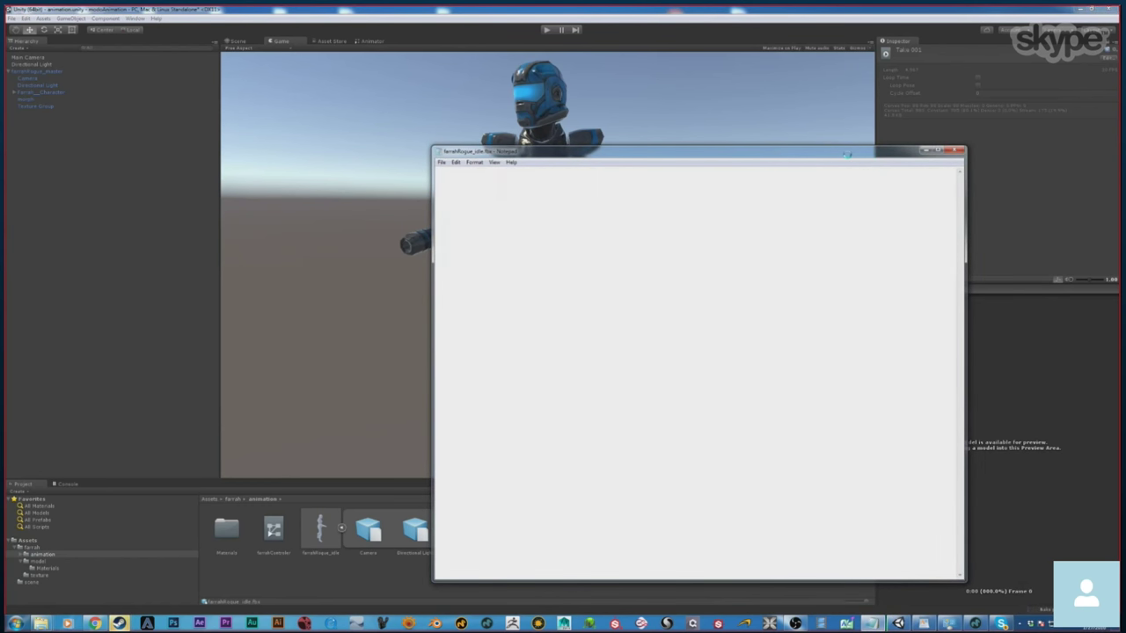
left_click(954, 151)
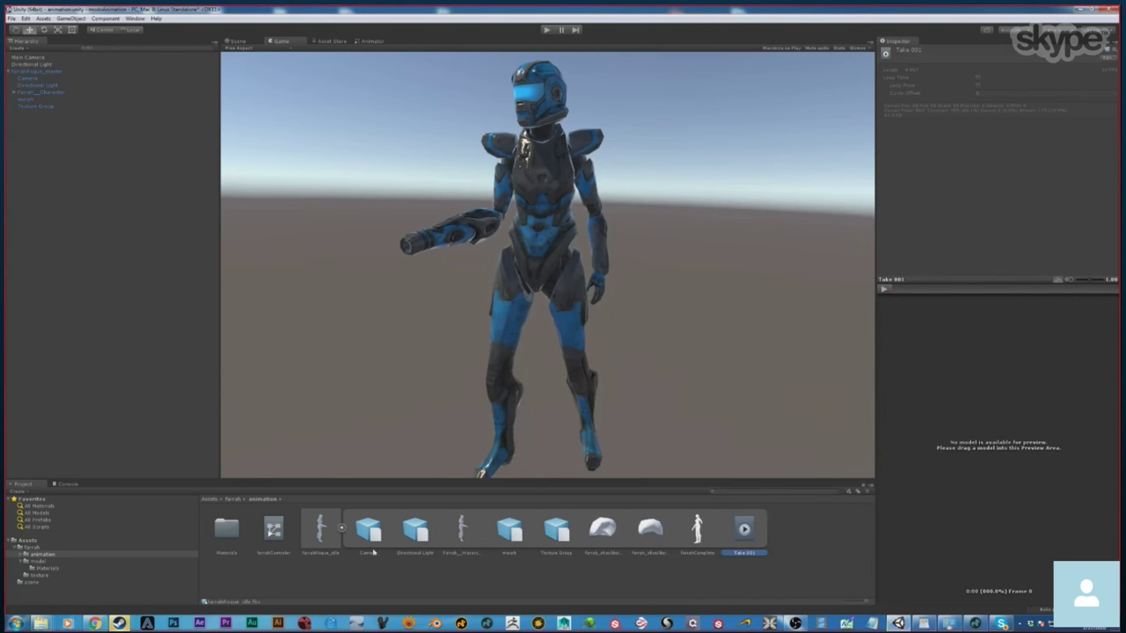
left_click(341, 528)
mouse_move(55, 626)
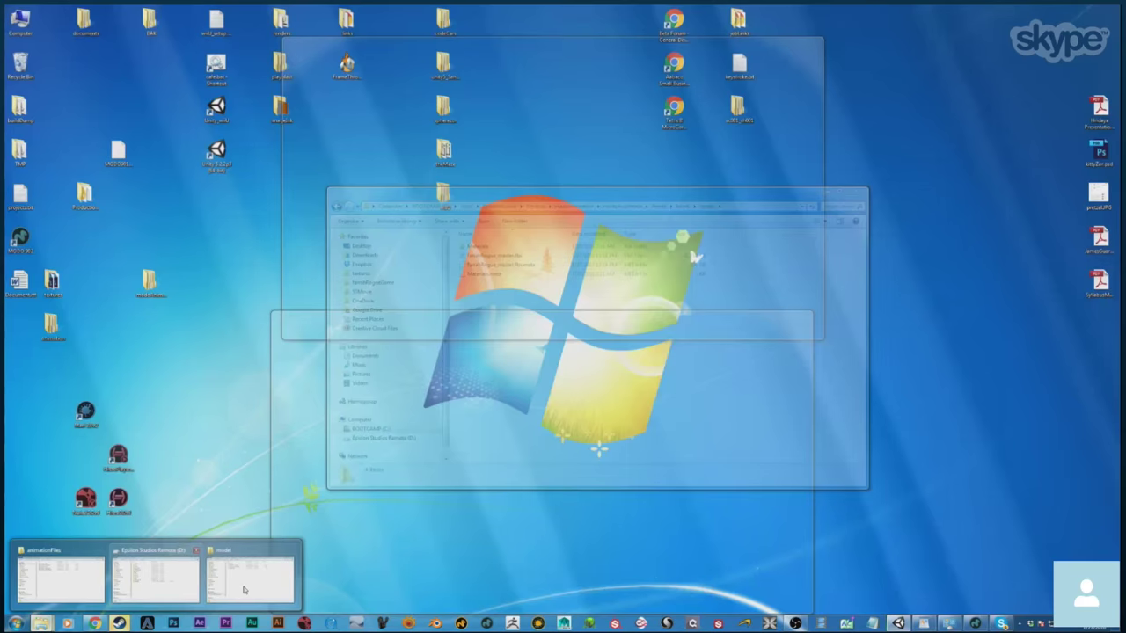
left_click(224, 593)
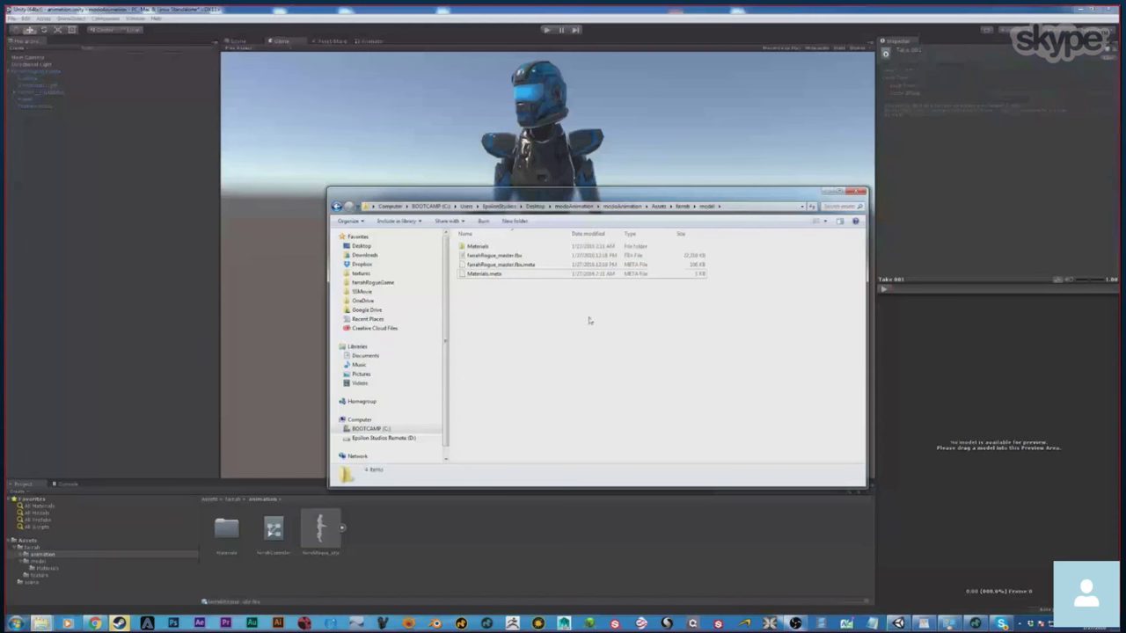
left_click(681, 207)
double_click(479, 246)
left_click(501, 276)
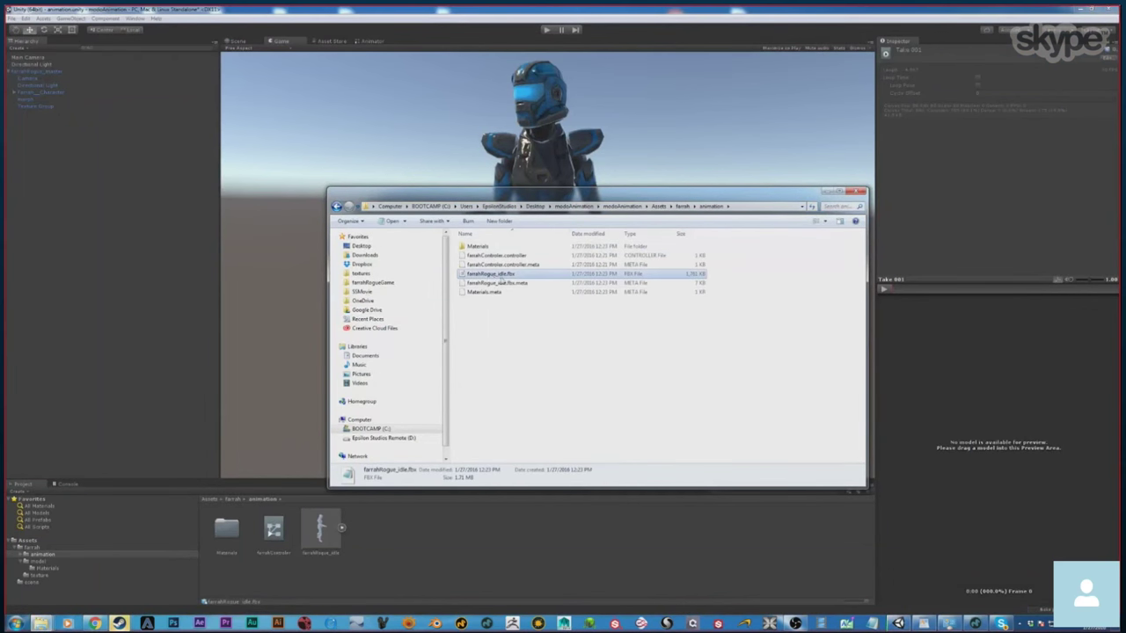
key("F2")
left_click(498, 274)
key("BackSpace")
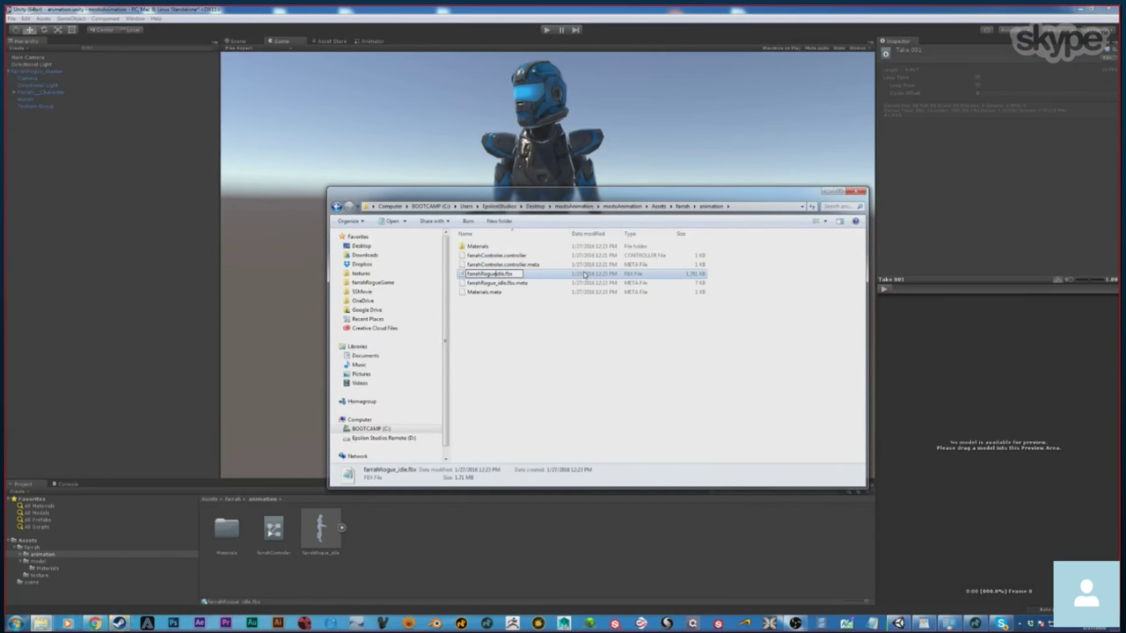
type("@")
key("Return")
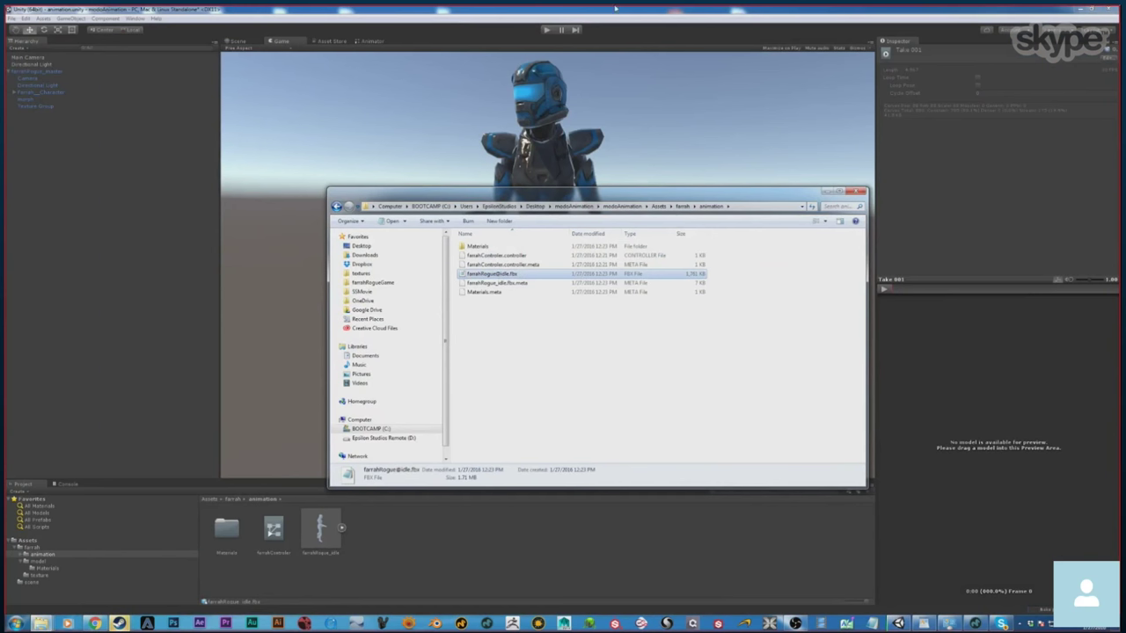
Return to Unity, expand the farrahRogue@idle model and inspect its idle clip and avatar.
left_click(350, 330)
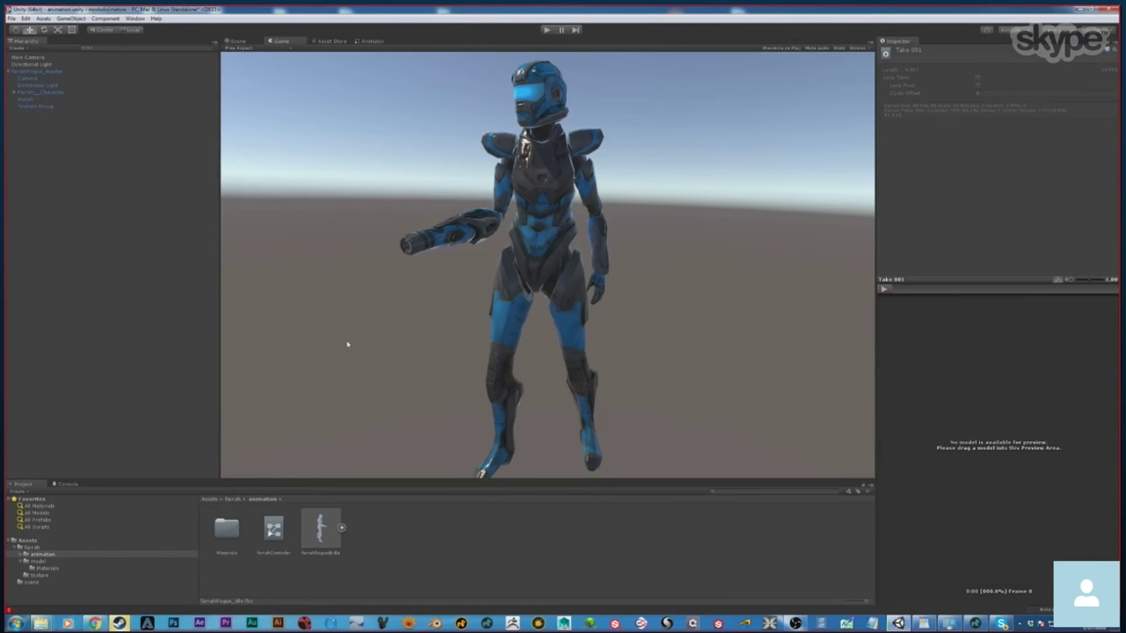
left_click(342, 529)
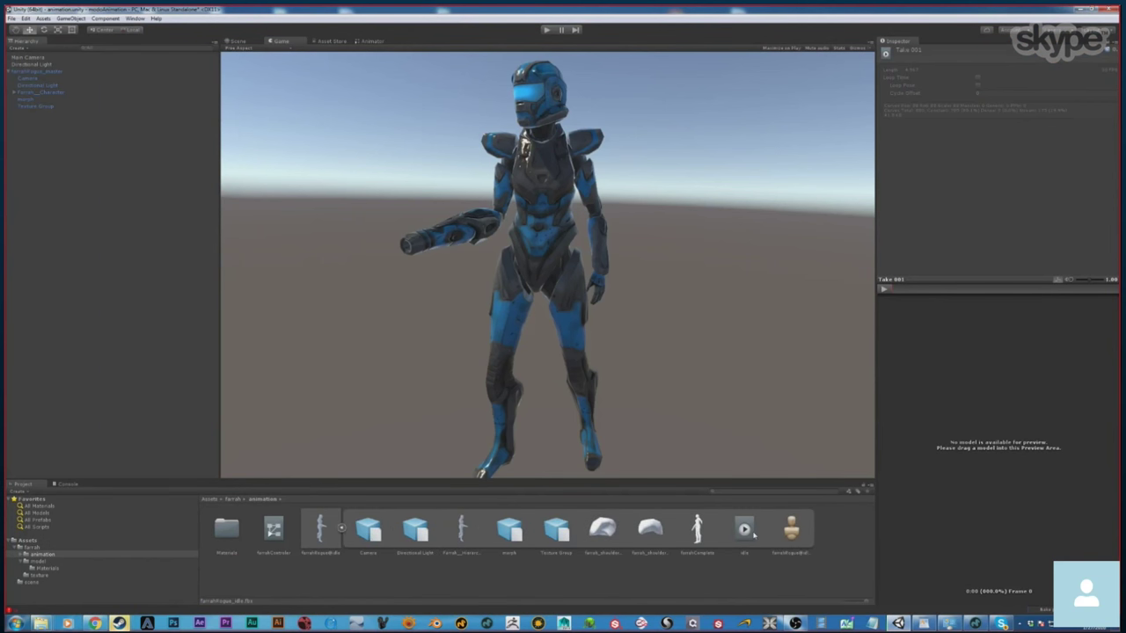
left_click(745, 529)
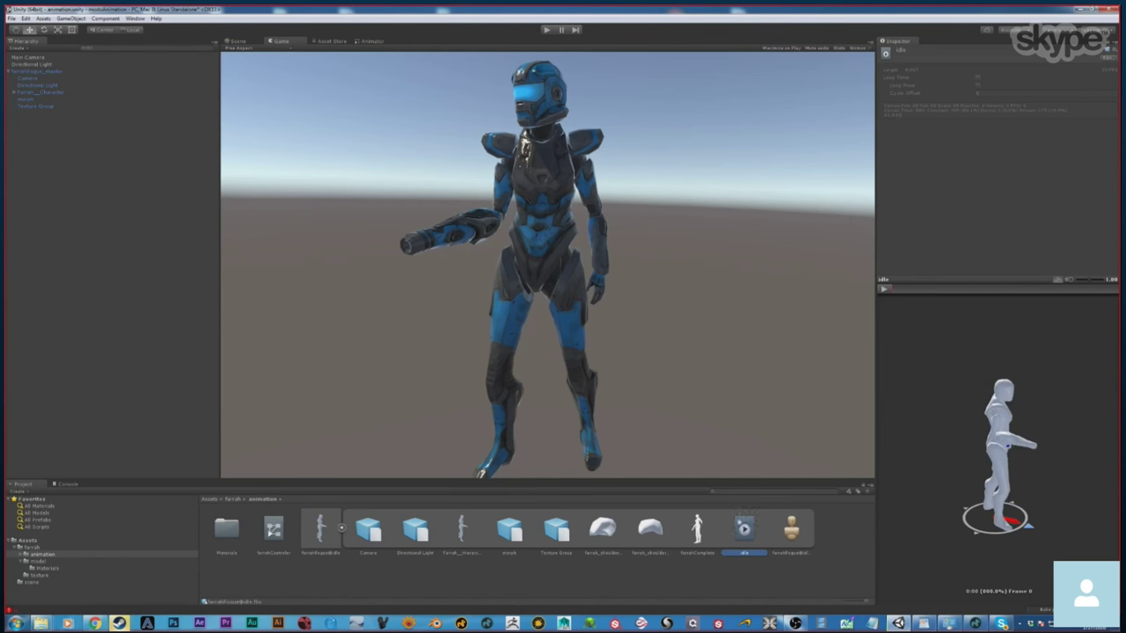
left_click(792, 530)
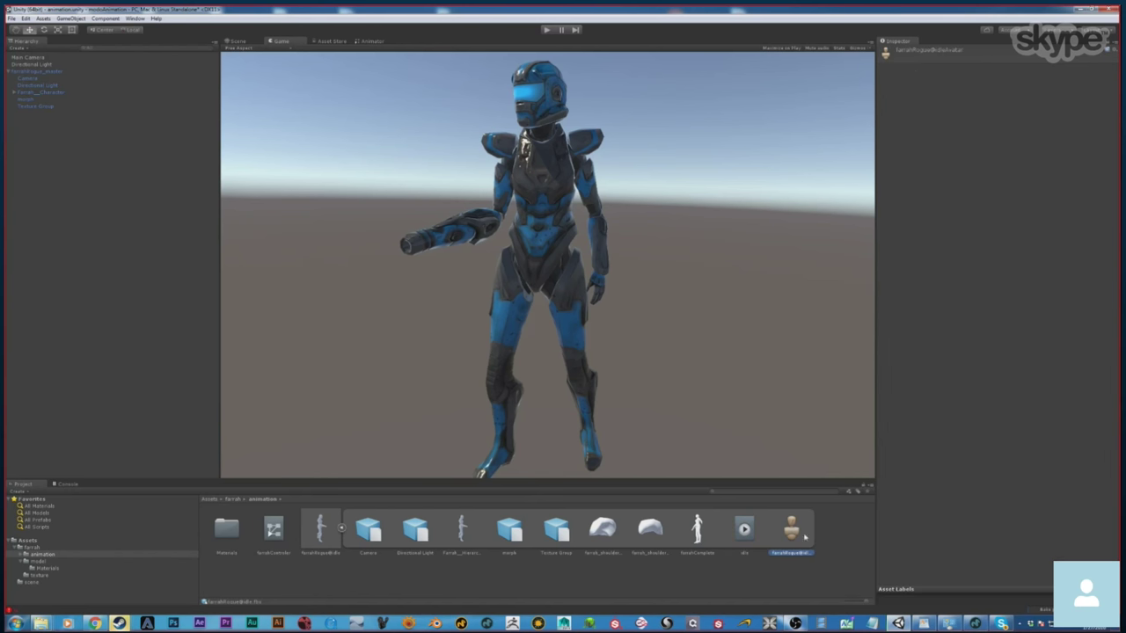
Set farrahRogue@idle's Avatar Definition to Copy From Other Avatar with farrahRogue_masterAvatar as the source, and apply it.
left_click(325, 530)
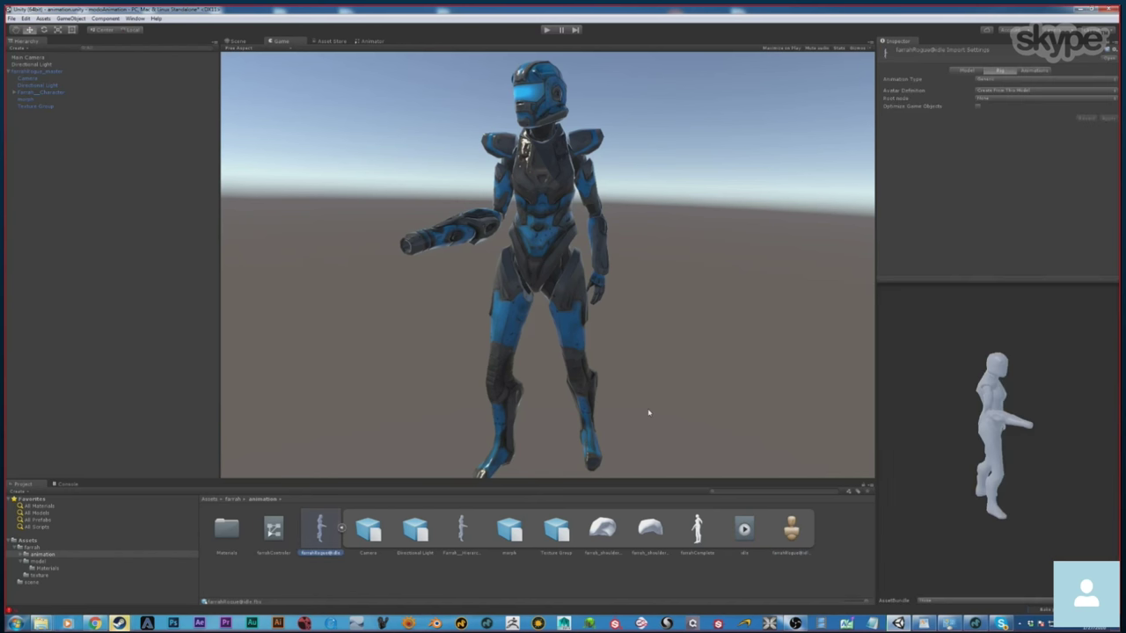
left_click(1023, 91)
left_click(1020, 107)
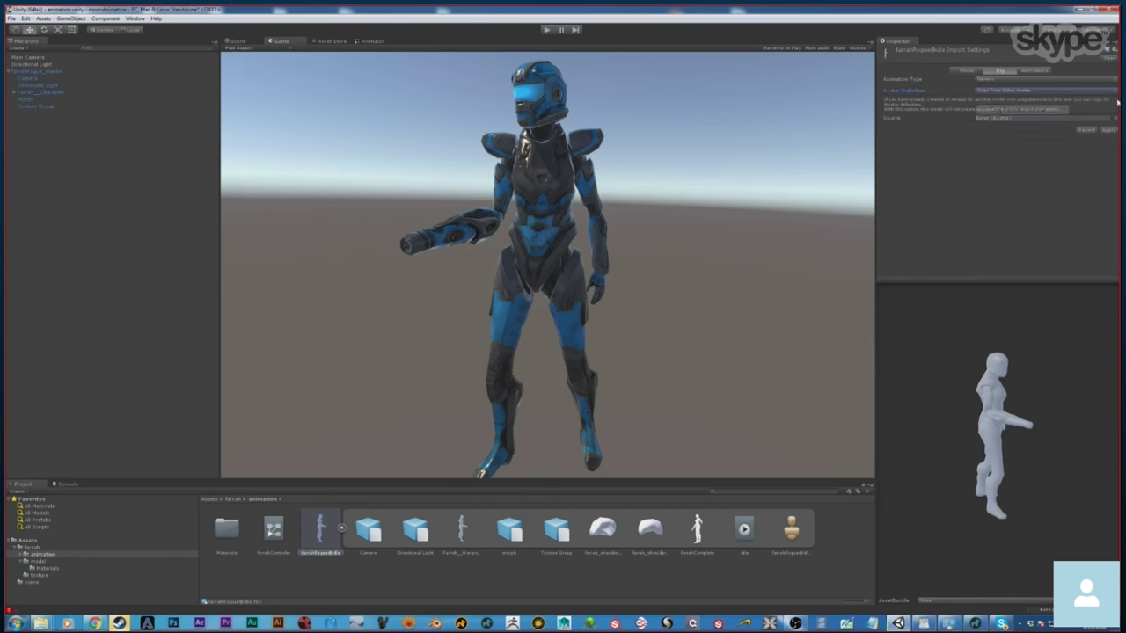
left_click(1112, 117)
double_click(753, 283)
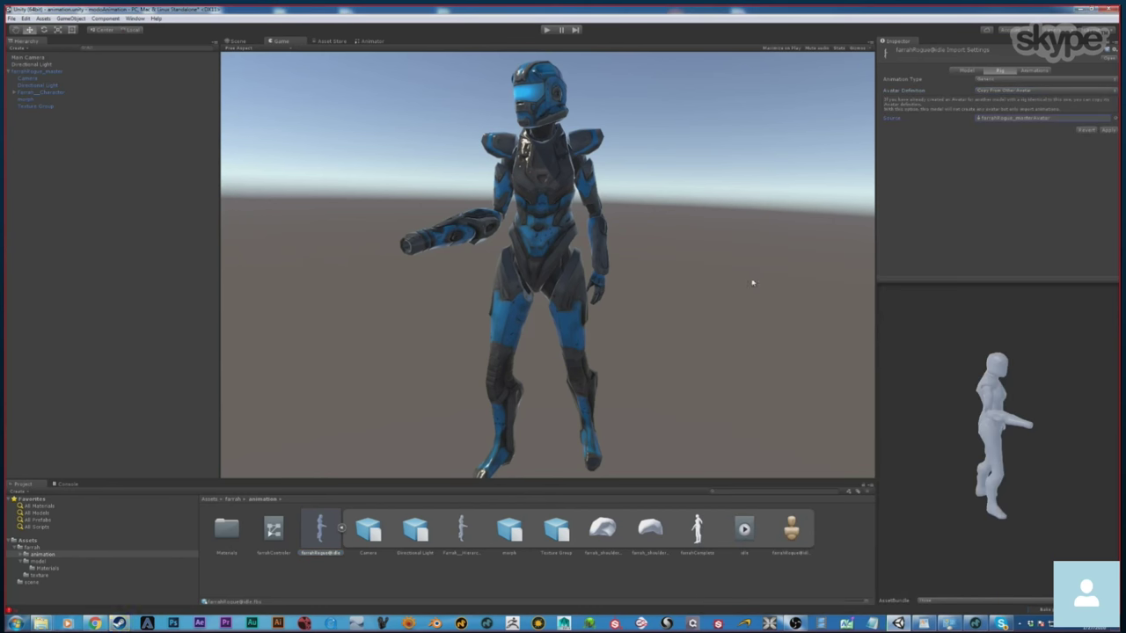
left_click(1108, 130)
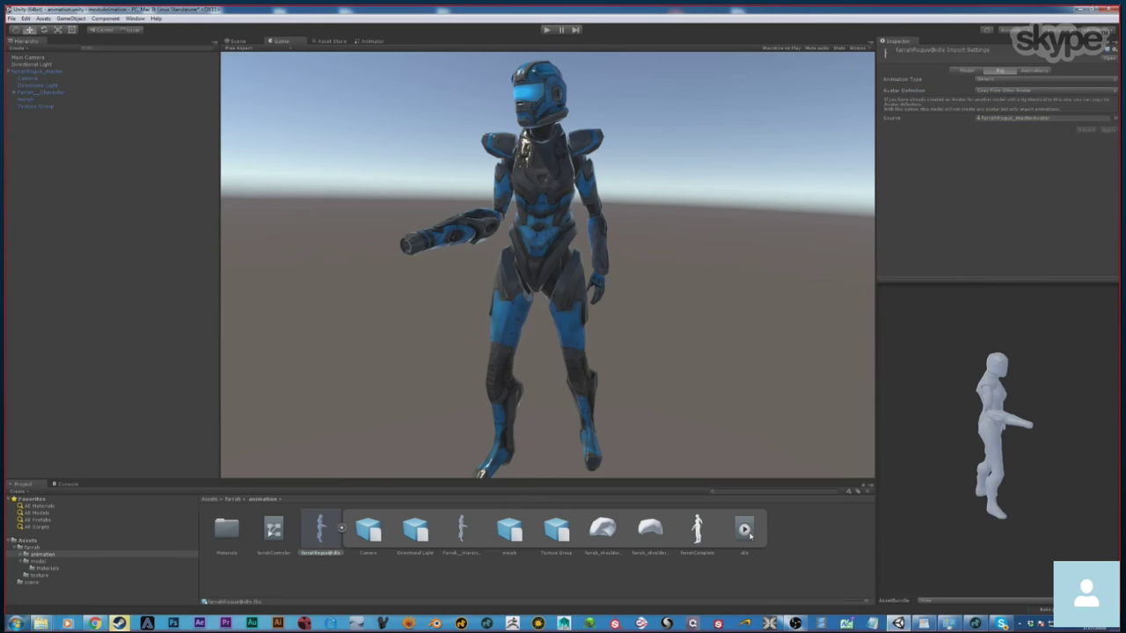
Add the idle clip as a state in the Animator's Base Layer and arrange it beneath the Entry node.
left_click(370, 41)
left_click_drag(744, 529, 560, 377)
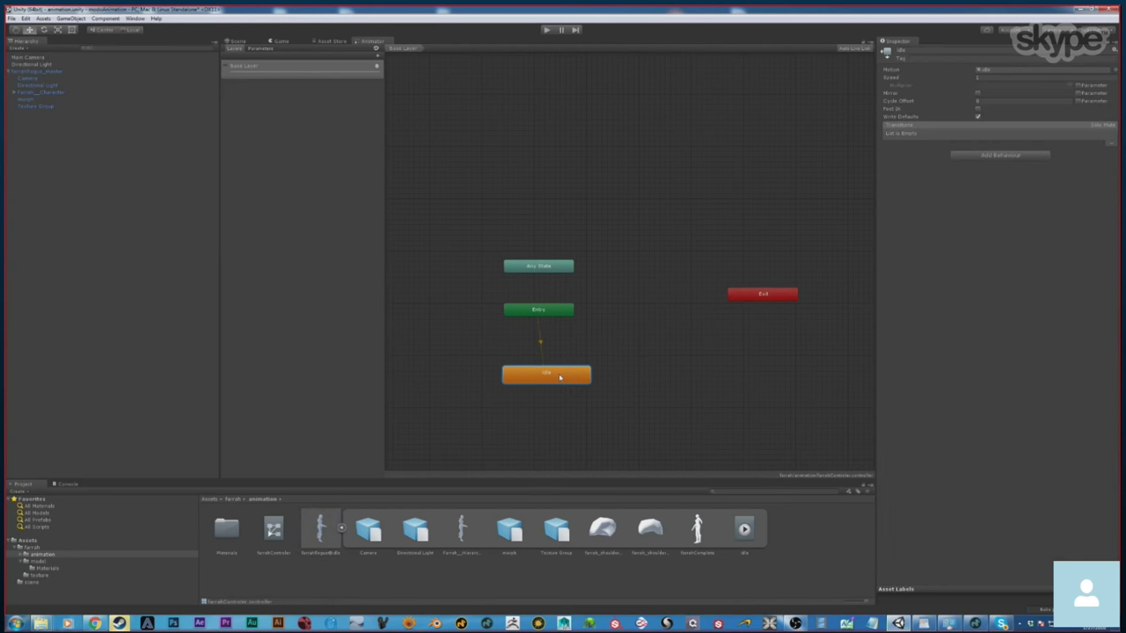
left_click(549, 310)
mouse_move(557, 308)
left_mouse_down()
mouse_move(573, 327)
mouse_move(557, 303)
left_mouse_up()
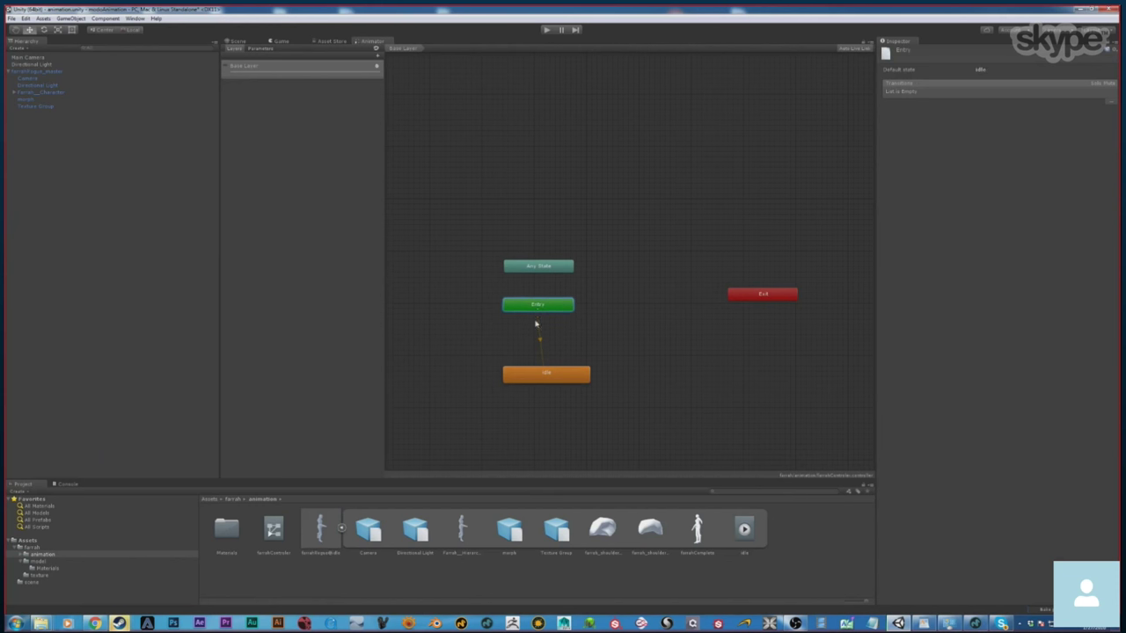
left_click(535, 323)
left_click(552, 376)
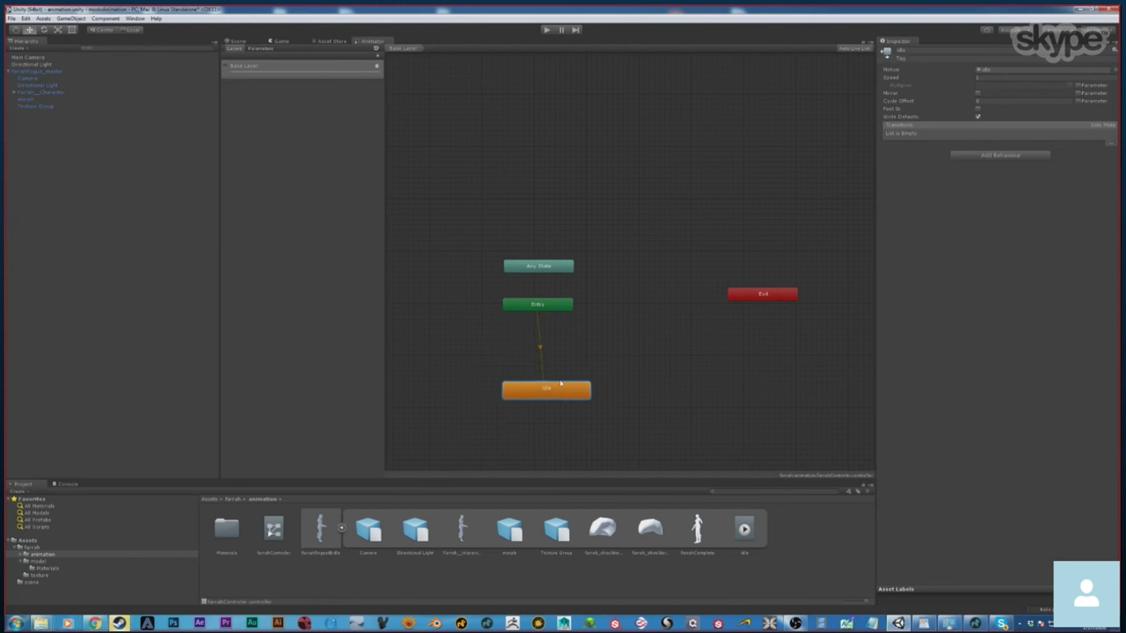
left_click_drag(552, 376, 546, 375)
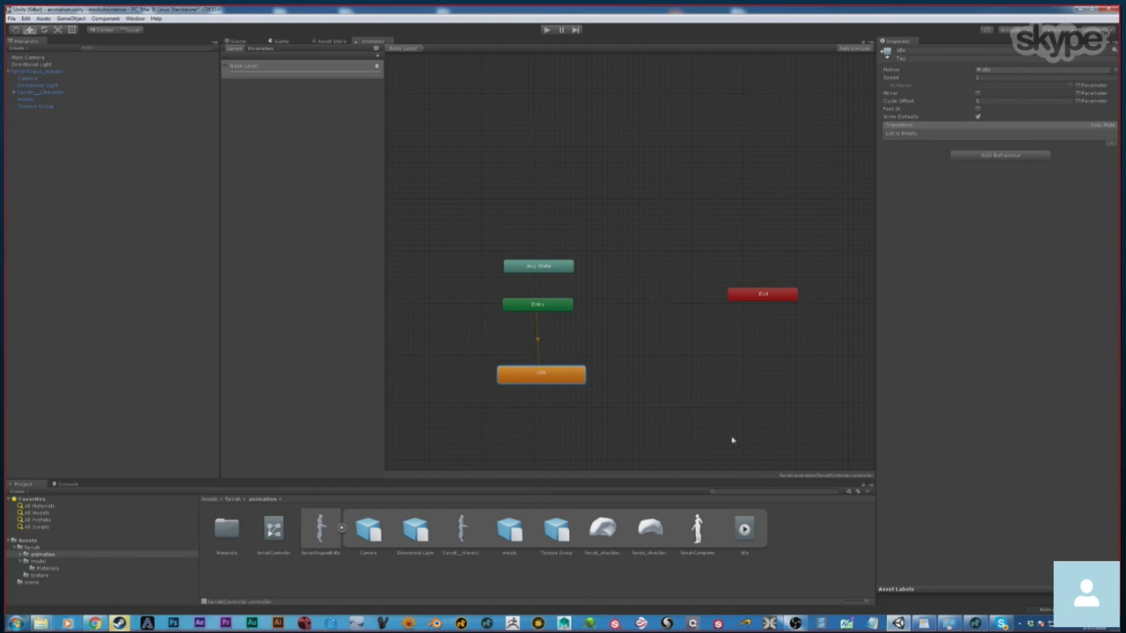
middle_click_drag(663, 352, 633, 254)
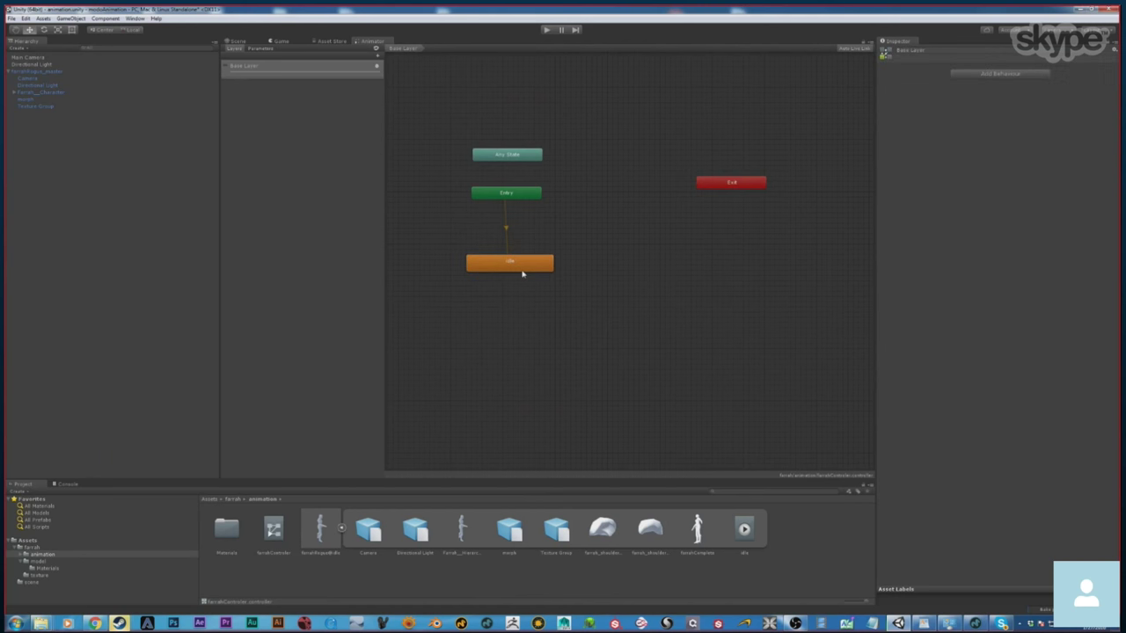
left_click_drag(522, 267, 522, 276)
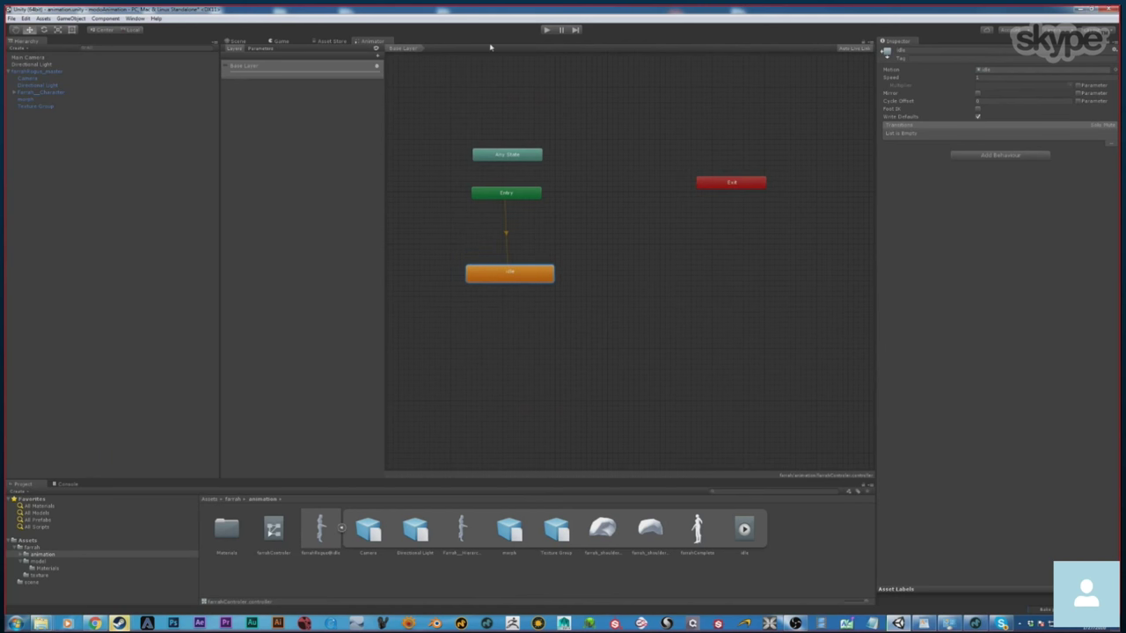
Run the scene in the Game view to check the character's idle animation, and stop playback.
left_click(279, 42)
left_click(545, 30)
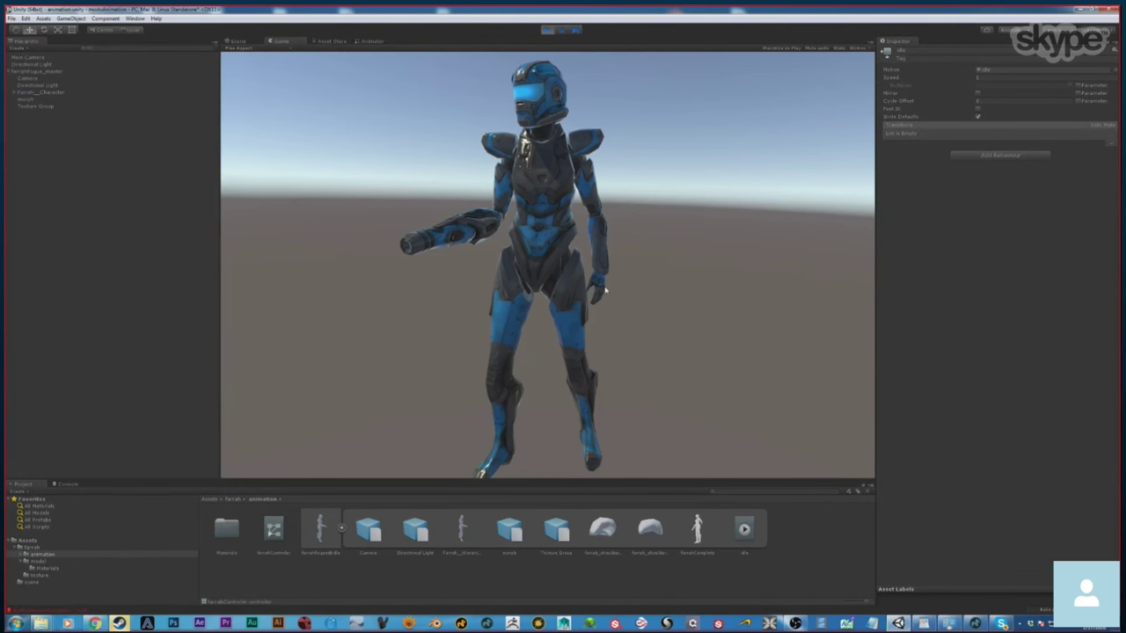
left_click(382, 43)
left_click(546, 29)
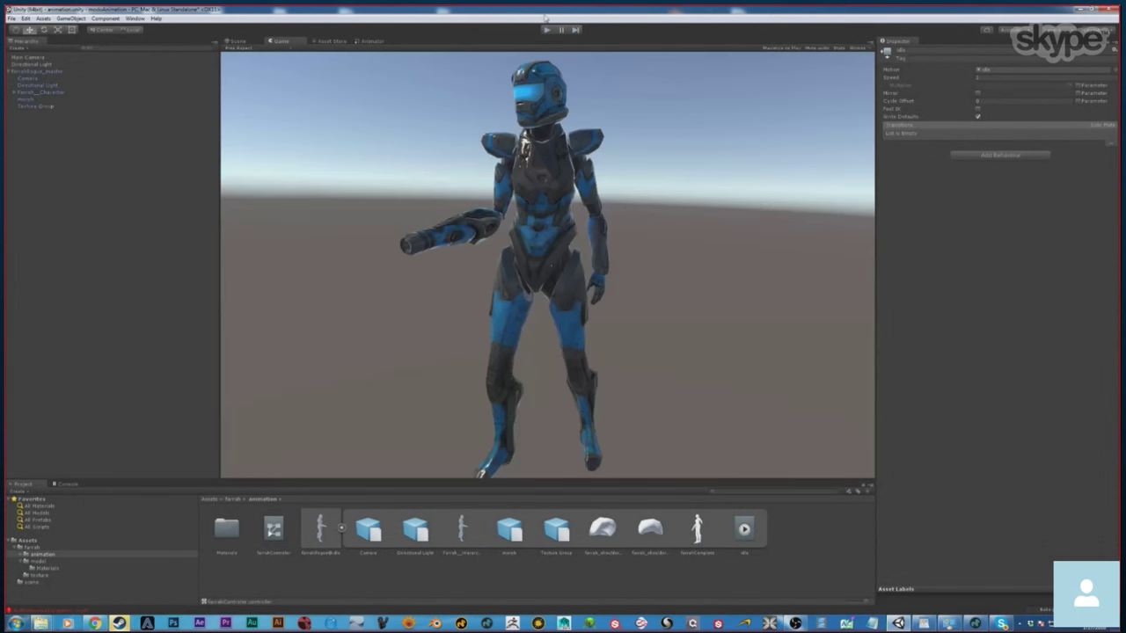
Play the scene again, watch the idle state in the Animator with farrahRogue_master selected, and stop playback.
left_click(546, 30)
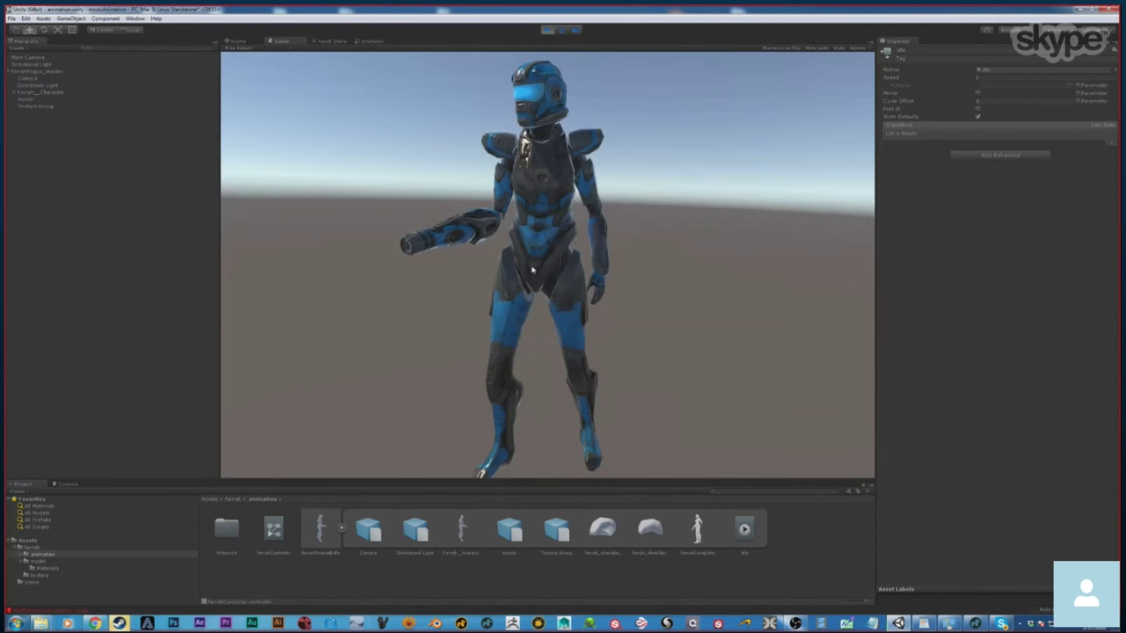
left_click(375, 41)
left_click_drag(531, 274, 551, 290)
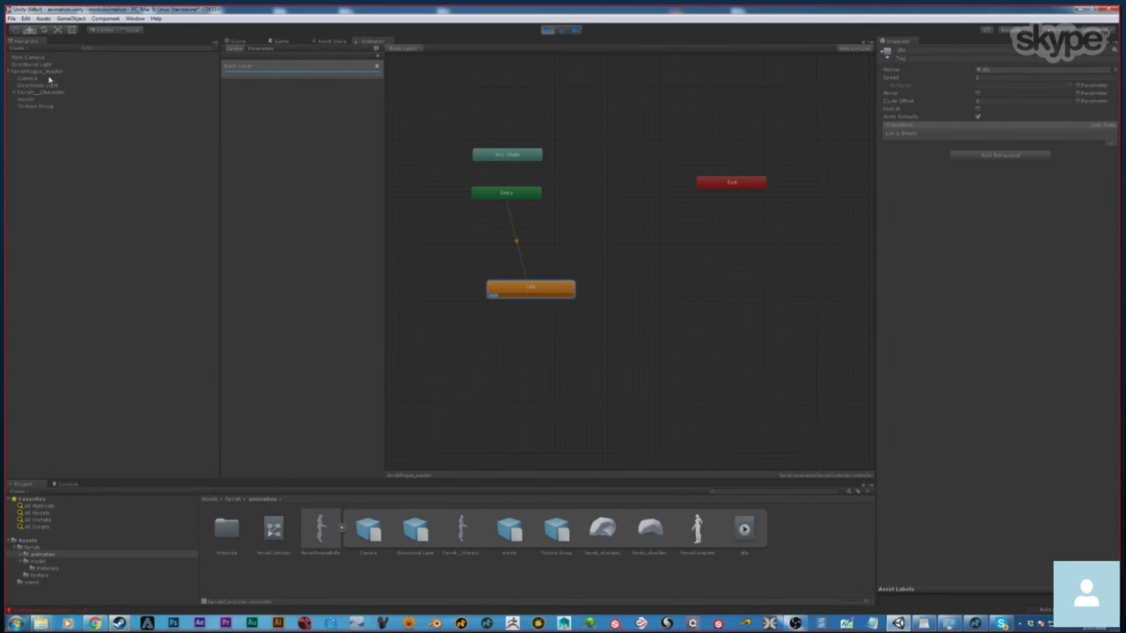
left_click(45, 73)
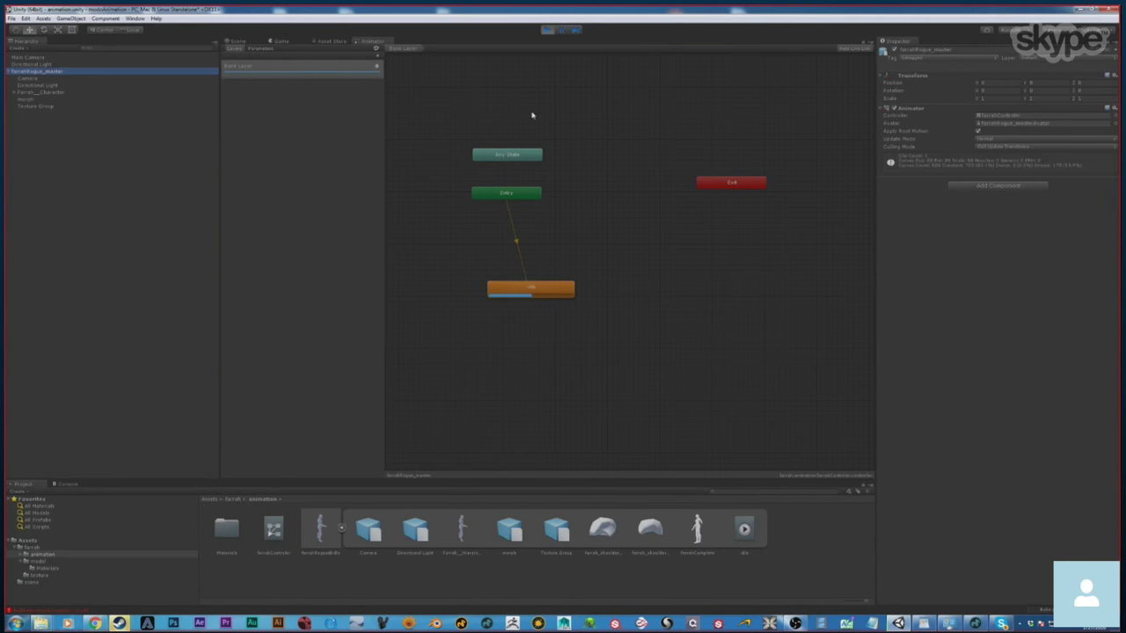
left_click(551, 31)
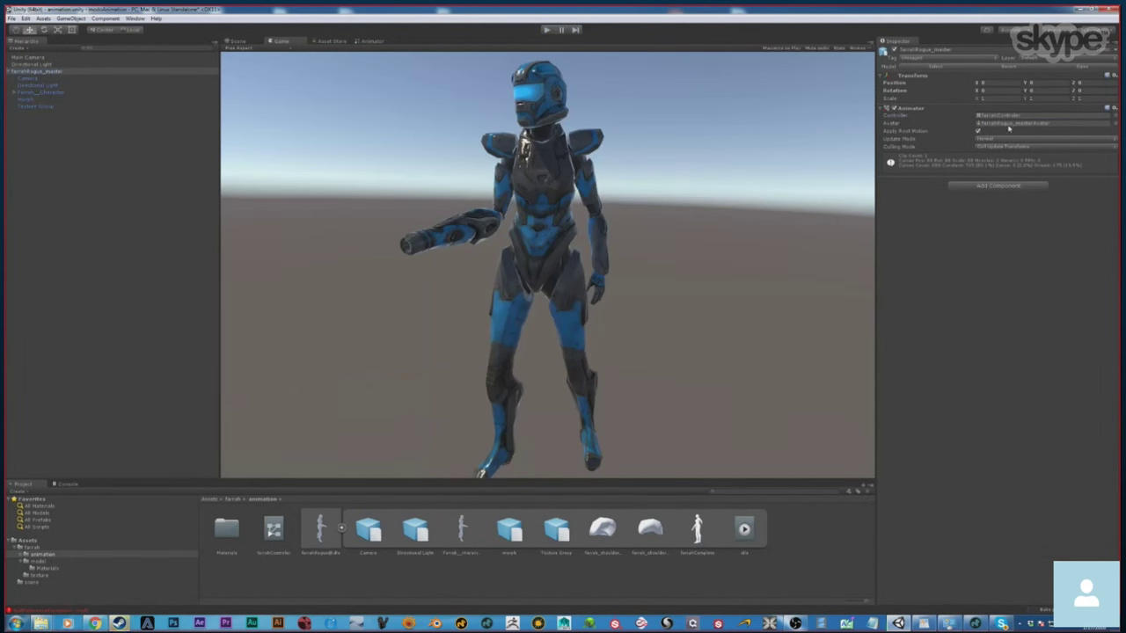
Locate the avatar assigned to farrahRogue_master in the model folder, and inspect the idle clip in the animation folder.
left_click(1009, 124)
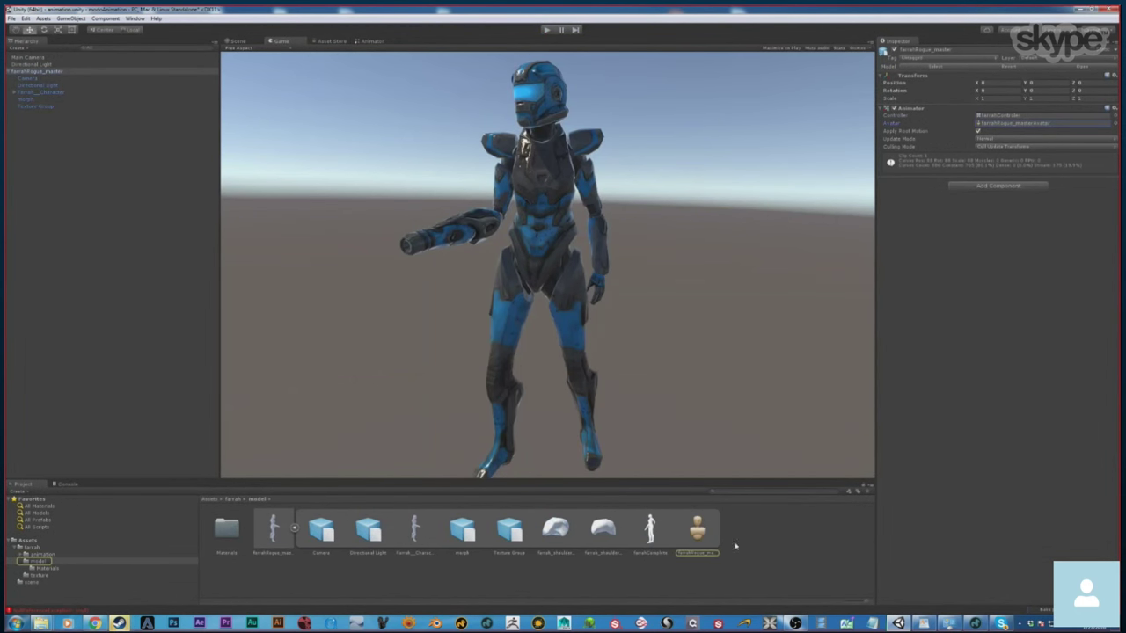
left_click(696, 530)
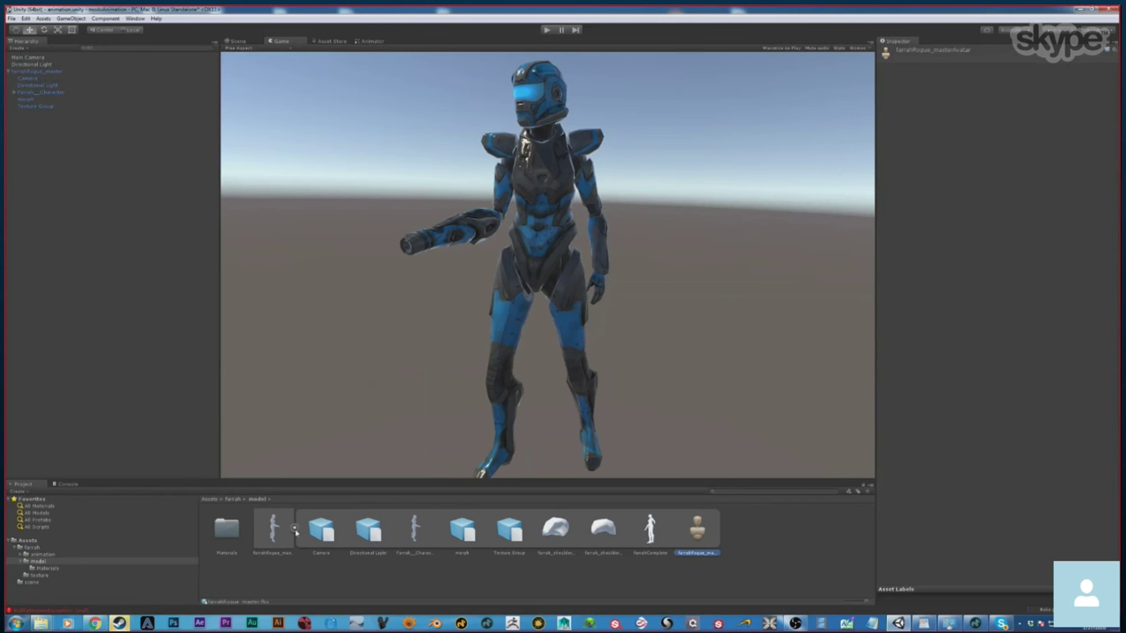
left_click(295, 530)
left_click(234, 499)
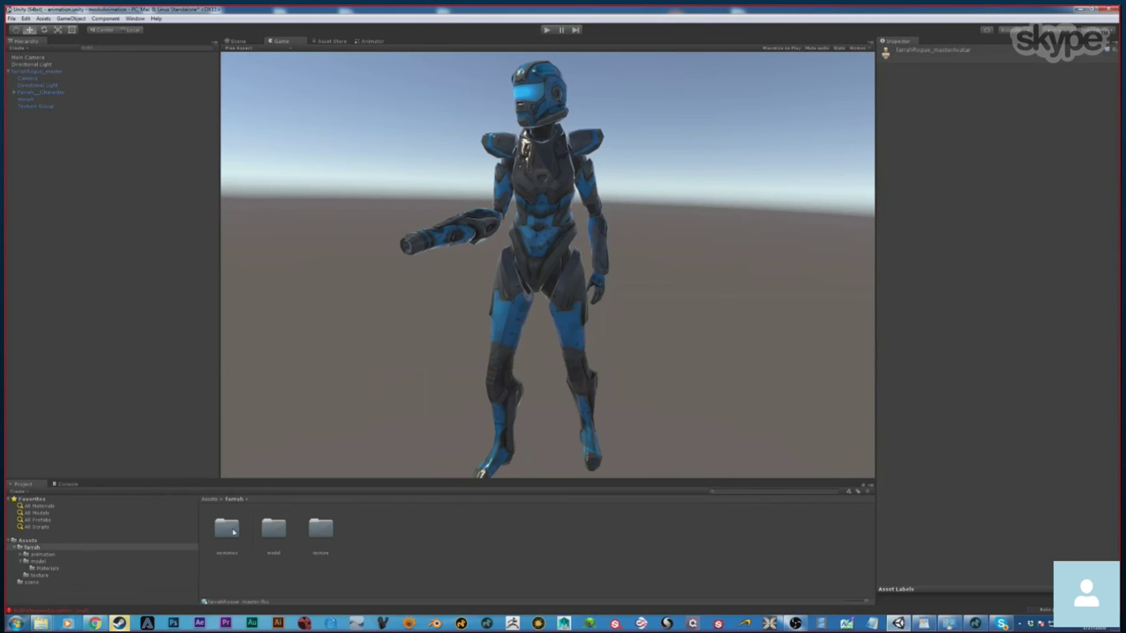
double_click(234, 531)
left_click(744, 529)
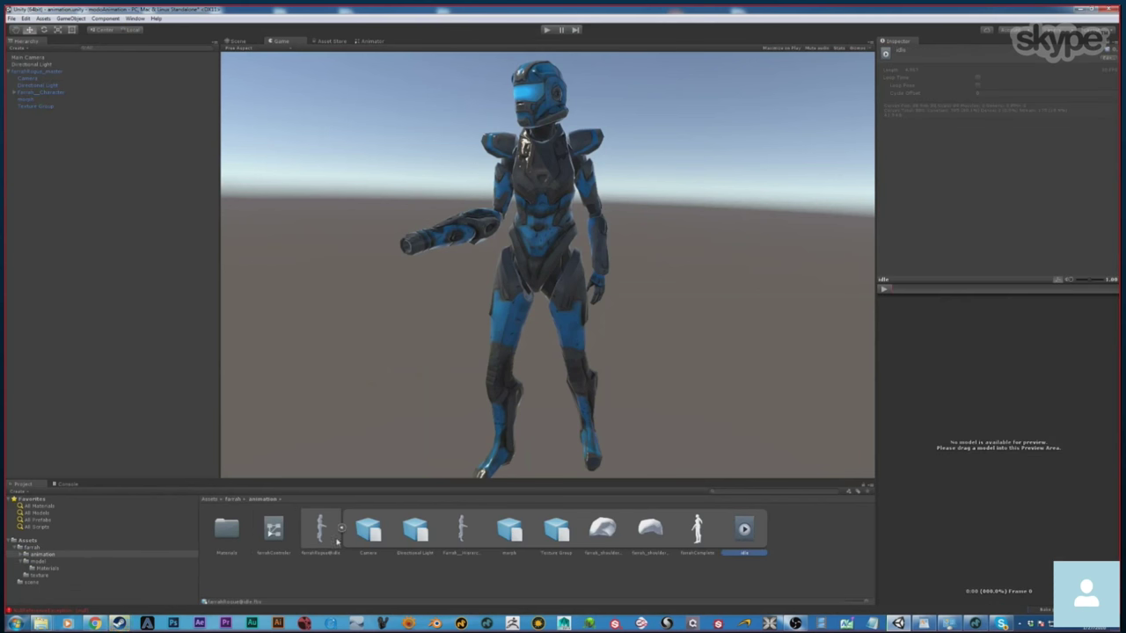
Delete the idle state from the Animator's Base Layer and add the idle clip again as a new state.
left_click(369, 41)
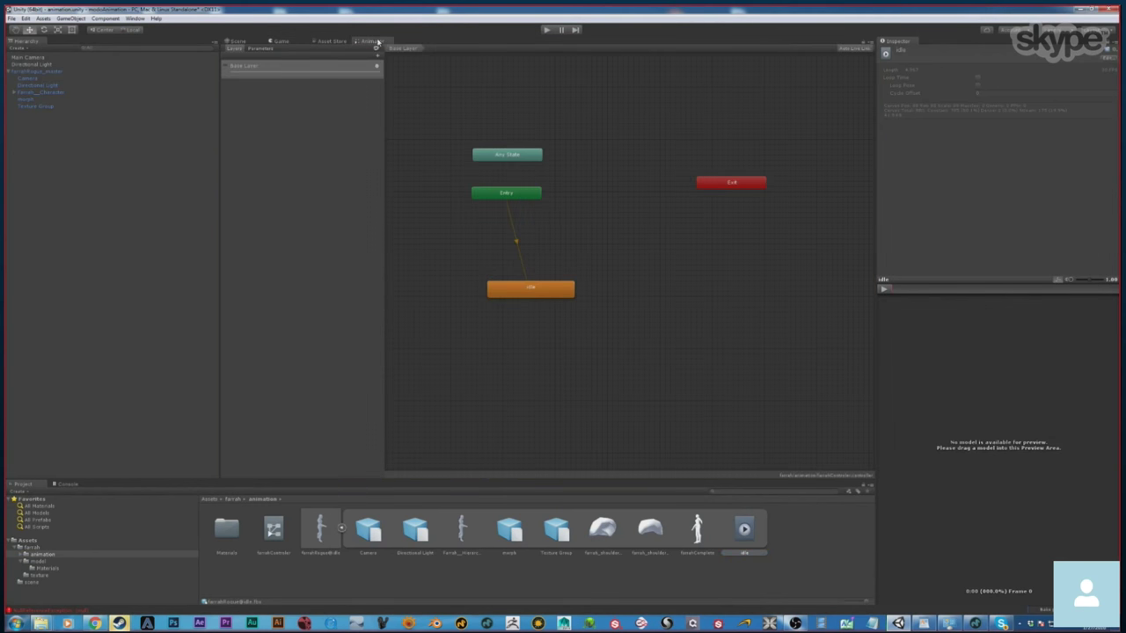
left_click(530, 290)
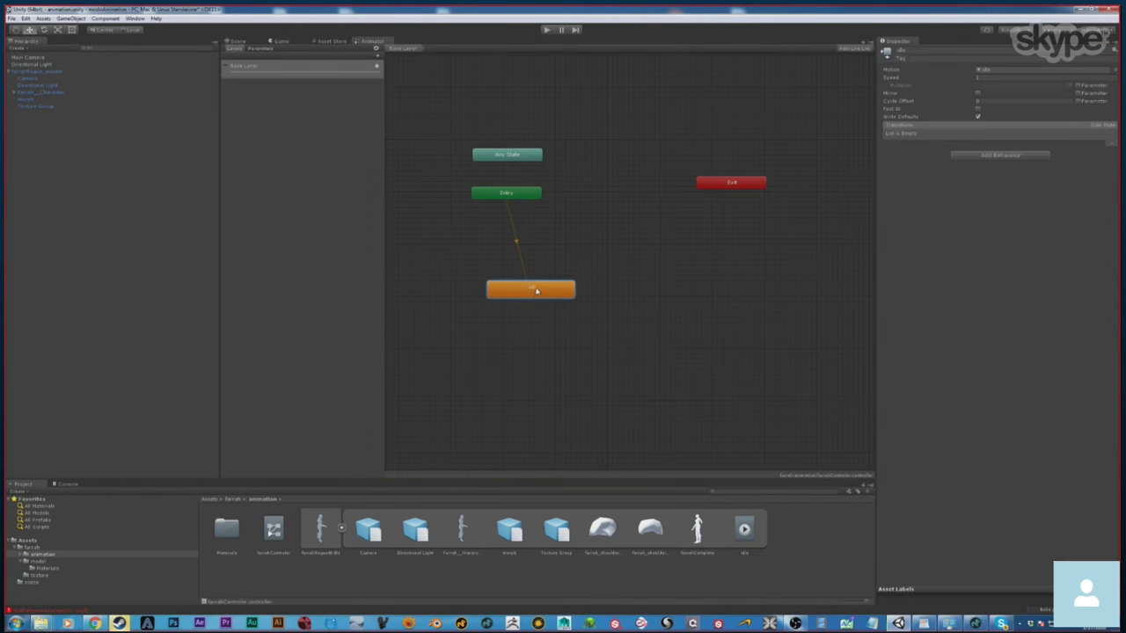
right_click(534, 292)
left_click(561, 334)
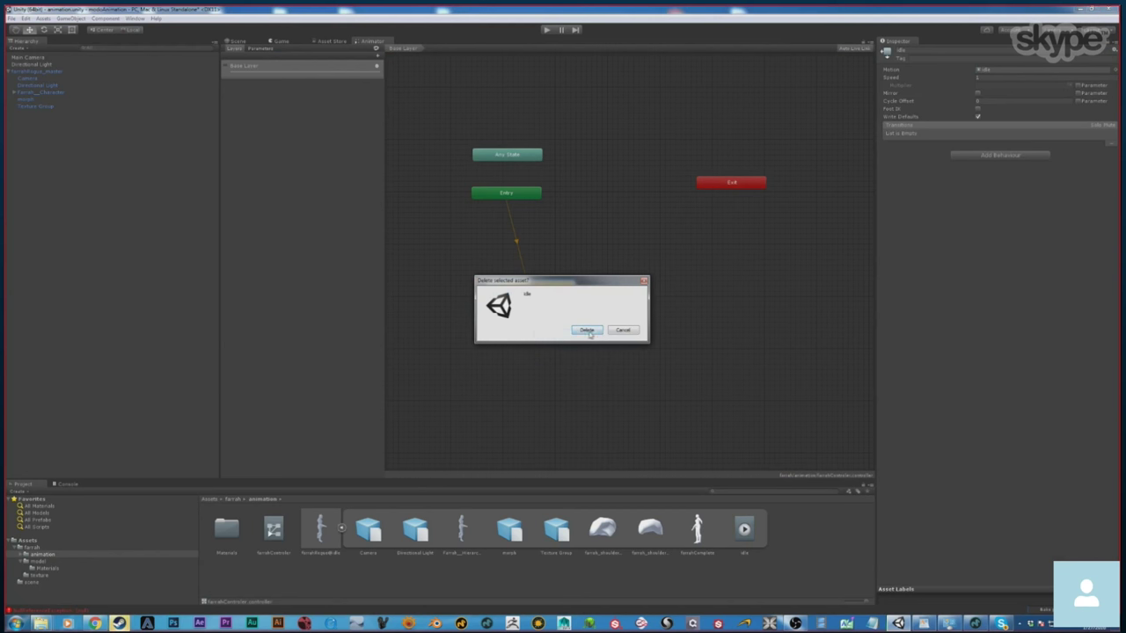
left_click(589, 333)
left_click_drag(743, 528, 520, 309)
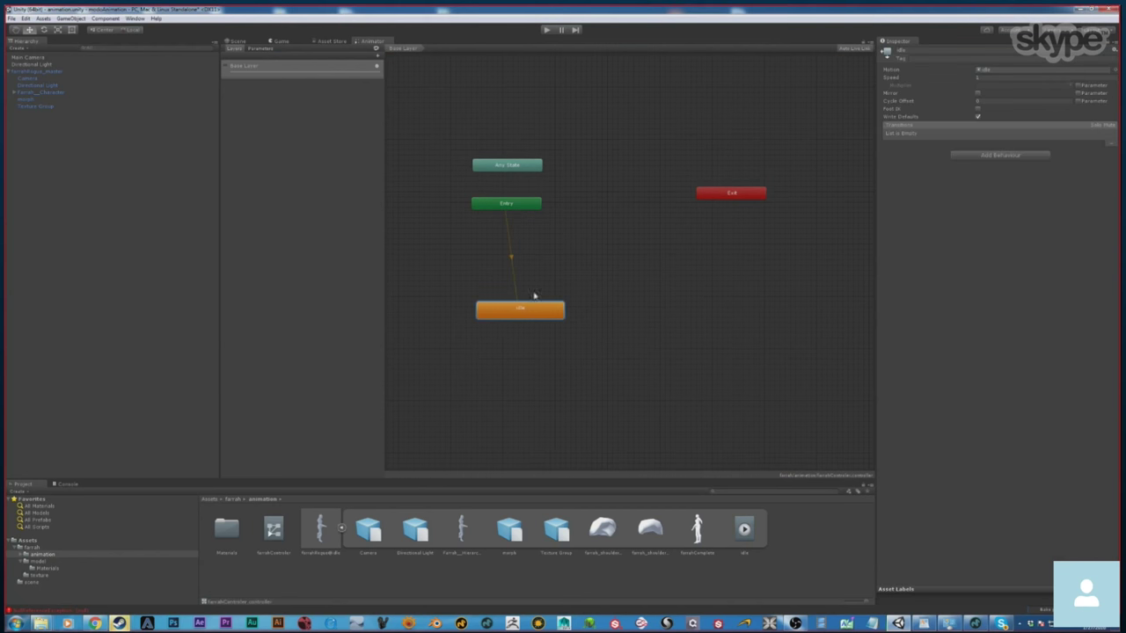
Play the scene in the Game view to test the re-added idle state.
left_click(279, 41)
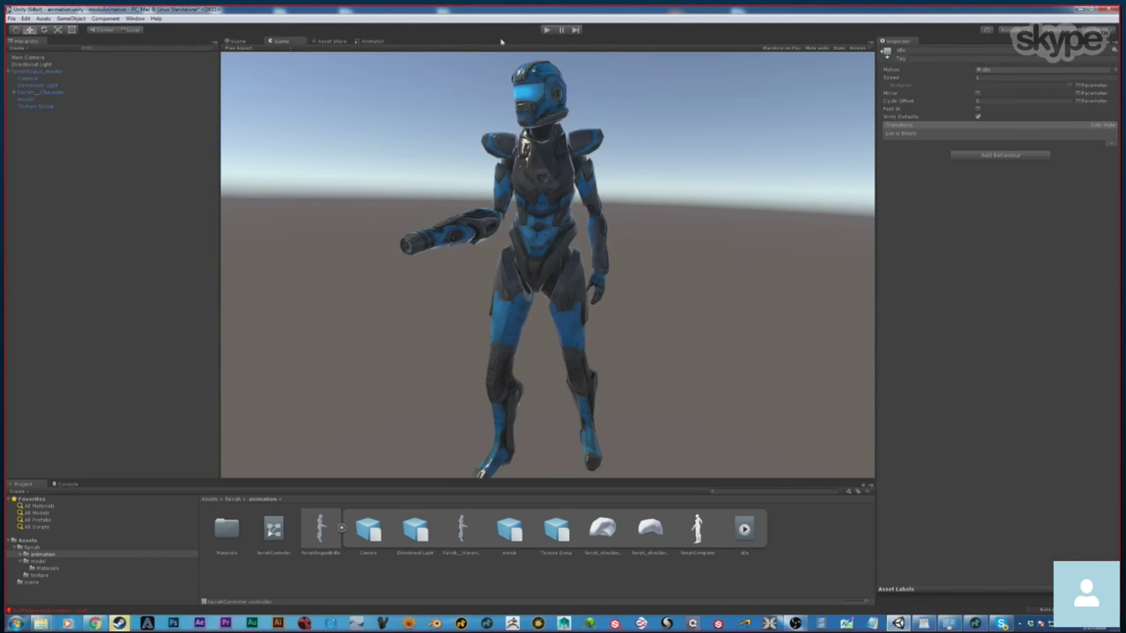
left_click(546, 30)
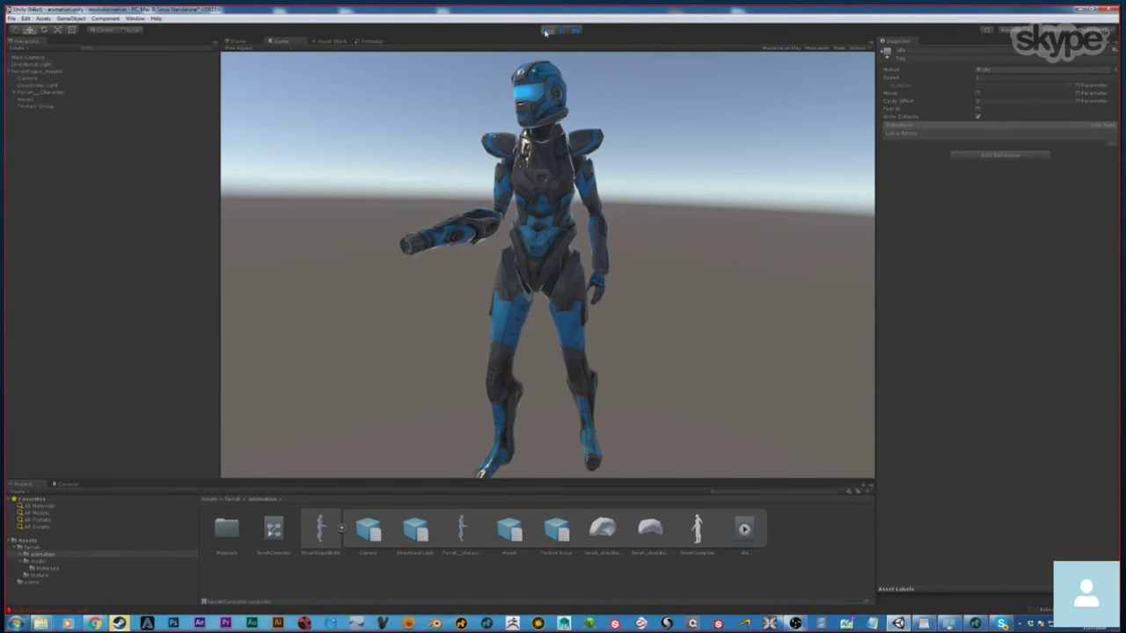
Stop playback and inspect the controller and avatar assigned to the Animator component of farrahRogue_master.
left_click(546, 29)
left_click(40, 70)
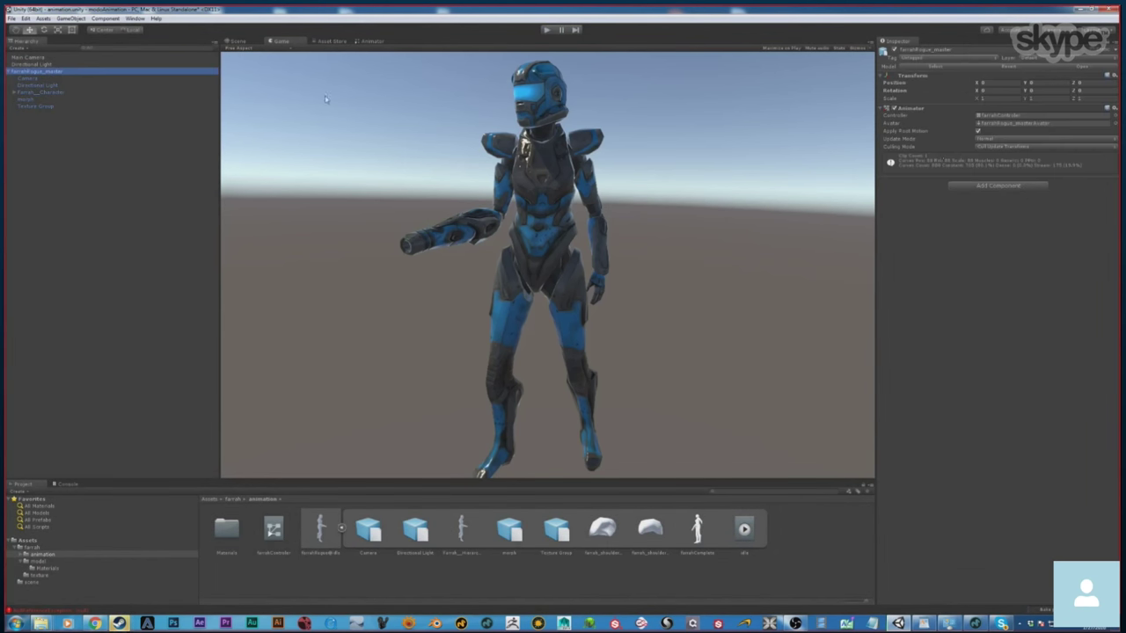
left_click(893, 107)
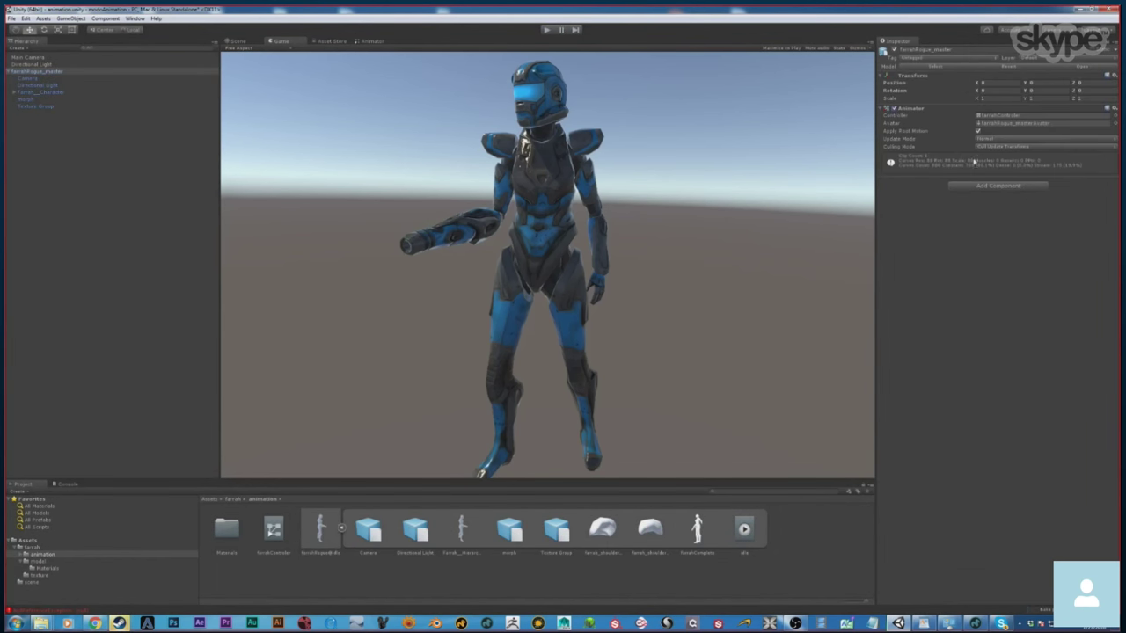
left_click(233, 499)
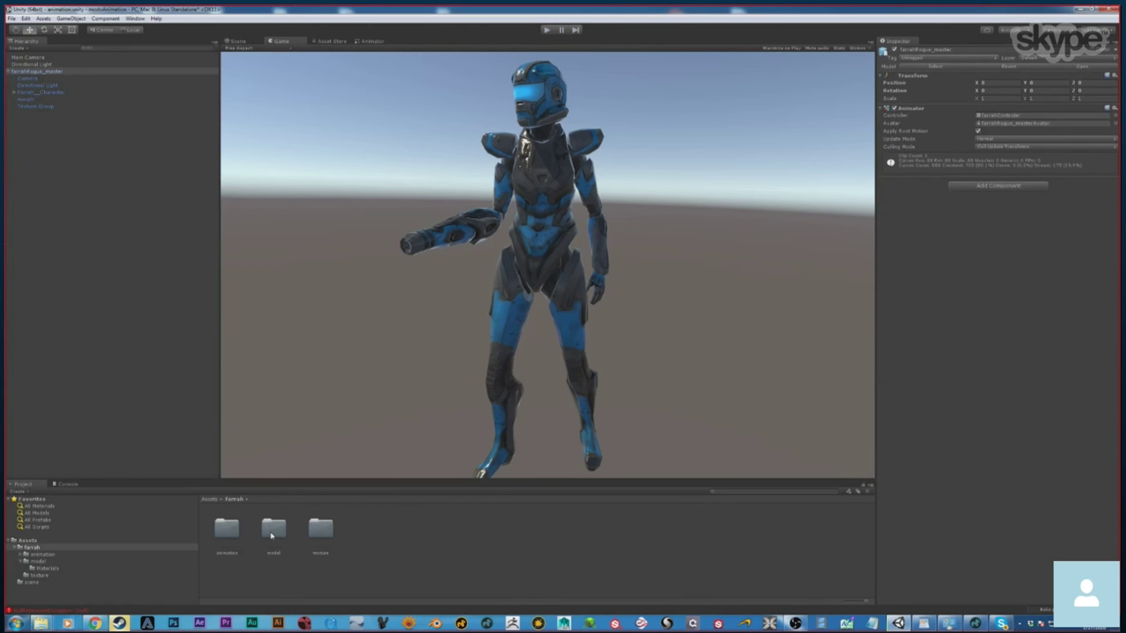
left_click(976, 624)
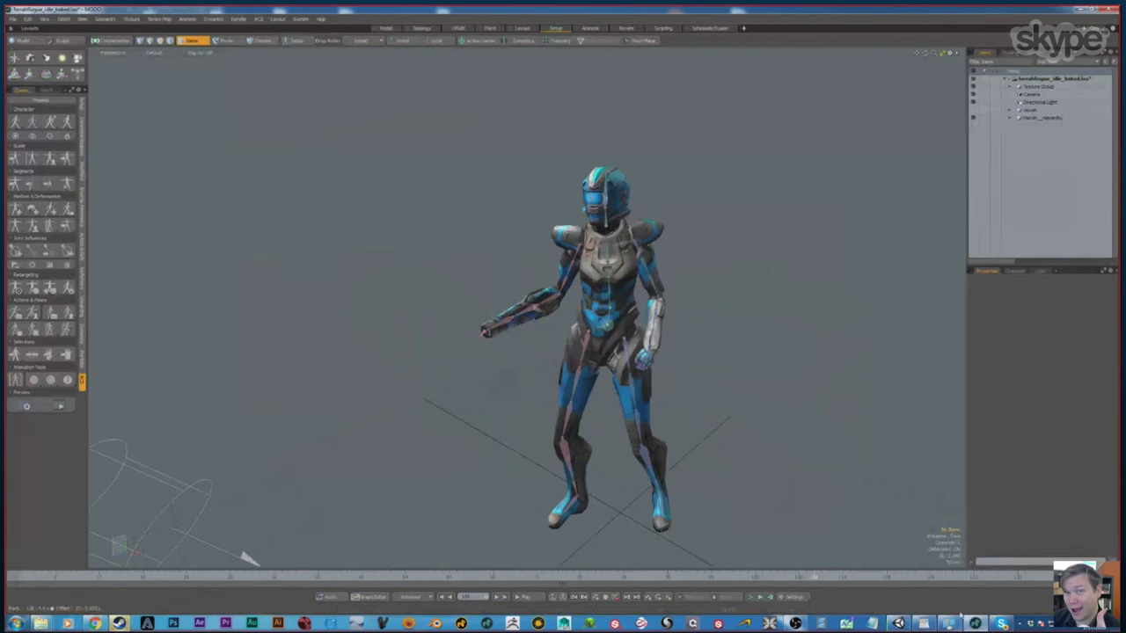
left_click(898, 623)
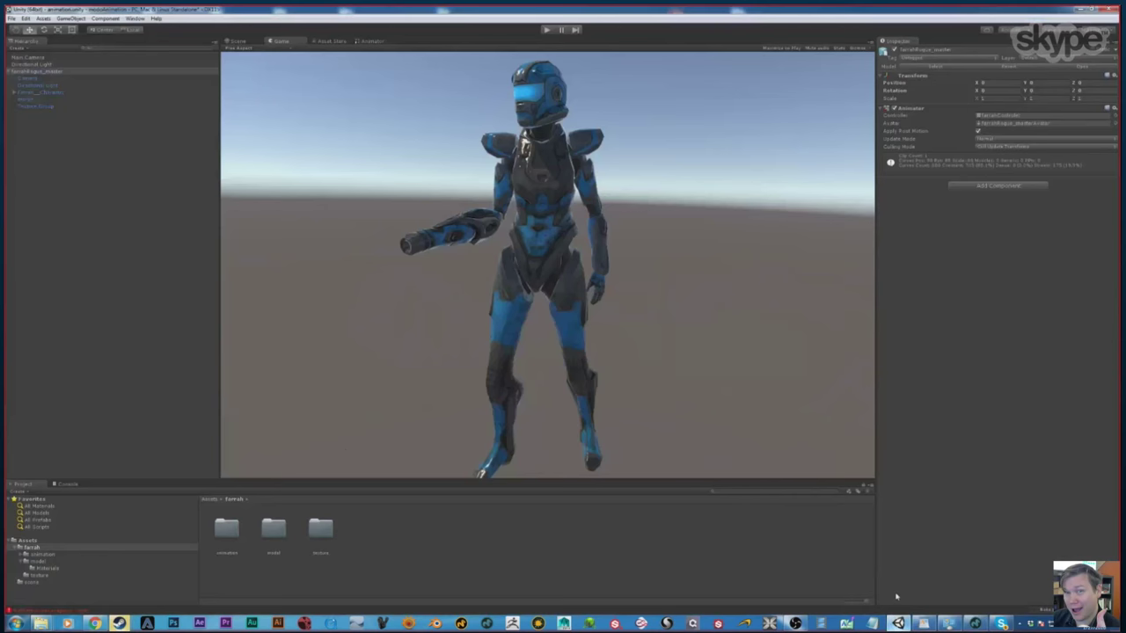
left_click(37, 72)
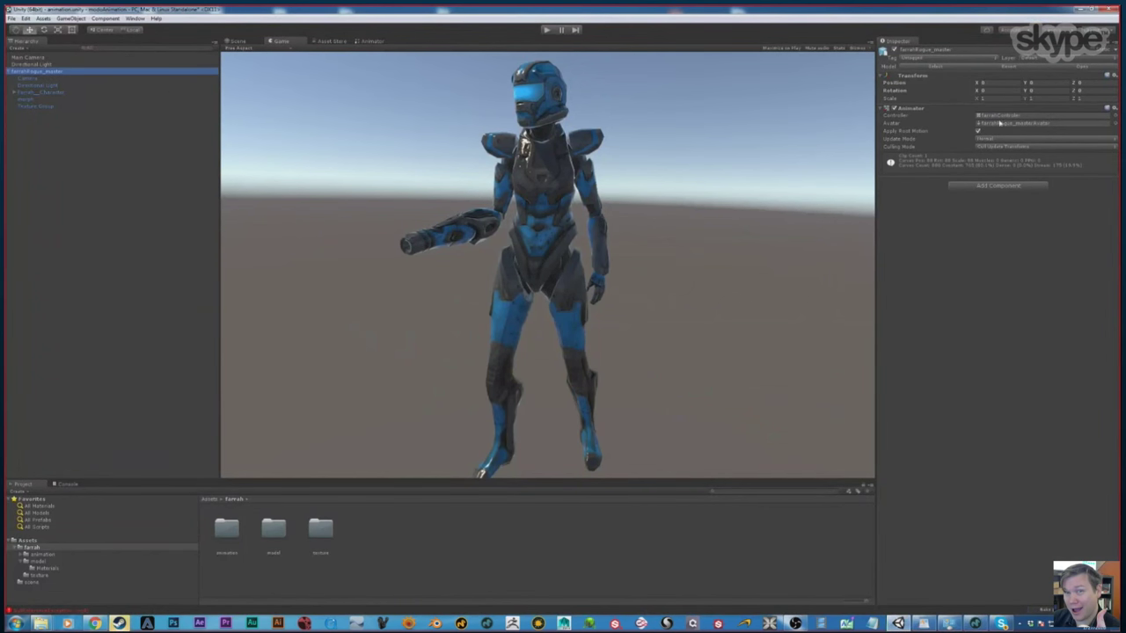
Locate the controller assigned to the Animator, show its state graph, and move the idle state closer beneath Entry.
left_click(1000, 117)
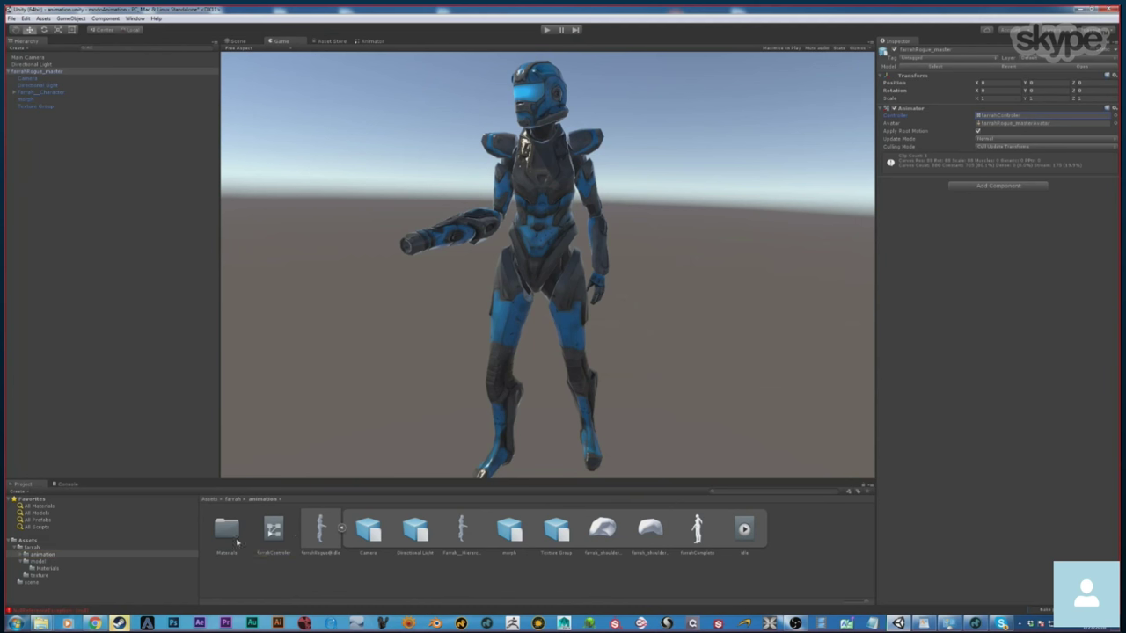
left_click(274, 529)
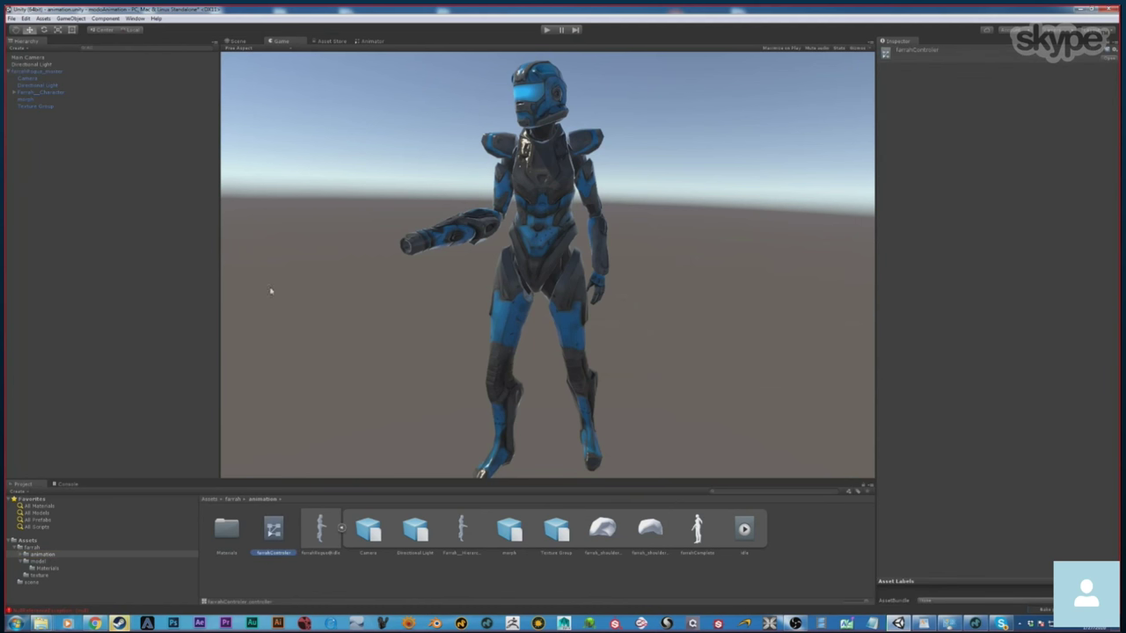
left_click(373, 41)
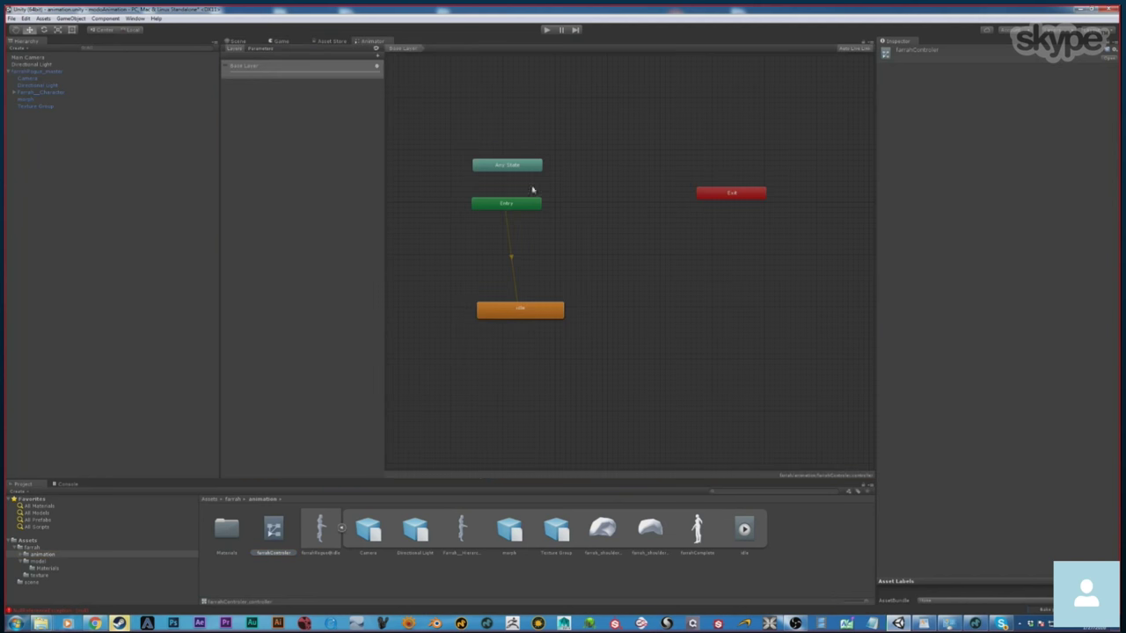
left_click_drag(509, 327, 497, 295)
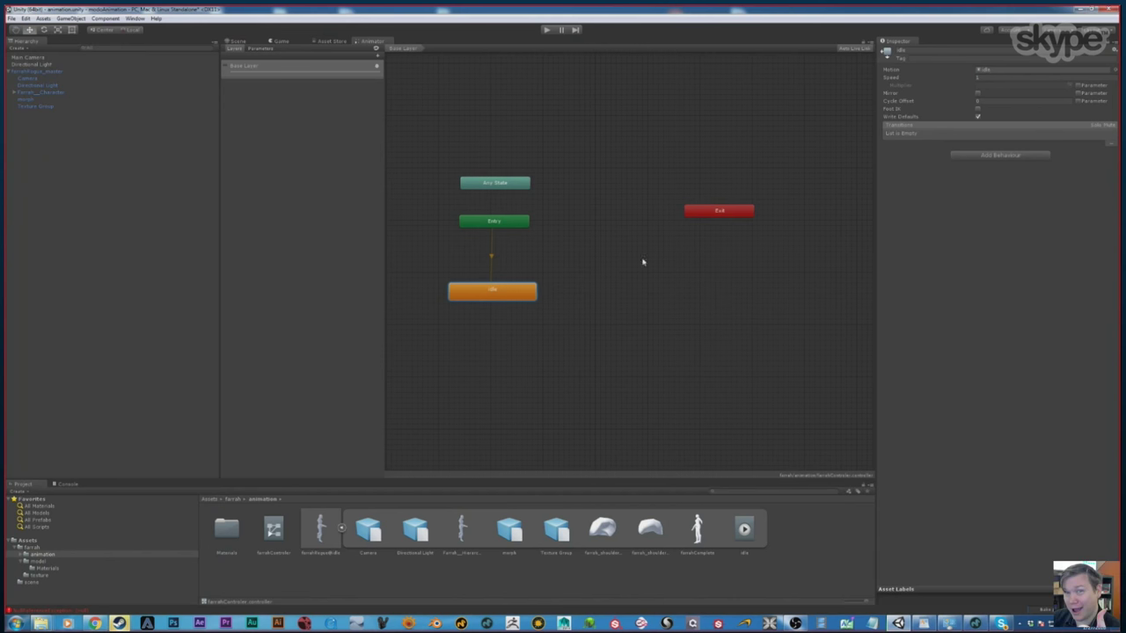
Check the rig of farrahRogue@idle and enable Loop Time for its idle clip.
left_click(320, 528)
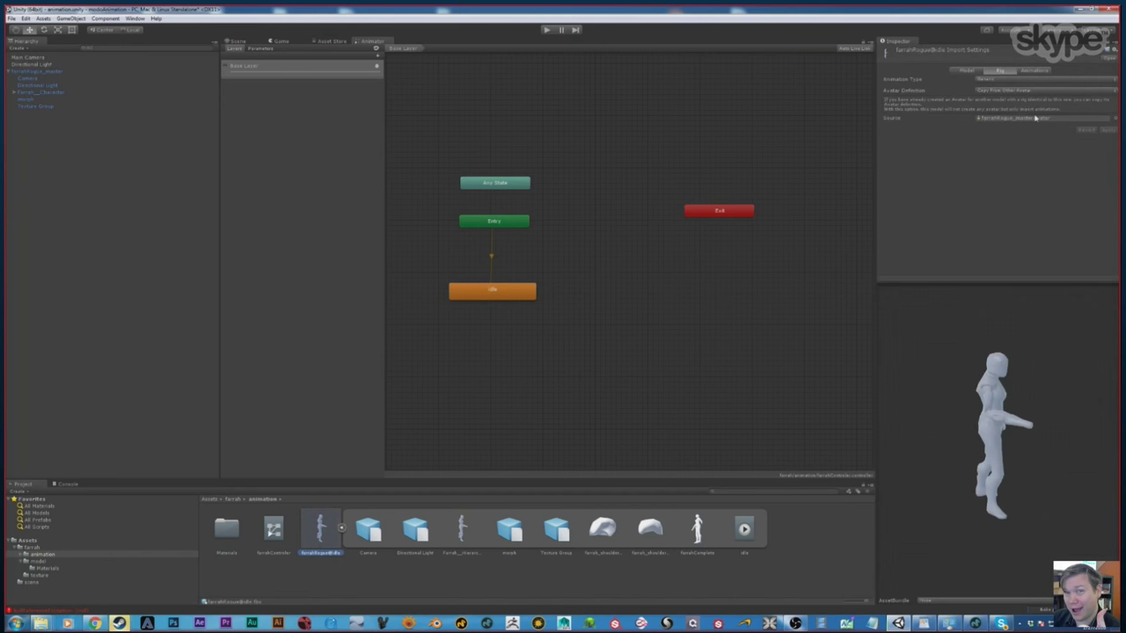
left_click(1034, 71)
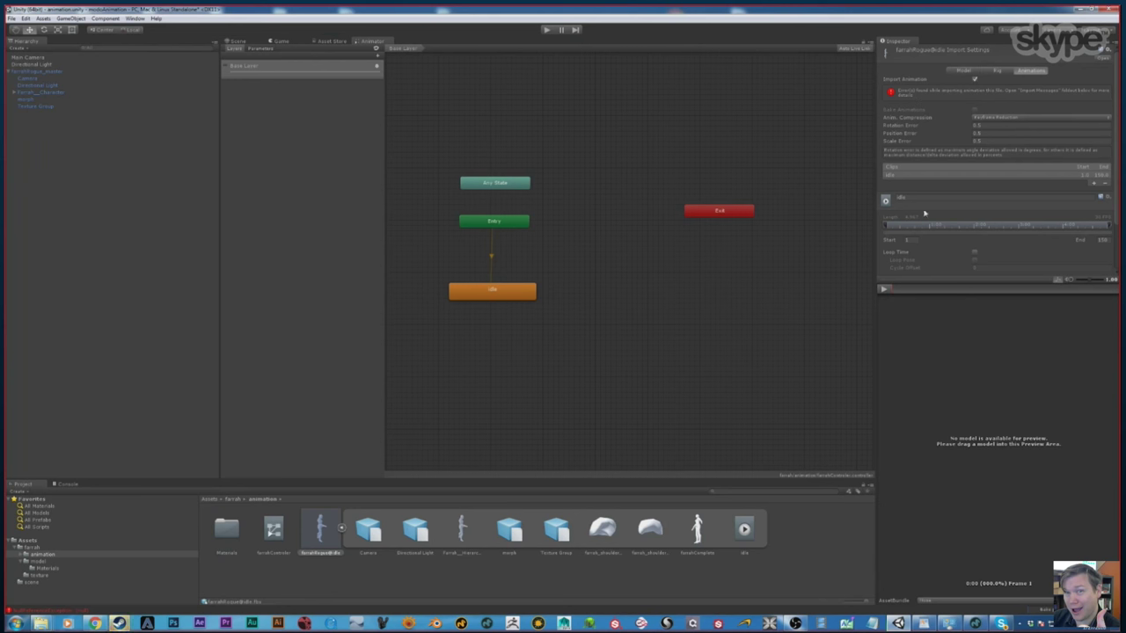
left_click(974, 252)
scroll(1062, 250, "down", 3)
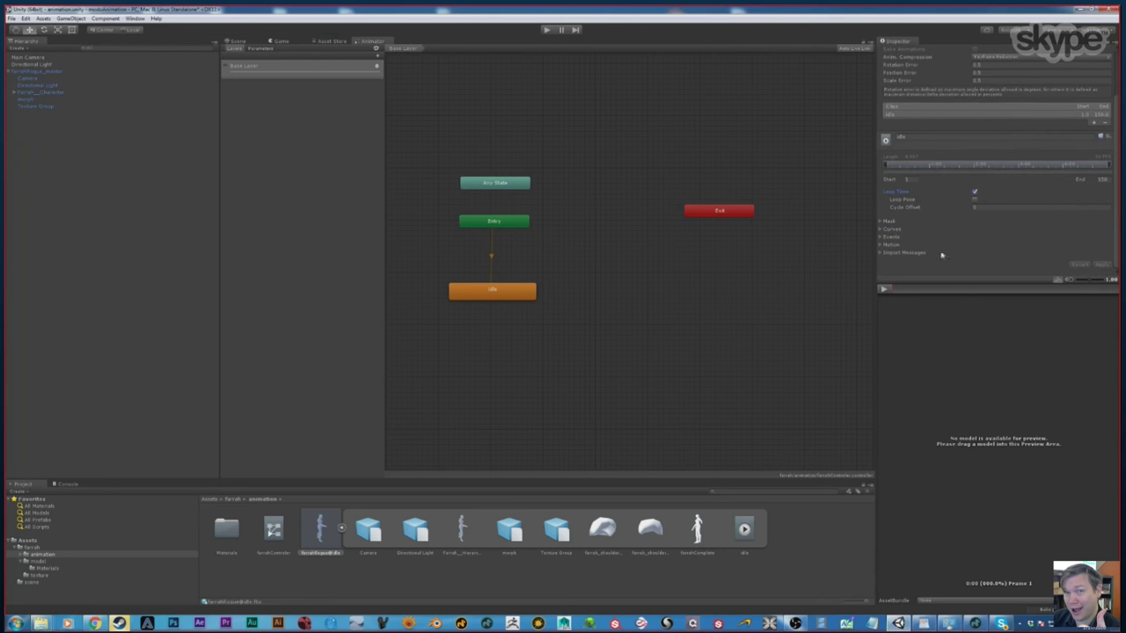
scroll(1089, 239, "up", 3)
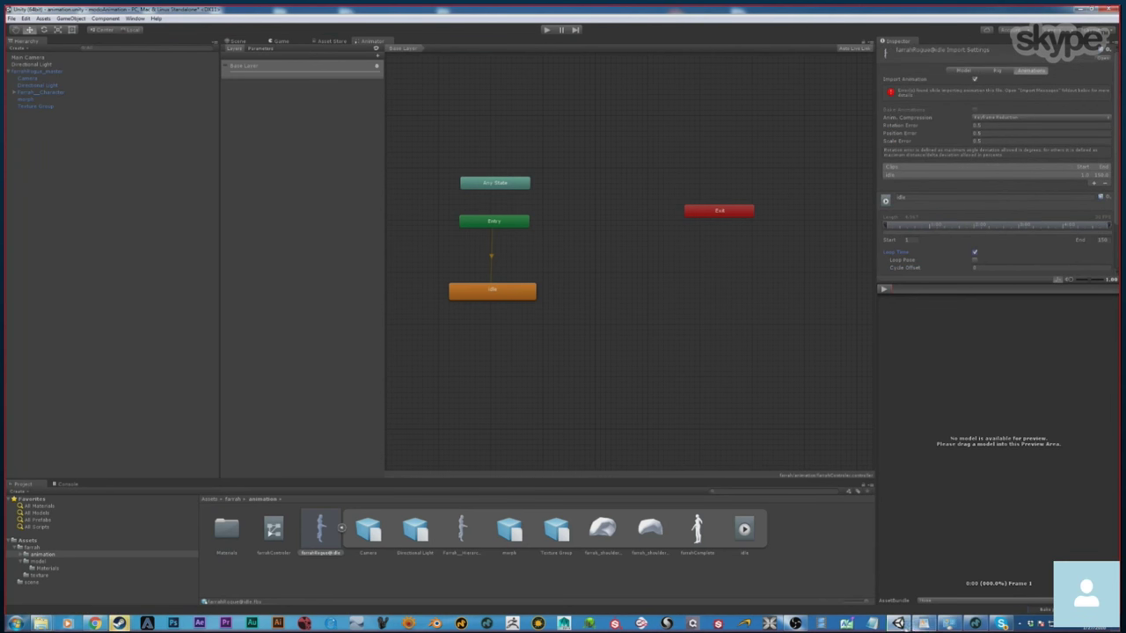
Switch to Modo, close the baked idle scene without saving, and open farrahRogue_runForward.lxo.
left_click(987, 623)
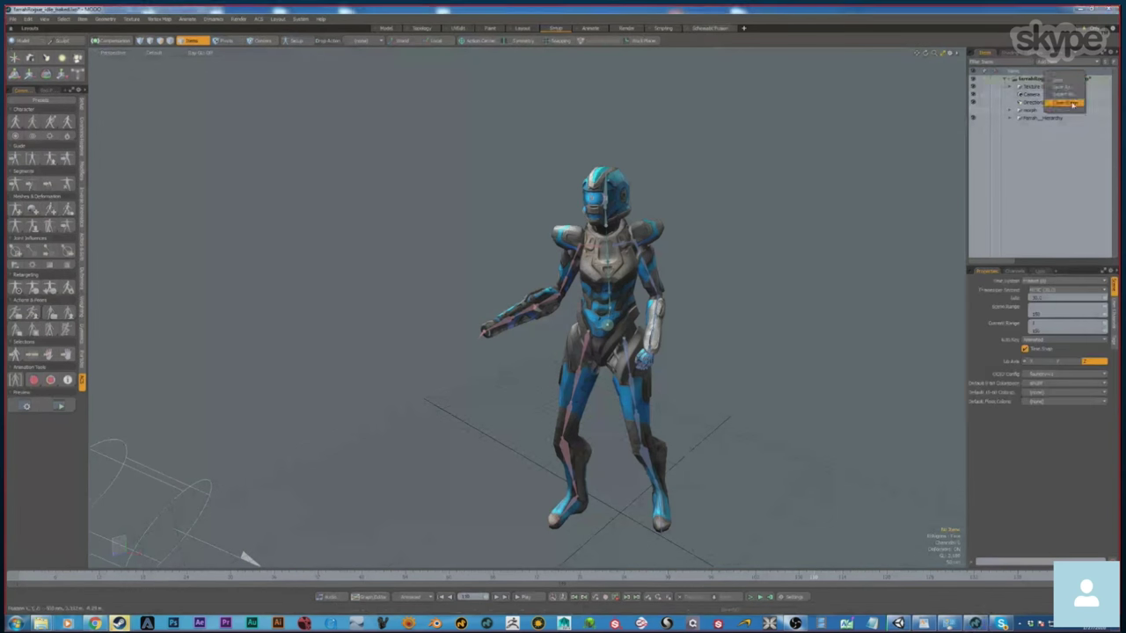
left_click(559, 136)
left_click(12, 19)
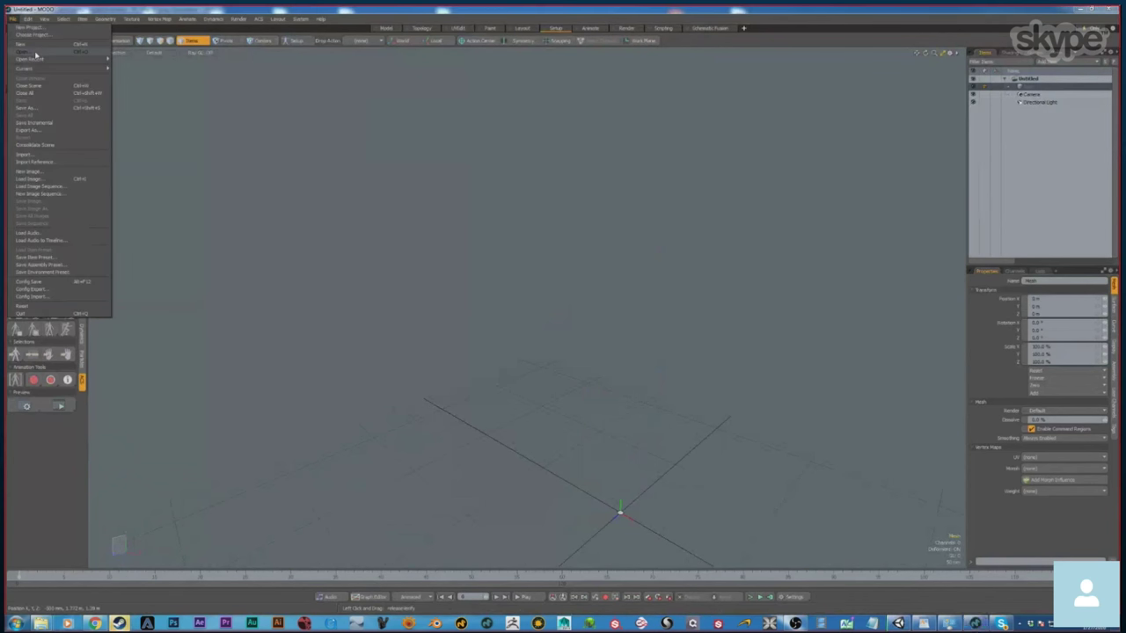
left_click(36, 56)
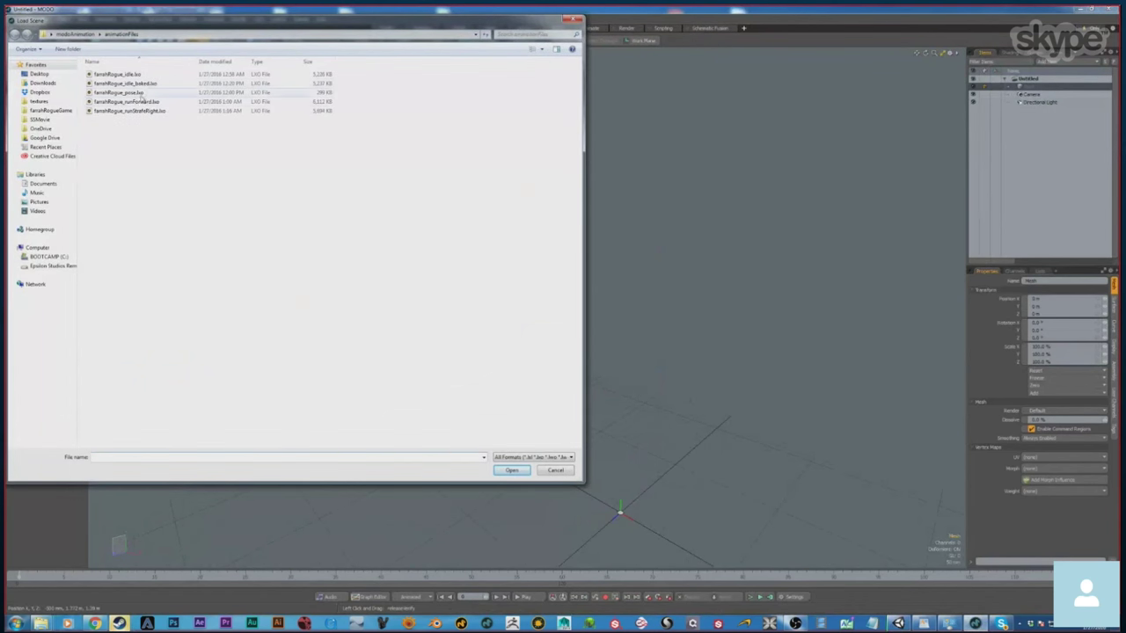
left_click(141, 102)
left_click(510, 470)
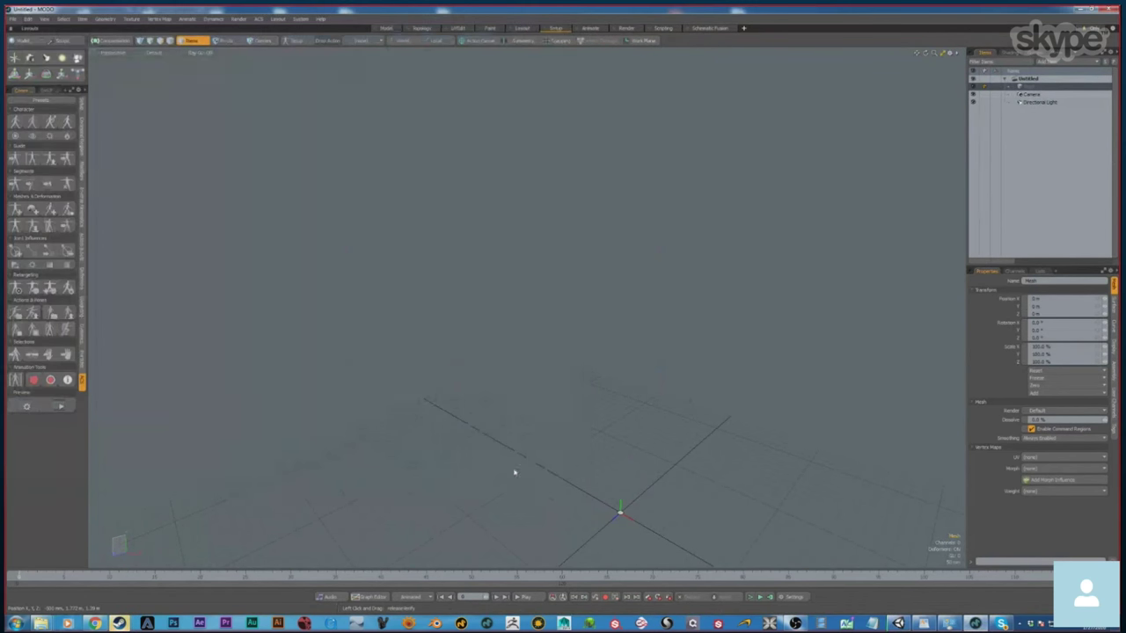
left_click(566, 143)
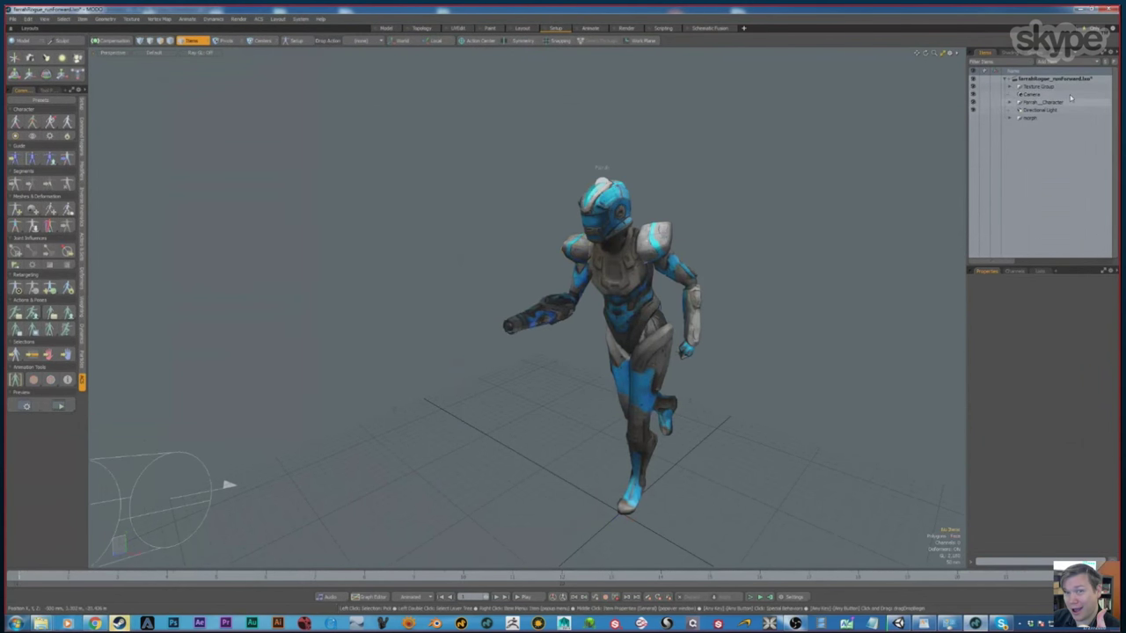
Bake the Farrah character in the run scene, accepting the character update and auto-saving a copy of the scene.
left_click(65, 142)
left_click(613, 138)
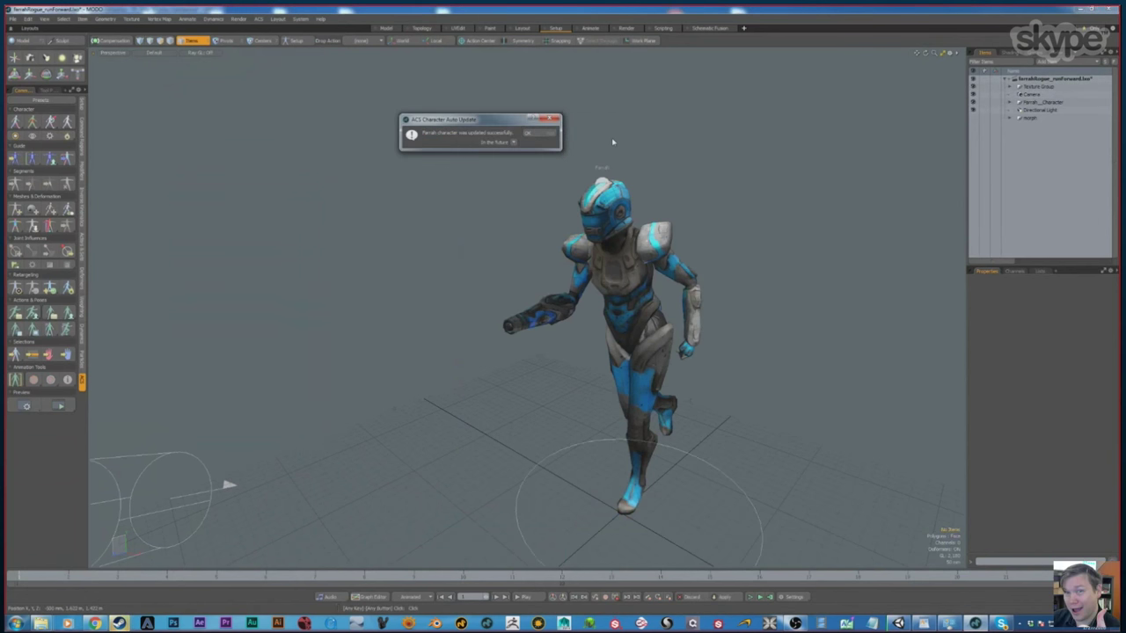
left_click(537, 138)
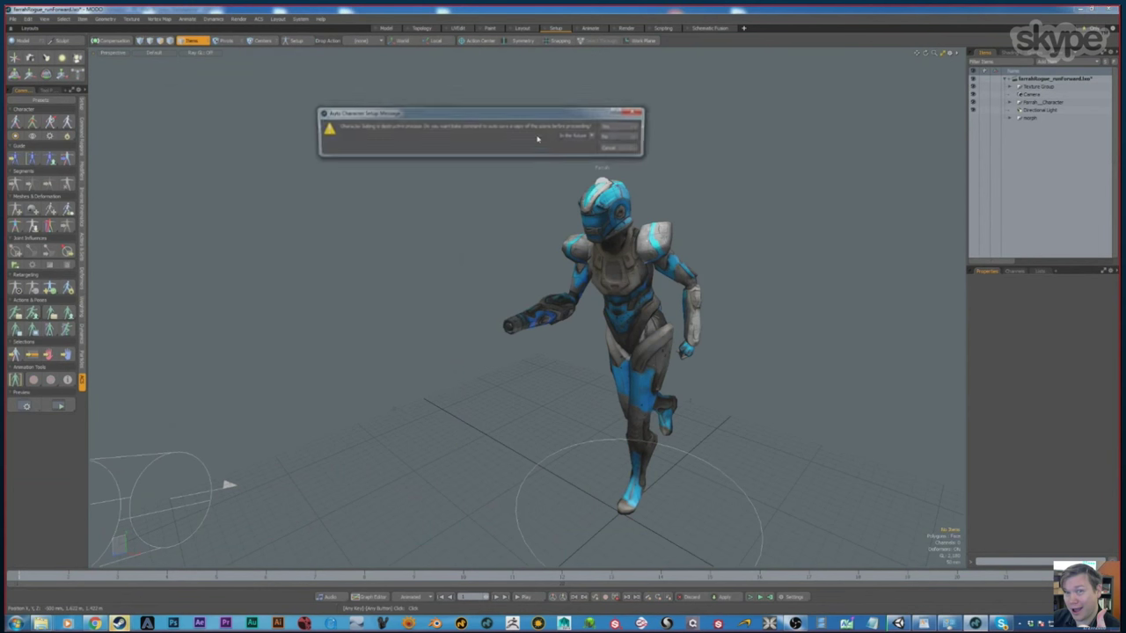
left_click(630, 134)
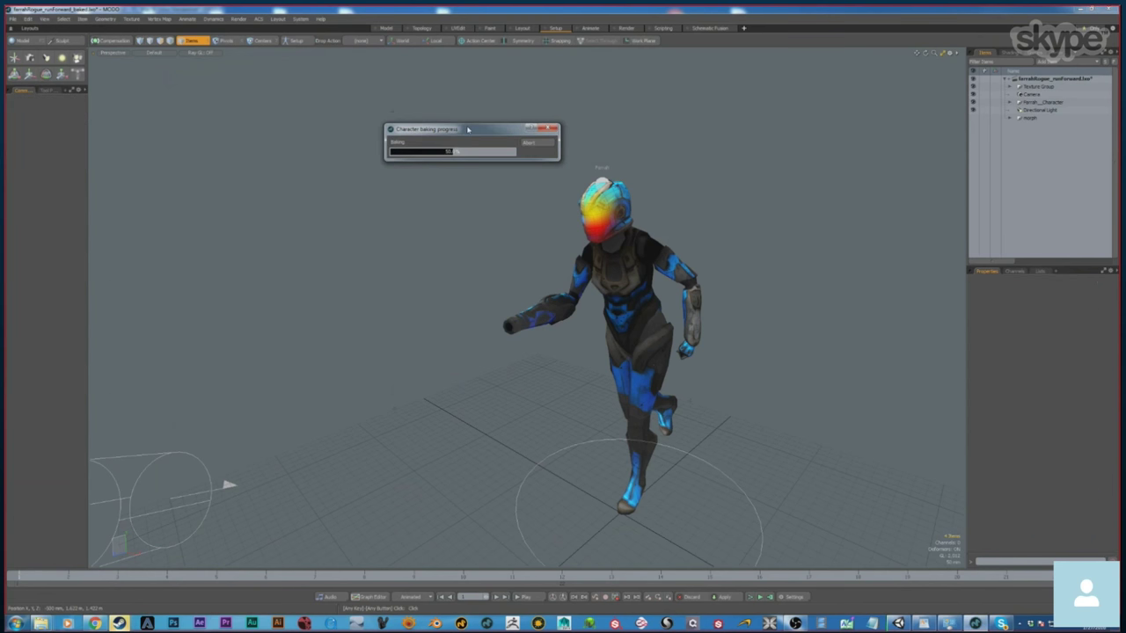
right_click(1087, 80)
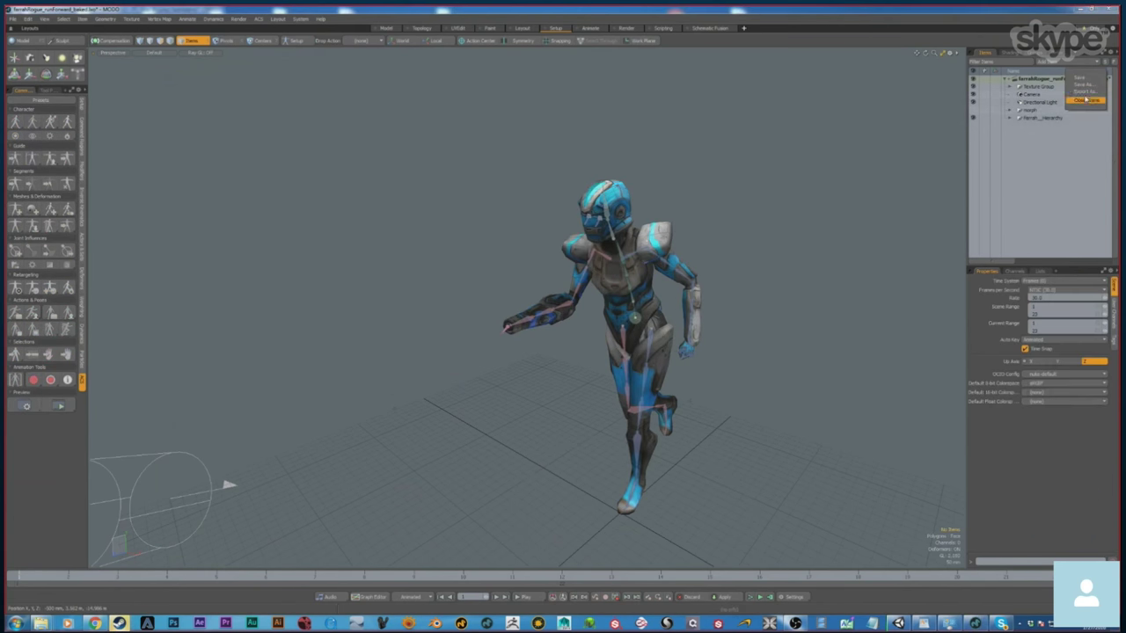
left_click(1084, 93)
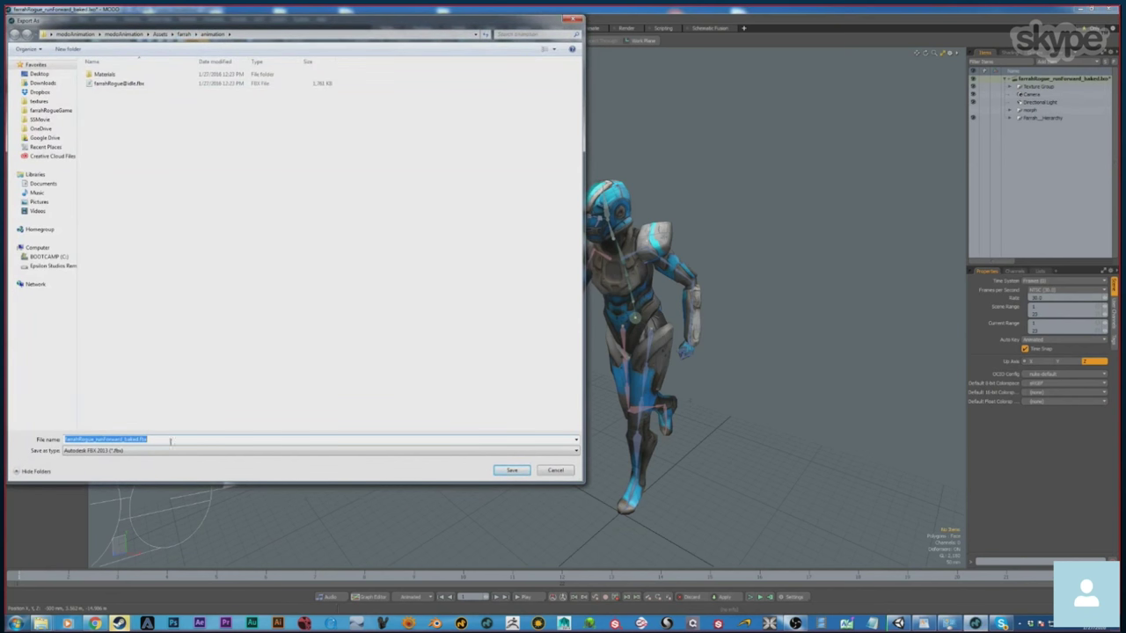
left_click(140, 438)
key("BackSpace")
key("BackSpace")
key("BackSpace")
key("BackSpace")
key("BackSpace")
key("BackSpace")
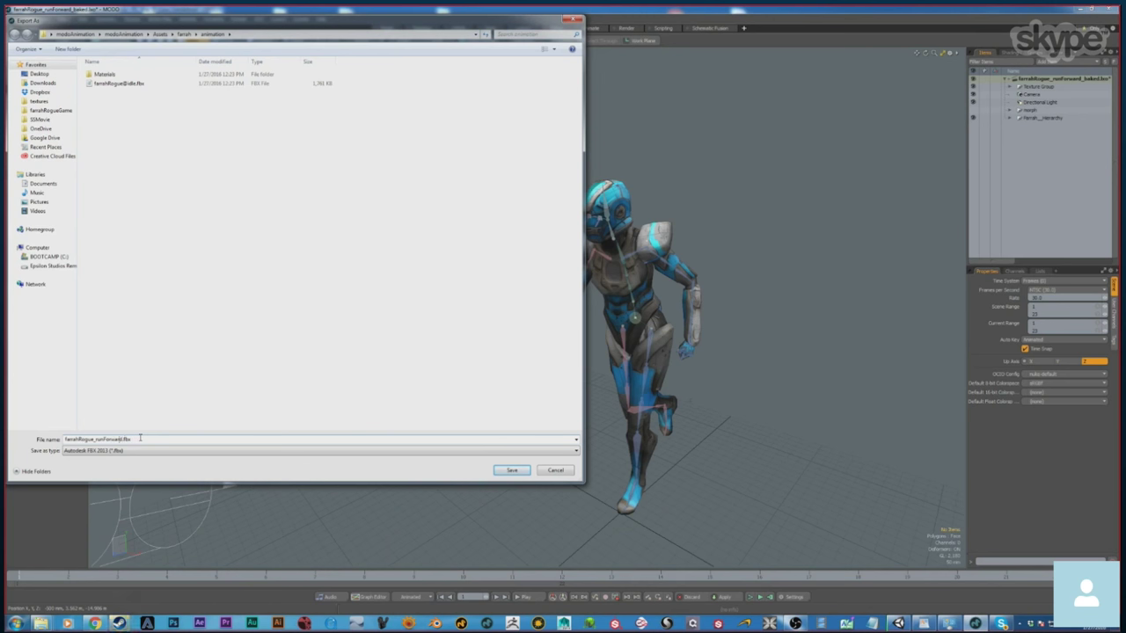
key("Left")
key("Left")
key("Left")
key("Left")
key("Left")
key("BackSpace")
type("@")
left_click(512, 469)
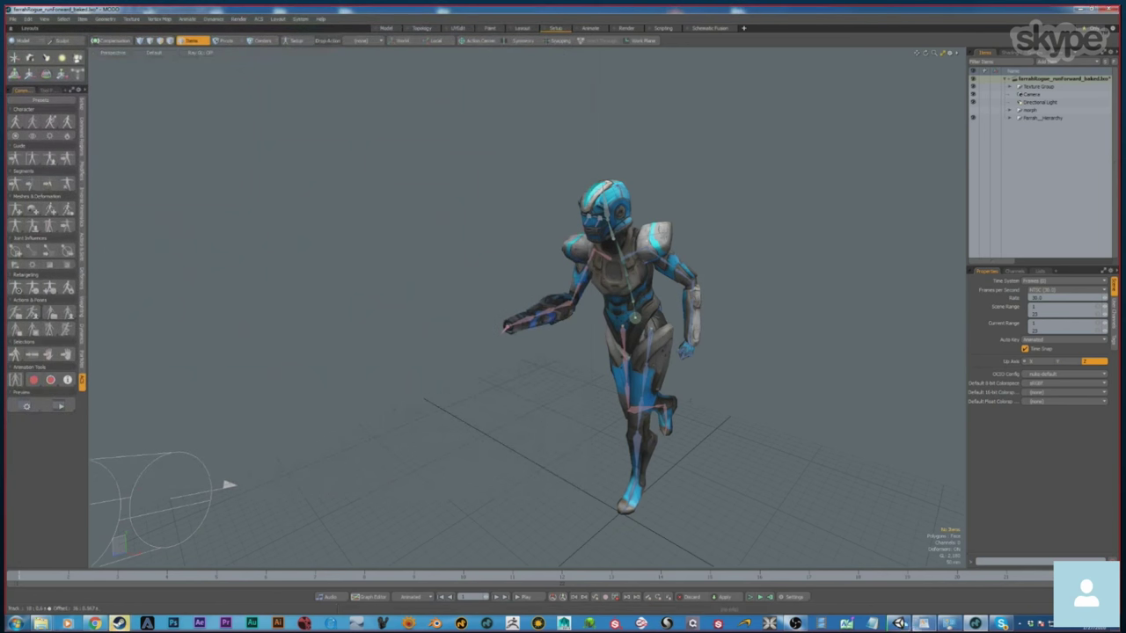
Switch to Unity, enable Loop Time for the runForward clip of farrahRogue@runForward, and apply the import settings.
left_click(899, 622)
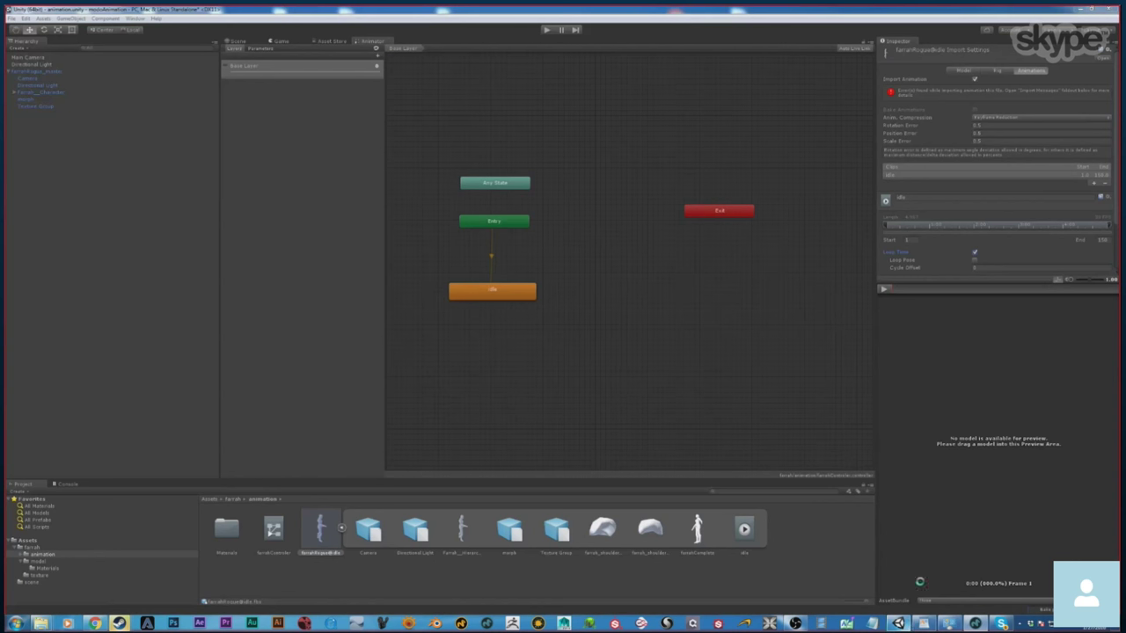
left_click(366, 530)
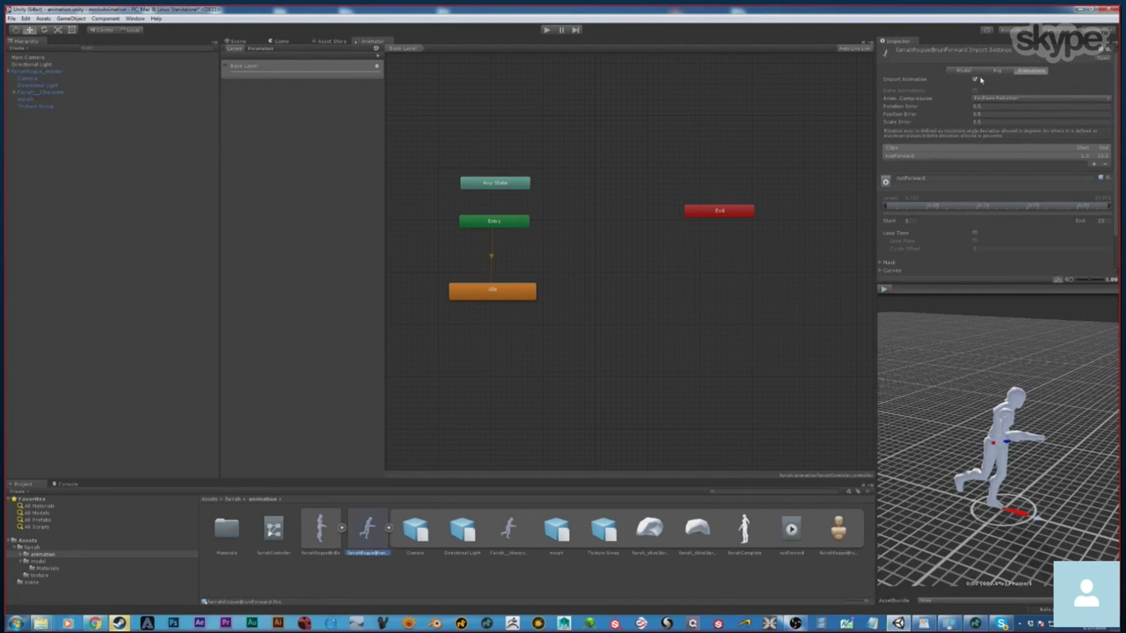
left_click(973, 233)
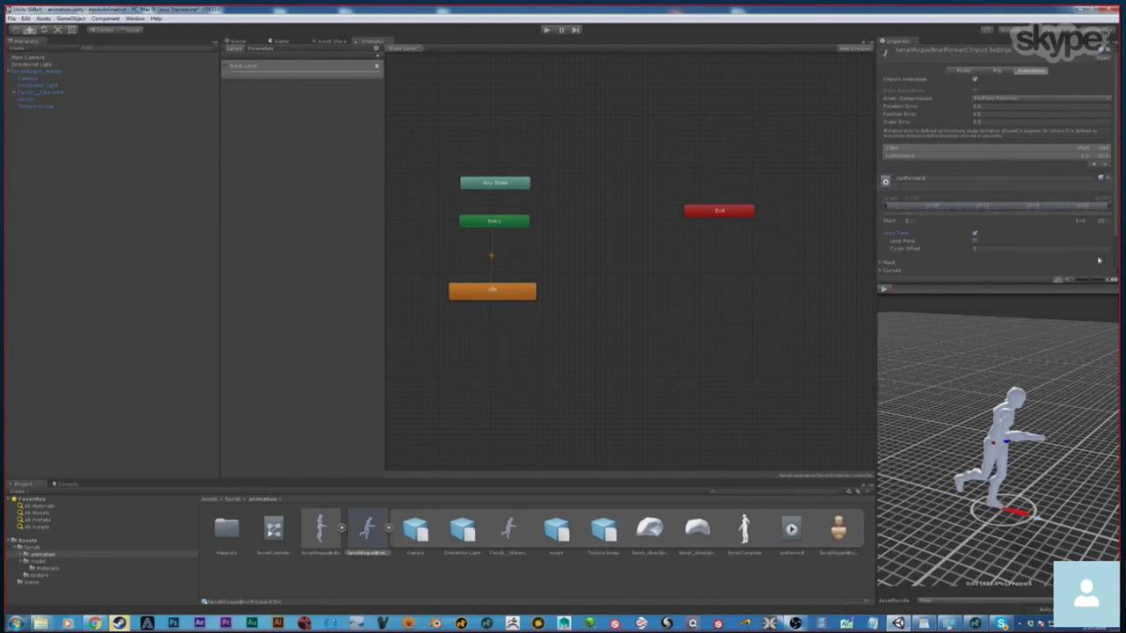
left_click(997, 70)
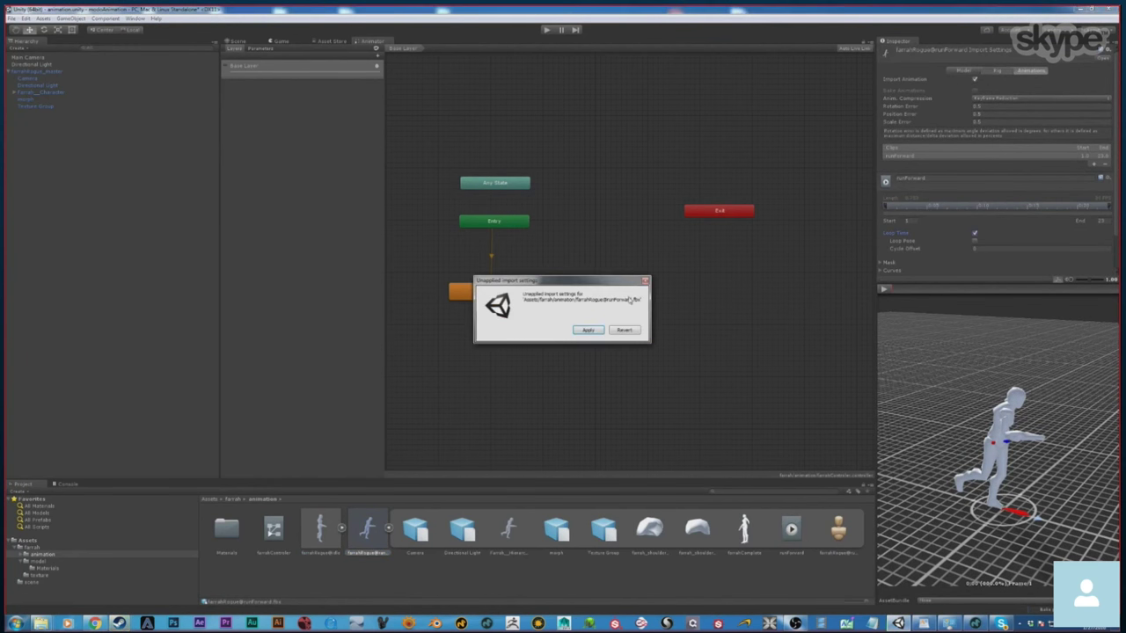
left_click(598, 327)
Set the avatar definition of farrahRogue@runForward to Copy From Other Avatar, using farrahRogue_masterAvatar as the source.
left_click(1001, 91)
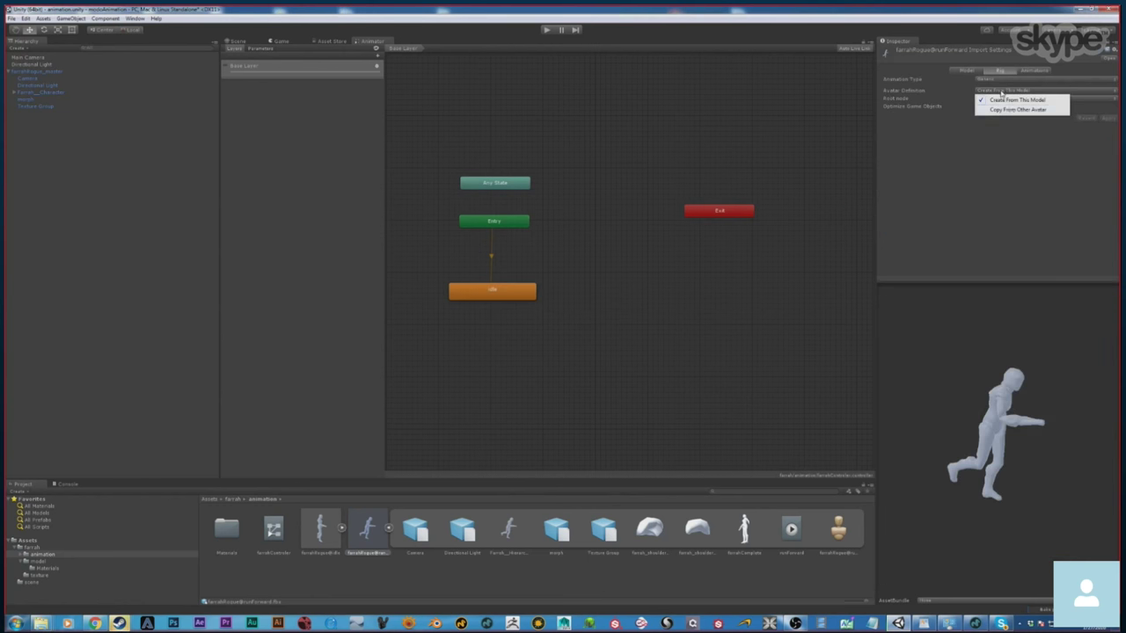
left_click(1022, 108)
left_click(1111, 117)
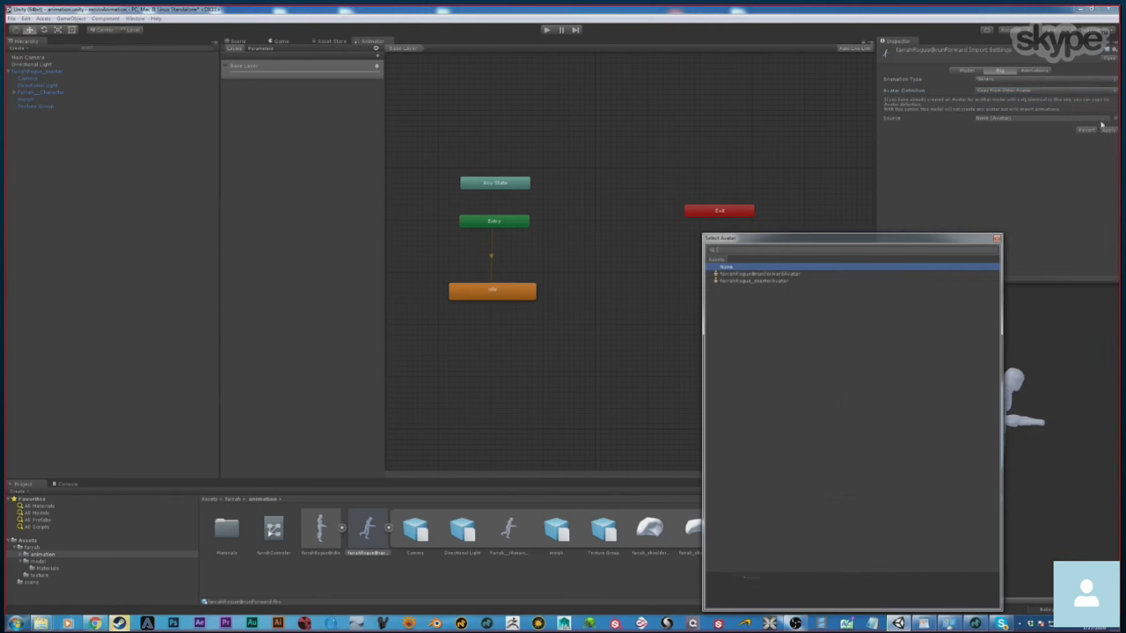
left_click(757, 281)
double_click(783, 281)
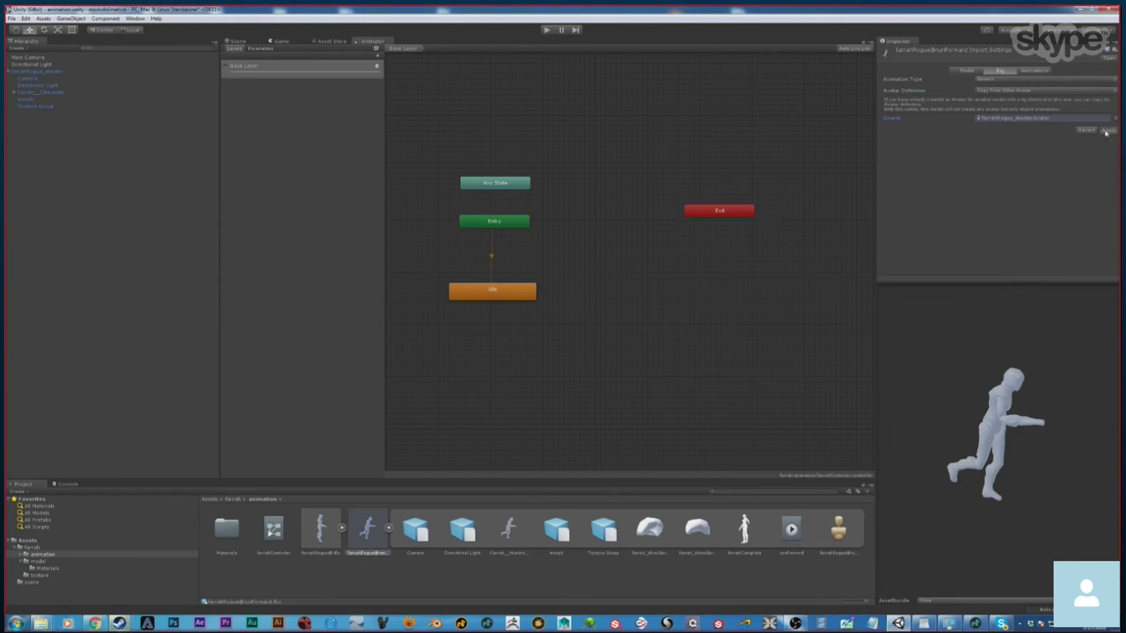
Review the runForward clip's import settings and examine the Console for import errors.
left_click(1036, 71)
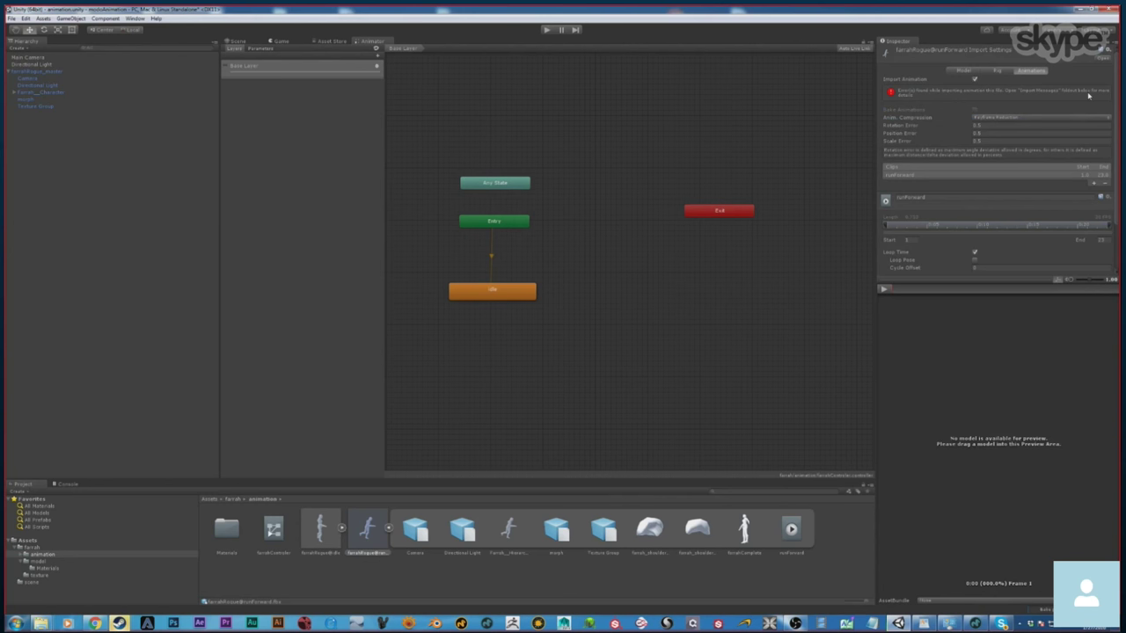
left_click(68, 484)
left_click(62, 506)
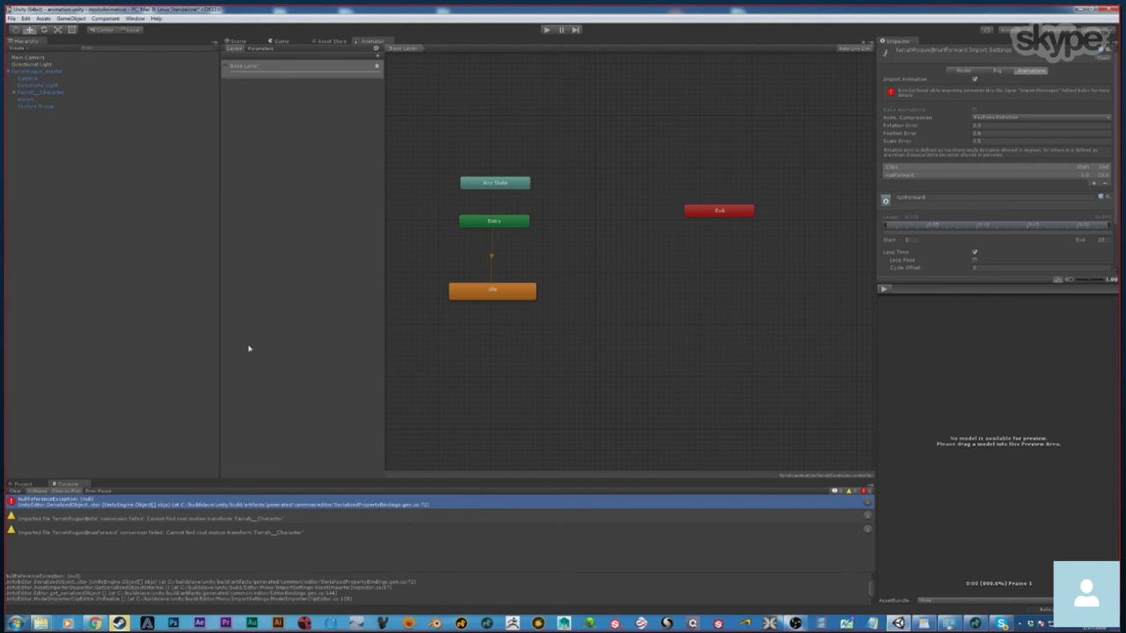
Compare the scene character's Farrah__Character node with the skeleton root nodes inside the farrahRogue@runForward and farrahRogue@idle models.
left_click(49, 75)
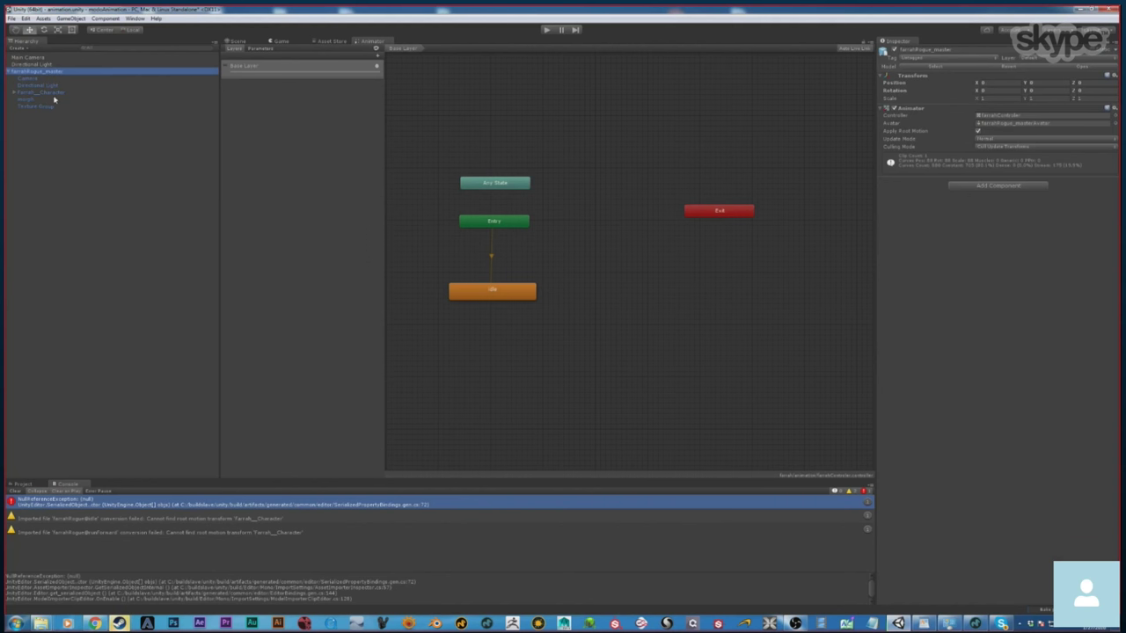
left_click(53, 93)
left_click(22, 484)
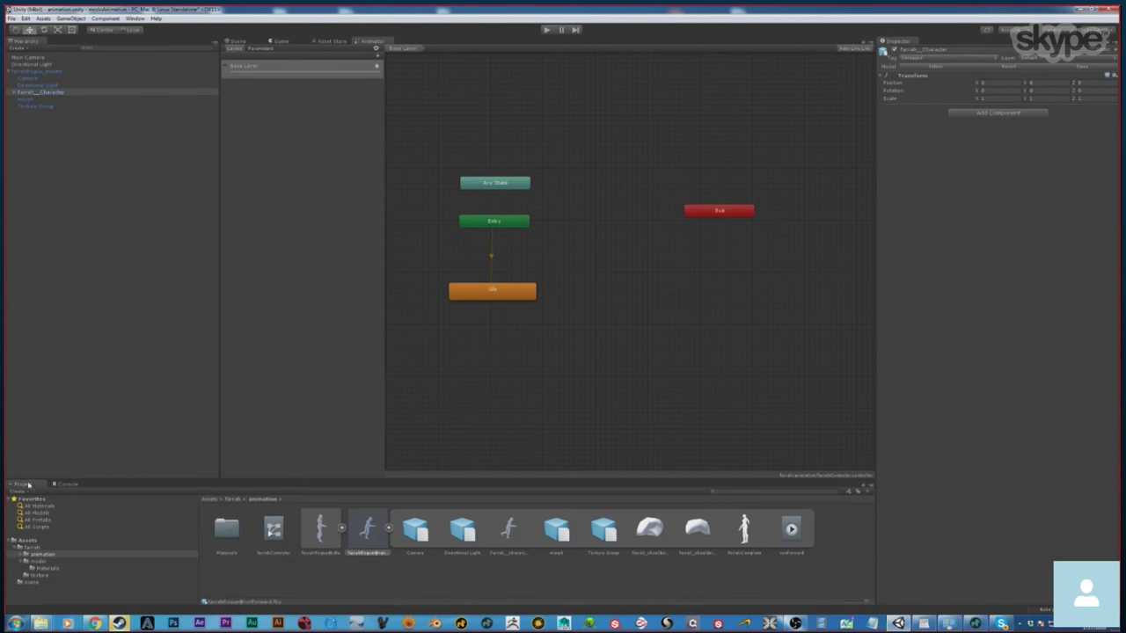
left_click(513, 530)
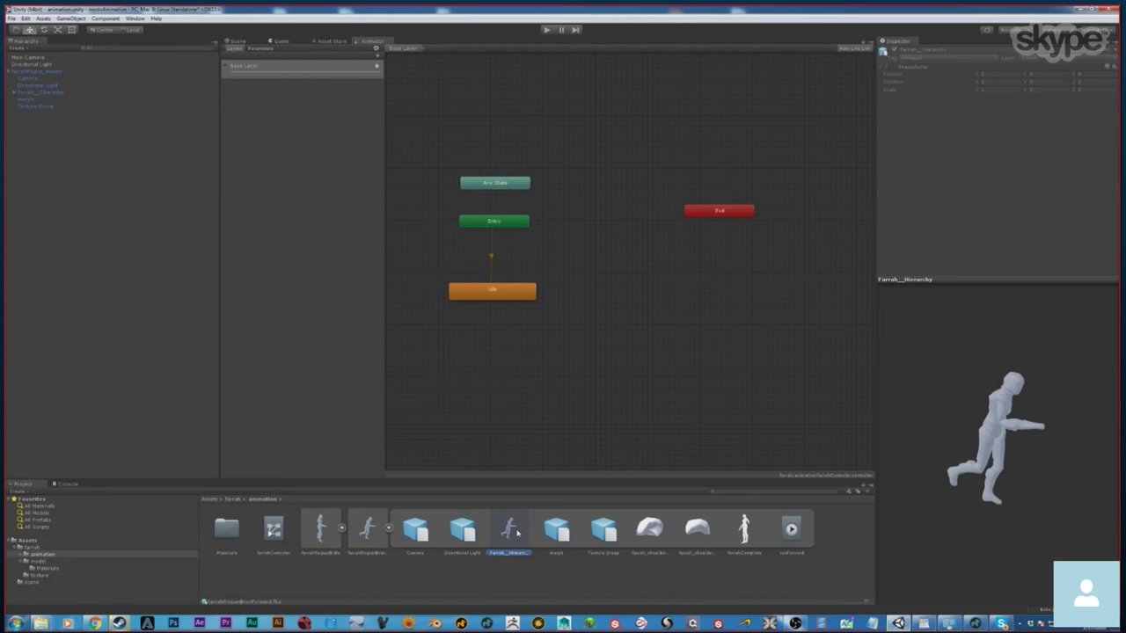
left_click(342, 529)
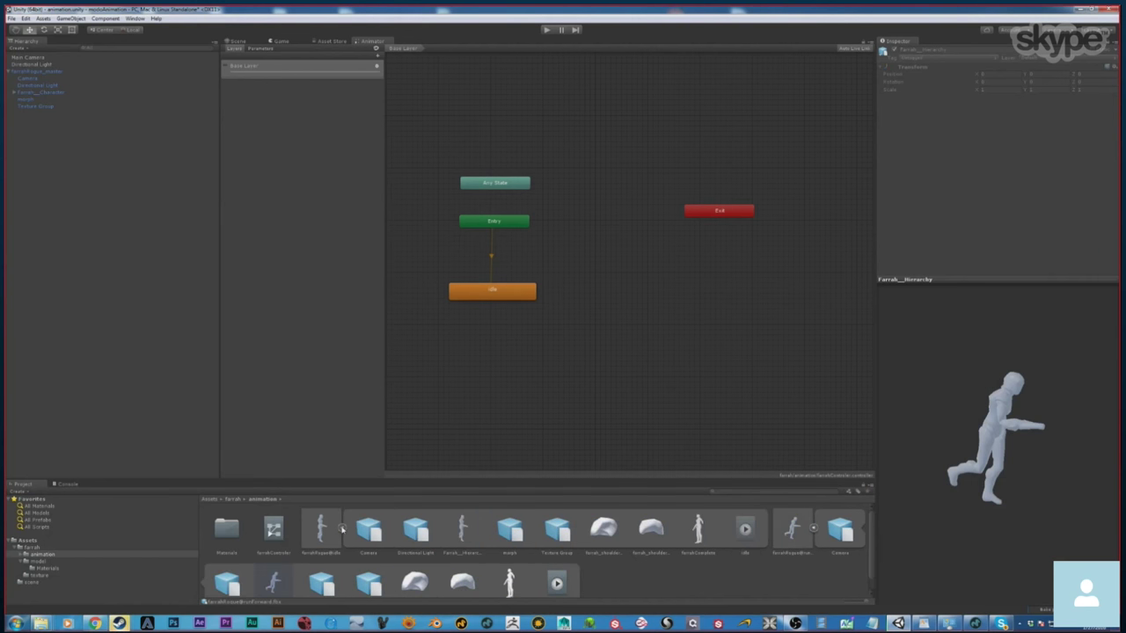
left_click(467, 539)
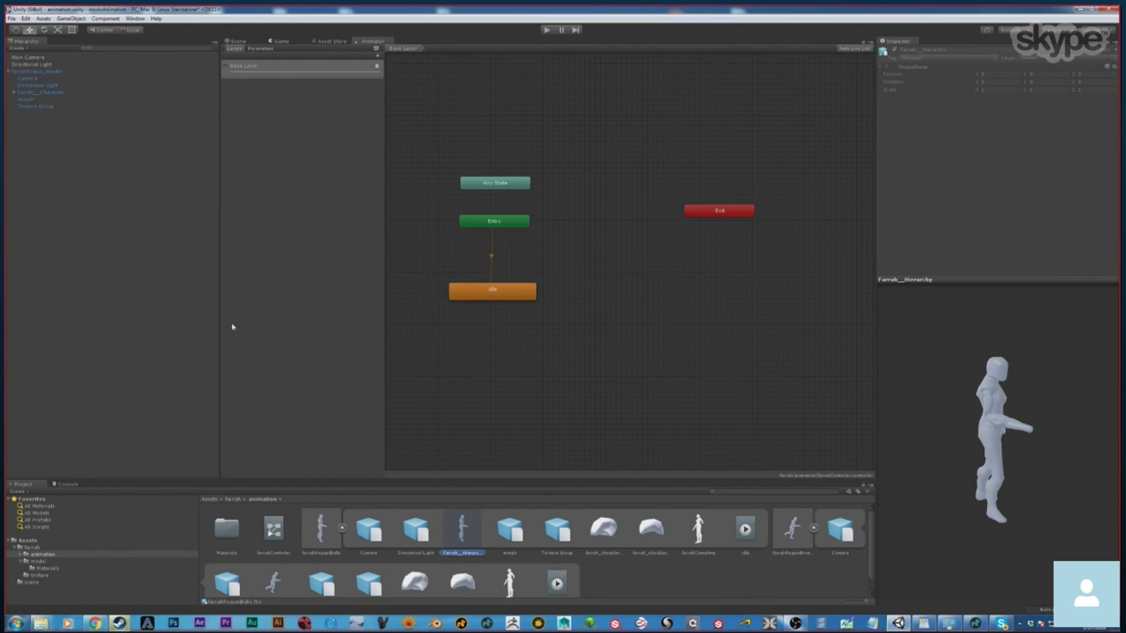
Trace the avatar used by farrahRogue_master in the scene and check the root node in its model's rig import settings.
left_click(50, 72)
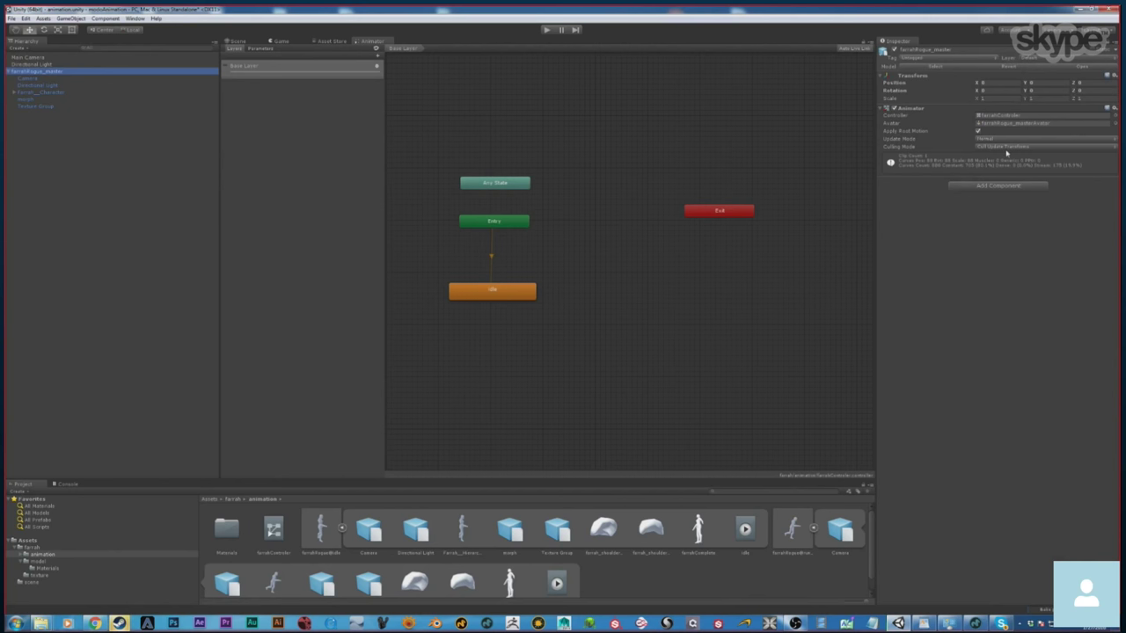
left_click(1022, 123)
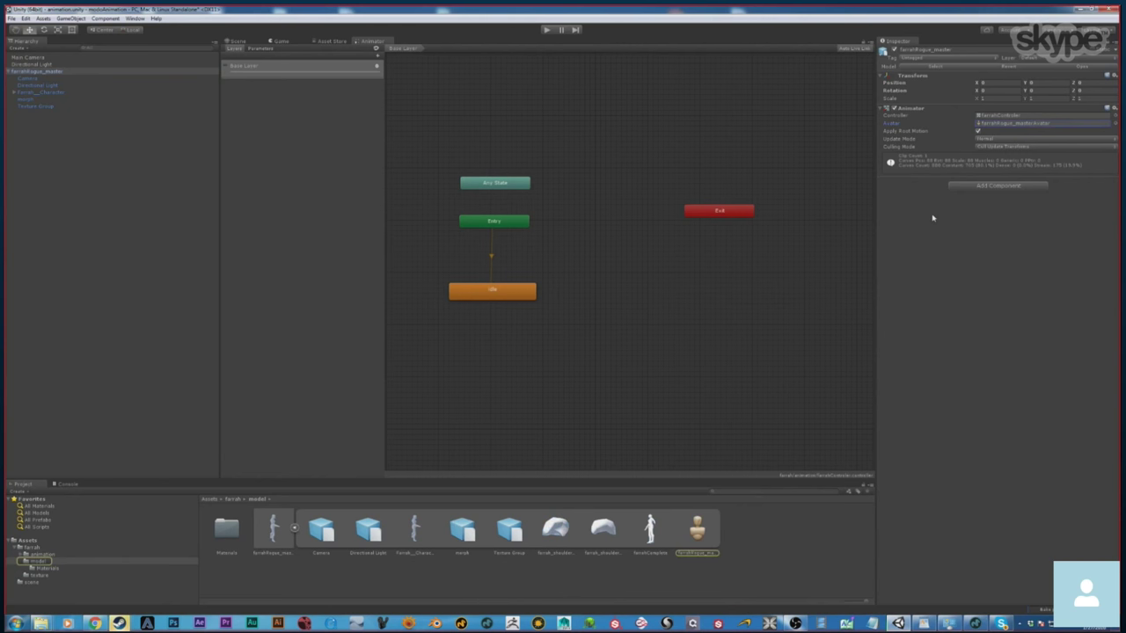
left_click(698, 529)
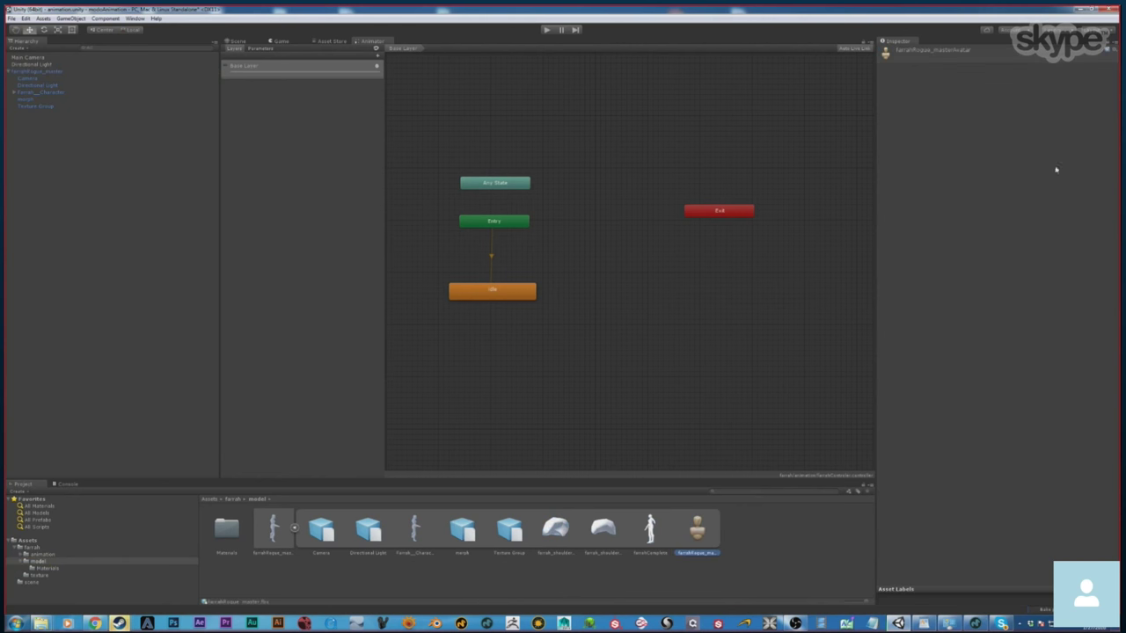
left_click(273, 528)
left_click(999, 71)
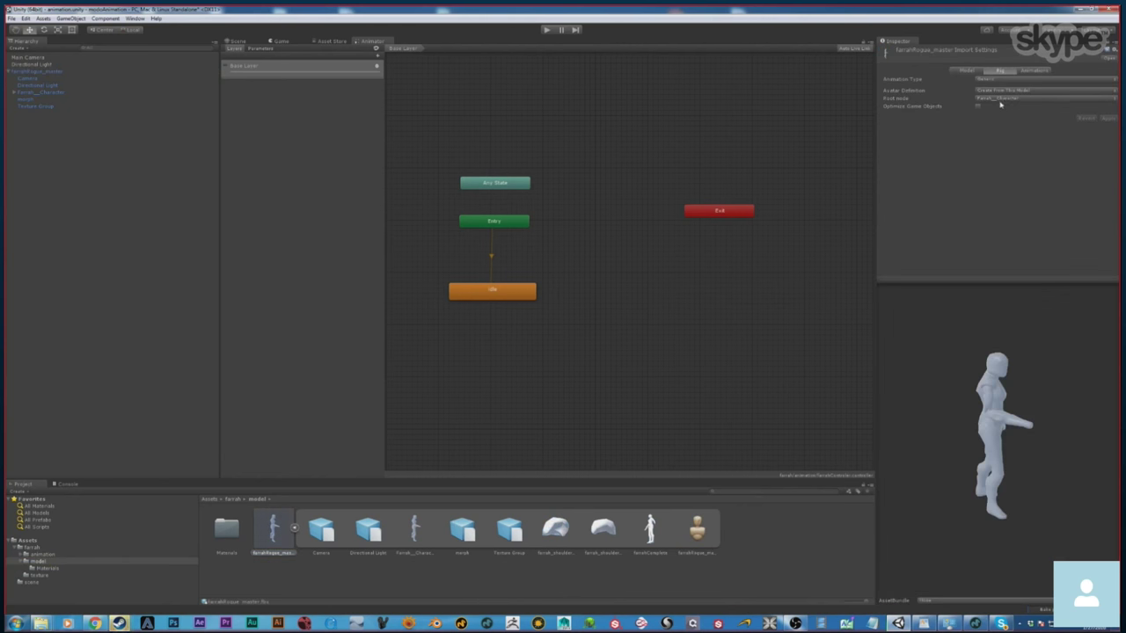
left_click(1011, 98)
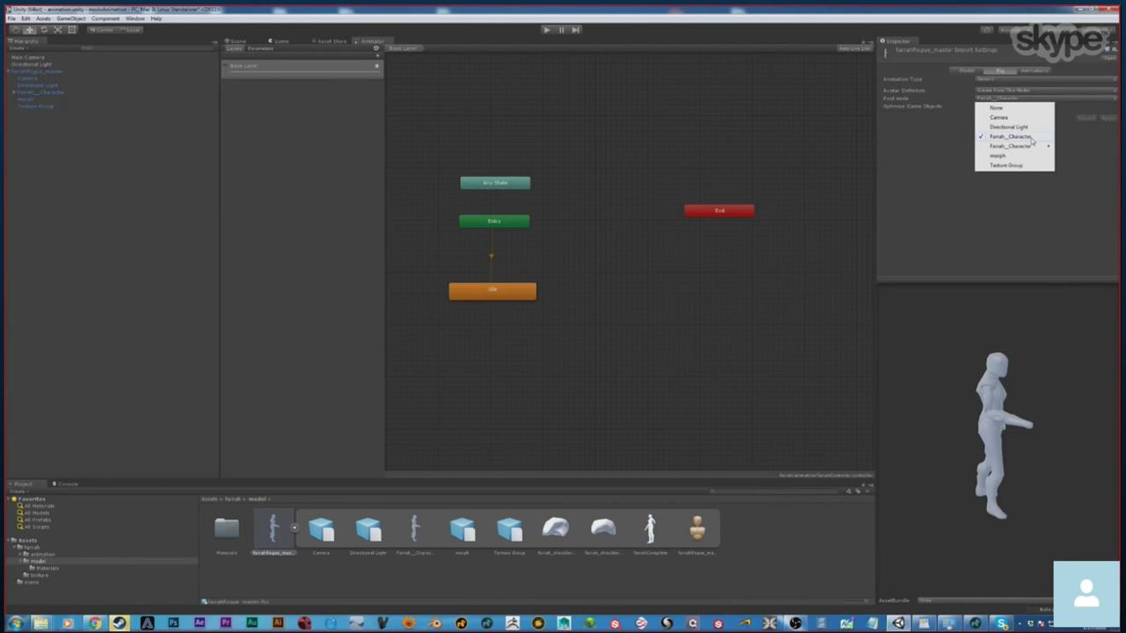
left_click(1030, 138)
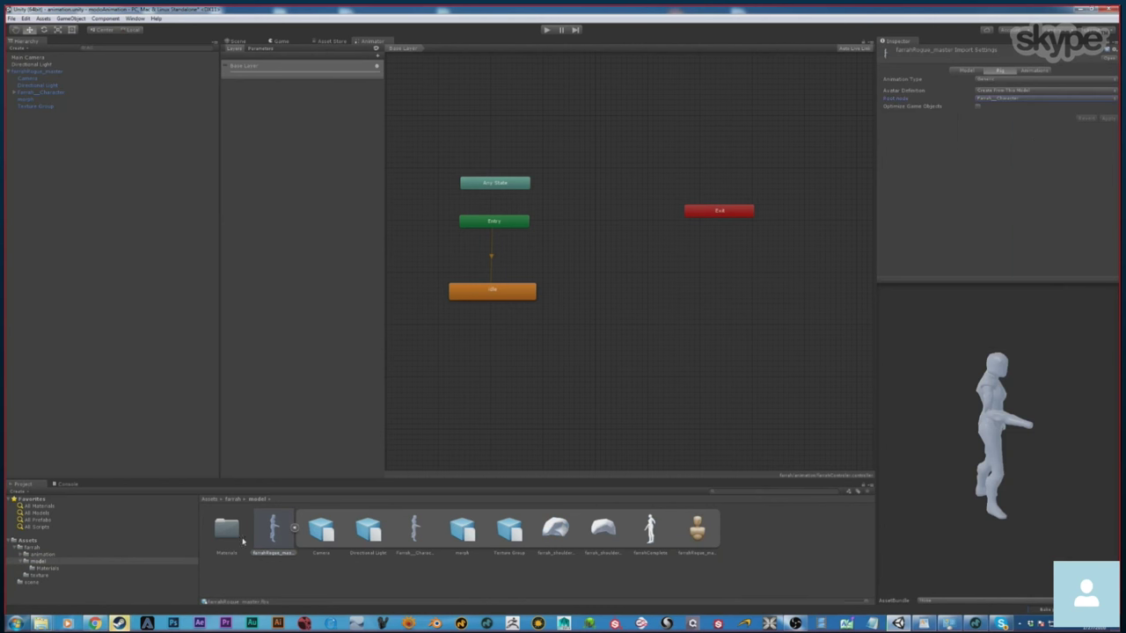
Set the avatar definition of farrahRogue@idle in the farrah/animation folder to Create From This Model and apply the import settings.
left_click(233, 500)
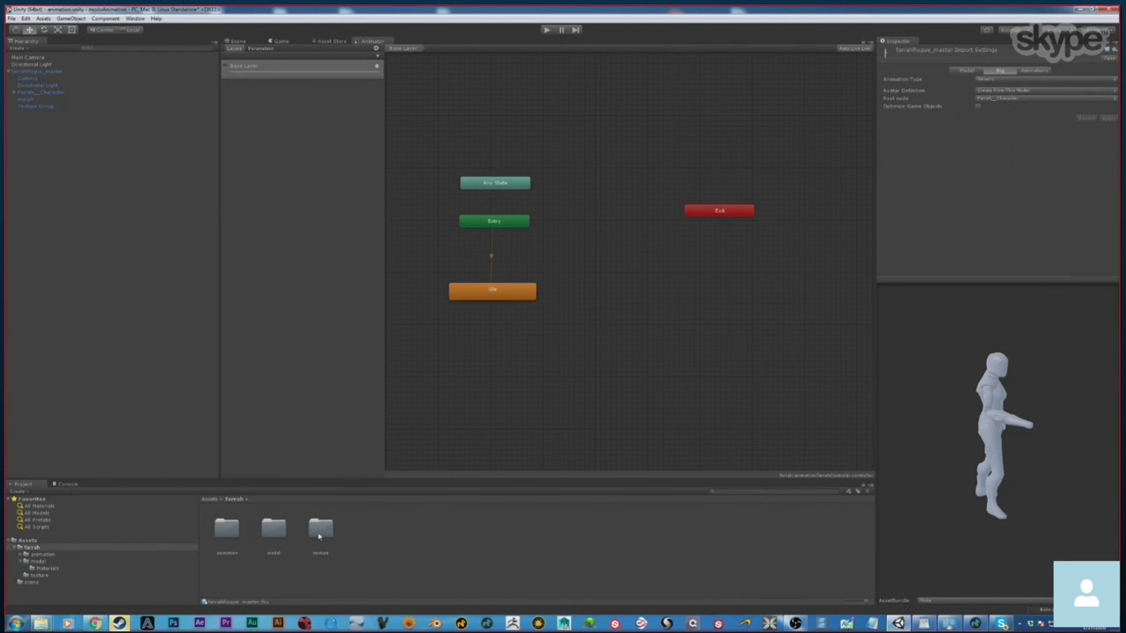
double_click(233, 533)
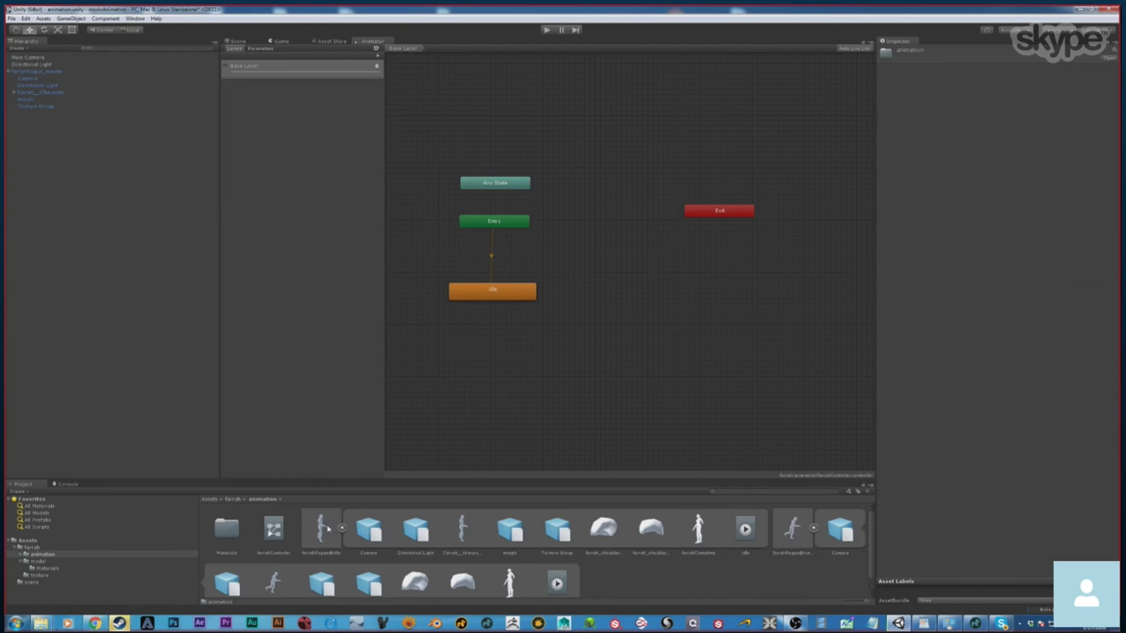
left_click(322, 528)
left_click(1044, 90)
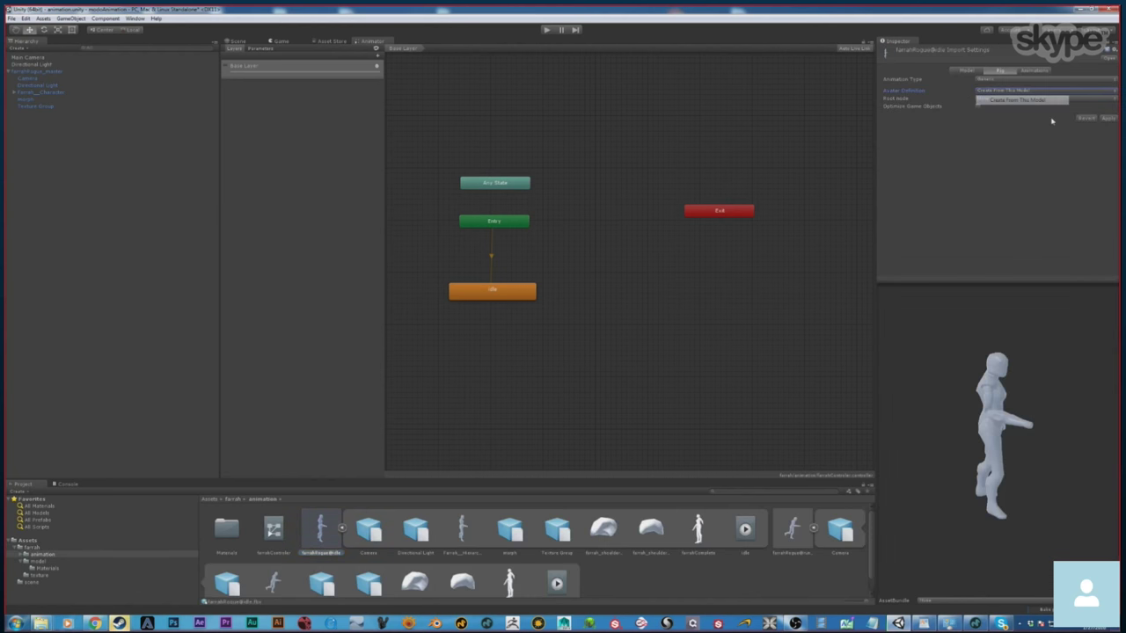
left_click(1042, 99)
left_click(1045, 97)
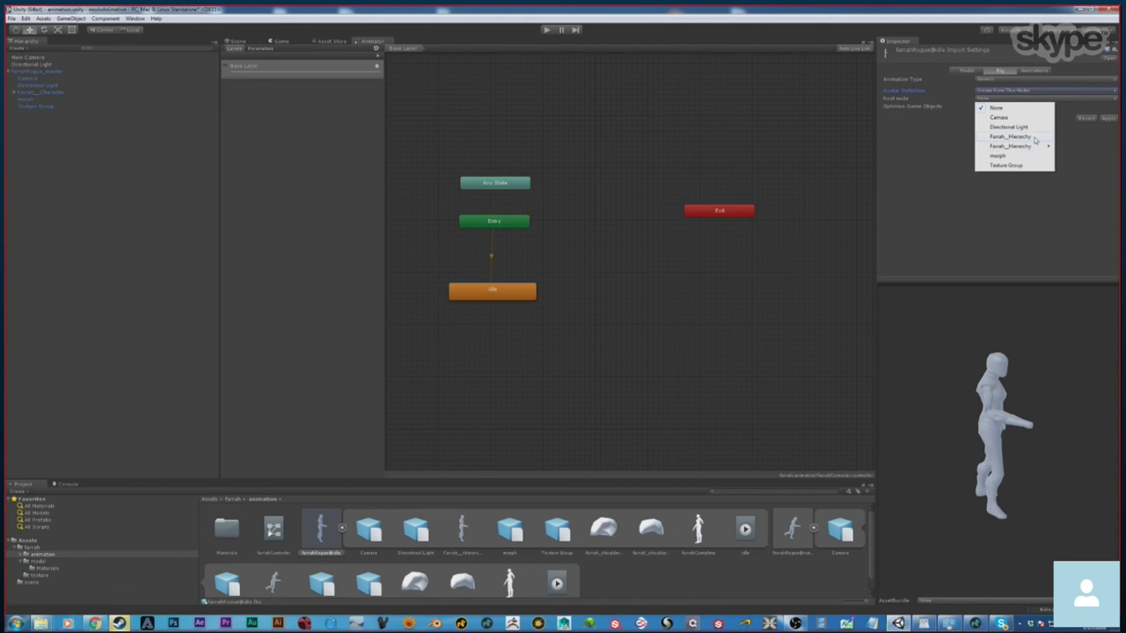
left_click(45, 92)
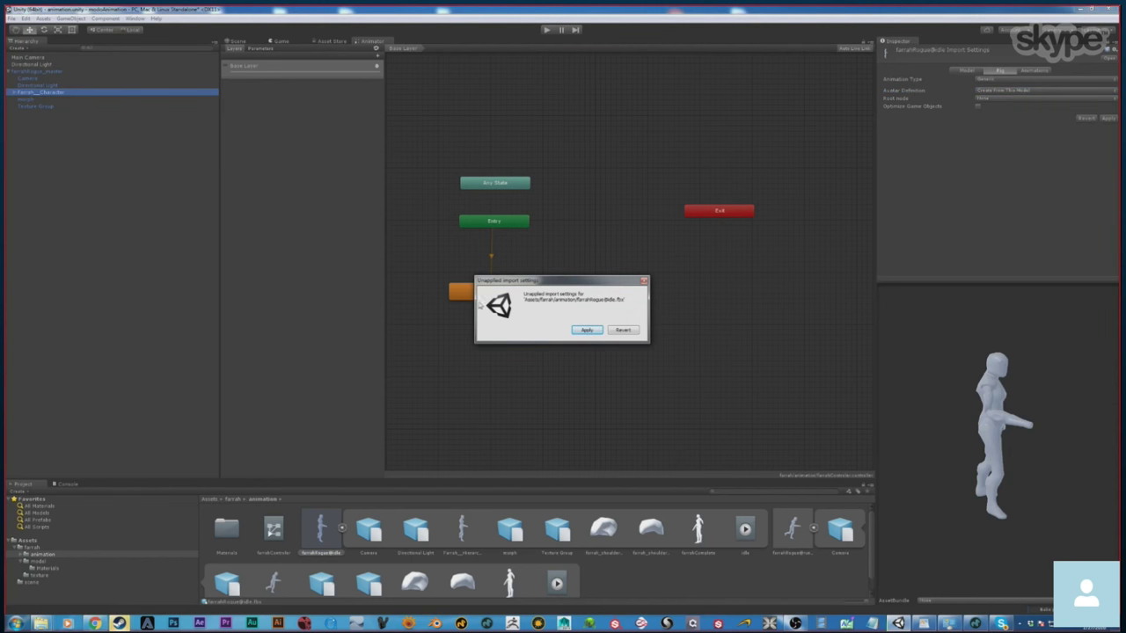
left_click(587, 331)
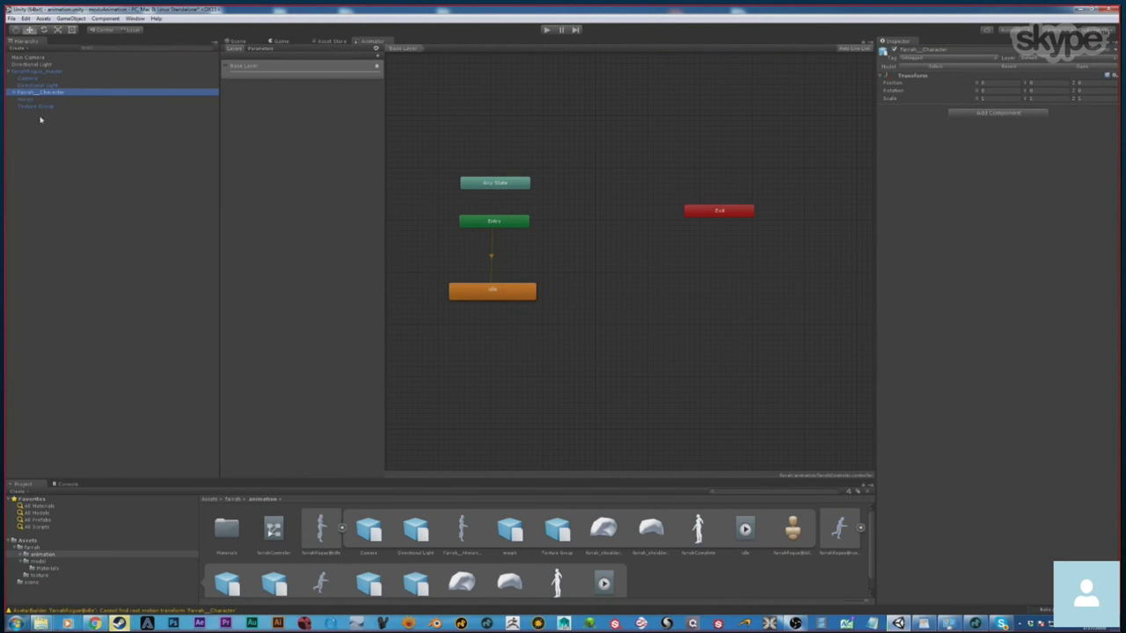
Replace farrahRogue_master in the scene with the farrahRogue@idle model.
right_click(36, 71)
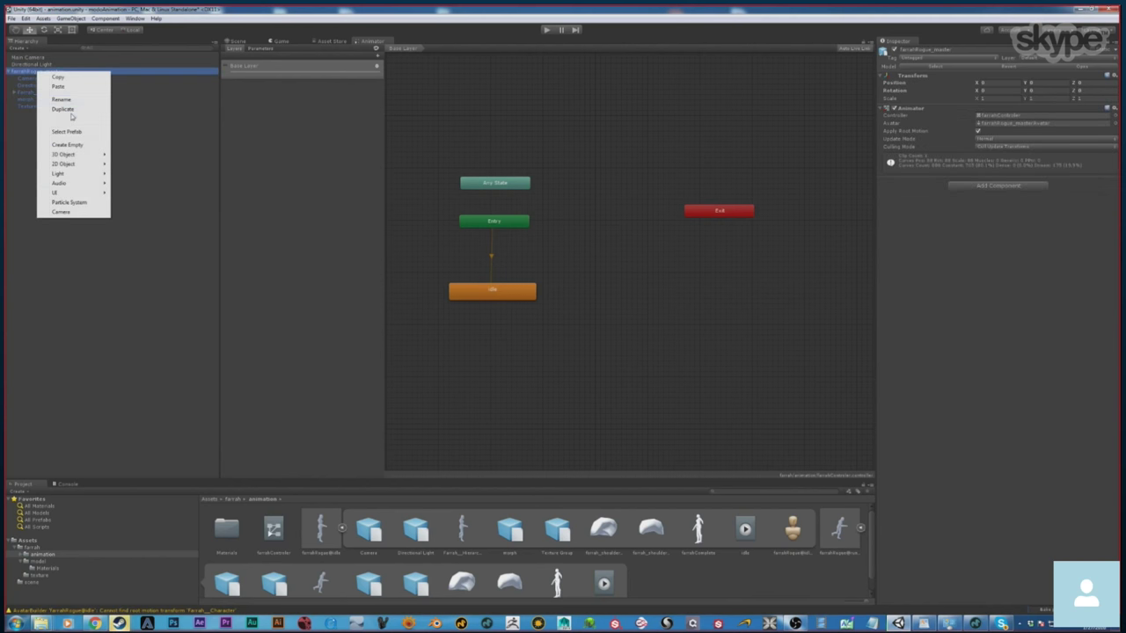
left_click(70, 121)
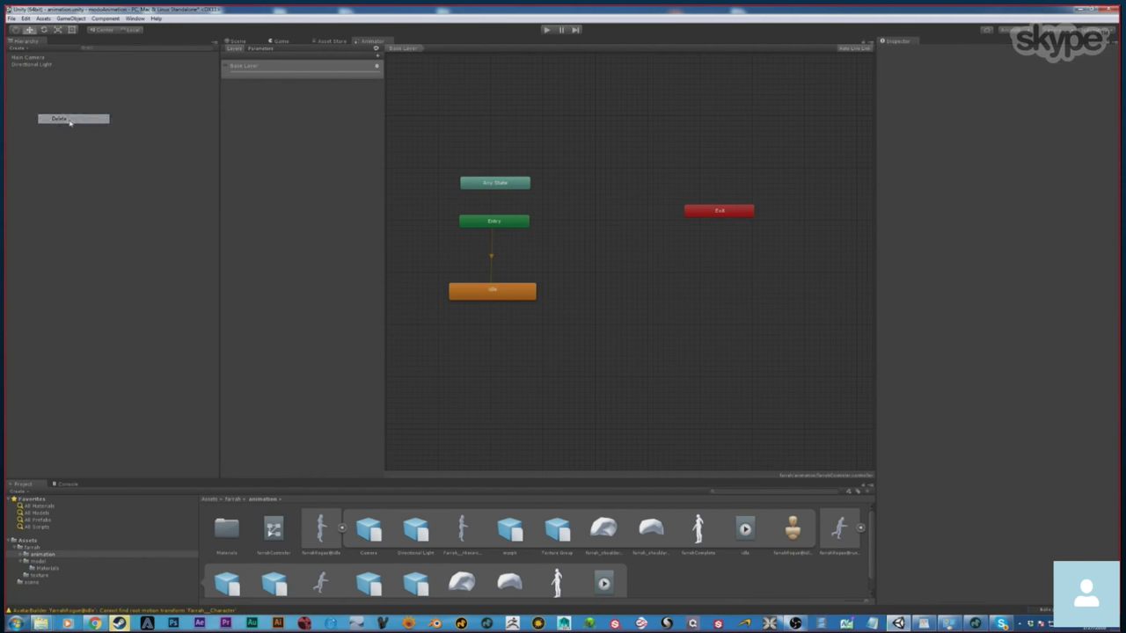
left_click(322, 535)
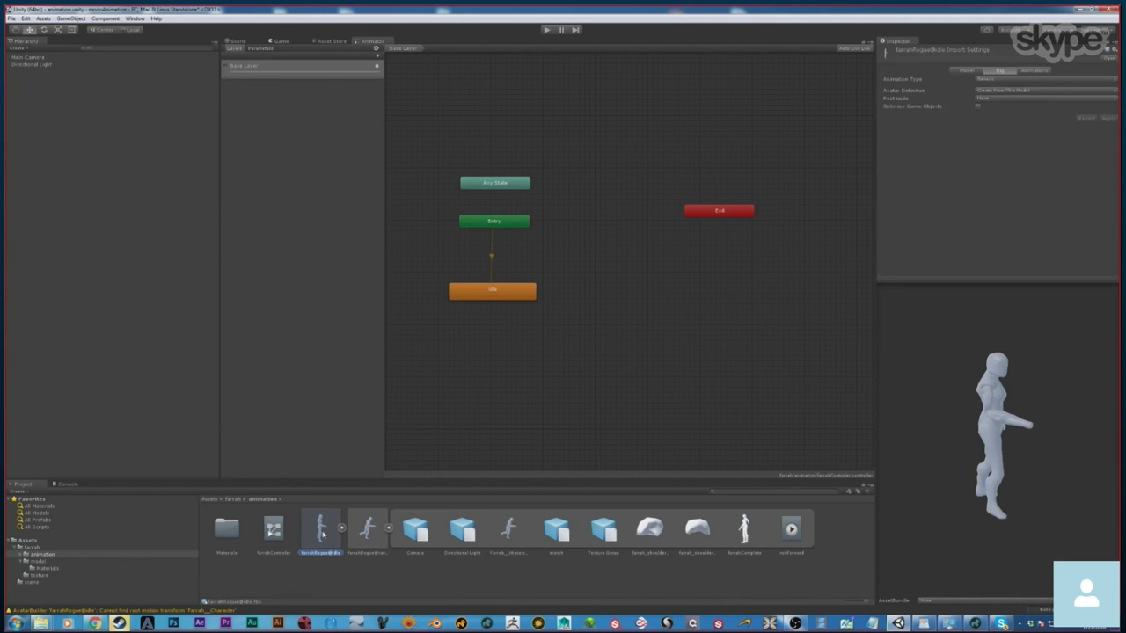
left_click_drag(322, 535, 158, 289)
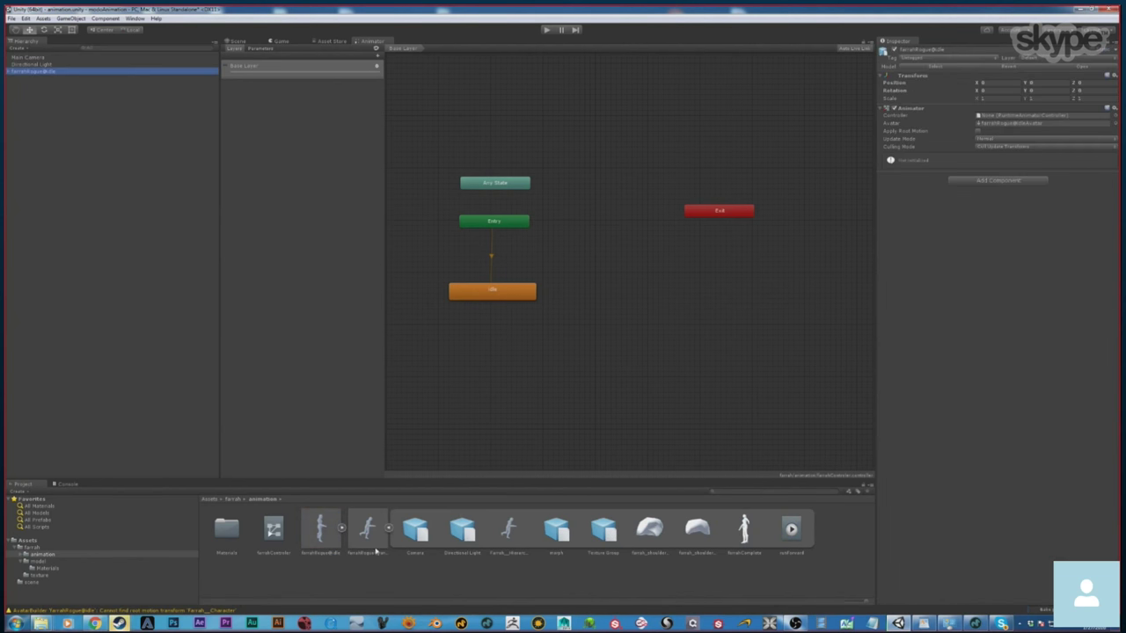
Delete the idle state from the Animator's Base Layer.
left_click(497, 292)
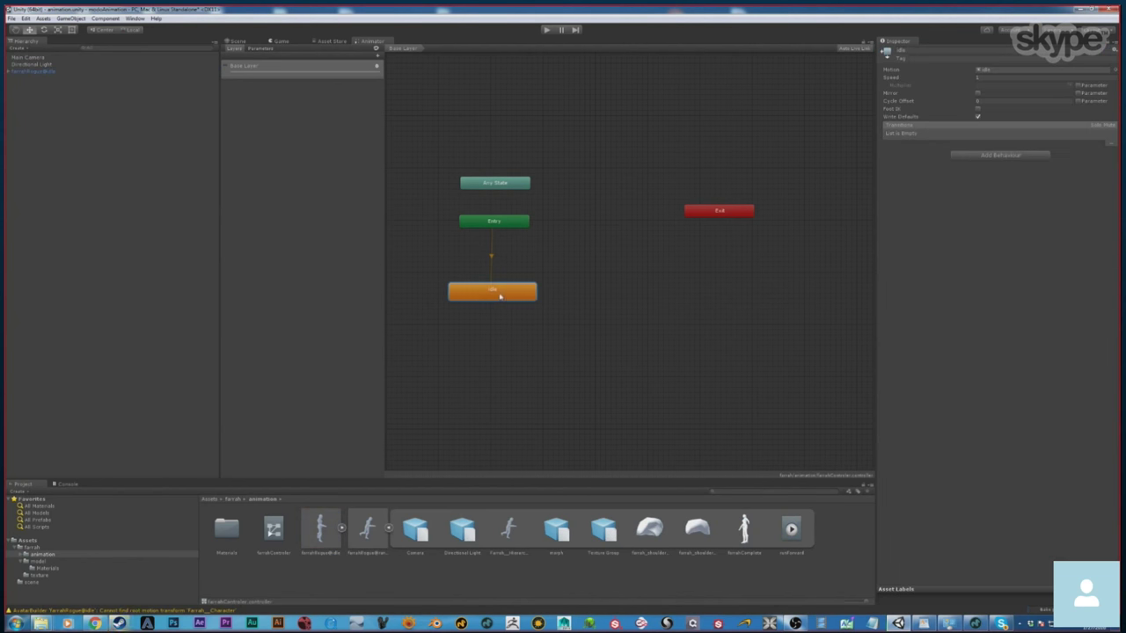
key("Delete")
left_click(587, 330)
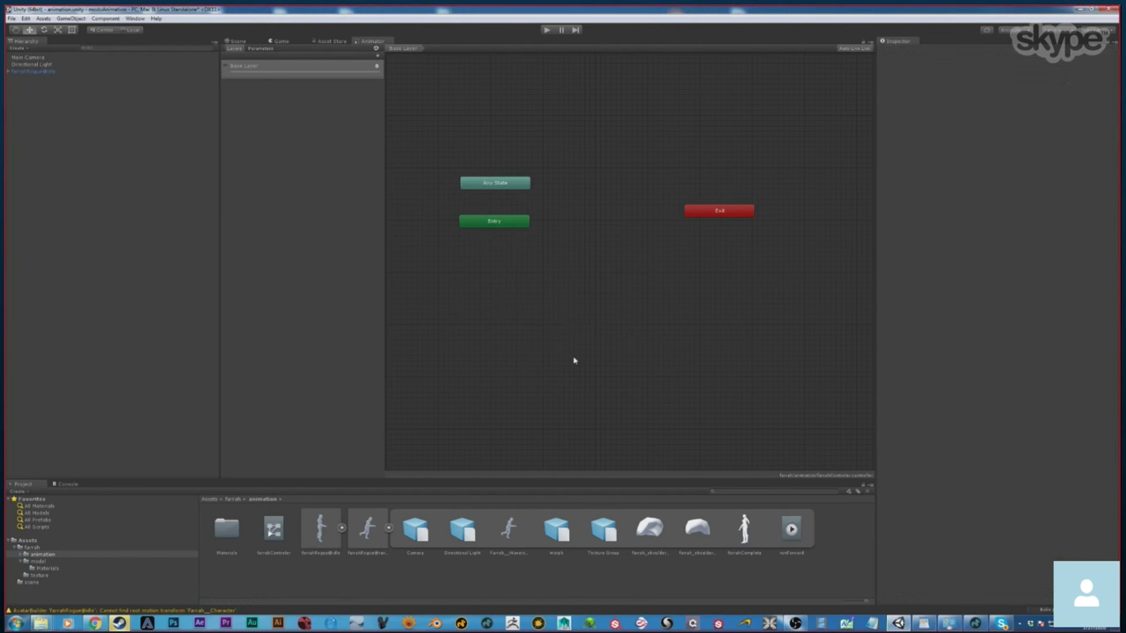
Duplicate the farrahRogue@idle model and rename the original as farrahRogueMasterMaster.
left_click(309, 531)
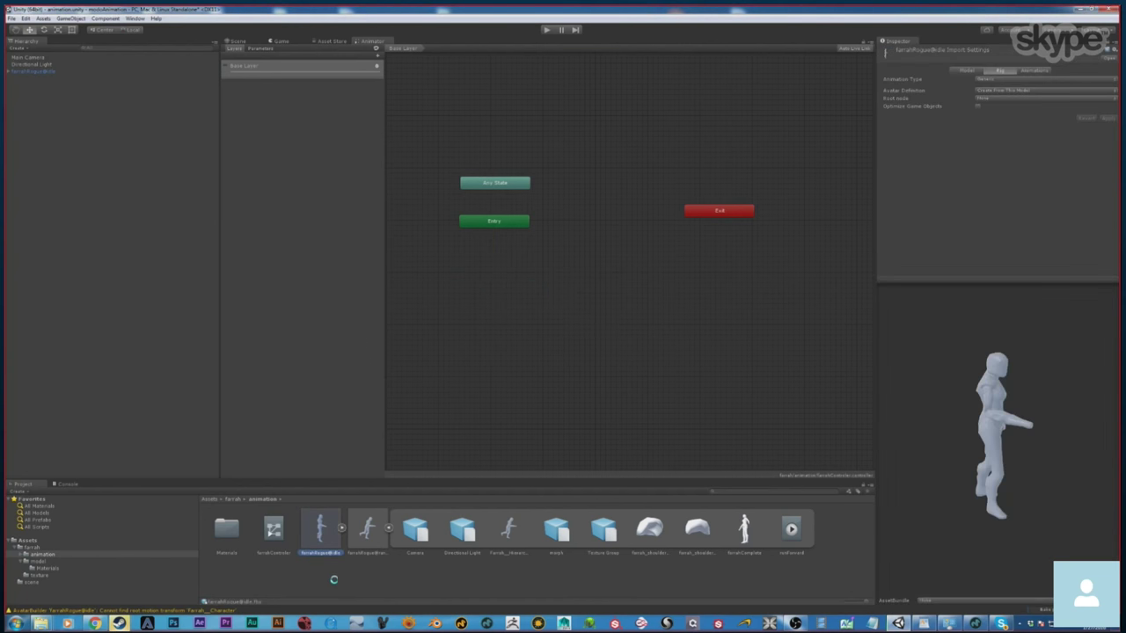
key("ctrl+d")
double_click(327, 551)
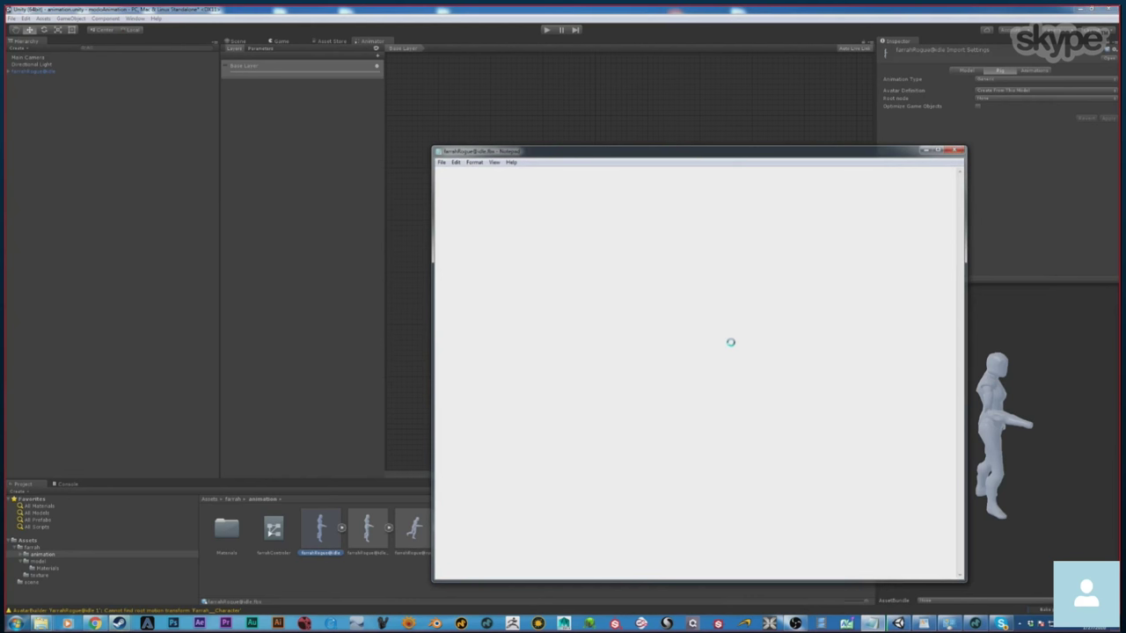
key("alt+F4")
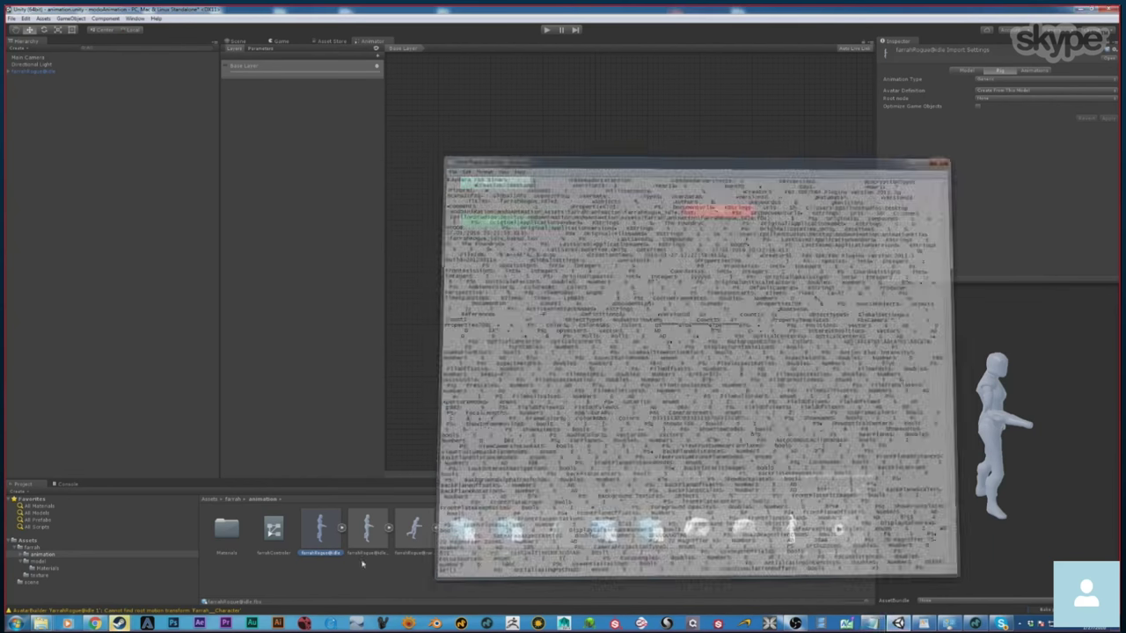
left_click(329, 553)
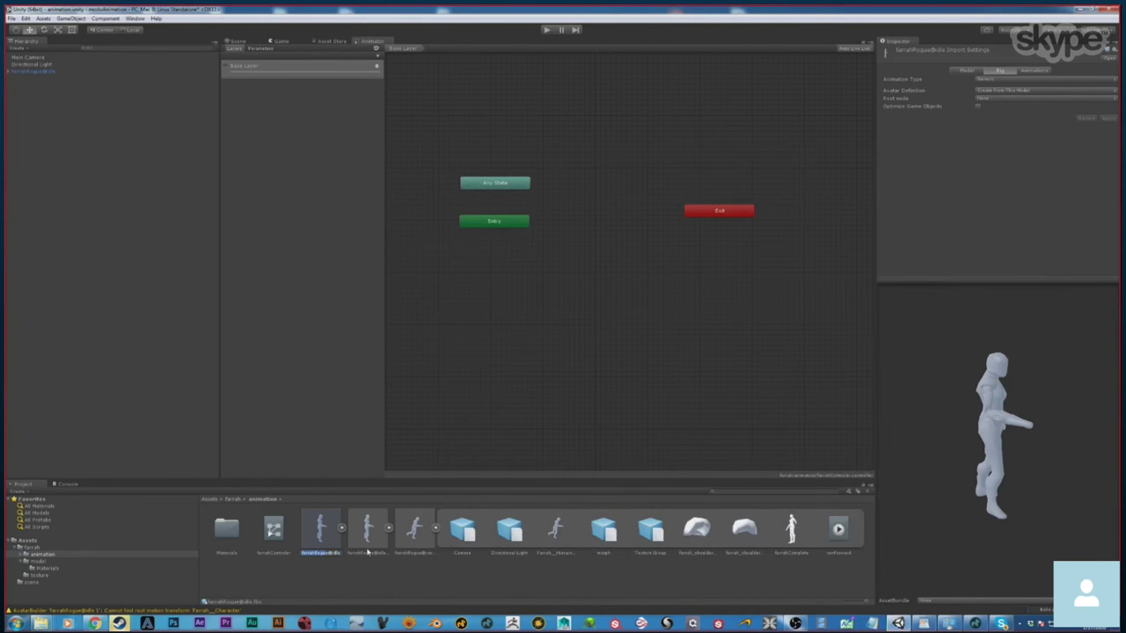
key("Right")
key("BackSpace")
key("BackSpace")
key("BackSpace")
key("BackSpace")
key("BackSpace")
type("MasterMaste")
key("Return")
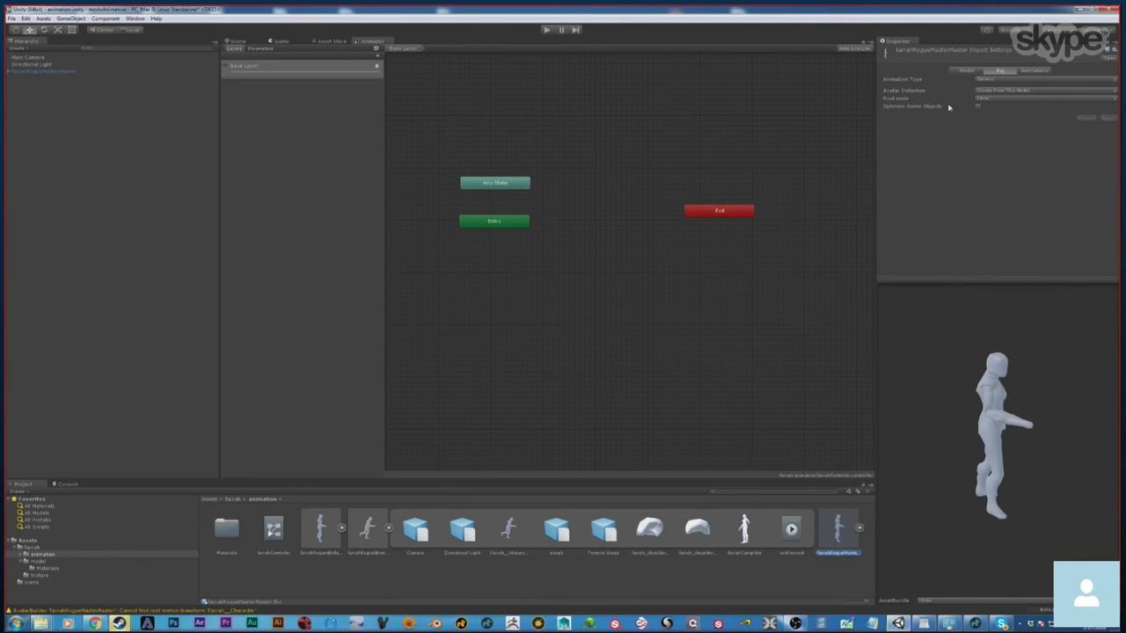
Set the rig's root node of farrahRogueMasterMaster to Farrah__Hierarchy, keeping Create From This Model, and apply the import settings.
left_click(1028, 92)
left_click(1020, 101)
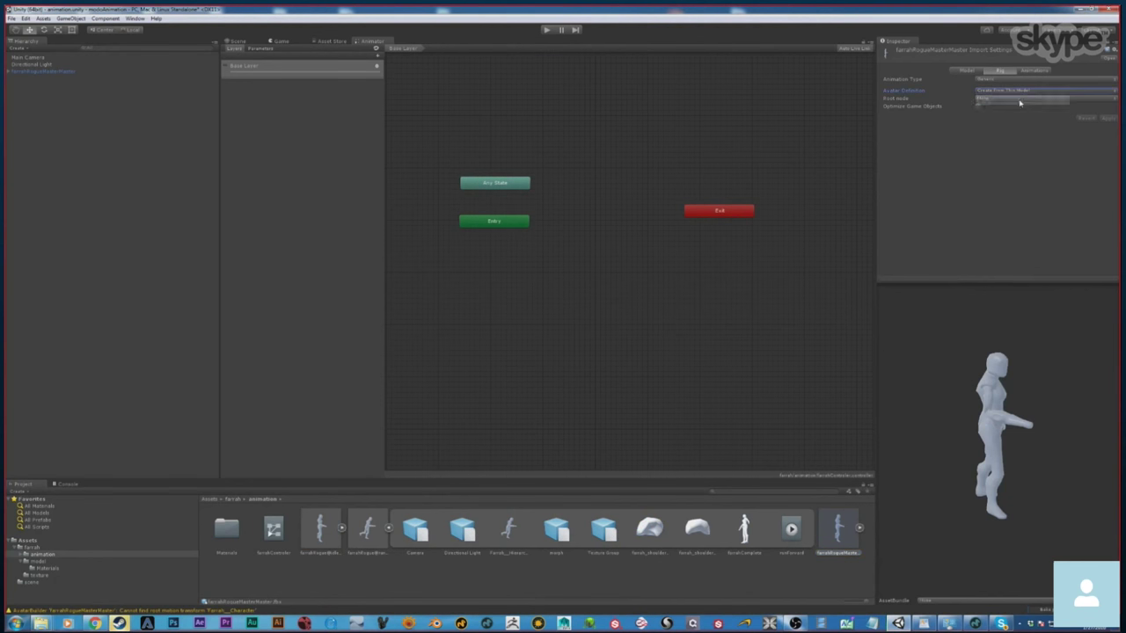
left_click(1020, 104)
left_click(1029, 139)
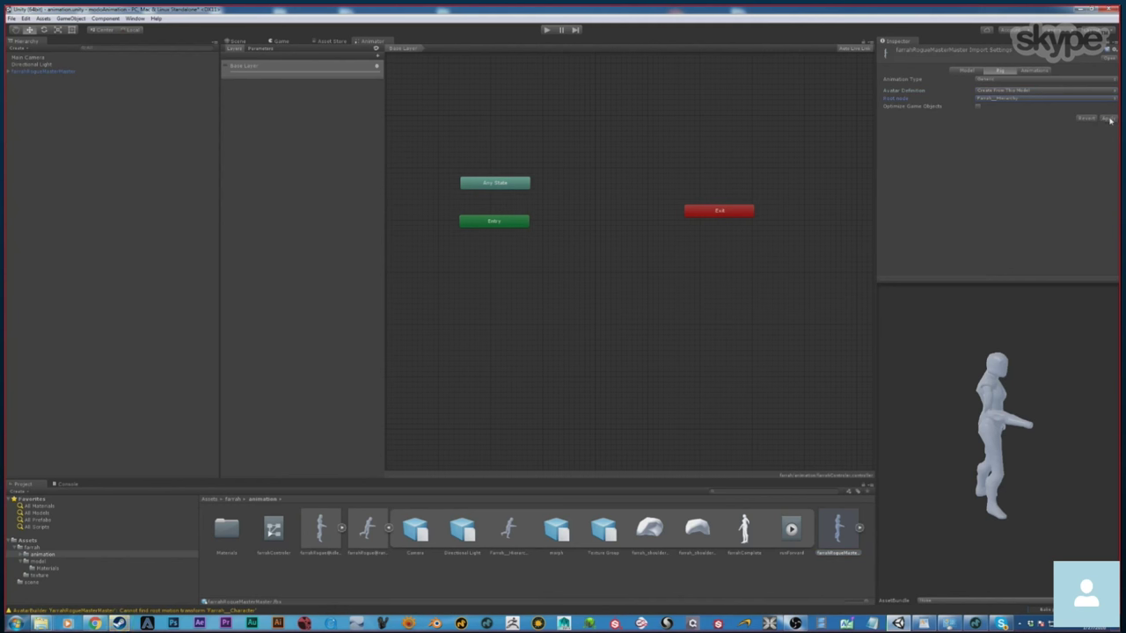
left_click(1108, 119)
Assign farrahController as the Animator controller of farrahRogueMasterMaster in the scene.
left_click(388, 529)
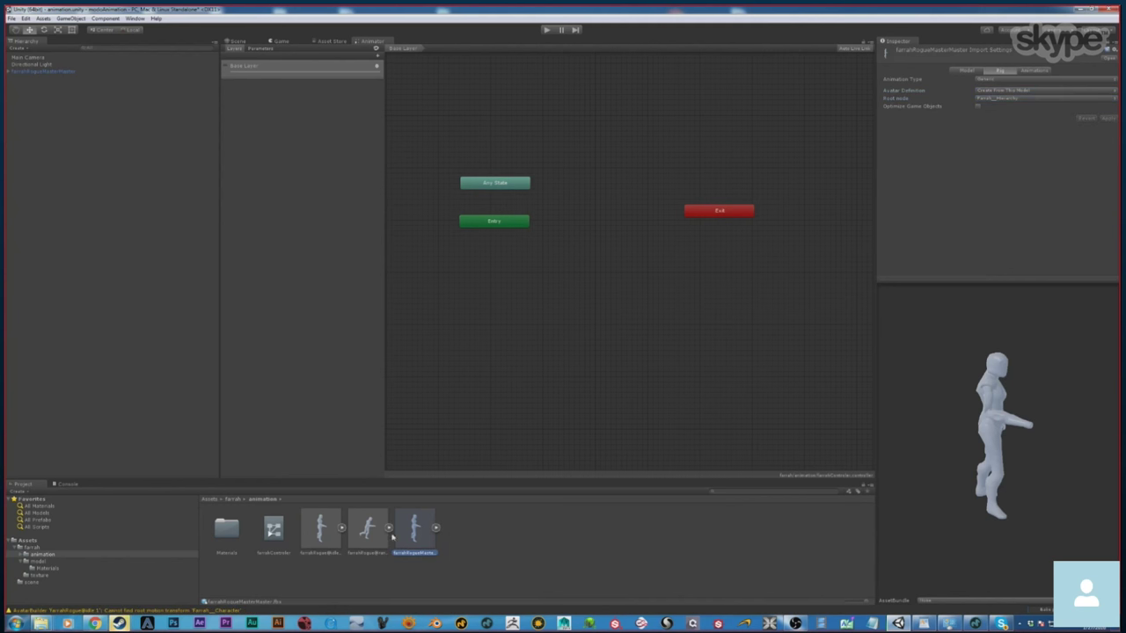
left_click(50, 72)
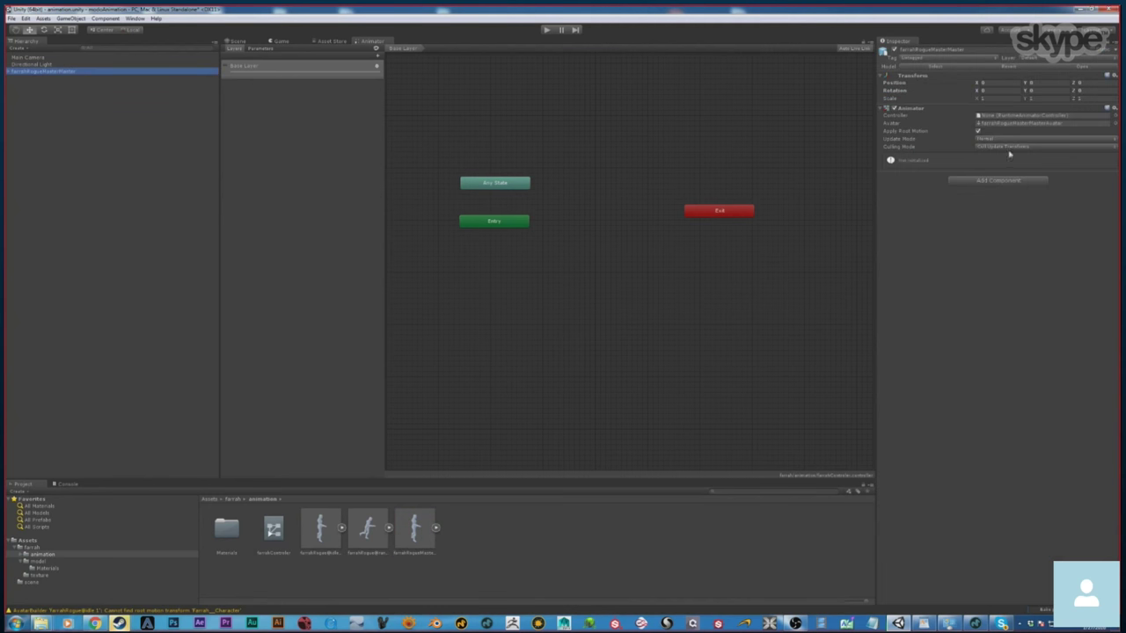
left_click(1114, 115)
double_click(736, 274)
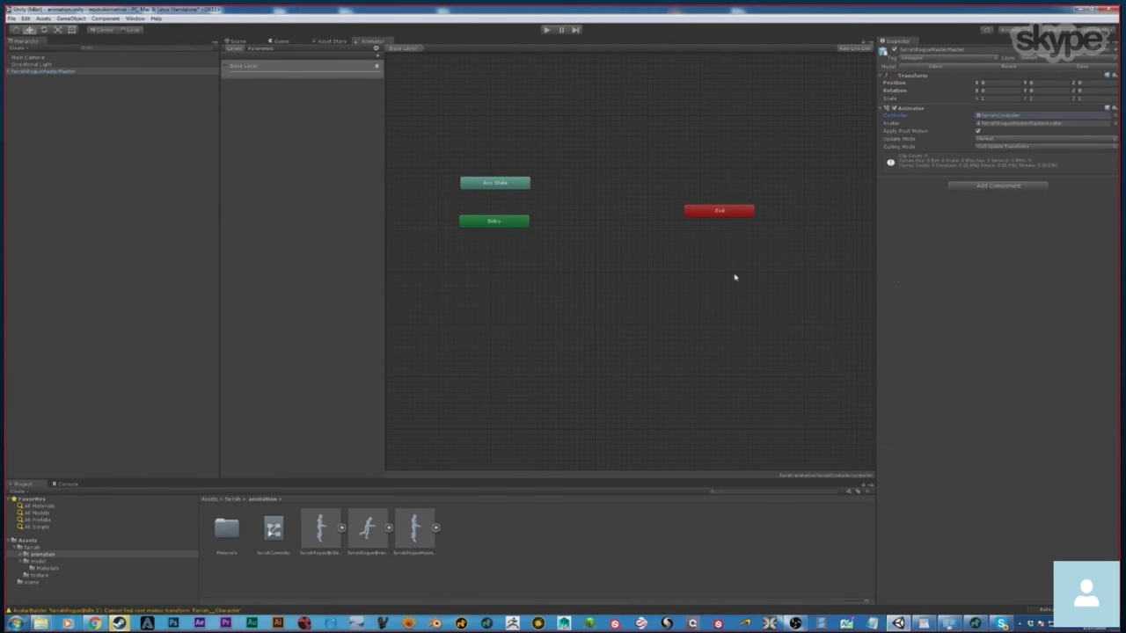
Set the rig of farrahRogue@runForward to copy from farrahRogueMasterMasterAvatar as its source avatar and apply the import settings.
left_click(375, 535)
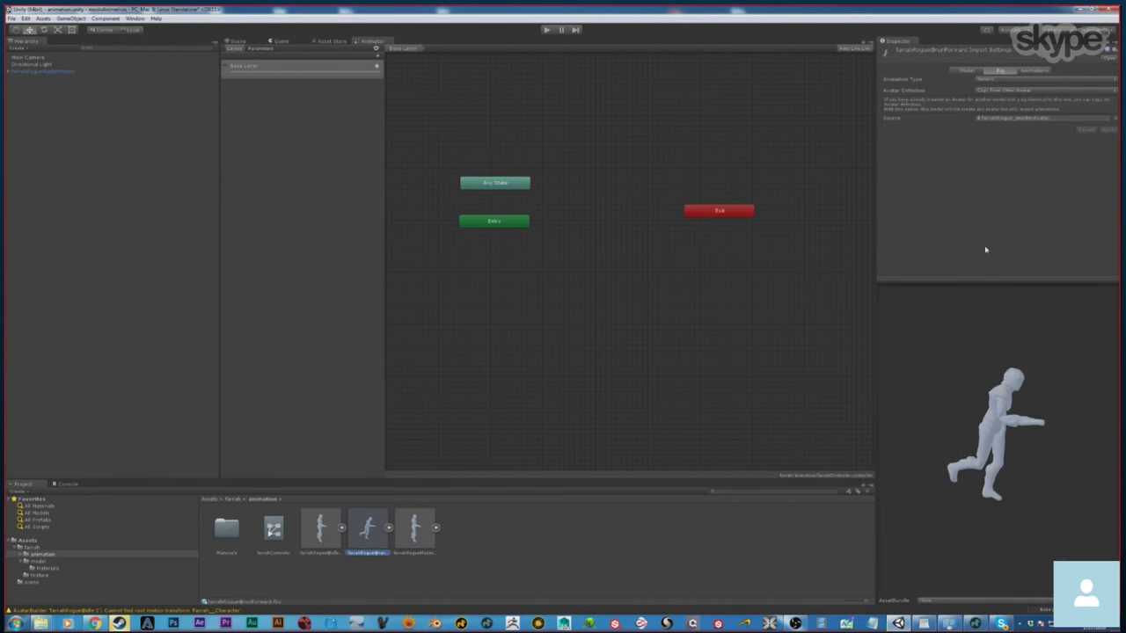
left_click(1027, 91)
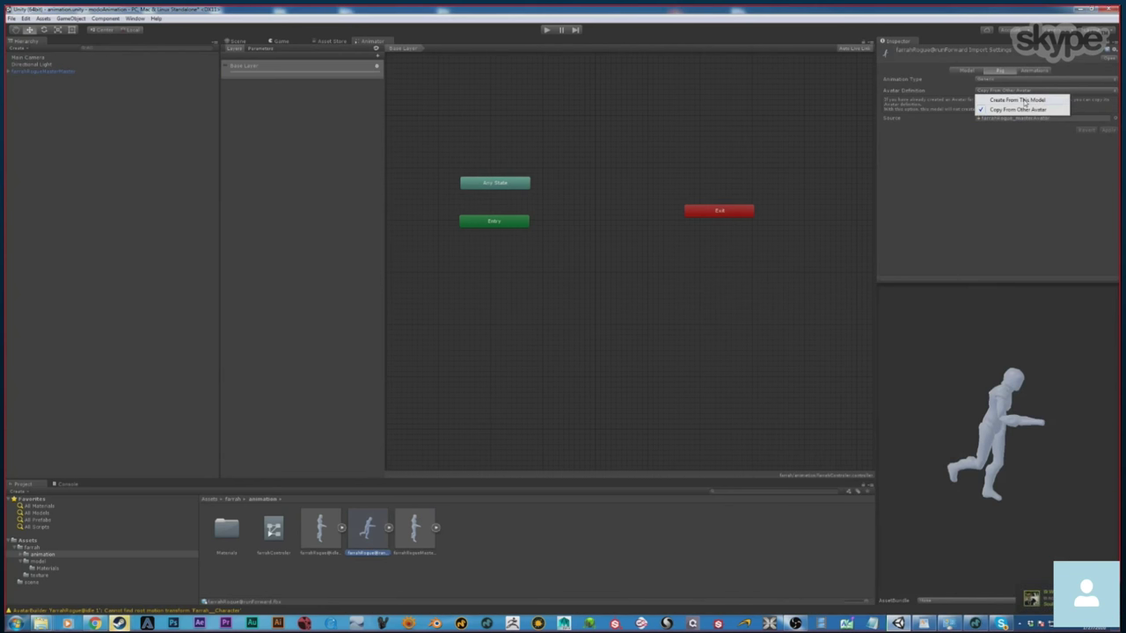
left_click(1025, 107)
left_click(1114, 124)
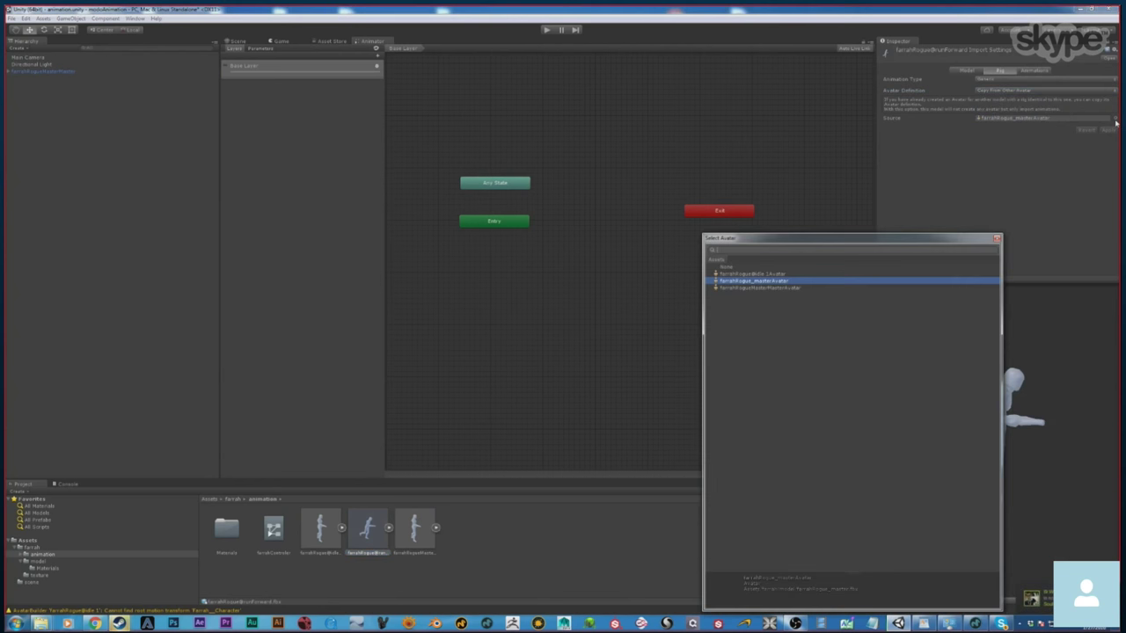
double_click(773, 292)
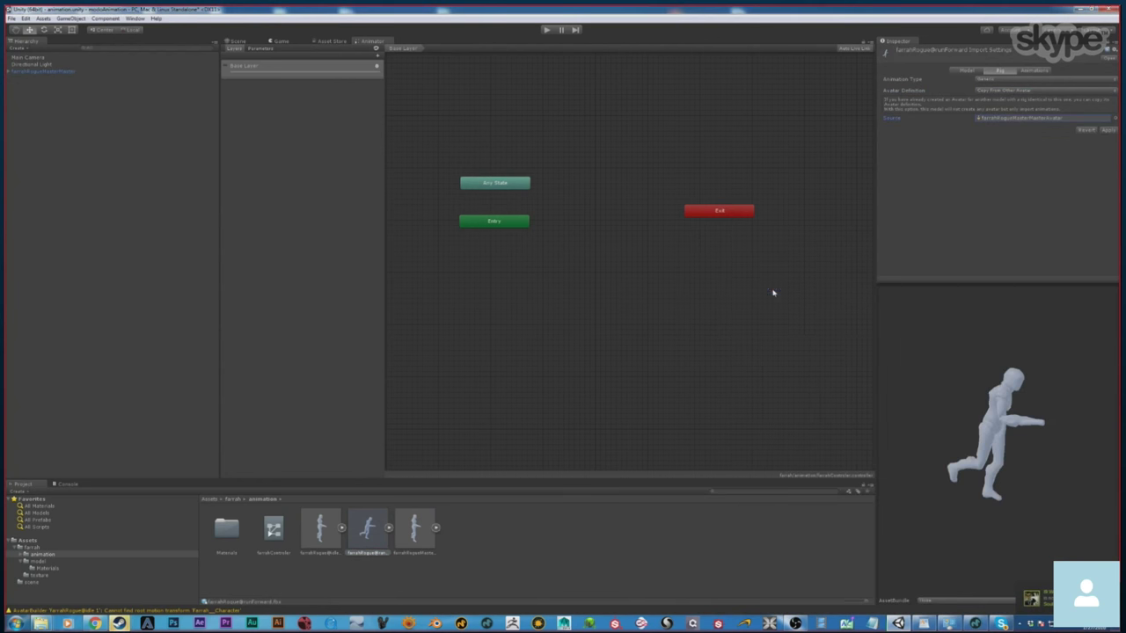
left_click(1108, 129)
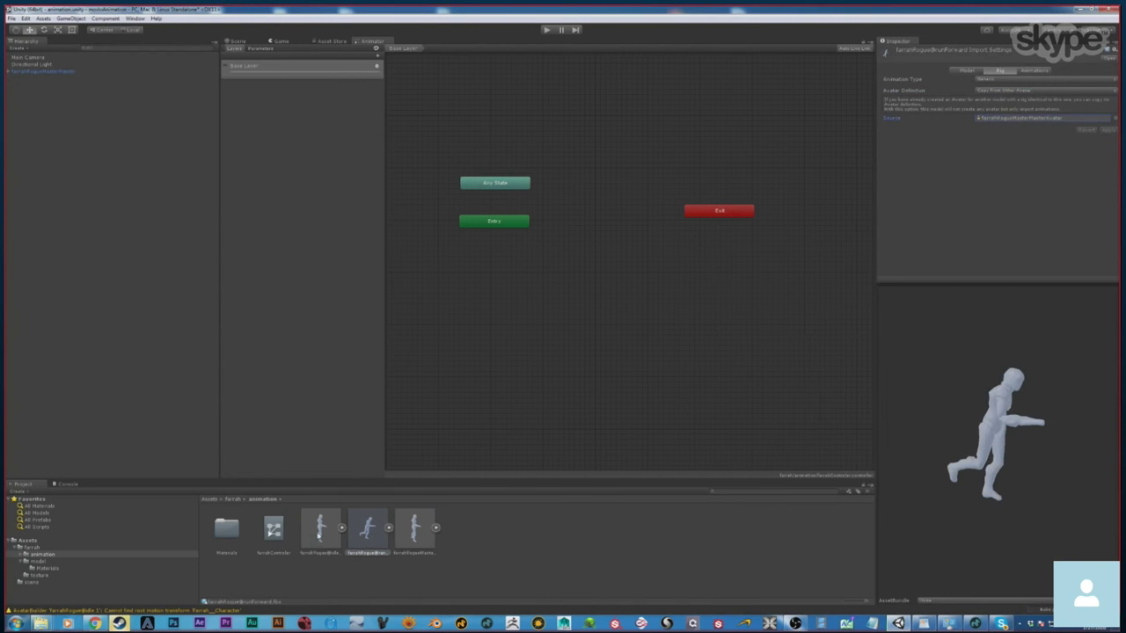
Set the avatar definition of the farrahRogue@idle 1 rig to Copy From Other Avatar and locate its source avatar in the project.
left_click(320, 531)
left_click(1016, 99)
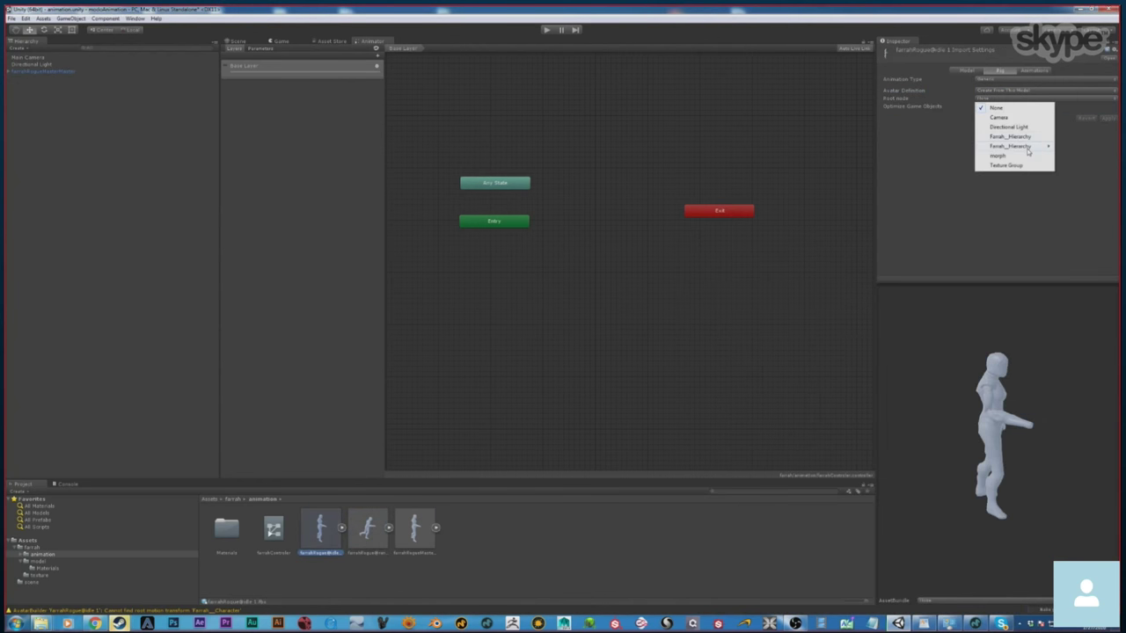
left_click(1038, 97)
left_click(1041, 91)
left_click(1033, 110)
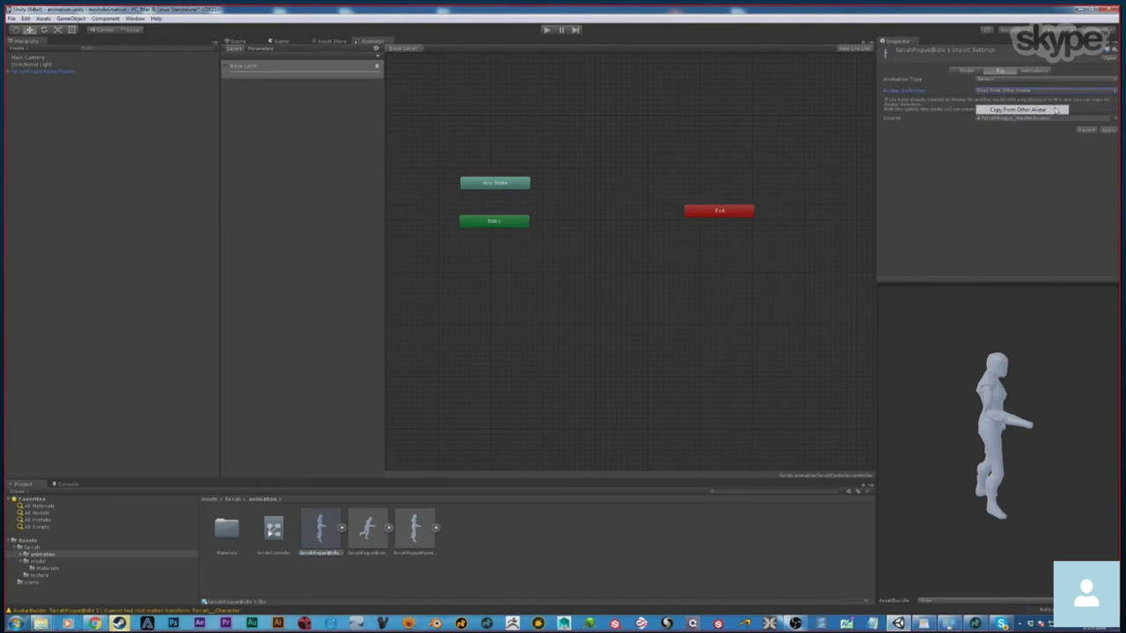
left_click(1025, 118)
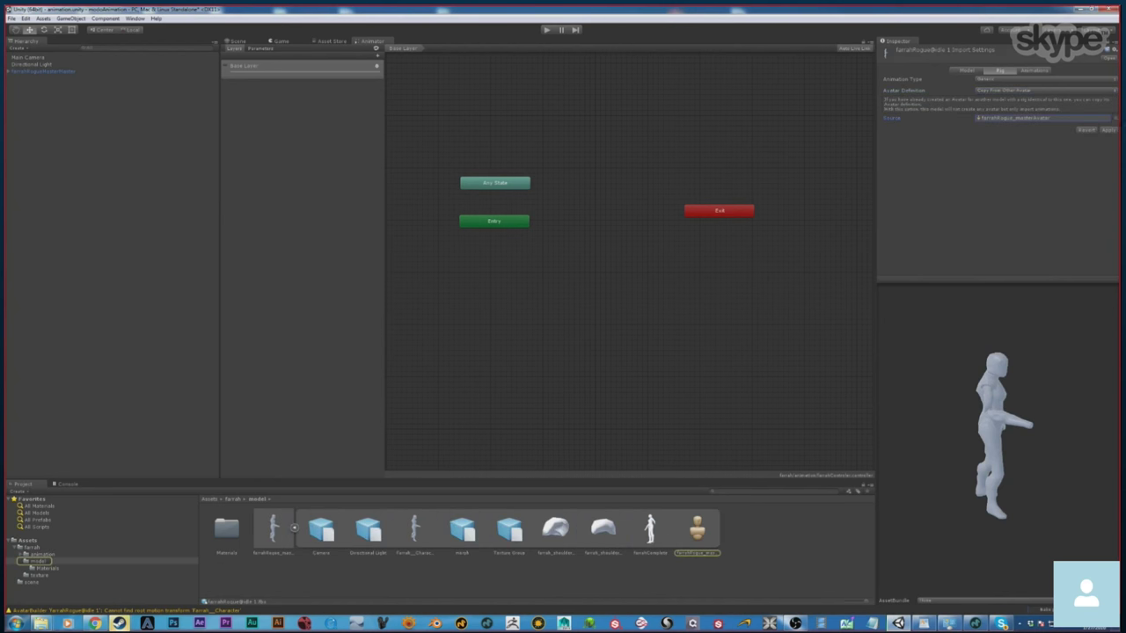
Set the avatar source of the farrahRogue@idle 1 model to farrahRogueMasterMasterAvatar and apply its import settings.
left_click(1109, 118)
double_click(762, 288)
left_click(295, 528)
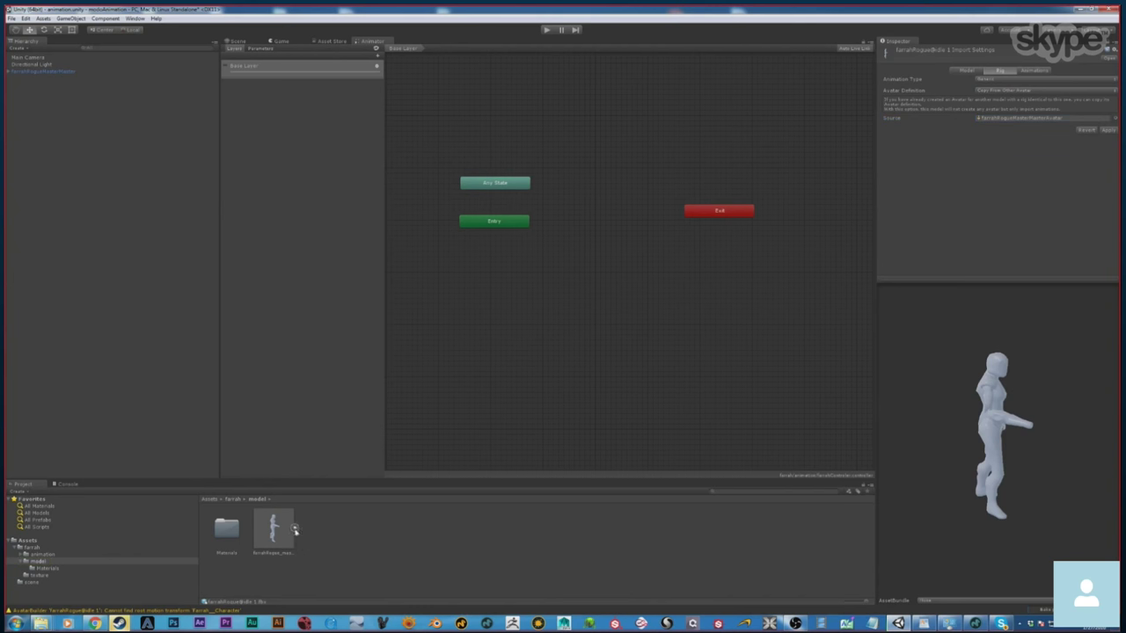
left_click(233, 499)
left_click(226, 533)
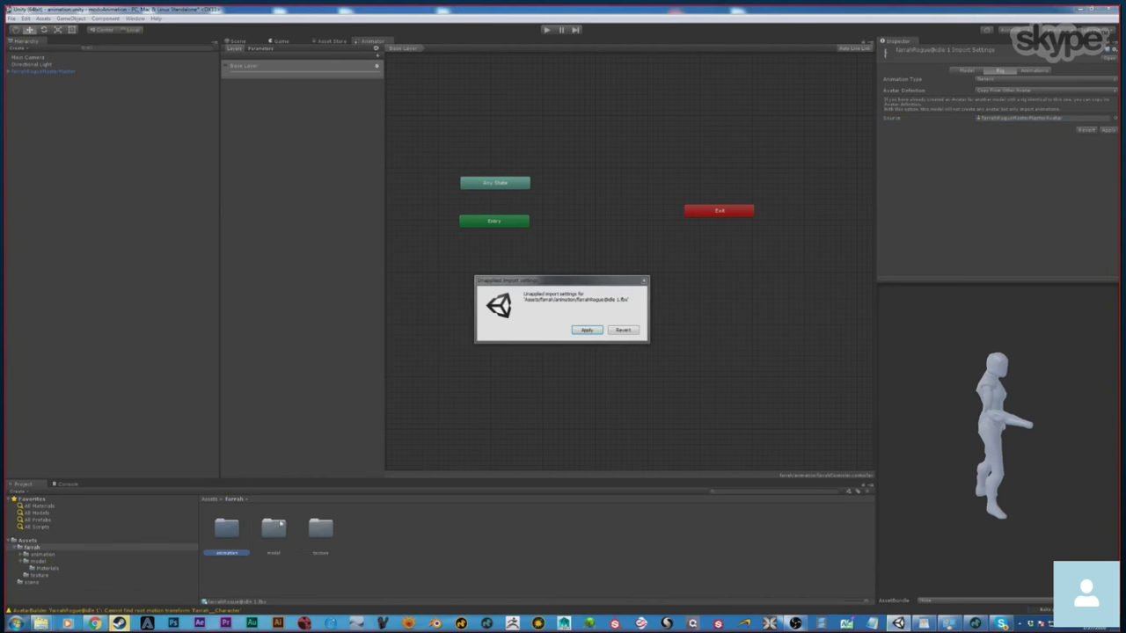
left_click(591, 331)
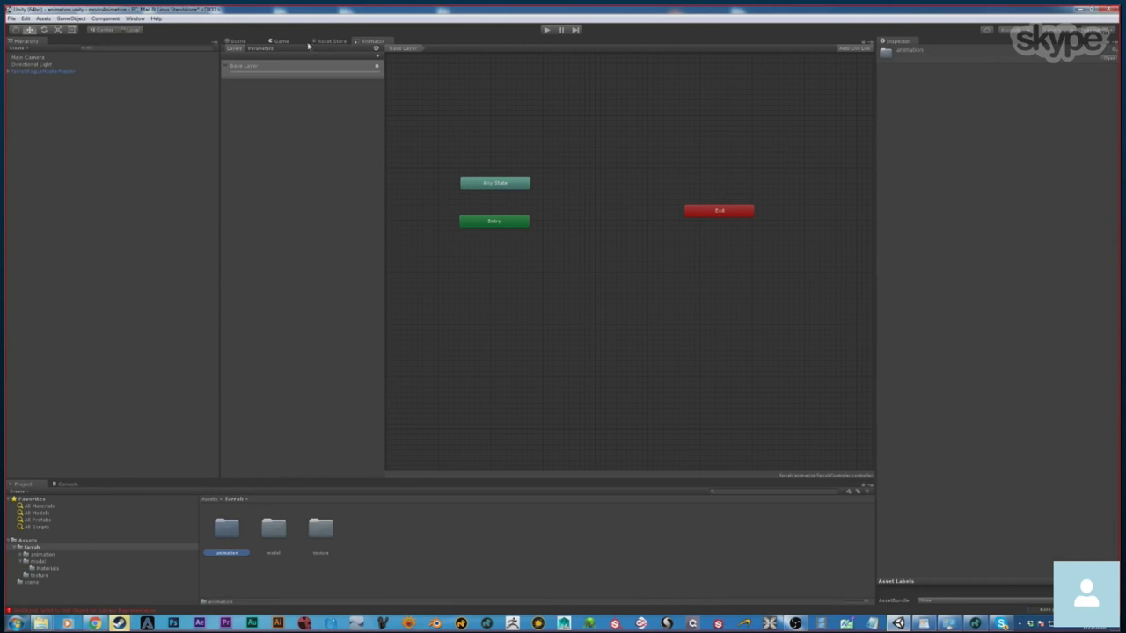
Apply the farrah_diff_lp material to the character's body and both shoulder pads in the scene.
left_click(281, 41)
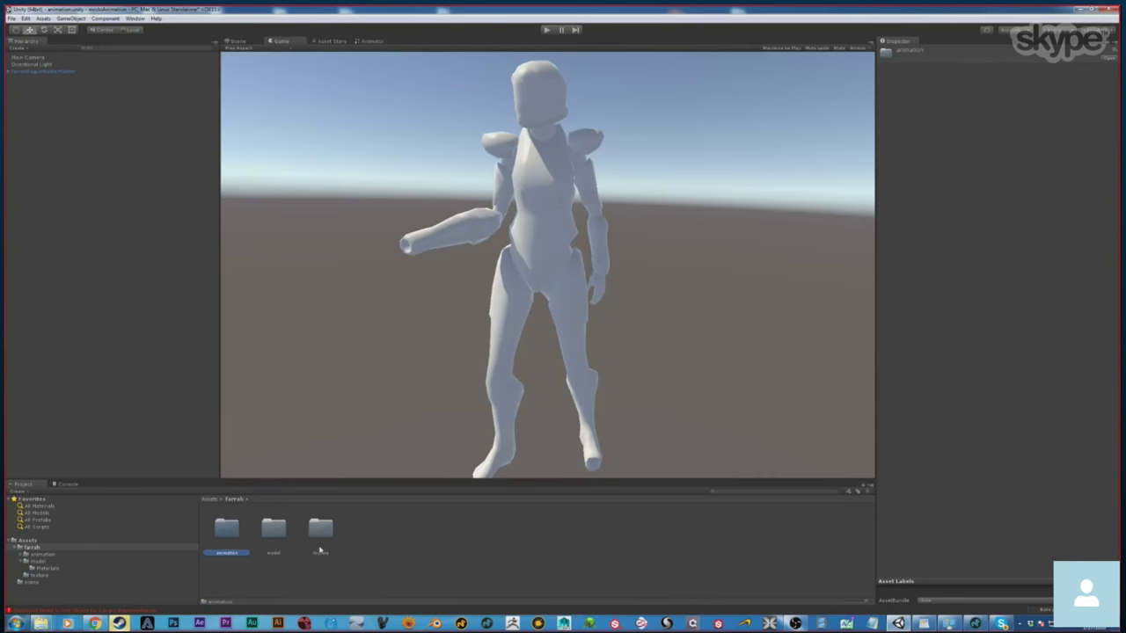
double_click(265, 533)
double_click(235, 526)
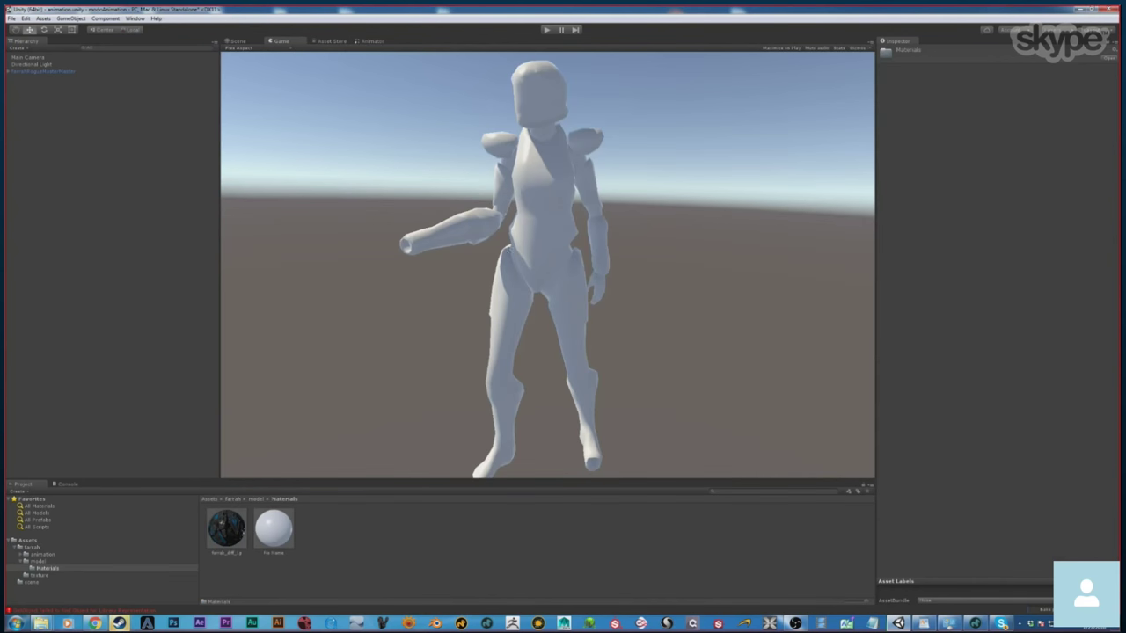
left_click(238, 42)
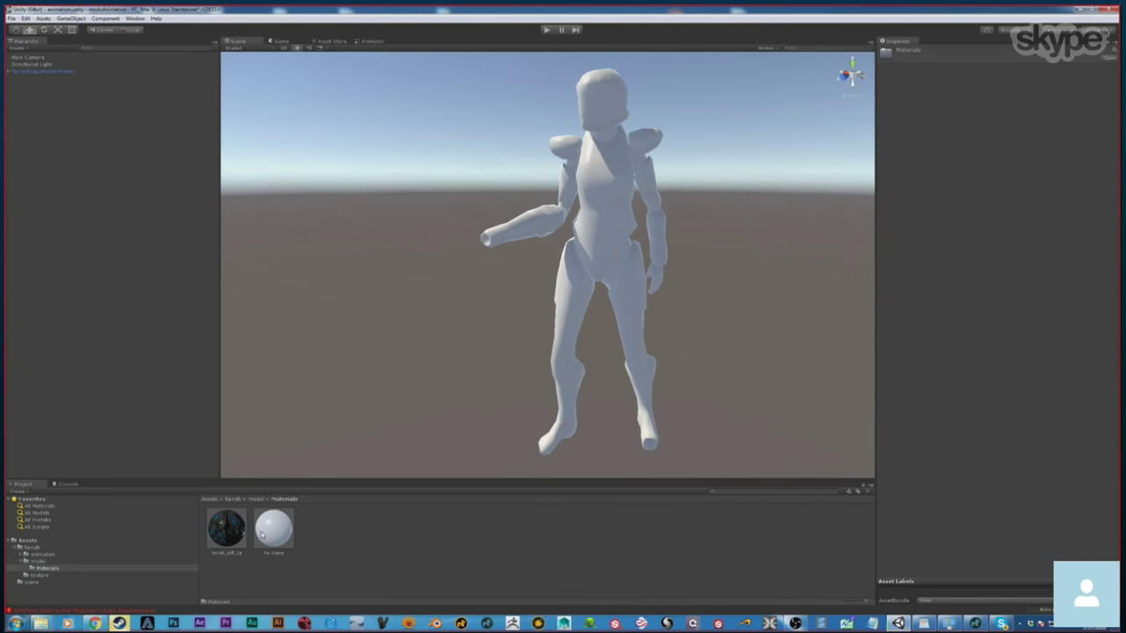
left_click_drag(225, 531, 594, 218)
left_click_drag(234, 531, 565, 152)
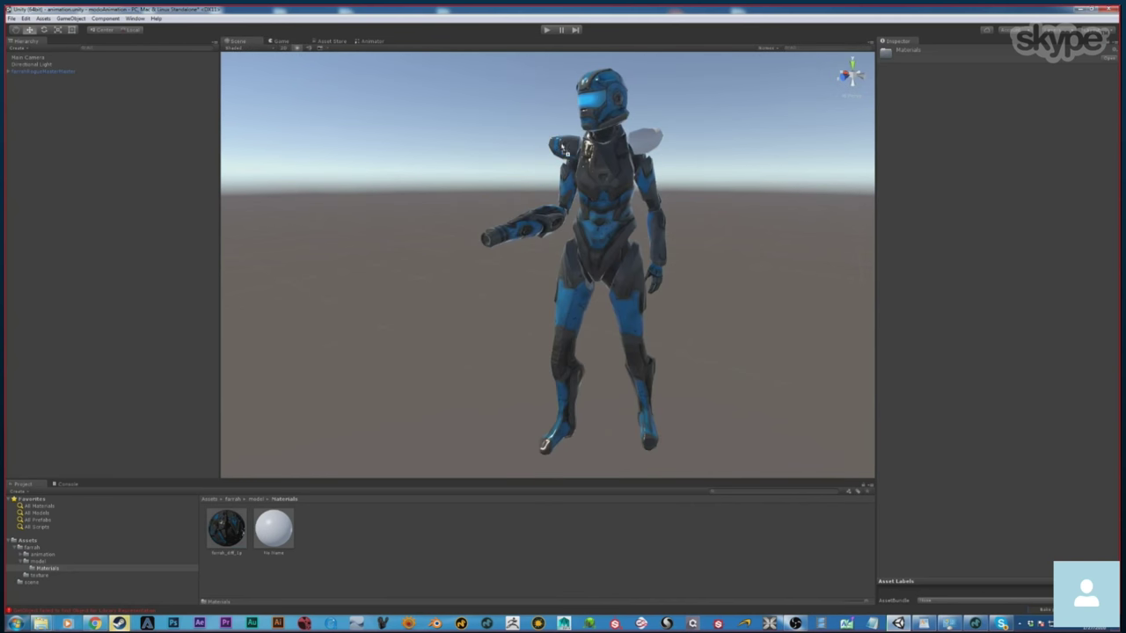
left_click_drag(234, 530, 644, 141)
left_click(410, 224)
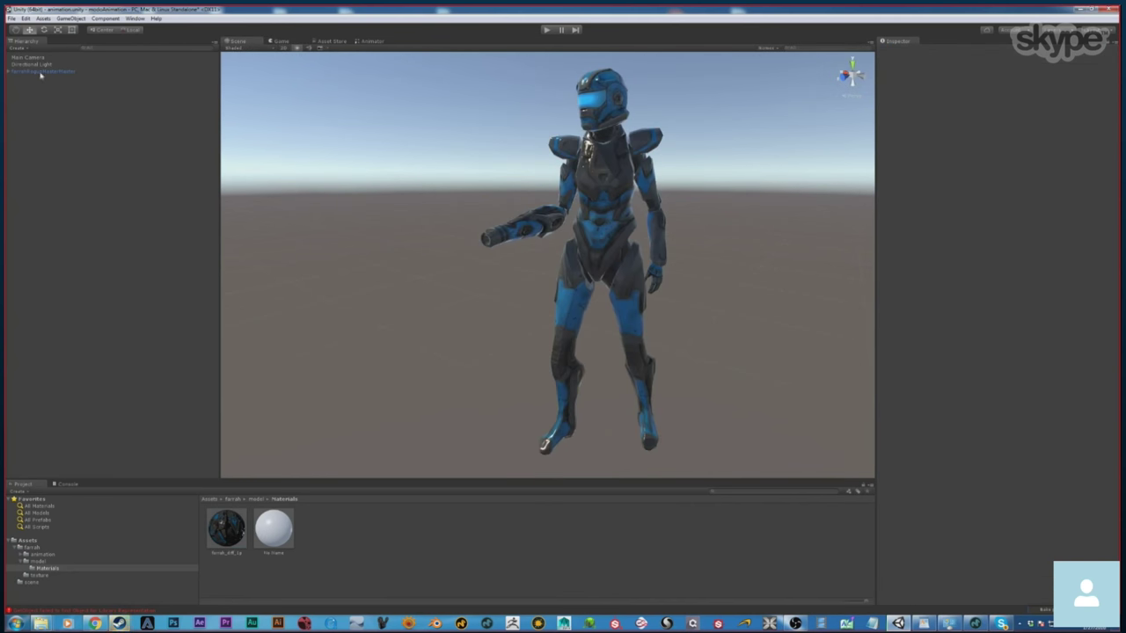
Add the runForward clip from the farrah animation folder as the first state in the farrahRogueMasterMaster animator's Base Layer.
left_click(41, 71)
left_click(360, 41)
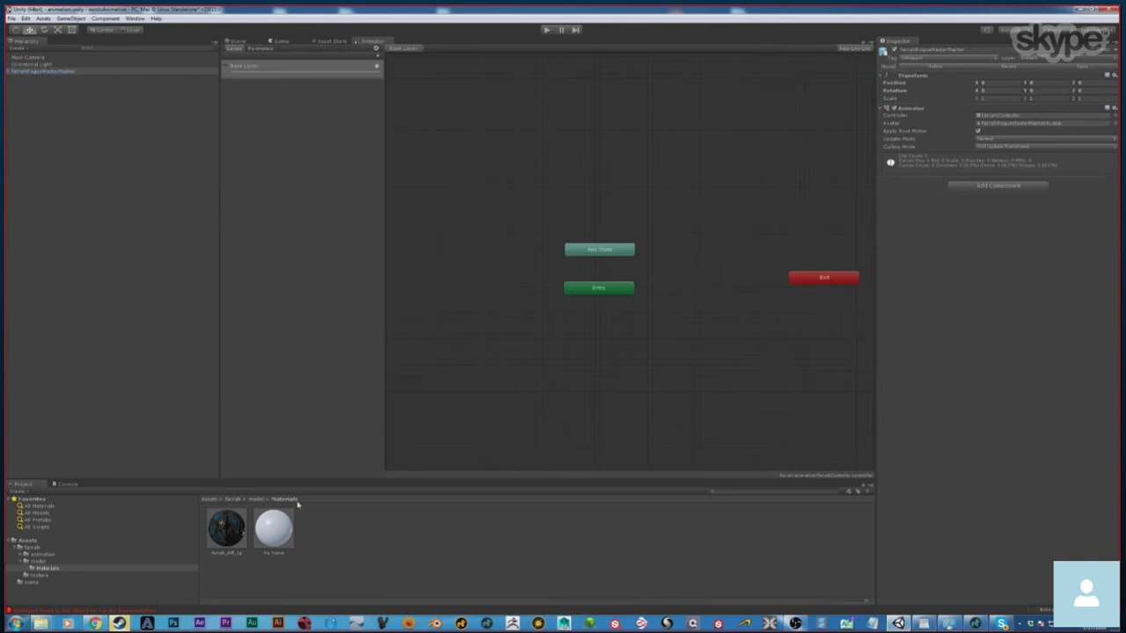
left_click(233, 500)
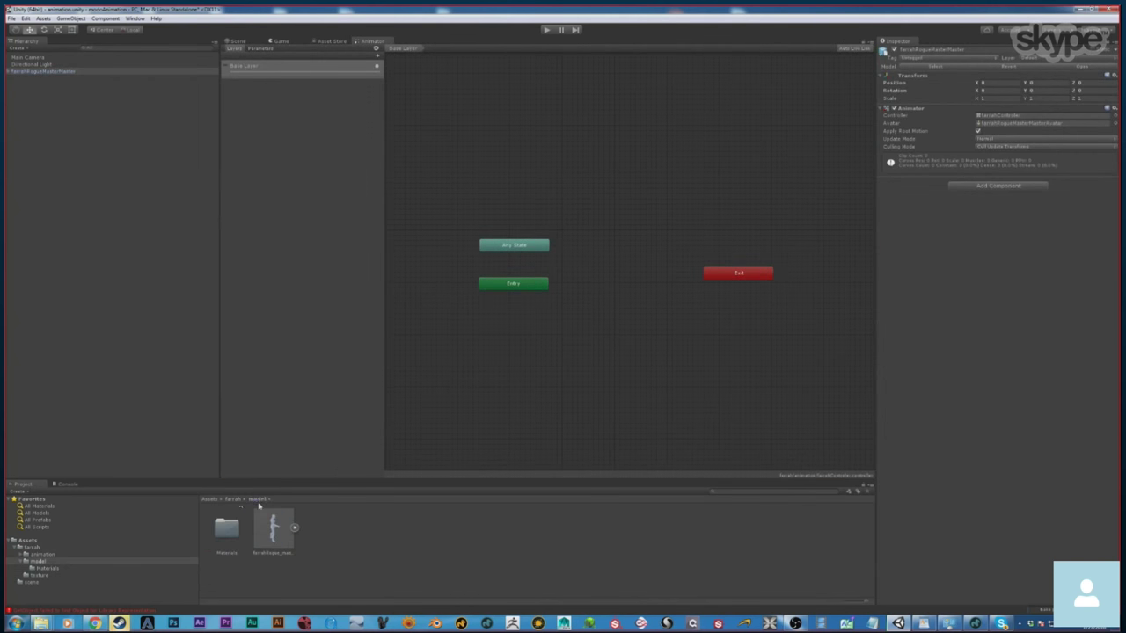
double_click(227, 530)
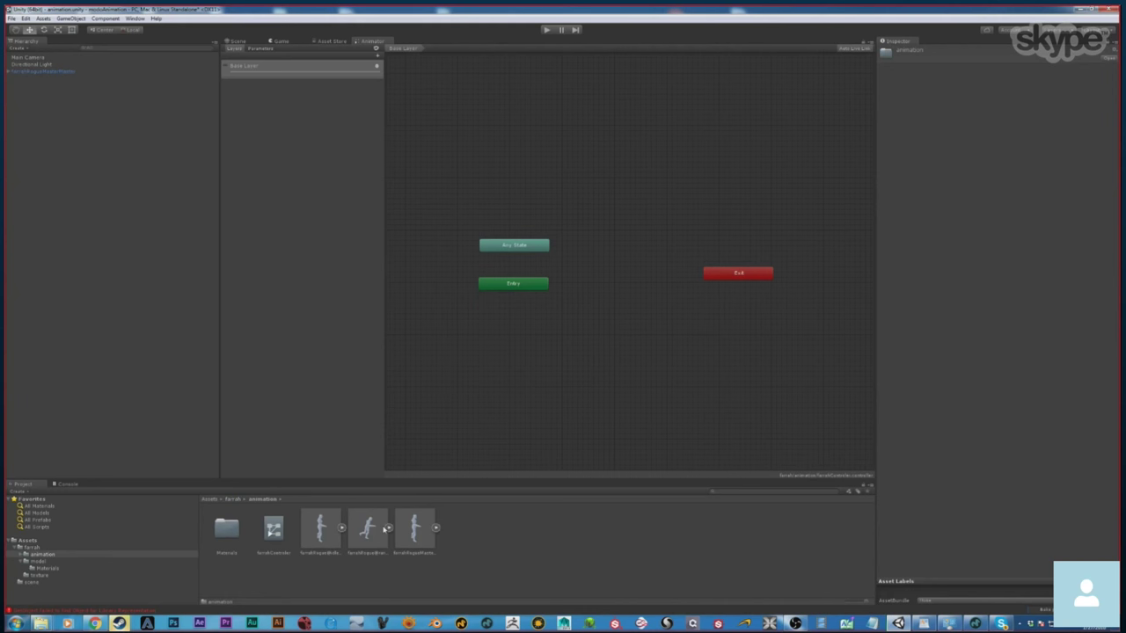
left_click_drag(621, 332, 626, 364)
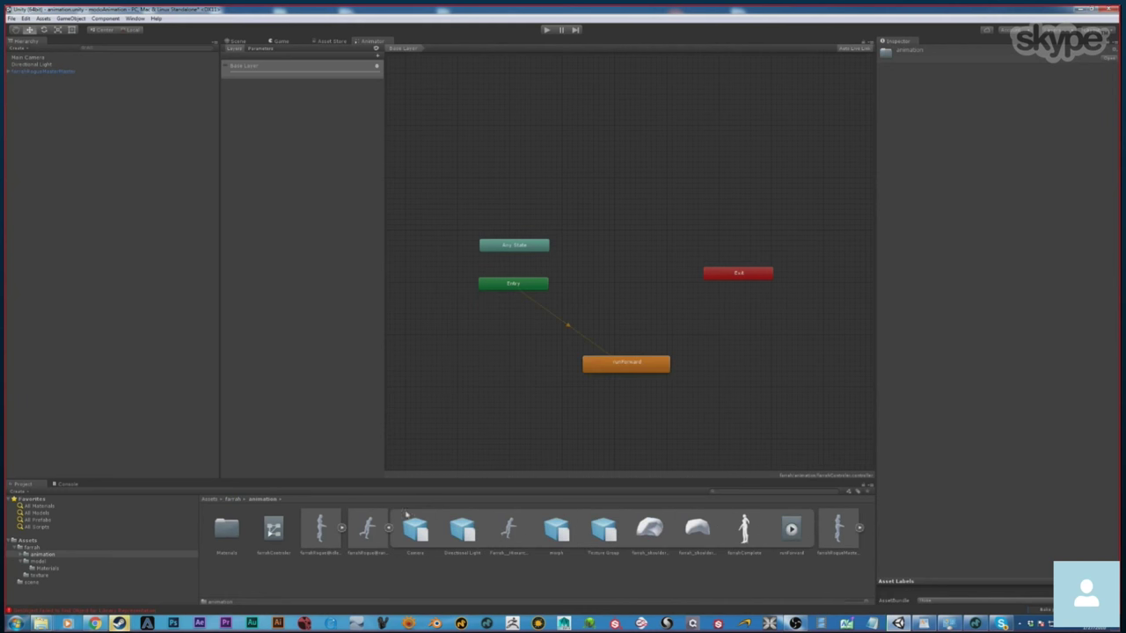
Play the scene to preview the character's run animation.
left_click(548, 31)
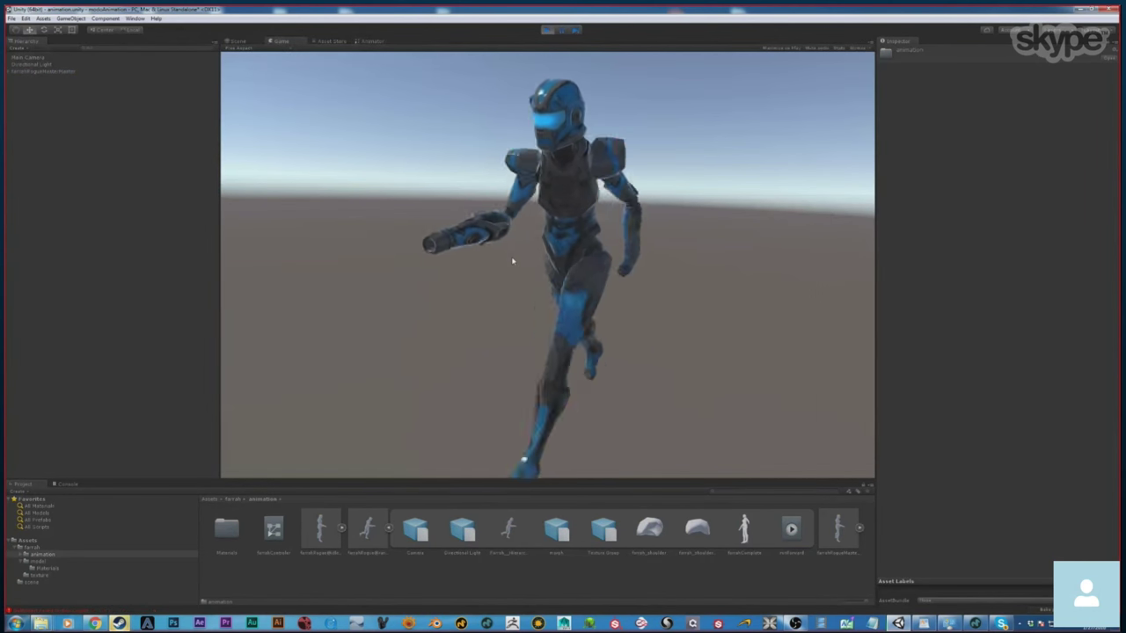
left_click(388, 529)
left_click(342, 531)
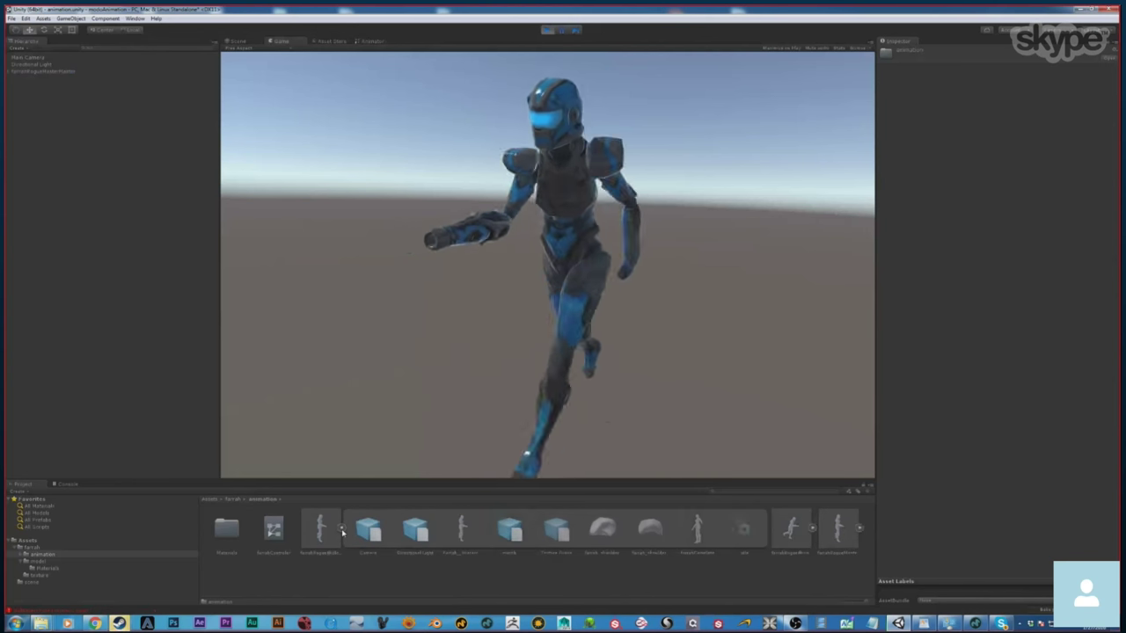
left_click(342, 530)
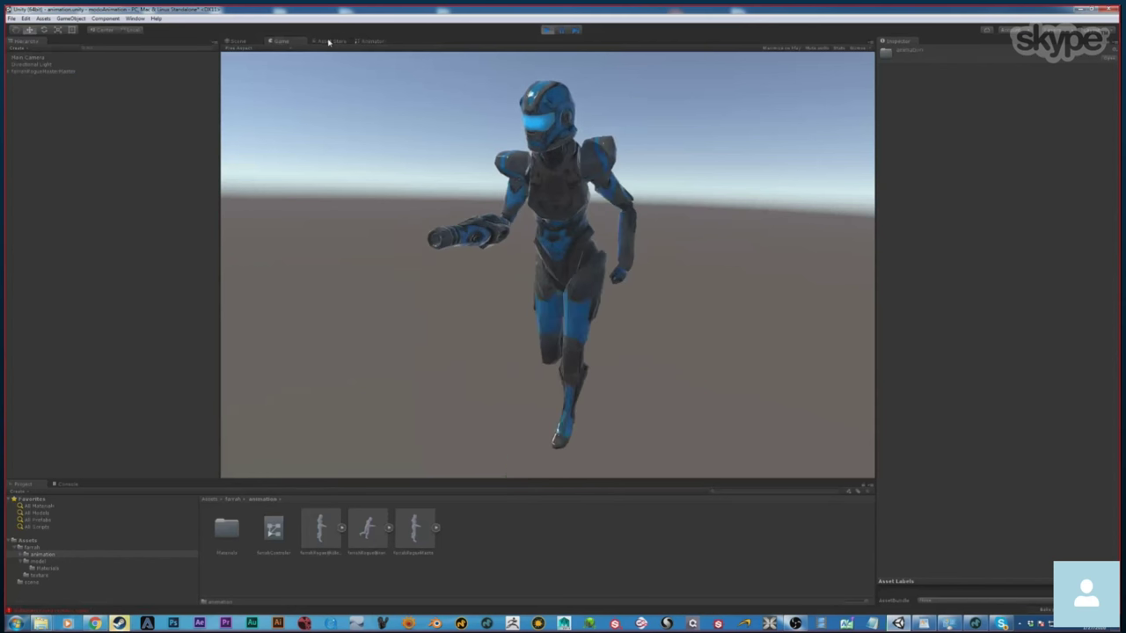
Add the idle clip as a state below runForward in the animator graph while the scene is playing.
left_click(329, 41)
left_click(368, 41)
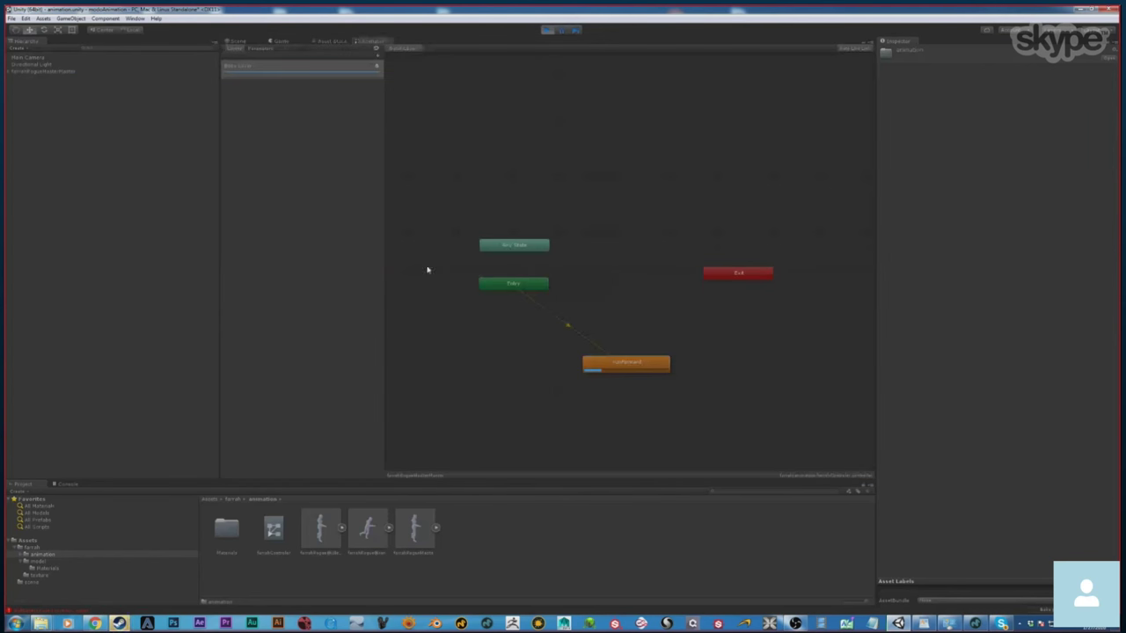
left_click(342, 527)
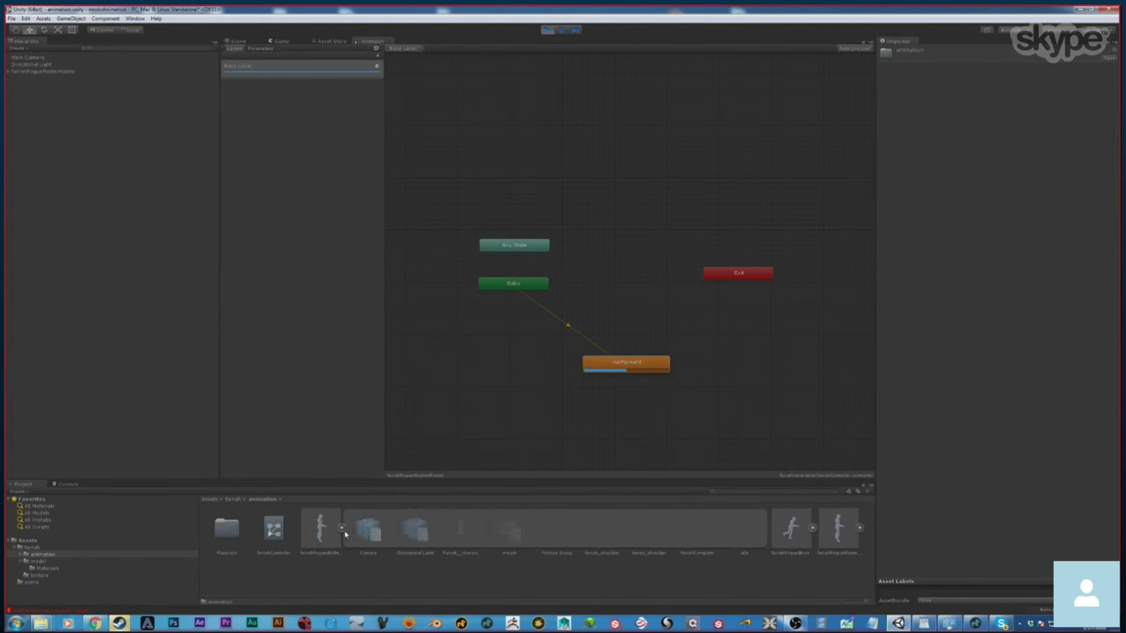
left_click_drag(744, 528, 576, 453)
middle_click_drag(687, 398, 696, 331)
left_click_drag(594, 395, 617, 396)
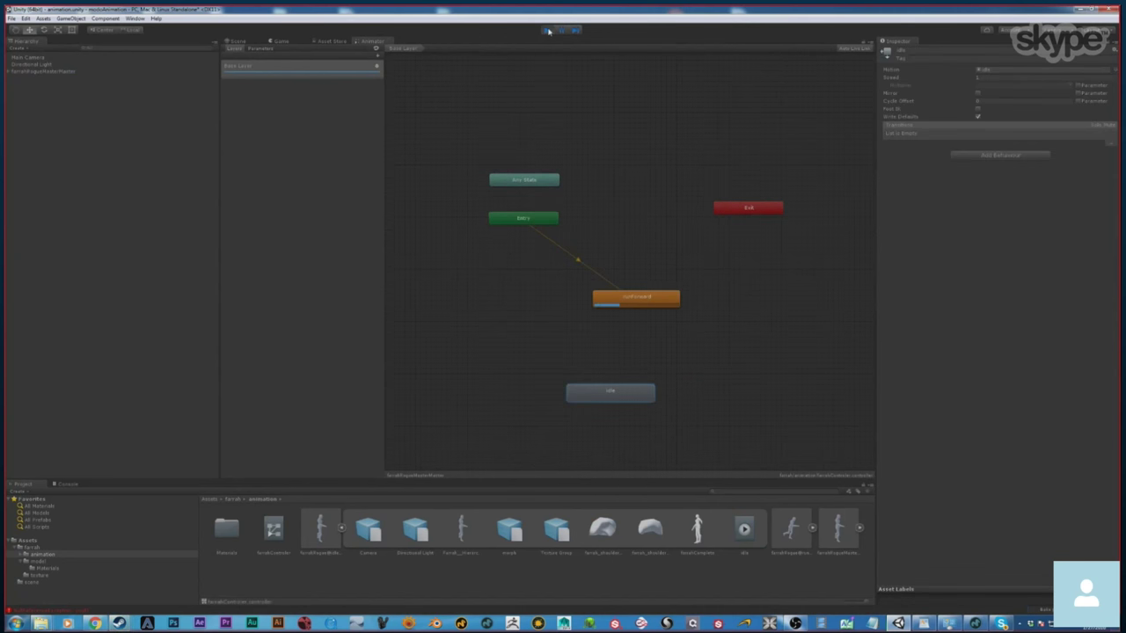
Exit play mode and replace the idle state below runForward with a newly added idle clip.
left_click(547, 30)
key("Delete")
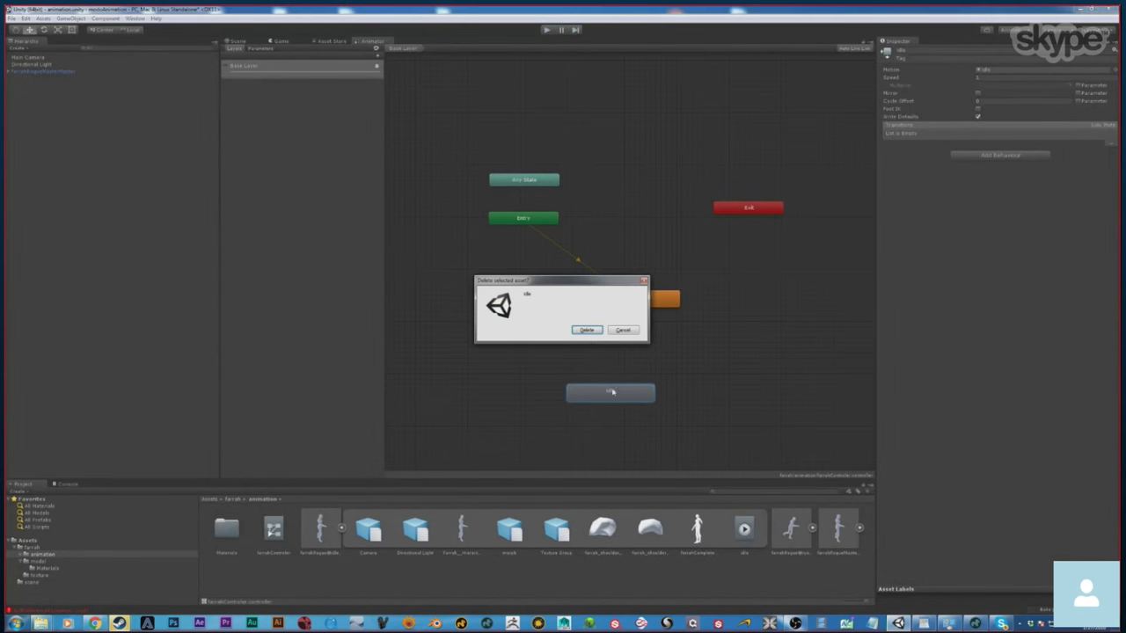
left_click(587, 330)
left_click(744, 529)
left_click_drag(746, 531, 605, 377)
left_click(641, 313)
left_click(639, 296)
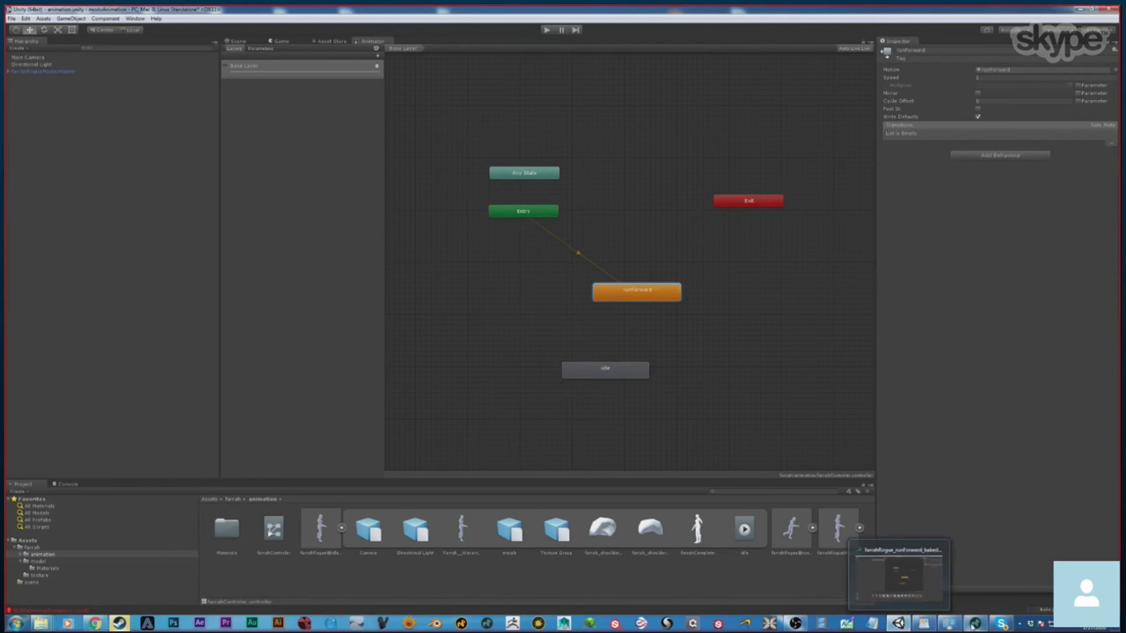
Switch to MODO and close the farrahRogue_runForward_baked scene without saving its changes.
left_click(973, 625)
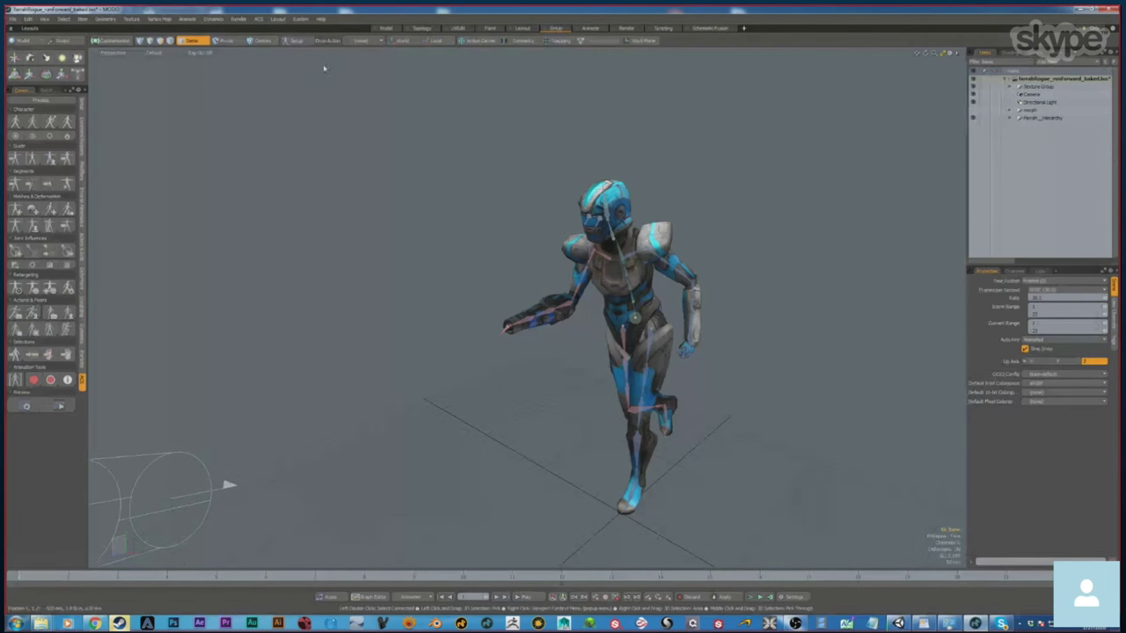
right_click(1049, 79)
left_click(1068, 100)
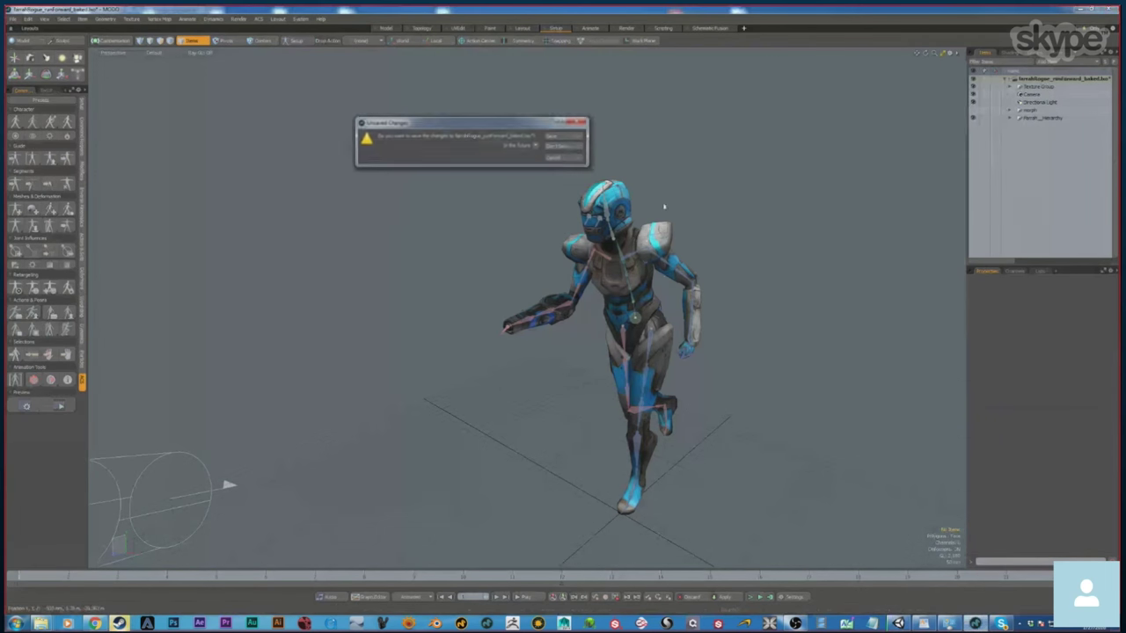
left_click(568, 147)
Open the scene farrahRogue_runStrafeRight.lxo from the animationFiles folder.
left_click(12, 19)
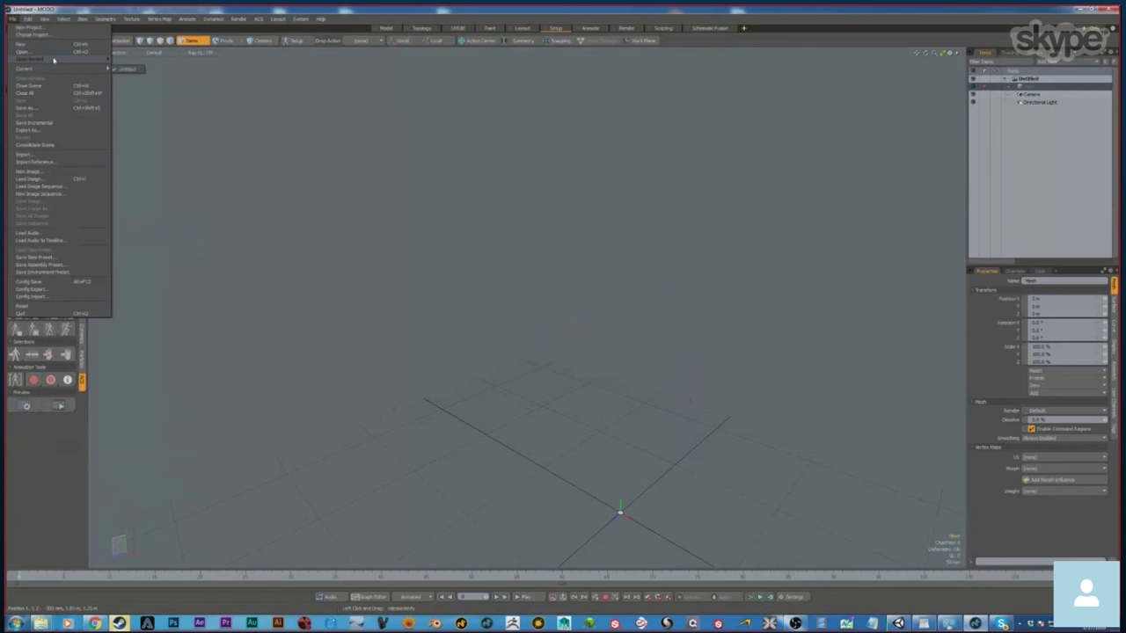
left_click(35, 52)
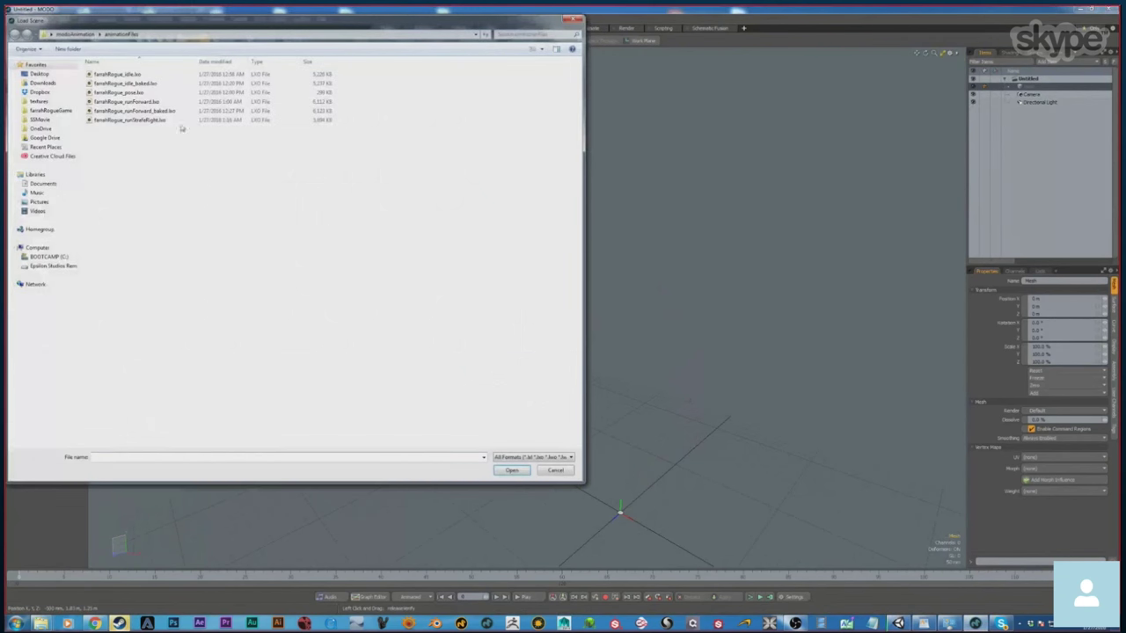
left_click(141, 120)
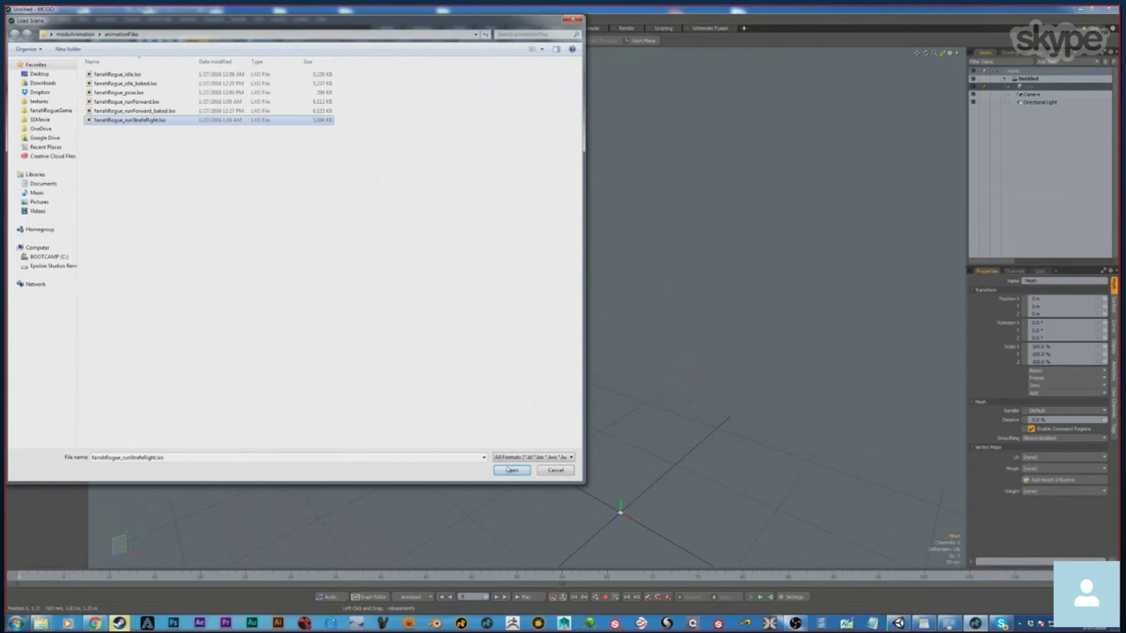
left_click(511, 470)
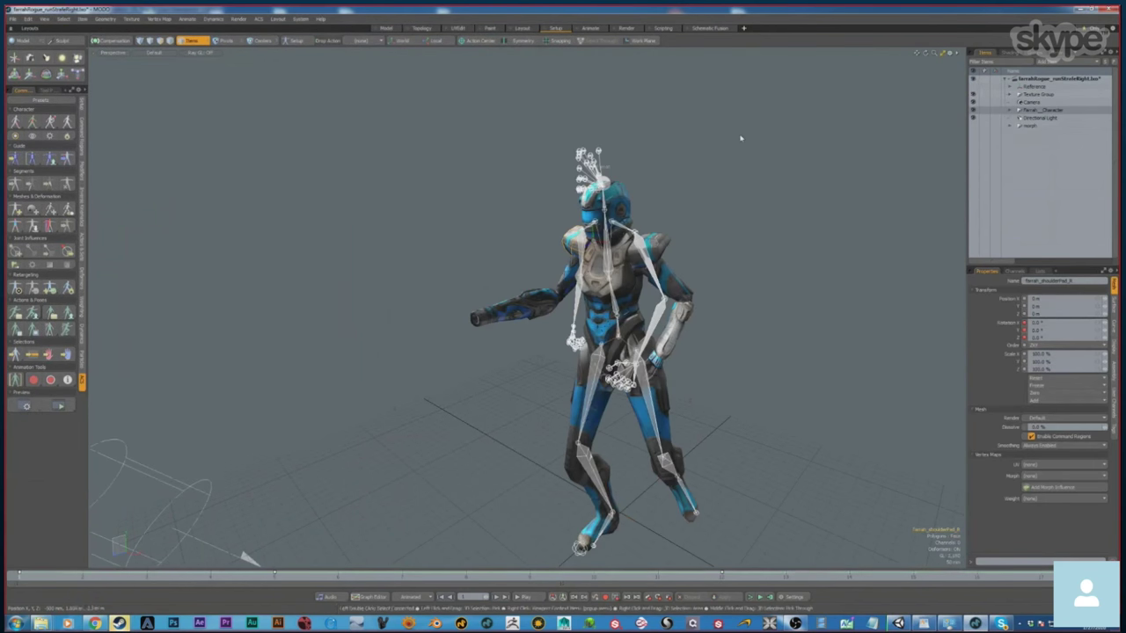
Bake the farrah__Character rig, allowing a copy of the scene to be saved before processing.
left_click(1062, 112)
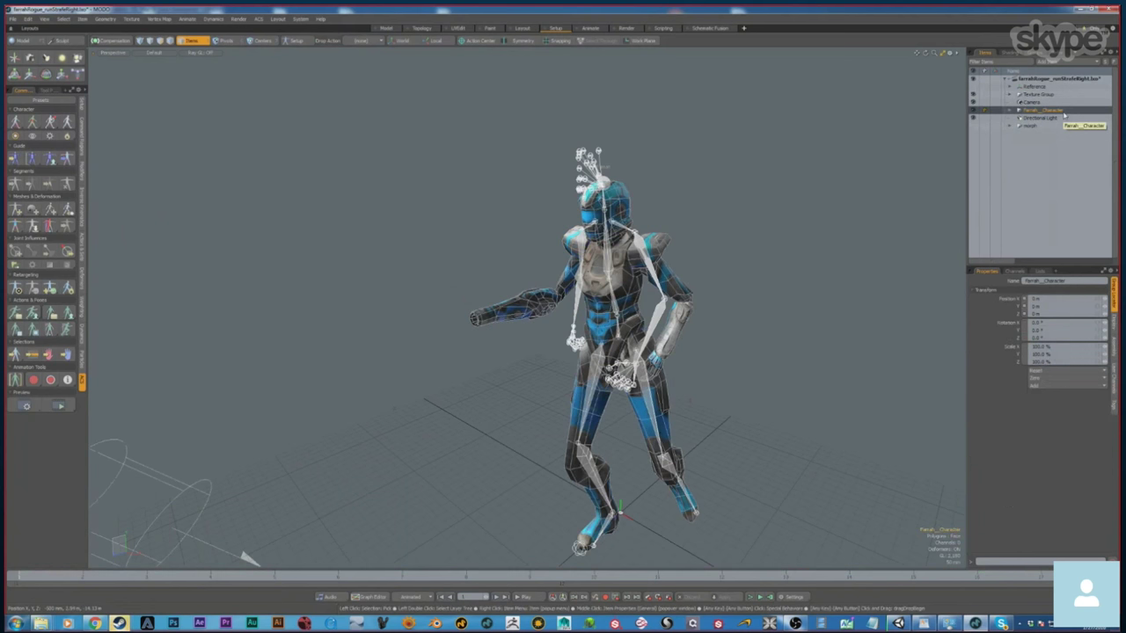
left_click(314, 181)
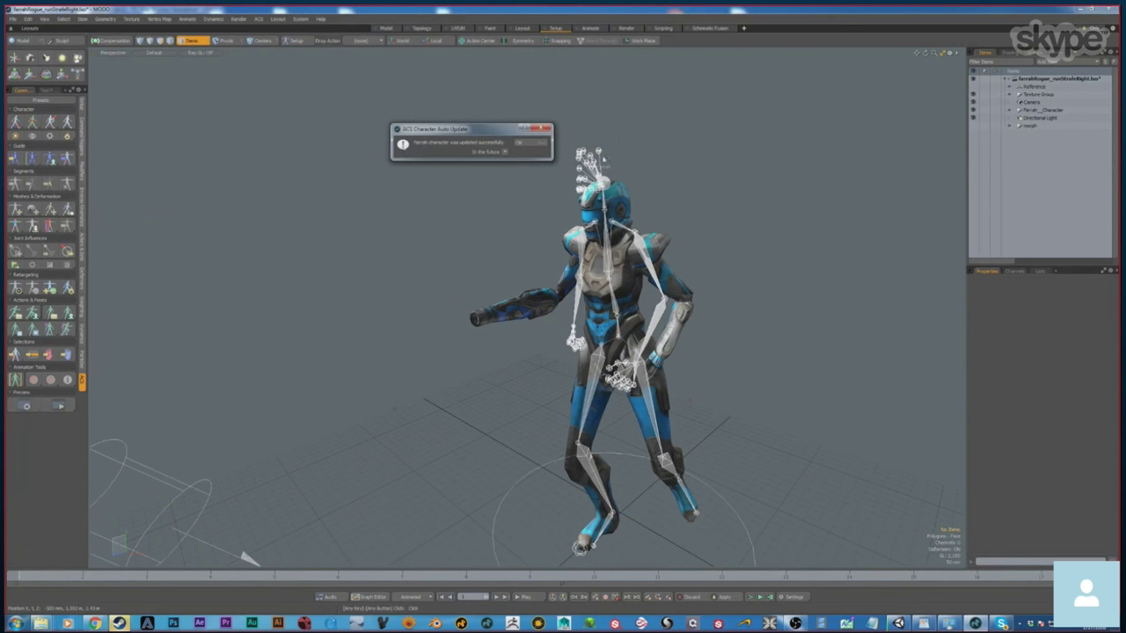
left_click(531, 141)
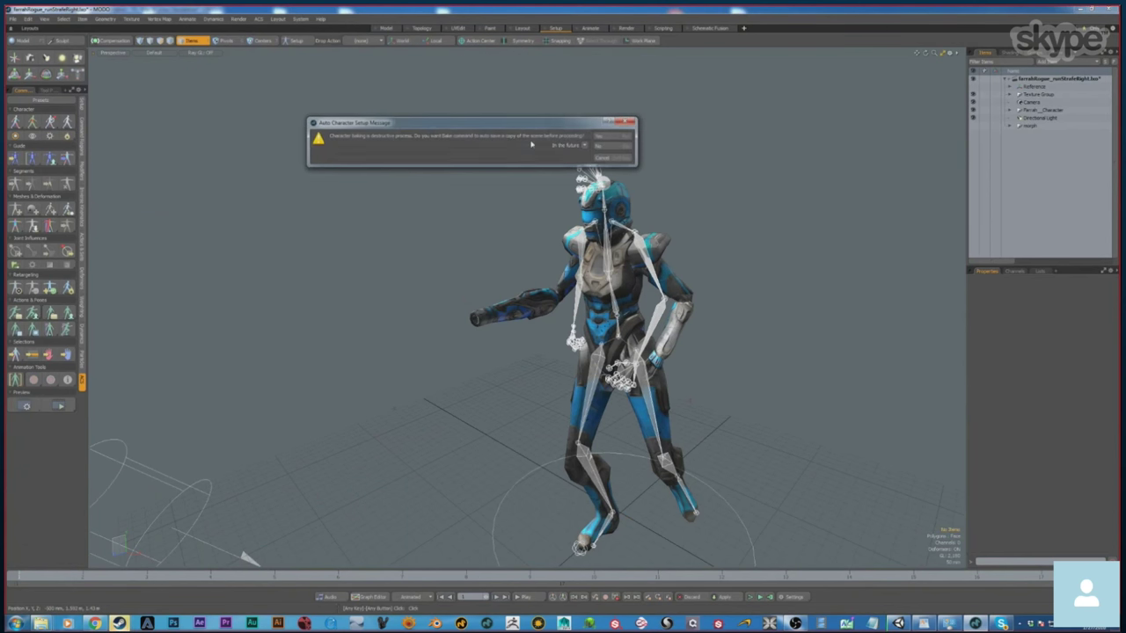
left_click(611, 139)
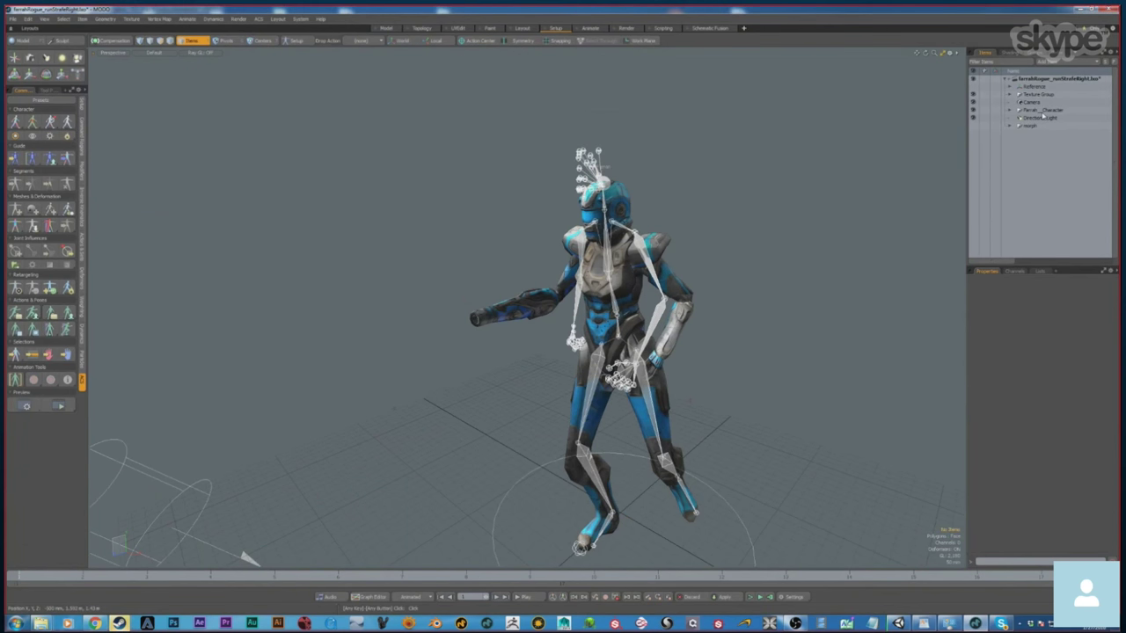
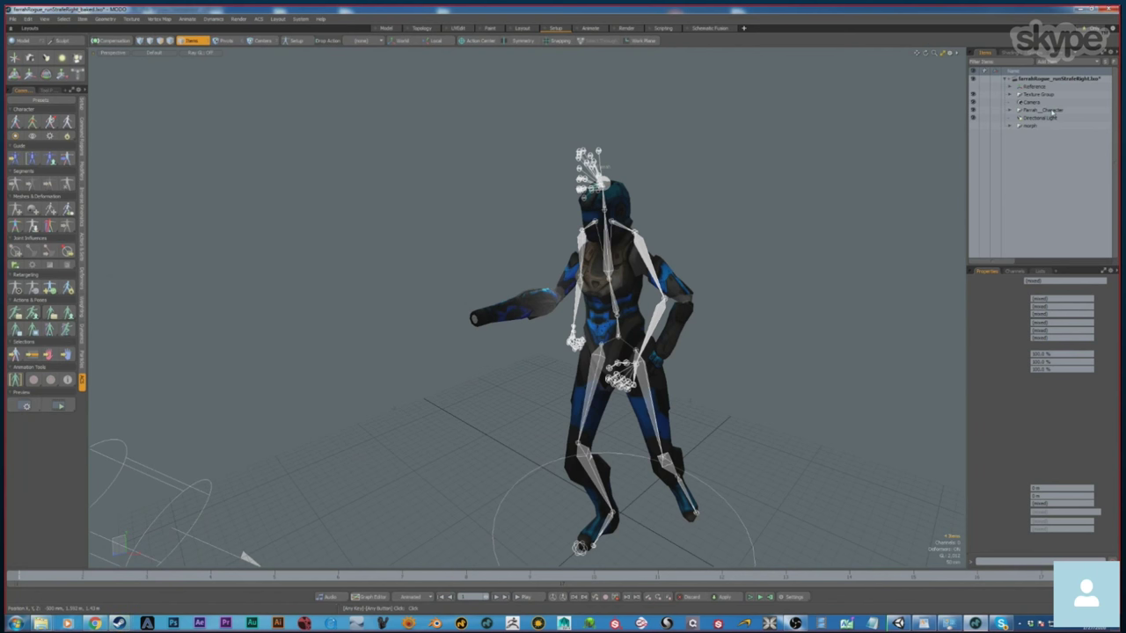
Delete the Reference item together with its child items from the baked scene.
left_click(1052, 127)
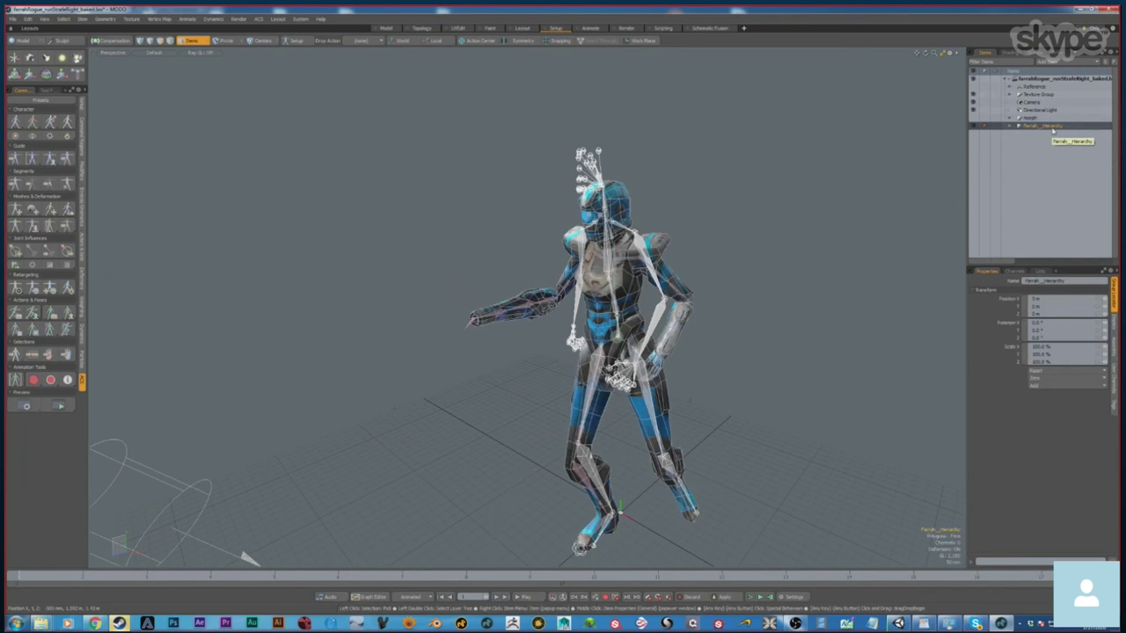
right_click(1044, 87)
left_click(1042, 325)
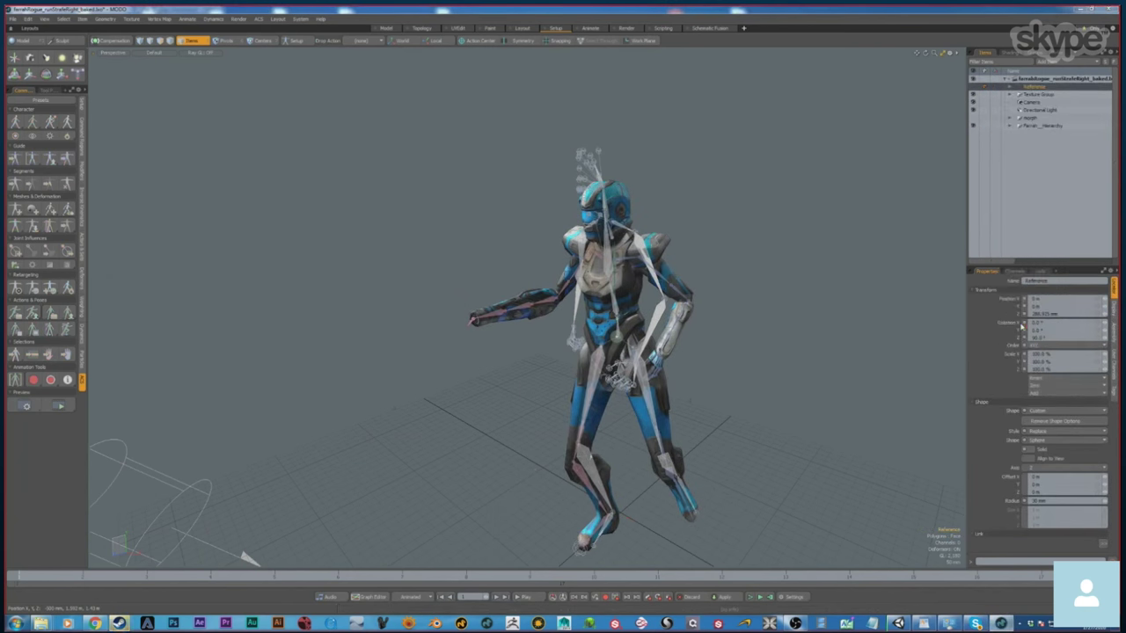
left_click(526, 145)
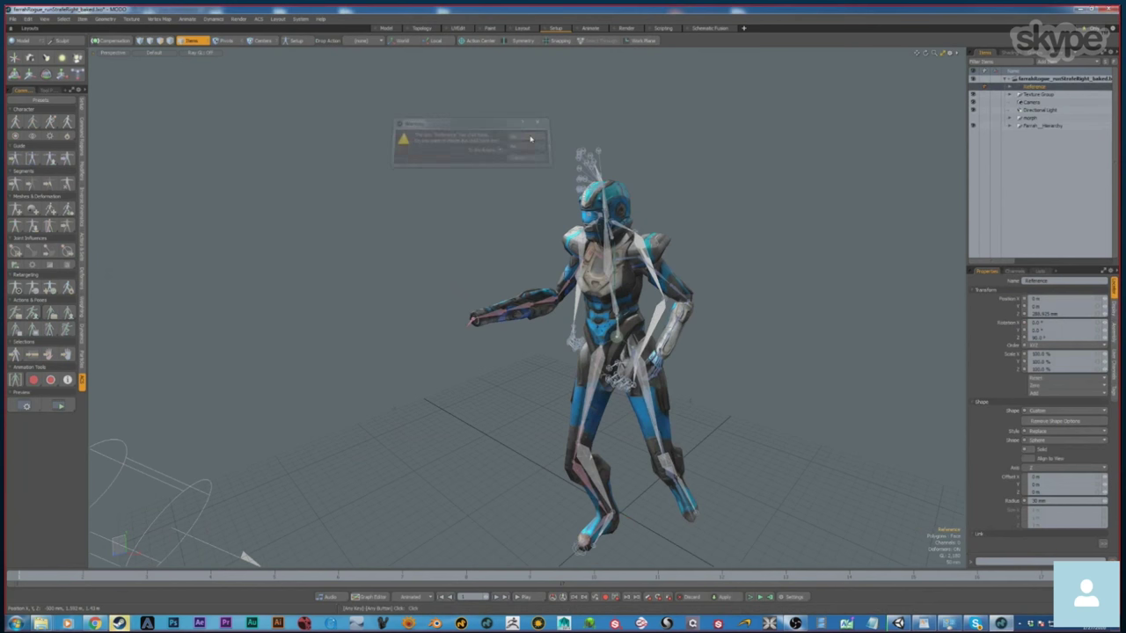
Export the baked scene as an Autodesk FBX 2013 file named farrahRogue@runStrafeRight into the farrah animation folder.
right_click(1060, 79)
left_click(1062, 92)
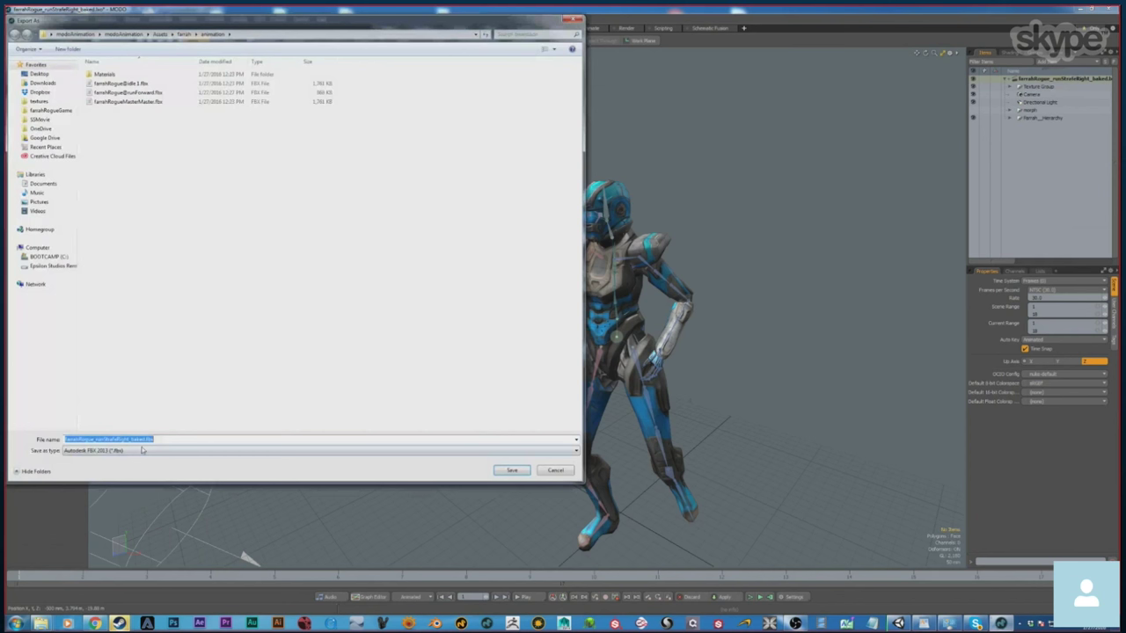
left_click(184, 439)
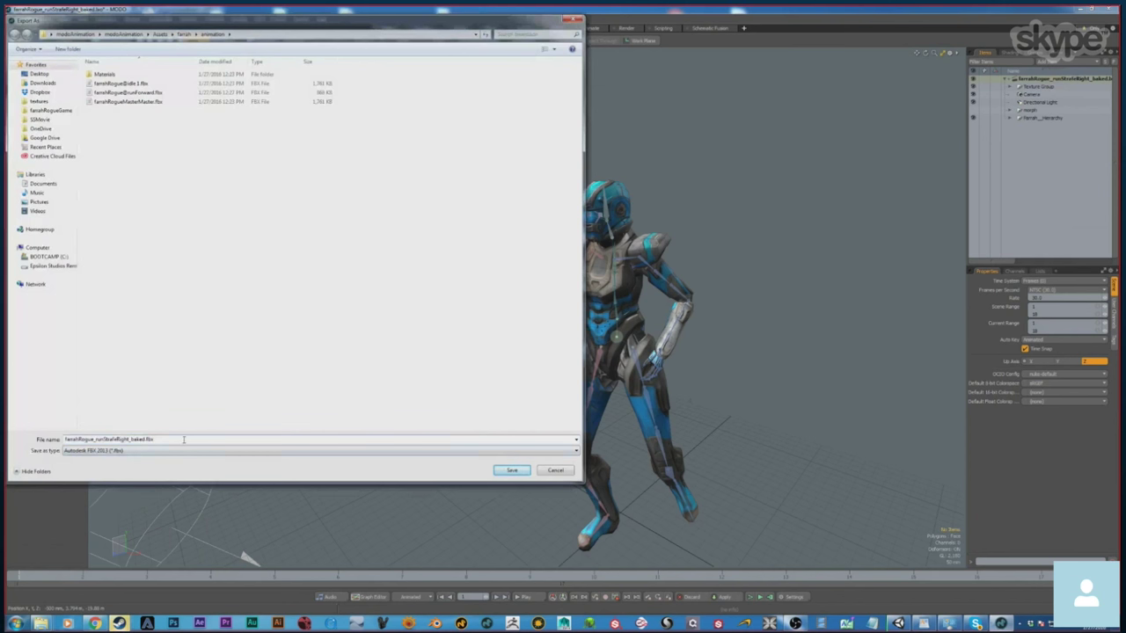
key("BackSpace")
key("BackSpace")
key("BackSpace")
key("BackSpace")
key("BackSpace")
key("BackSpace")
key("BackSpace")
type("@")
left_click(513, 470)
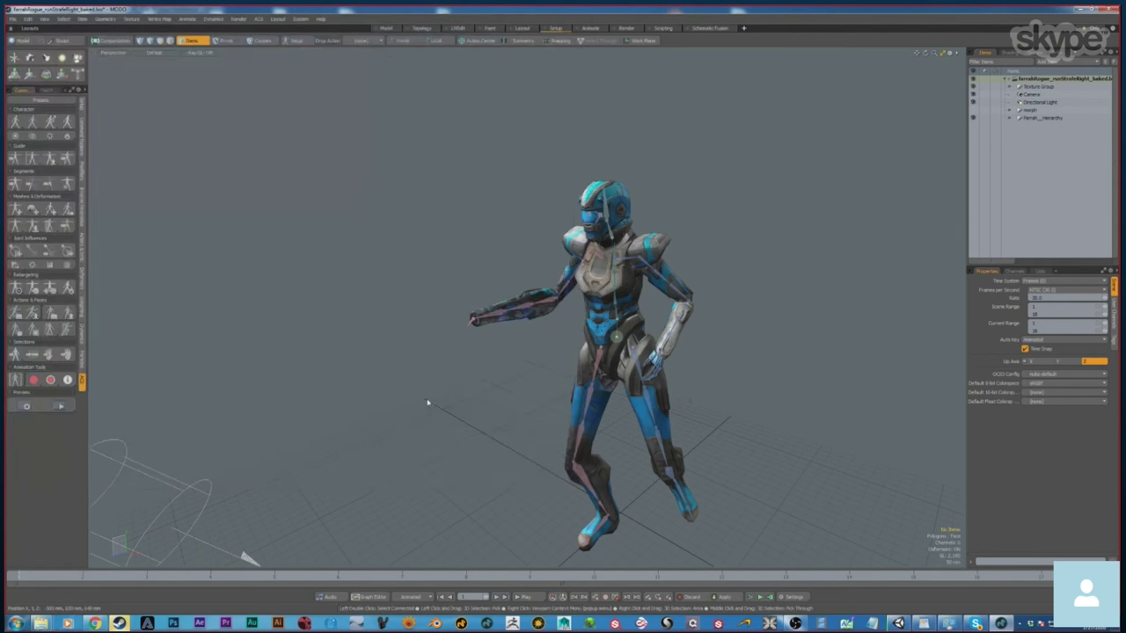
Switch to Unity, collapse the expanded idle asset and show the animation folder's contents as a compact list.
left_click(899, 624)
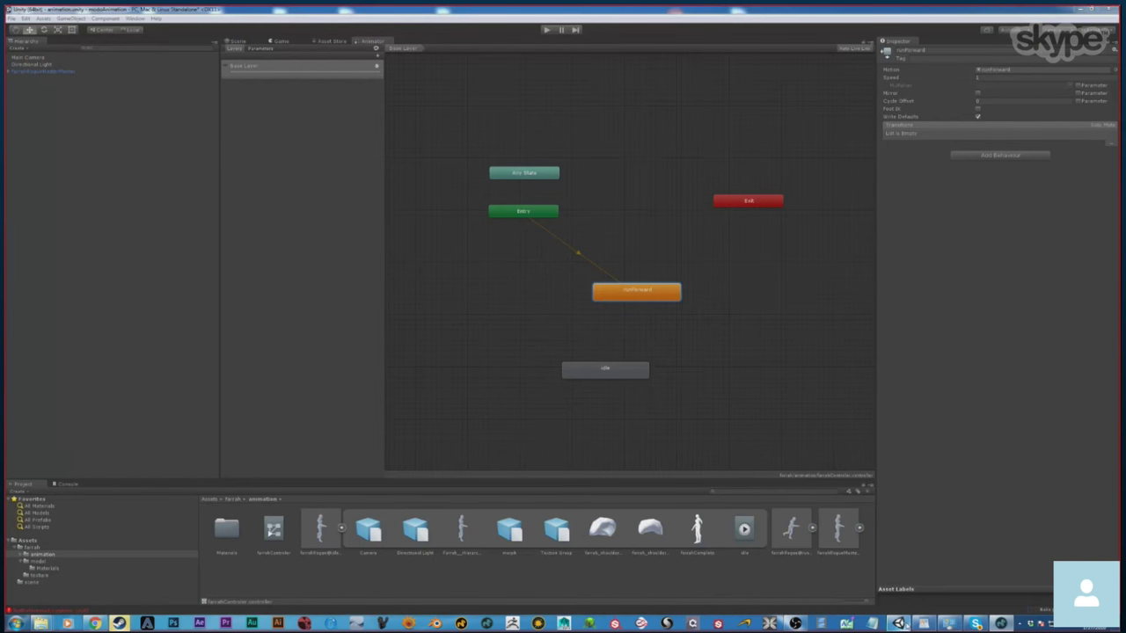
left_click(342, 528)
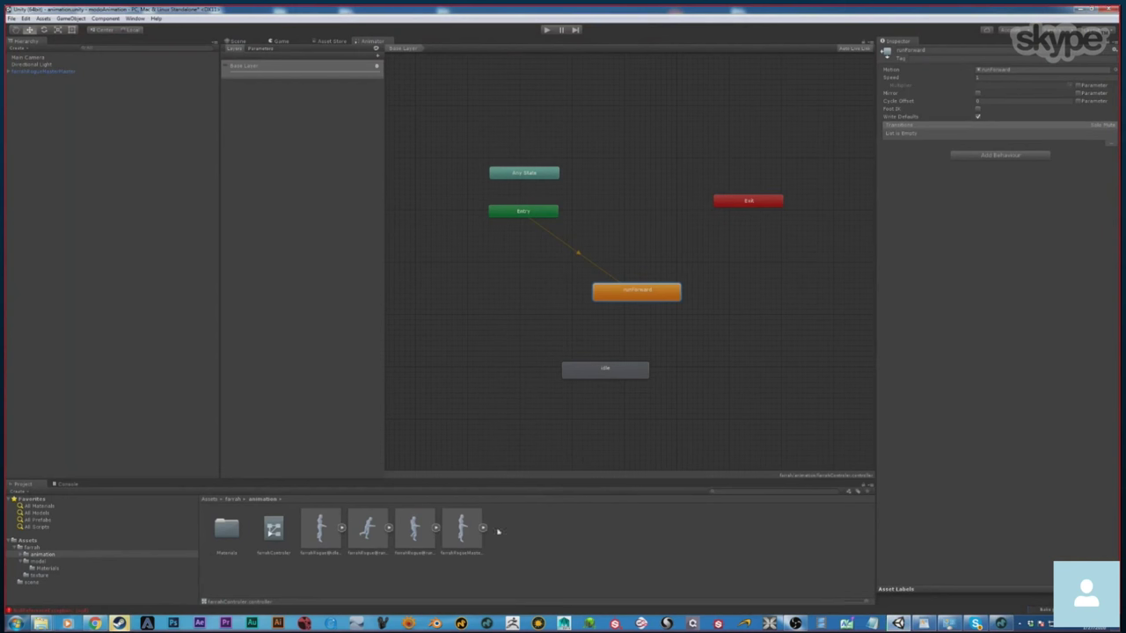
left_click(864, 602)
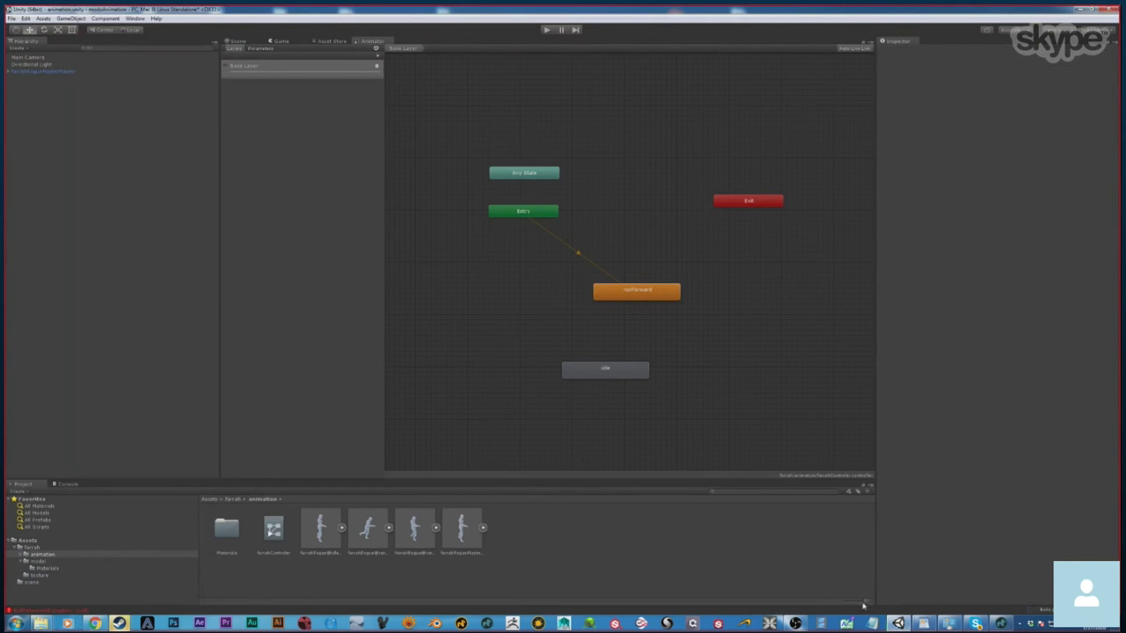
left_click_drag(842, 605, 832, 607)
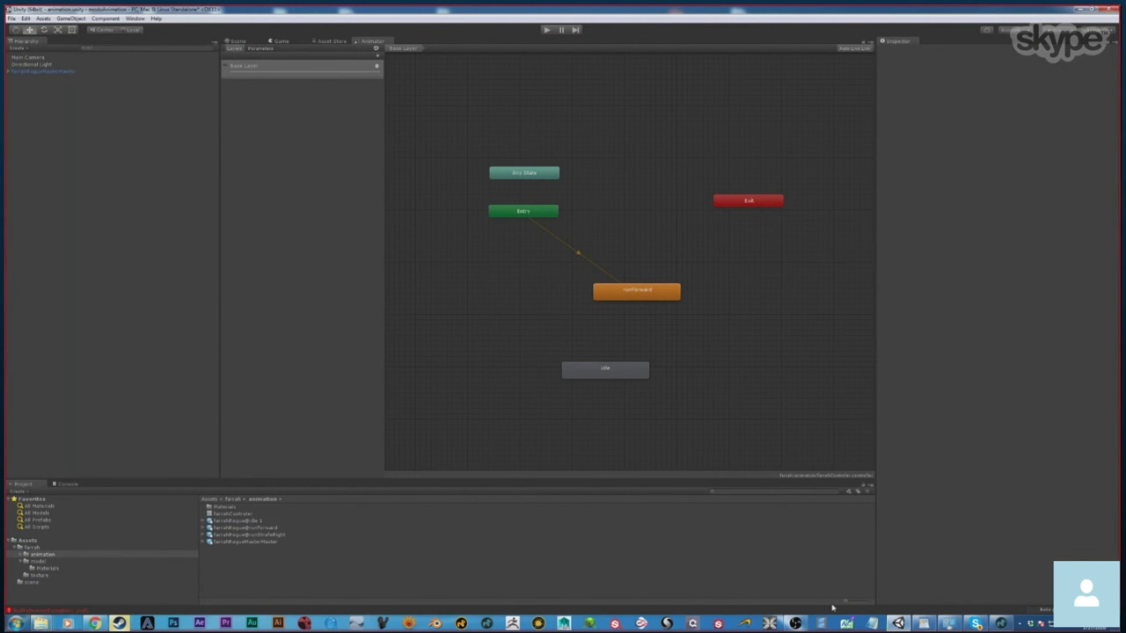
Set the avatar definition of farrahRogue@runStrafeRight to Copy From Other Avatar with farrahRogueMasterMasterAvatar as the source.
left_click(262, 535)
key("Right")
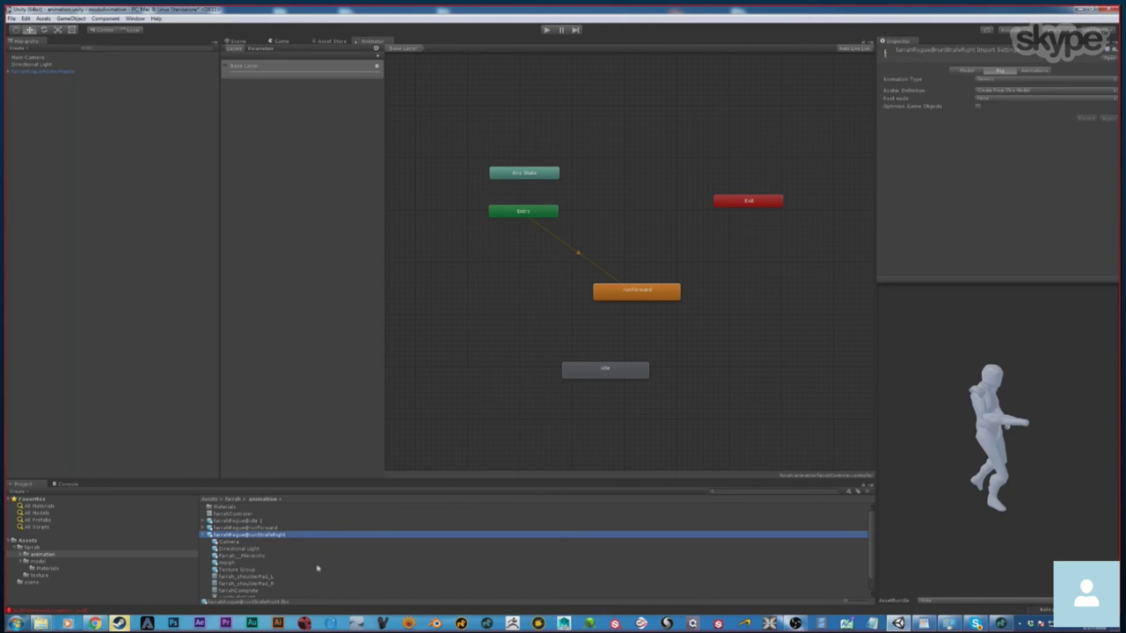
scroll(254, 578, "down", 1)
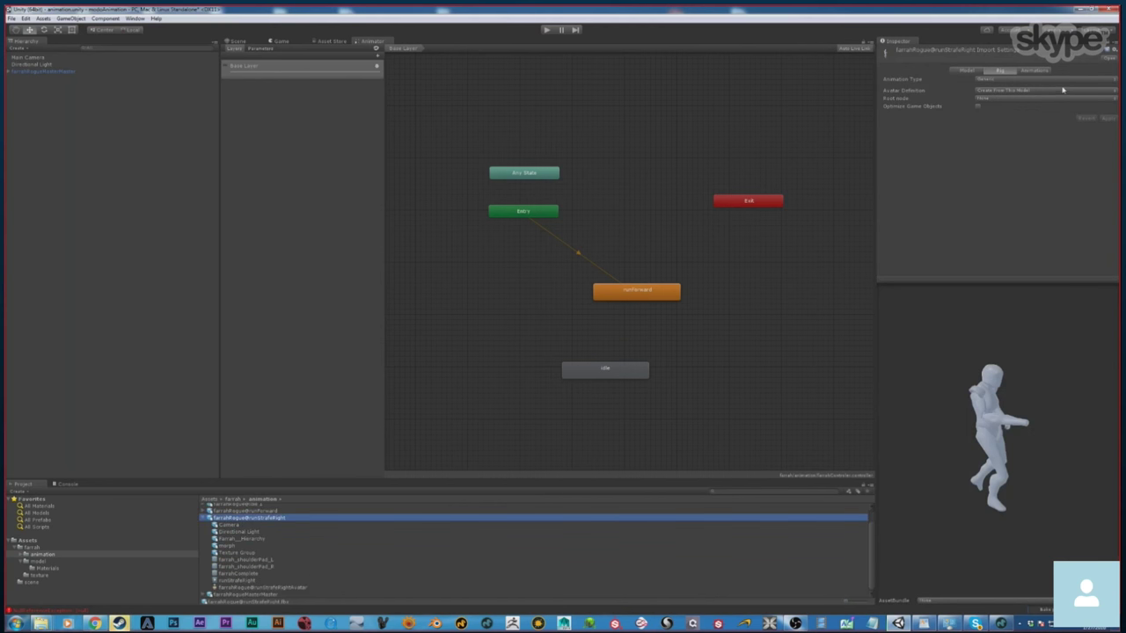
left_click(1055, 94)
left_click(1027, 109)
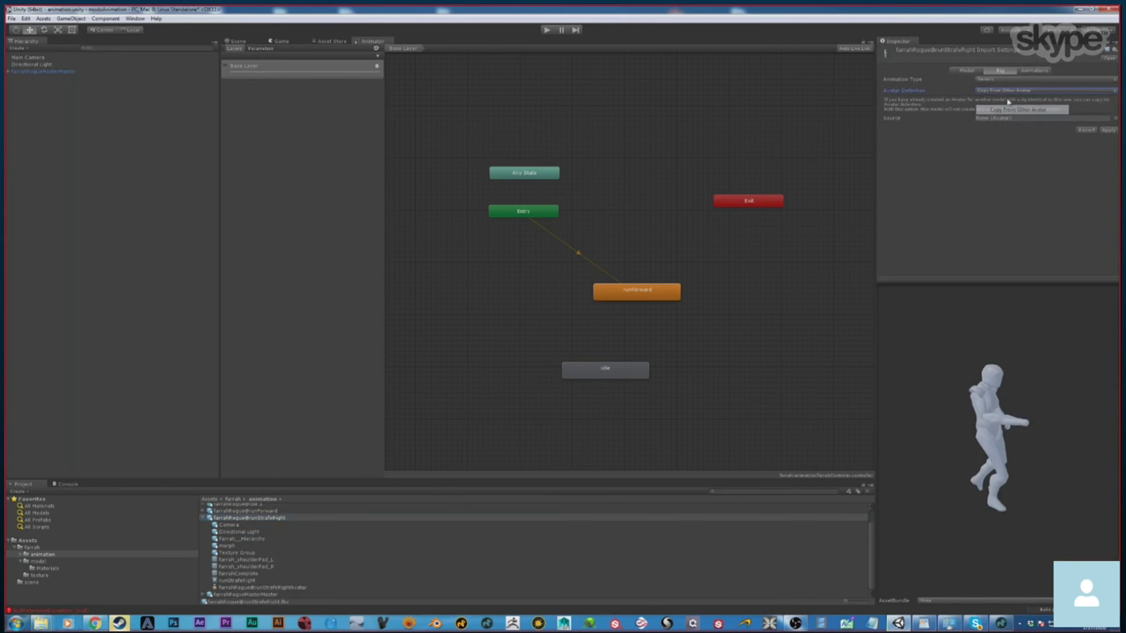
left_click(1115, 121)
double_click(779, 288)
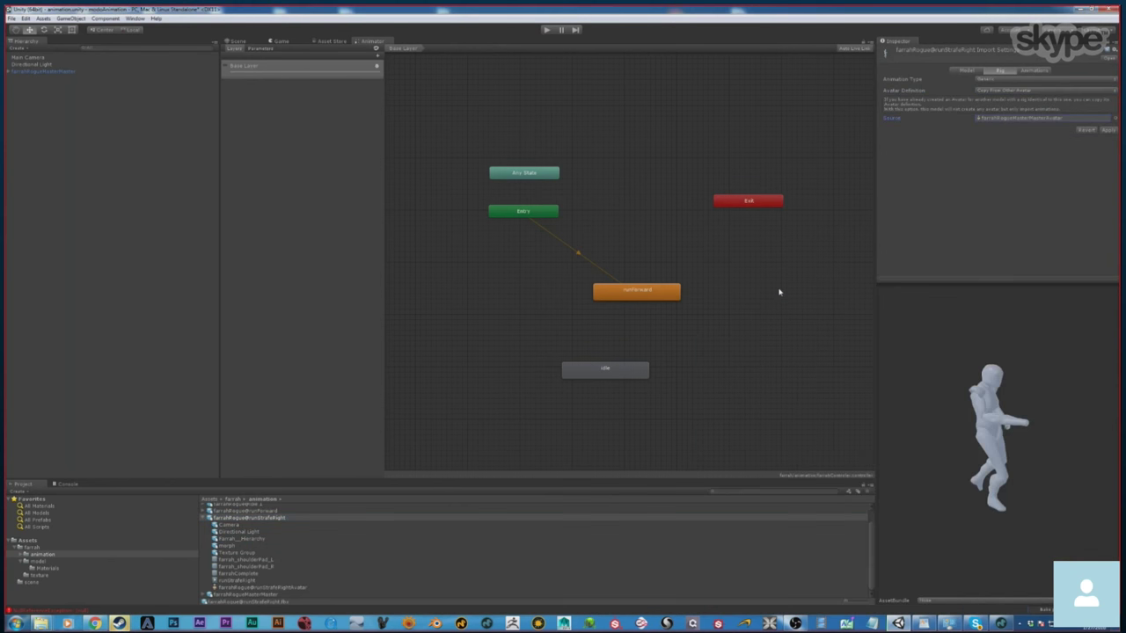
Enable Loop Time on the runStrafeRight clip and apply the import settings.
left_click(1034, 70)
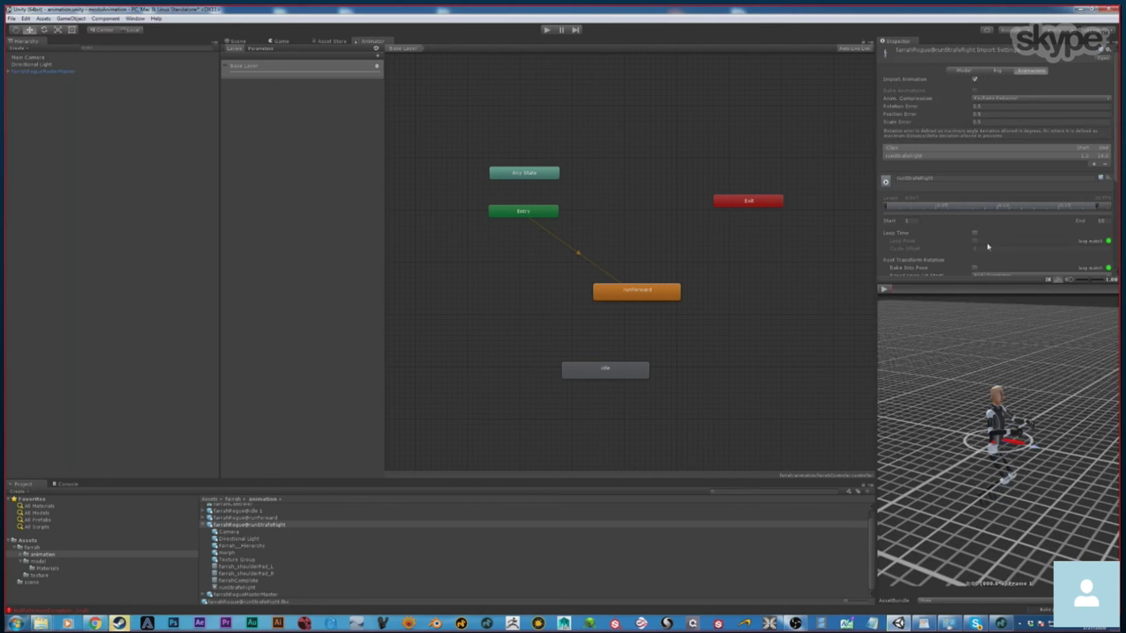
left_click(974, 234)
left_click_drag(1112, 186, 1113, 280)
left_click(1102, 264)
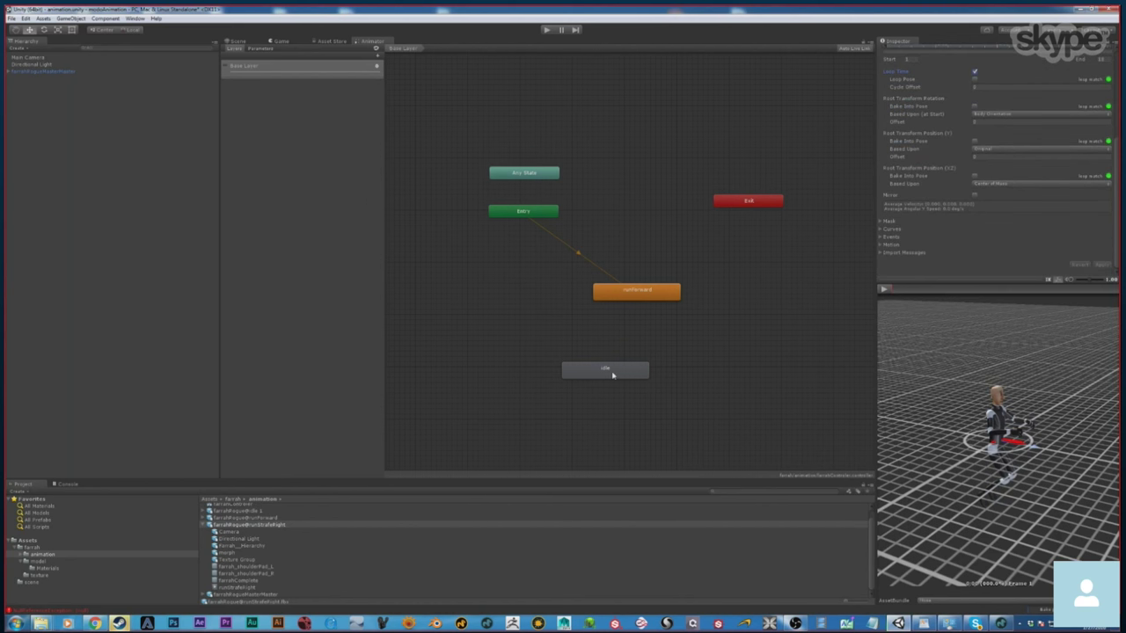
Check the Loop Time setting in the animation import settings of the farrahRogue@runForward and farrahRogue@idle 1 files.
left_click(204, 526)
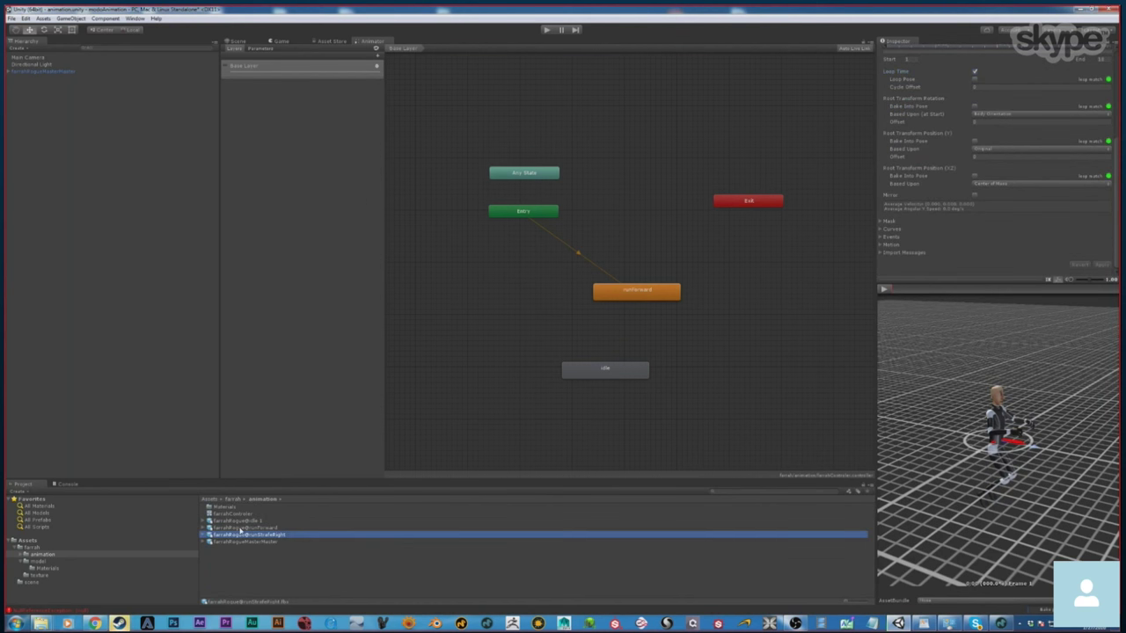
left_click(244, 528)
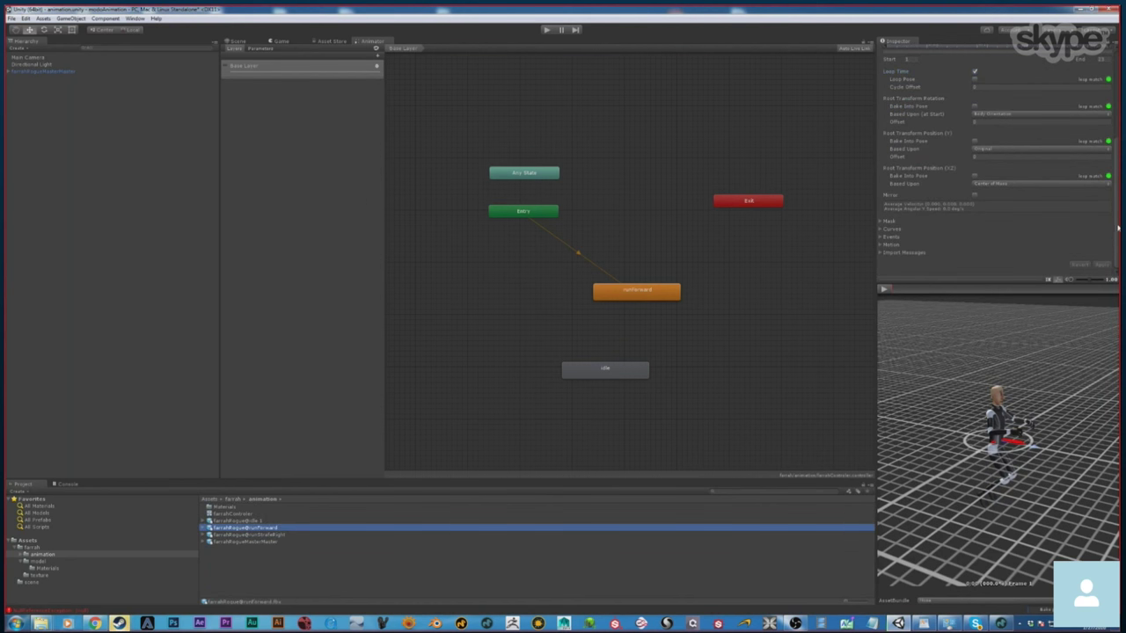
left_click_drag(1118, 227, 1113, 136)
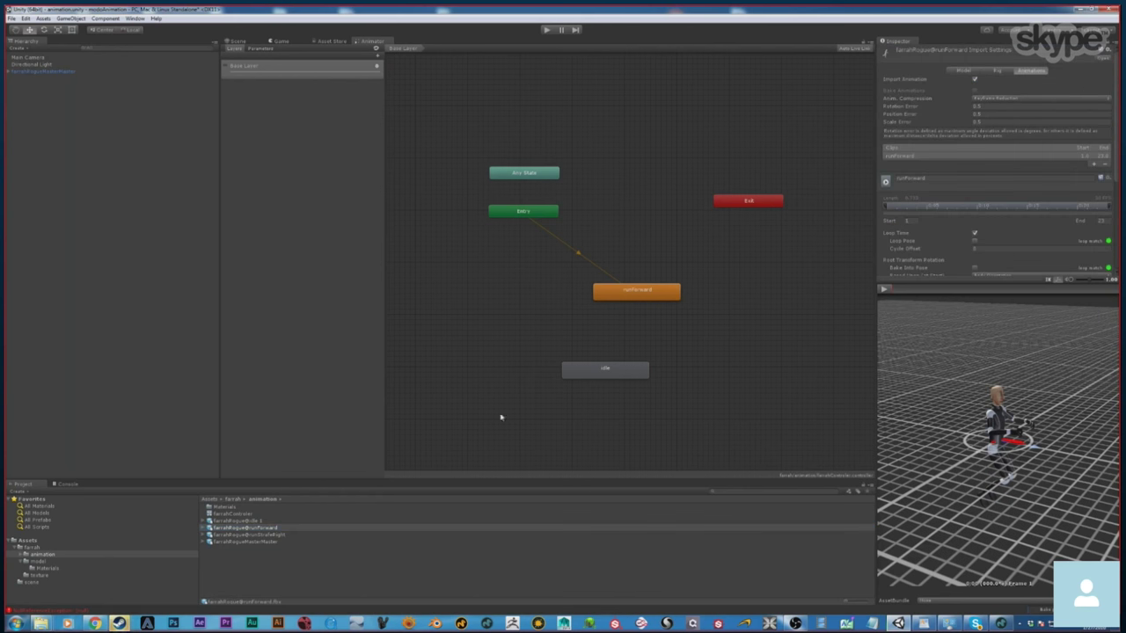
left_click(272, 550)
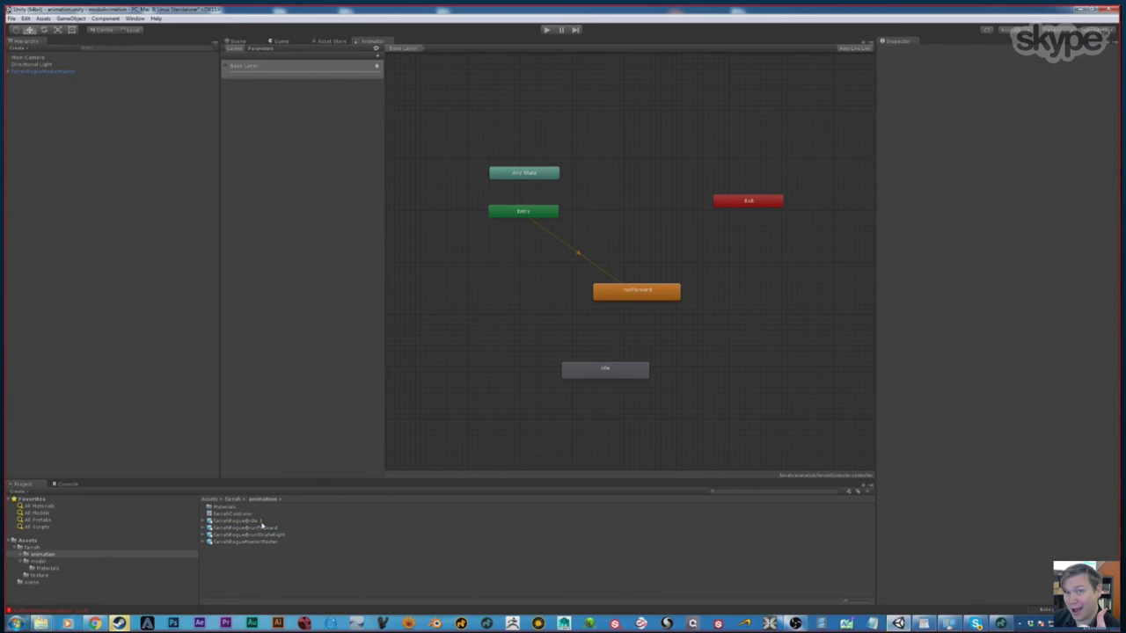
left_click(261, 521)
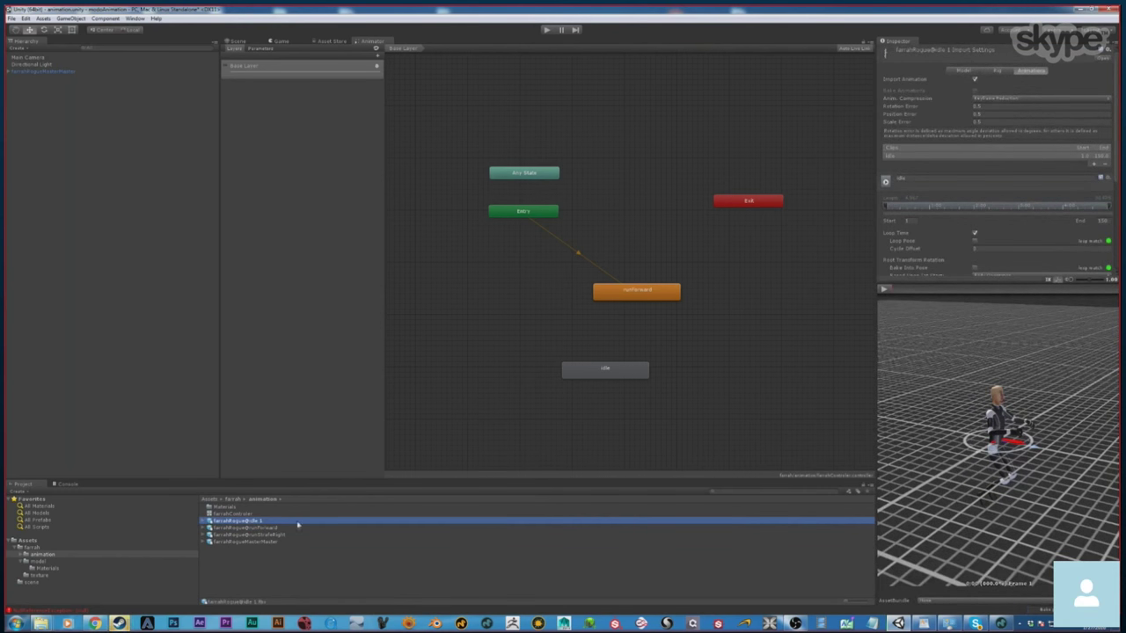
Add the runStrafeRight clip to the Animator graph as a state below idle and align idle under runForward.
left_click(203, 535)
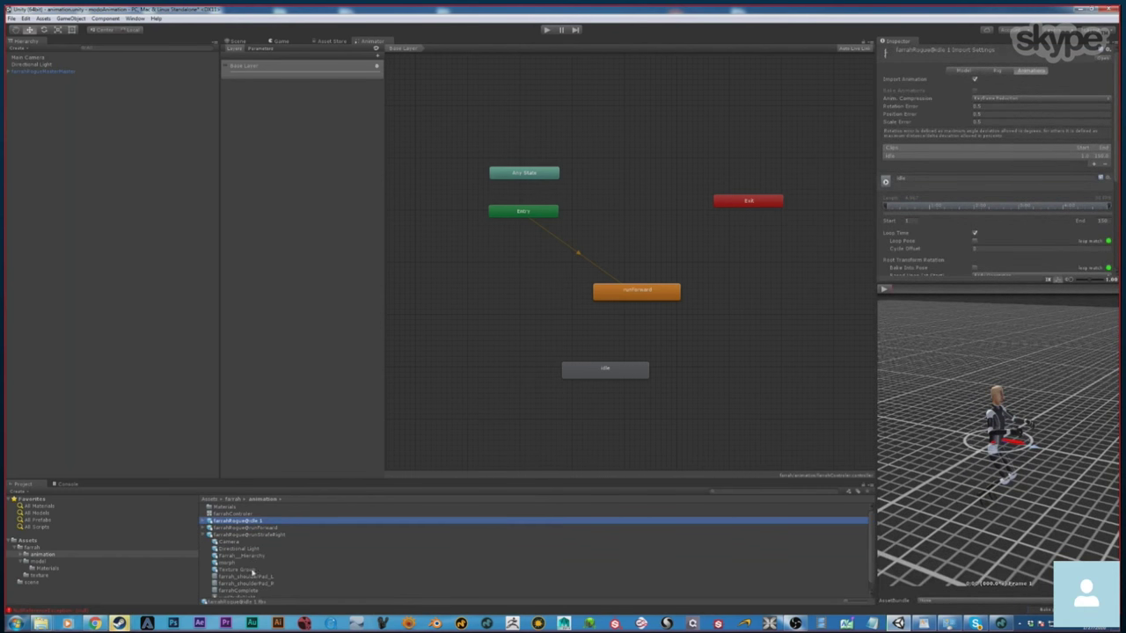
scroll(265, 565, "down", 1)
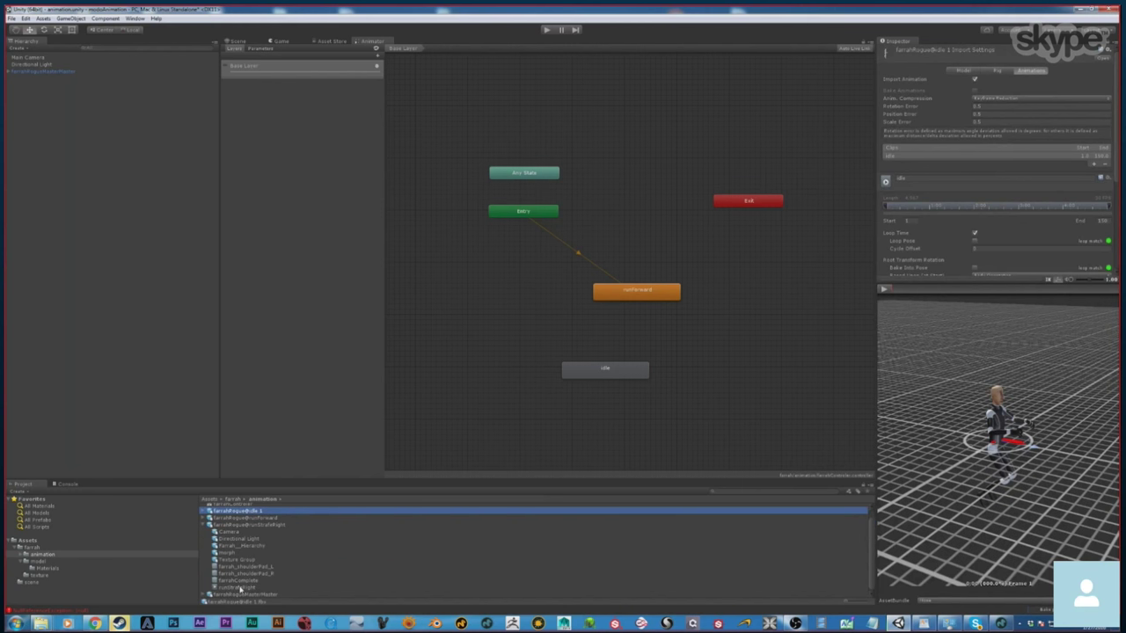
left_click(239, 588)
left_click_drag(240, 588, 663, 419)
left_click_drag(607, 370, 638, 366)
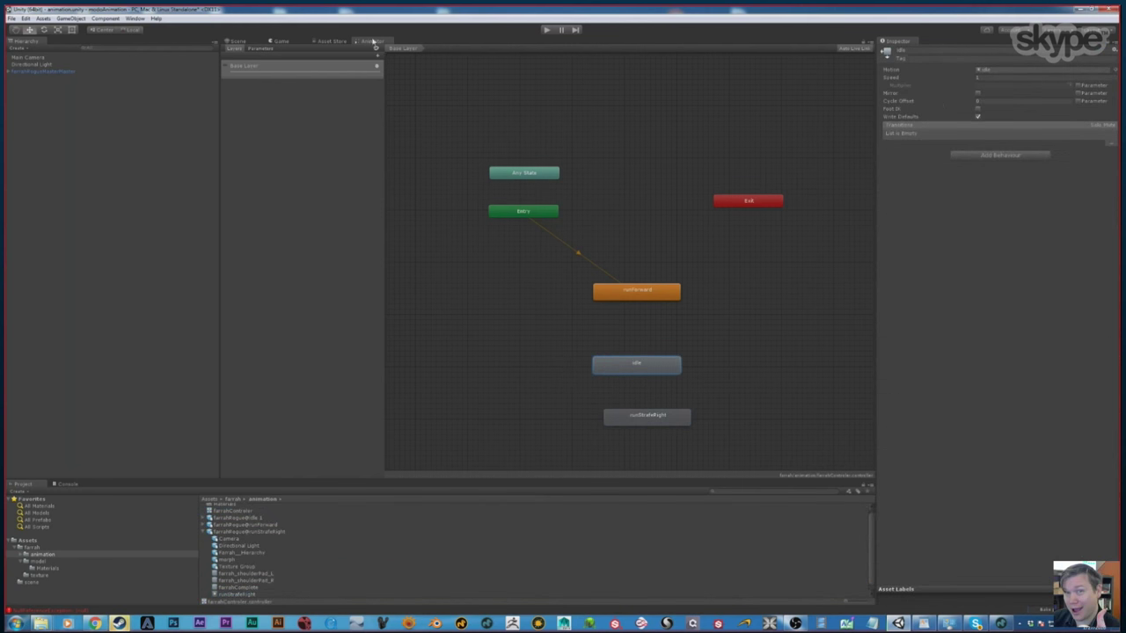
Dock the Animator window beside the Scene view so the character and the state graph are shown together.
left_click_drag(373, 41, 676, 219)
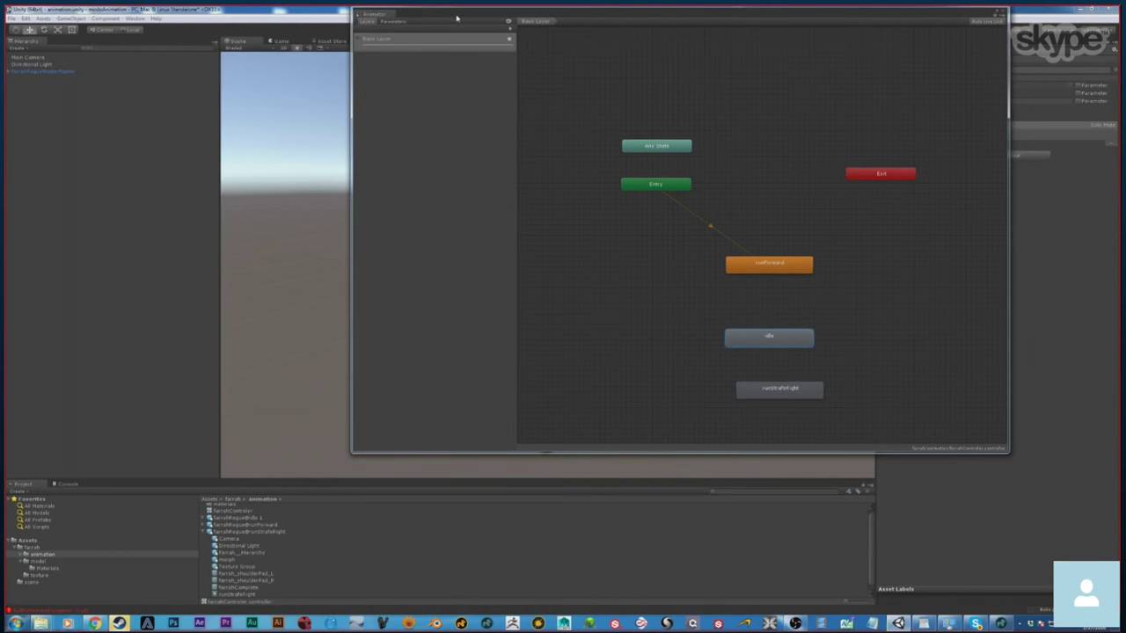
left_click_drag(456, 18, 704, 176)
left_click_drag(626, 176, 884, 113)
left_click_drag(658, 157, 526, 158)
middle_click_drag(743, 314, 667, 298)
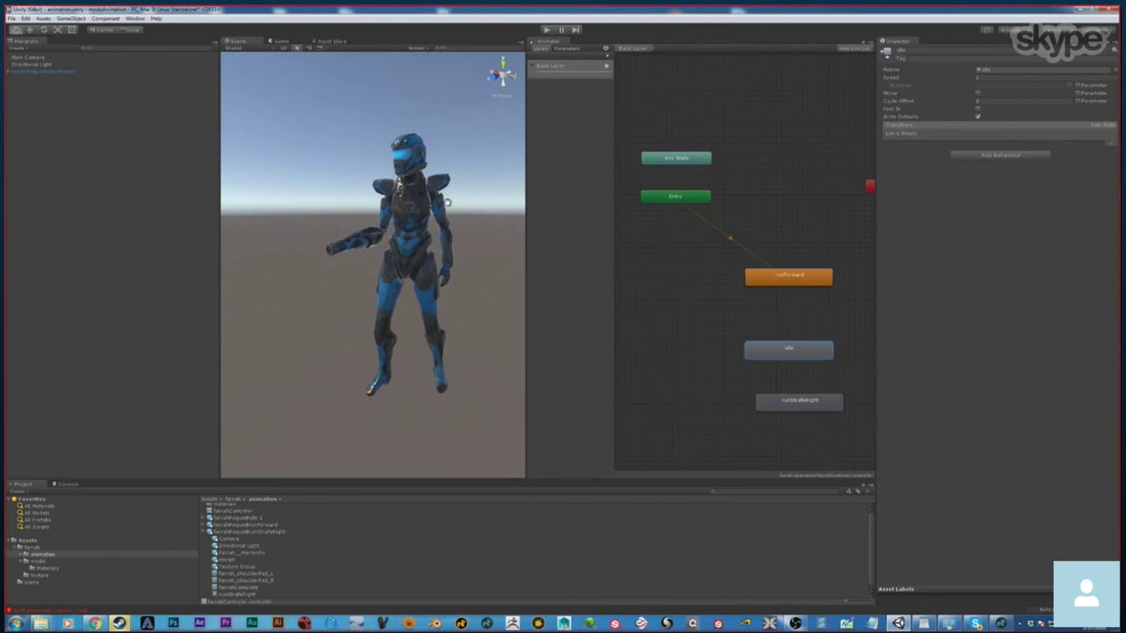
Play the scene, disable Loop Time on the idle clip of farrahRogue@idle 1, apply it and stop playback.
left_click(546, 30)
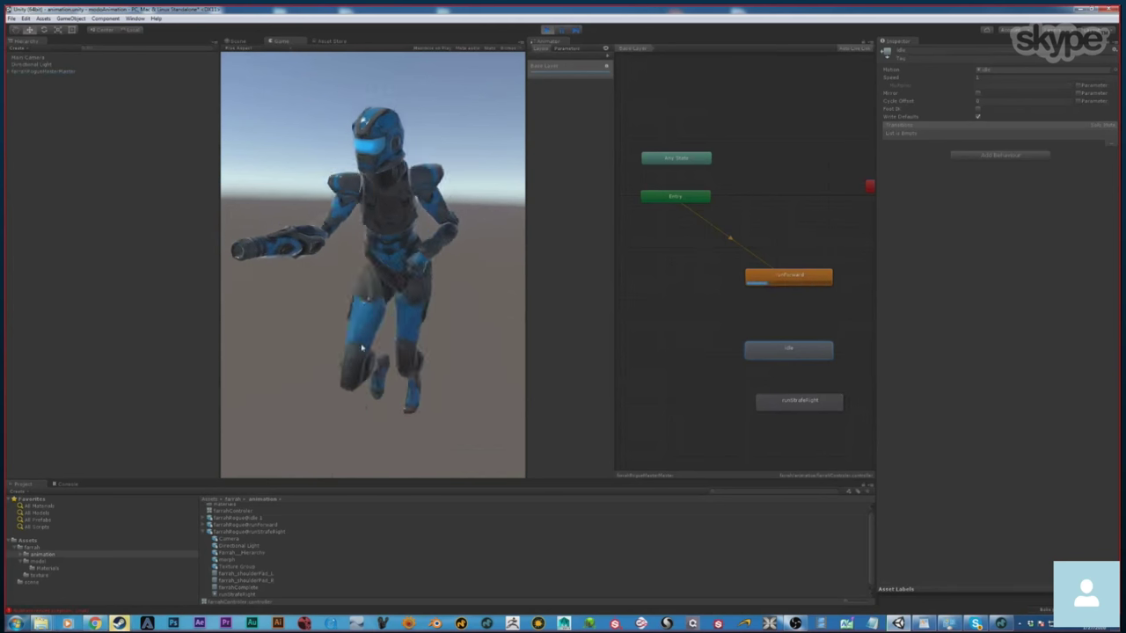
left_click(248, 519)
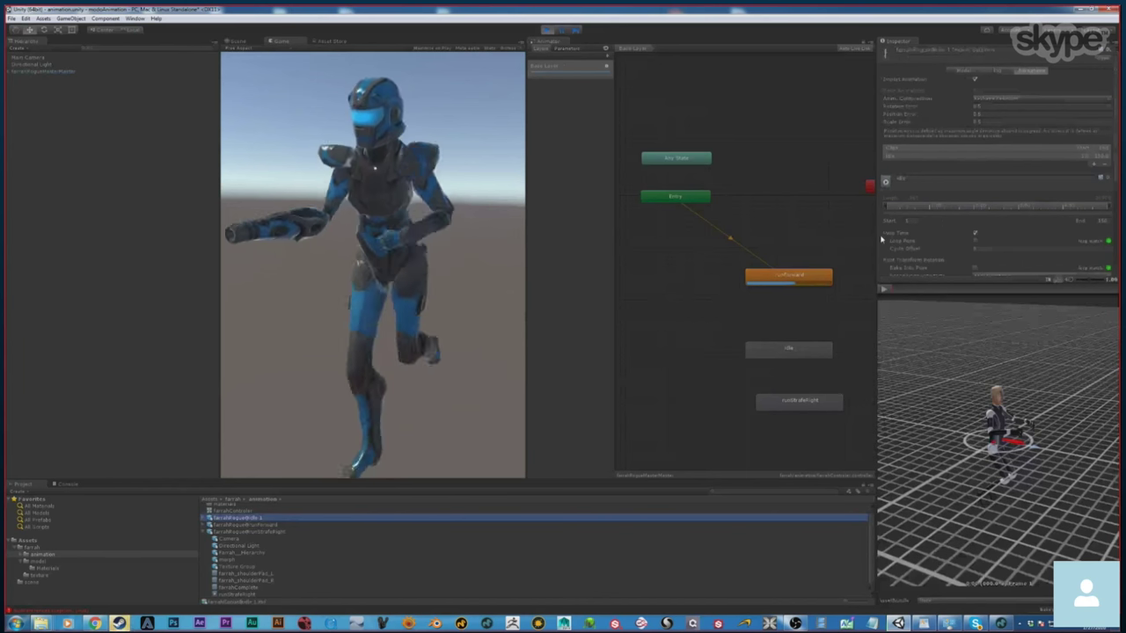
left_click(974, 235)
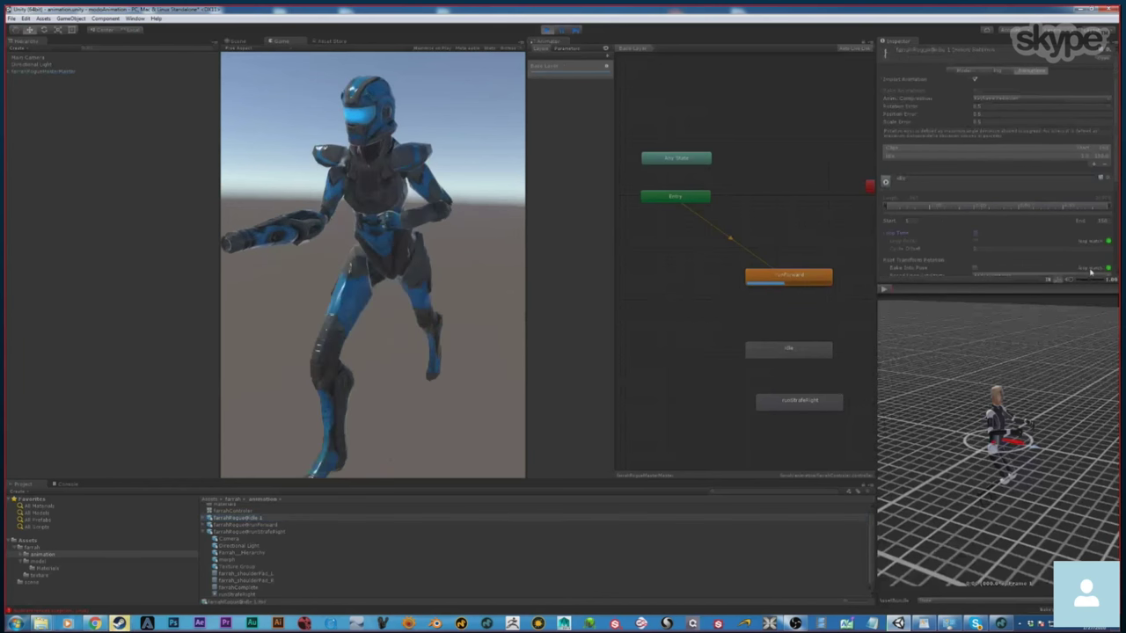
left_click_drag(1115, 178, 1115, 272)
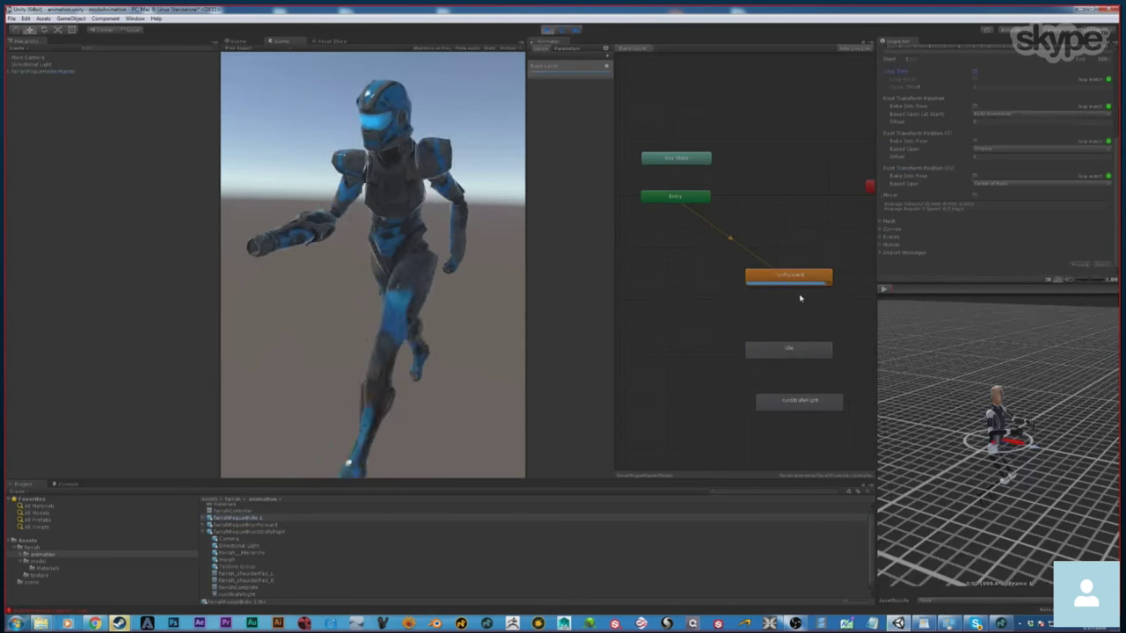
left_click(546, 31)
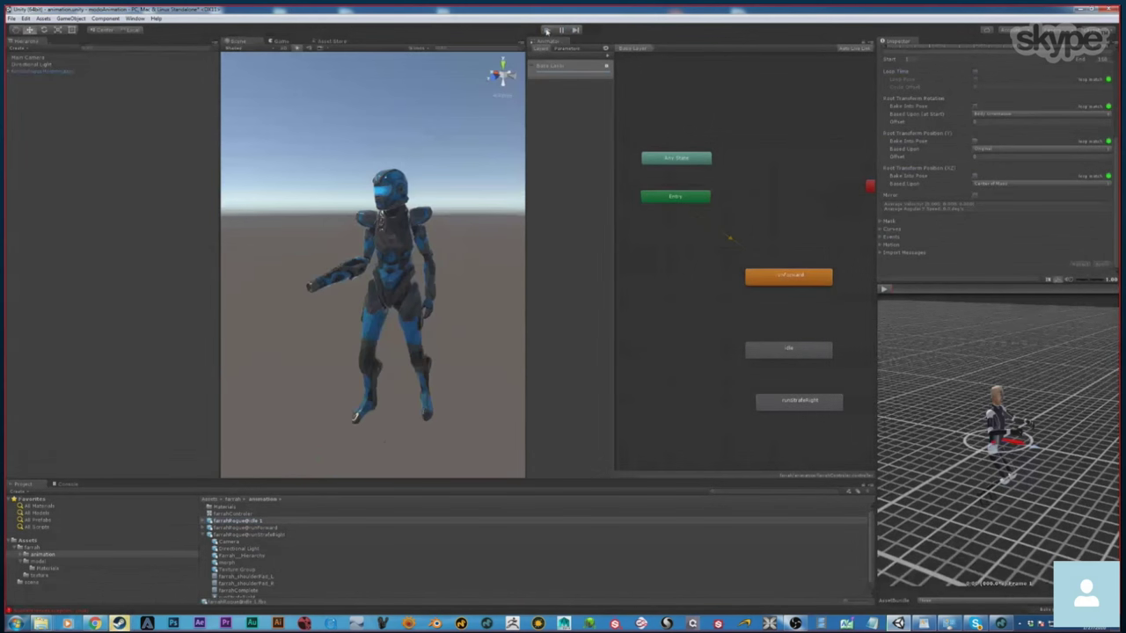
Play the scene briefly, stop it and make idle the layer default state in the Animator.
left_click(546, 30)
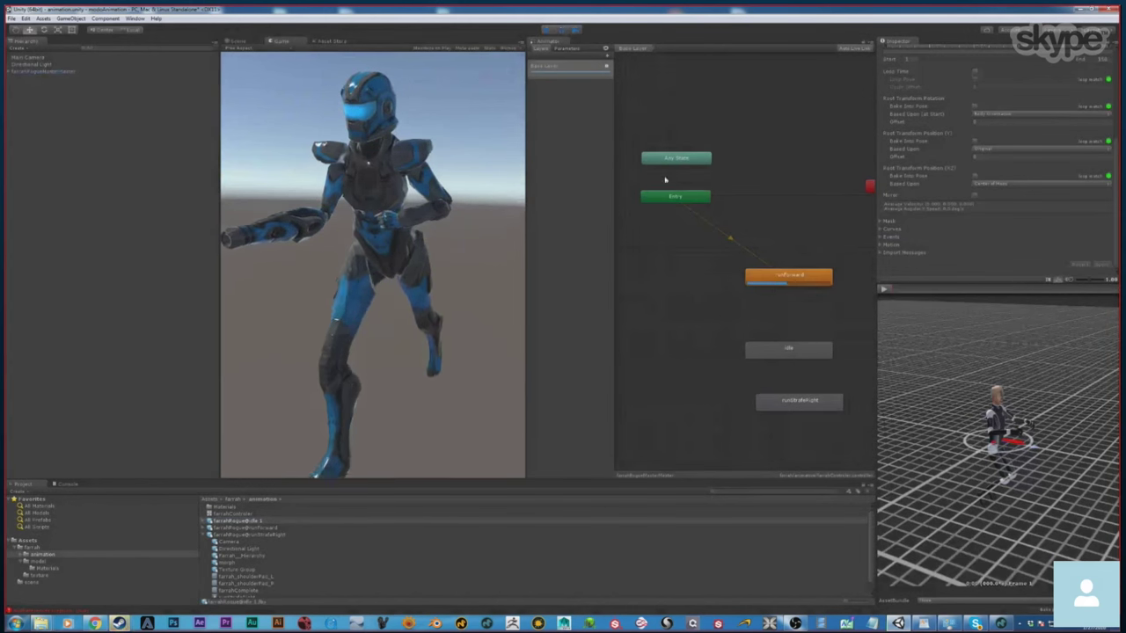
key("ctrl+p")
left_click(792, 350)
right_click(789, 351)
left_click(836, 365)
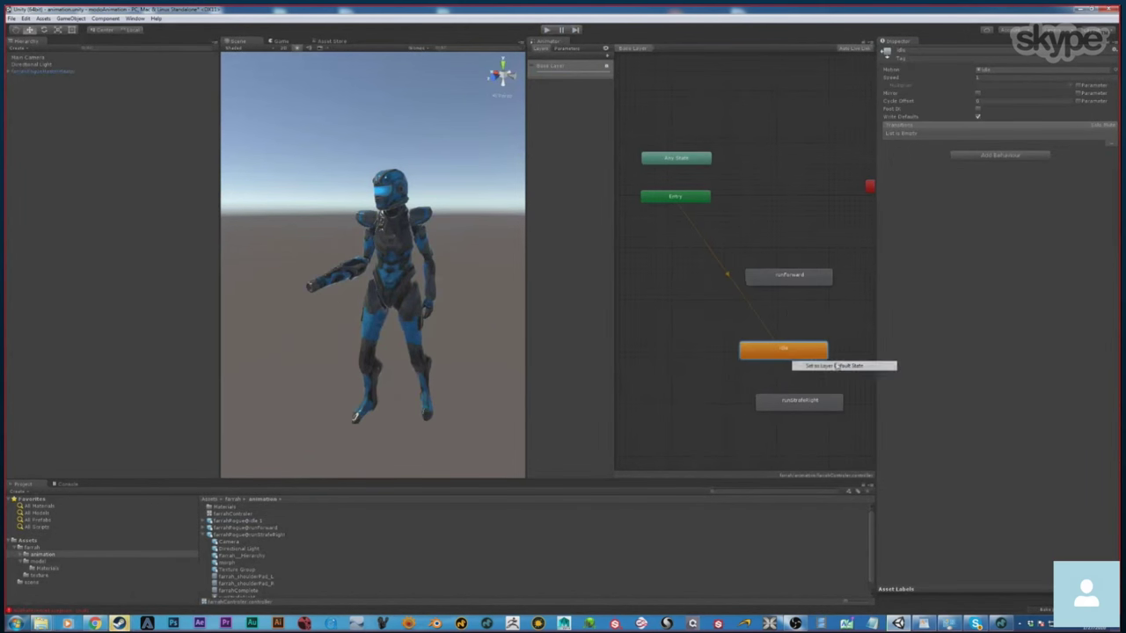
Play the scene to preview the idle animation and move the idle state to the lower left of runForward.
left_click(546, 31)
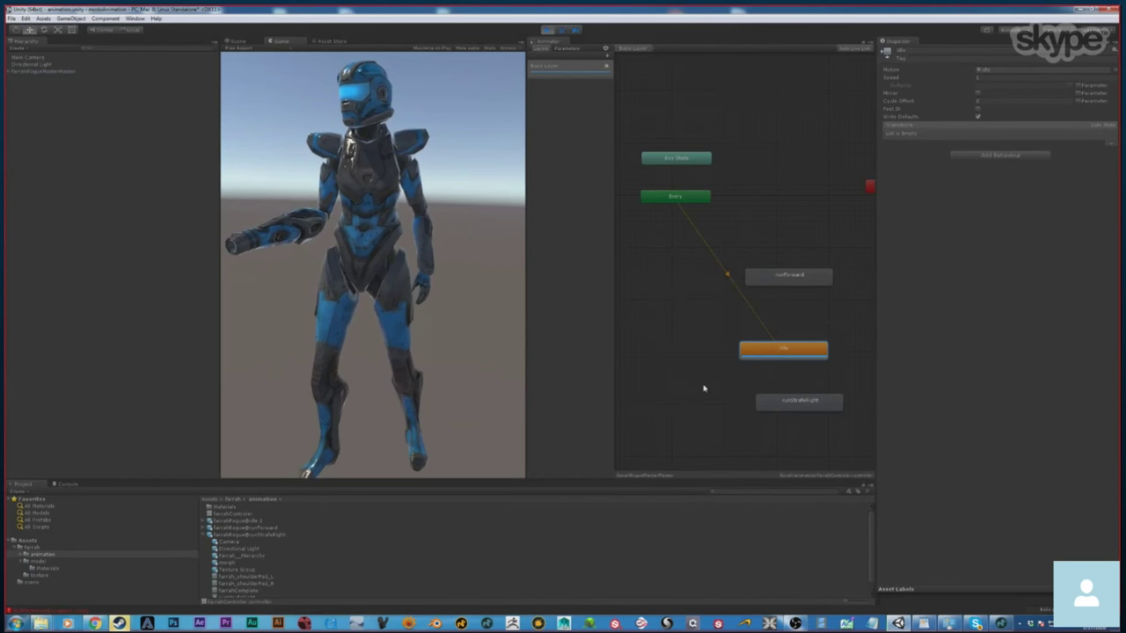
left_click_drag(778, 350, 716, 323)
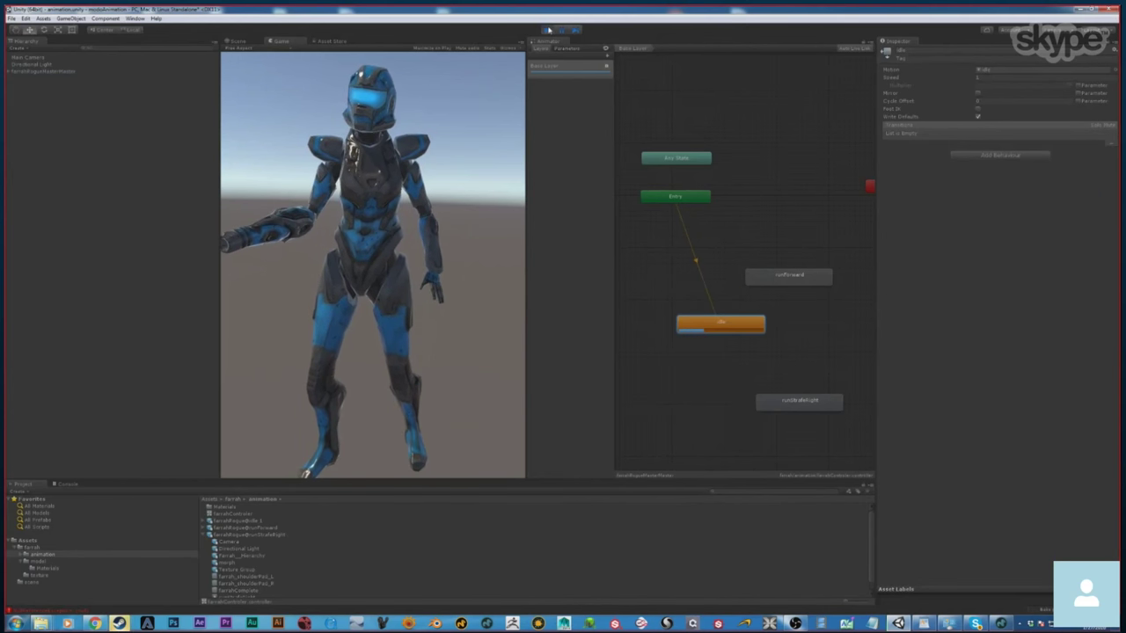
Stop playback, enable Loop Time on the idle clip of farrahRogue@idle 1 and apply the import settings.
left_click(260, 535)
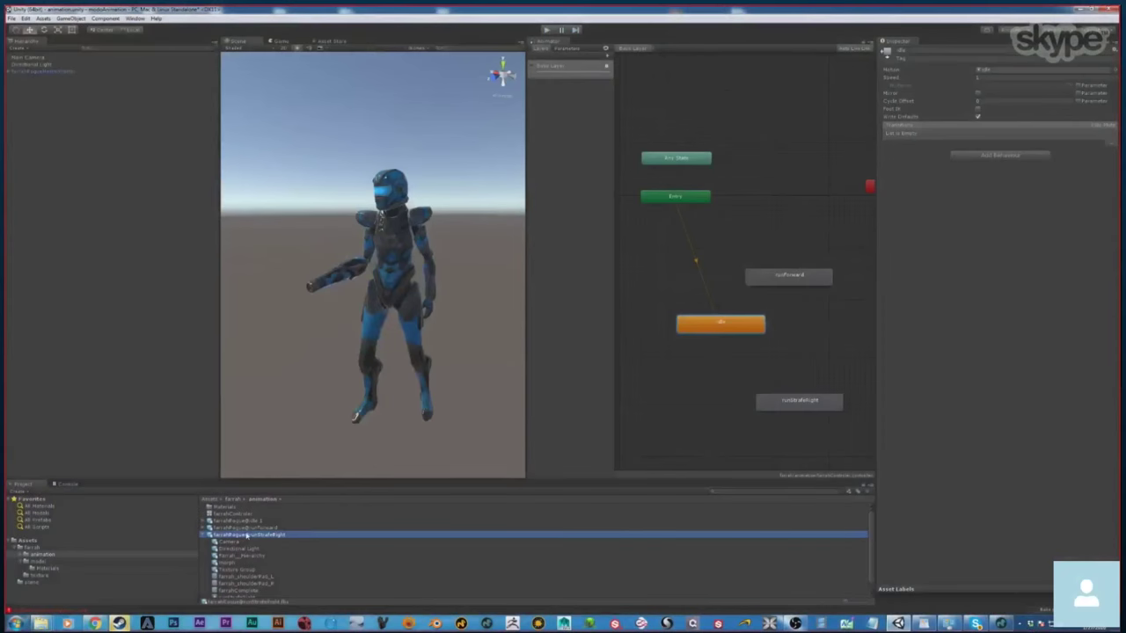
left_click(255, 520)
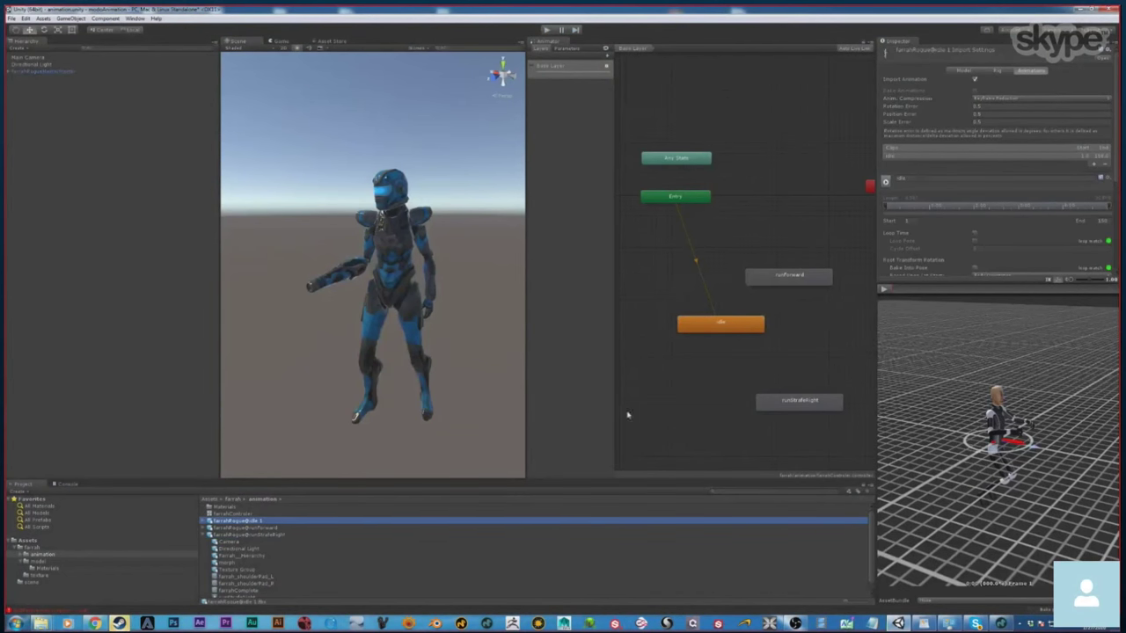
left_click(975, 234)
left_click(720, 323)
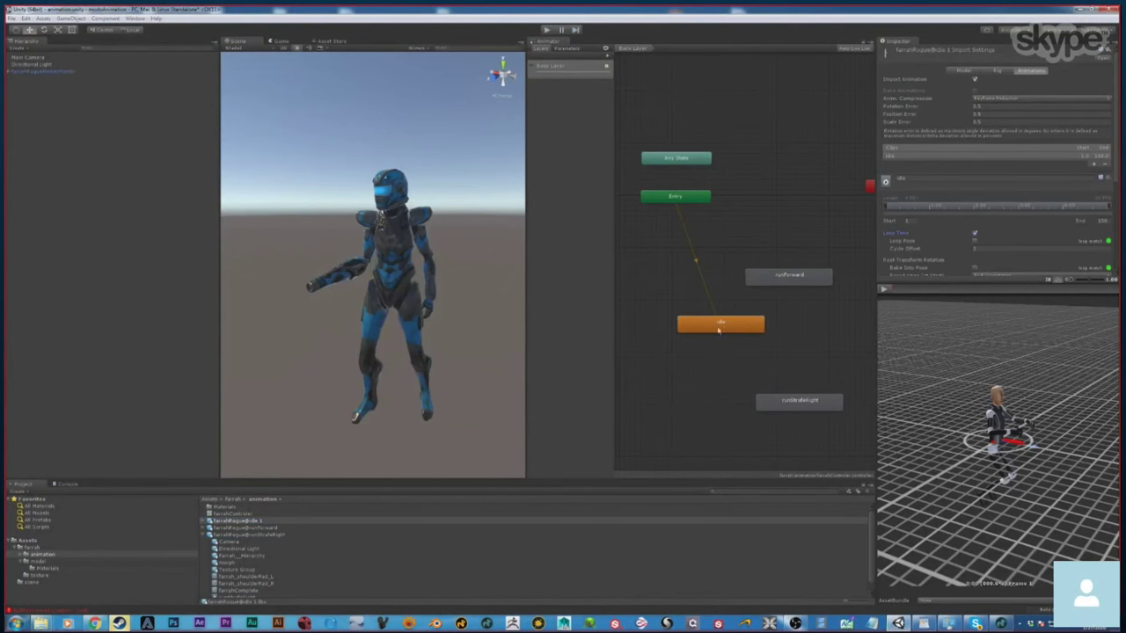
left_click(588, 331)
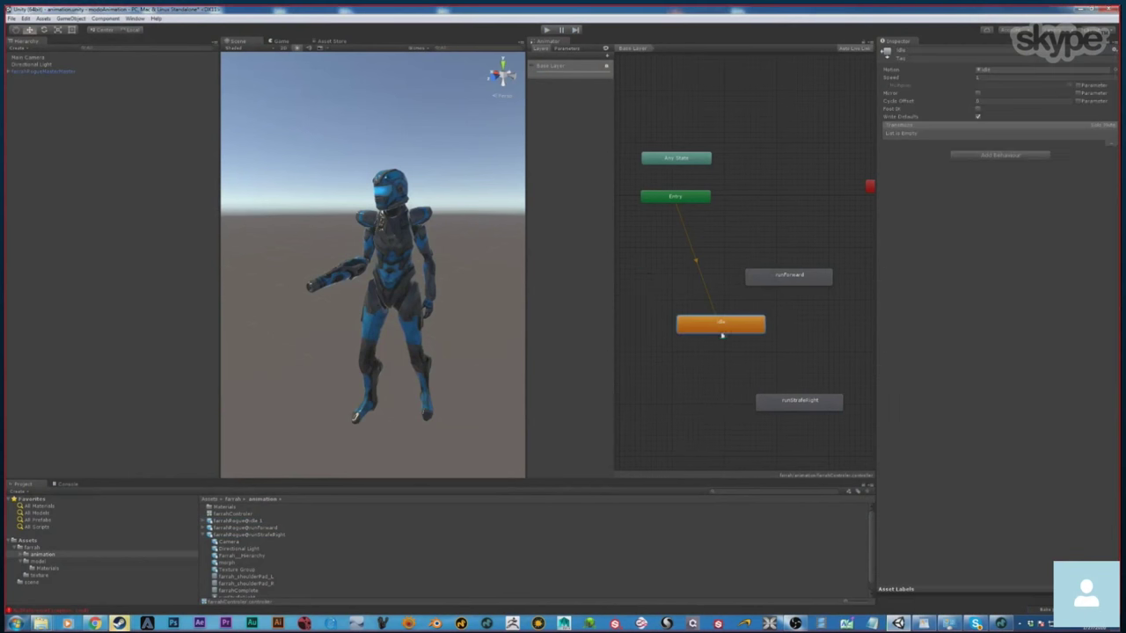
Make runForward the layer default state, place it between Entry and idle, and play the scene briefly.
mouse_move(721, 329)
left_mouse_down()
mouse_move(741, 372)
mouse_move(755, 349)
mouse_move(714, 372)
mouse_move(709, 339)
left_mouse_up()
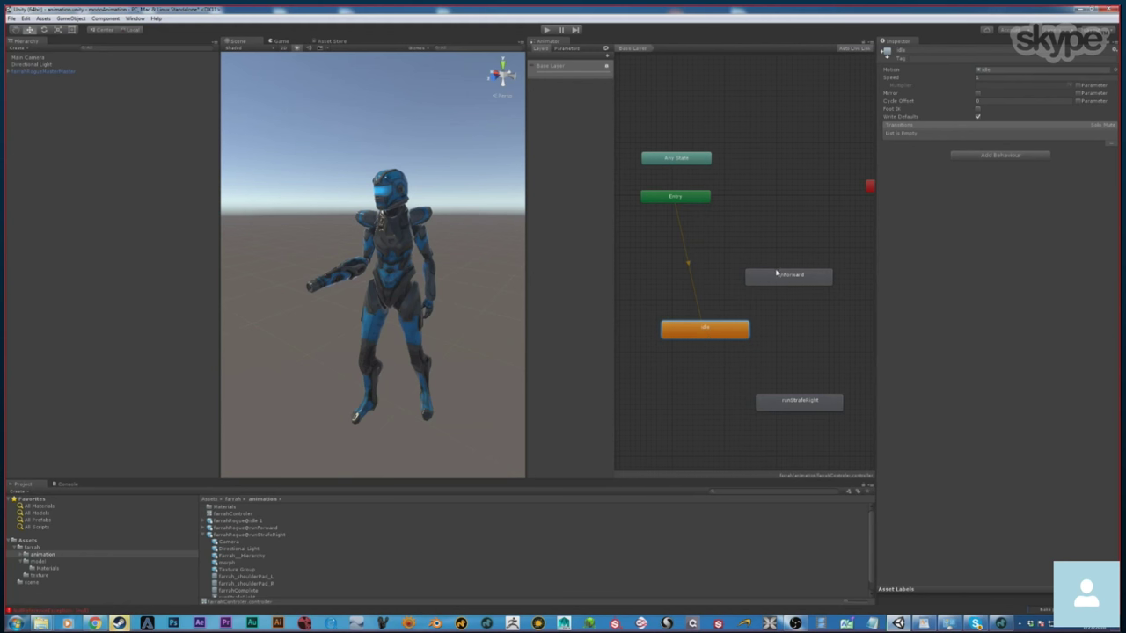
right_click(776, 274)
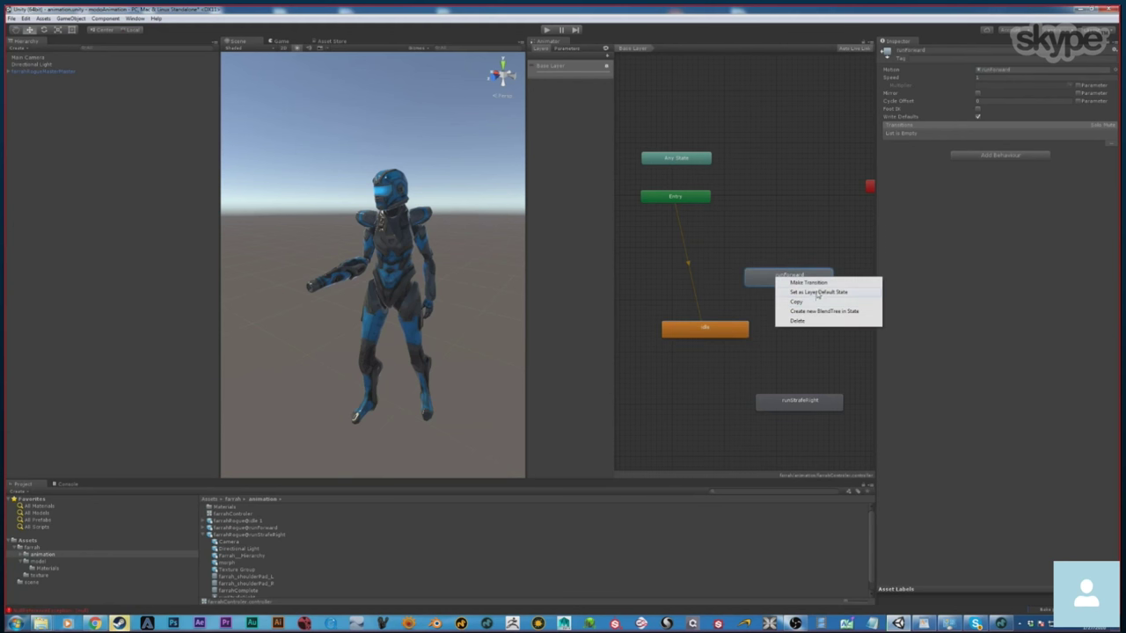
left_click(819, 283)
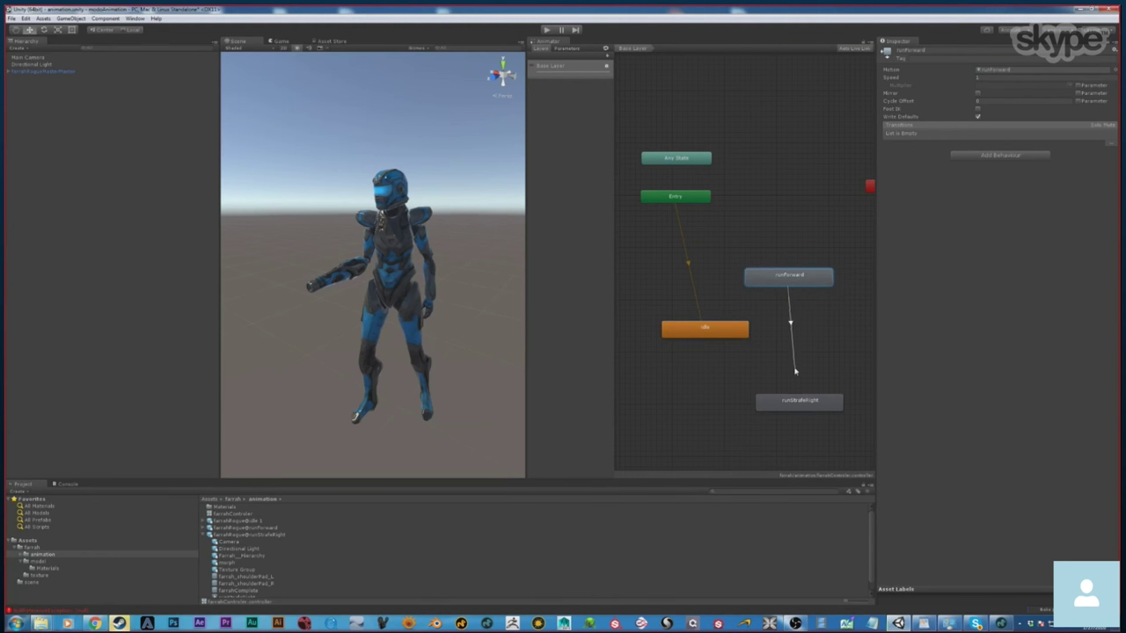
right_click(784, 304)
left_click(793, 285)
right_click(792, 284)
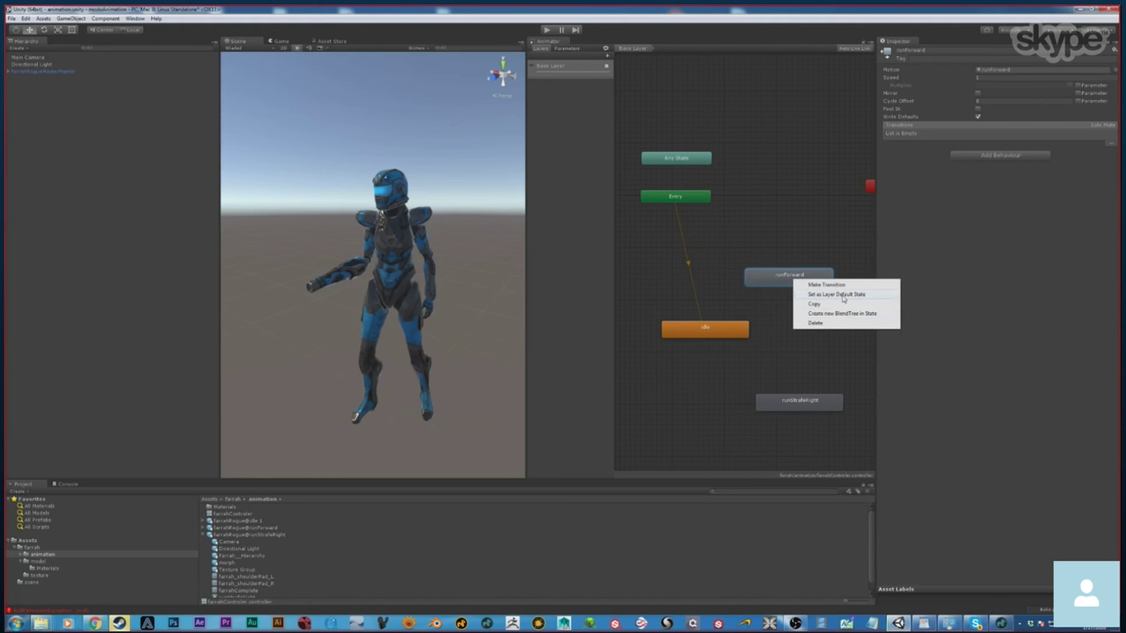
left_click(842, 296)
left_click_drag(785, 278, 717, 262)
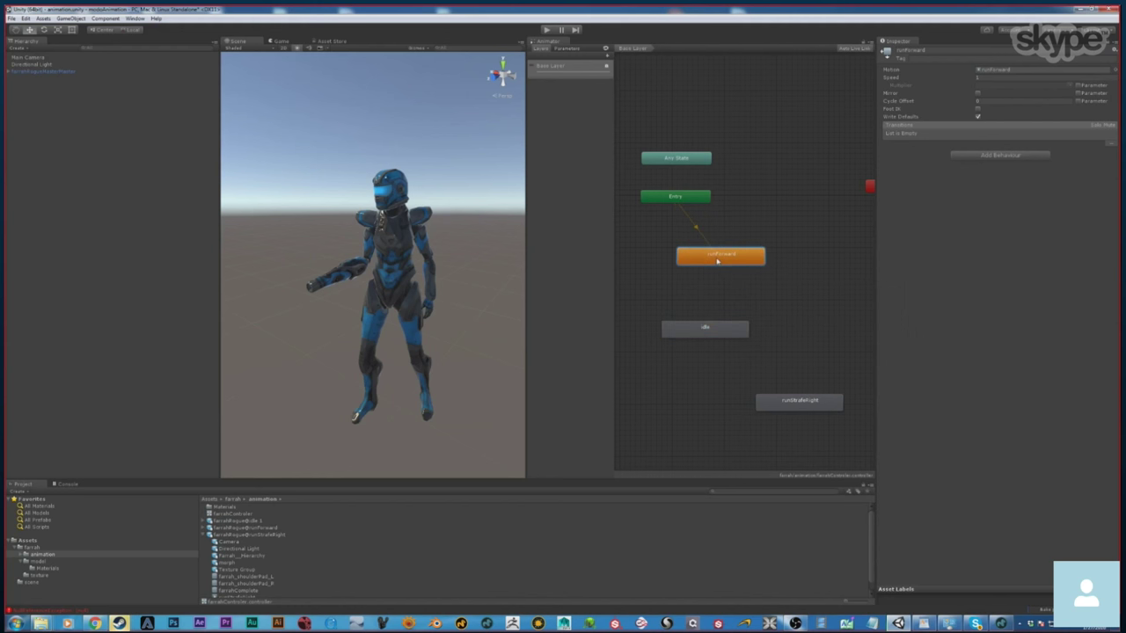
left_click(546, 30)
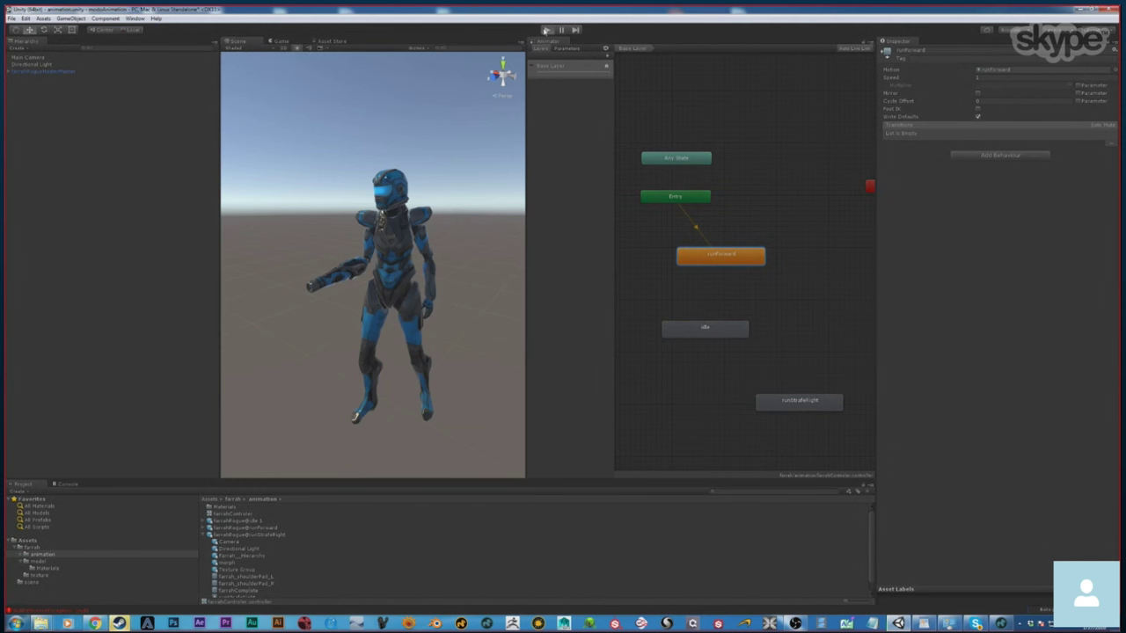
left_click(545, 30)
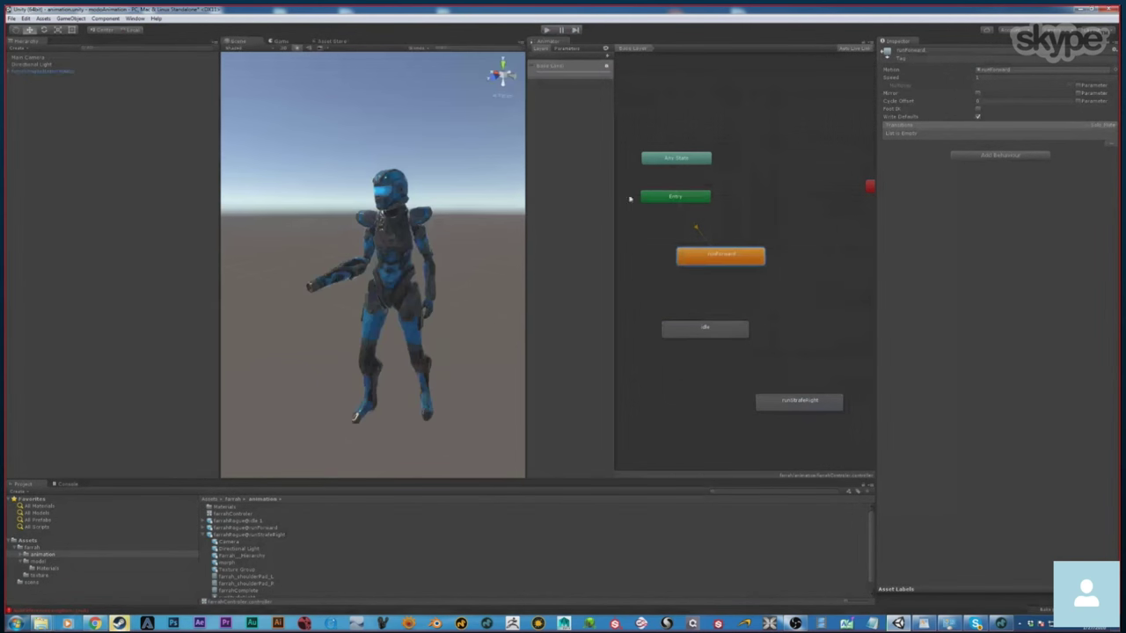
Arrange the states in a column below Entry, with runStrafeRight under runForward and idle last.
left_click_drag(739, 332, 729, 431)
left_click(727, 254)
left_click_drag(800, 406, 705, 319)
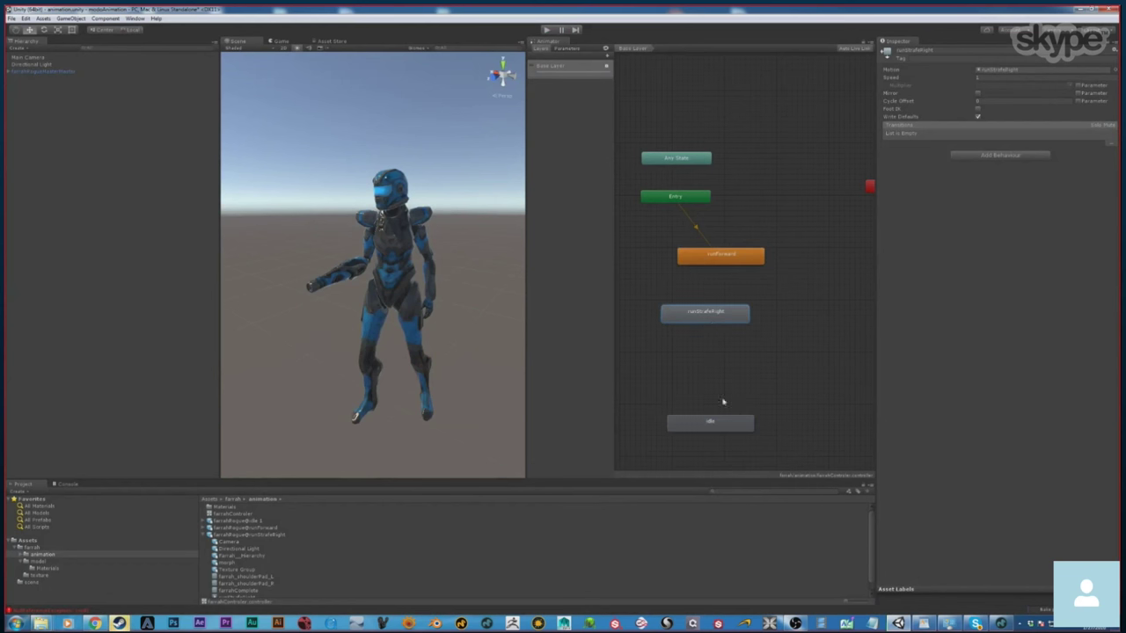
left_click_drag(724, 419, 735, 398)
left_click_drag(701, 323, 712, 343)
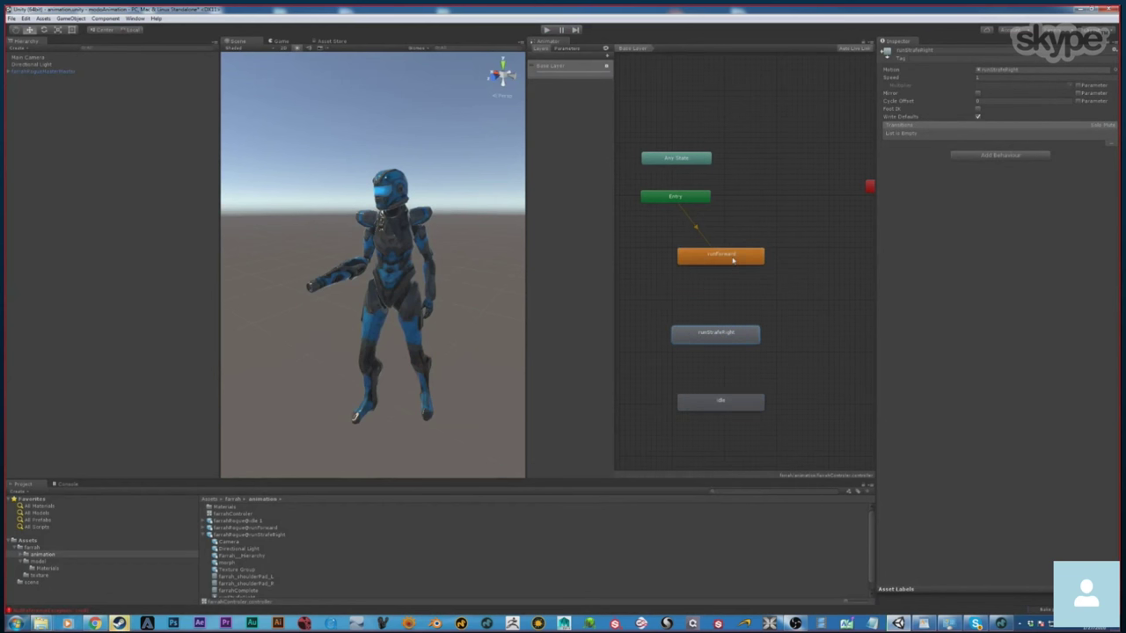
Create a transition from the runForward state to the runStrafeRight state.
left_click(735, 255)
right_click(735, 255)
left_click(758, 258)
left_click(729, 338)
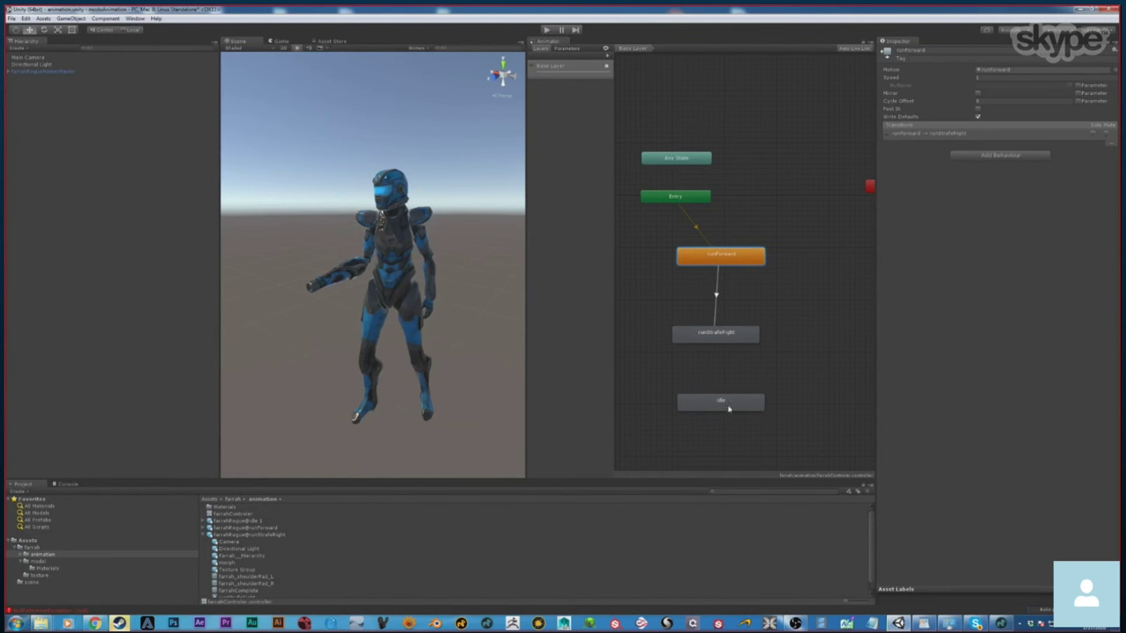
Create a transition from the runStrafeRight state to the idle state.
left_click(716, 341)
right_click(716, 341)
left_click(730, 345)
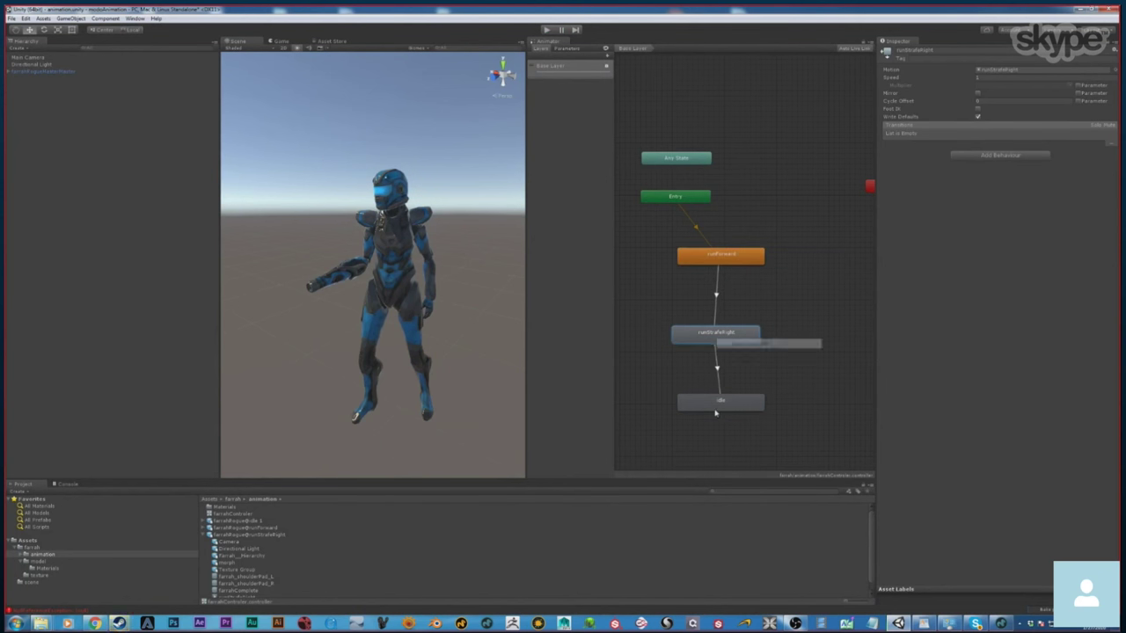
left_click(720, 401)
Offset runStrafeRight slightly to the left of the state column, then play the scene to preview the chained animations and stop it.
left_click_drag(733, 340, 712, 346)
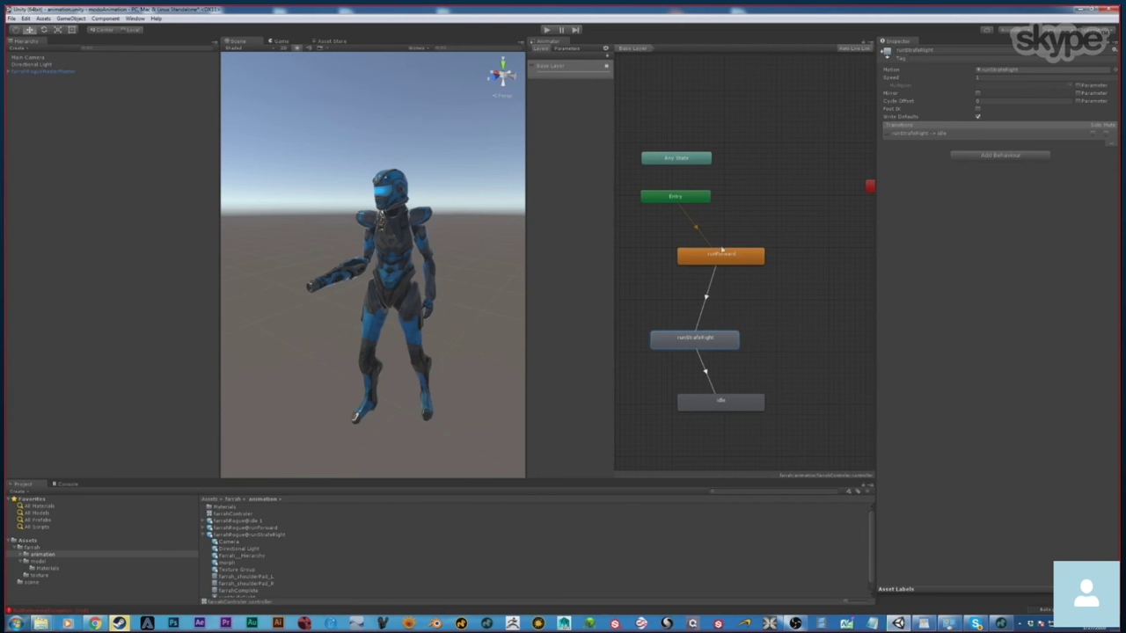
left_click(546, 31)
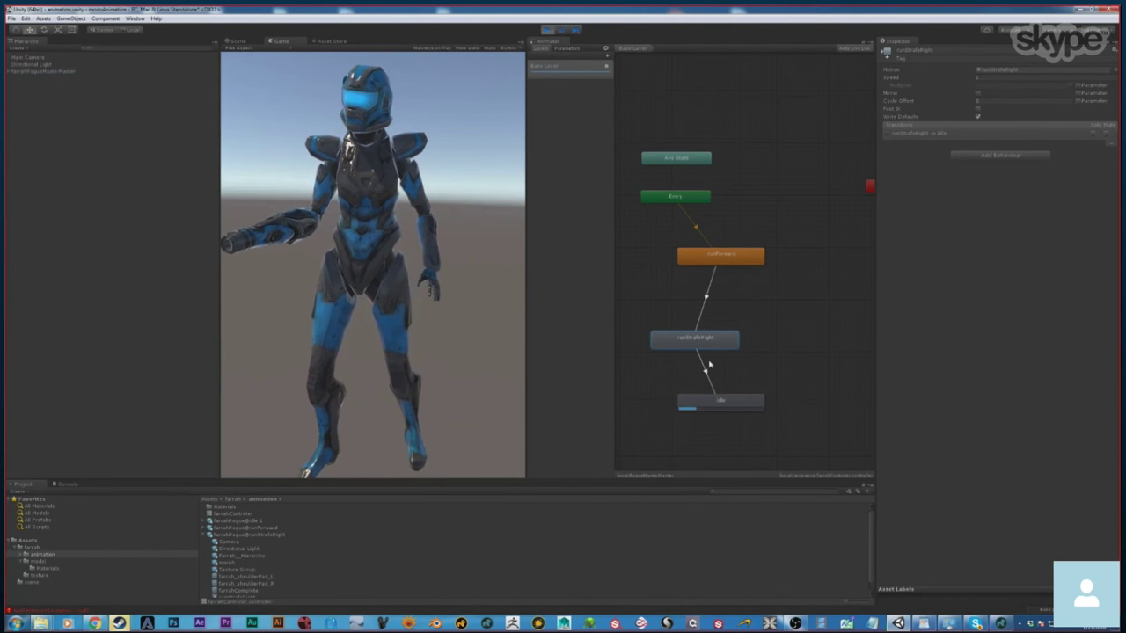
left_click(726, 404)
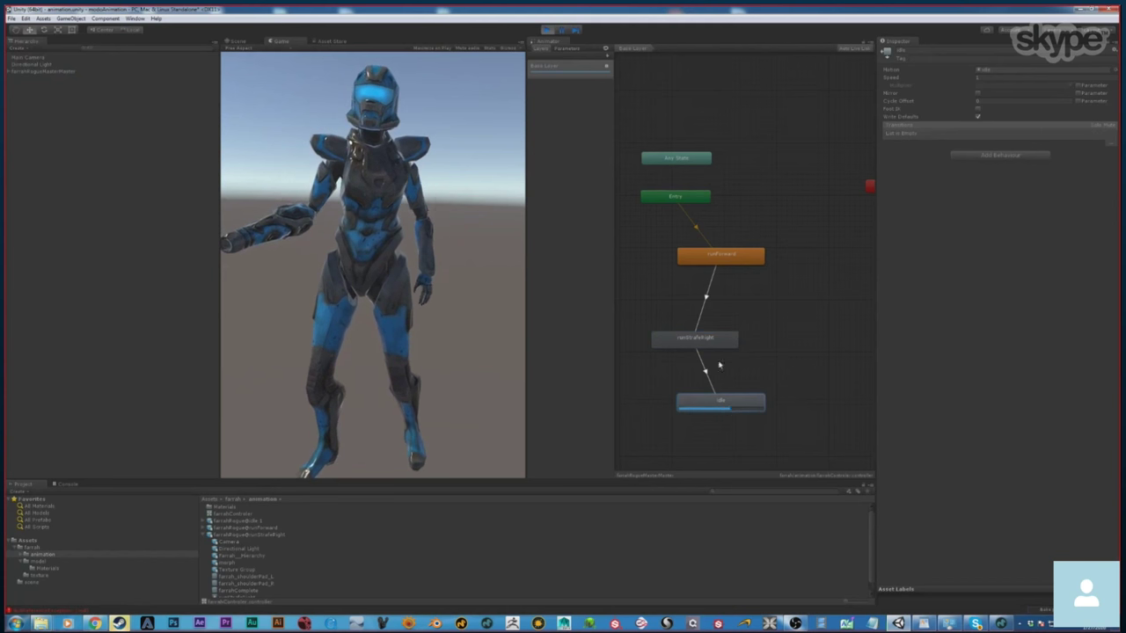
left_click(544, 30)
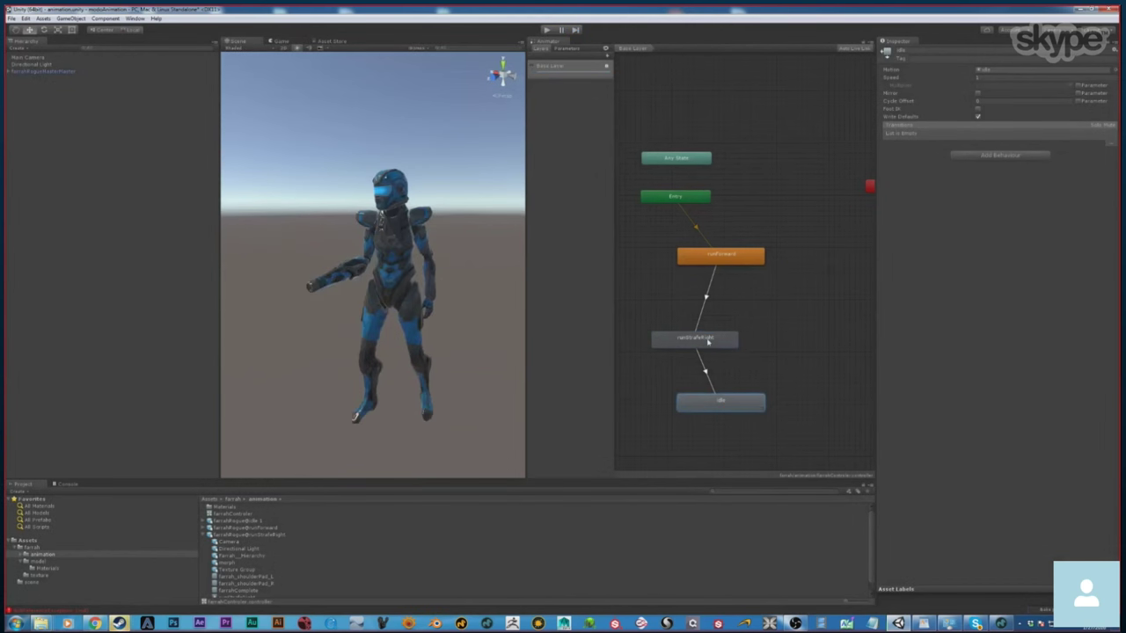
Delete the transition from runStrafeRight to idle.
left_click(723, 342)
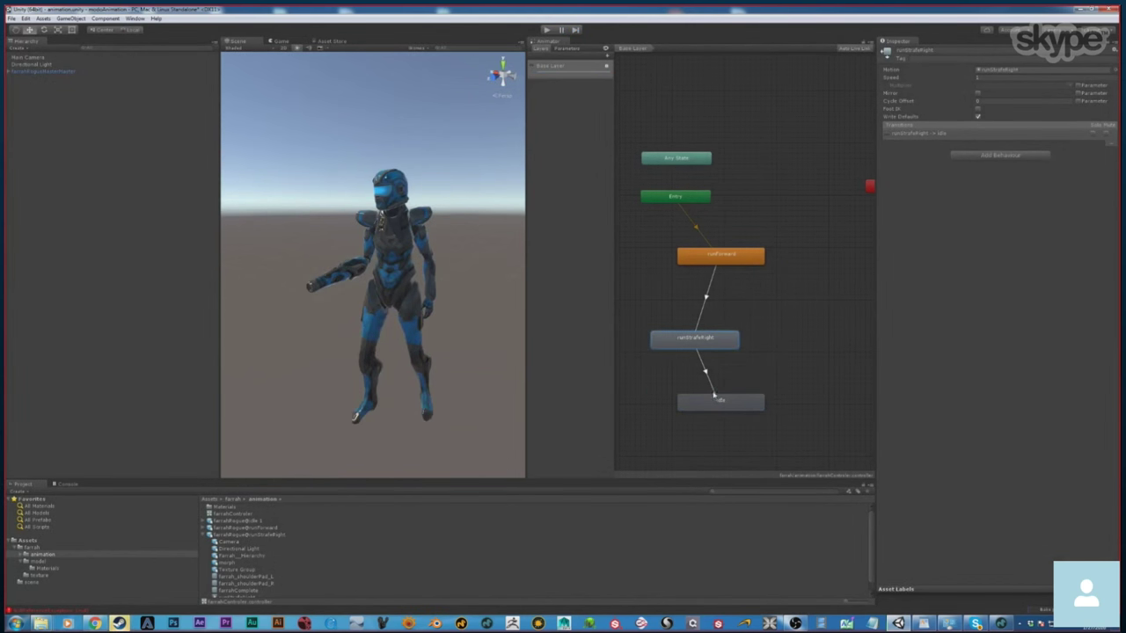
left_click(709, 382)
key("Delete")
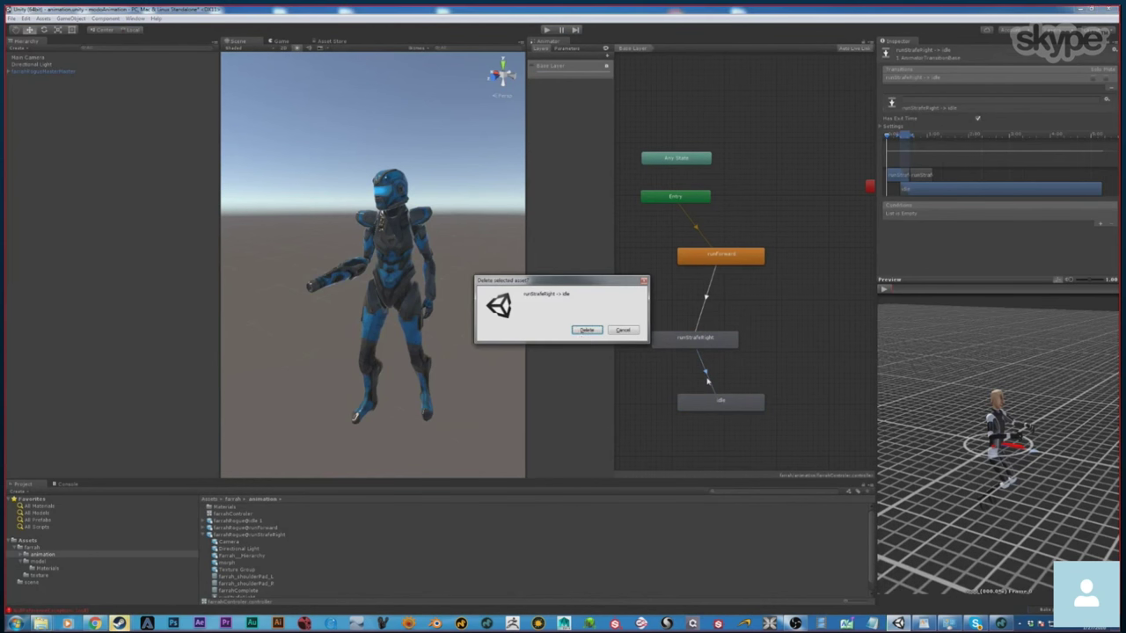
left_click(586, 329)
Create a transition from runStrafeRight back to runForward so the two running states loop.
left_click(715, 347)
right_click(716, 346)
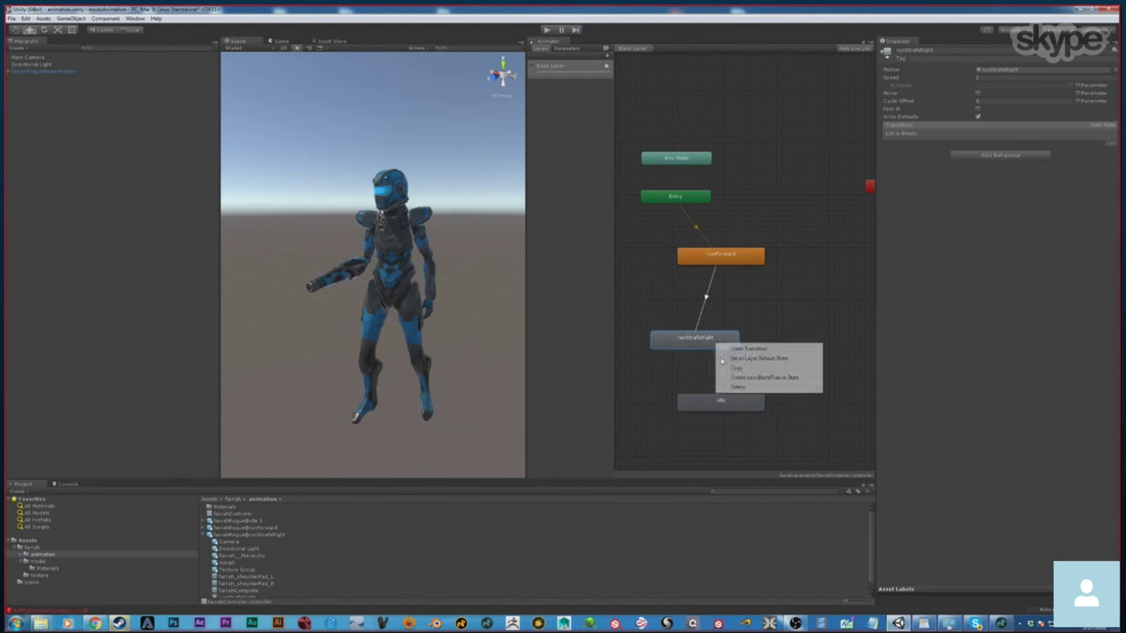
left_click(756, 350)
left_click(720, 255)
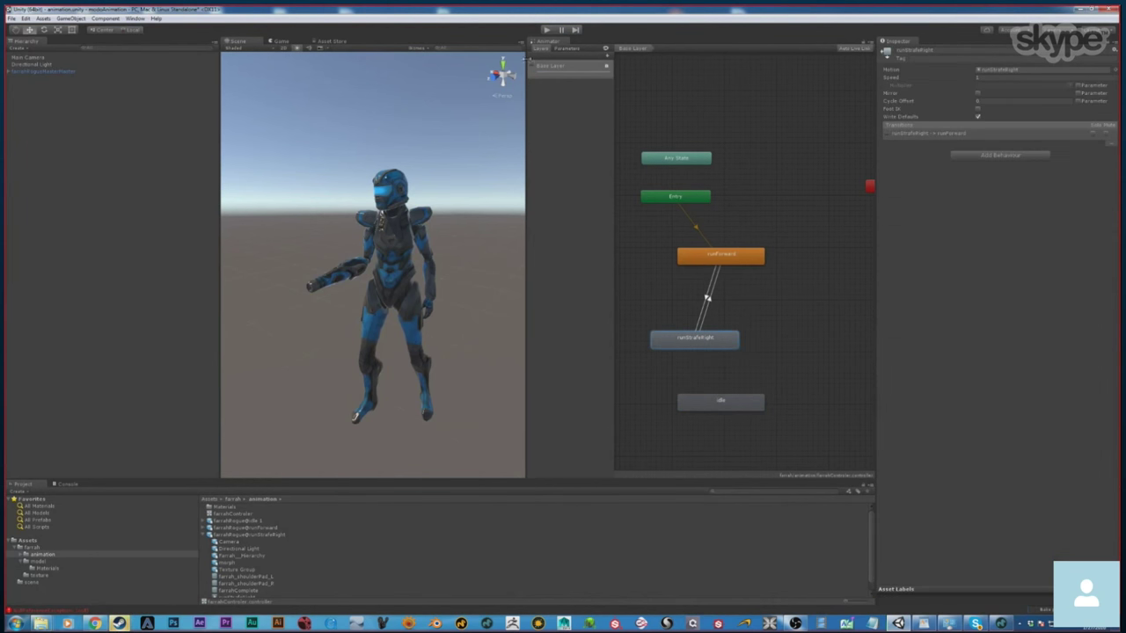
Preview the two running states in play mode, stop, and shift the runStrafeRight to runForward blend range earlier on its timeline.
left_click(546, 30)
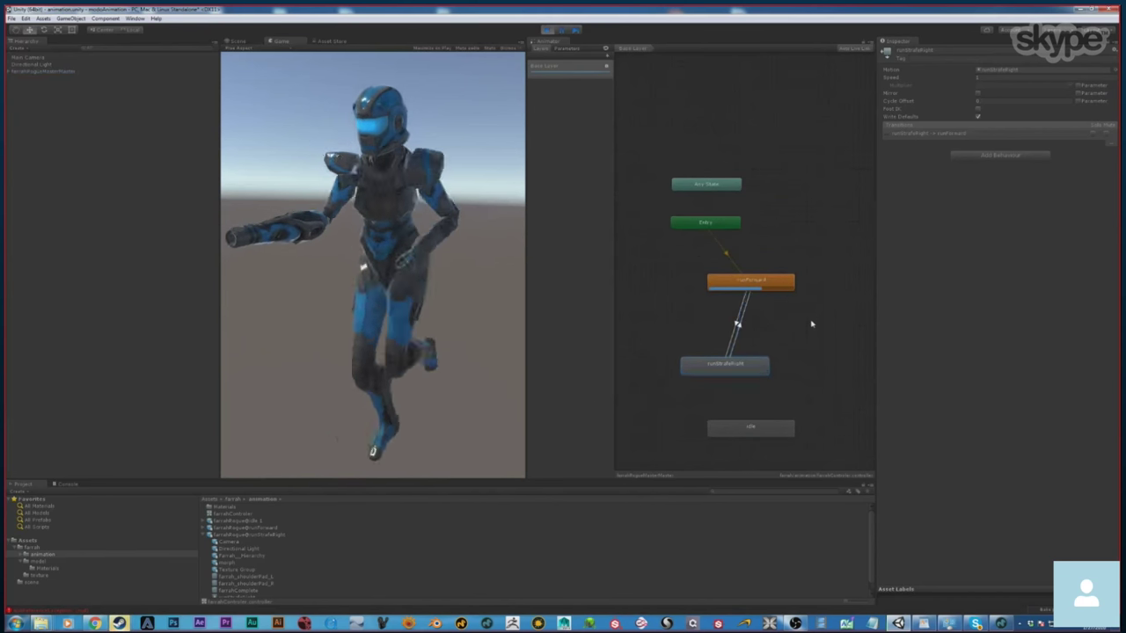
left_click(741, 325)
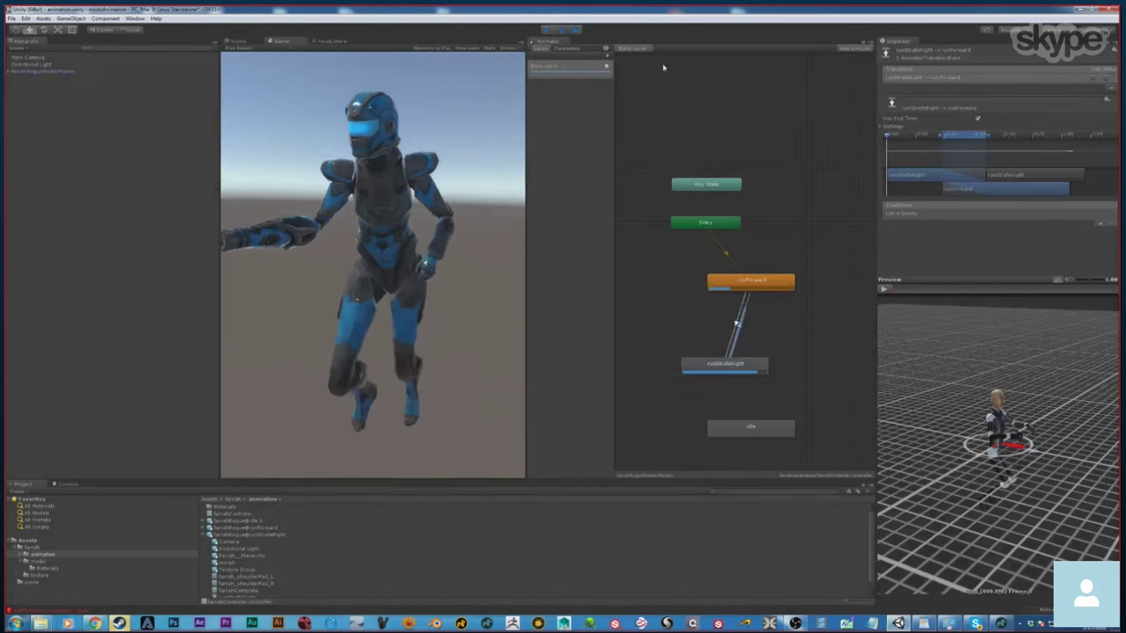
key("ctrl+p")
left_click_drag(970, 138, 952, 143)
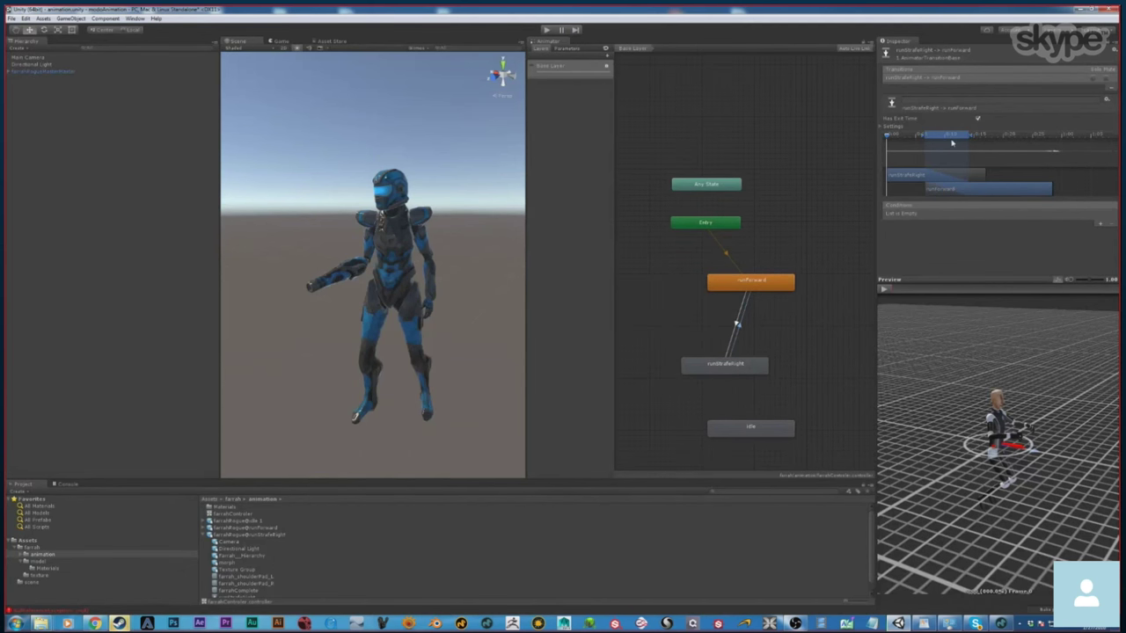
Play the scene to check the adjusted transition and collapse the farrahRogue@runStrafeRight asset in the animation folder.
left_click(548, 30)
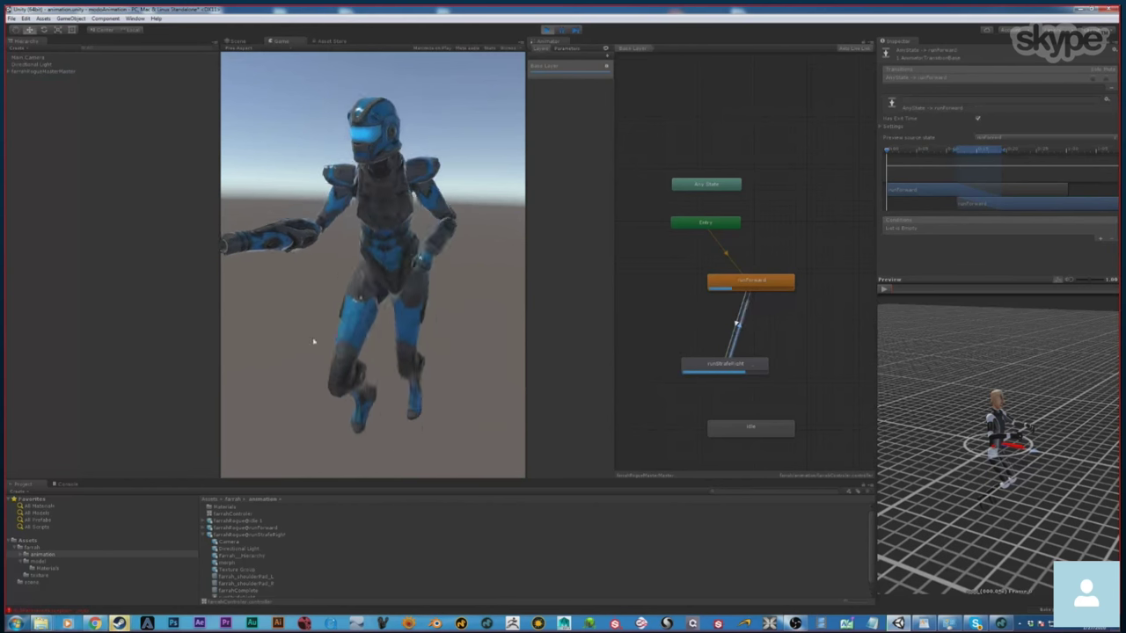
left_click(203, 535)
left_click(297, 553)
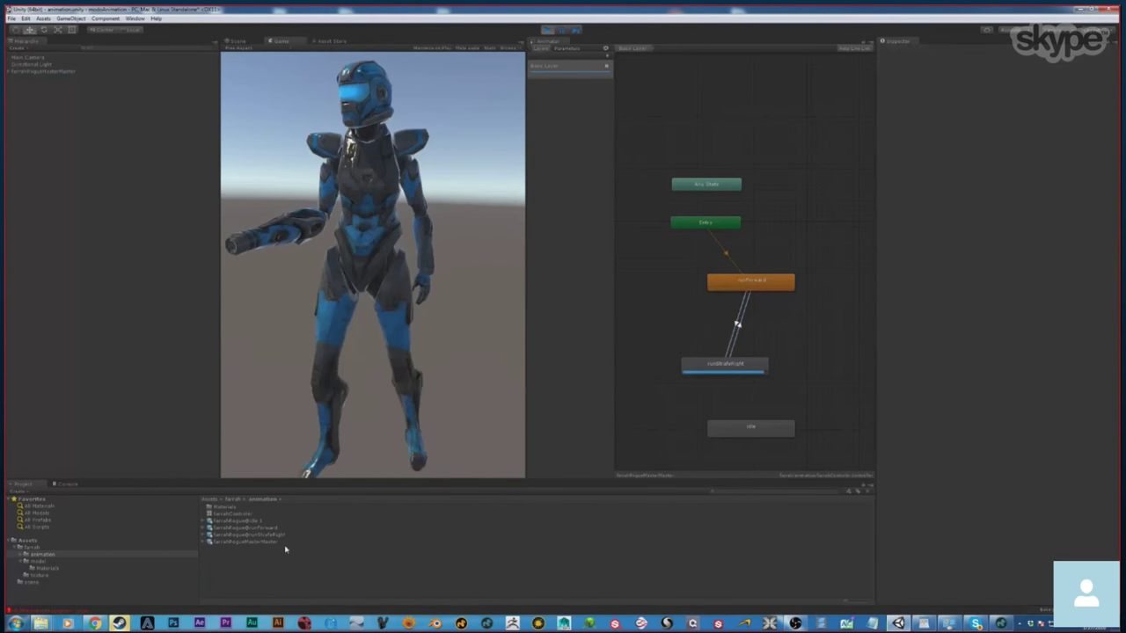
Add a new layer with the default name to the Animator controller and display its parameter list.
middle_click_drag(782, 274, 835, 249)
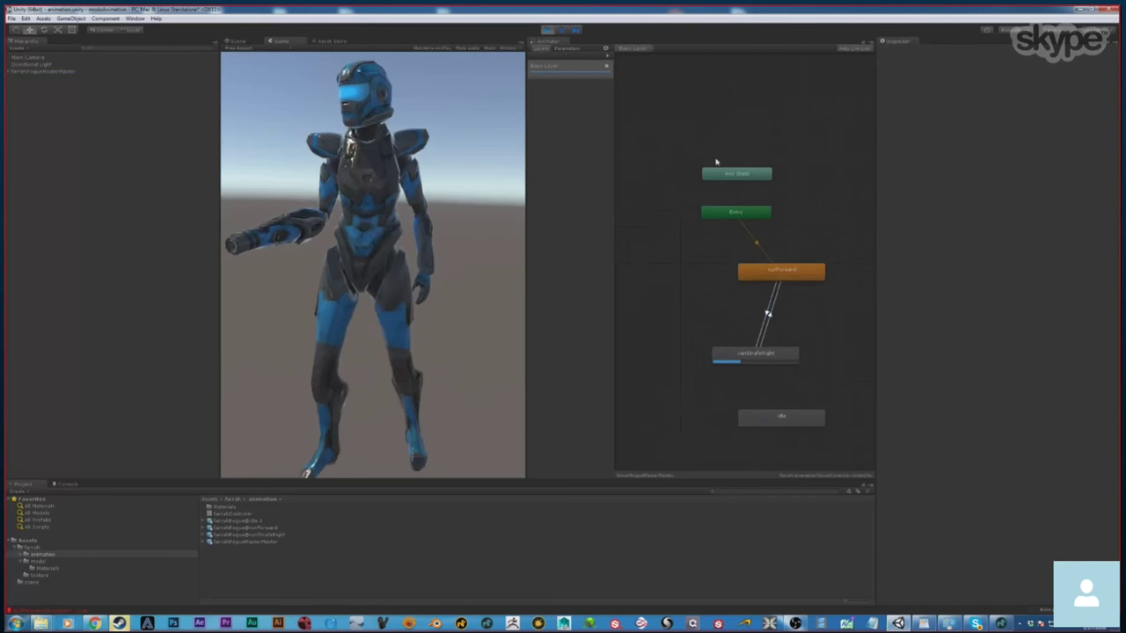
left_click(606, 55)
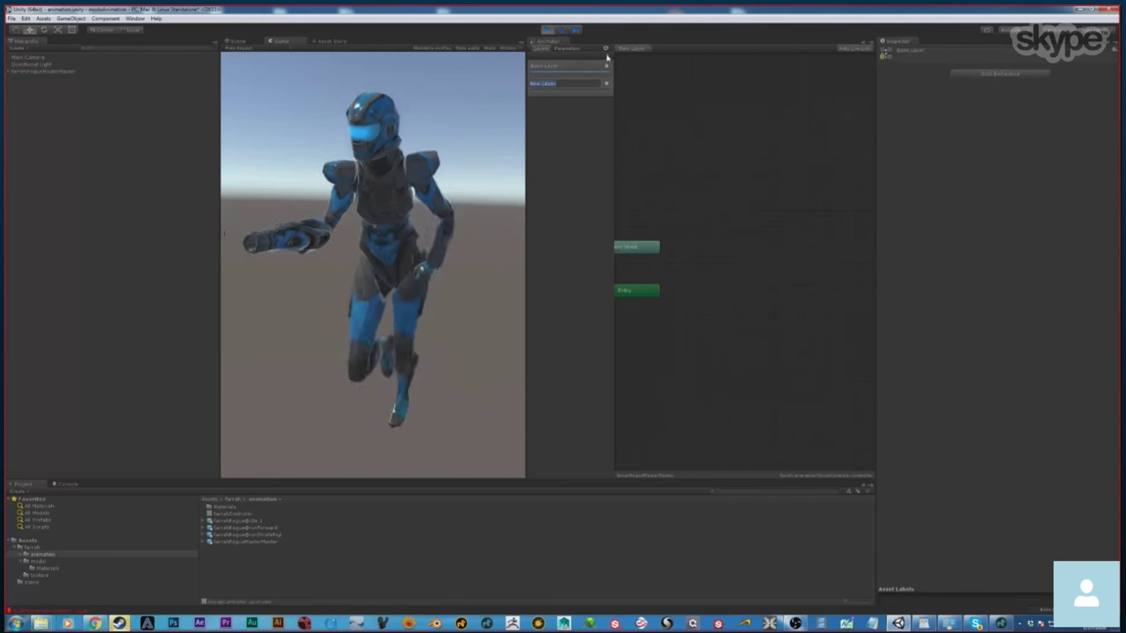
left_click(607, 85)
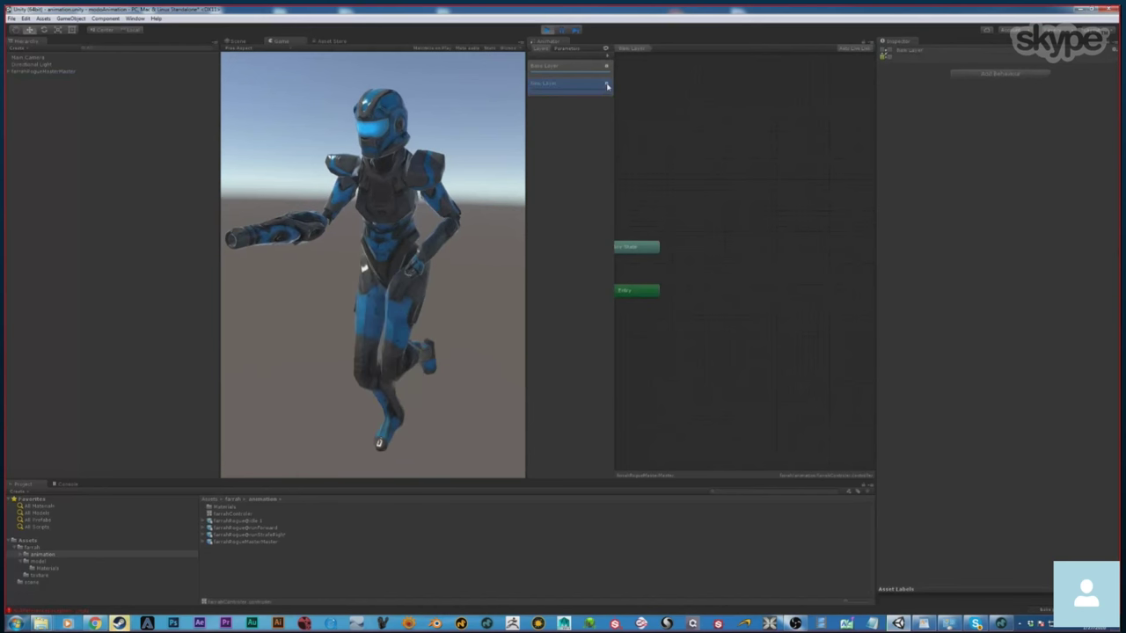
left_click(572, 49)
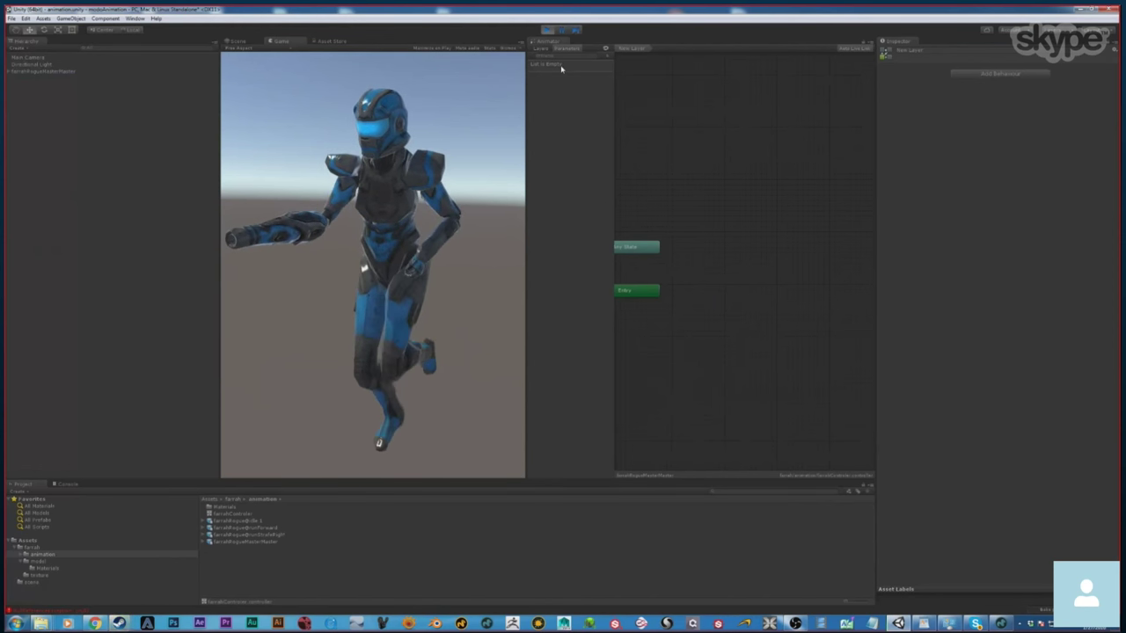
middle_click_drag(755, 273, 803, 244)
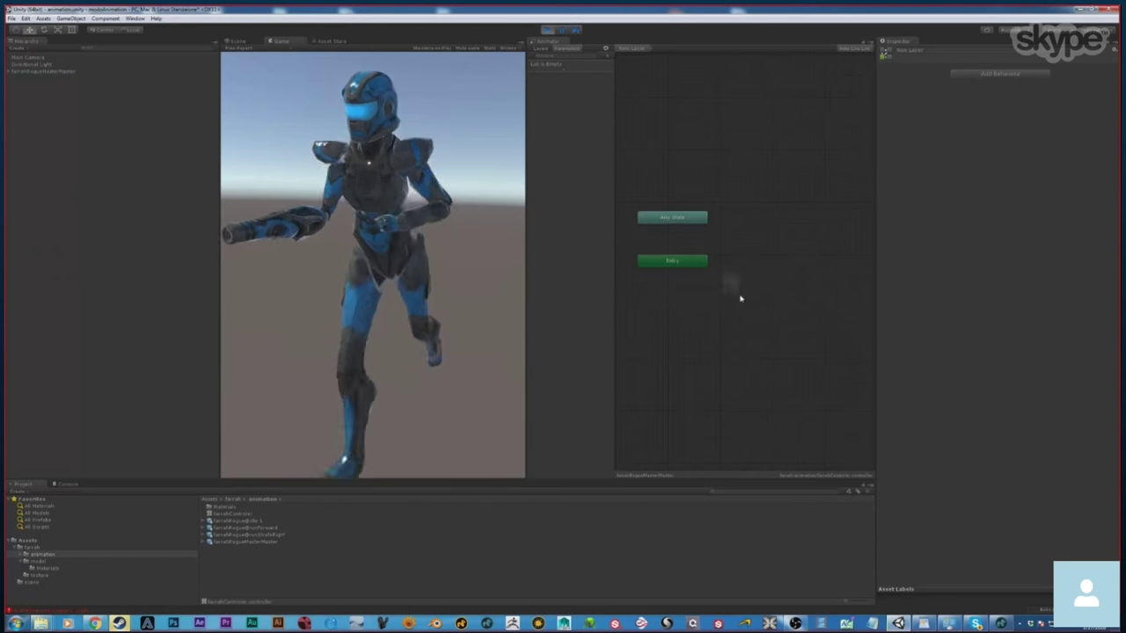
middle_click_drag(739, 290, 834, 232)
middle_click_drag(799, 276, 765, 250)
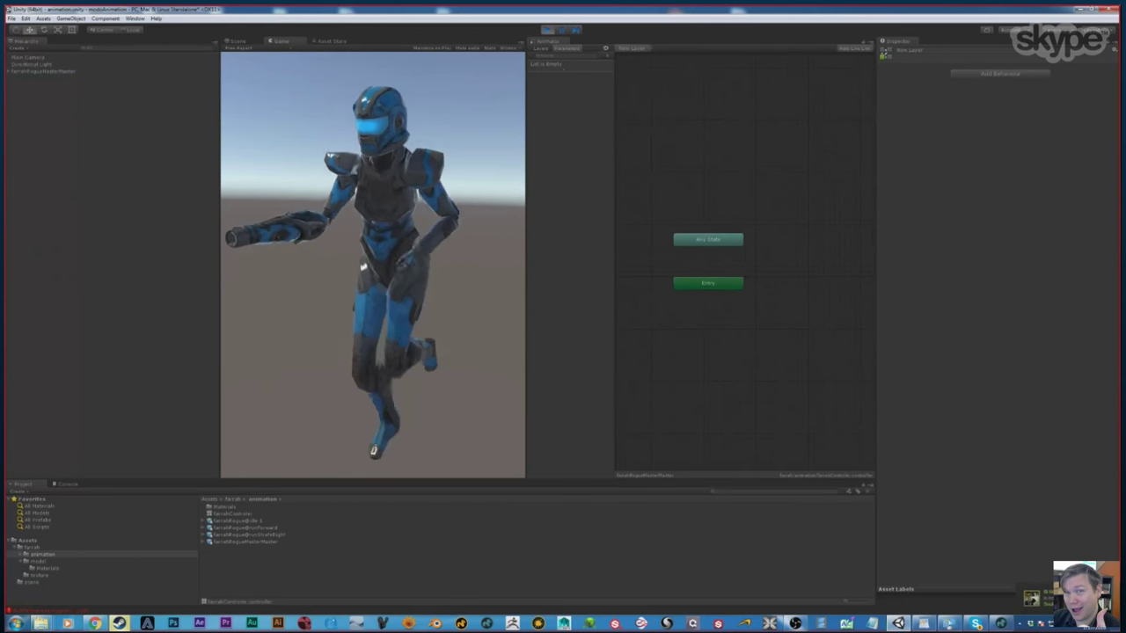
Switch to MODO to bring up the baked farrahRogue strafe-right scene.
left_click(1002, 625)
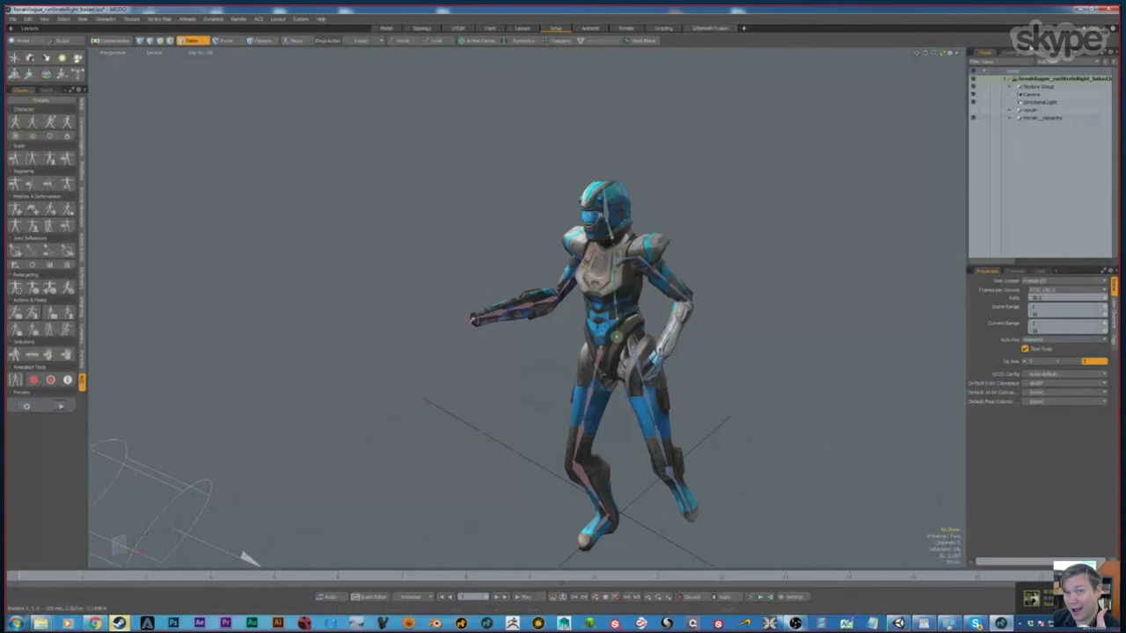
Open the scene farrahRogue_pose.lxo from the animationFiles folder and frame the character.
left_click(7, 18)
left_click(35, 49)
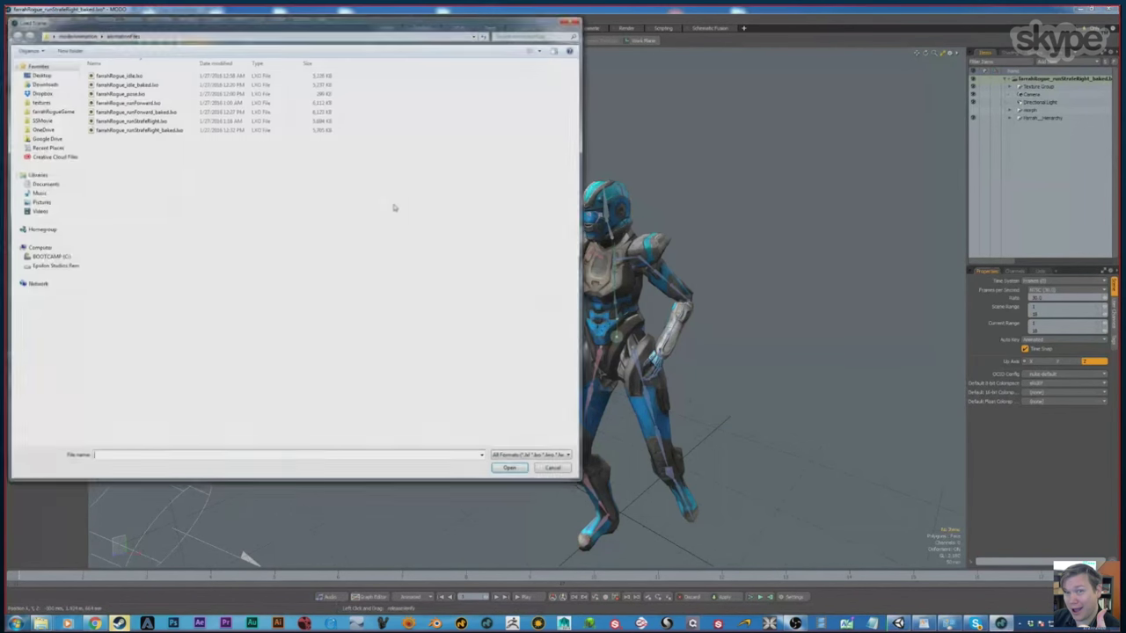
left_click(123, 92)
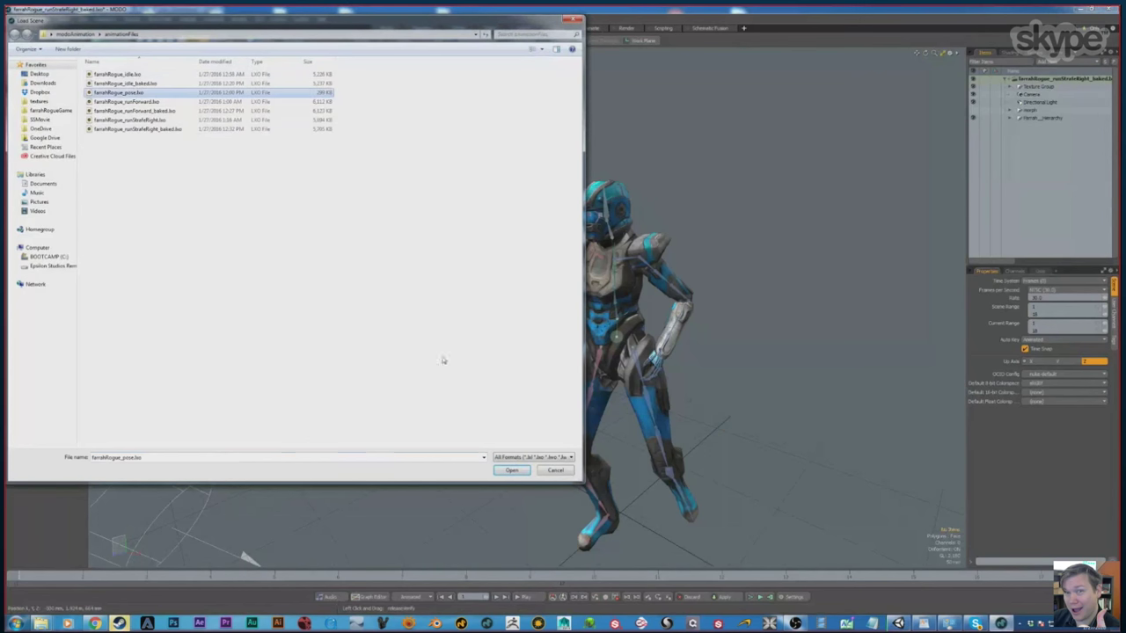
left_click(513, 470)
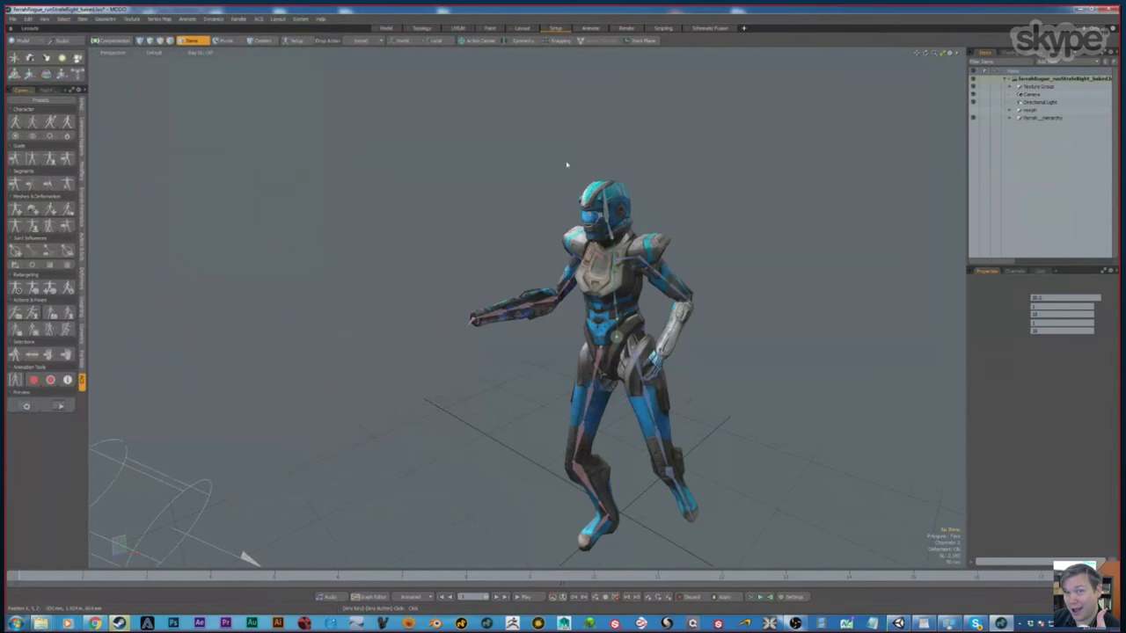
left_click_drag(705, 463, 807, 387, "alt")
left_click(807, 387)
left_click_drag(577, 455, 571, 456, "alt")
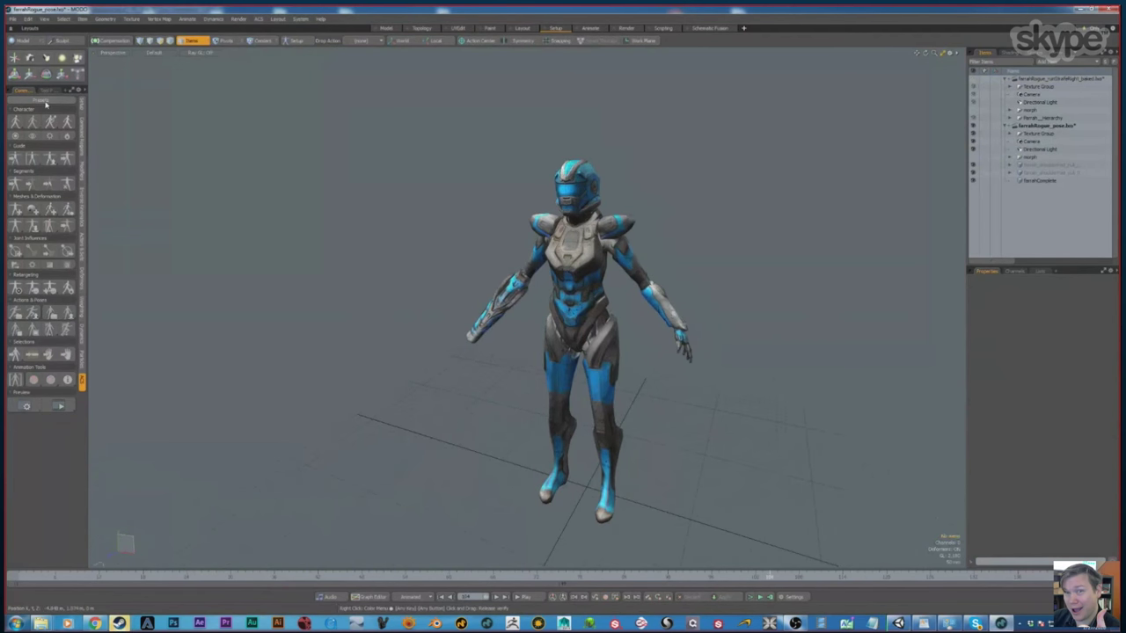
Add the Biped rig from the ACS presets to the pose scene and close the preset browser.
left_click(41, 100)
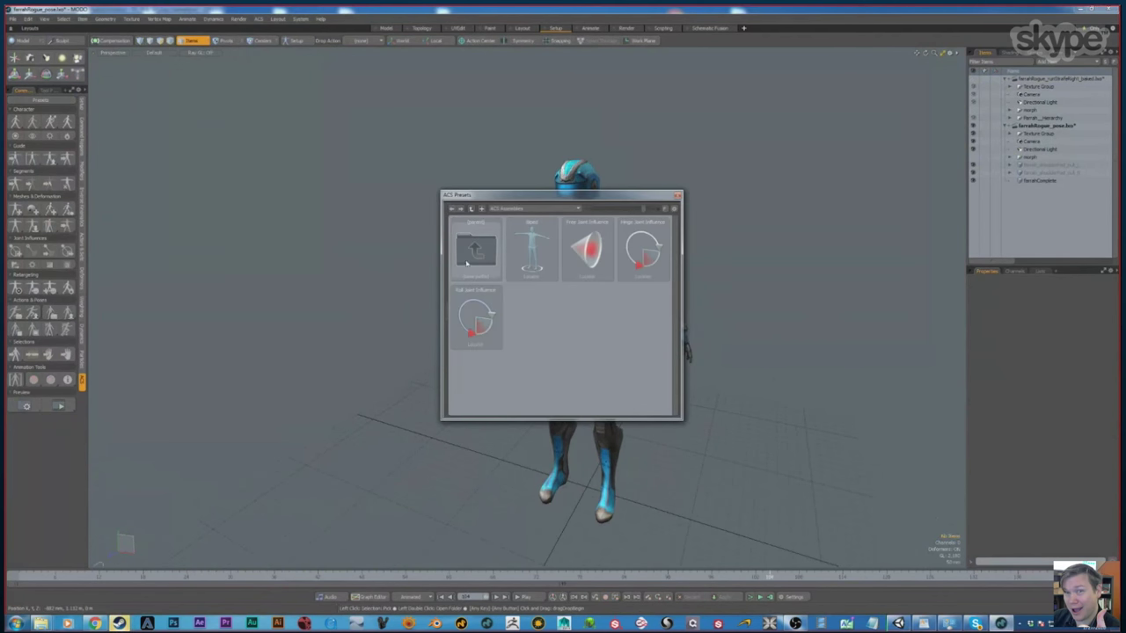
left_click(535, 251)
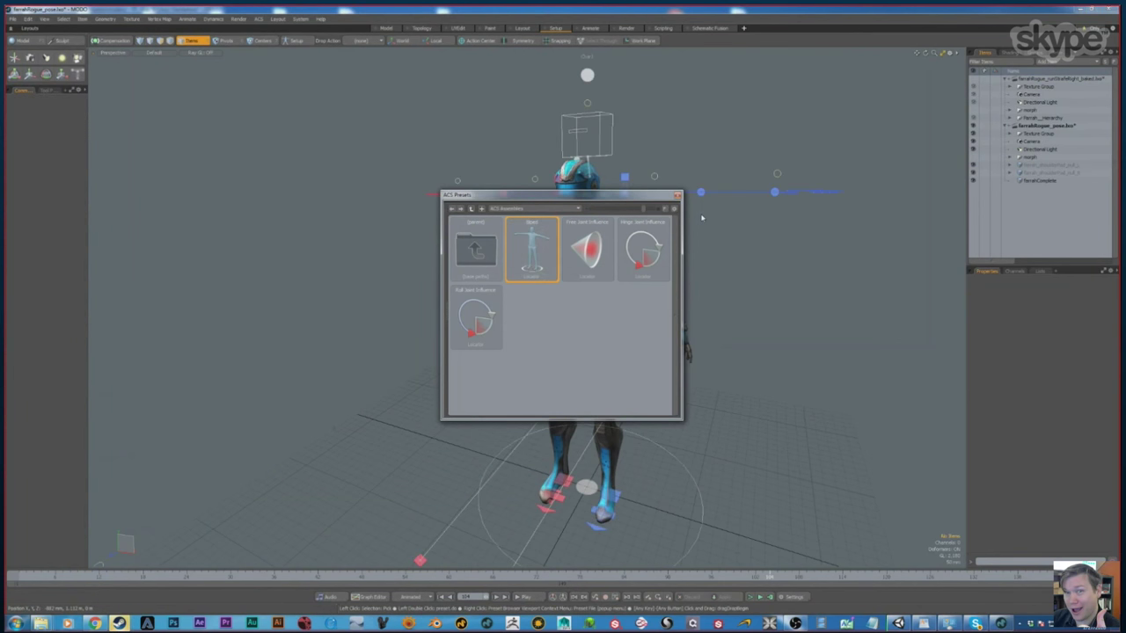
left_click(676, 195)
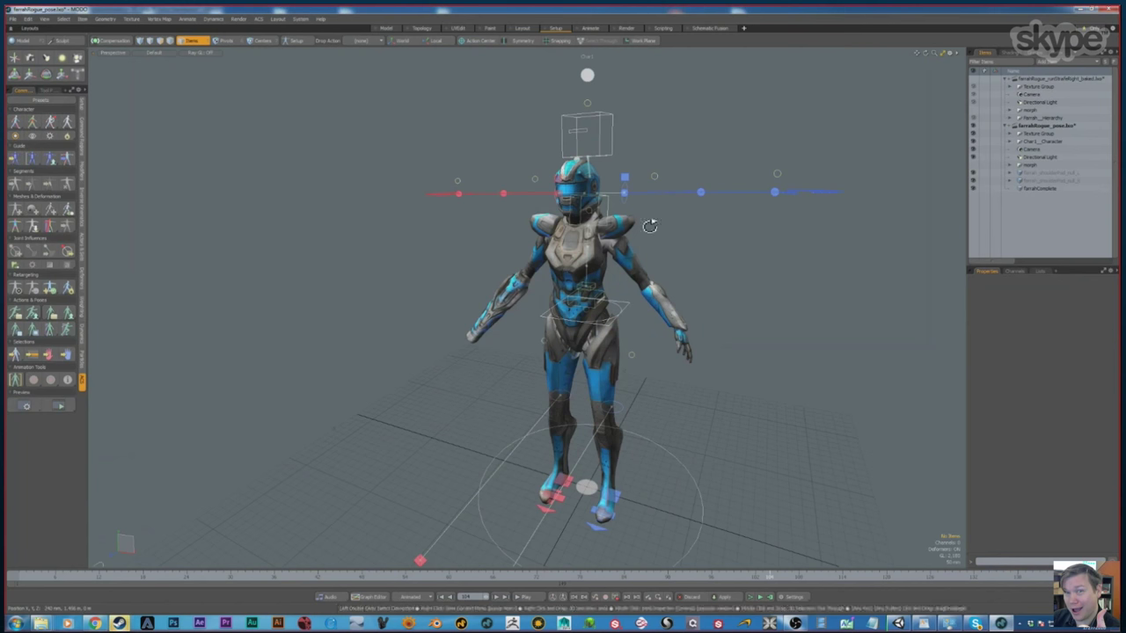
Enter guide editing for the rig and move the right shoulder guide down to the character's upper chest.
left_click_drag(711, 279, 508, 389, "alt")
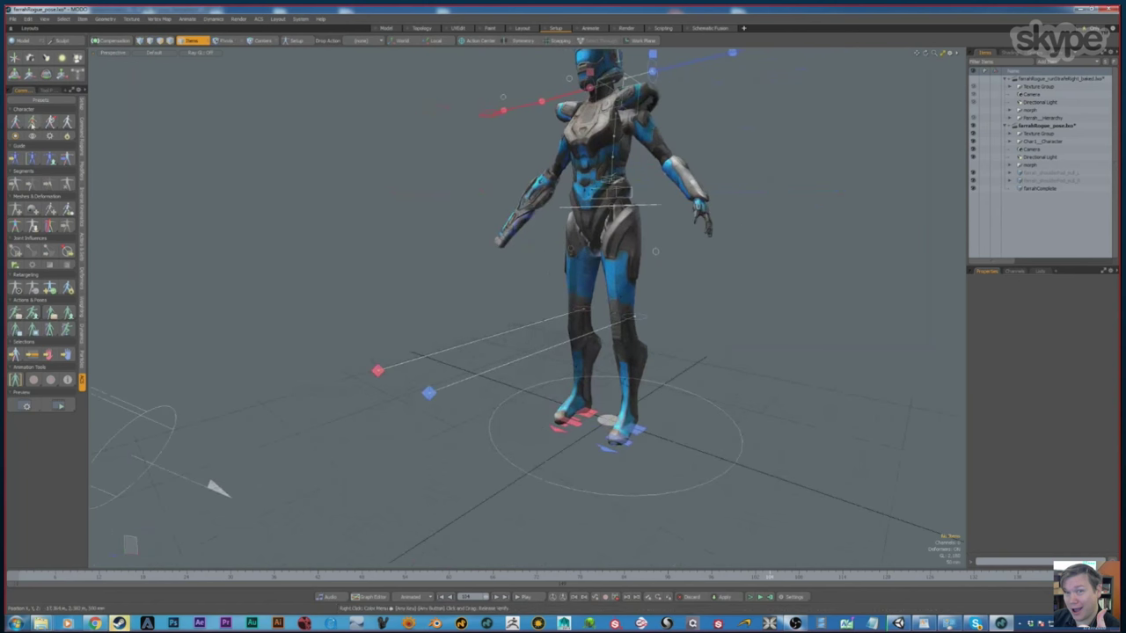
left_click(15, 158)
left_click_drag(581, 248, 694, 405, "alt")
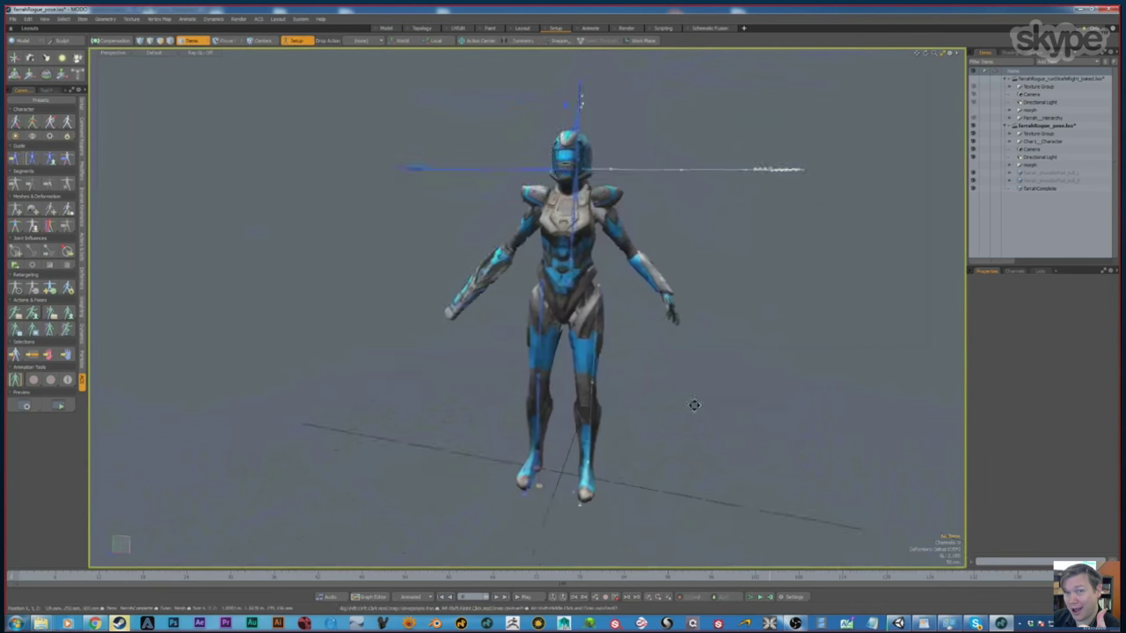
scroll(573, 203, "up", 4)
left_click(572, 203)
left_click_drag(572, 203, 677, 243, "alt+shift")
scroll(677, 290, "up", 4)
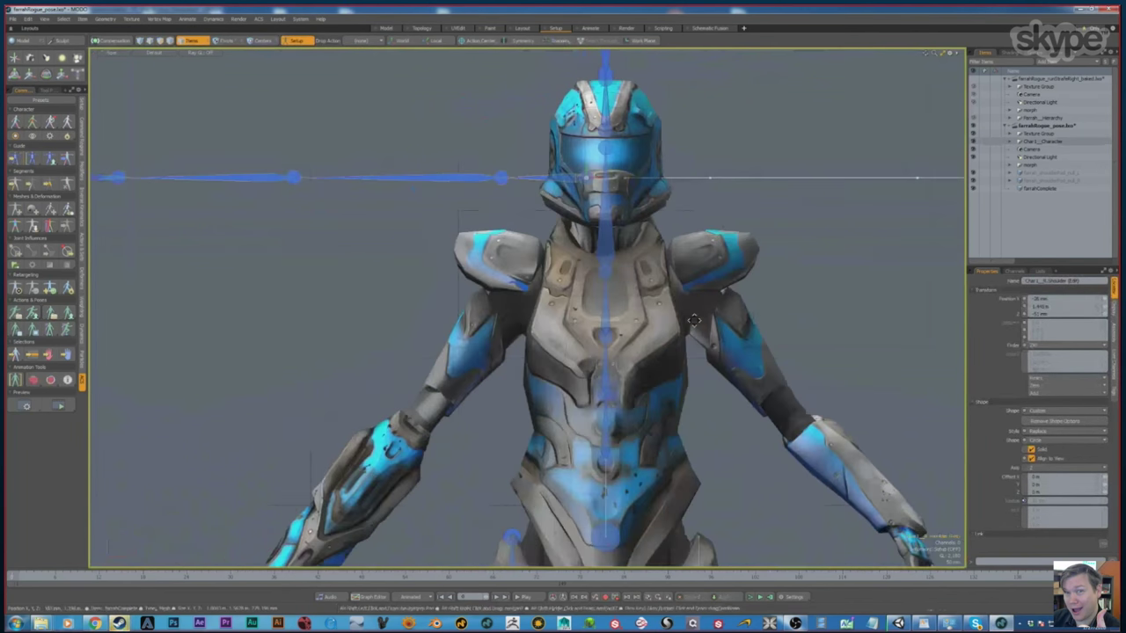
key("w")
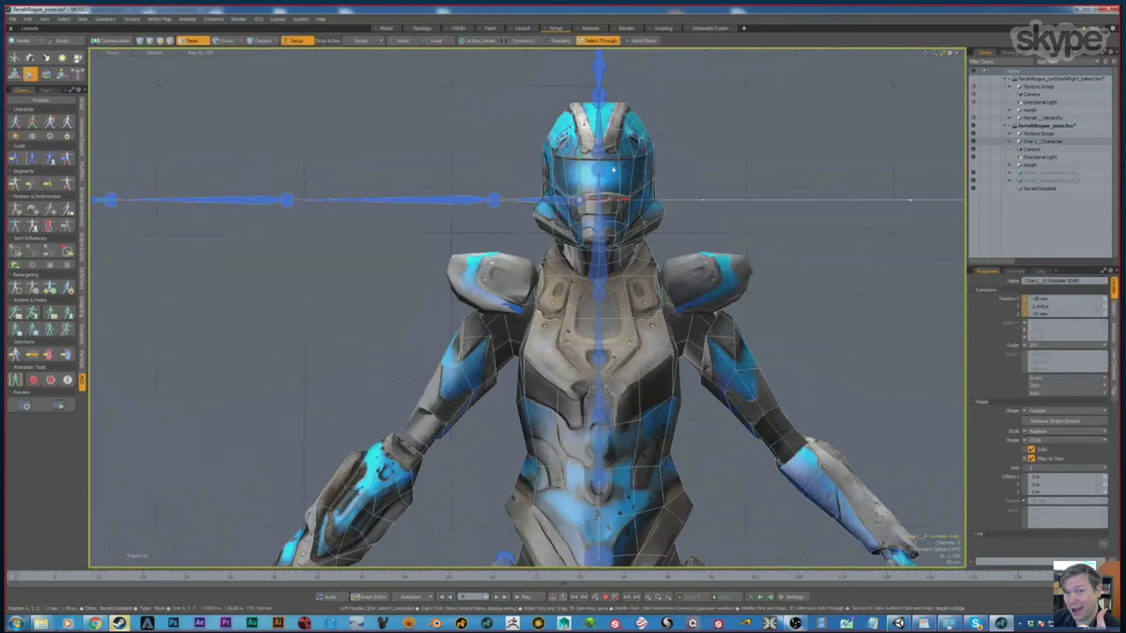
left_click_drag(623, 163, 616, 226)
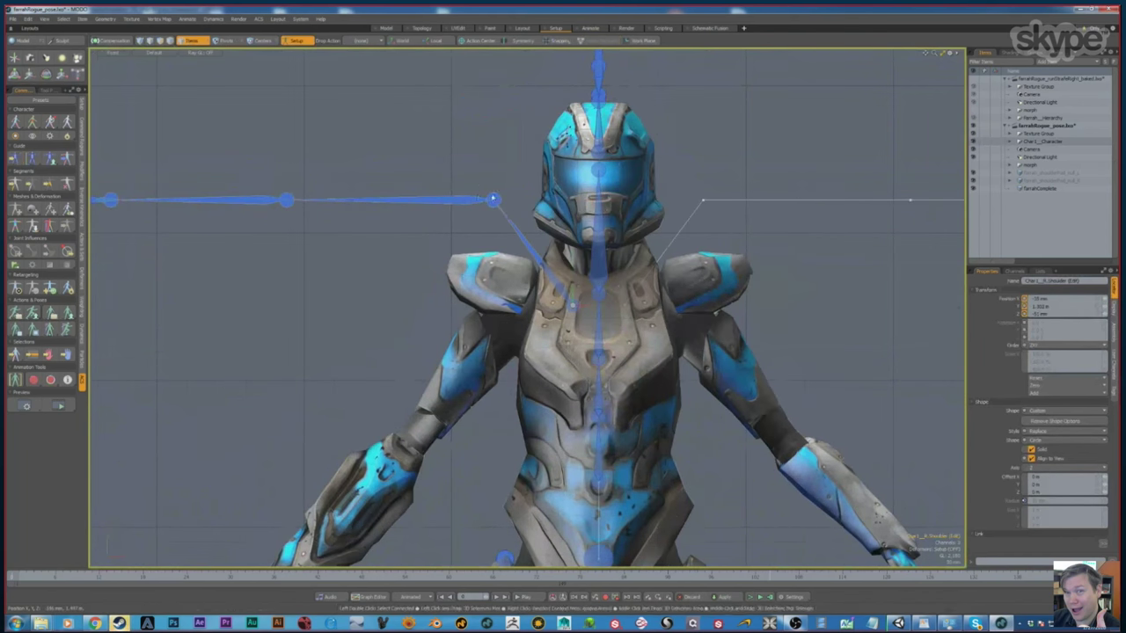
Place the right arm guide at the character's shoulder joint and the right forearm guide at the elbow.
left_click(494, 201)
left_click_drag(535, 160, 560, 276)
left_click_drag(272, 191, 324, 123, "alt")
left_click(344, 132)
scroll(431, 160, "down", 5)
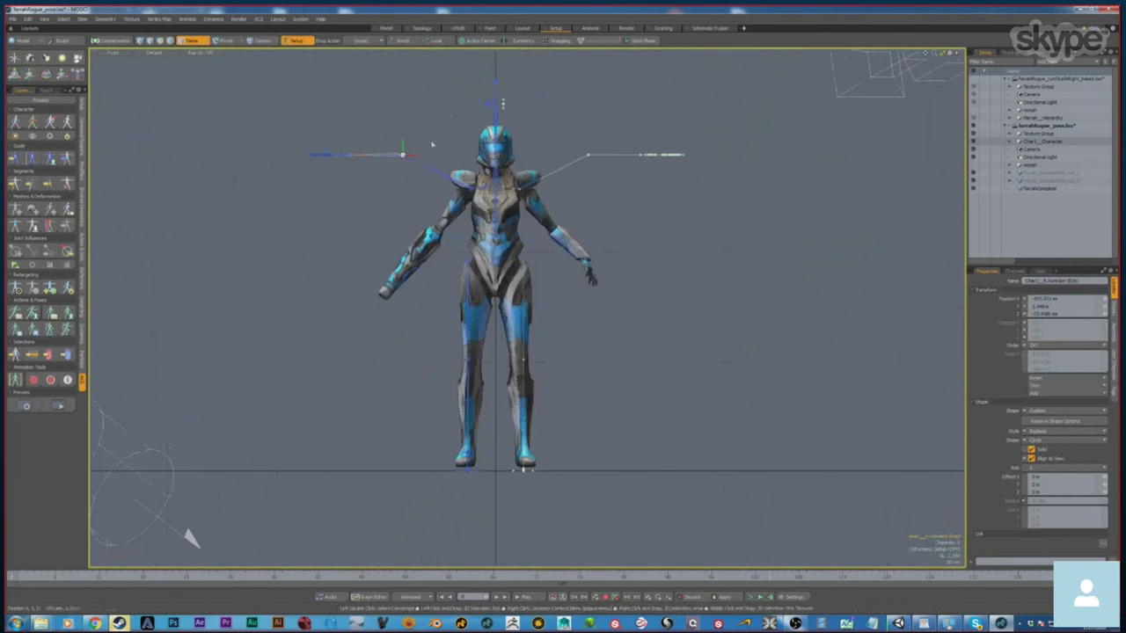
key("w")
left_click_drag(447, 116, 483, 184)
left_click_drag(428, 207, 464, 209, "ctrl+alt")
Try the right hand guide at the end of the gun arm and midway along the forearm, then undo the moves.
left_click(364, 143)
scroll(375, 180, "down", 3)
left_click_drag(376, 180, 404, 154, "alt")
scroll(403, 155, "up", 2)
left_click(330, 123)
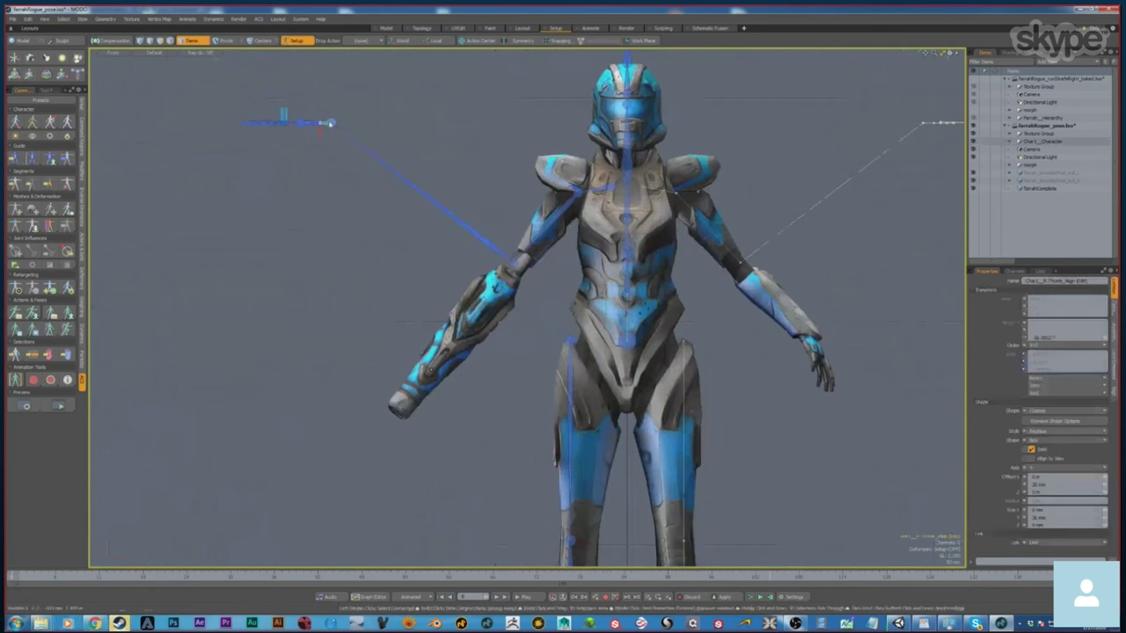
left_click(331, 123)
key("w")
left_click_drag(377, 84, 453, 371)
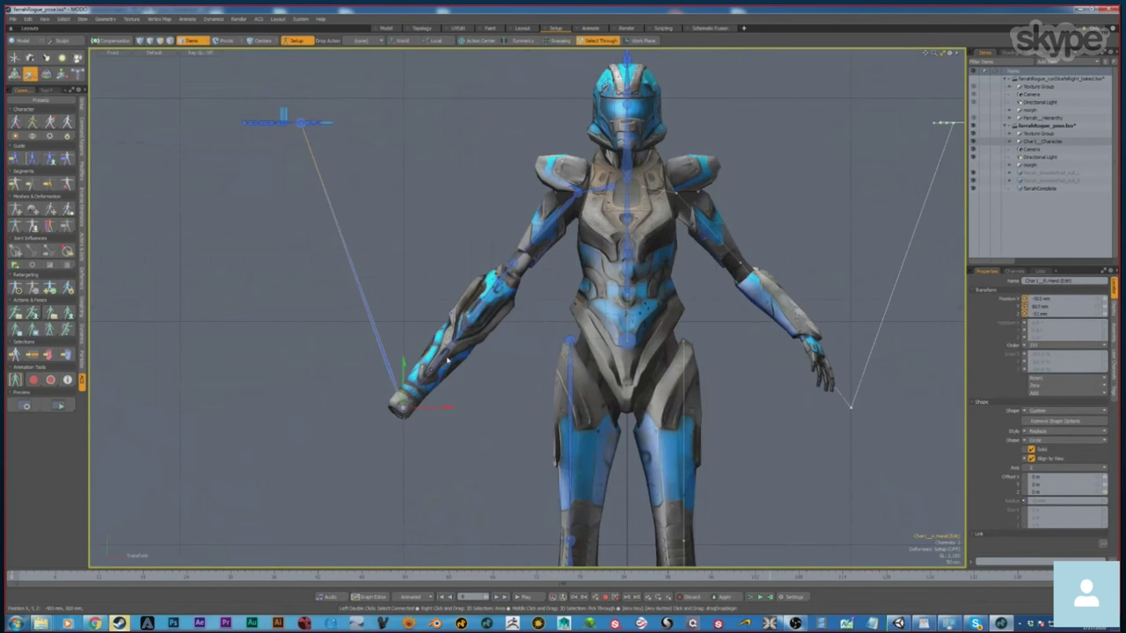
left_click_drag(577, 323, 547, 241, "alt+shift")
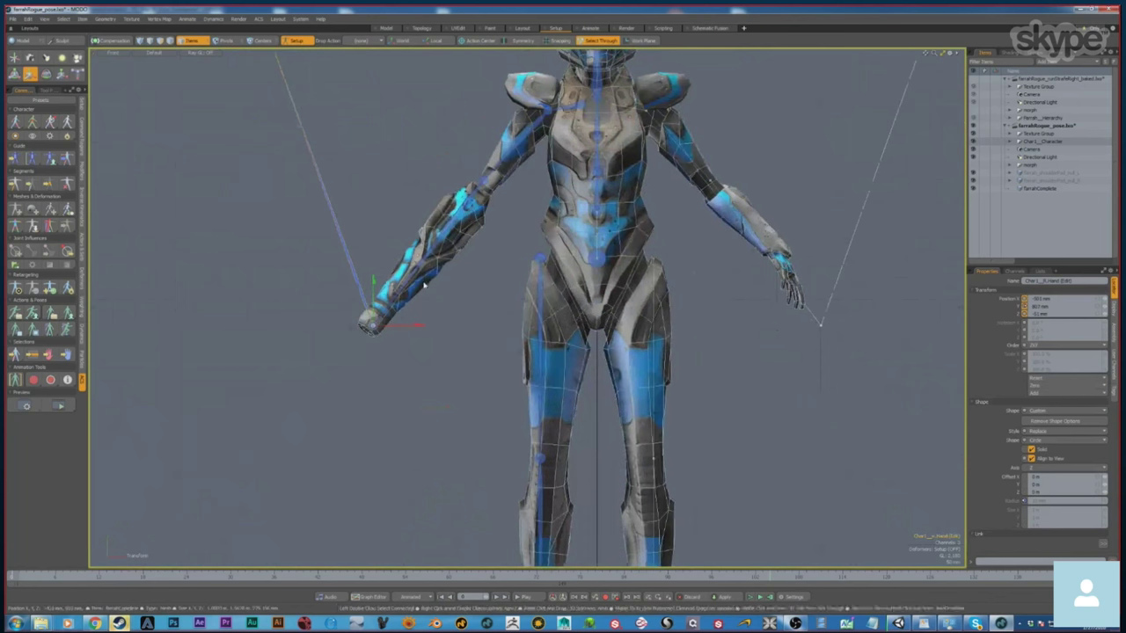
left_click_drag(387, 346, 417, 286)
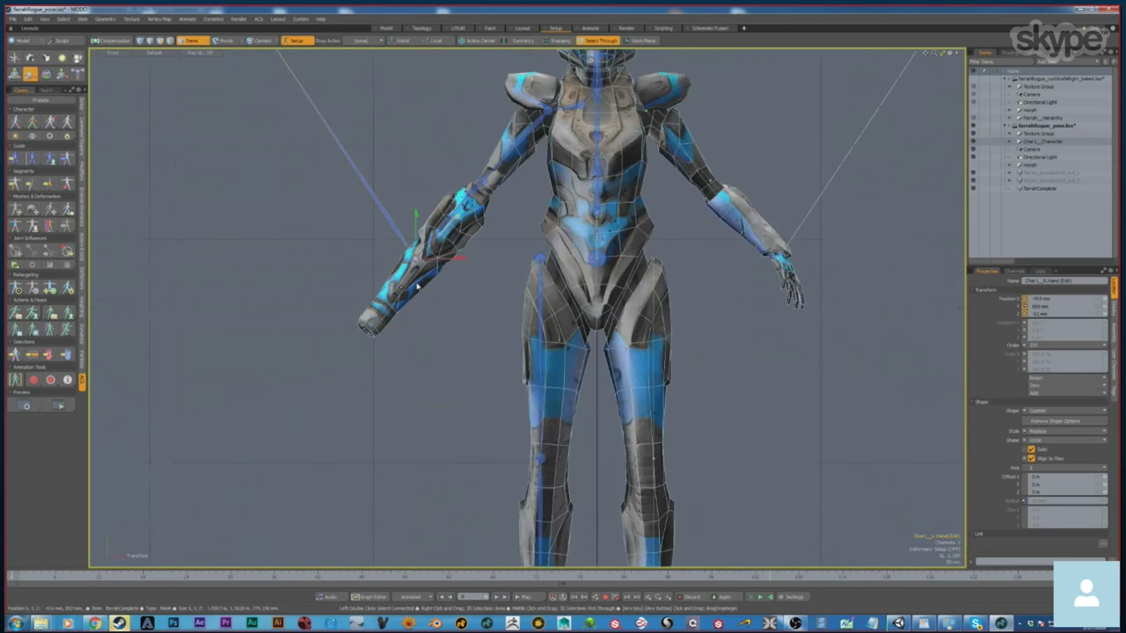
key("ctrl+z")
key("ctrl+z")
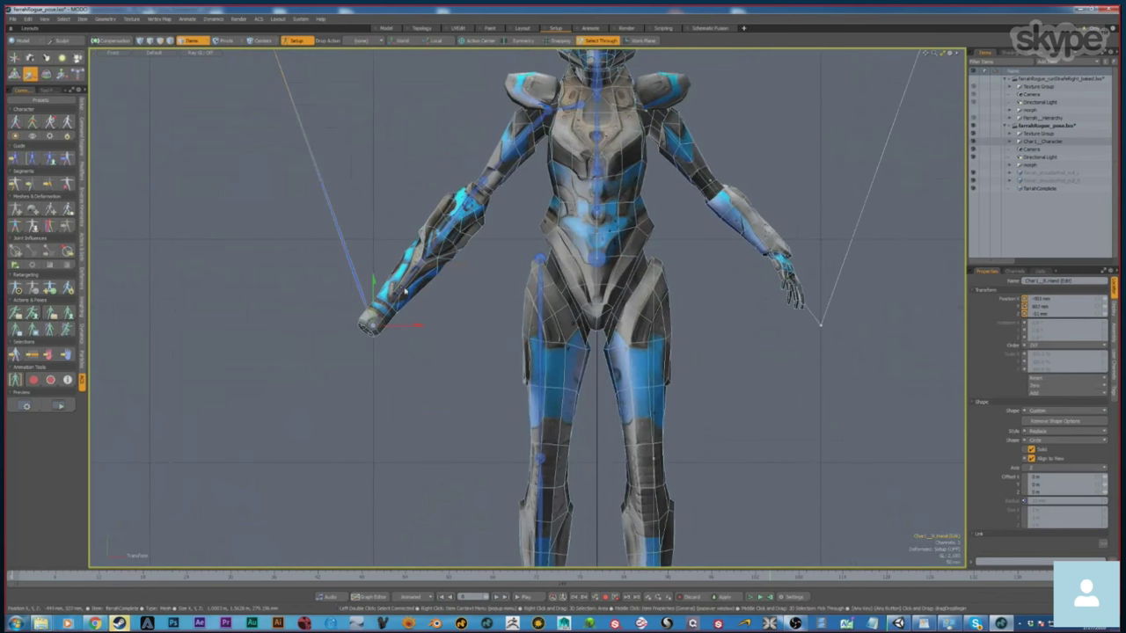
Display the rig's guide settings and turn off Symmetric_Arms.
left_click(301, 162)
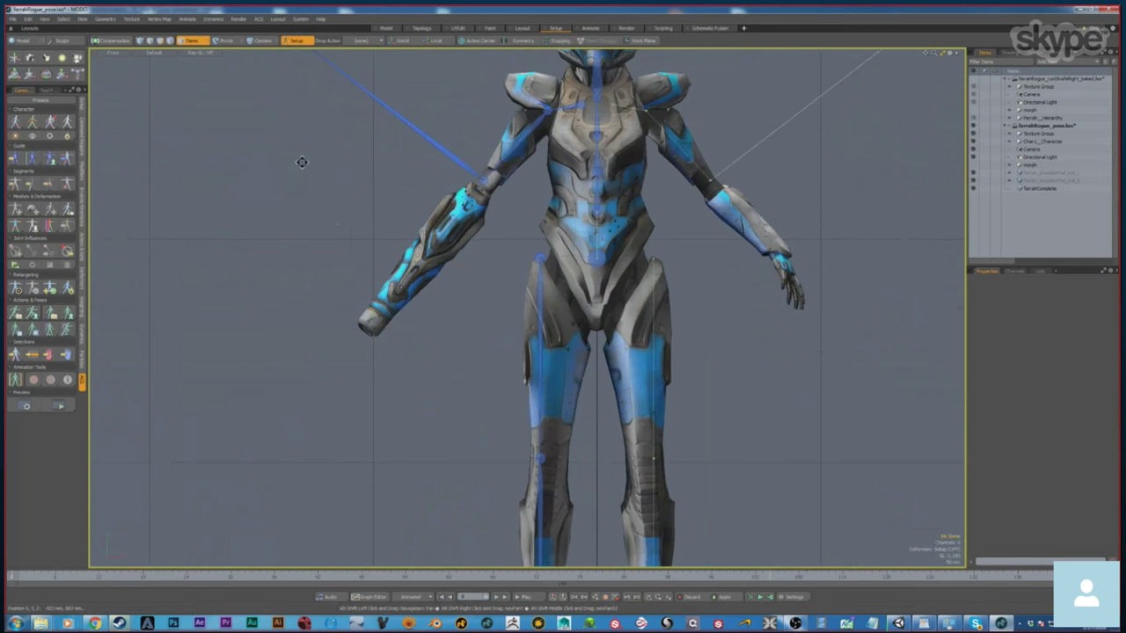
left_click_drag(302, 161, 344, 232, "alt+shift")
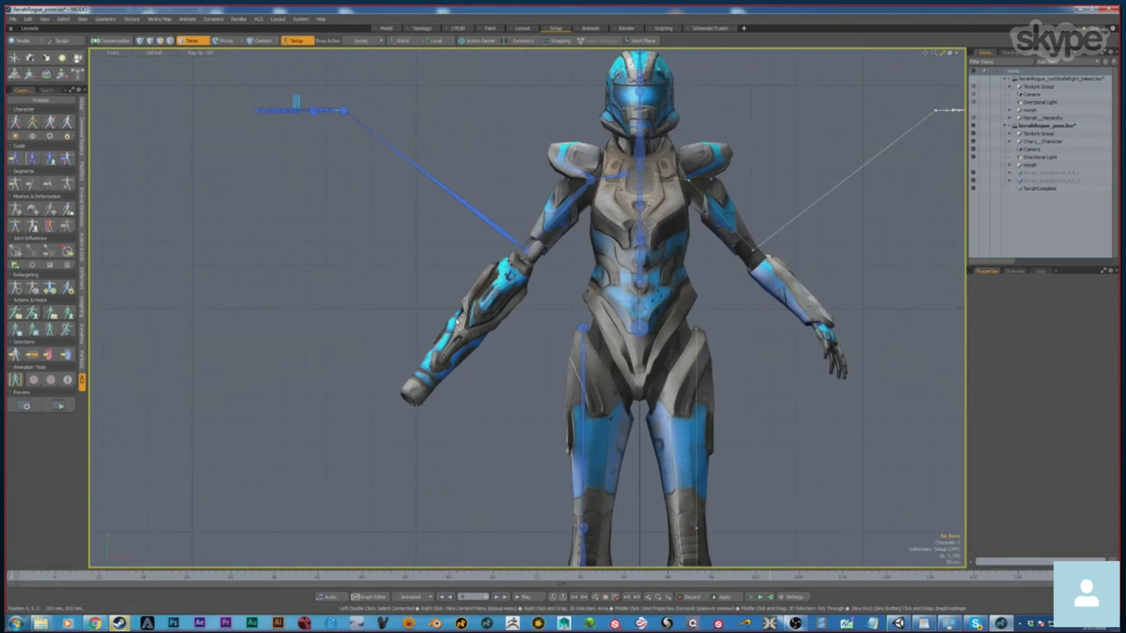
scroll(480, 415, "up", 5)
scroll(480, 415, "up", 4)
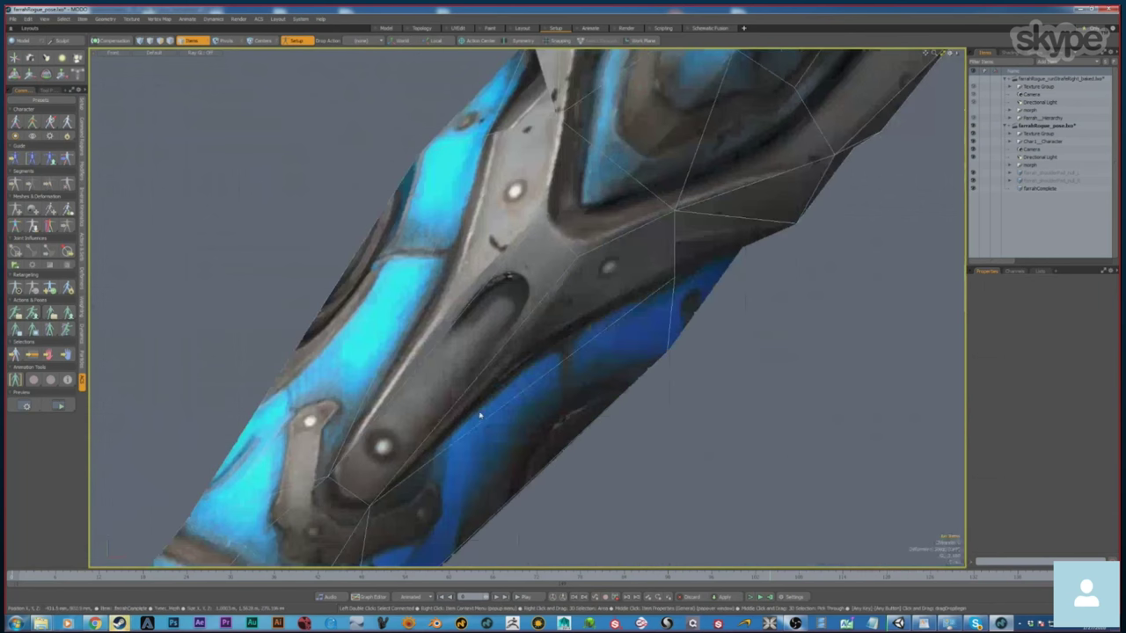
scroll(477, 397, "down", 9)
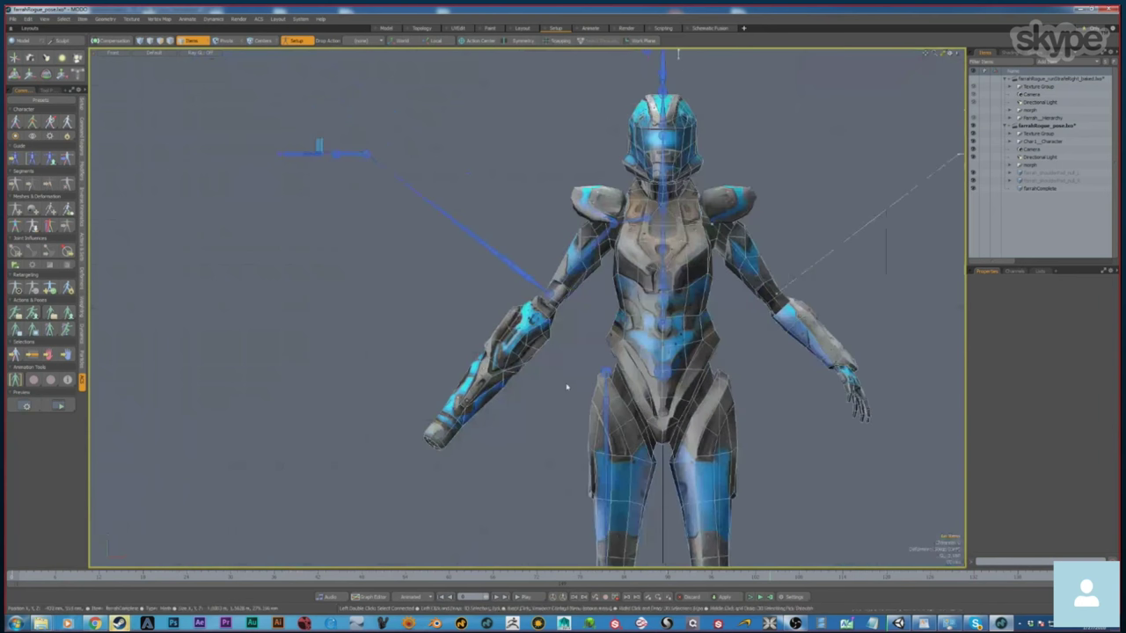
left_click_drag(555, 361, 528, 371, "alt+shift")
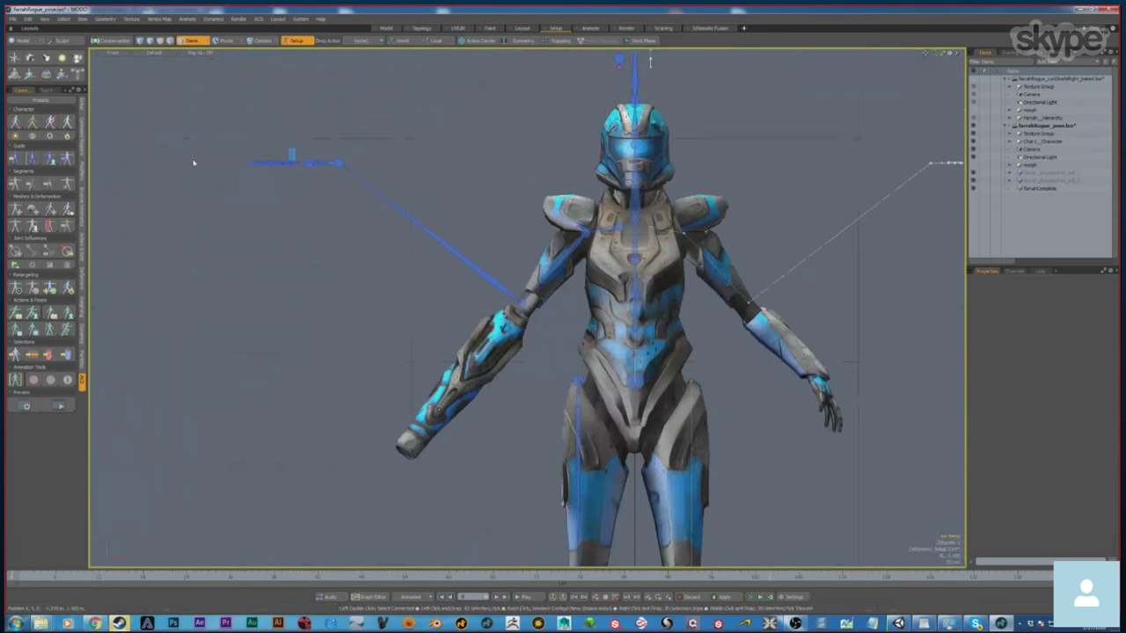
left_click(52, 139)
left_click_drag(542, 428, 261, 215)
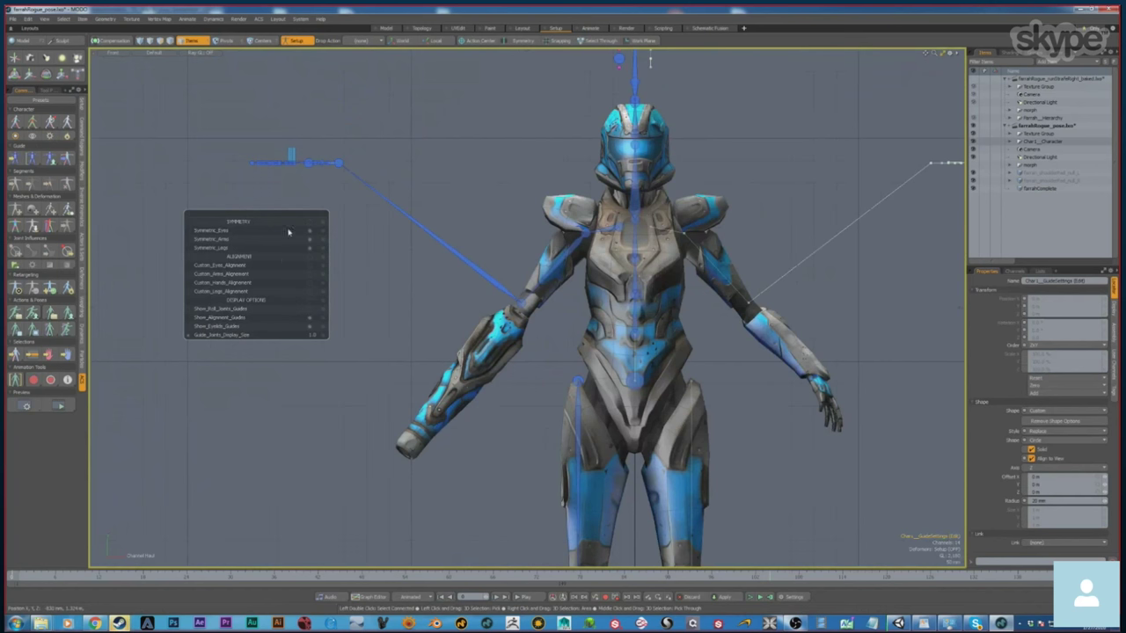
left_click_drag(270, 215, 286, 251)
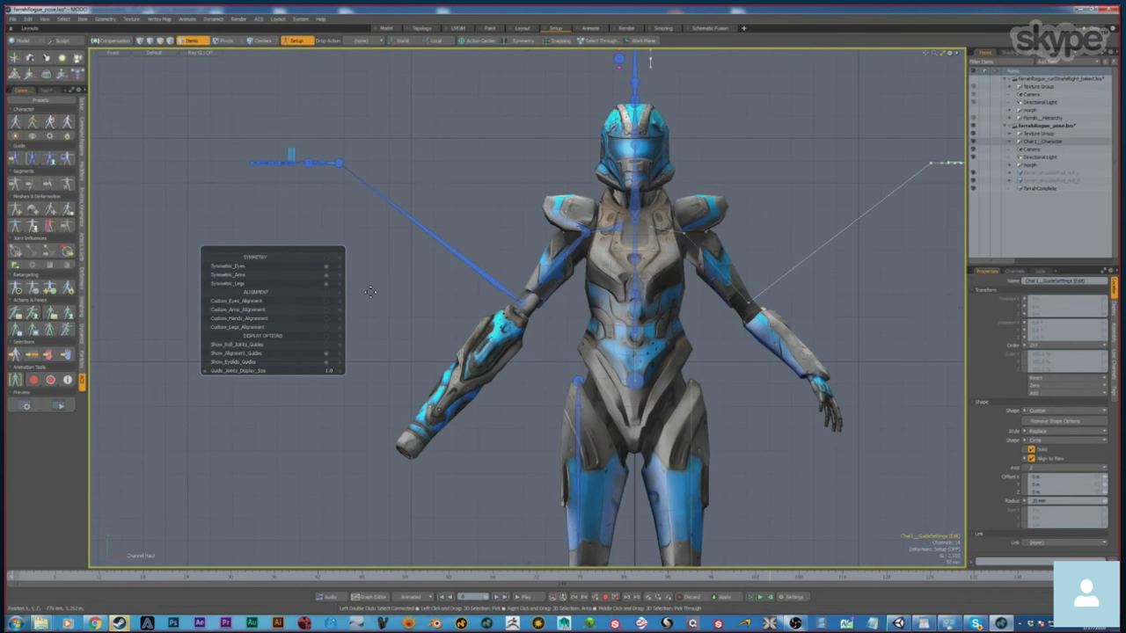
left_click(329, 278)
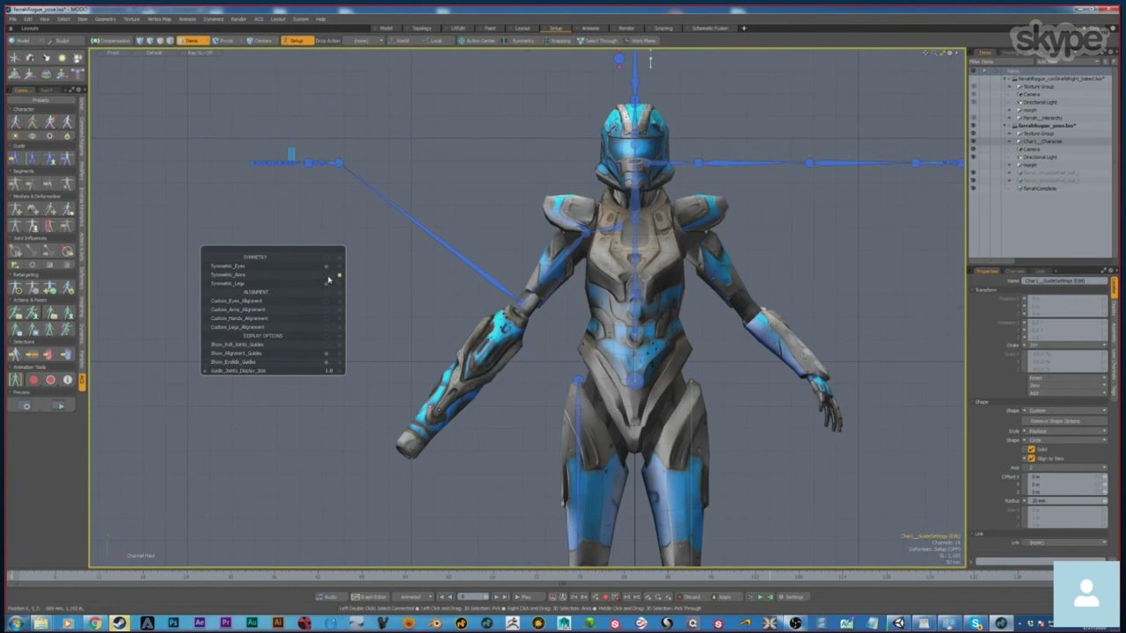
Move the left shoulder guide down to the upper chest and the left arm guide to the shoulder joint.
left_click(655, 167)
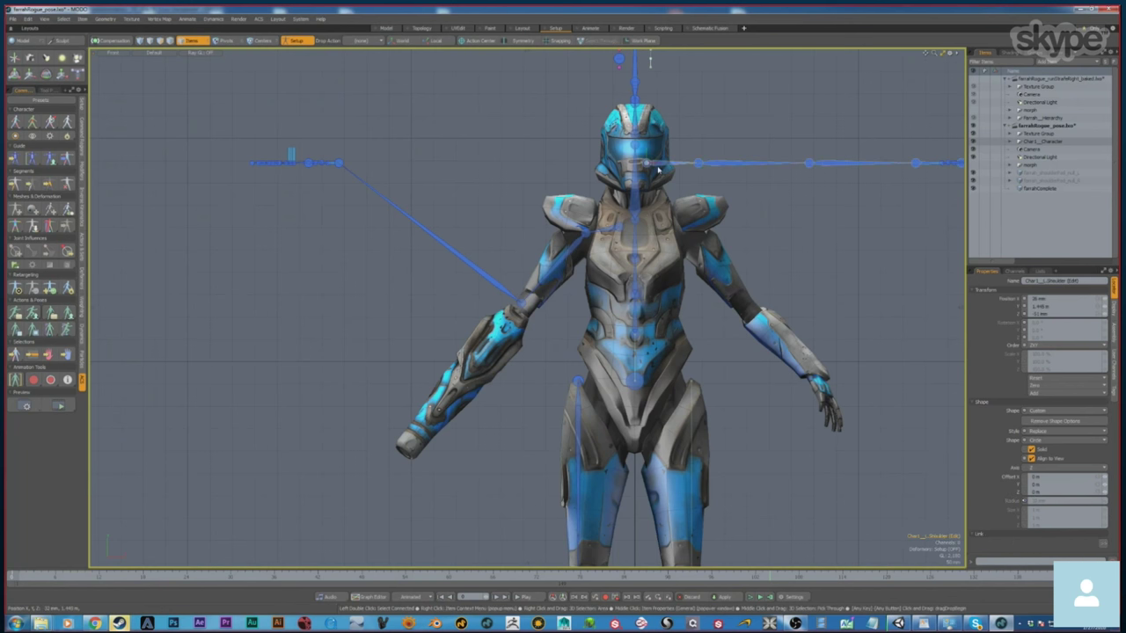
left_click_drag(658, 169, 644, 173, "alt")
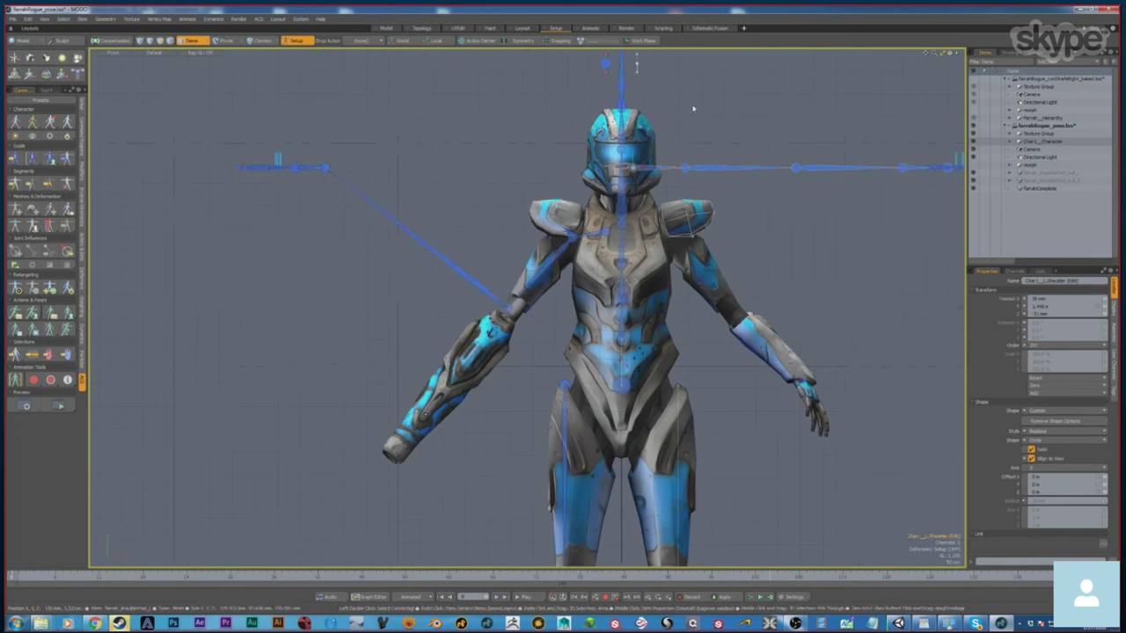
key("w")
left_click_drag(682, 131, 674, 192)
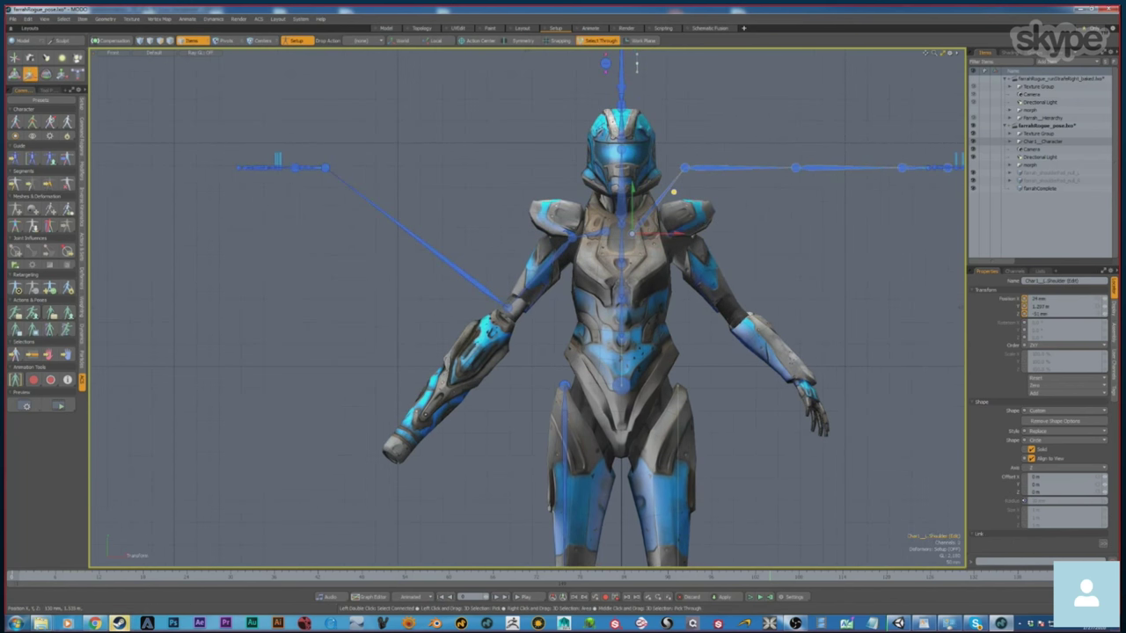
key("q")
left_click(685, 168)
key("w")
left_click_drag(726, 126, 713, 199)
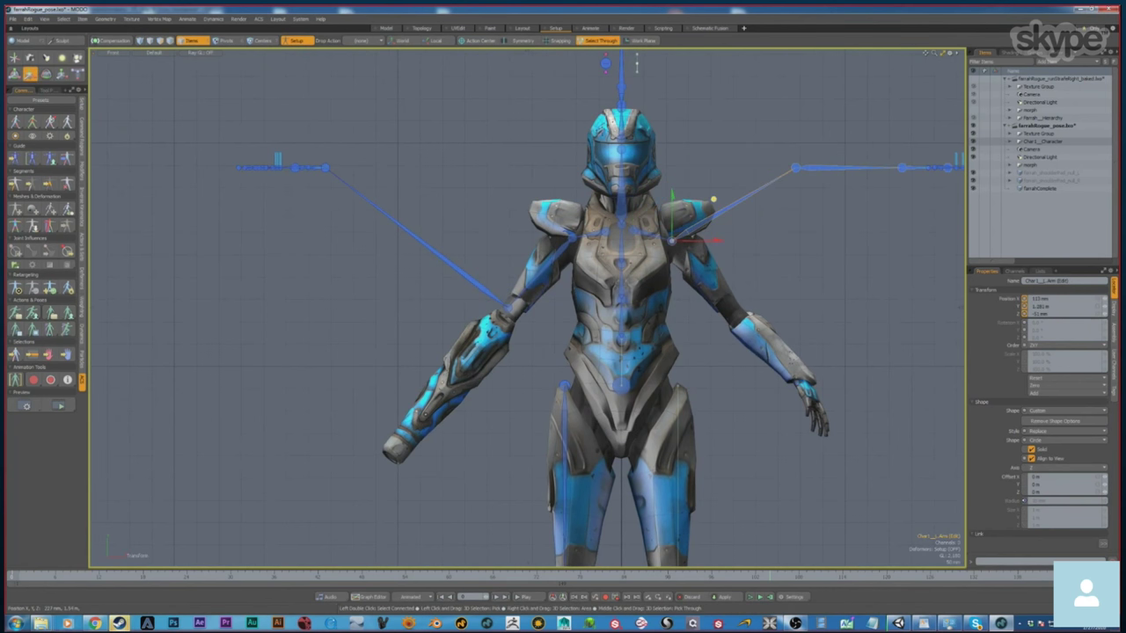
Place the left forearm guide at the character's left elbow.
left_click(795, 168)
left_click_drag(838, 128, 776, 269)
left_click(882, 282)
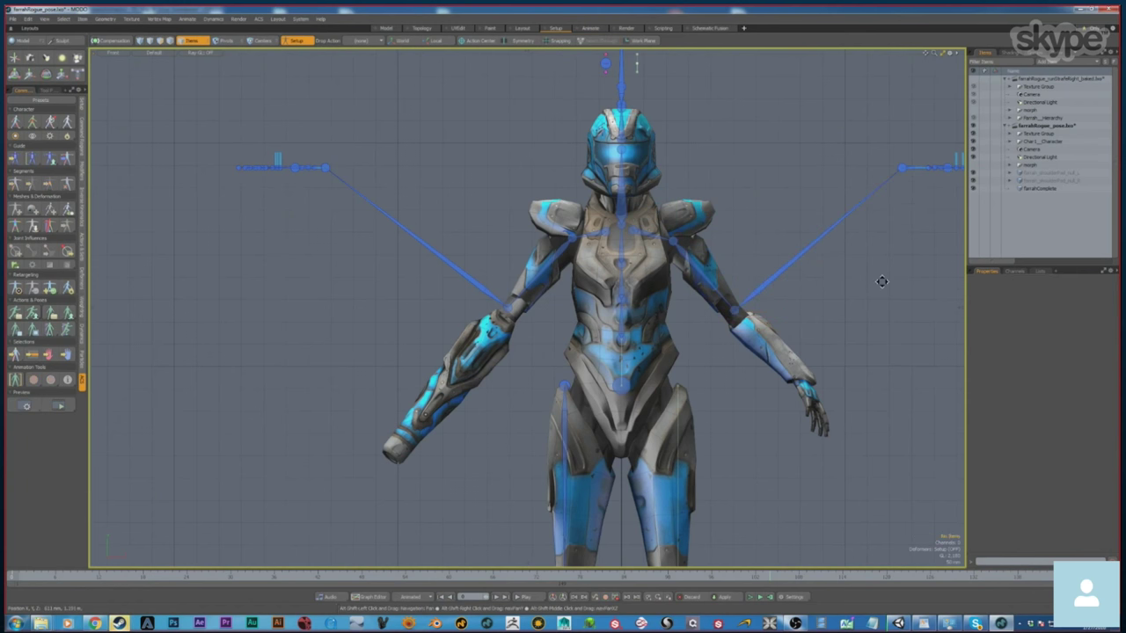
left_click_drag(882, 282, 769, 262, "alt+shift")
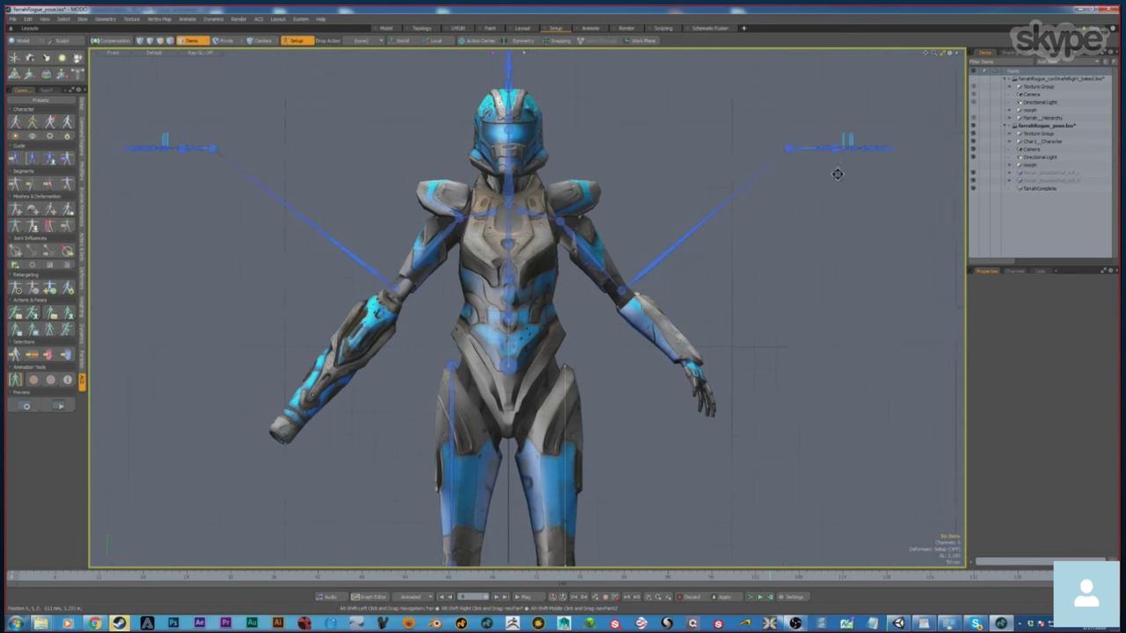
Place the left hand guide at the wrist and the left hand end guide in the character's left hand.
left_click(789, 148)
key("w")
left_click_drag(830, 106, 721, 322)
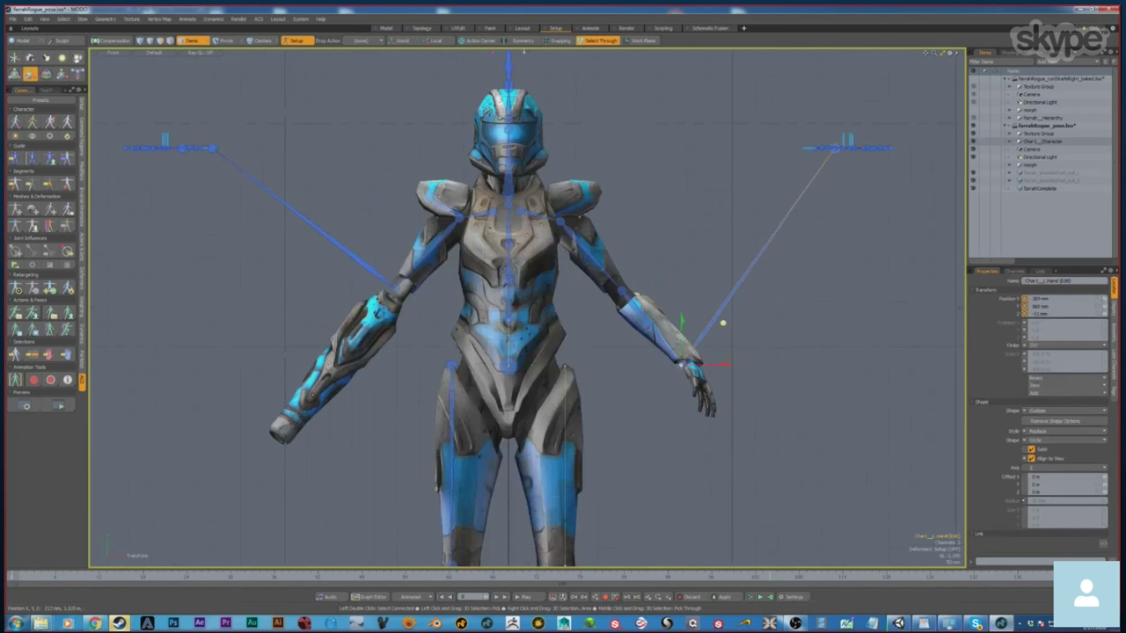
key("space")
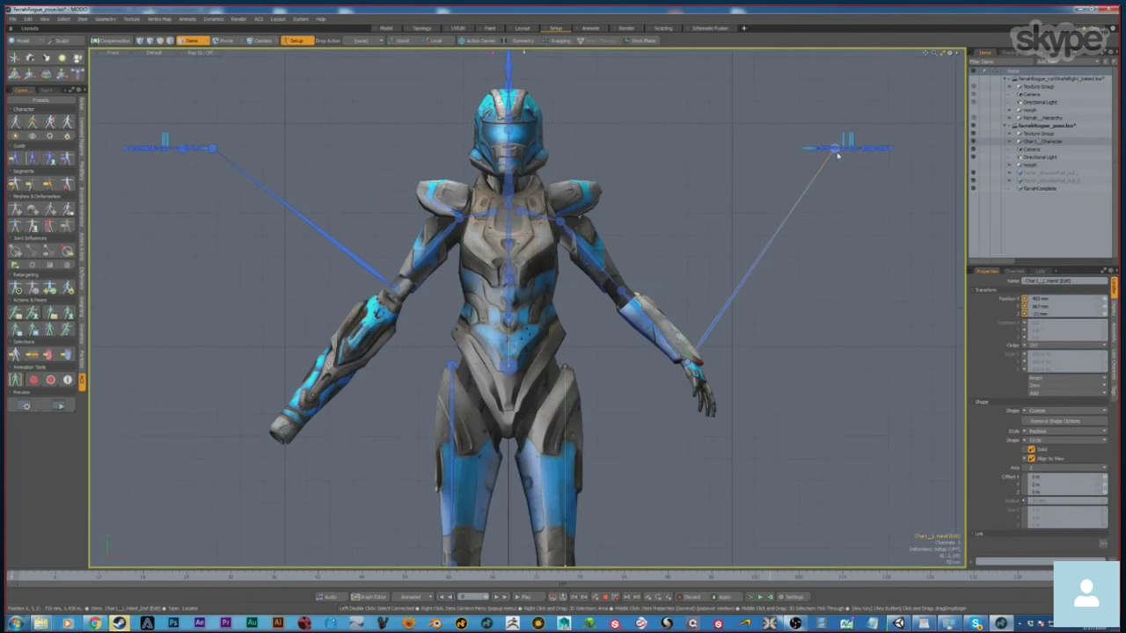
left_click(837, 151)
key("w")
left_click_drag(875, 106, 741, 340)
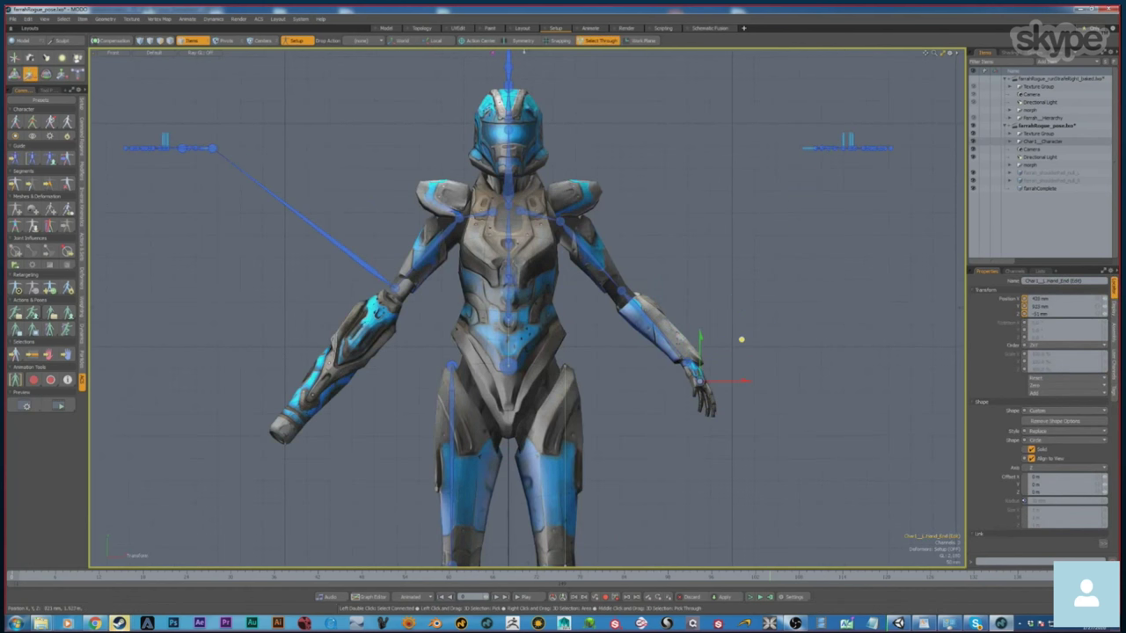
Place the right hand guide at the character's right wrist, near the end of the arm cannon.
key("space")
left_click(748, 284)
left_click_drag(382, 323, 492, 295, "alt")
left_click(334, 126)
key("w")
left_click_drag(378, 92, 457, 361)
key("space")
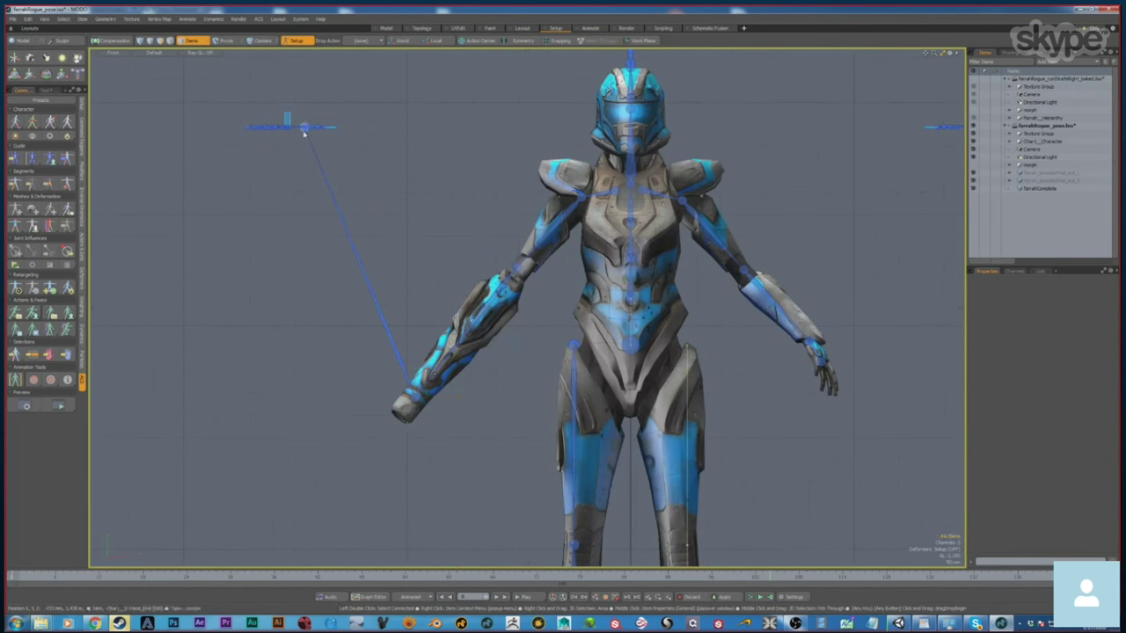
Place the right hand end guide just beyond the tip of the right arm cannon and deselect it.
left_click(305, 127)
key("y")
left_click_drag(344, 94, 427, 388)
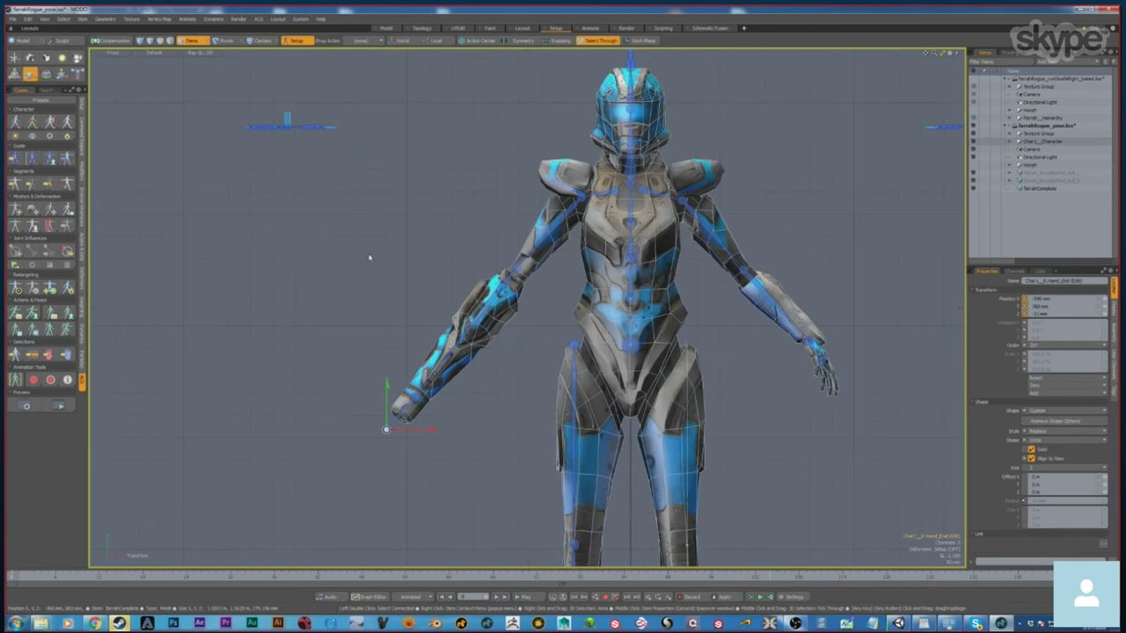
key("space")
left_click(350, 132)
Try to move only the right shoulder guide forward toward the chest from the top view, and undo it.
left_click_drag(350, 129, 344, 191, "alt")
middle_click_drag(377, 258, 284, 333, "alt")
left_click_drag(283, 333, 596, 332, "alt")
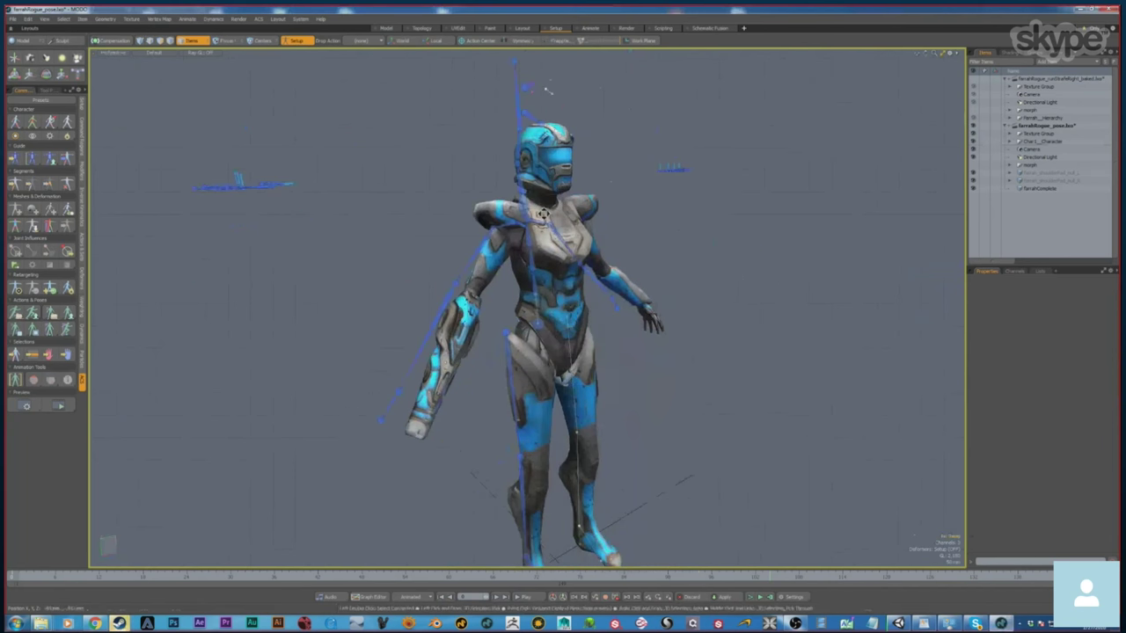
key("KP_1")
left_click_drag(554, 216, 621, 275, "alt")
left_click(629, 230)
key("w")
key("q")
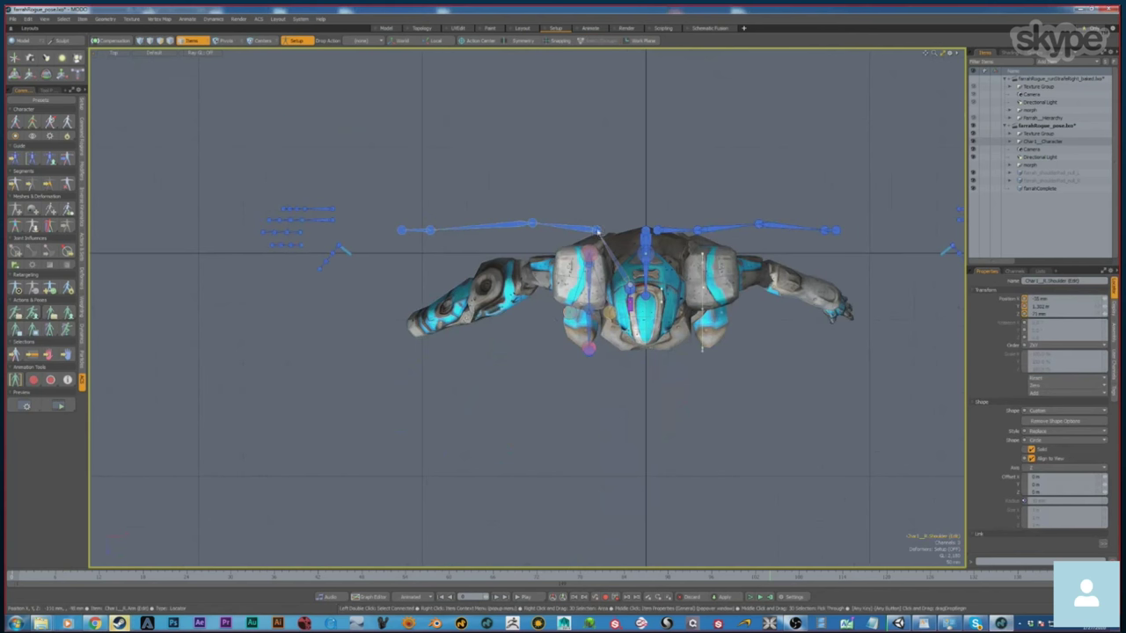
key("ctrl+z")
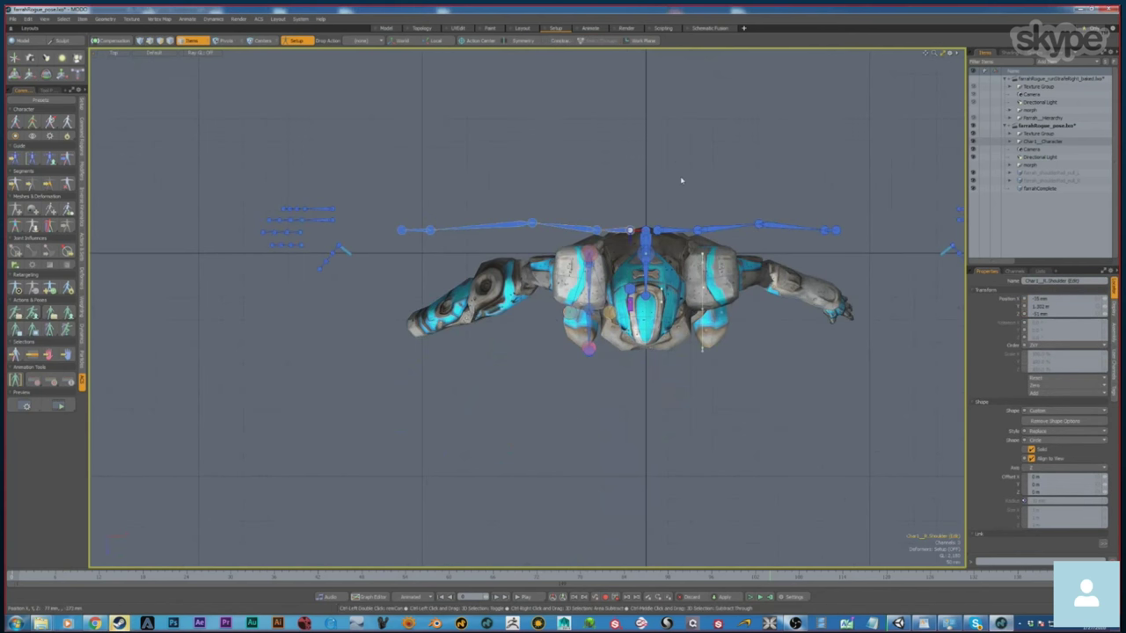
Select both shoulder guides together in the perspective view and move them forward to the front of the chest.
key("period")
scroll(618, 214, "up", 5)
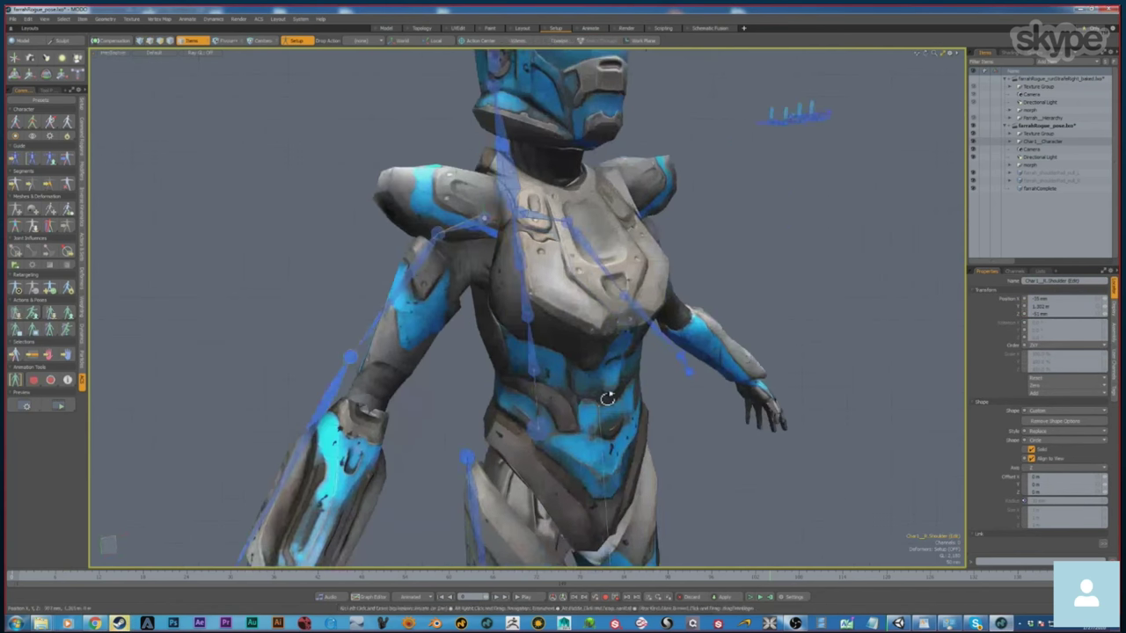
left_click_drag(618, 220, 550, 230, "alt")
left_click(600, 210, "shift")
left_click_drag(511, 276, 724, 339, "alt+shift")
key("w")
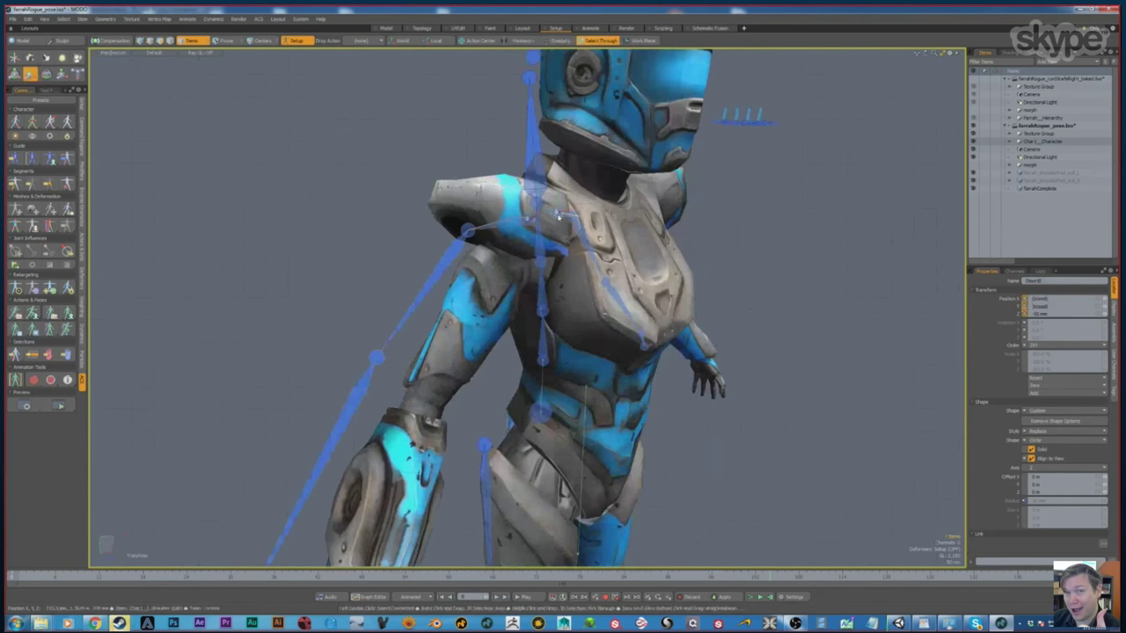
Move both arm guides forward into the shoulder joints and select the left forearm guide.
left_click_drag(387, 339, 605, 349, "alt")
key("w")
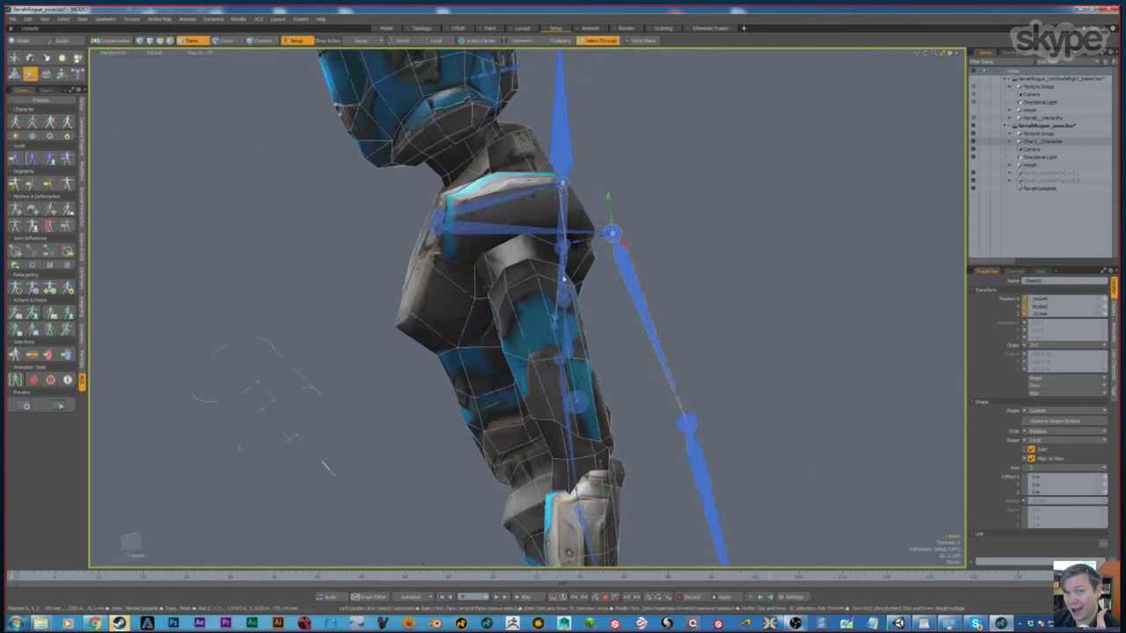
left_click_drag(583, 245, 503, 271)
key("Escape")
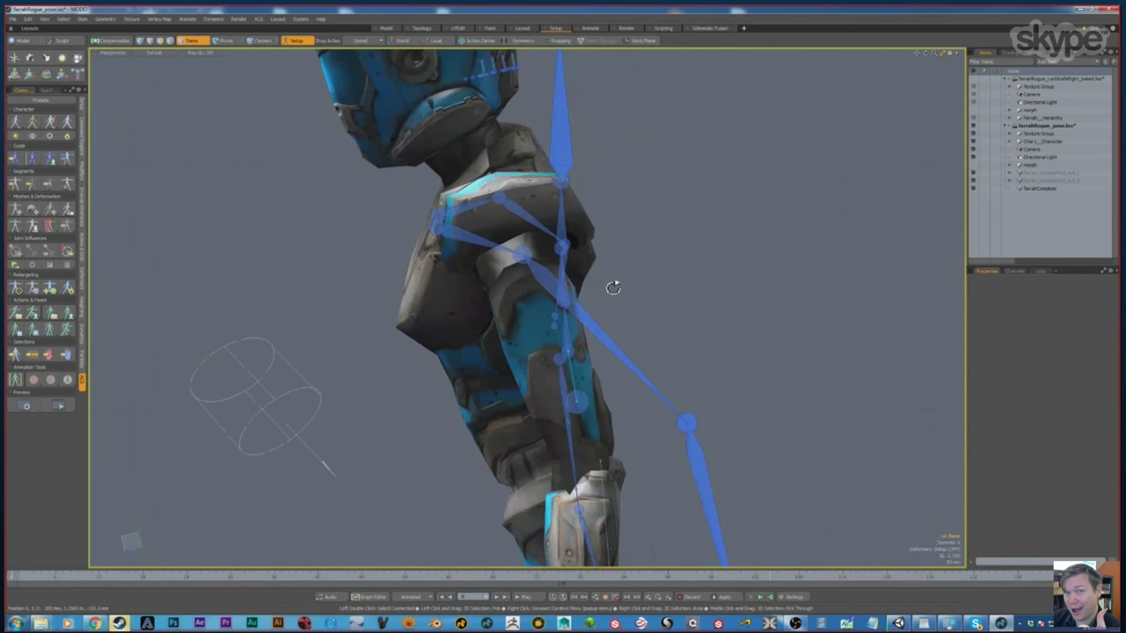
left_click_drag(613, 287, 314, 351, "alt")
left_click(688, 314)
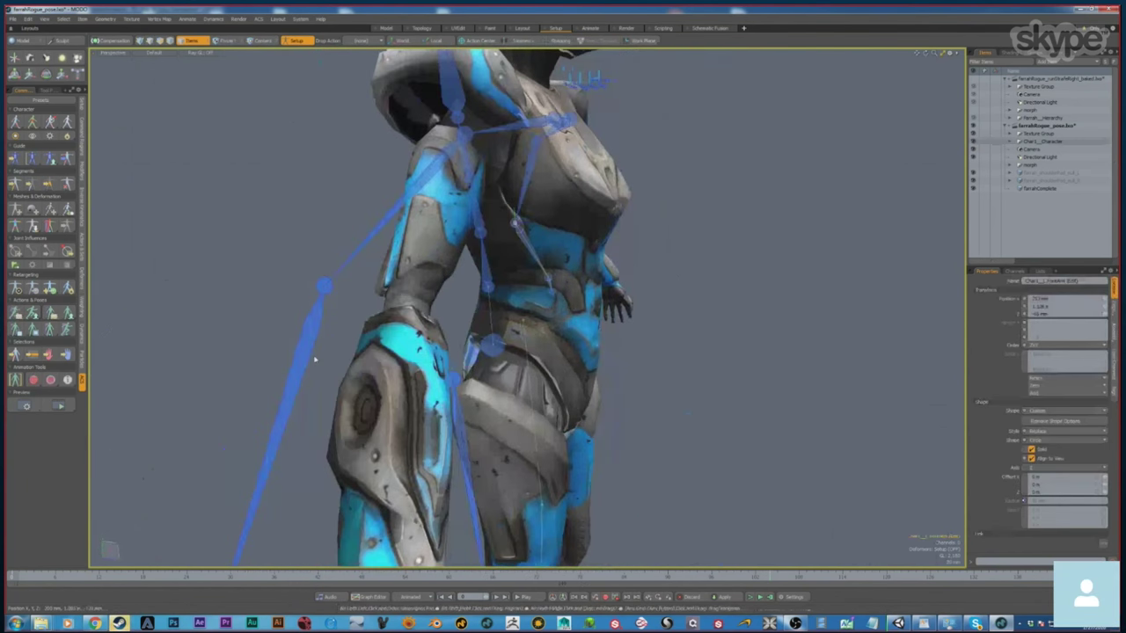
Switch to Unity, stop play mode, and show the import settings of farrahRogue@idle 1 in a wider Inspector.
left_click(899, 622)
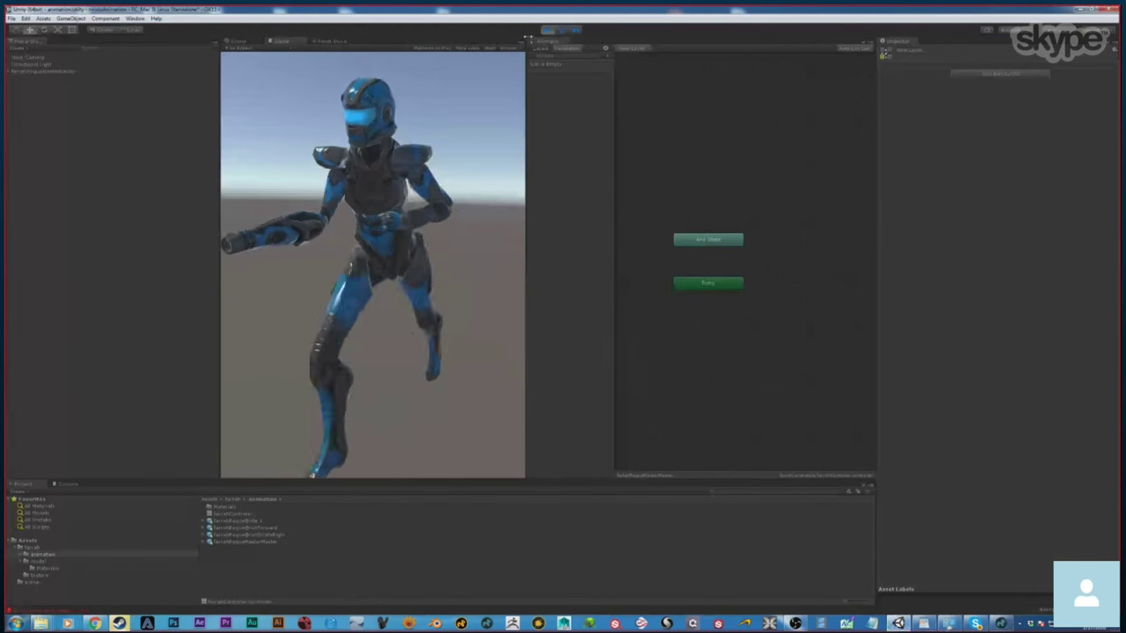
left_click(546, 30)
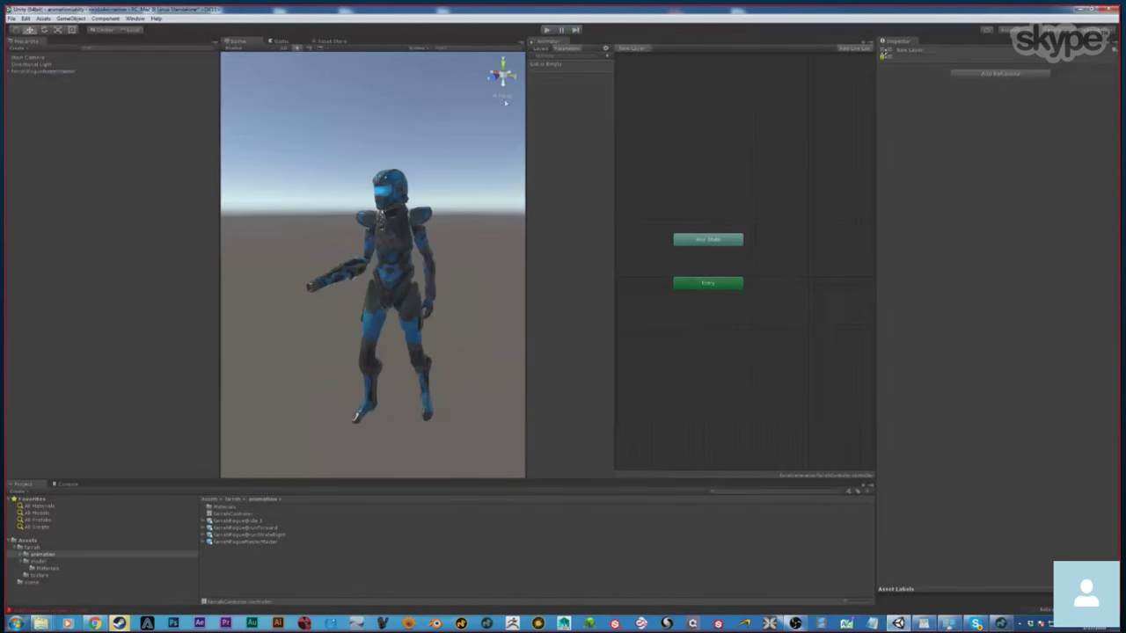
left_click(239, 520)
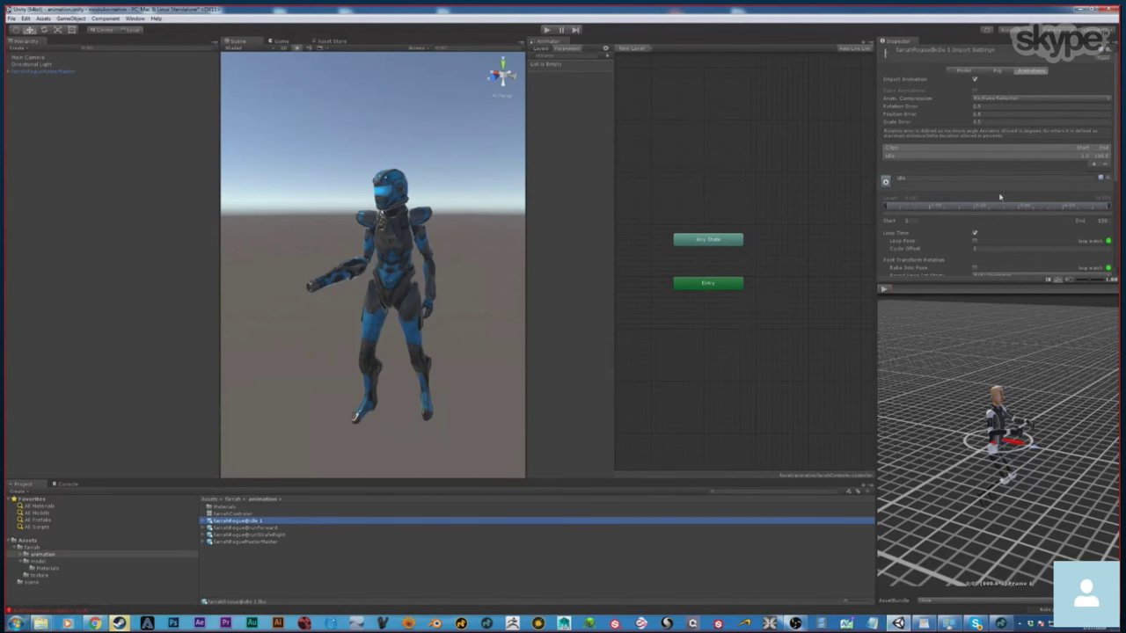
left_click_drag(875, 233, 804, 235)
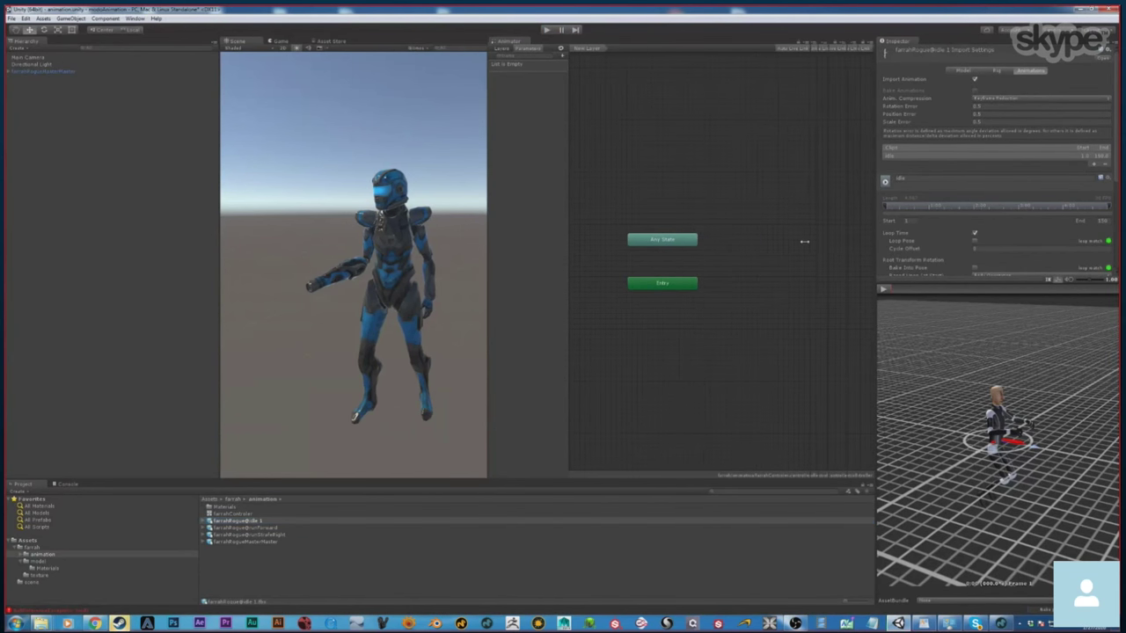
Give the idle clip a random placeholder name and apply the import settings of farrahRogue@idle 1.
left_click(853, 178)
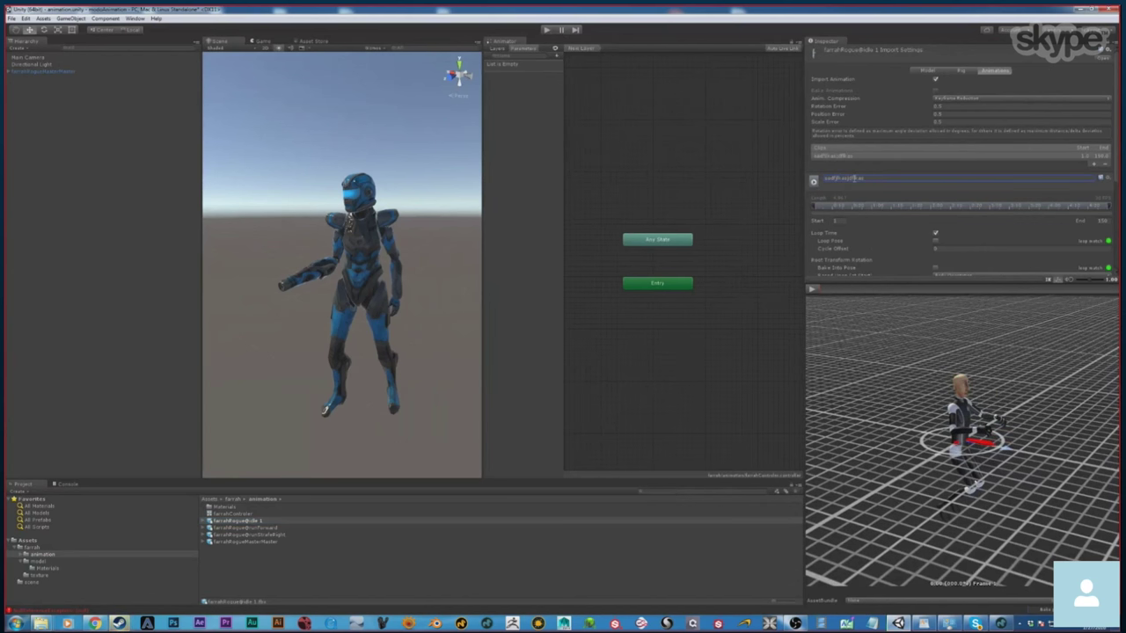
left_click(205, 521)
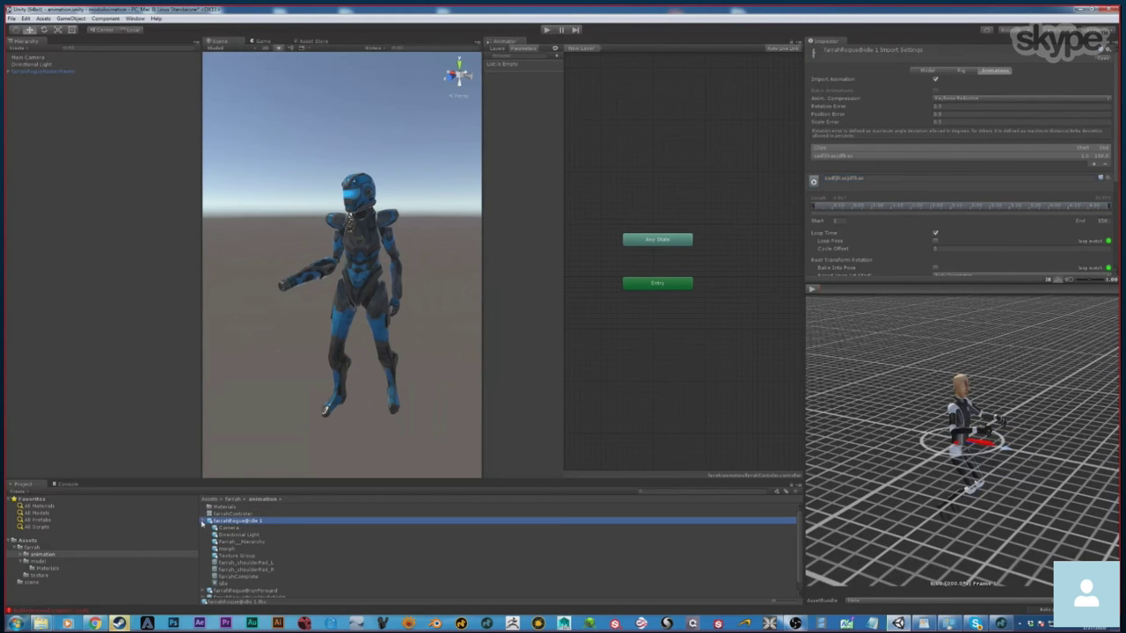
left_click(240, 582)
left_click(599, 330)
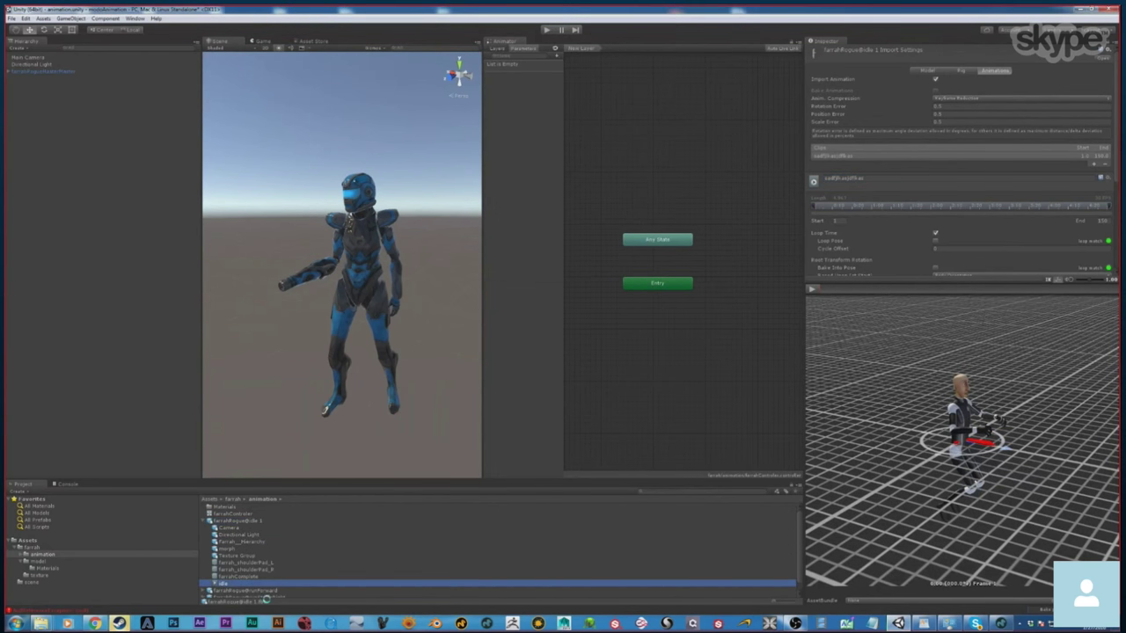
left_click(235, 520)
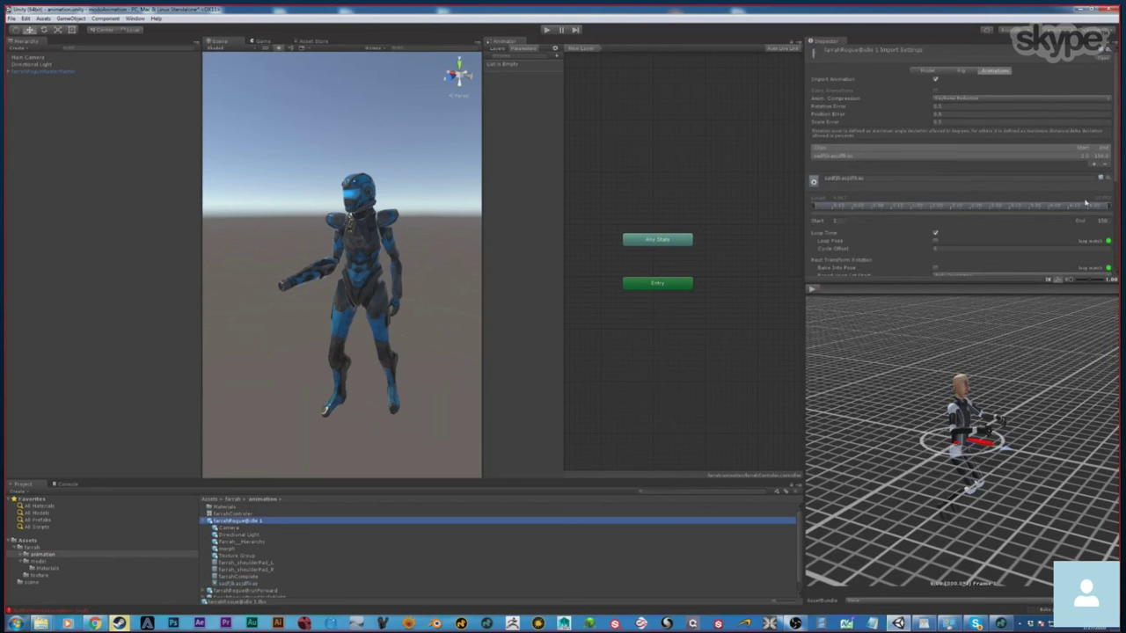
Rename the clip back to idle and add two more clips named run and walk.
left_click_drag(865, 179, 816, 181)
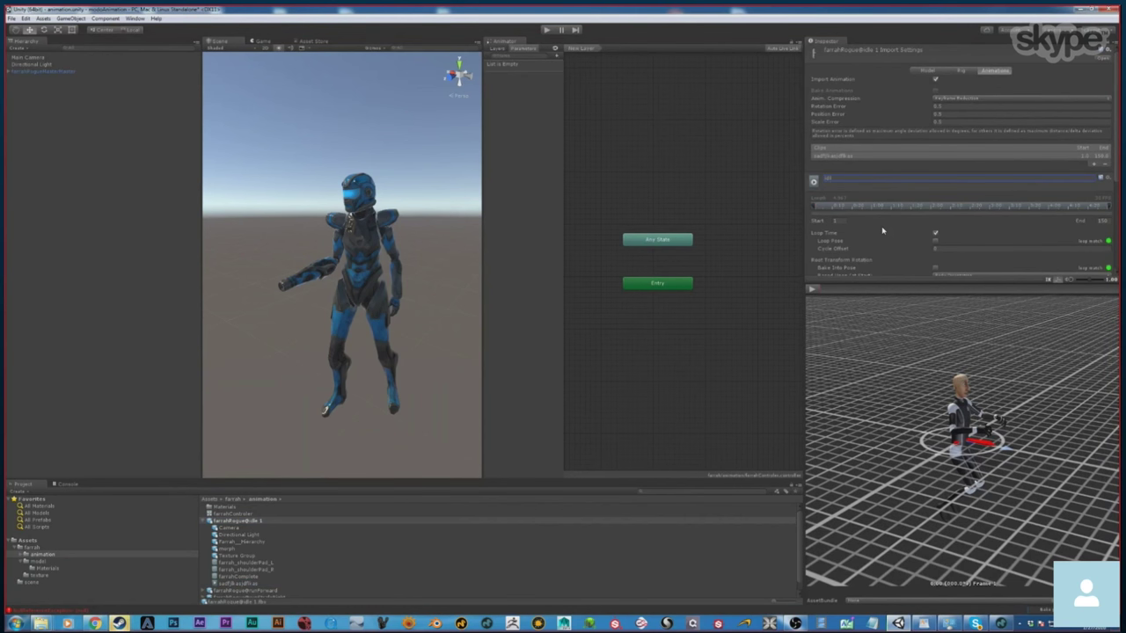
left_click(1095, 165)
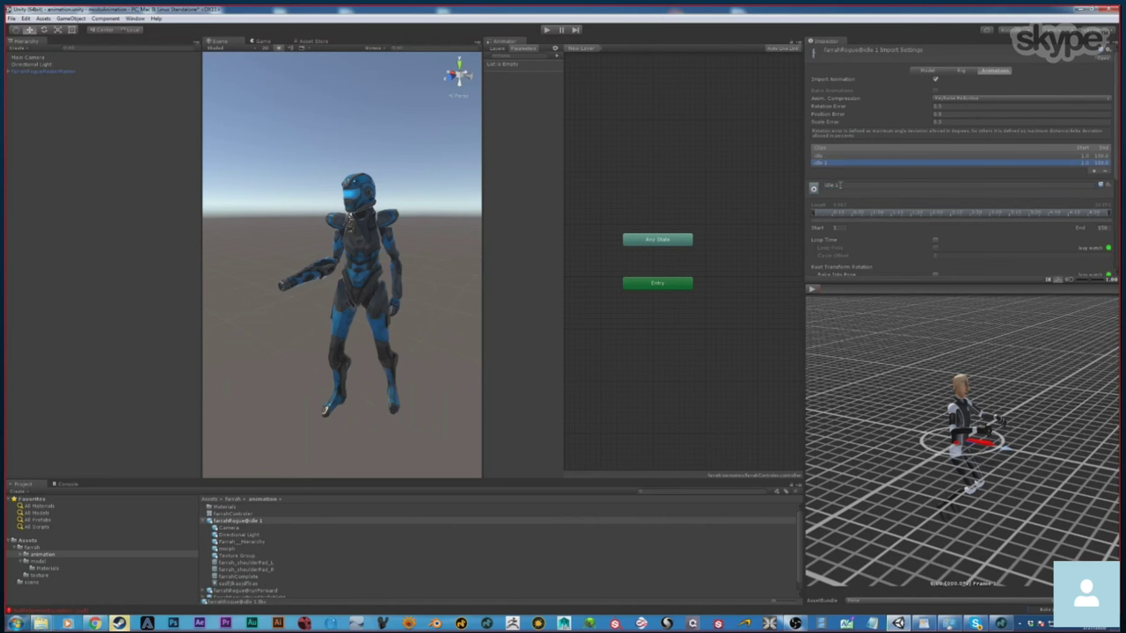
left_click(827, 185)
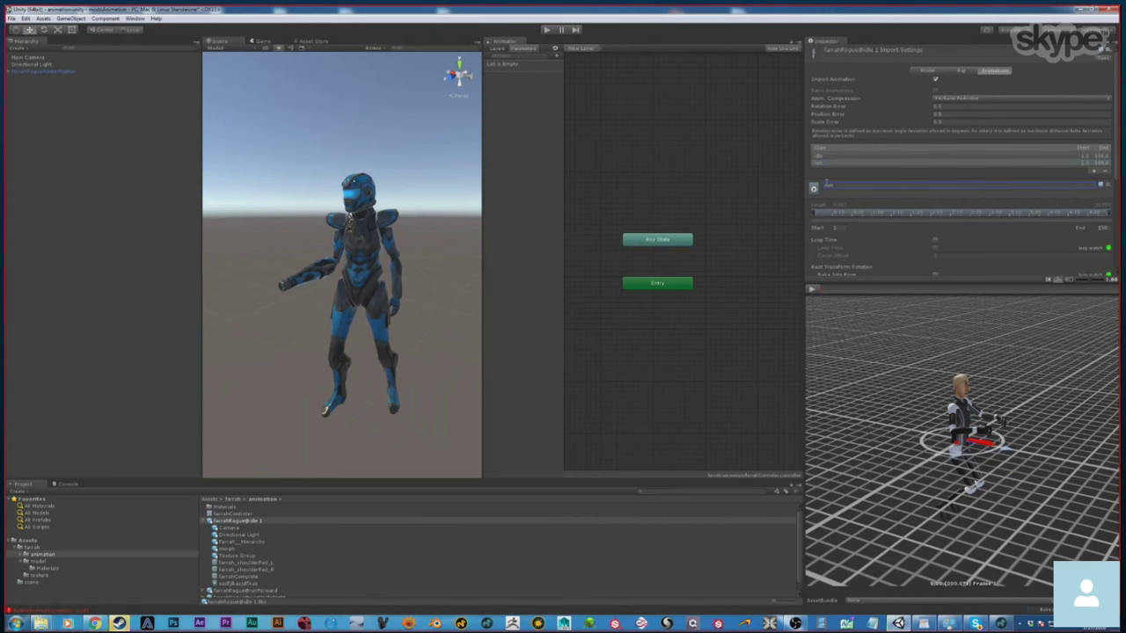
left_click(1093, 171)
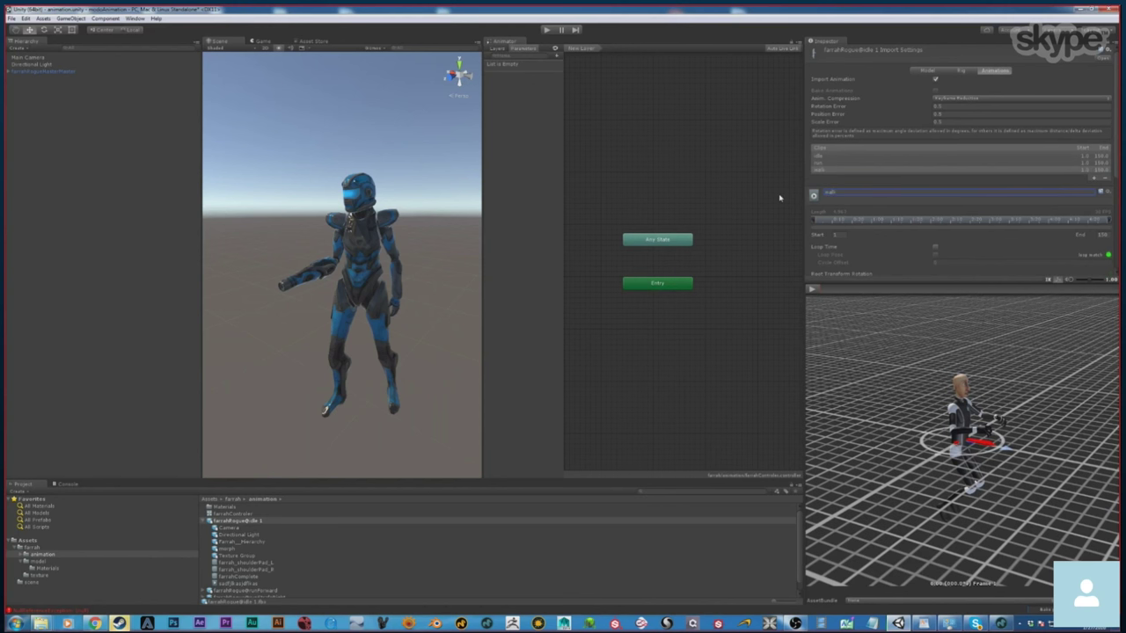
Trim the run clip to a range from about frame 33 to frame 52.
left_click(836, 163)
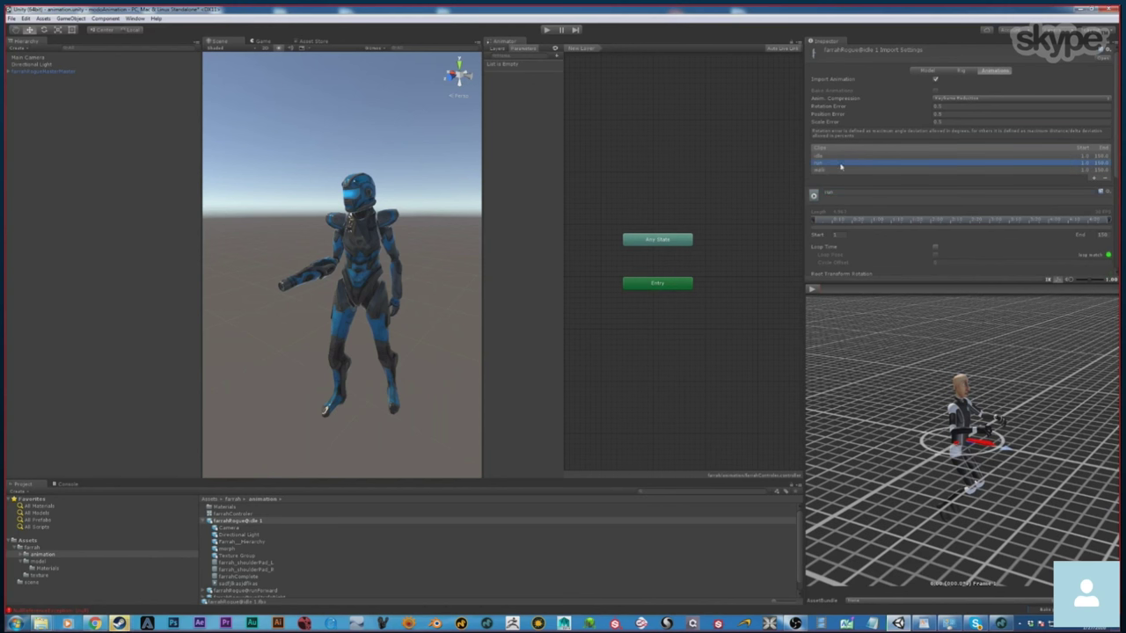
left_click_drag(813, 222, 840, 226)
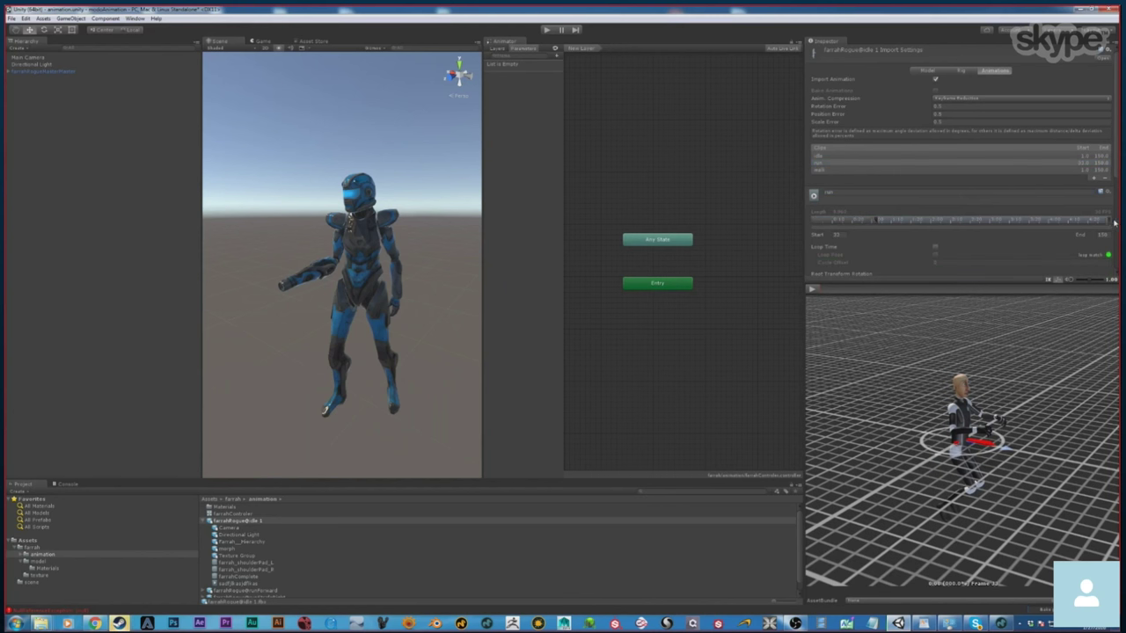
left_click_drag(1104, 222, 915, 220)
left_click(842, 233)
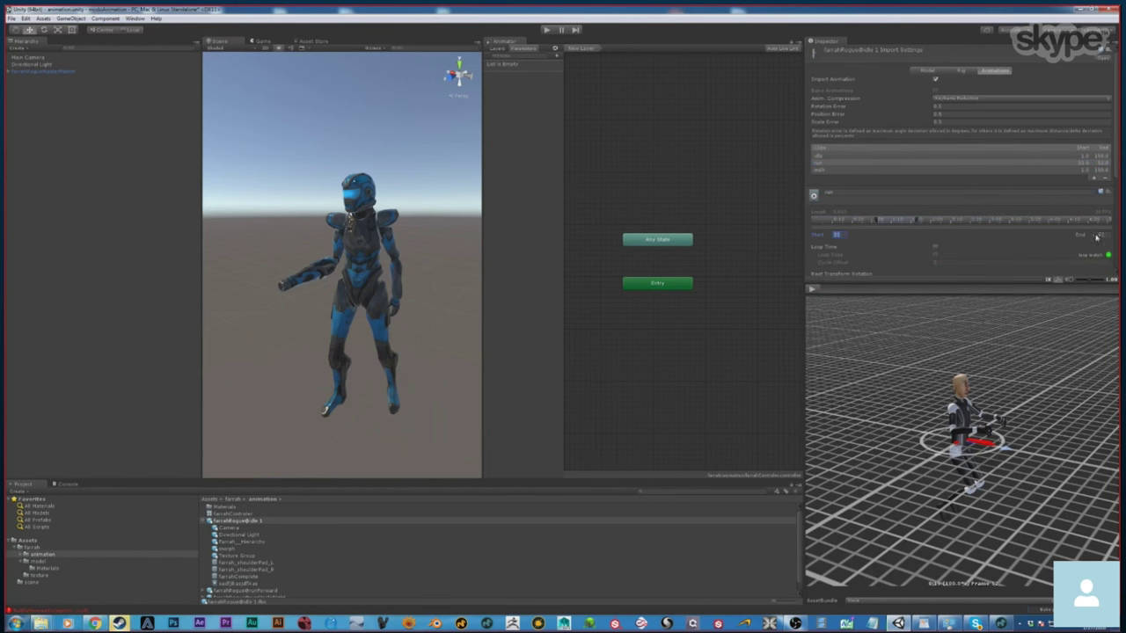
left_click(1098, 236)
Set the walk clip to start at about frame 101 and apply the import settings.
left_click(824, 170)
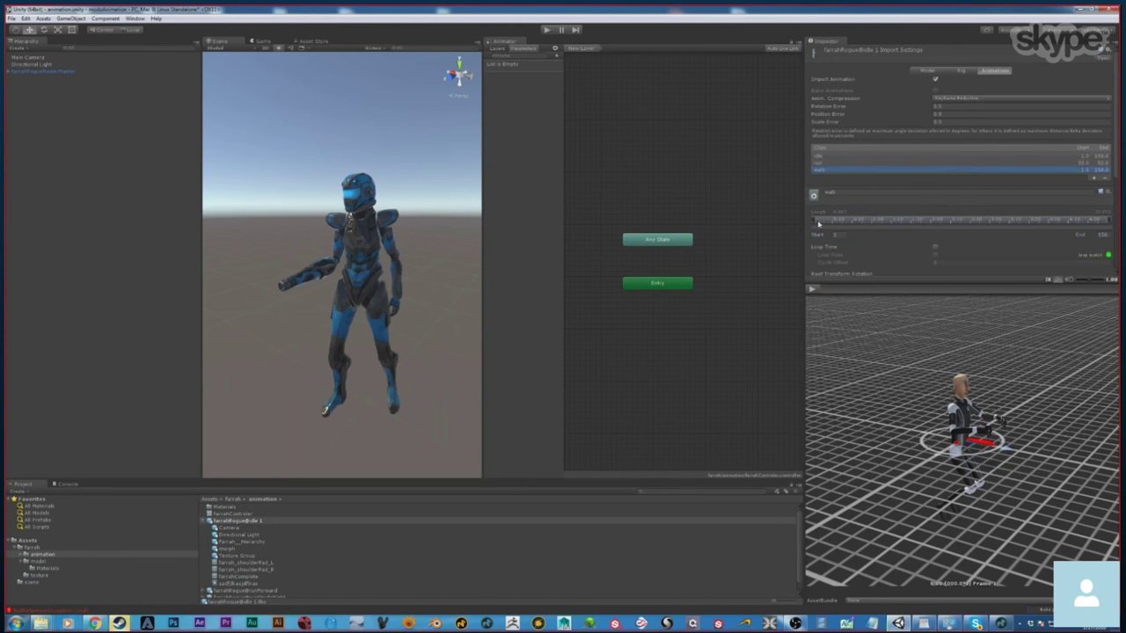
left_click_drag(818, 224, 1007, 222)
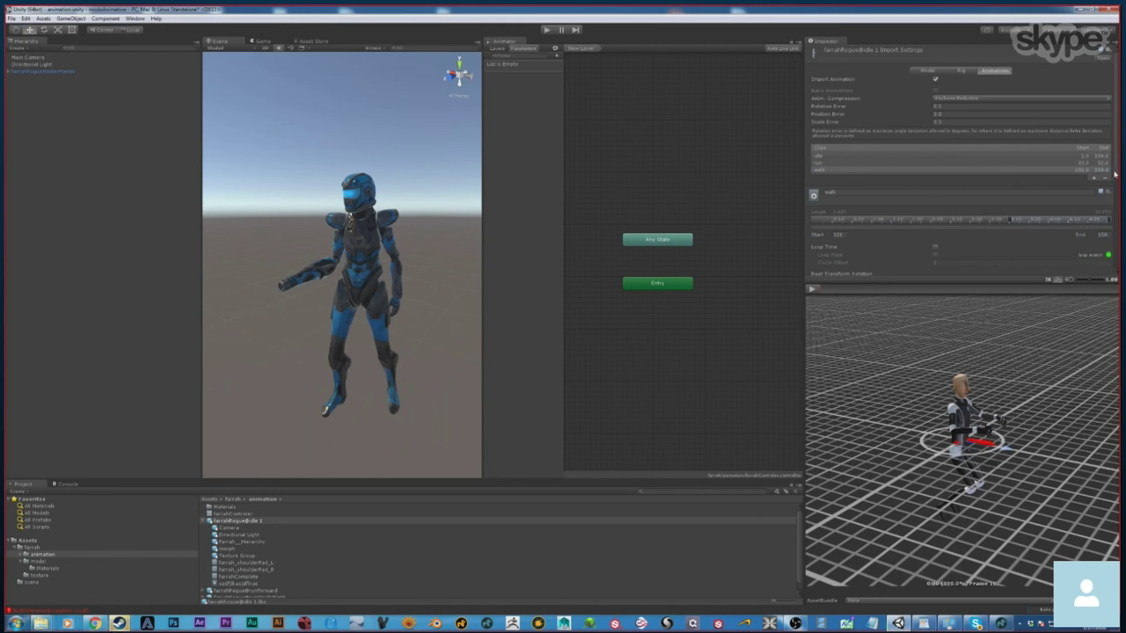
left_click_drag(1115, 172, 1115, 182)
scroll(926, 115, "down", 2)
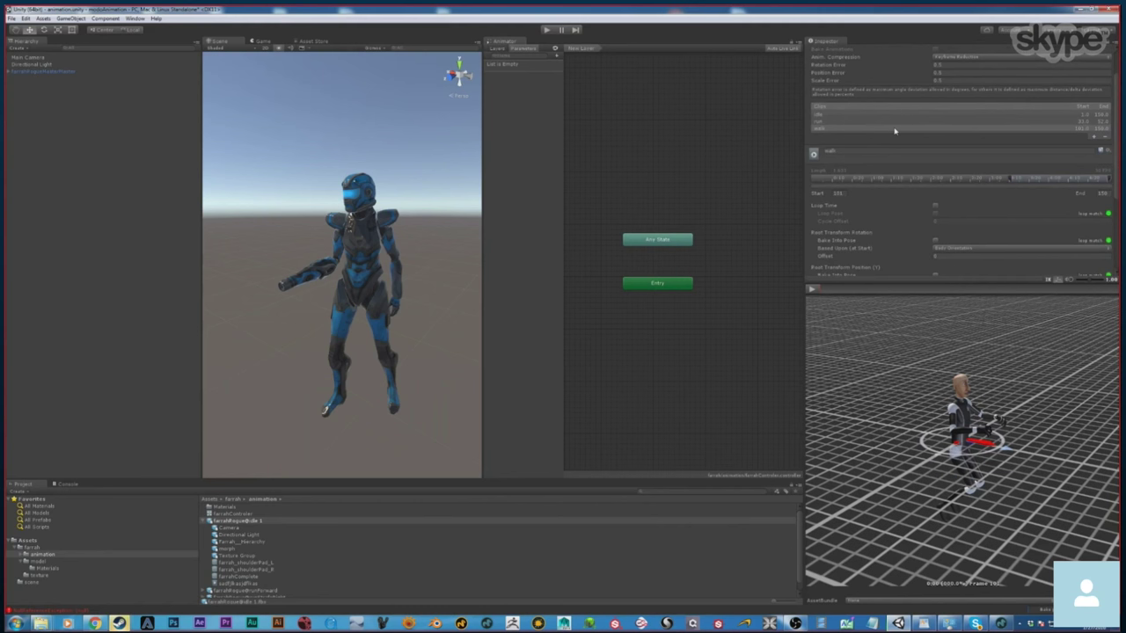
scroll(1112, 167, "down", 8)
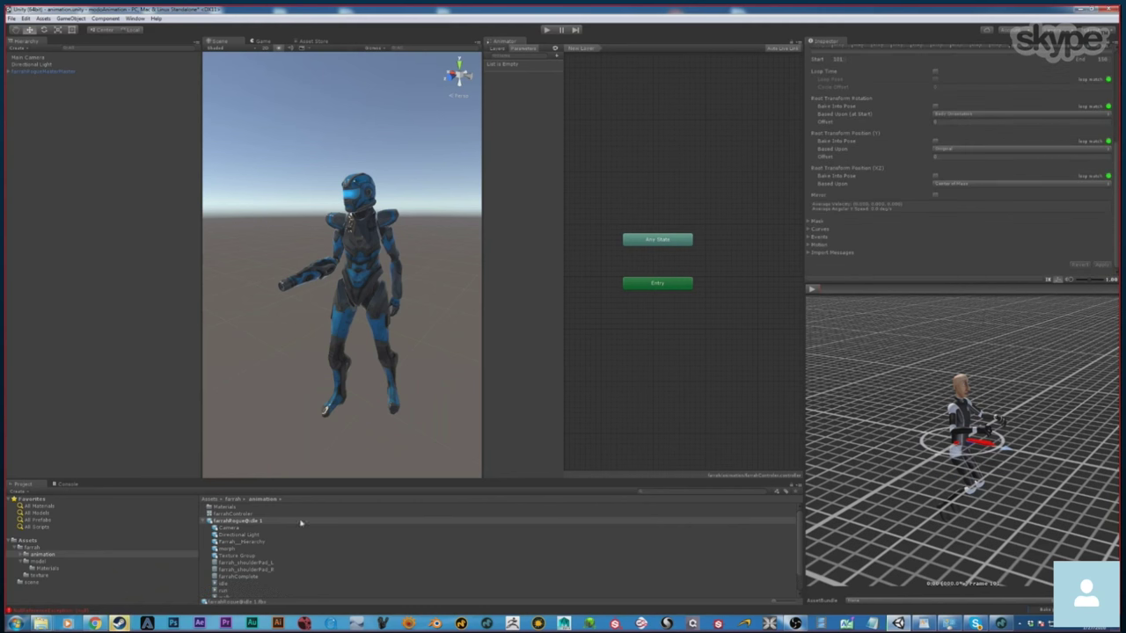
Examine the separate idle, run and walk clips inside the farrahRogue@idle 1 asset.
left_click(233, 584)
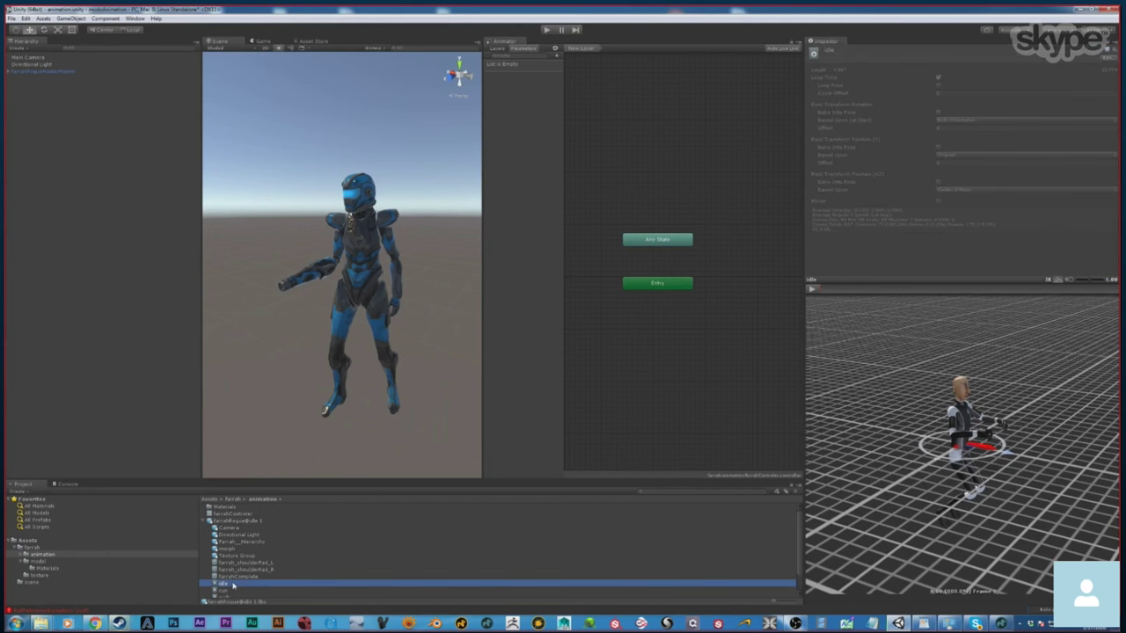
scroll(234, 585, "down", 2)
left_click(229, 567)
left_click(231, 560)
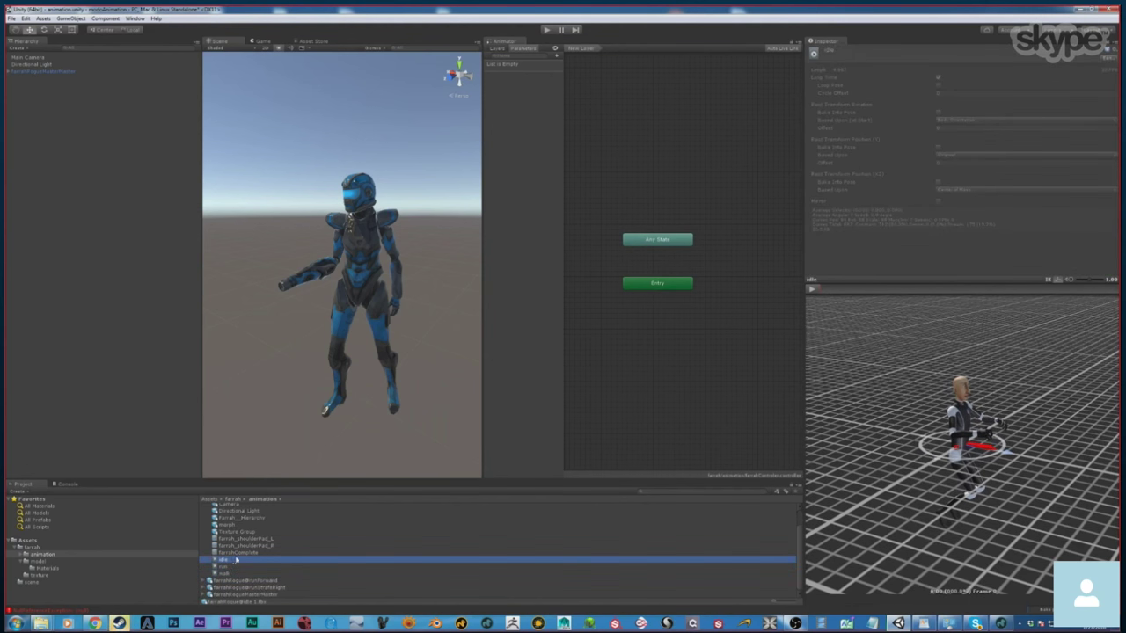
scroll(235, 559, "up", 1)
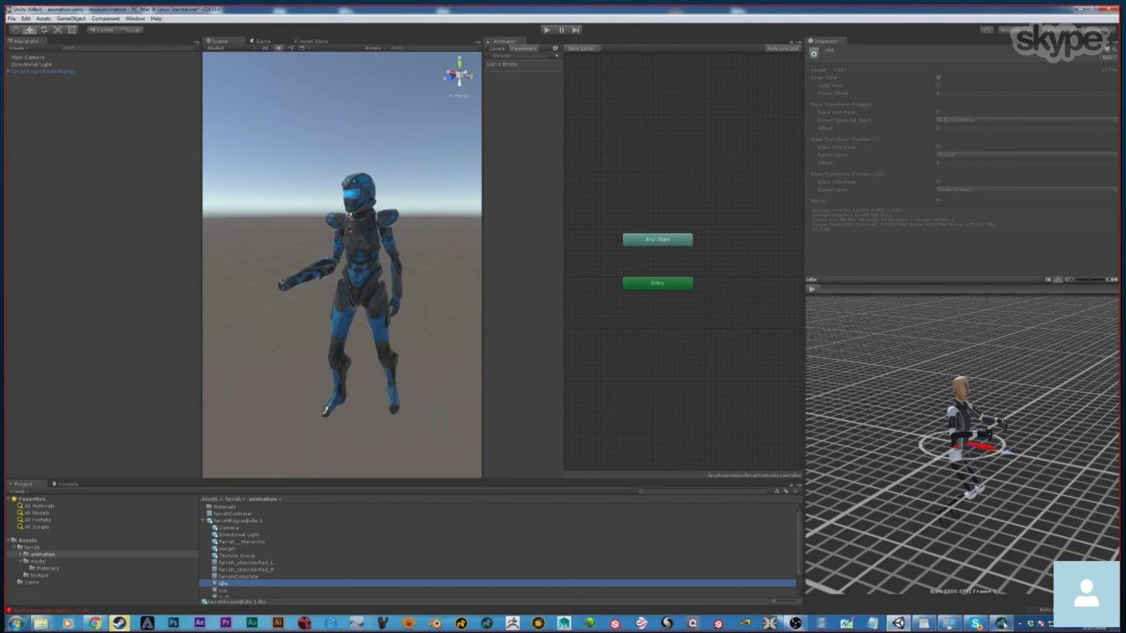
Switch to MODO and move both forearm guides in to the character's elbows.
left_click(1002, 624)
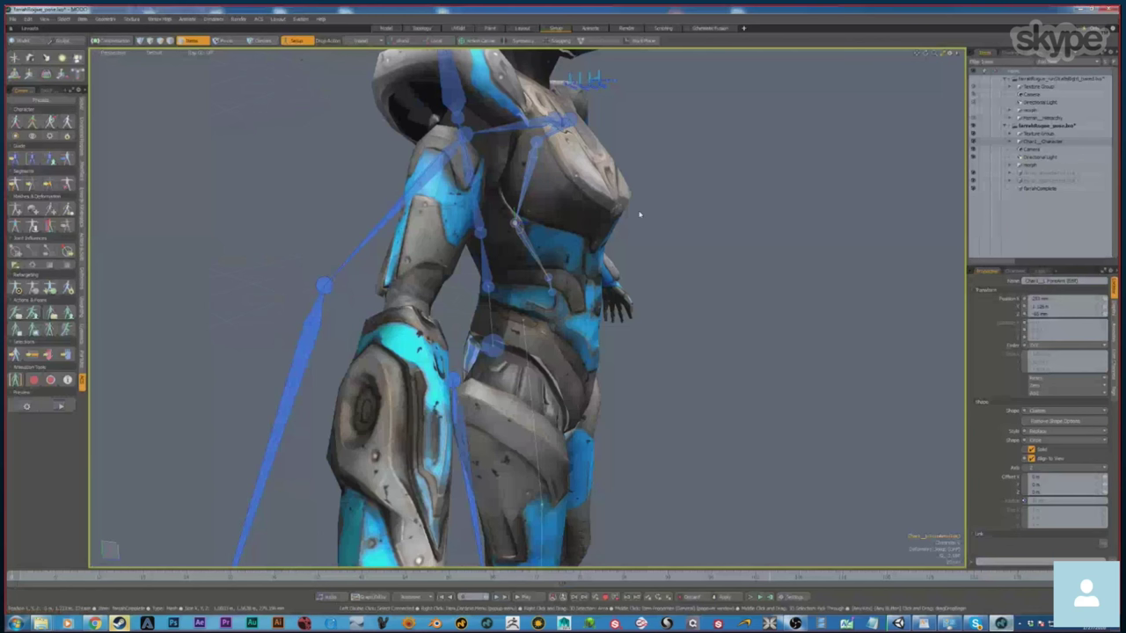
left_click_drag(780, 271, 796, 286, "alt")
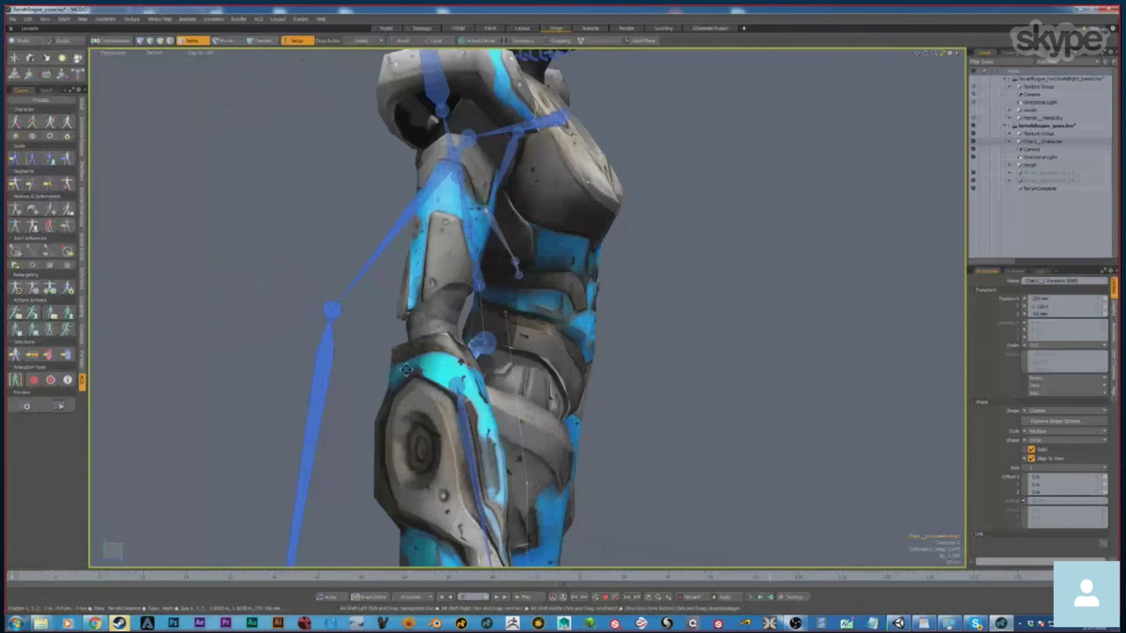
left_click(333, 310)
left_click_drag(776, 419, 237, 502, "alt")
left_click(806, 295, "shift")
left_click_drag(915, 325, 827, 314, "alt")
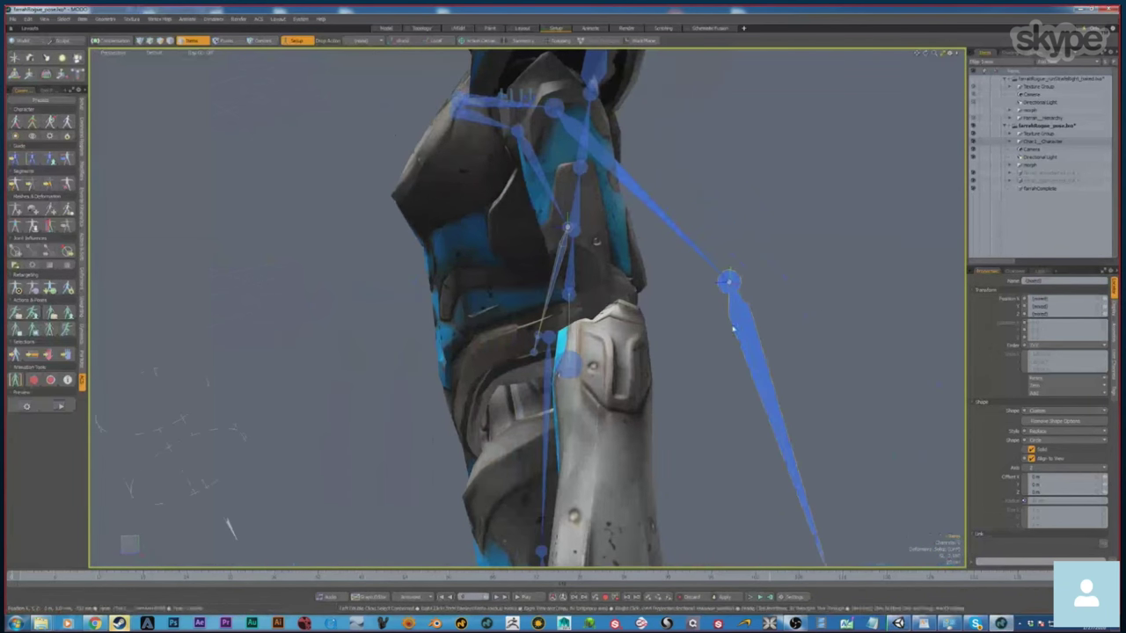
key("w")
left_click_drag(694, 290, 582, 293)
left_click_drag(700, 328, 674, 172, "alt+shift")
scroll(673, 172, "down", 3)
key("q")
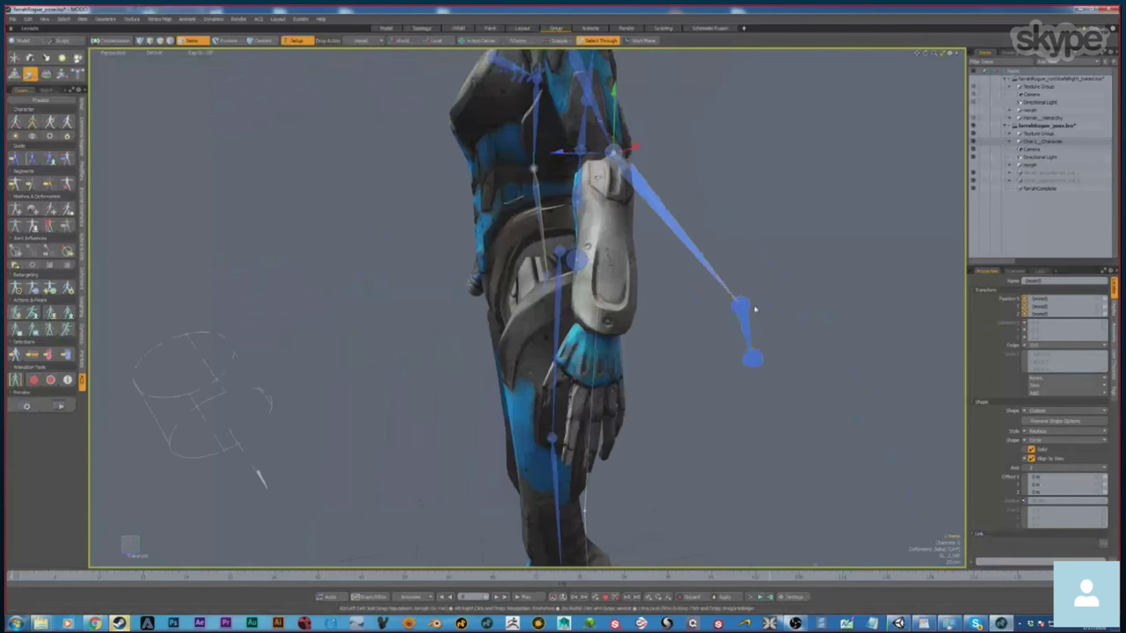
Select the left and right hand guides together and move them in toward the character's wrists.
left_click(742, 307)
left_click_drag(742, 307, 519, 440, "alt")
left_click(232, 401, "shift")
left_click_drag(827, 401, 753, 403, "alt")
key("w")
left_click_drag(317, 412, 337, 448)
key("q")
Move the right hand end guide to just below the muzzle of the arm cannon.
left_click(242, 396)
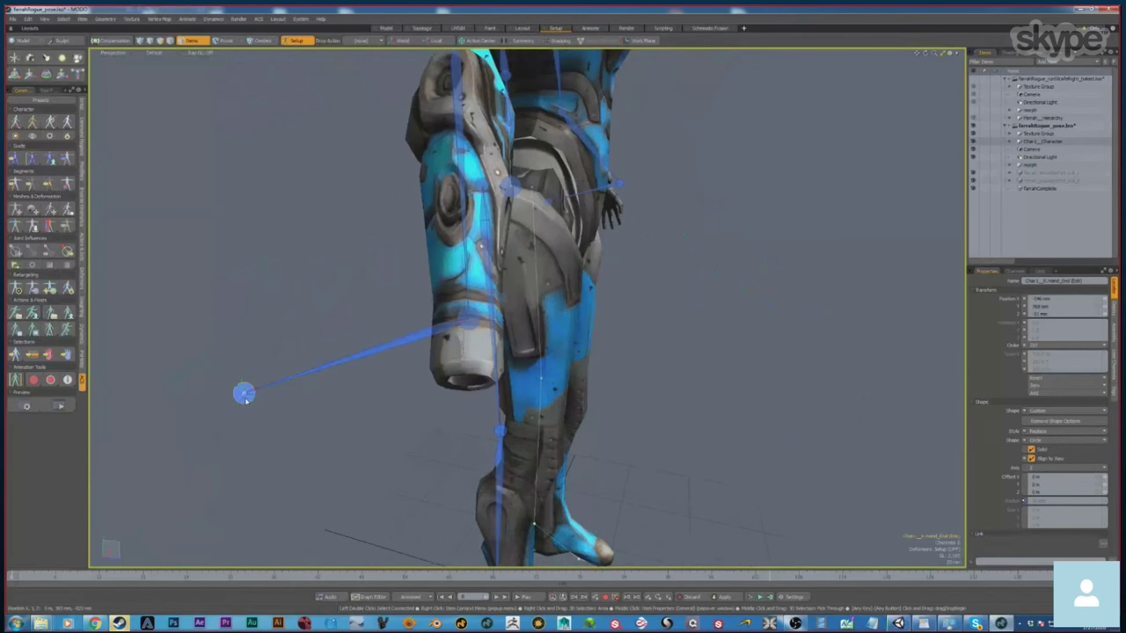
key("w")
left_click_drag(299, 403, 535, 447)
left_click_drag(581, 414, 299, 387, "alt")
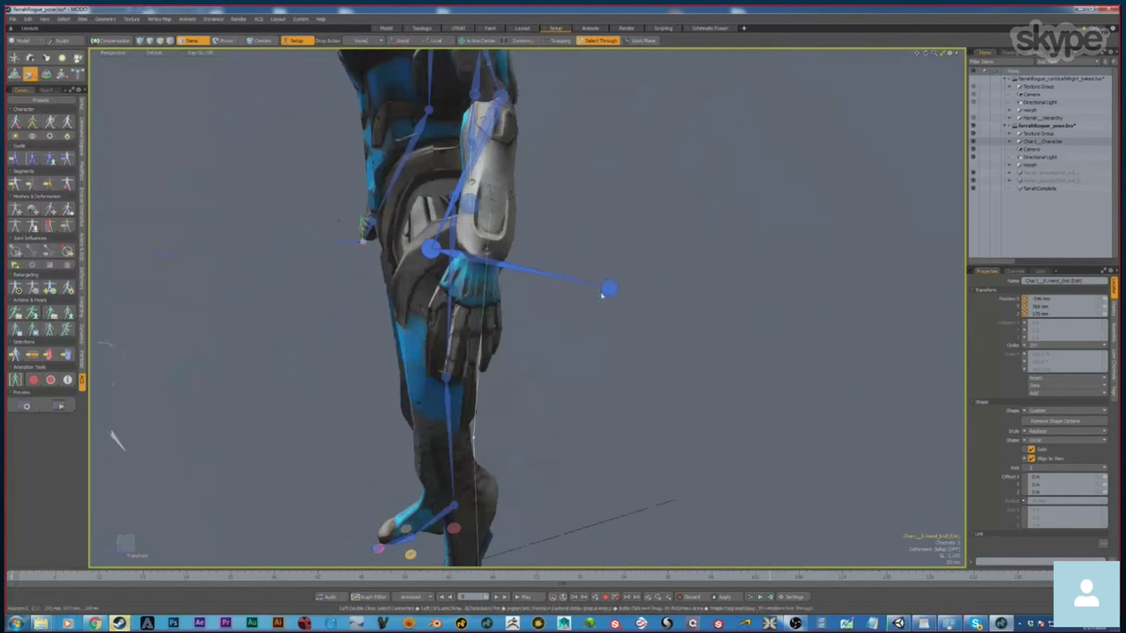
Place the left hand guide at the wrist and the left hand end guide in the character's hand.
left_click(429, 249)
left_click_drag(415, 256, 470, 257)
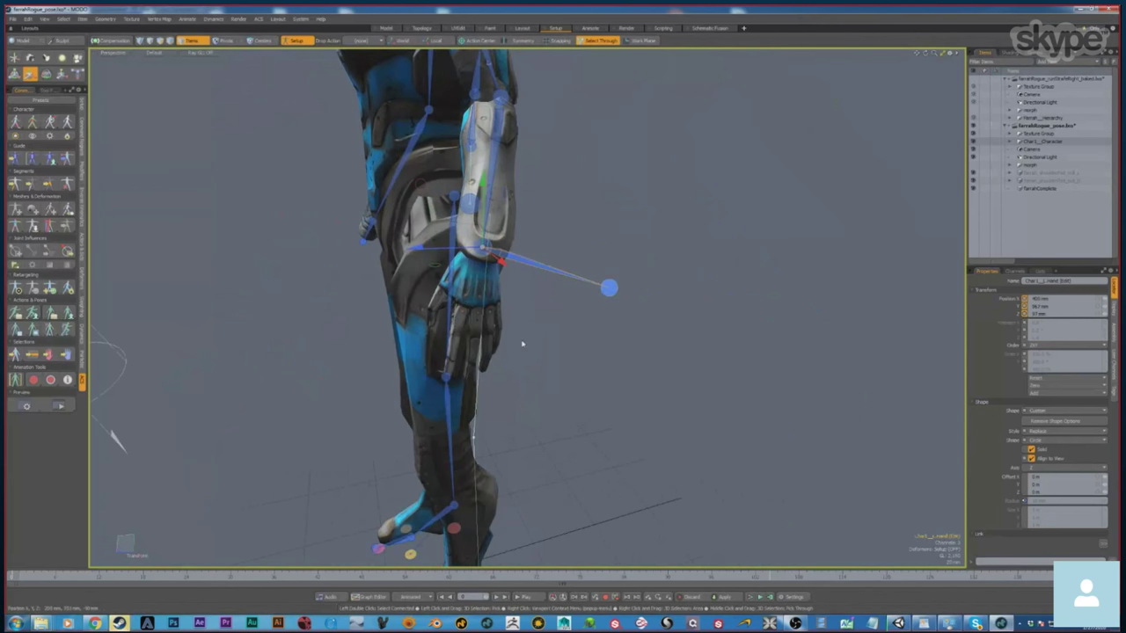
key("space")
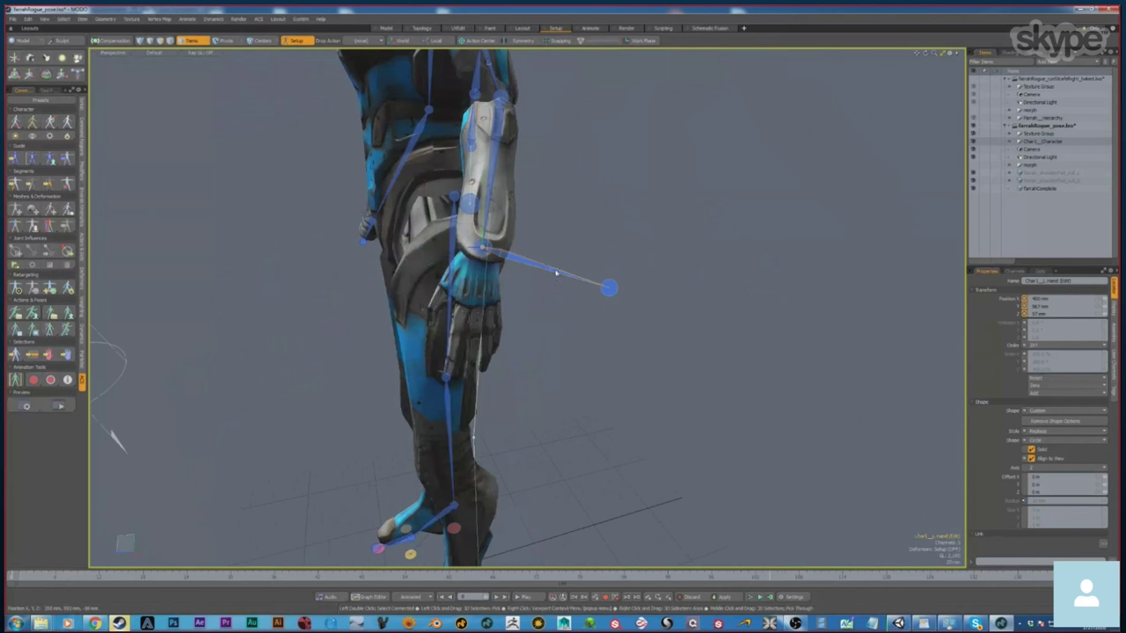
key("w")
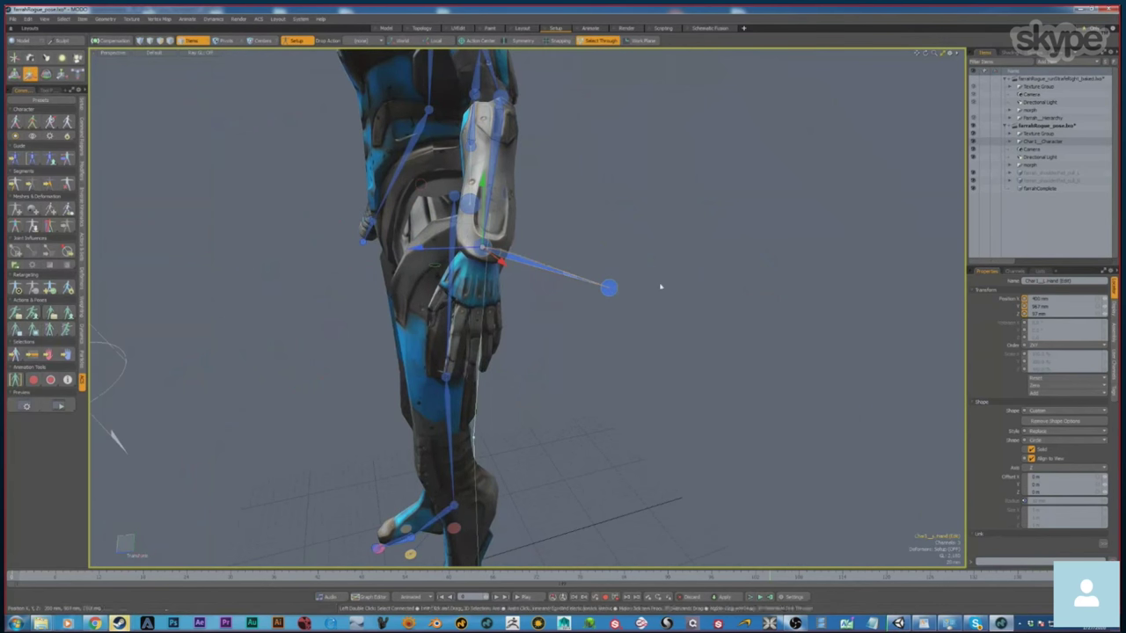
left_click(608, 286)
left_click_drag(575, 292, 445, 304)
left_click_drag(528, 389, 533, 296, "alt")
Move the right upper leg guide into the center of the character's right hip joint.
left_click(461, 243)
left_click_drag(461, 243, 555, 302, "alt")
key("q")
key("w")
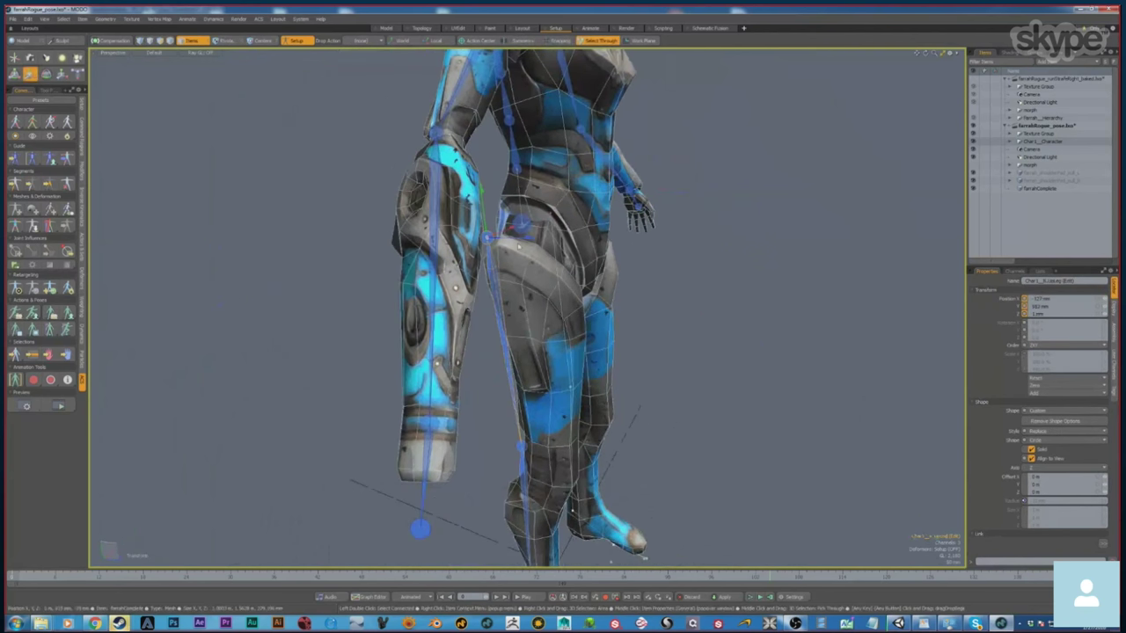
left_click_drag(528, 240, 582, 247)
Position the right lower leg guide at the center of the knee, matching it from front and side.
left_click_drag(560, 428, 475, 397, "alt")
left_click_drag(575, 446, 527, 310, "alt+shift")
key("q")
left_click(493, 307)
key("w")
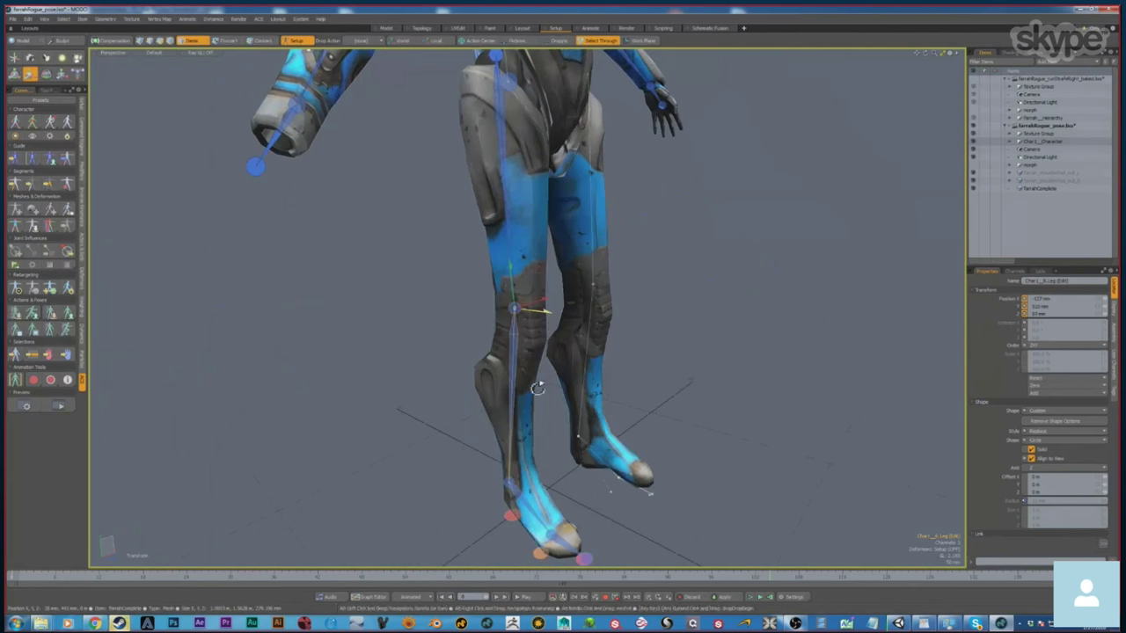
left_click_drag(537, 387, 609, 274, "alt")
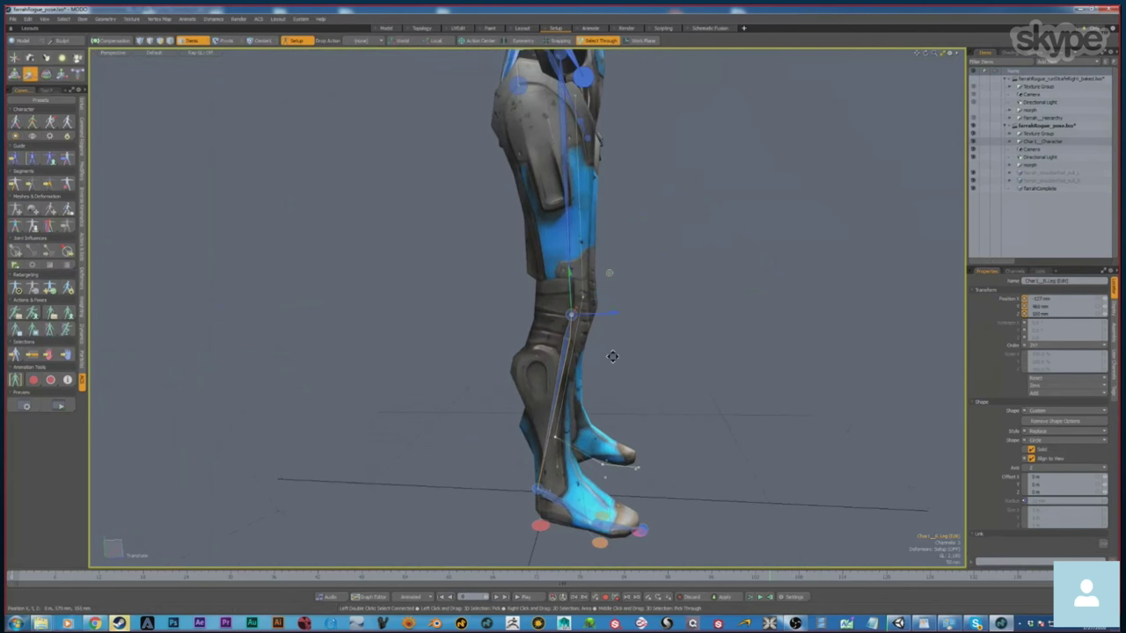
left_click_drag(612, 357, 616, 280, "alt+shift")
key("q")
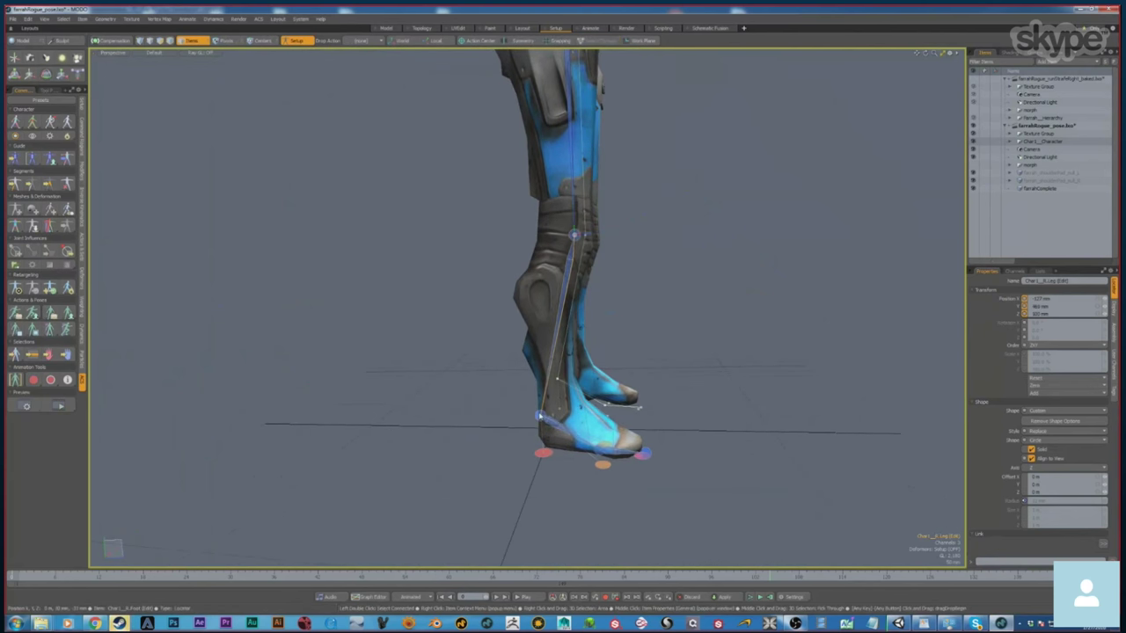
Move the right foot guide forward from the back of the heel into the ankle.
left_click(540, 416)
scroll(540, 417, "up", 3)
left_click_drag(489, 371, 482, 331, "alt")
key("w")
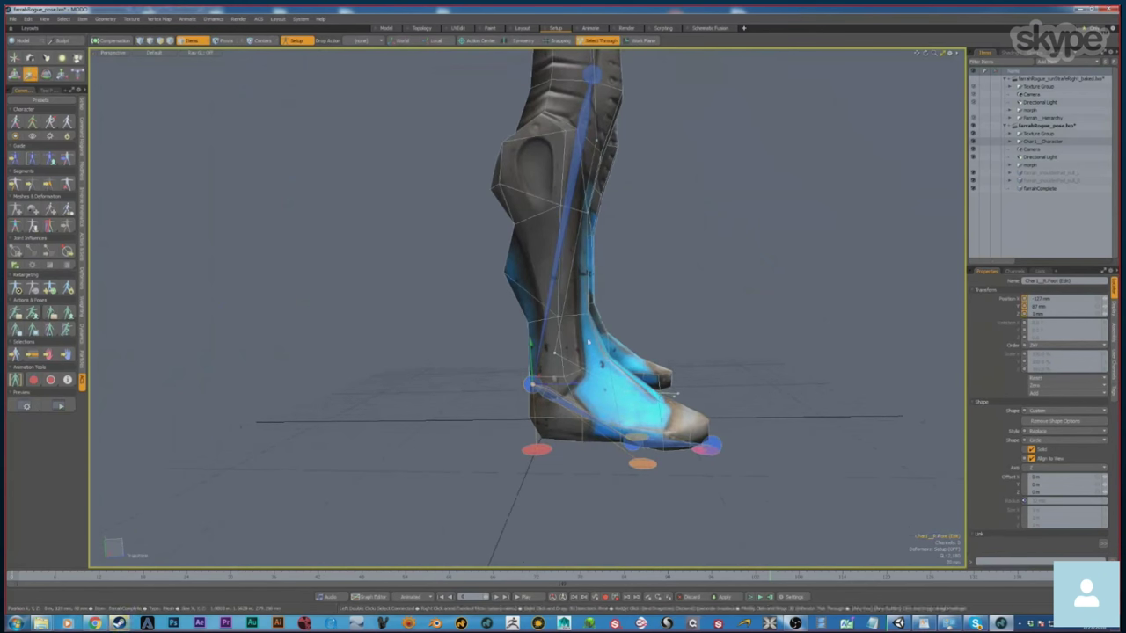
left_click_drag(571, 348, 438, 537)
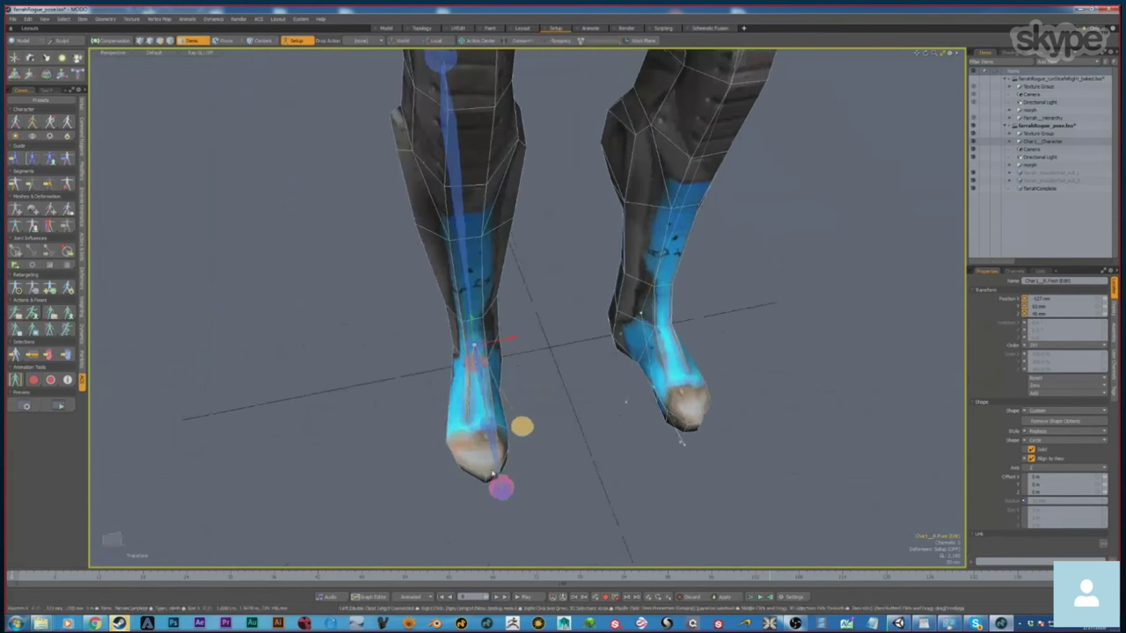
Line up the right foot tip and toe guides with the middle of the foot.
left_click(500, 488)
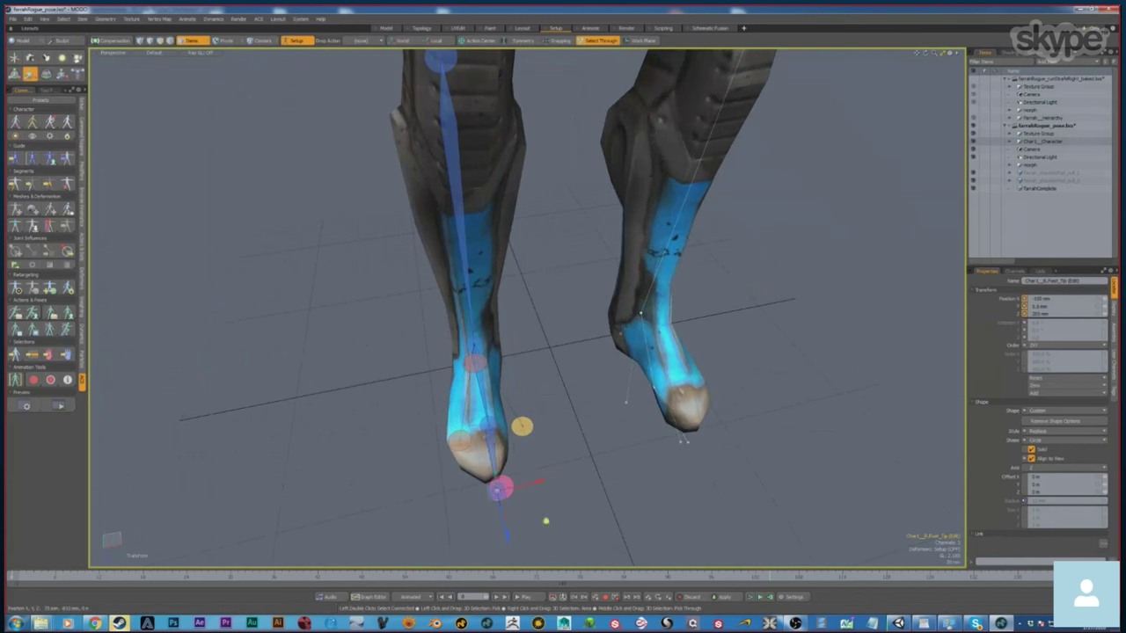
left_click_drag(552, 521, 532, 517)
key("q")
left_click(489, 428)
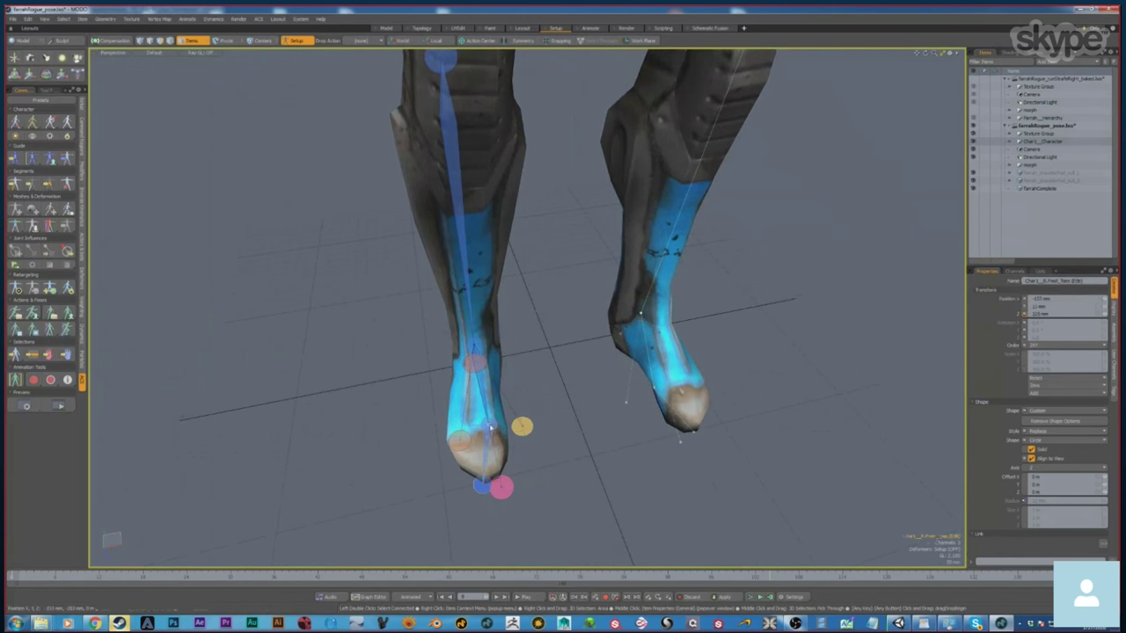
key("w")
left_click_drag(531, 451, 518, 453)
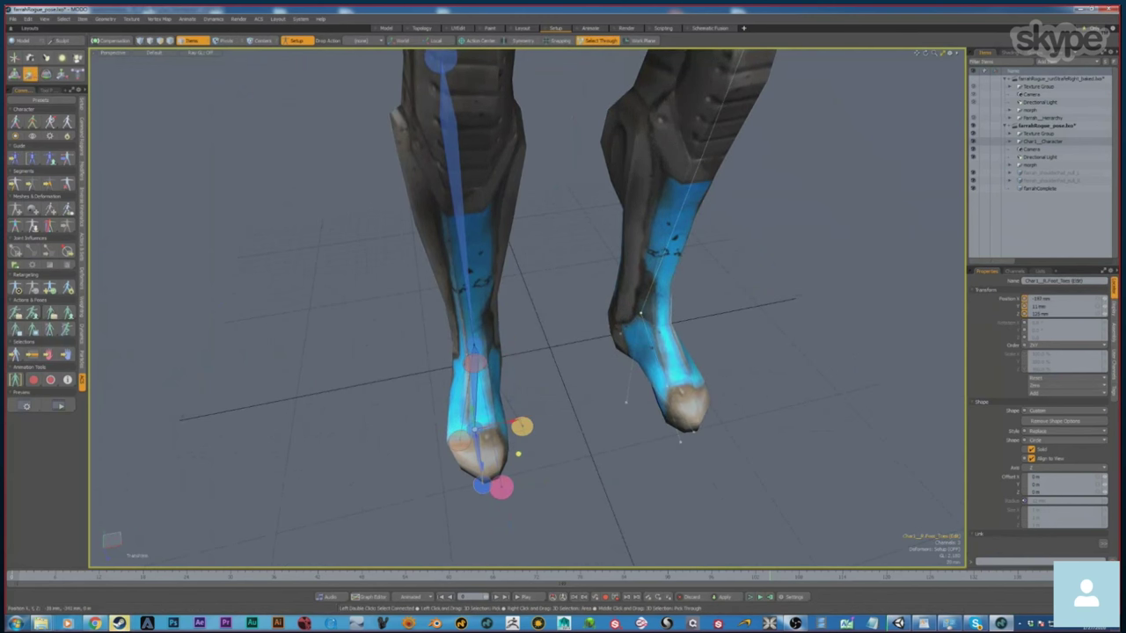
Place the right foot's inner and outer bank pivots on either side of the toes.
left_click(562, 451)
left_click(531, 431)
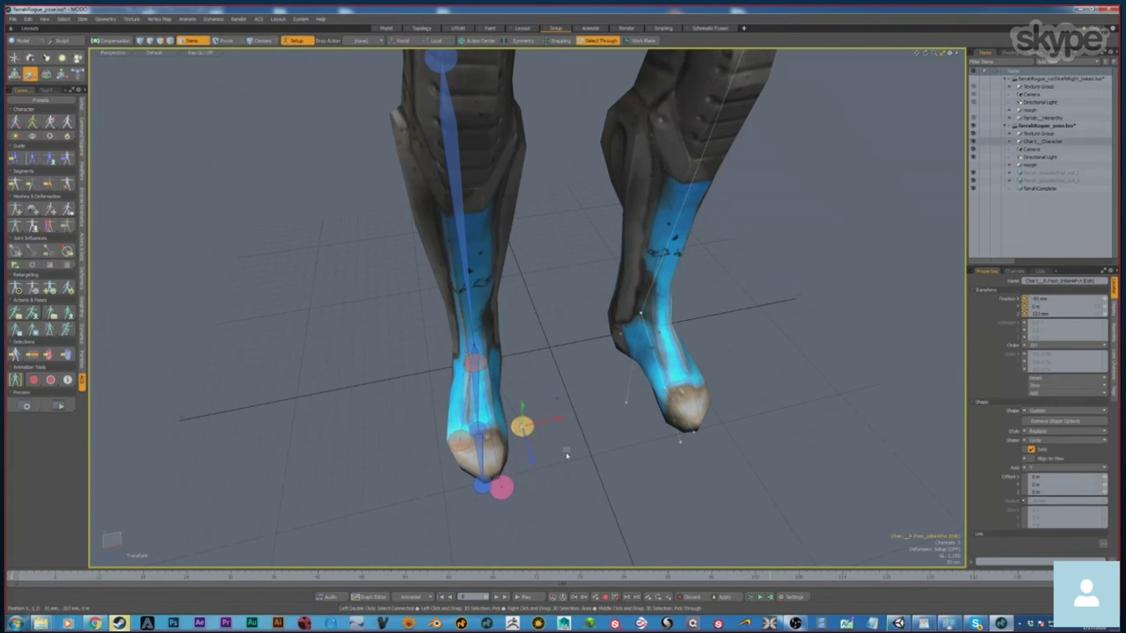
left_click_drag(565, 450, 563, 464)
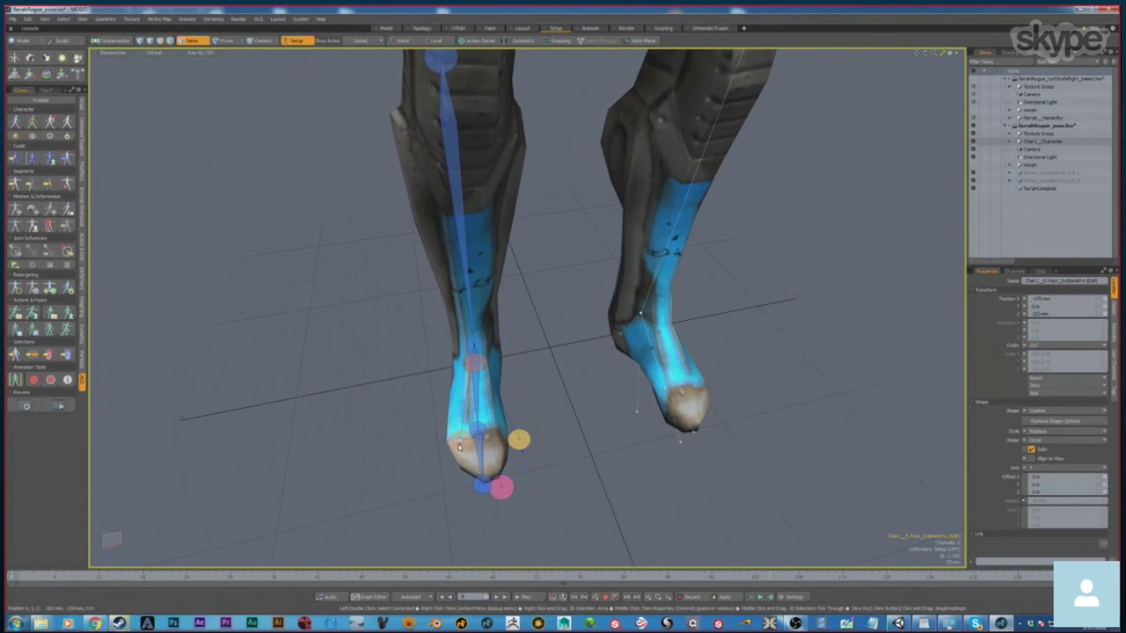
left_click(460, 440)
key("q")
key("y")
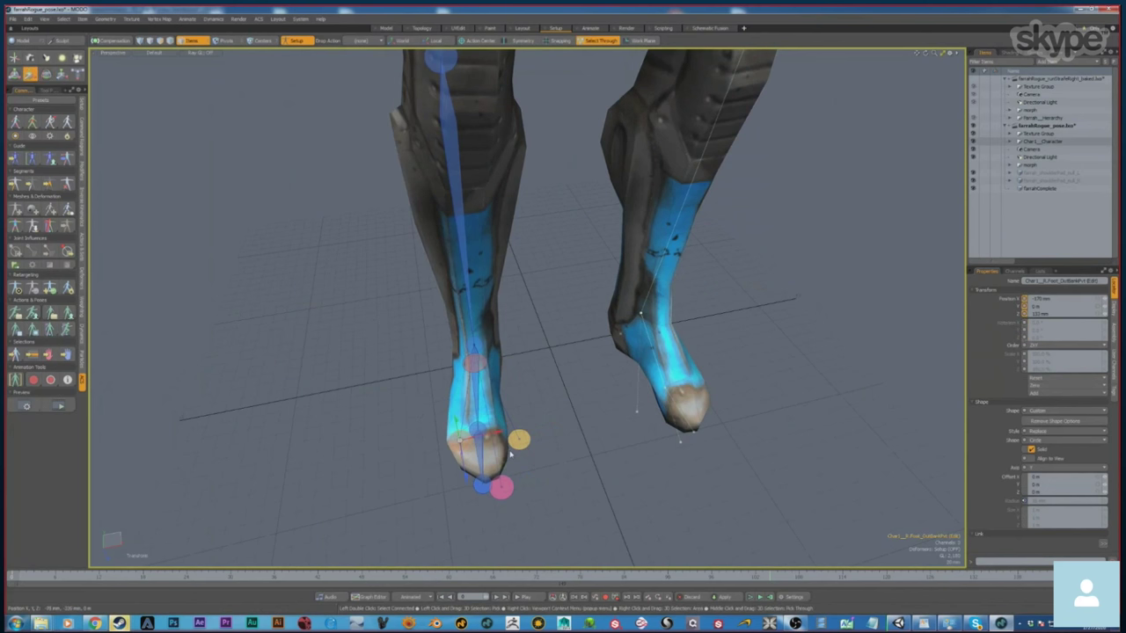
Line up the right foot's tip pivot with the toe and its heel pivot with the heel.
left_click(502, 489)
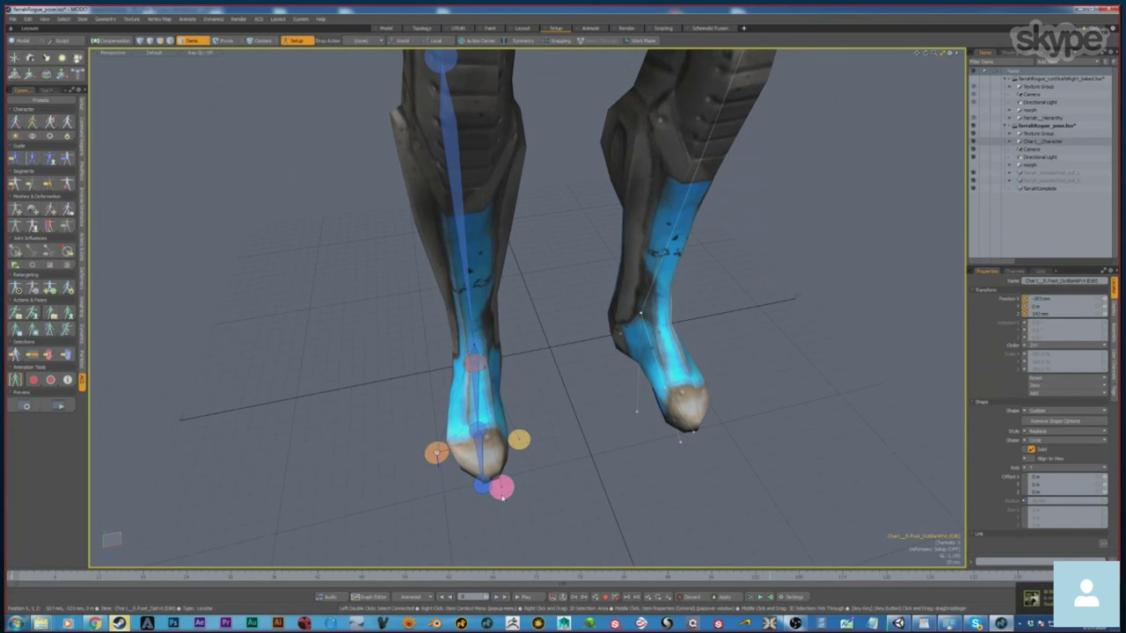
key("y")
key("w")
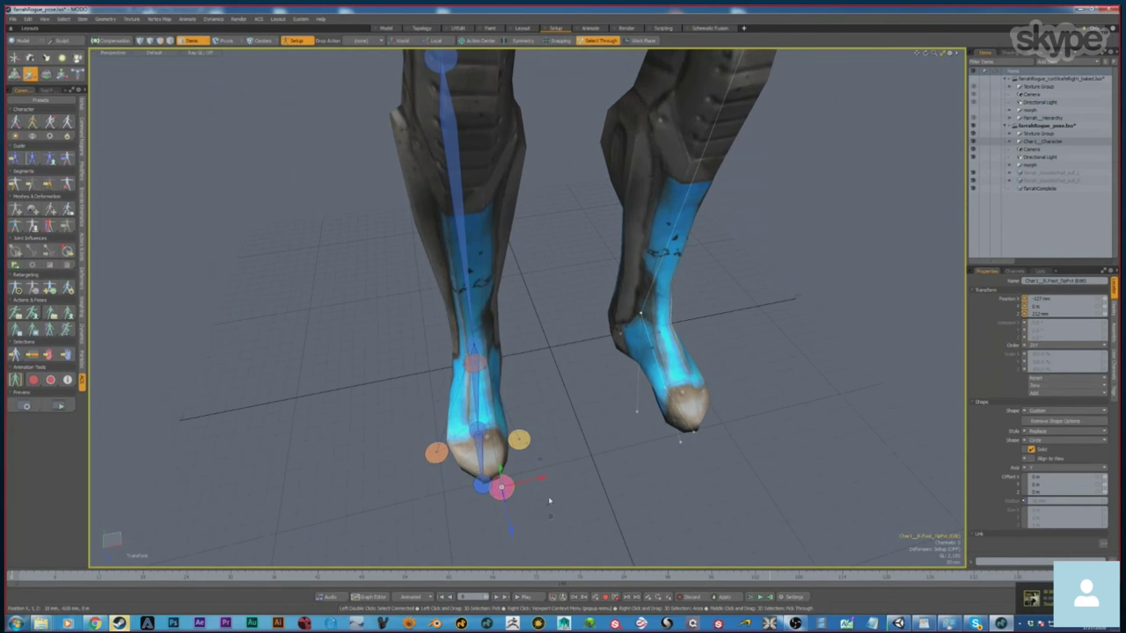
left_click_drag(614, 542, 846, 440, "alt")
left_click(543, 401)
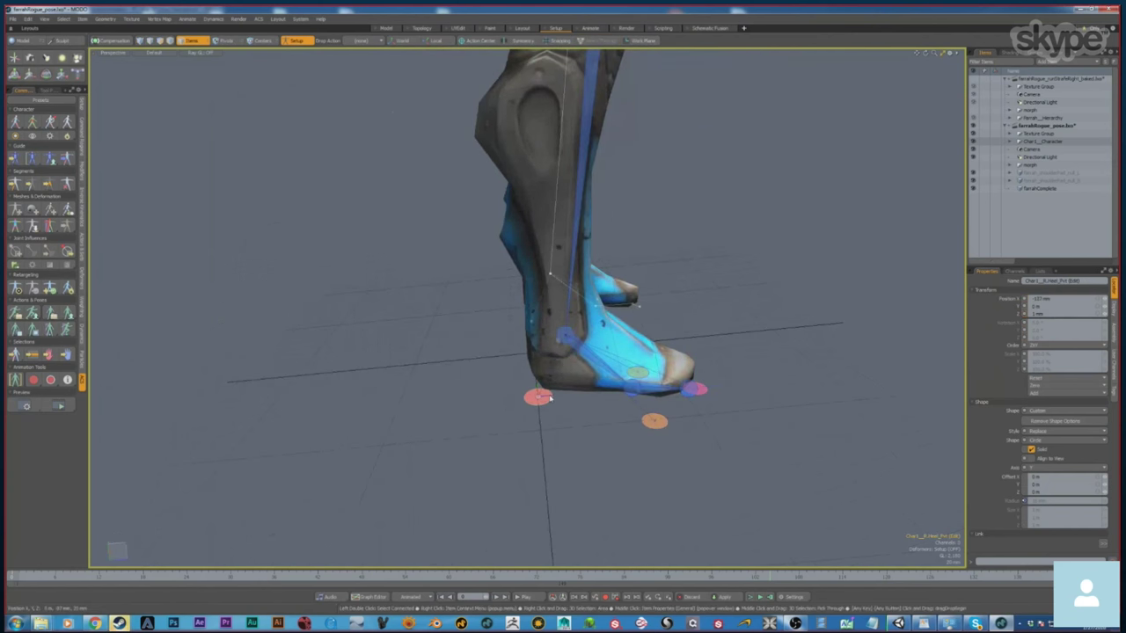
key("w")
mouse_move(580, 393)
left_mouse_down("alt")
mouse_move(609, 392)
mouse_move(570, 392)
left_mouse_up("alt")
Move the central hip guide forward and down into the character's pelvis.
left_click_drag(511, 323, 510, 439, "alt")
left_click(563, 184)
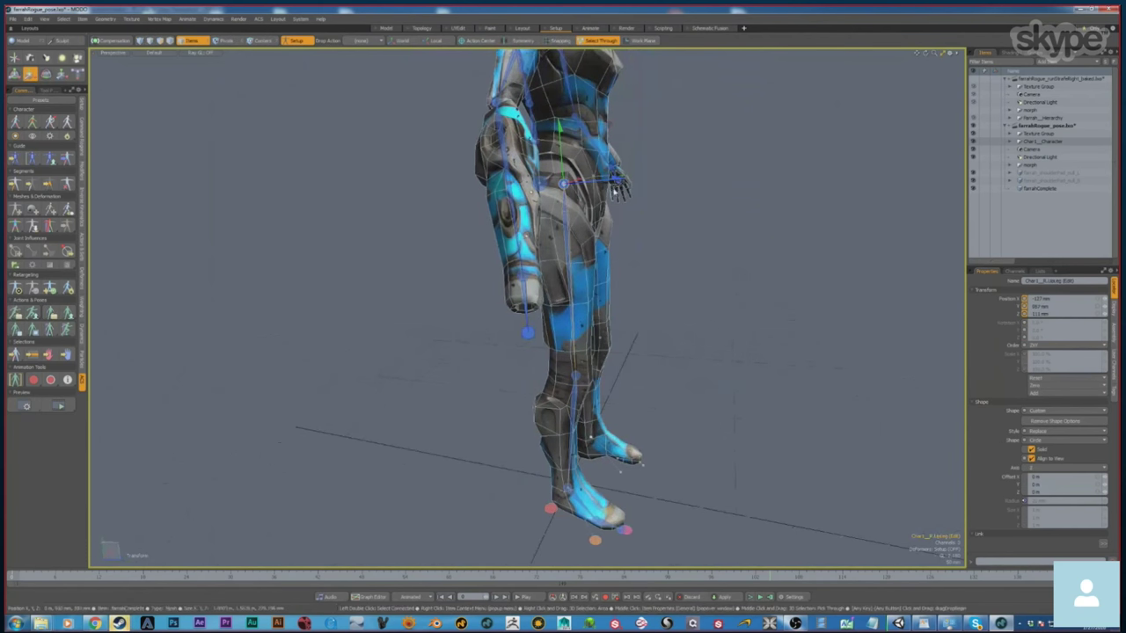
left_click_drag(563, 201, 636, 313, "alt")
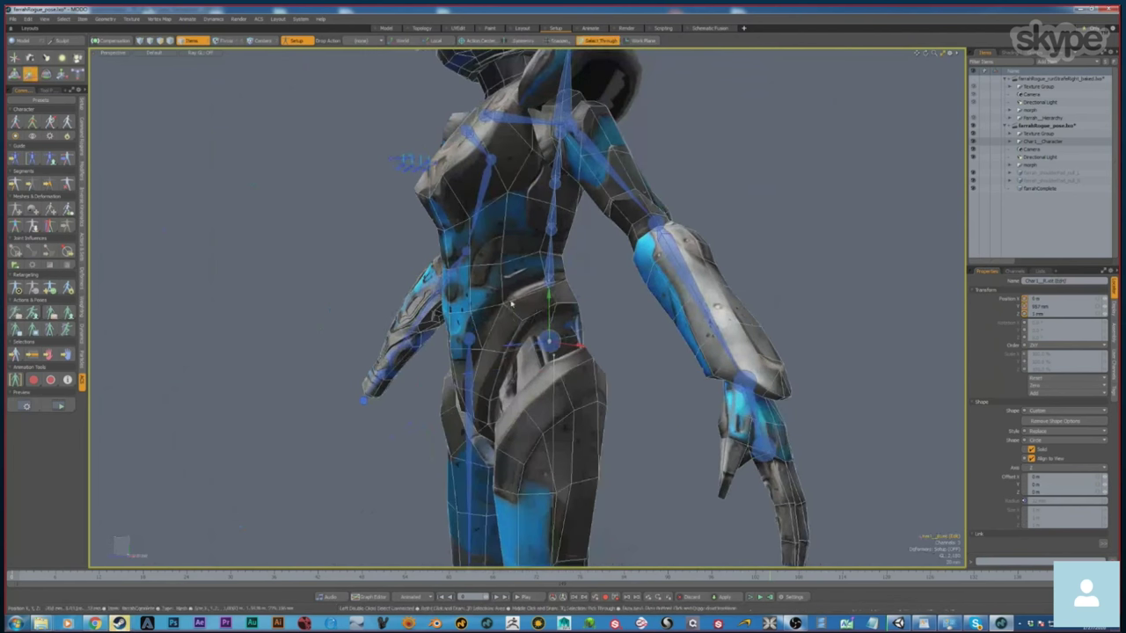
left_click_drag(551, 342, 518, 372)
key("q")
In the right side view, move the three lower spine guides forward and down along the middle of the torso.
left_click(553, 283)
key("ctrl+space")
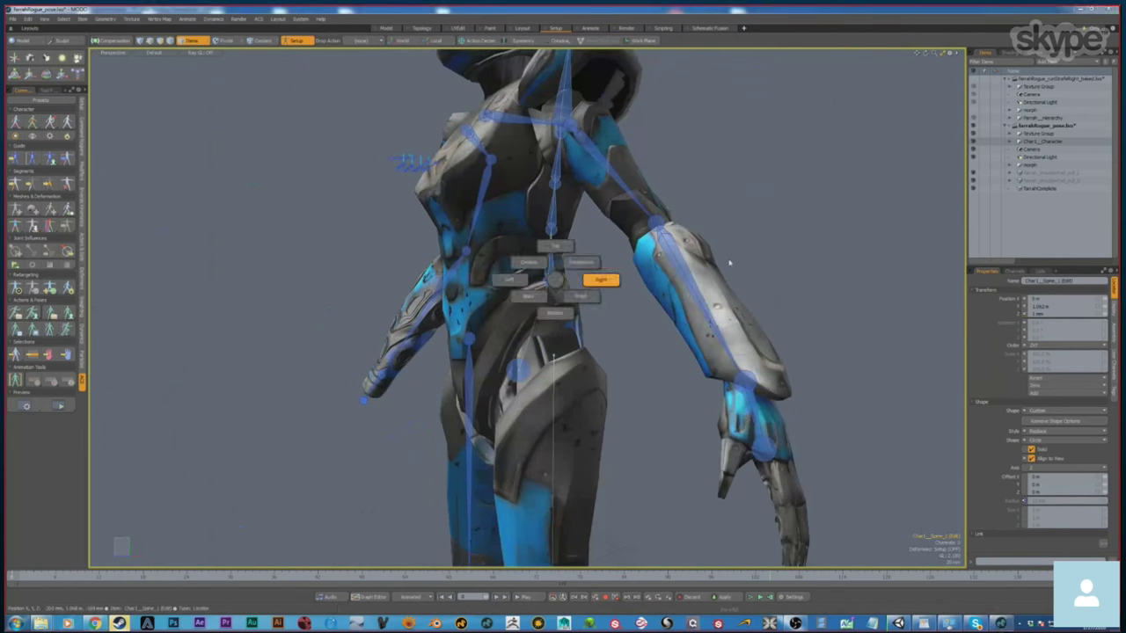
left_click(601, 279)
scroll(533, 299, "up", 3)
key("w")
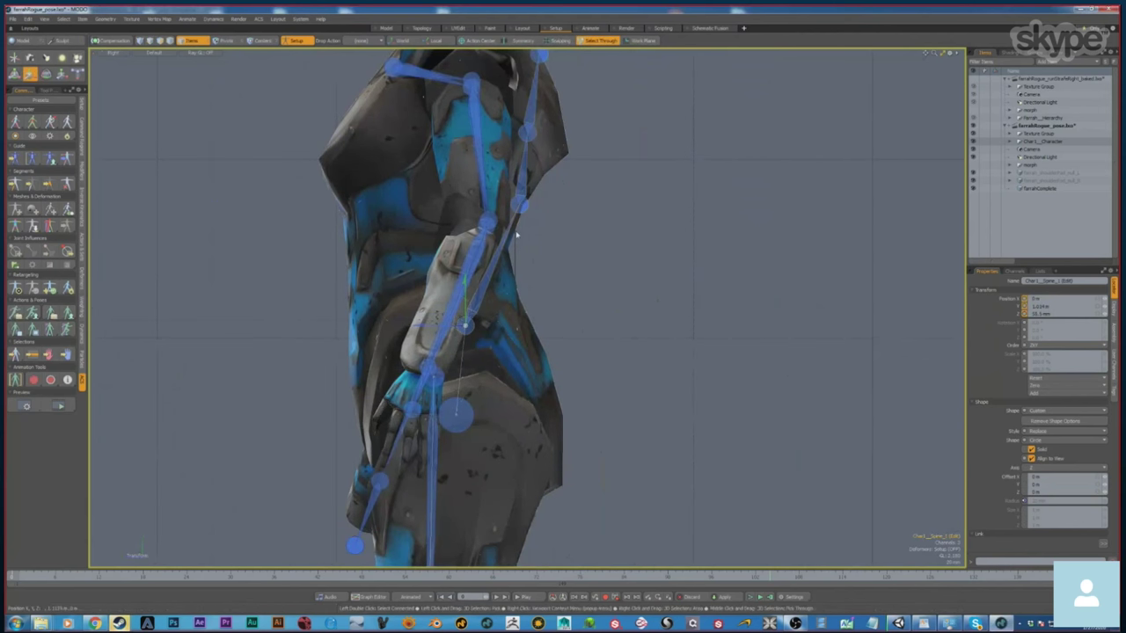
left_click_drag(481, 165, 430, 212)
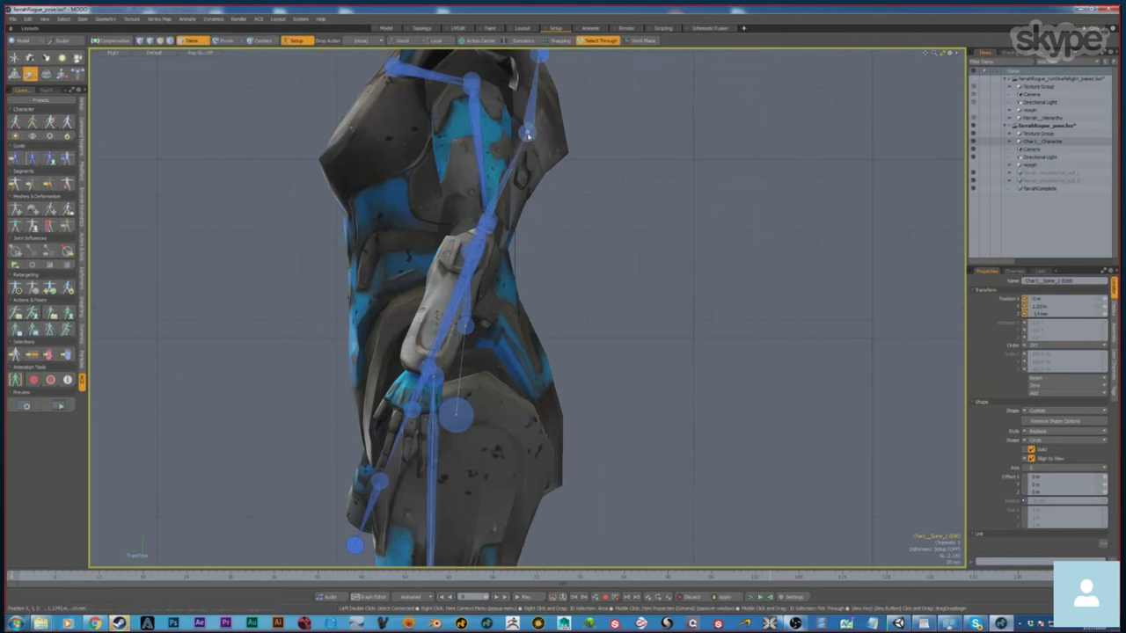
left_click(528, 132)
left_click_drag(485, 91, 432, 145)
Move the chest guide down into the upper torso and the spine tip guide to the base of the neck.
left_click_drag(539, 210, 554, 368, "alt+shift")
left_click(554, 211)
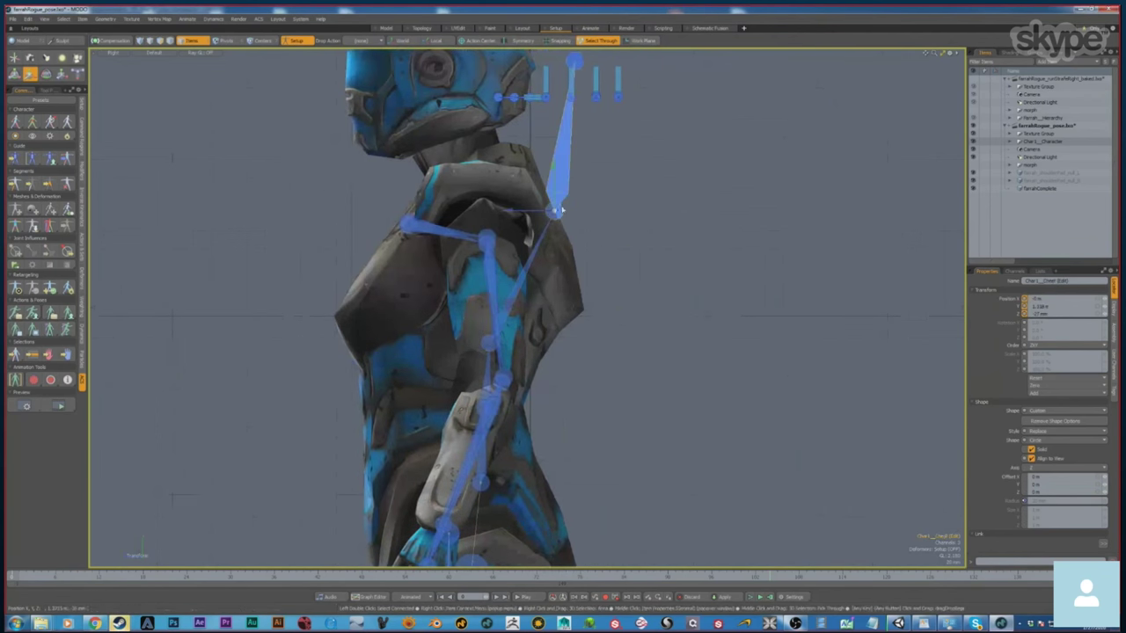
key("q")
key("w")
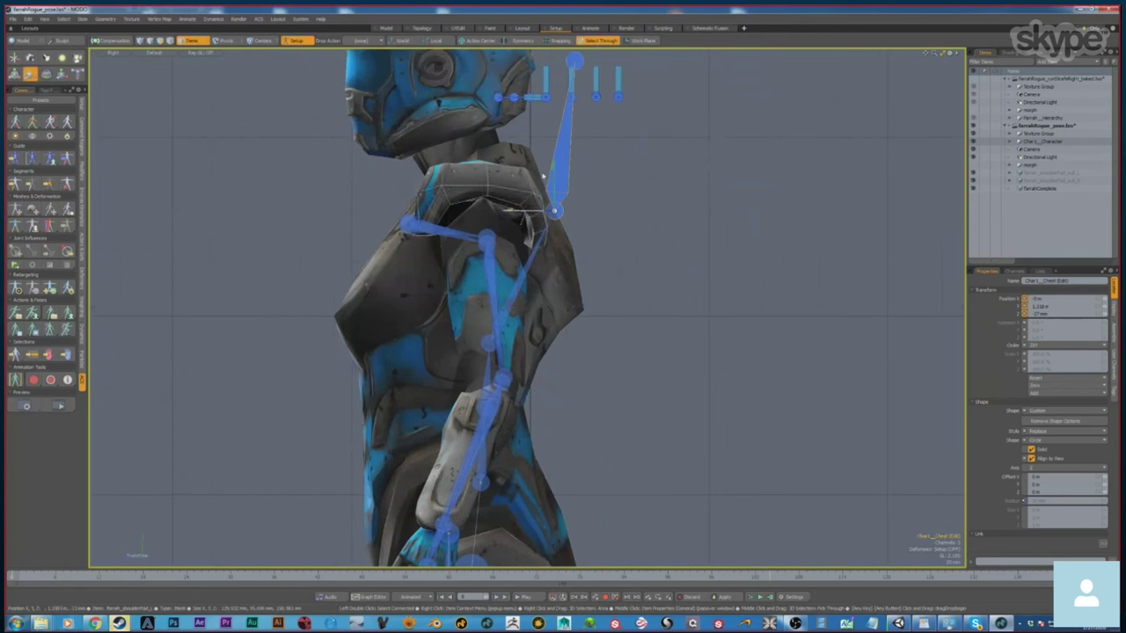
left_click_drag(527, 144, 463, 227)
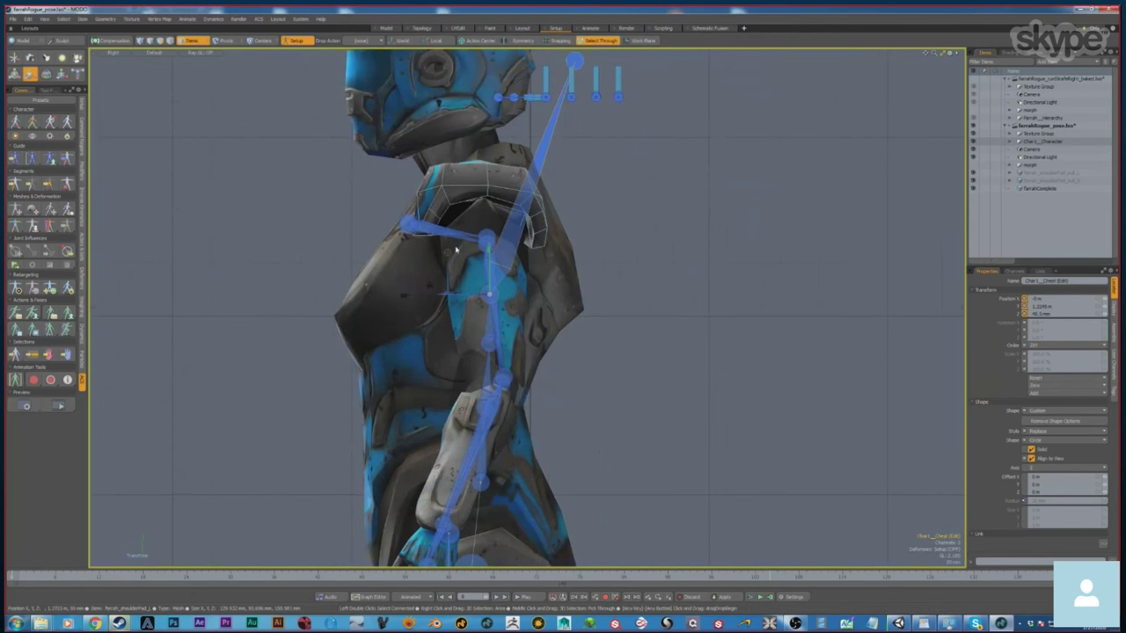
left_click(578, 67)
left_click_drag(621, 100, 644, 146, "alt+shift")
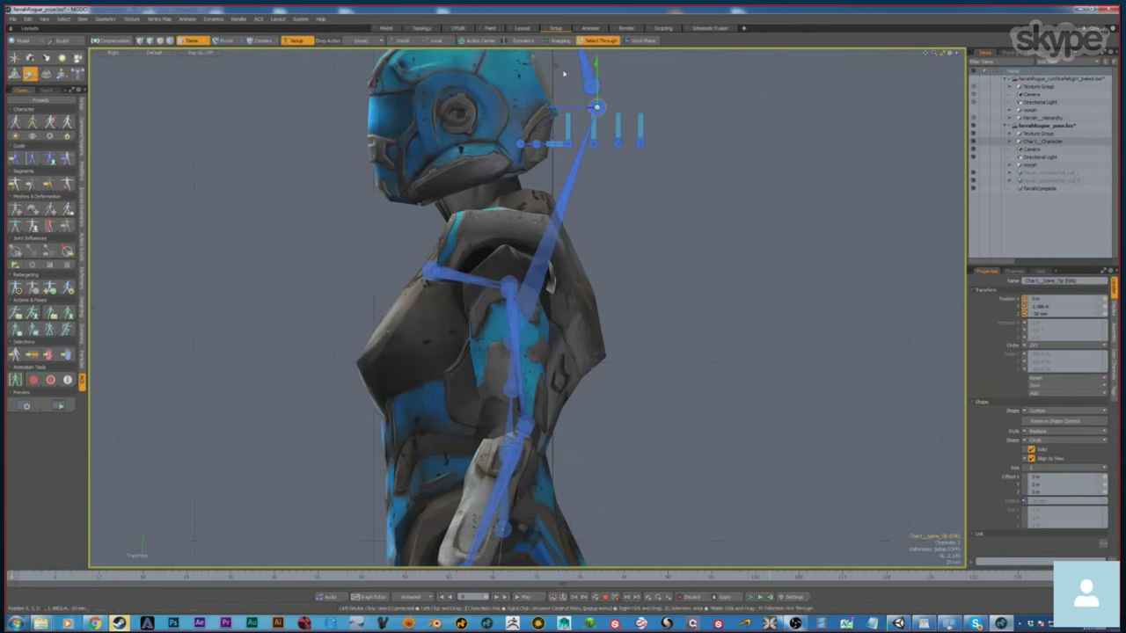
left_click_drag(552, 69, 464, 178)
Move the neck guide to the base of the neck and the head guide to the bottom of the helmet.
left_click_drag(556, 248, 580, 405, "alt+shift")
left_click(613, 242)
left_click_drag(611, 240, 522, 378)
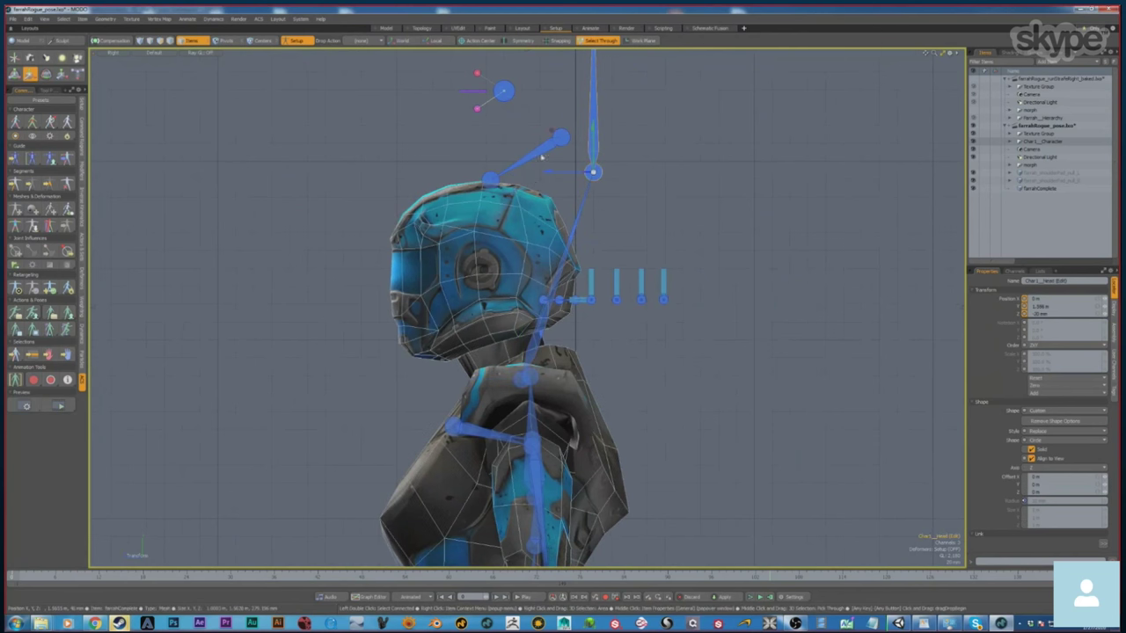
left_click_drag(594, 171, 555, 132)
left_click_drag(524, 333, 490, 326)
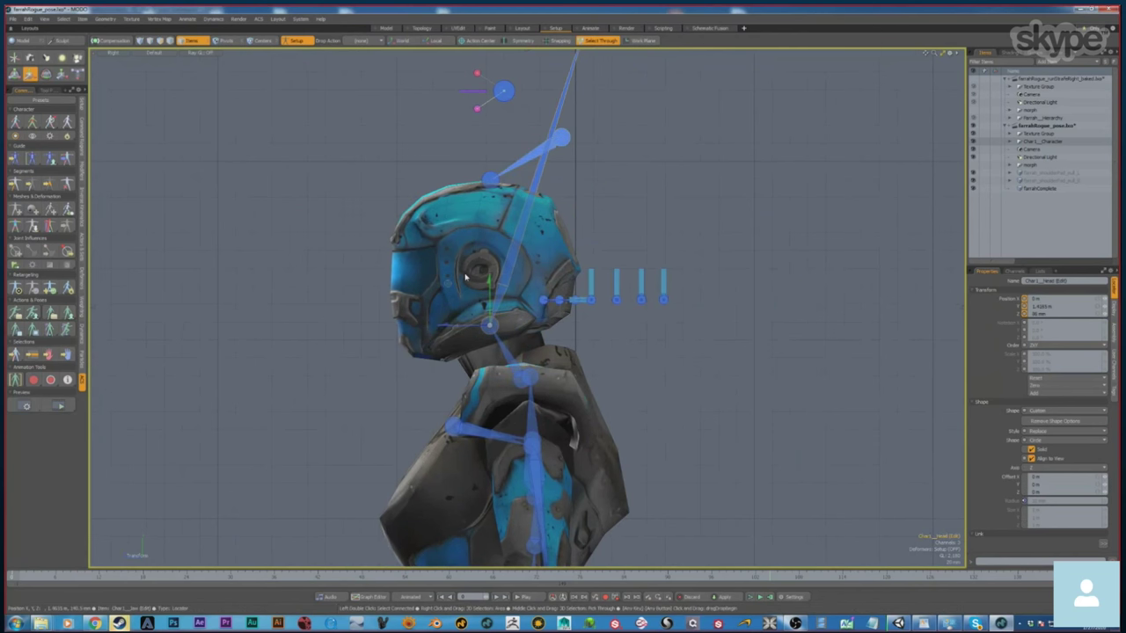
Move the head tip guide down and forward to the top of the helmet.
left_click_drag(640, 114, 633, 200, "alt+shift")
left_click(588, 63)
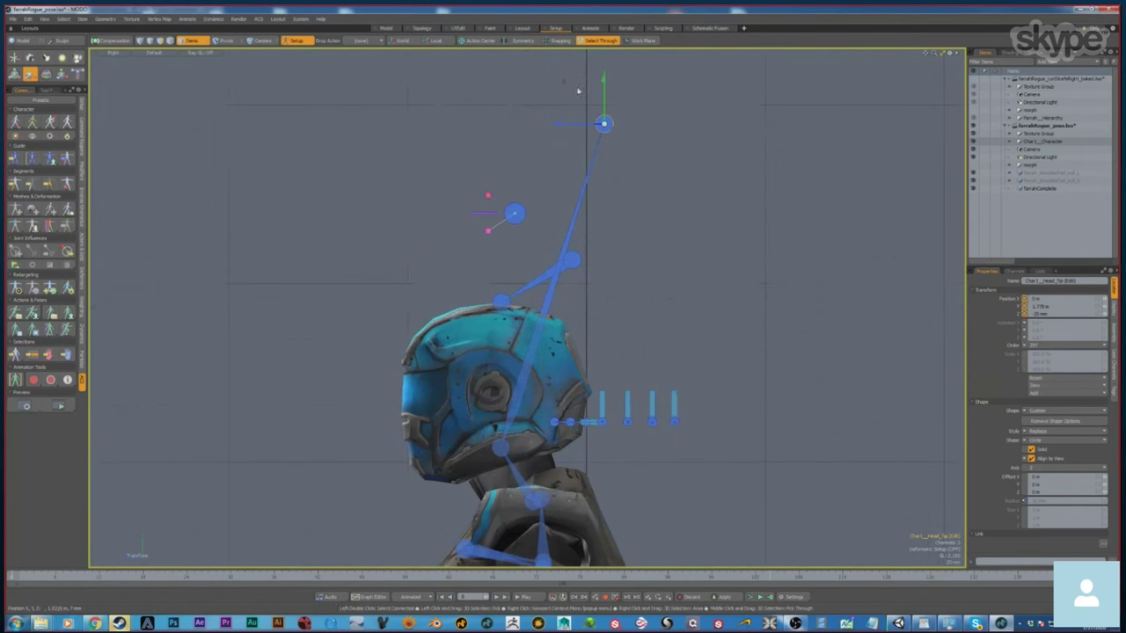
left_click_drag(558, 82, 619, 70)
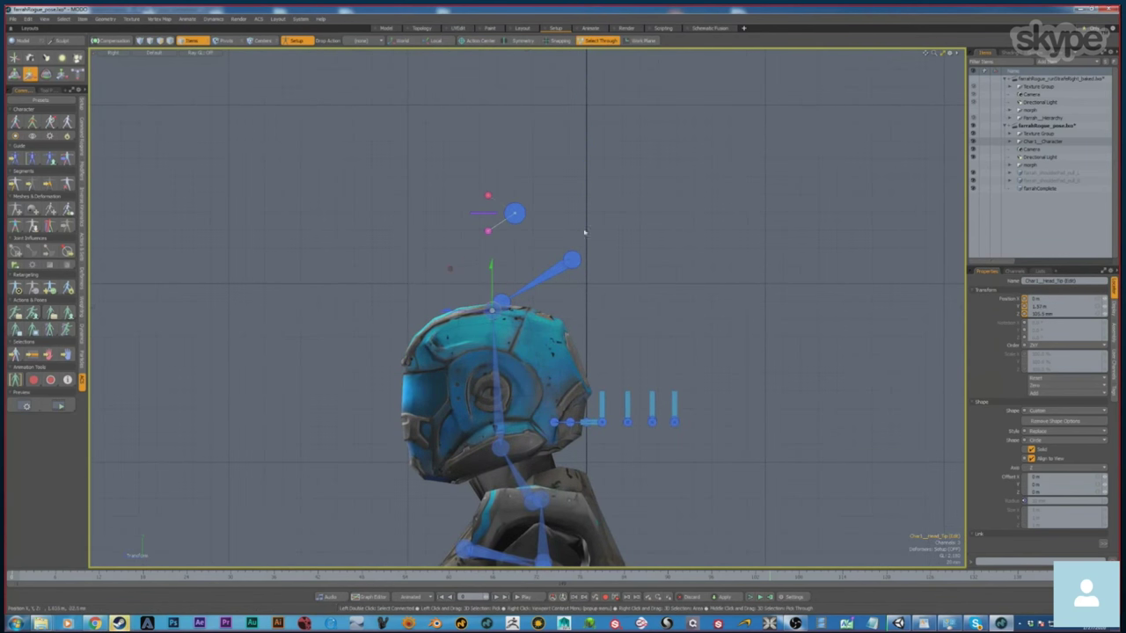
left_click_drag(584, 232, 709, 269, "alt")
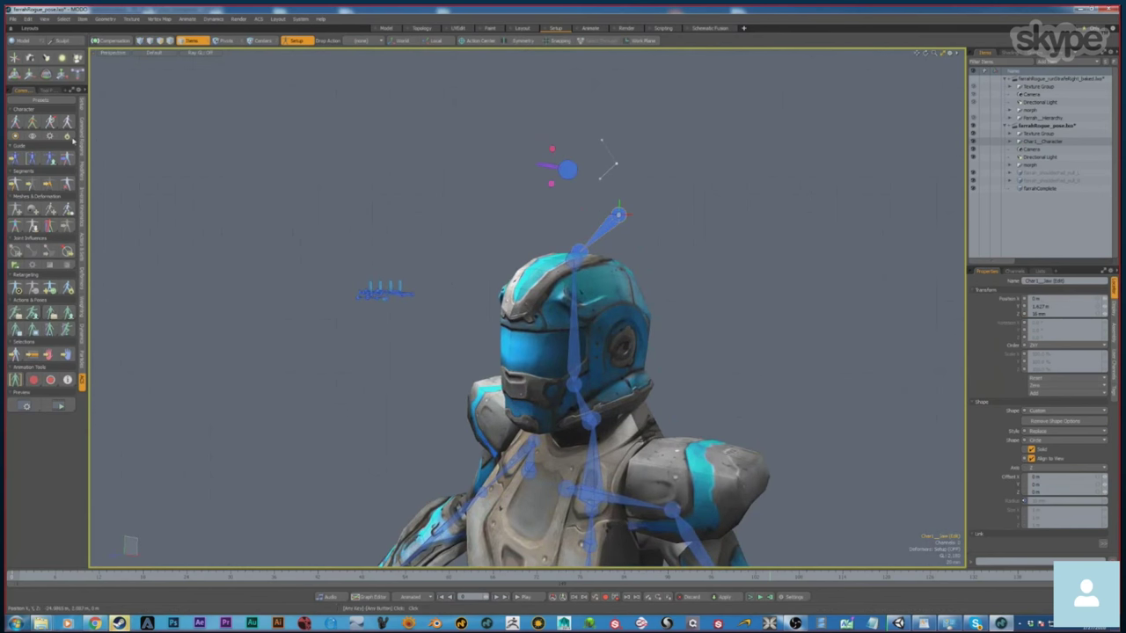
right_click(72, 141)
left_click(69, 145)
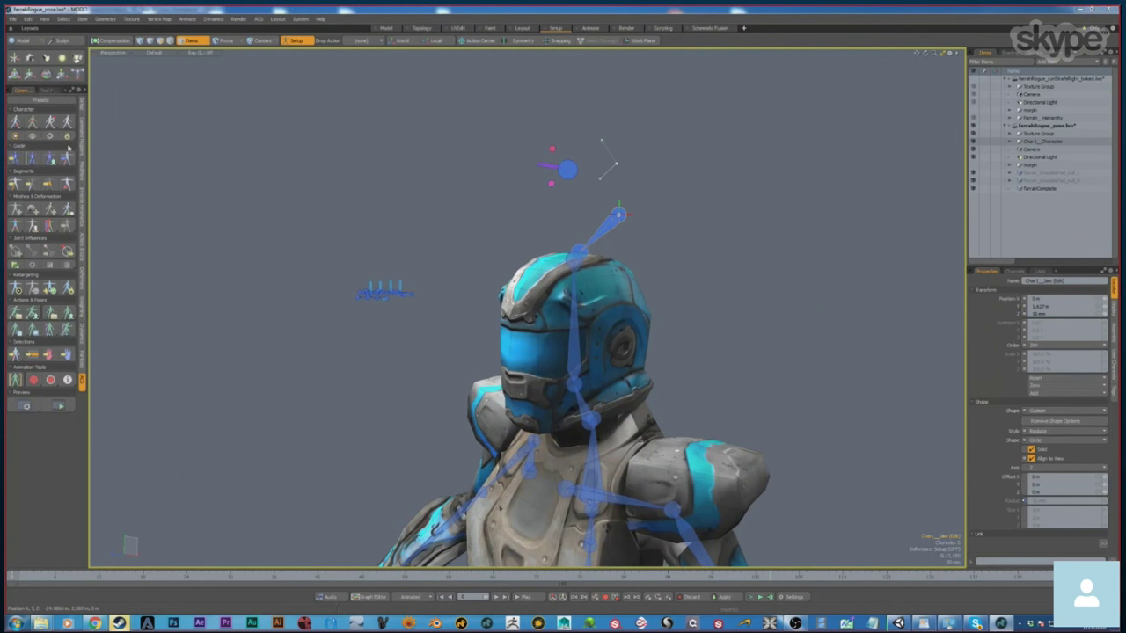
left_click(568, 128)
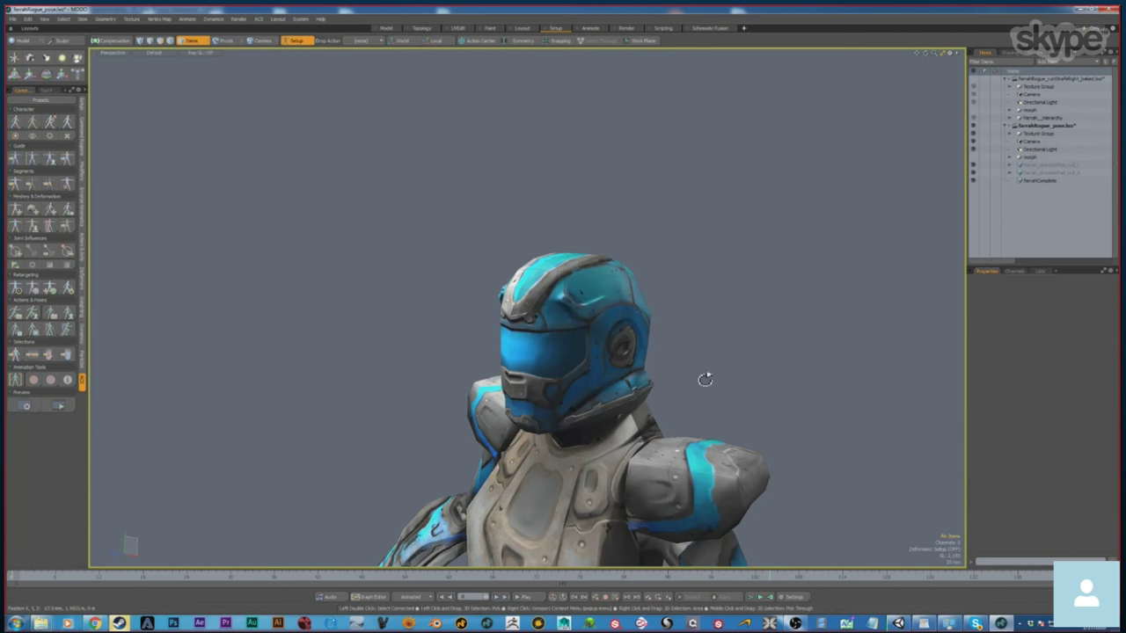
left_click_drag(706, 378, 725, 193, "alt")
scroll(736, 297, "up", 2)
scroll(677, 282, "down", 5)
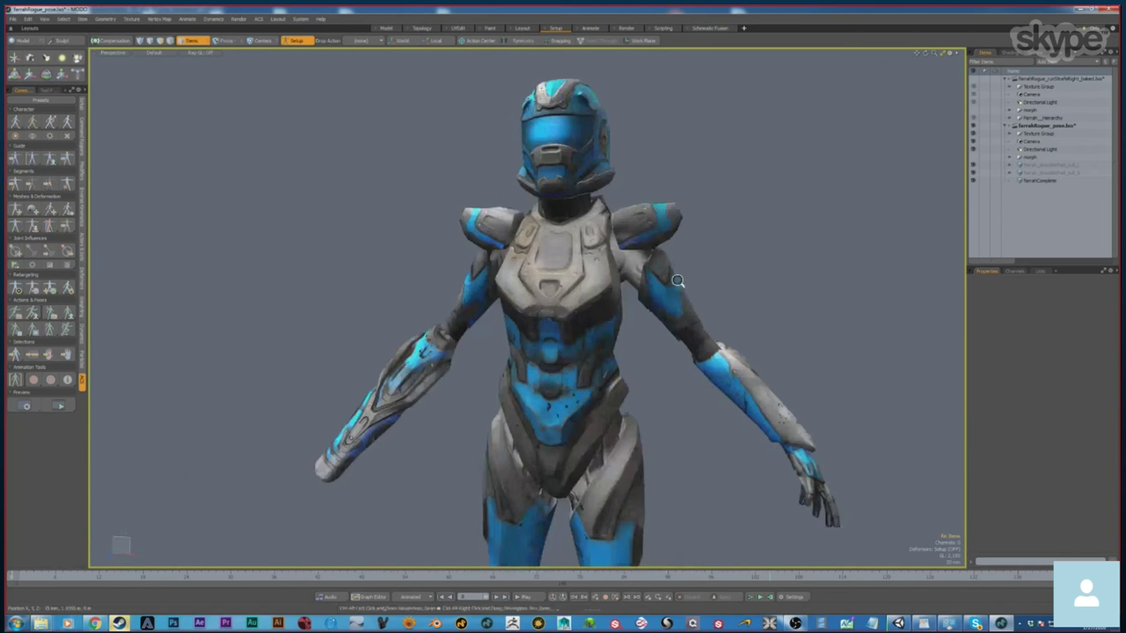
left_click_drag(677, 332, 645, 329, "alt")
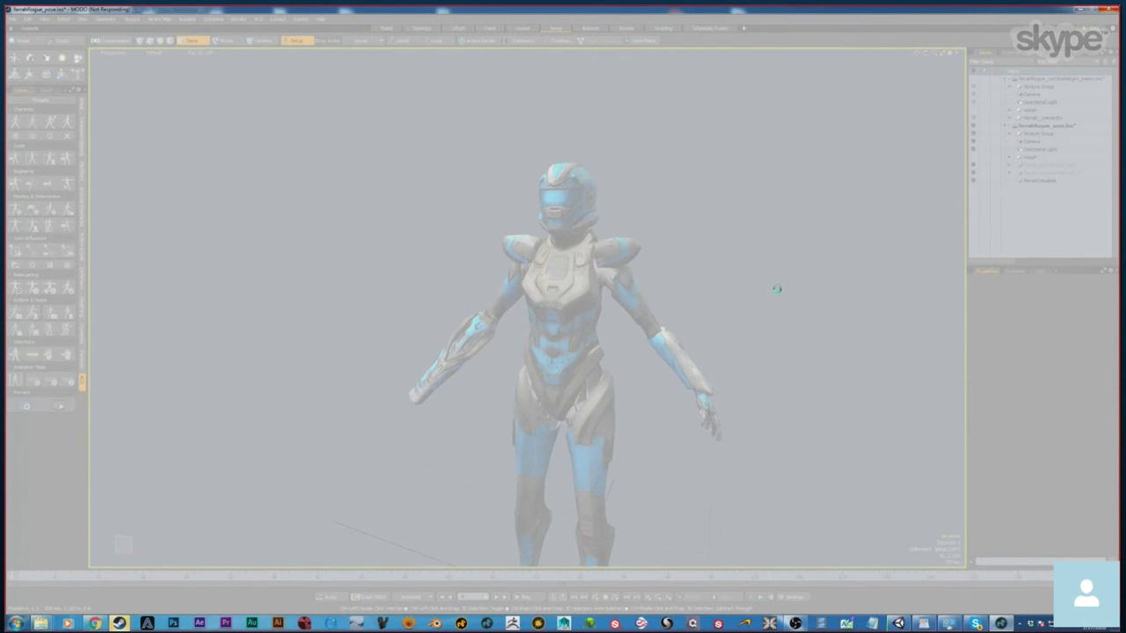
Switch to Unity and select the farrahRogueMasterMaster character in the scene.
mouse_move(898, 624)
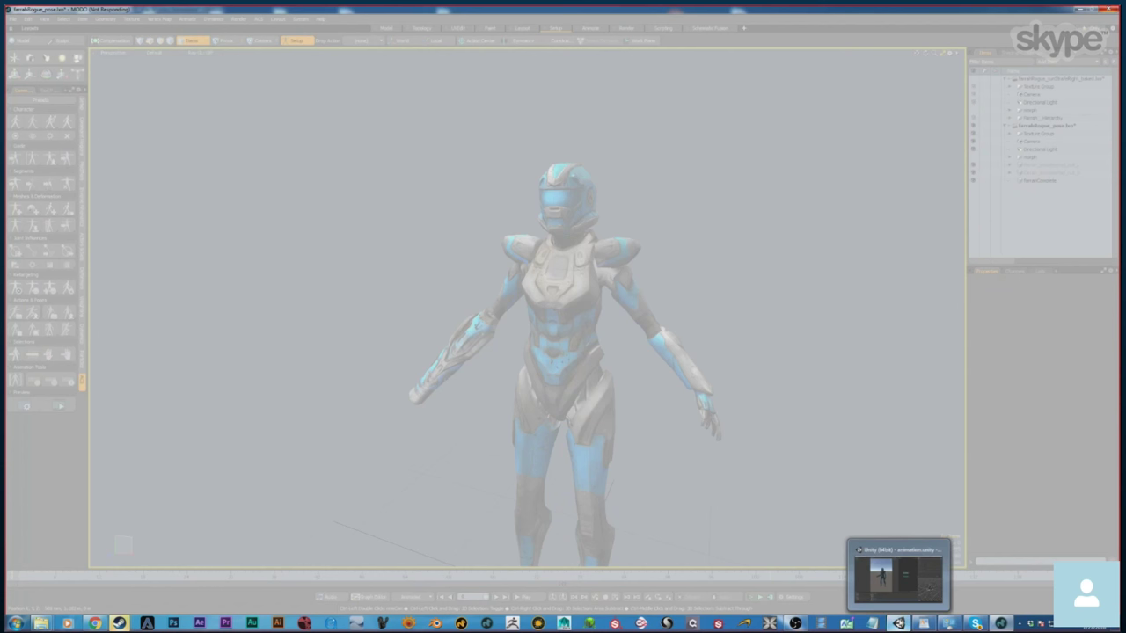
left_click(898, 623)
left_click(1000, 624)
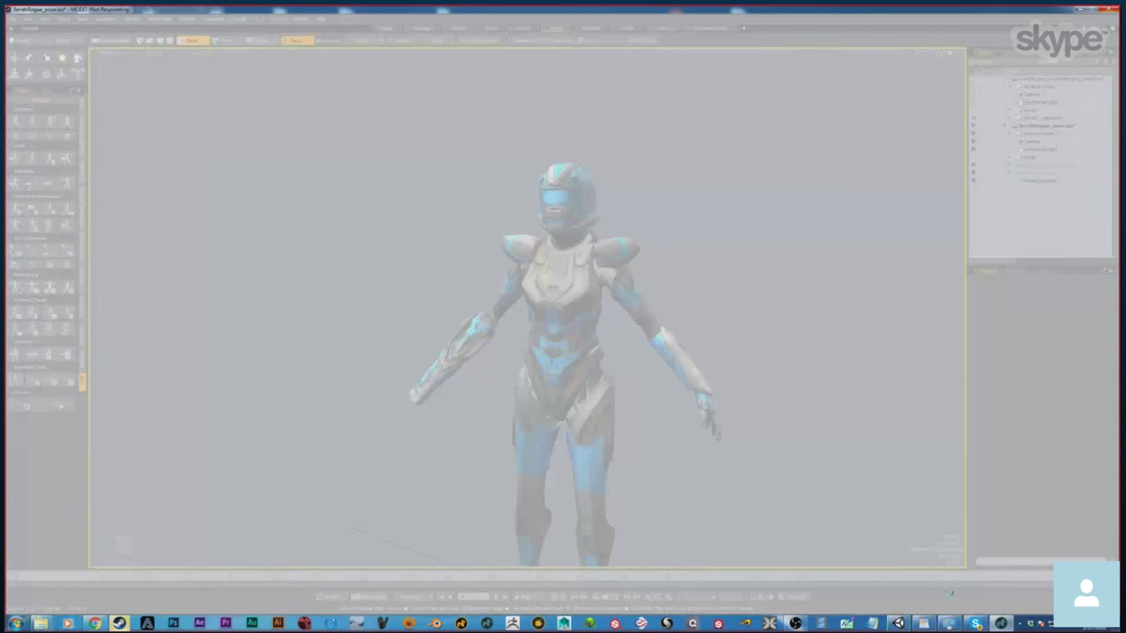
left_click(898, 622)
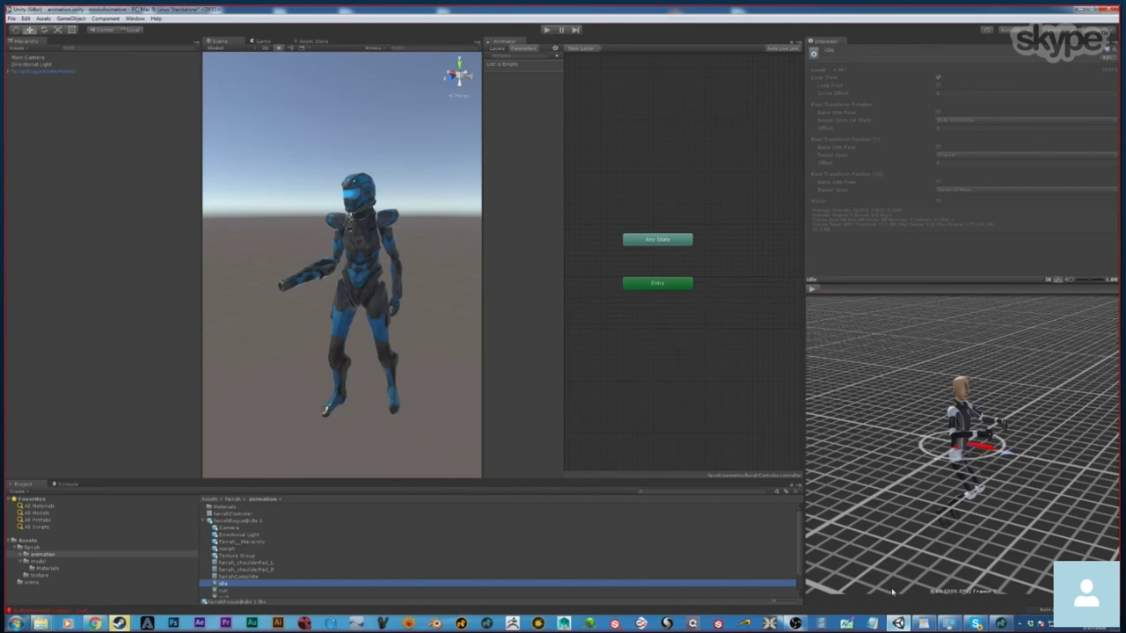
left_click(362, 276)
left_click(361, 246)
left_click(360, 246)
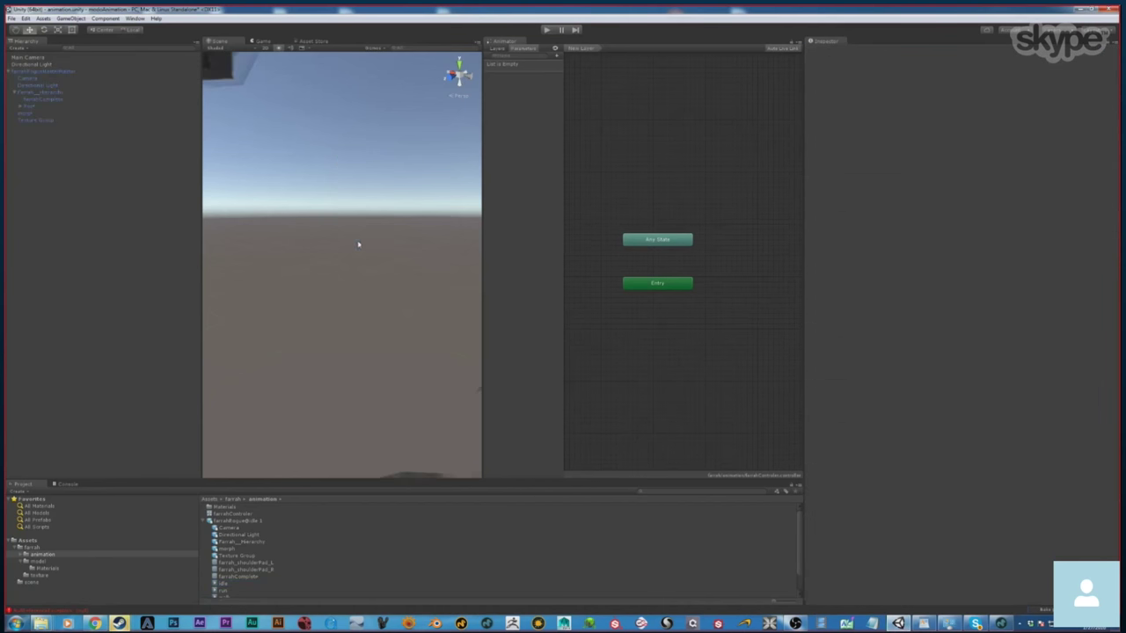
left_click(24, 71)
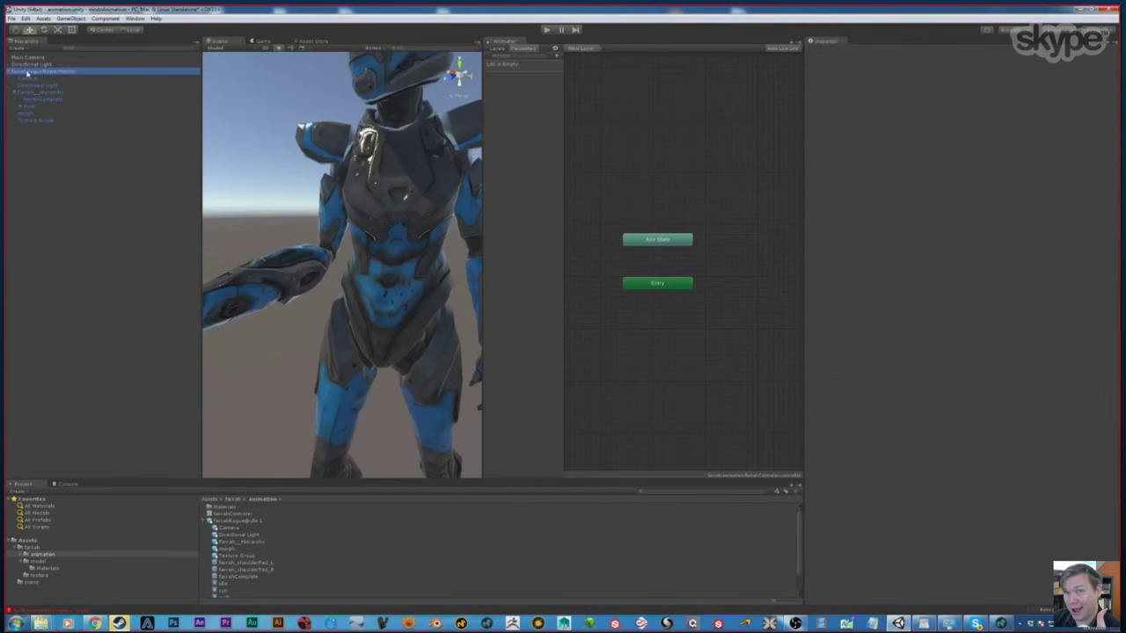
left_click(208, 521)
left_click(1000, 622)
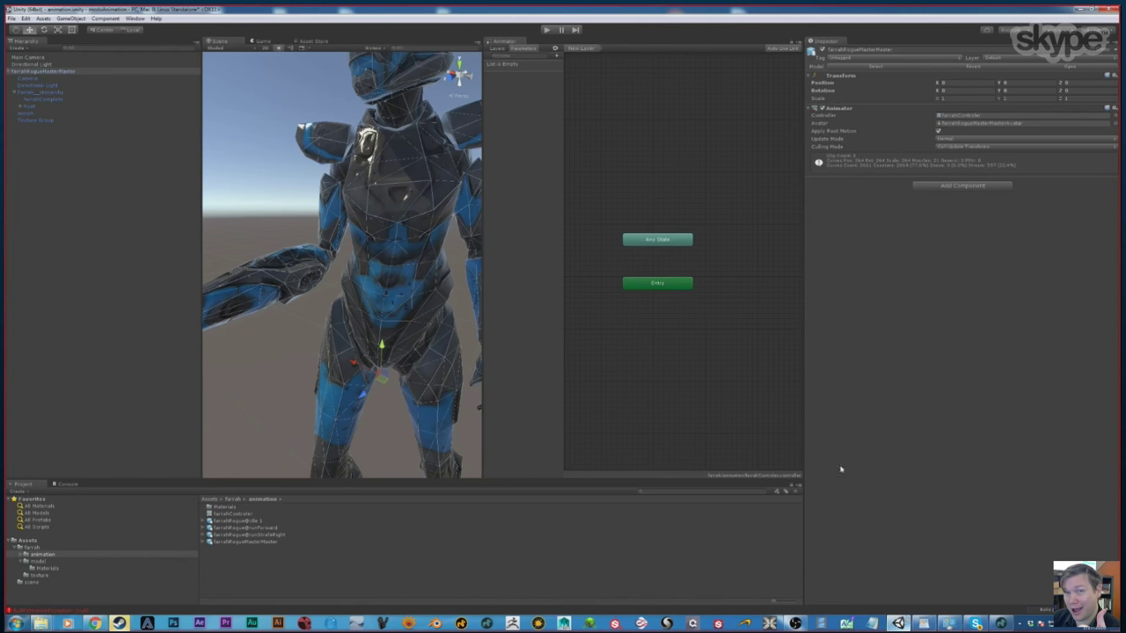
Examine the character's idle pose from the side in the scene.
left_click_drag(352, 264, 300, 245, "alt")
left_click(300, 246)
left_click_drag(295, 292, 434, 299, "alt")
left_click(455, 297)
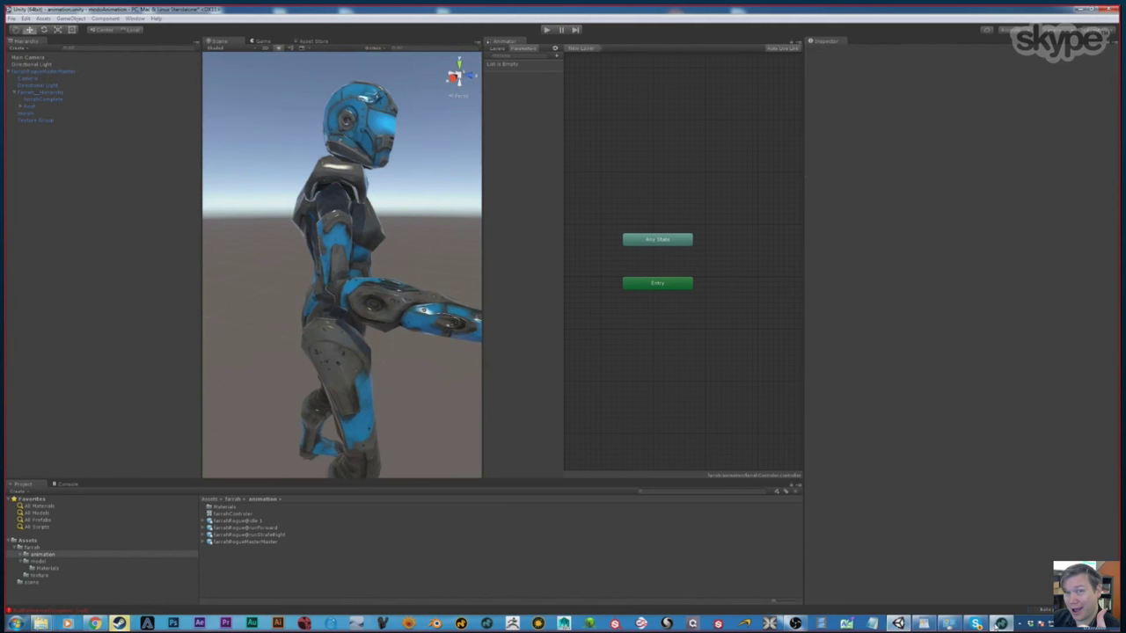
Switch back to MODO and delete the jaw segment above the helmet from the character rig.
left_click(1001, 622)
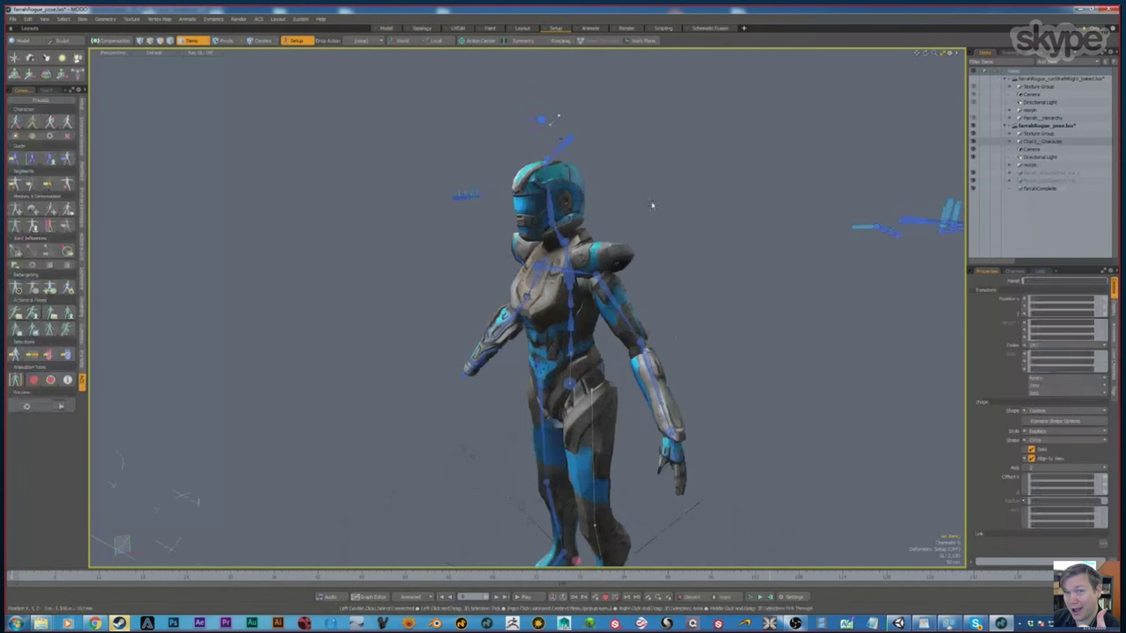
scroll(652, 205, "up", 3)
left_click(595, 169)
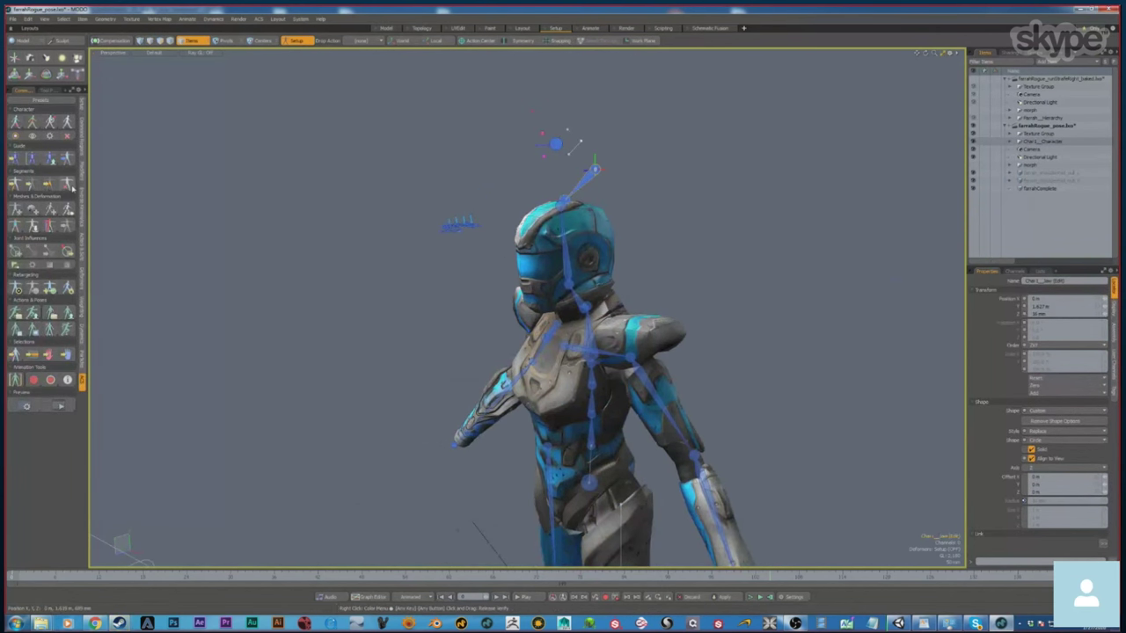
left_click(70, 185)
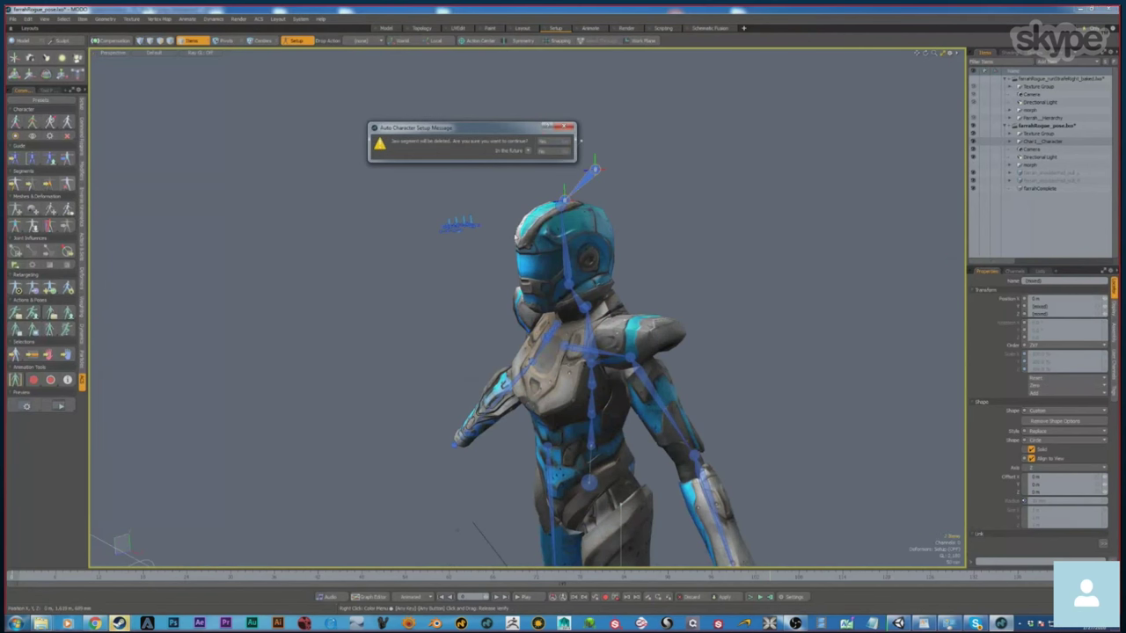
left_click(556, 143)
Delete the right and left eye segments floating above the helmet.
left_click(556, 144)
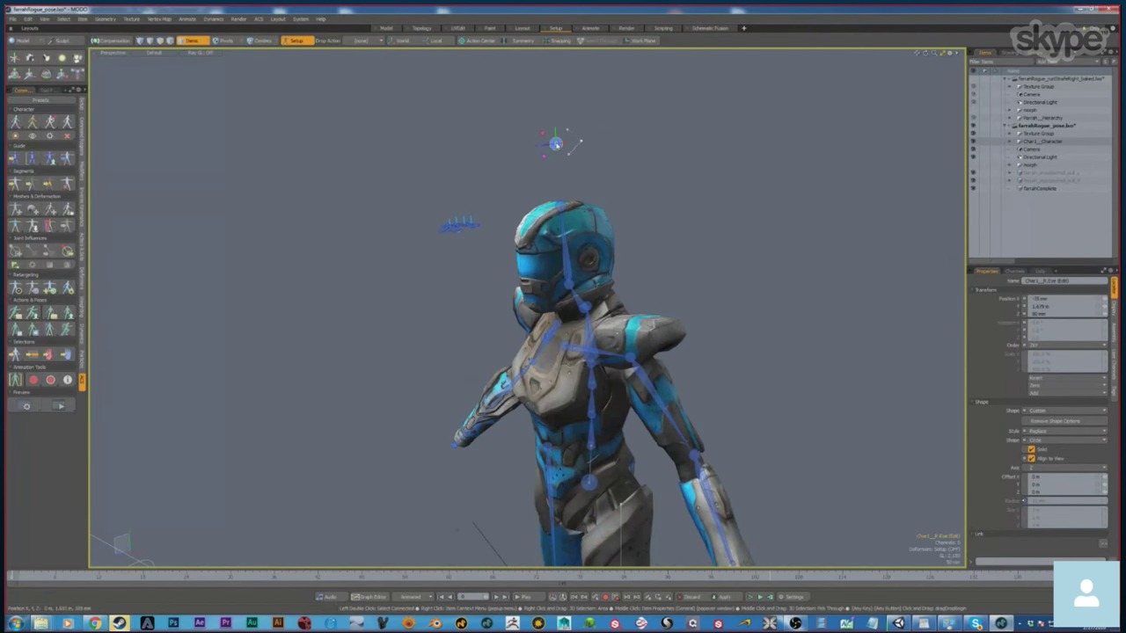
left_click(69, 187)
left_click(567, 148)
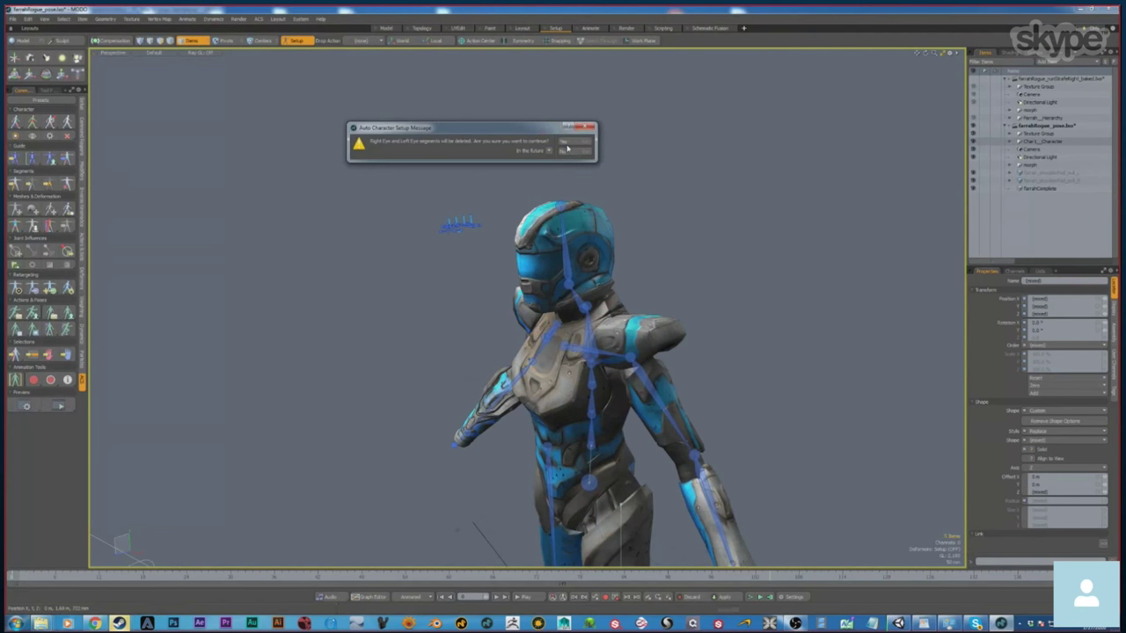
left_click(568, 147)
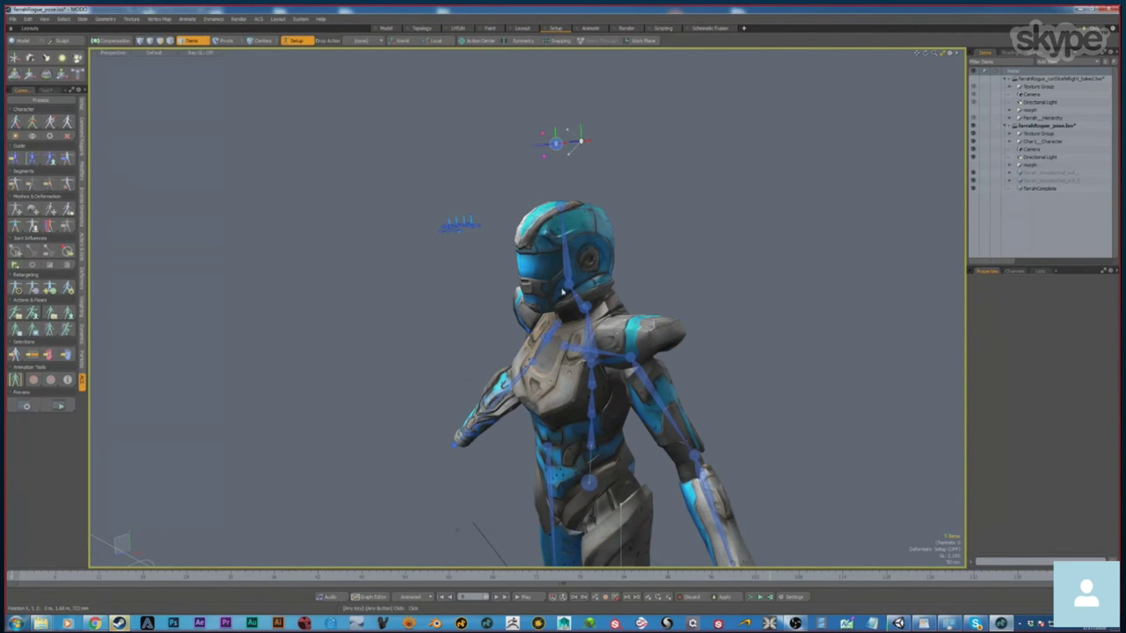
Delete the finger segments of both hands, whose guides float out on either side of the head.
left_click_drag(396, 294, 478, 298, "alt")
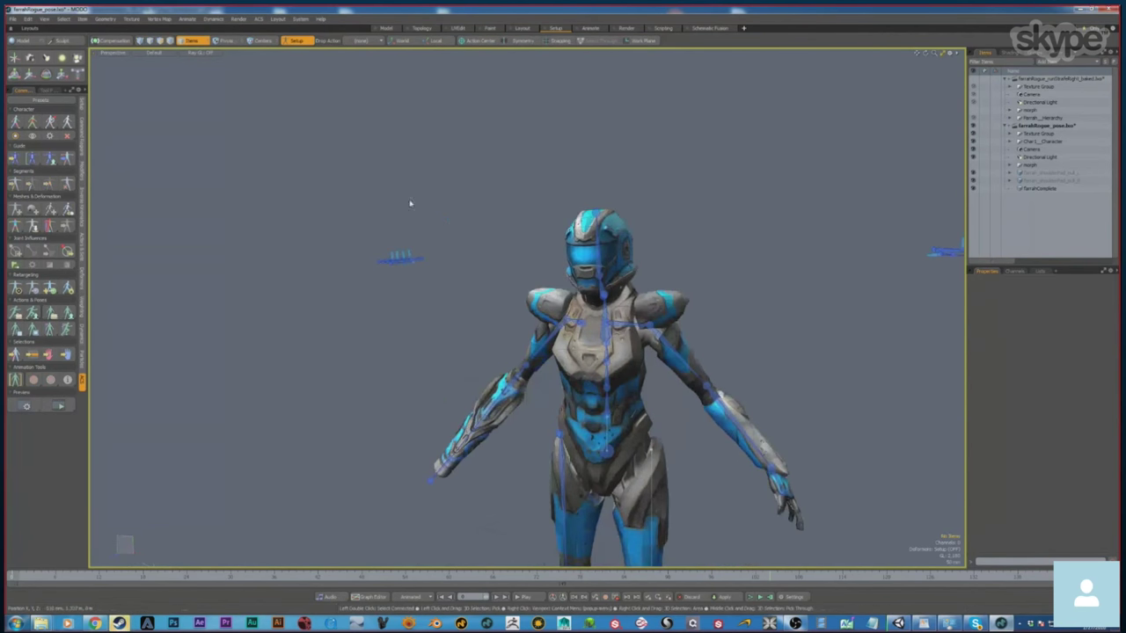
mouse_move(463, 211)
right_mouse_down()
mouse_move(329, 229)
mouse_move(459, 213)
right_mouse_up()
left_click_drag(804, 278, 642, 264, "alt+shift")
mouse_move(933, 216)
right_mouse_down()
mouse_move(724, 189)
mouse_move(932, 236)
mouse_move(924, 211)
right_mouse_up()
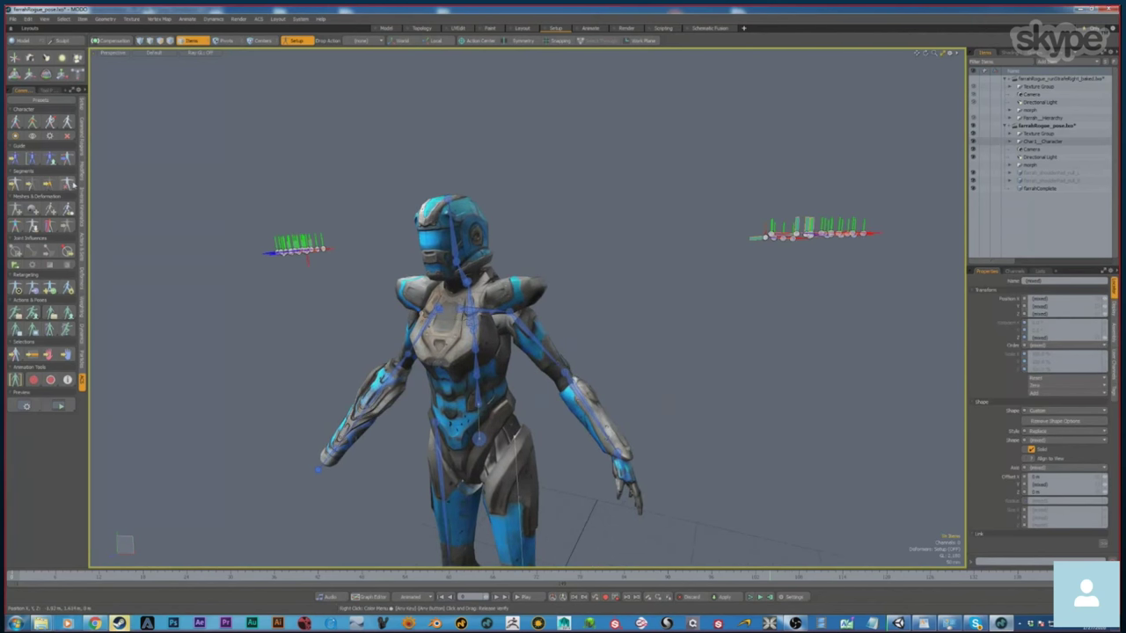
left_click(67, 184)
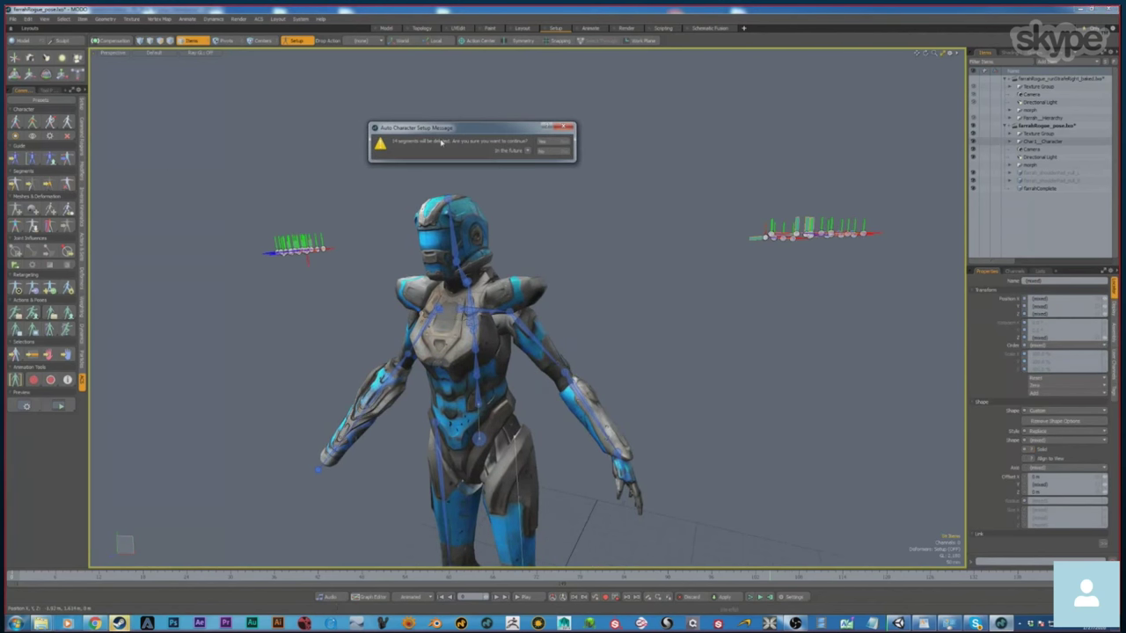
left_click(563, 143)
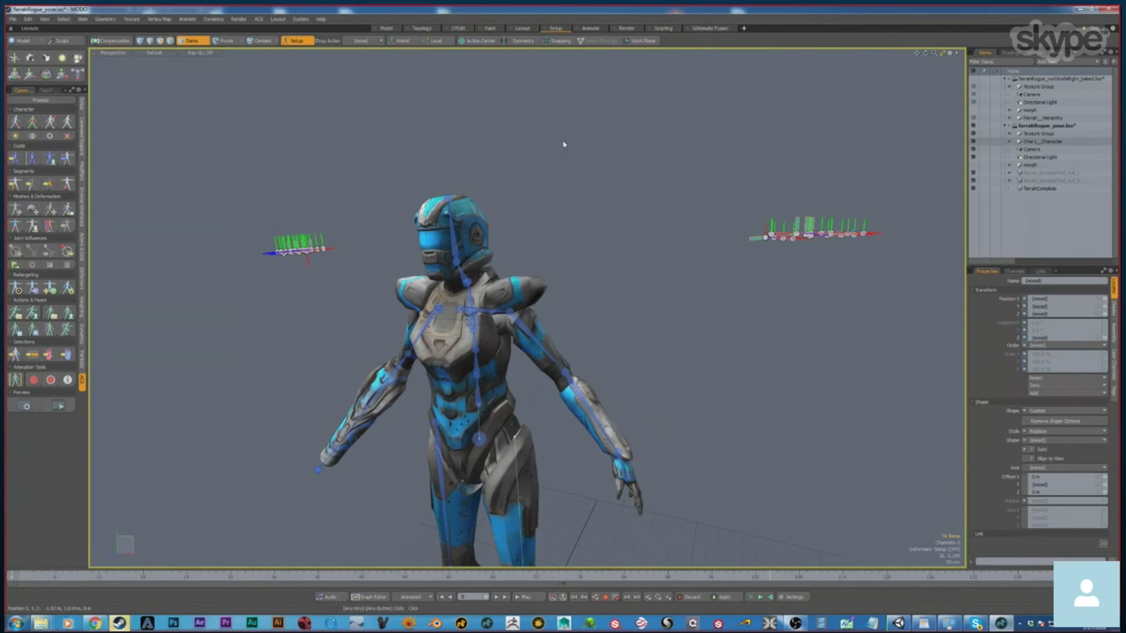
left_click(690, 292)
Move the right upper leg and knee guides sideways to line up with the middle of the character's leg.
left_click_drag(655, 387, 515, 359, "alt")
left_click(528, 331)
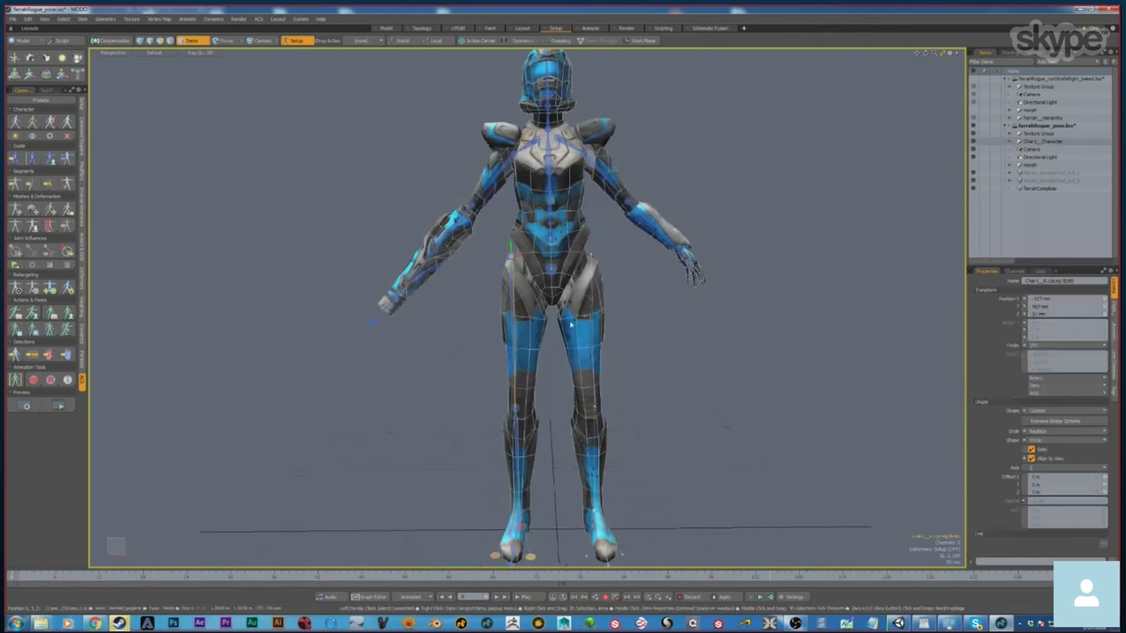
key("w")
left_click_drag(549, 255, 558, 254)
left_click_drag(564, 366, 568, 296, "alt+shift")
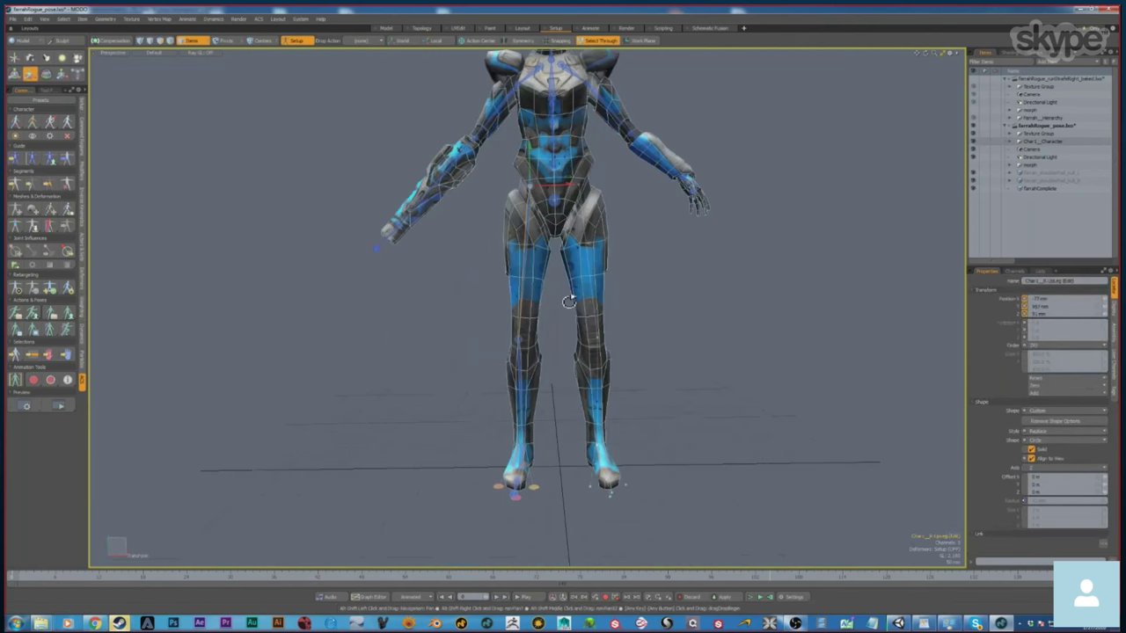
left_click(518, 339)
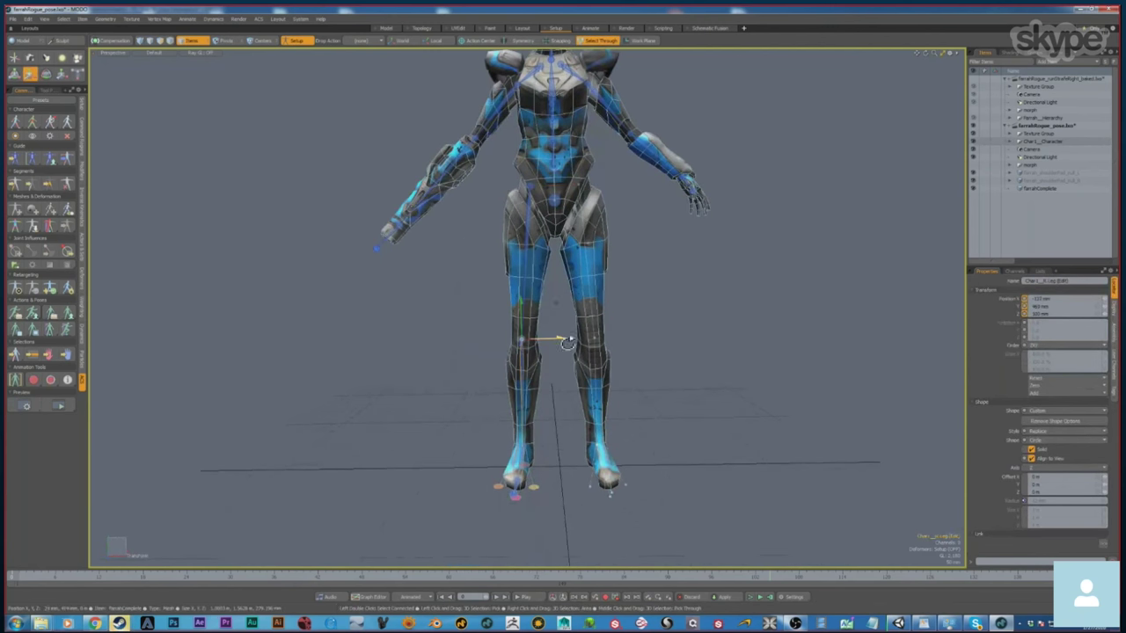
left_click_drag(568, 343, 729, 368, "alt")
left_click(696, 317)
Select the farrahRogue_pose.lxo scene and save it.
left_click_drag(661, 214, 671, 309, "alt+shift")
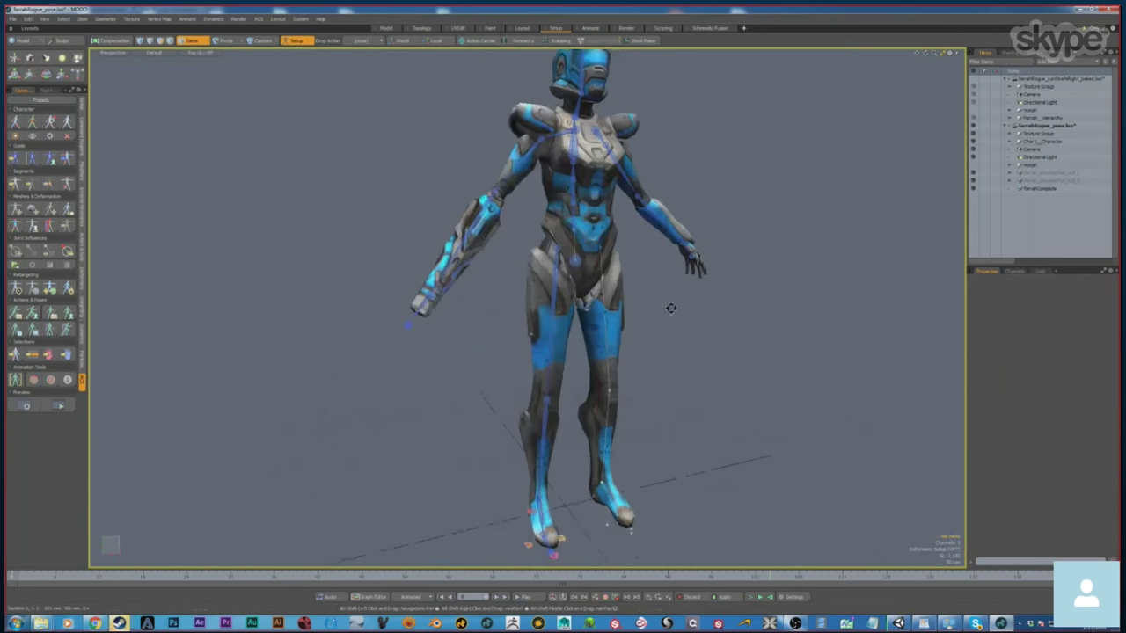
middle_click_drag(670, 308, 736, 354)
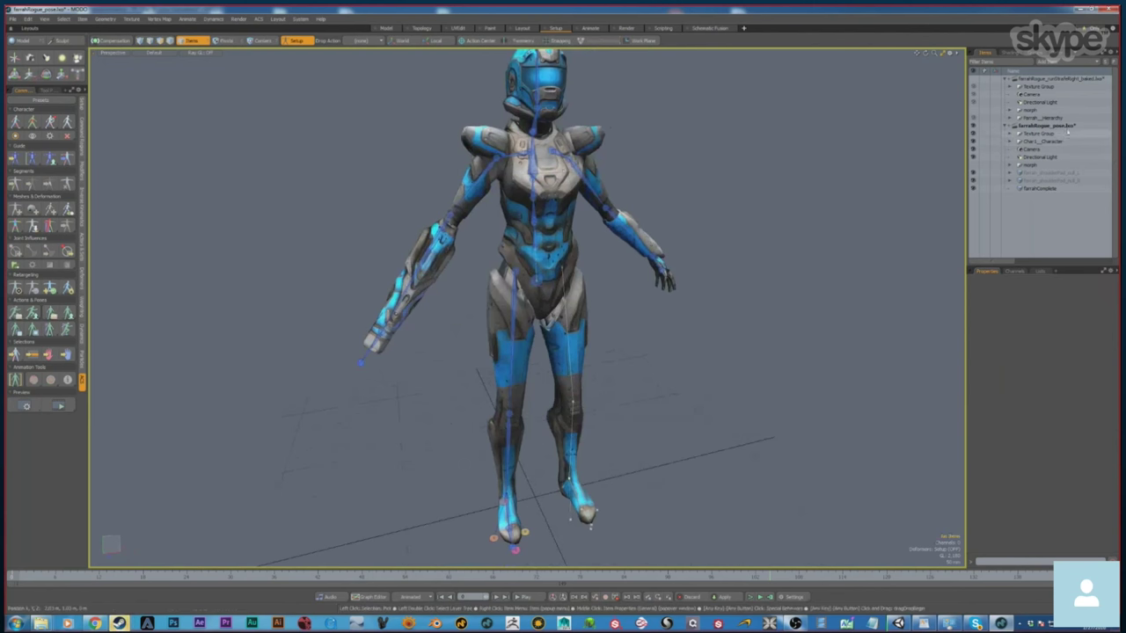
left_click(1069, 127)
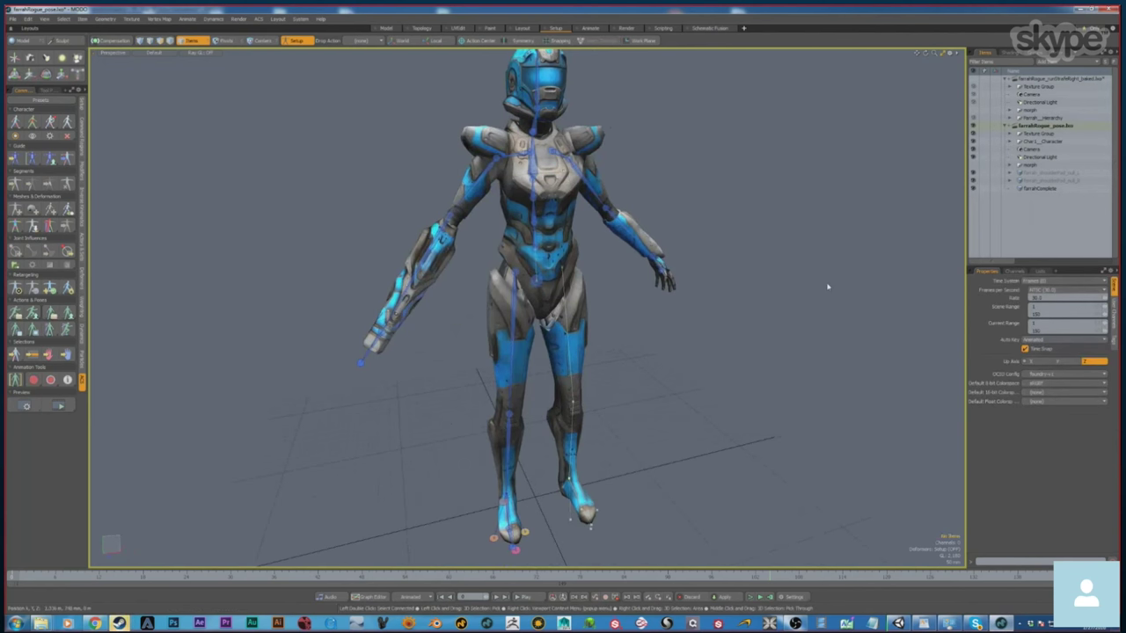
middle_click_drag(777, 326, 648, 329)
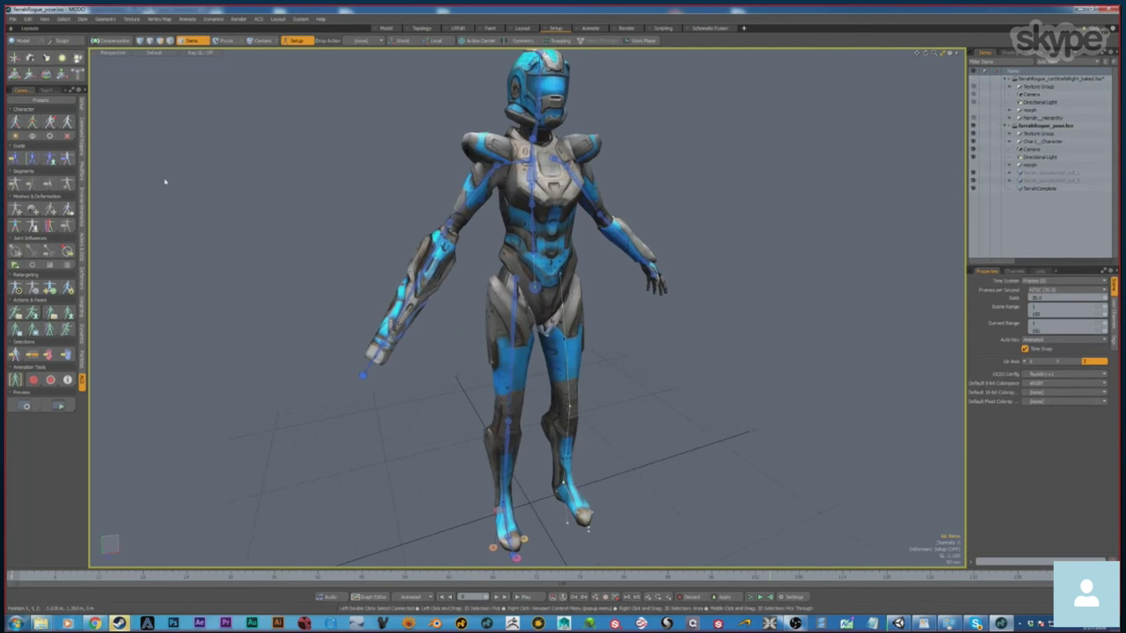
Switch the character from its guide to the animation controllers and examine their placement around the body.
left_click(18, 124)
left_click_drag(817, 263, 606, 367, "alt")
scroll(581, 344, "down", 4)
left_click_drag(721, 426, 768, 441, "alt")
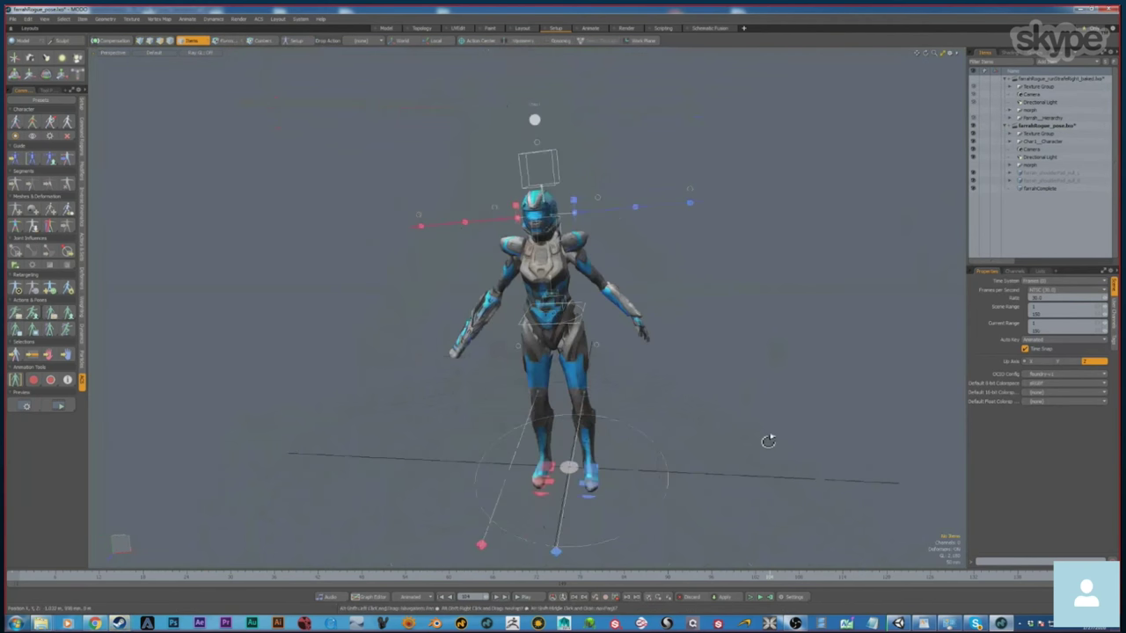
middle_click_drag(768, 442, 747, 387)
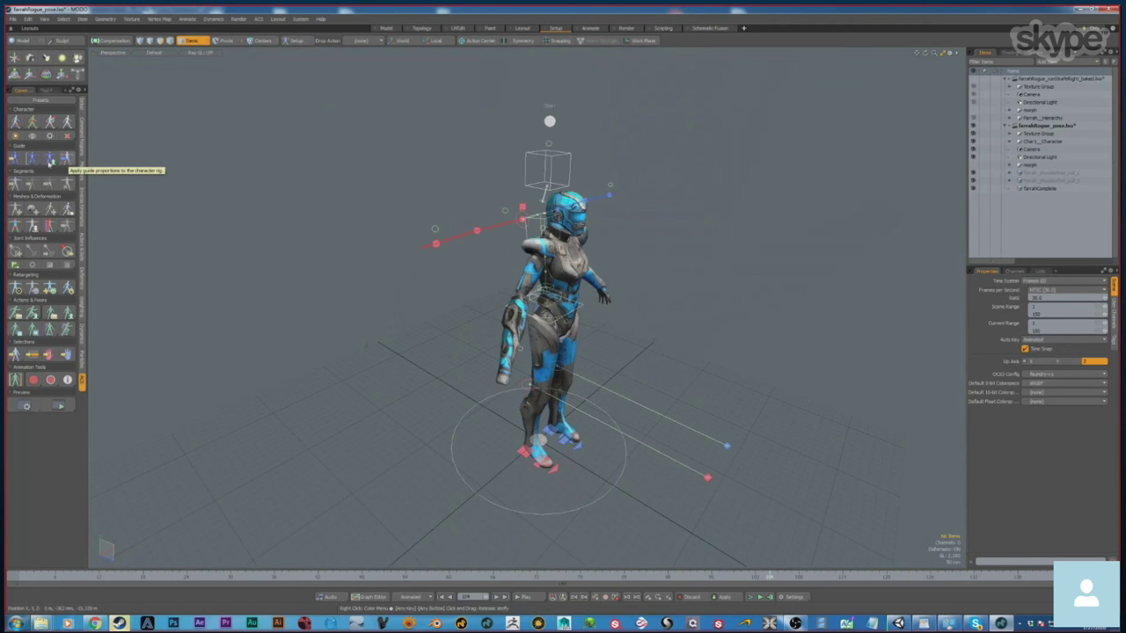
Try to apply the guide proportions to the character rig, checking the animation controllers between attempts.
left_click(50, 160)
middle_click_drag(314, 423, 48, 310)
left_click(15, 120)
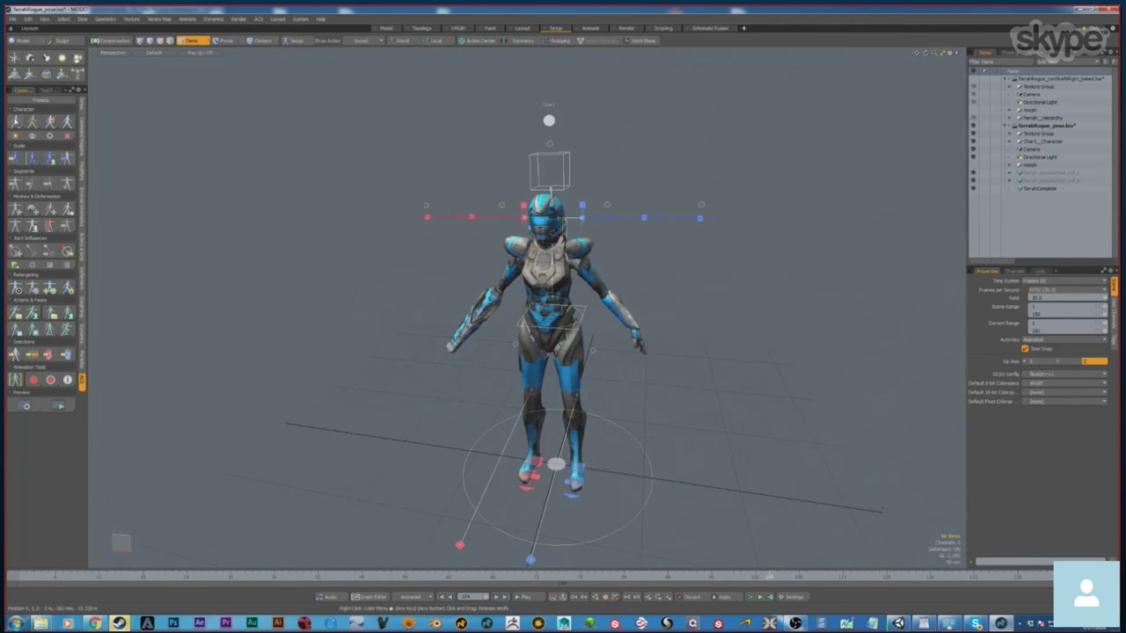
left_click(50, 160)
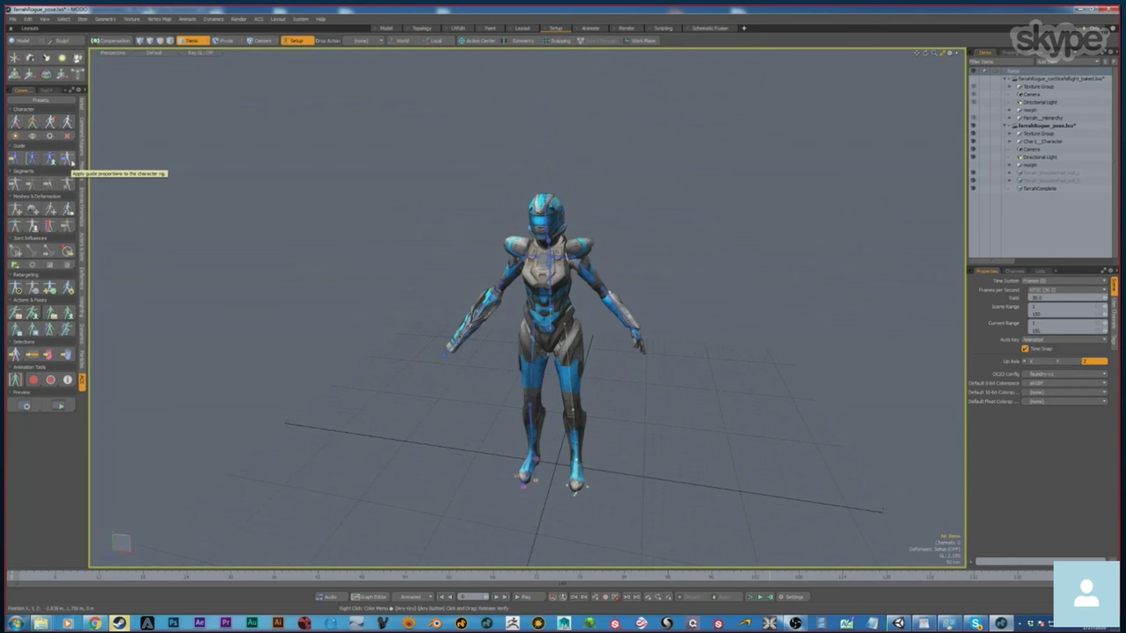
Apply the guide proportions to the character rig and examine the resulting animation controllers around the body.
scroll(730, 284, "up", 5)
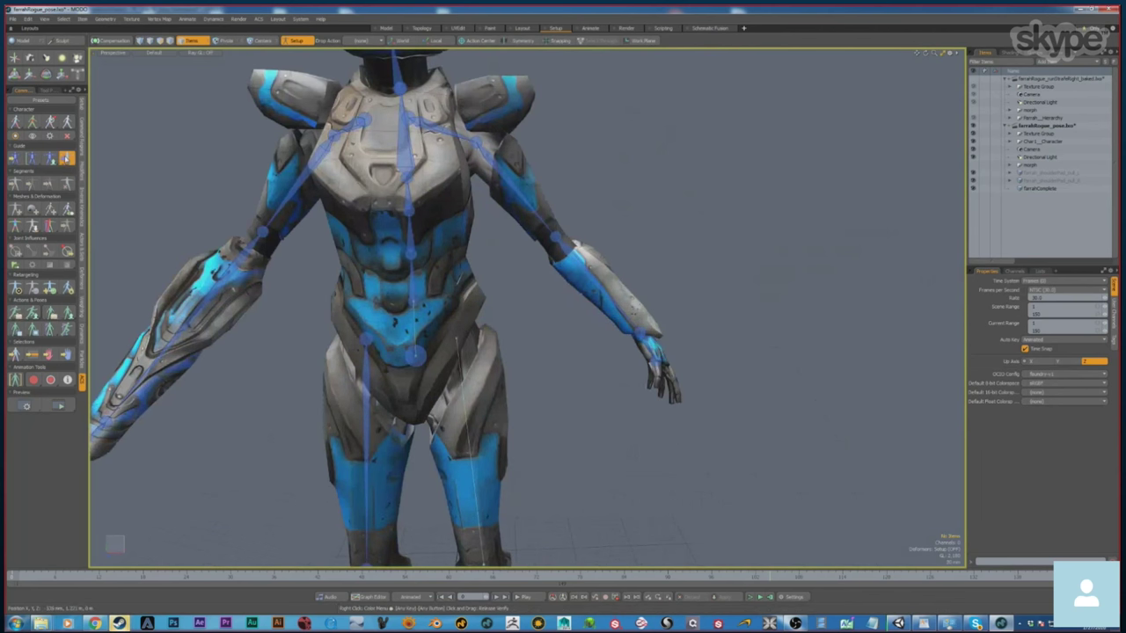
left_click(67, 159)
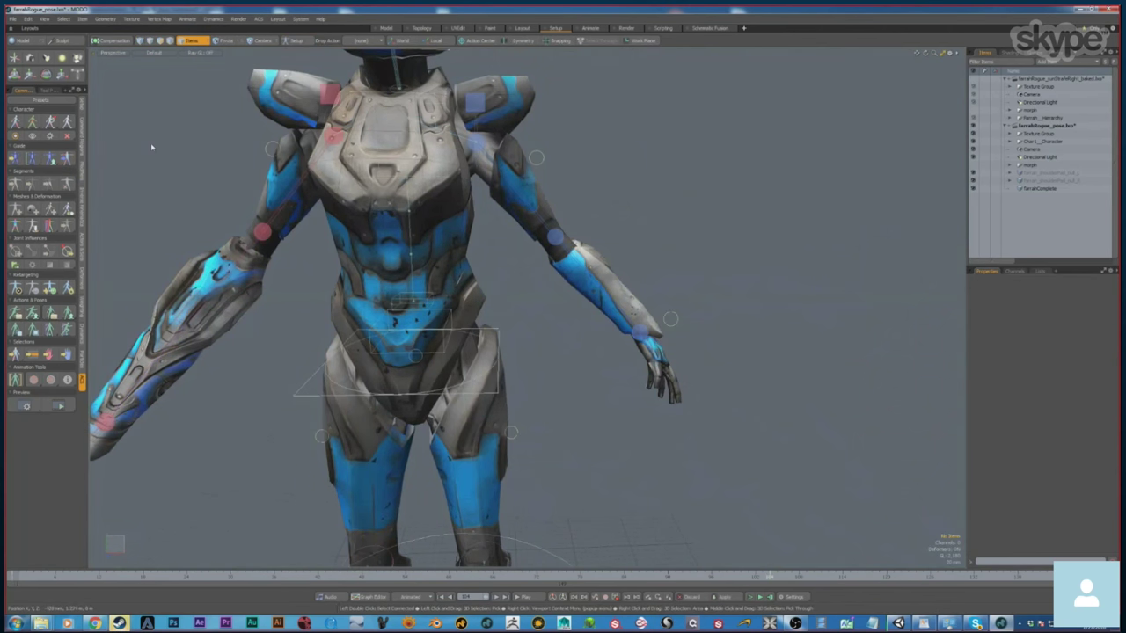
left_click_drag(400, 372, 553, 349, "alt")
scroll(545, 319, "down", 5)
left_click_drag(528, 387, 513, 478, "alt")
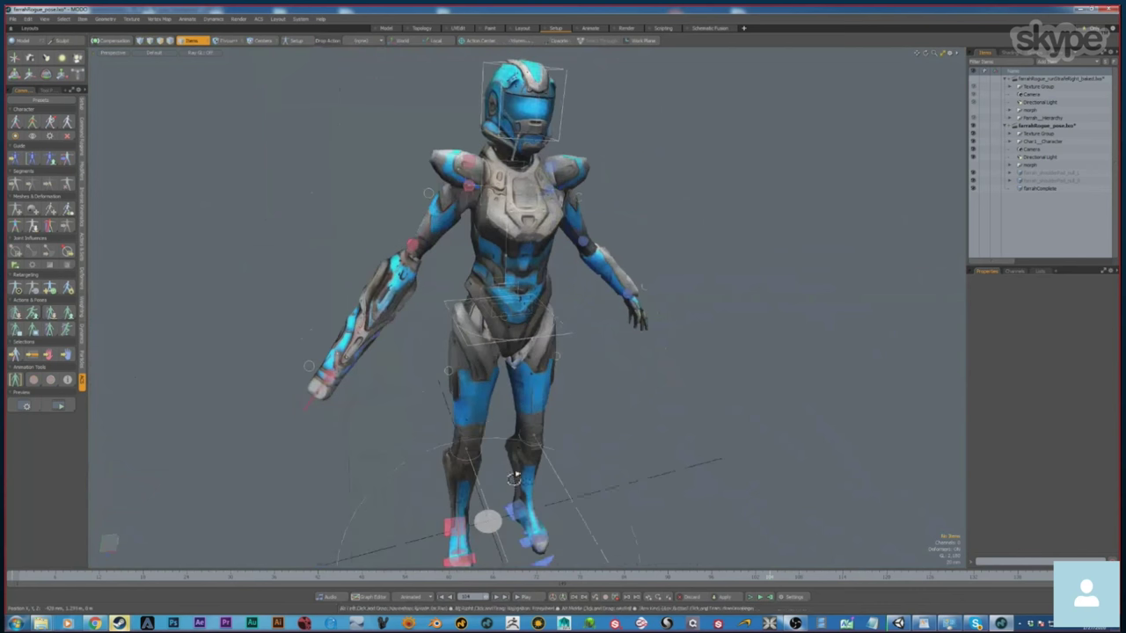
middle_click_drag(514, 477, 536, 458)
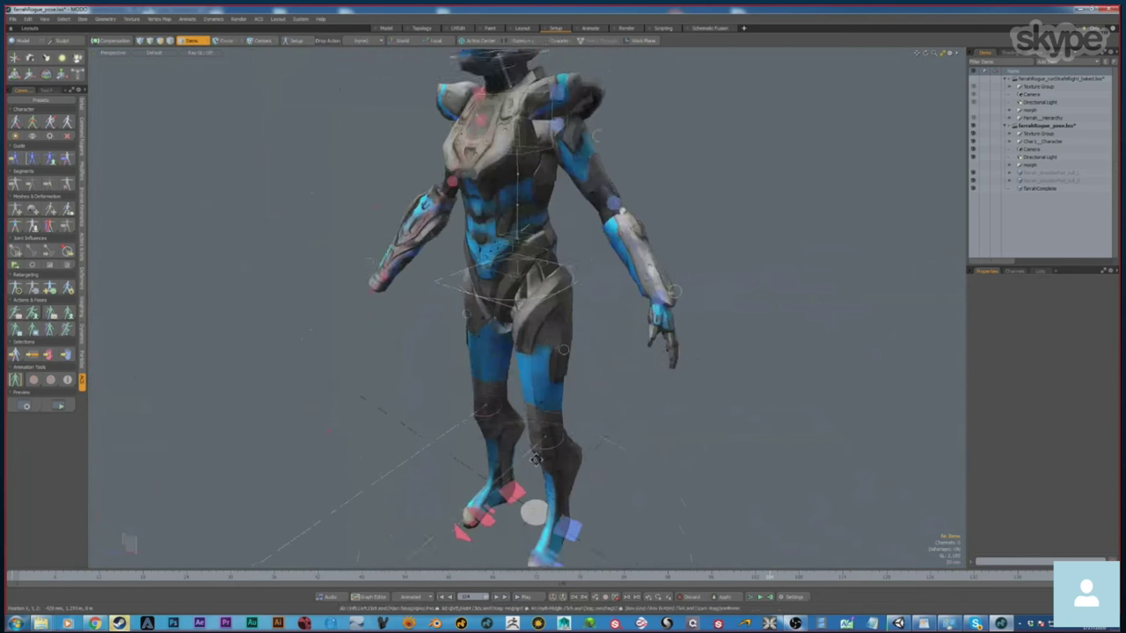
left_click_drag(536, 460, 699, 396, "alt")
Move the left elbow guide outward, well away from the arm, and apply the guide proportions to the rig.
key("ctrl+e")
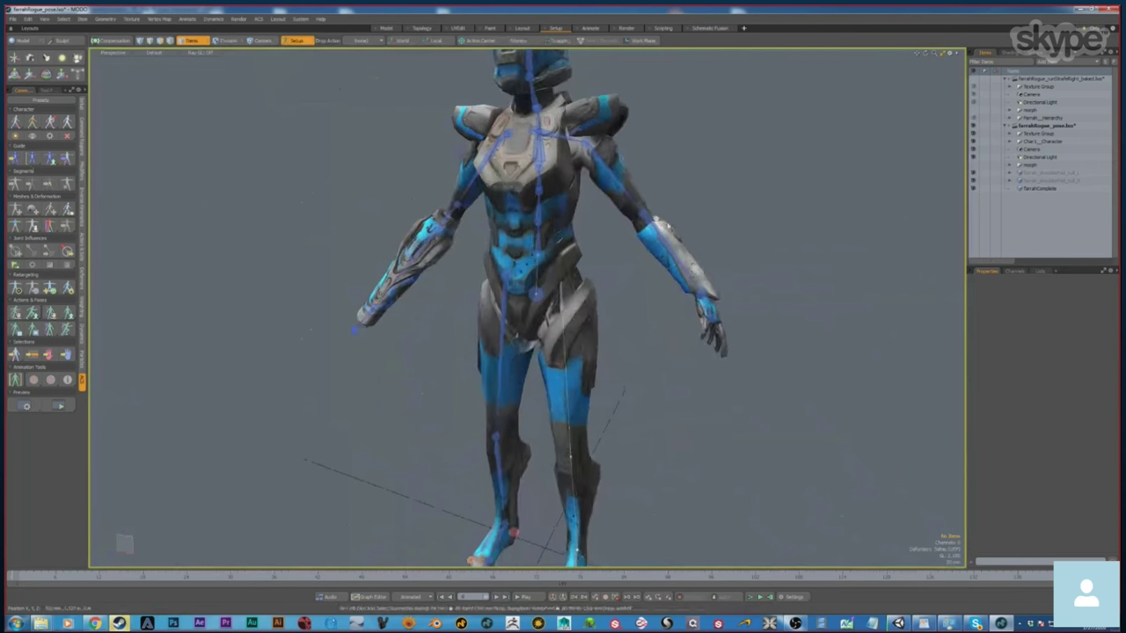
left_click(653, 217)
left_click_drag(669, 218, 733, 142, "alt")
key("w")
left_click(771, 223)
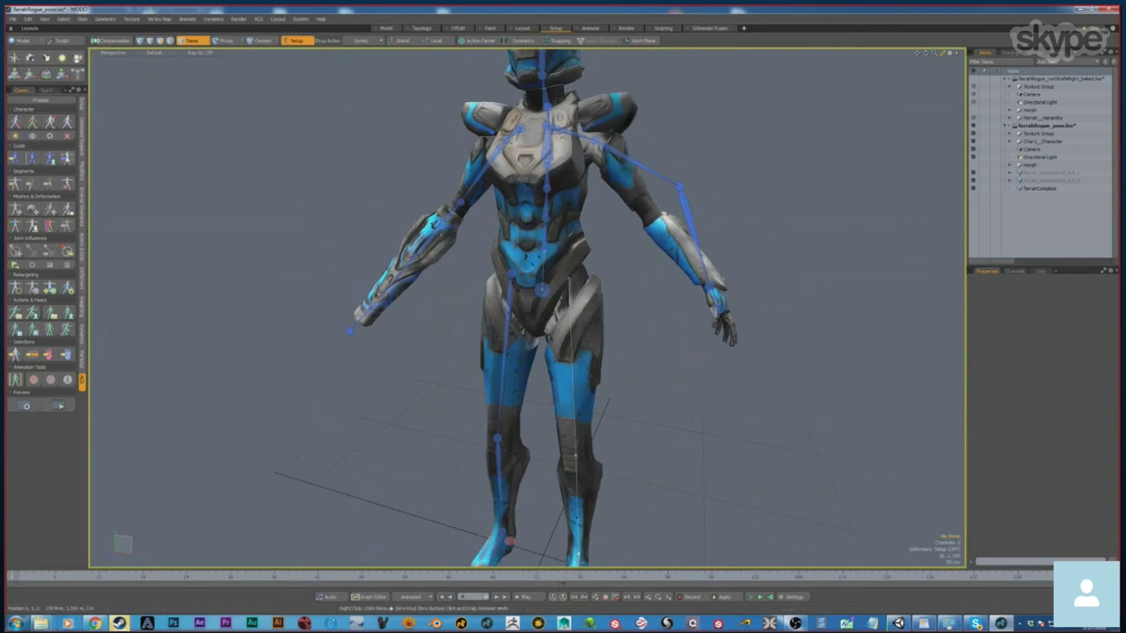
key("space")
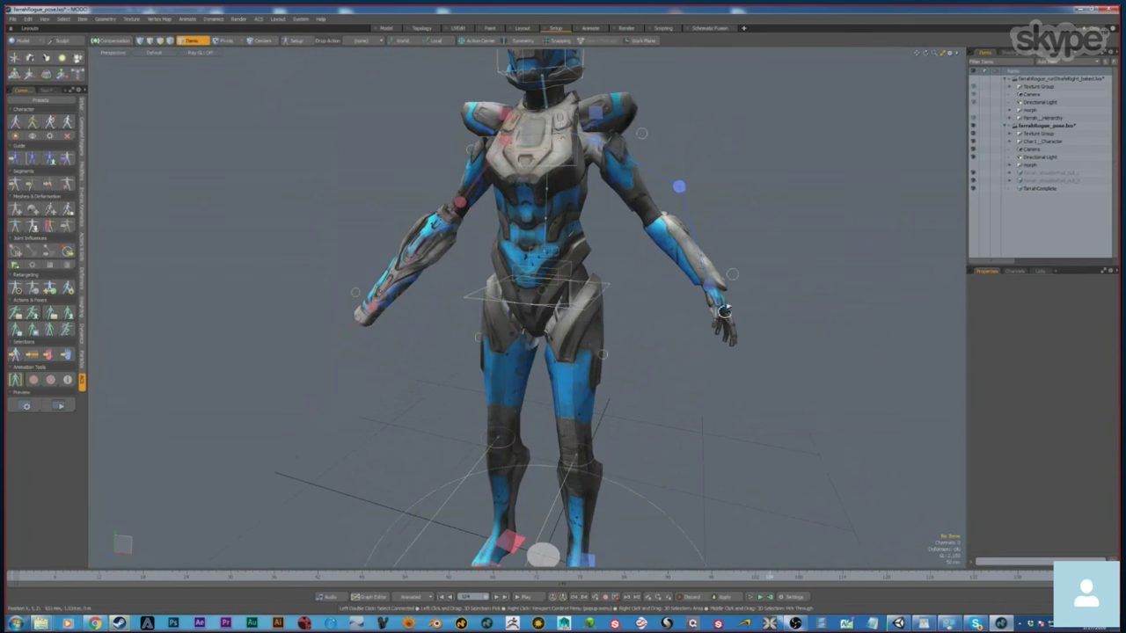
Select the full-body FarrahComplete mesh and attach it to the ACS character.
left_click_drag(723, 310, 735, 276, "alt")
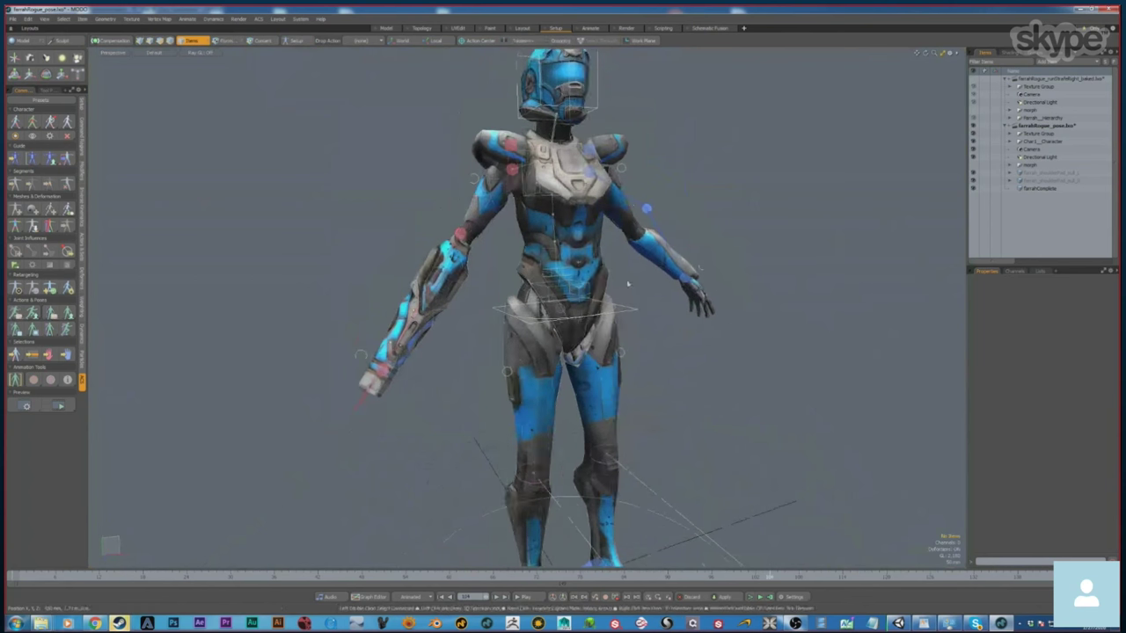
left_click_drag(628, 283, 504, 342, "alt")
left_click(583, 350)
left_click_drag(583, 350, 582, 306, "alt")
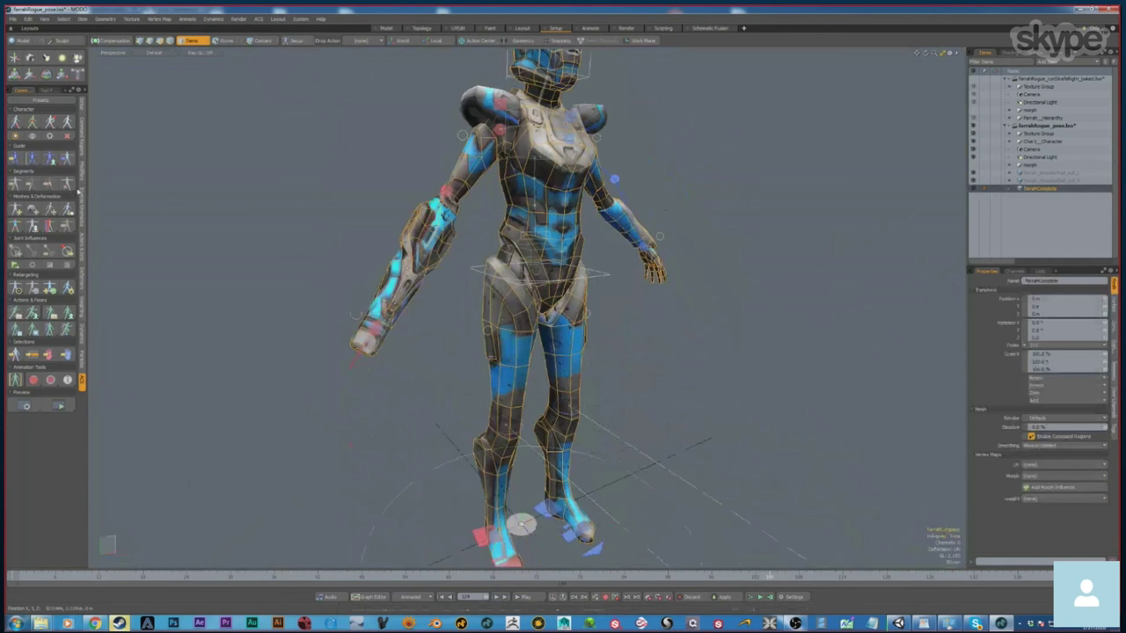
left_click(16, 209)
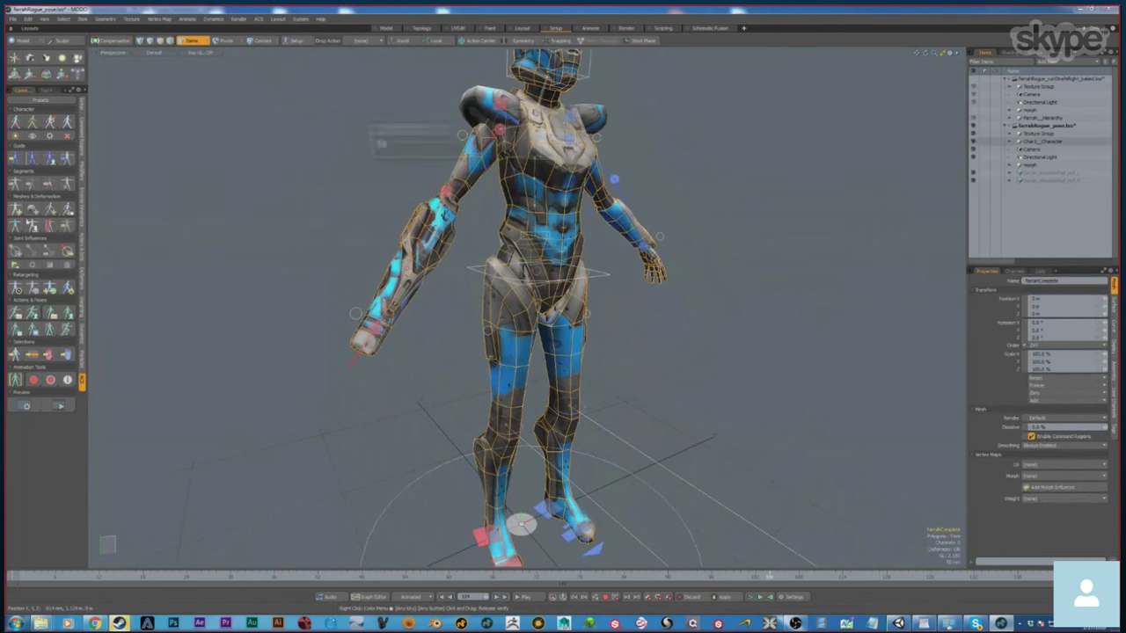
left_click(554, 144)
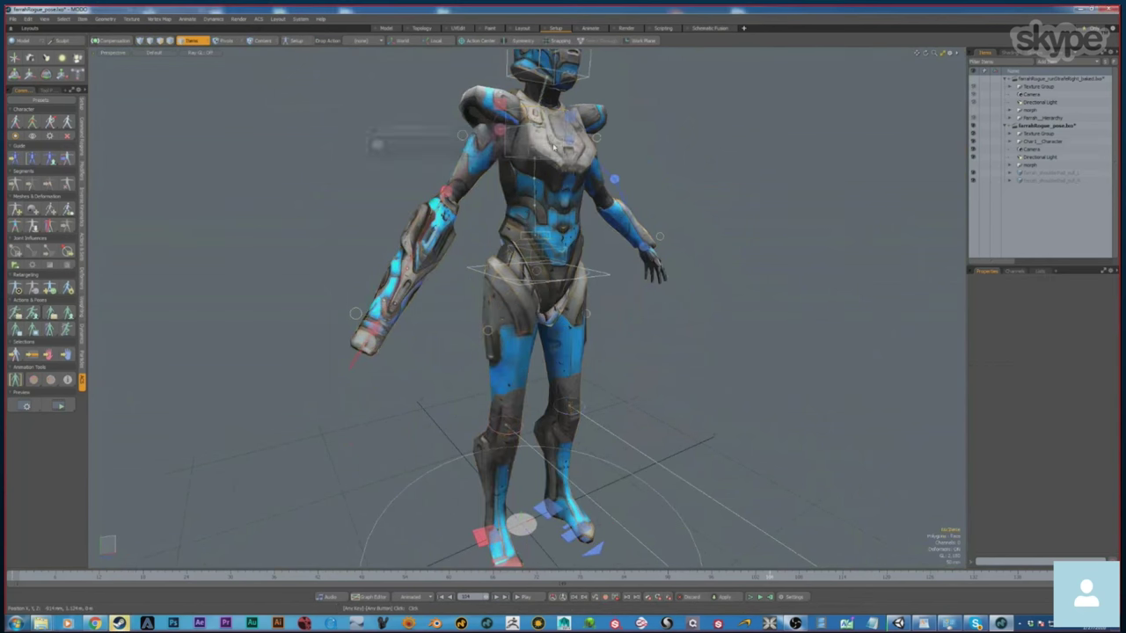
Bind the character's meshes to the rig with medium falloff and Bind as Segments enabled.
left_click(610, 276)
key("y")
left_click_drag(654, 339, 591, 337, "alt")
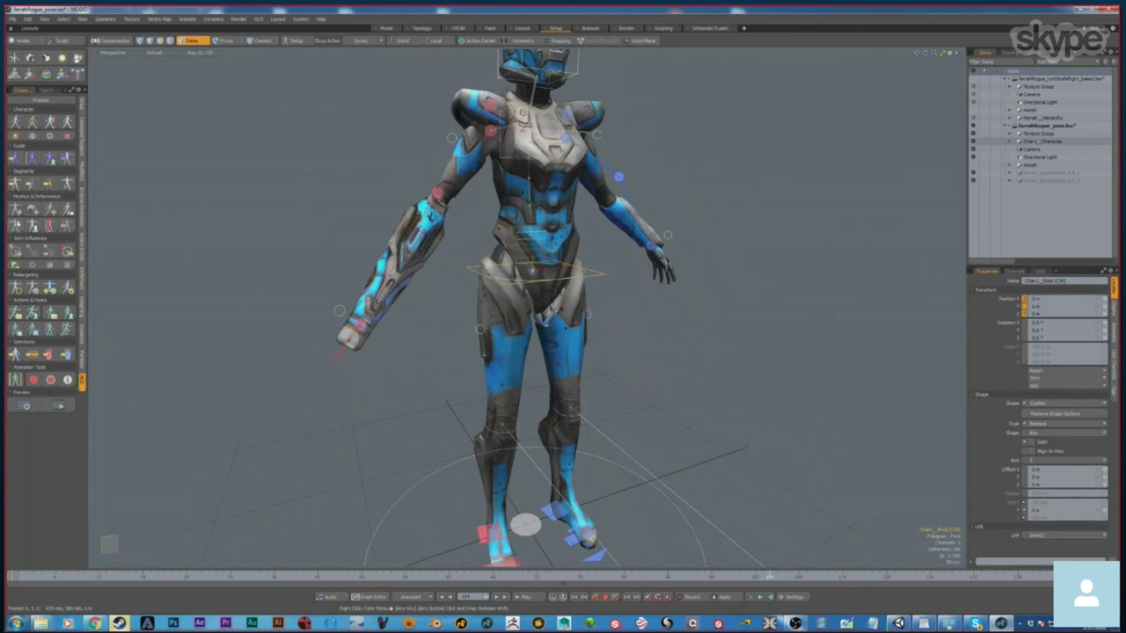
left_click(24, 250)
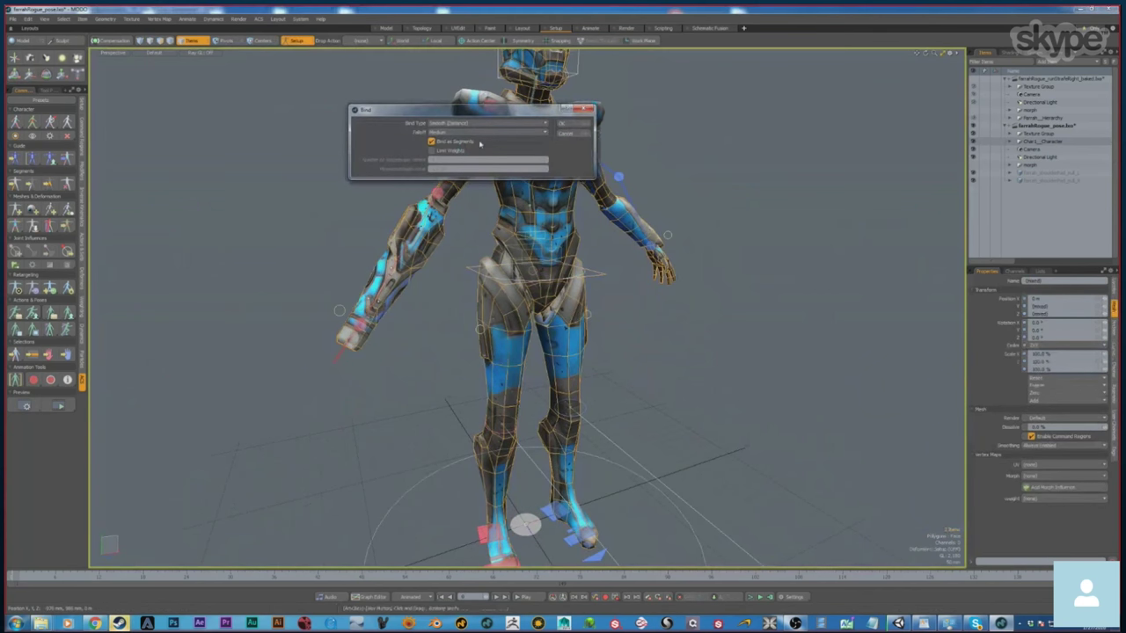
left_click(570, 124)
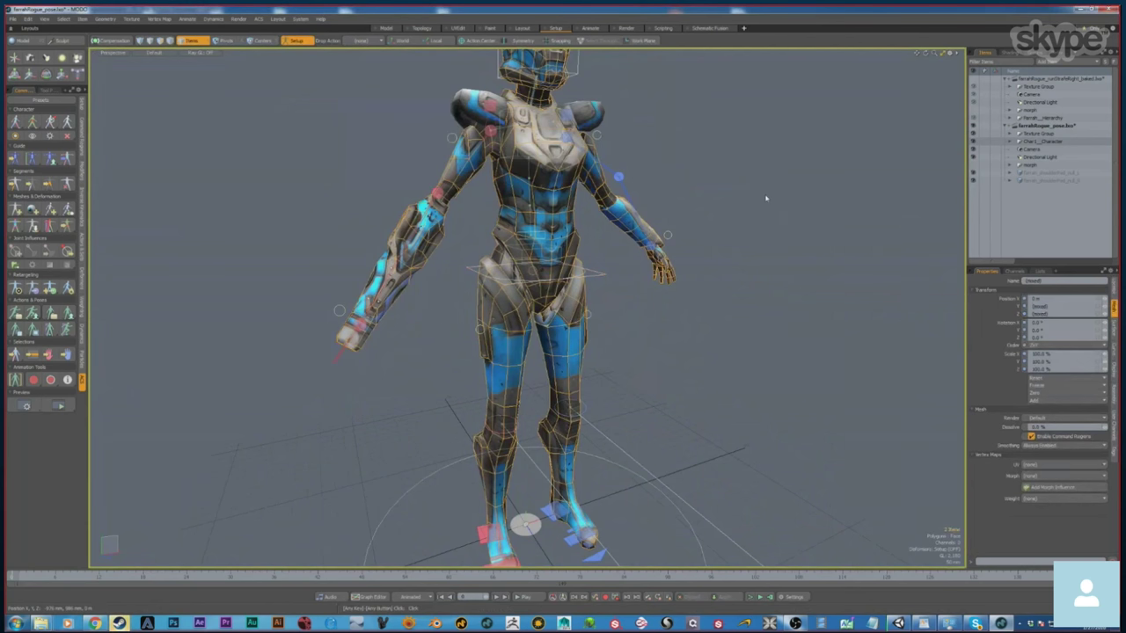
Move the root controller to test how the bound mesh follows, and undo the move.
left_click_drag(603, 244, 568, 357, "alt")
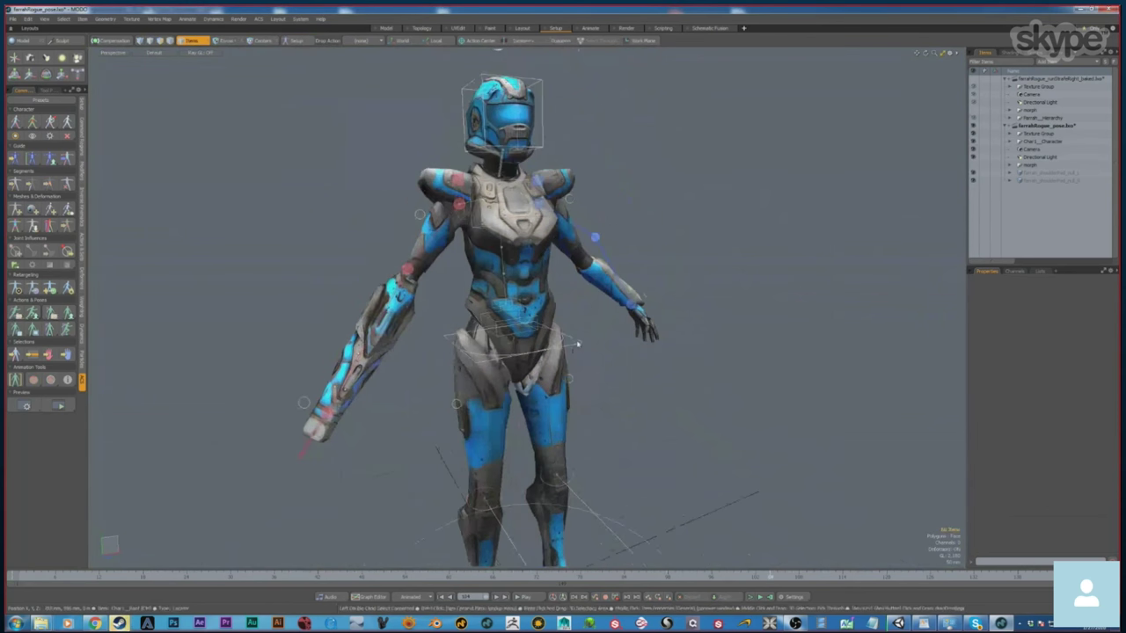
left_click(578, 344)
key("y")
left_click_drag(522, 323, 531, 273, "alt+shift")
key("w")
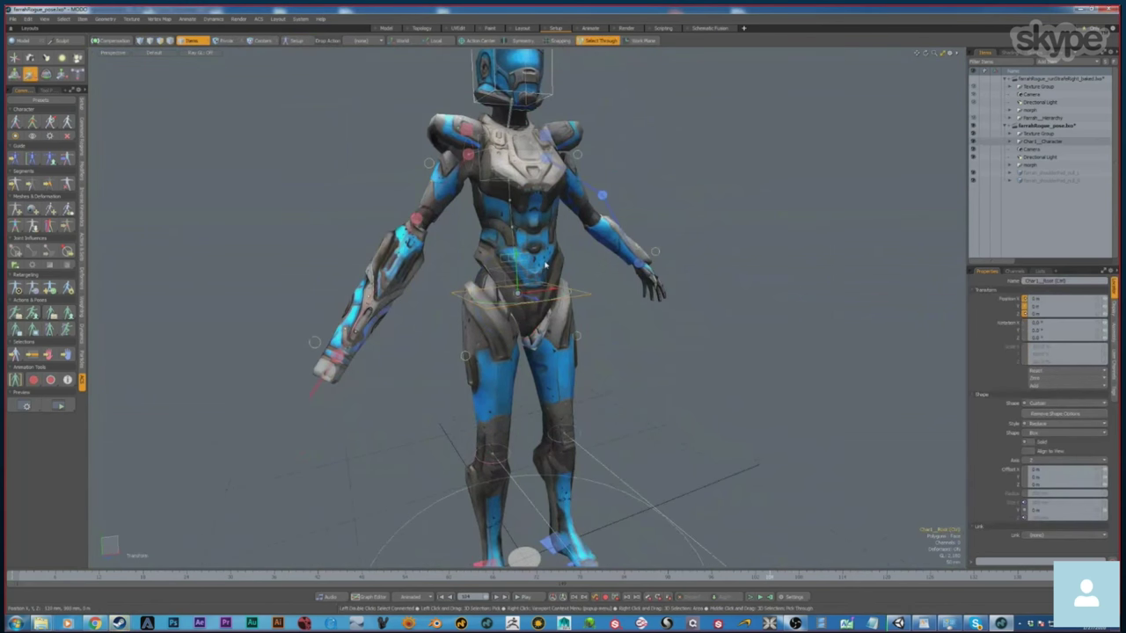
left_click_drag(518, 294, 533, 361)
key("ctrl+z")
Check the rotation pivot of the left forearm FK controller relative to the elbow.
left_click_drag(797, 440, 563, 440, "alt")
key("q")
left_click(666, 253)
key("e")
left_click_drag(665, 253, 839, 367, "alt")
key("q")
left_click(839, 367)
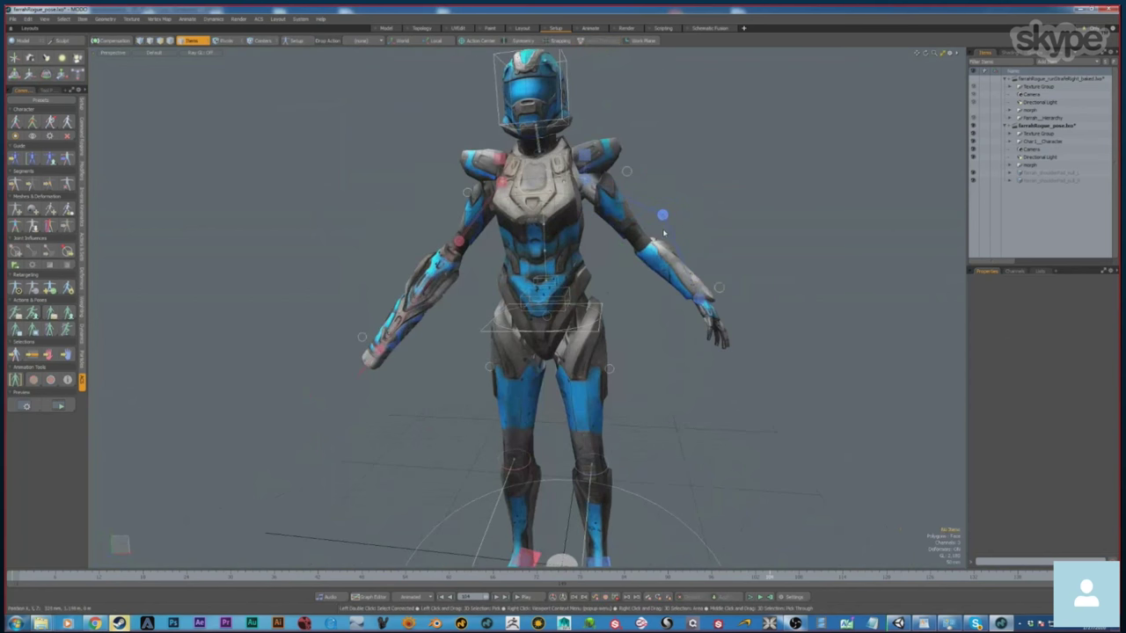
left_click(662, 216)
key("e")
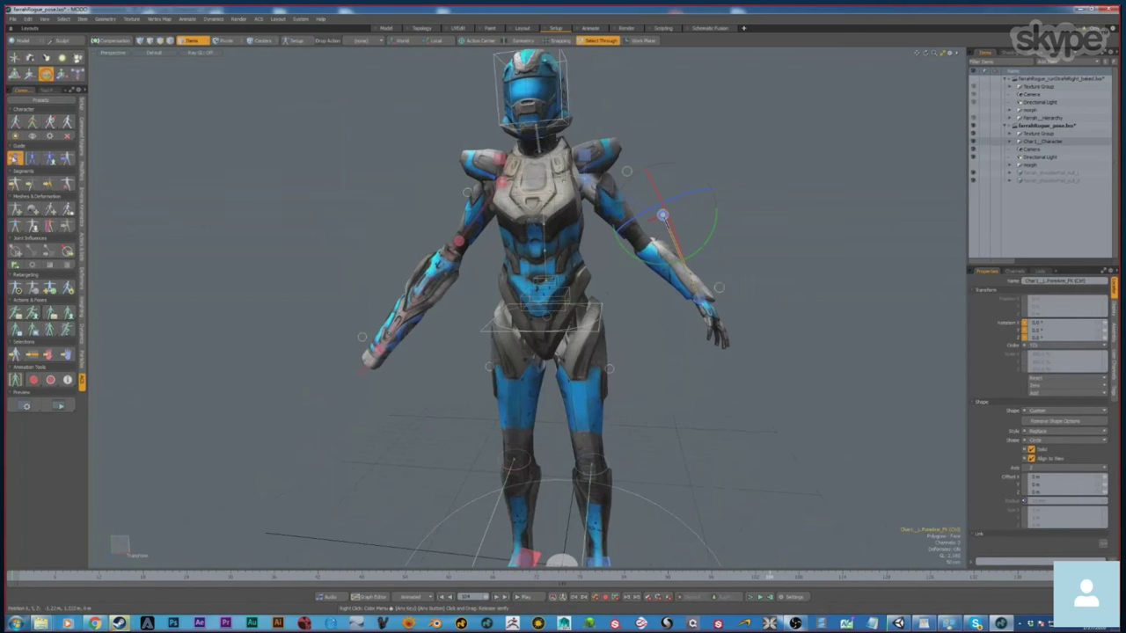
Move the left elbow guide back onto the character's elbow and reapply the guide proportions to the rig.
left_click(13, 158)
left_click(664, 214)
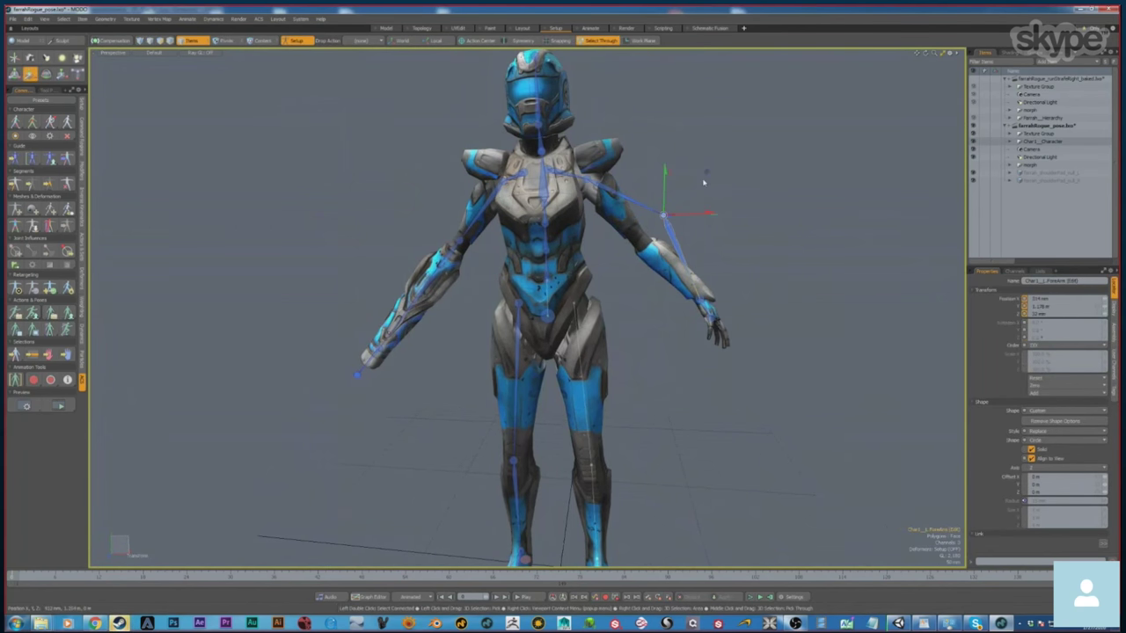
left_click_drag(706, 172, 681, 204)
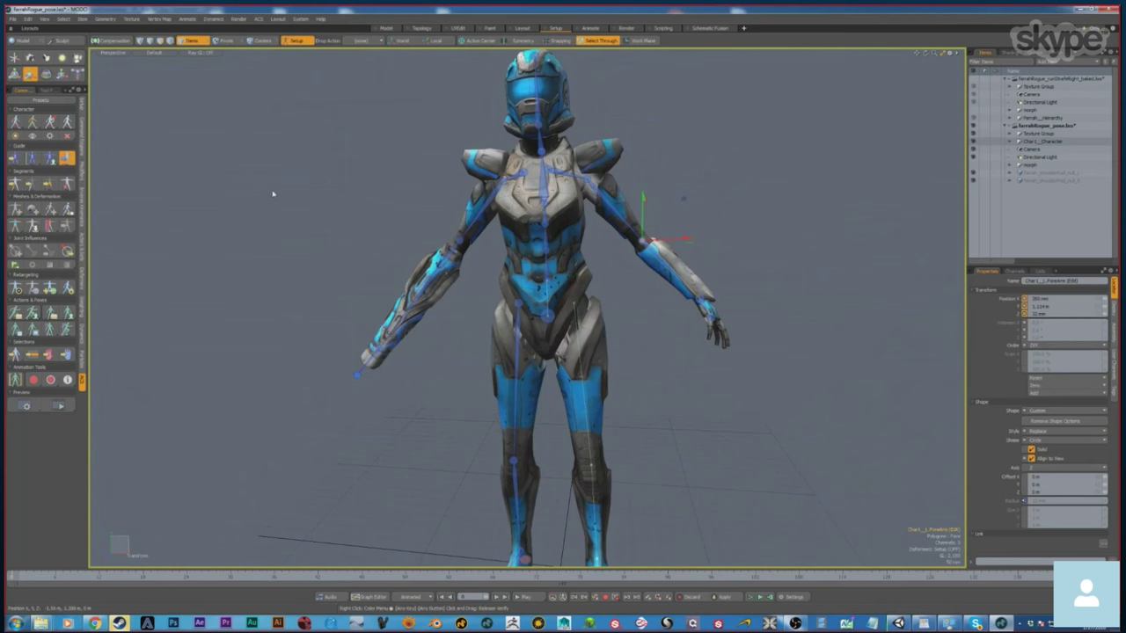
key("ctrl+Tab")
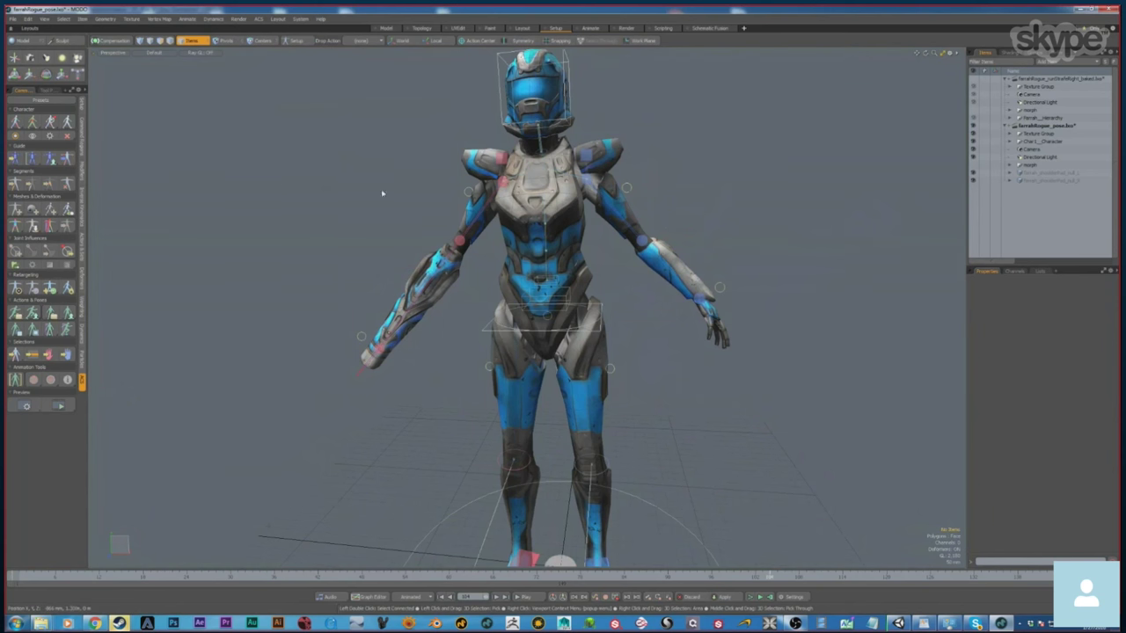
Test the left forearm FK controller's rotation at the corrected elbow, and select the left shoulder pad.
left_click(651, 254)
key("e")
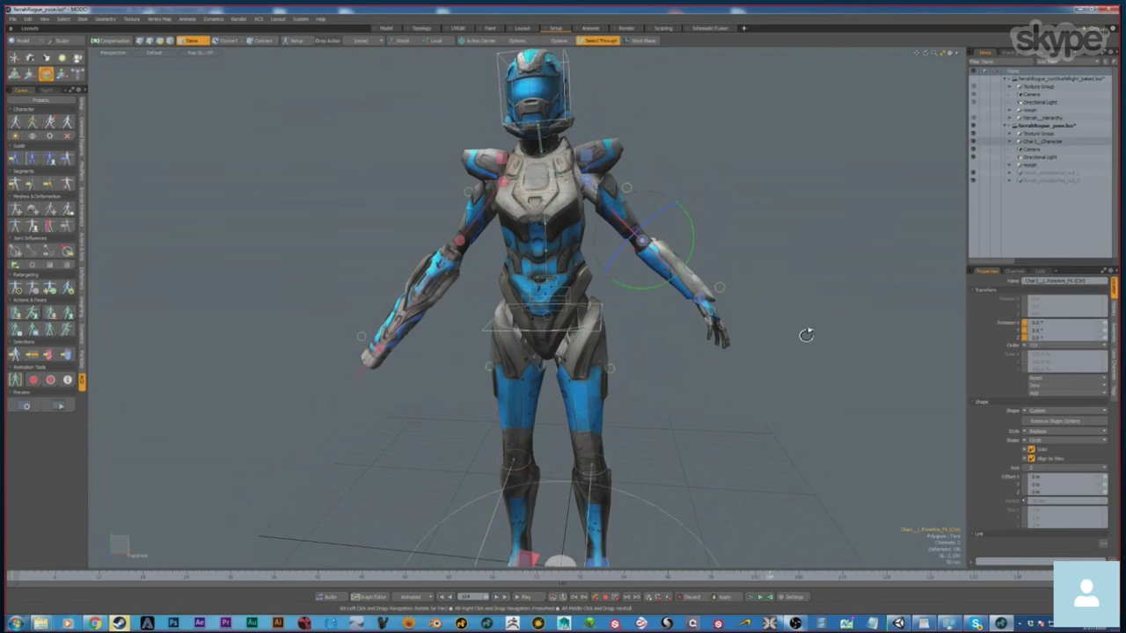
left_click_drag(804, 331, 748, 287, "alt")
left_click_drag(643, 257, 723, 413, "alt")
left_click_drag(697, 275, 757, 458, "alt+shift")
left_click(709, 286)
left_click(623, 202)
left_click_drag(623, 202, 527, 211, "alt")
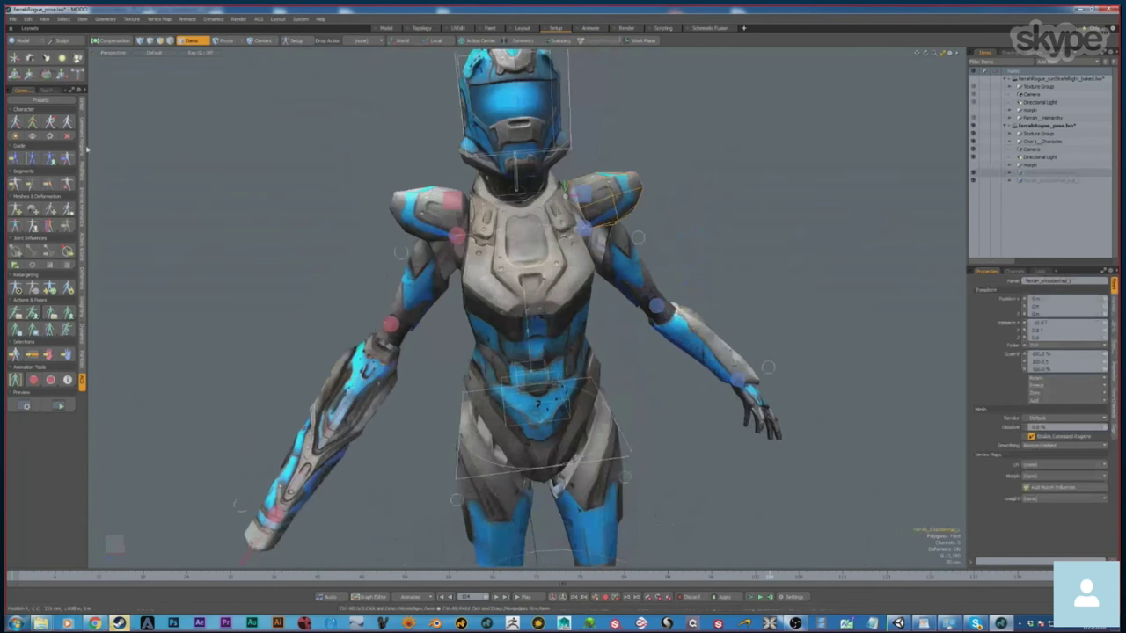
Show the character's bind skeleton and examine the weight influence of the left forearm and arm roll joints.
left_click(32, 123)
left_click_drag(563, 254, 673, 304, "alt")
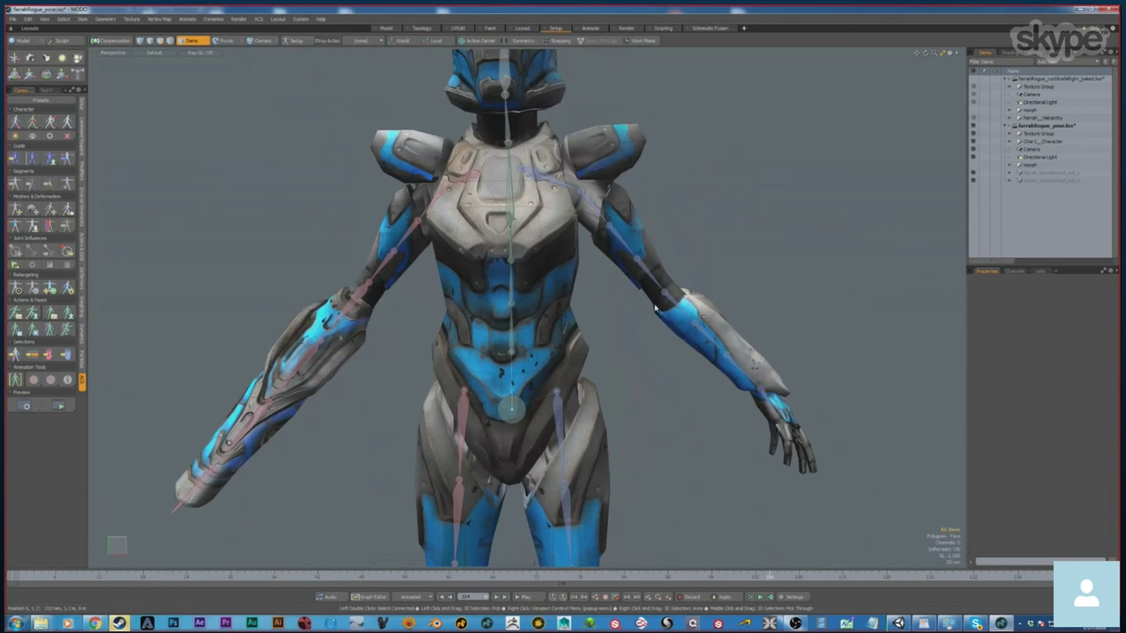
left_click(675, 300)
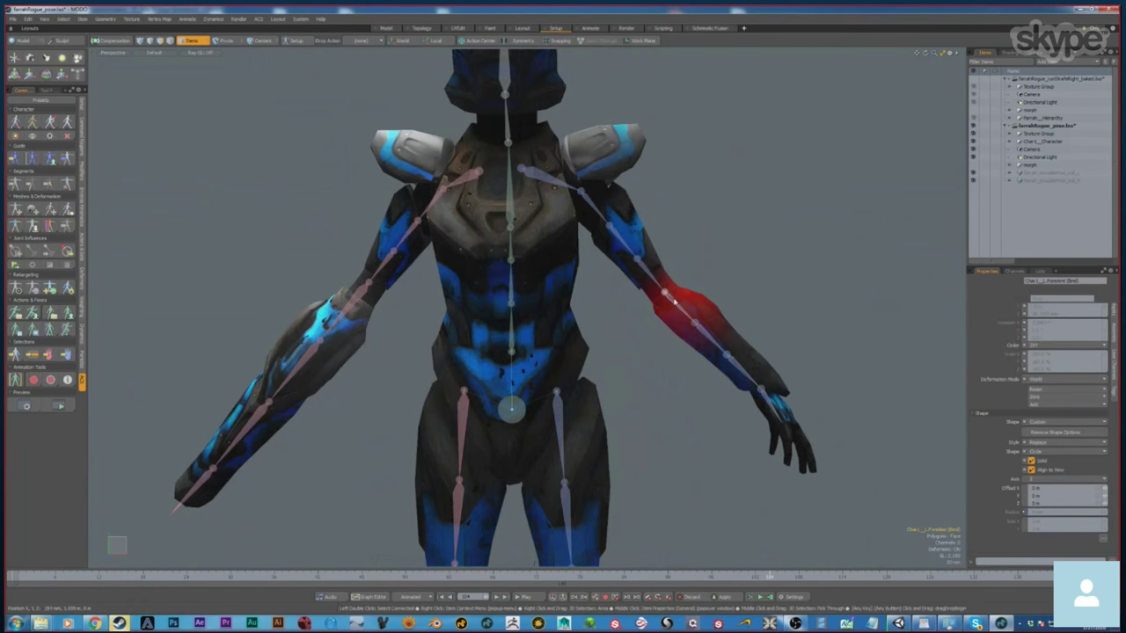
left_click_drag(675, 300, 736, 332, "alt")
scroll(651, 351, "up", 3)
left_click_drag(648, 377, 462, 269, "alt")
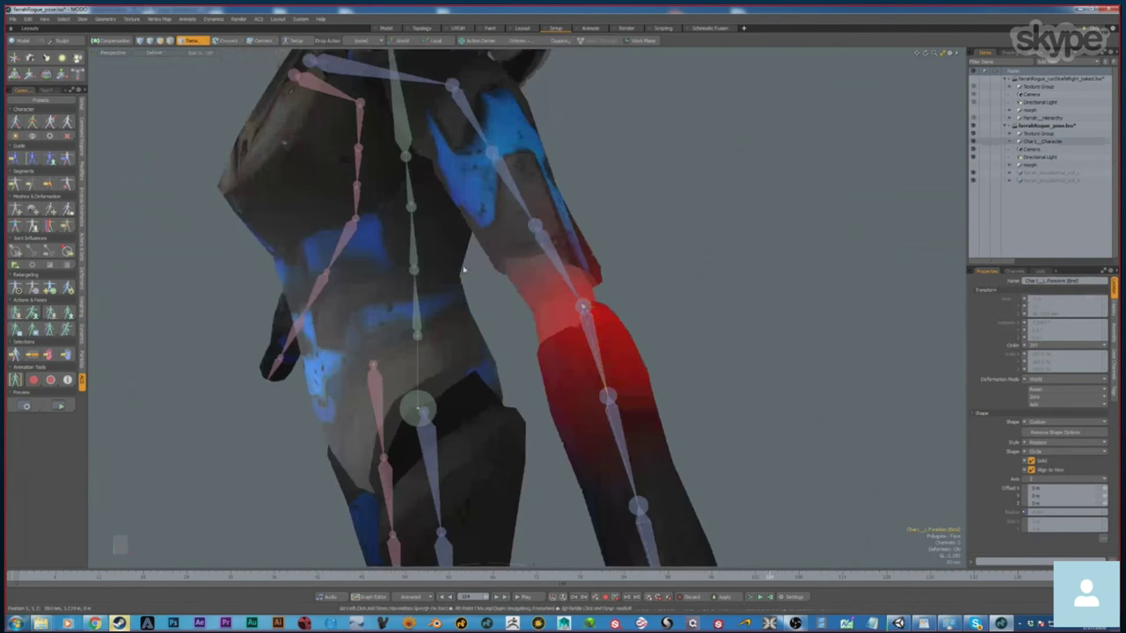
left_click(558, 257)
left_click_drag(557, 257, 871, 186, "alt")
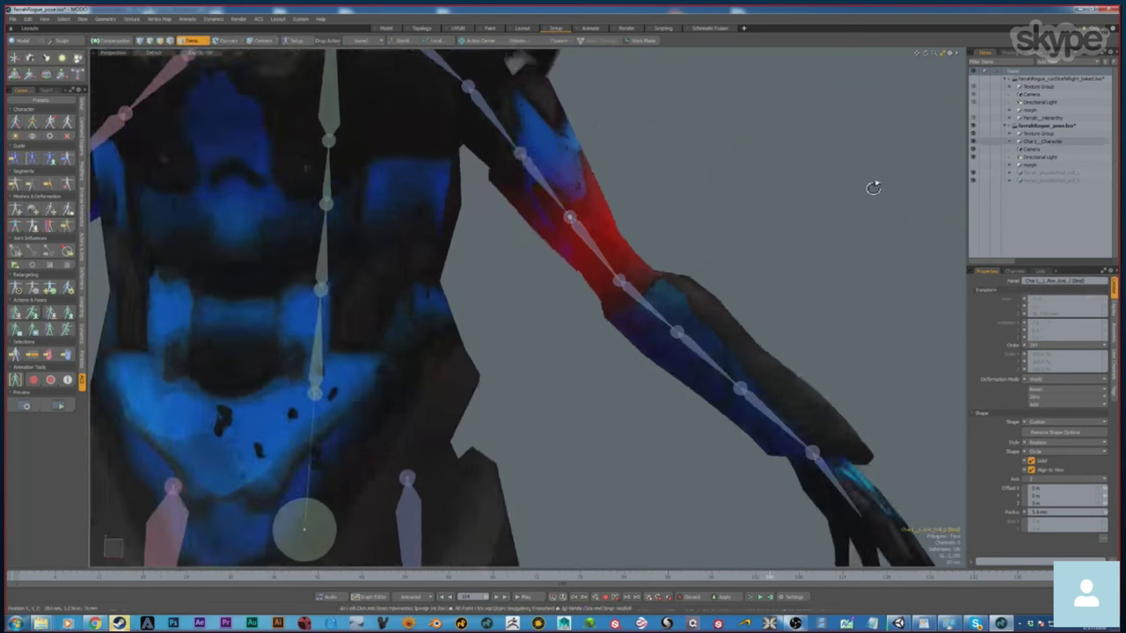
scroll(678, 241, "down", 4)
left_click_drag(678, 241, 625, 284, "alt")
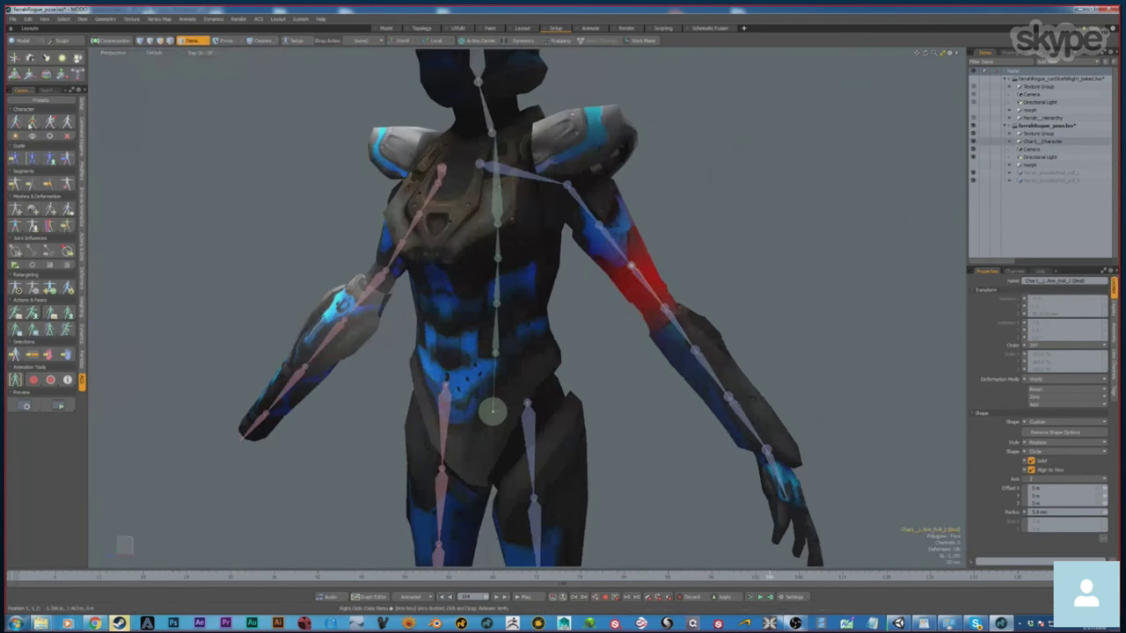
Return to the animation controllers and bend the left forearm inward at the elbow.
left_click(30, 125)
left_click_drag(704, 370, 553, 357, "alt")
scroll(635, 391, "down", 3)
left_click(640, 346)
Rotate the left arm FK controller to raise the upper arm, and undo the rotation.
left_click(604, 274)
left_click_drag(774, 339, 668, 256, "alt")
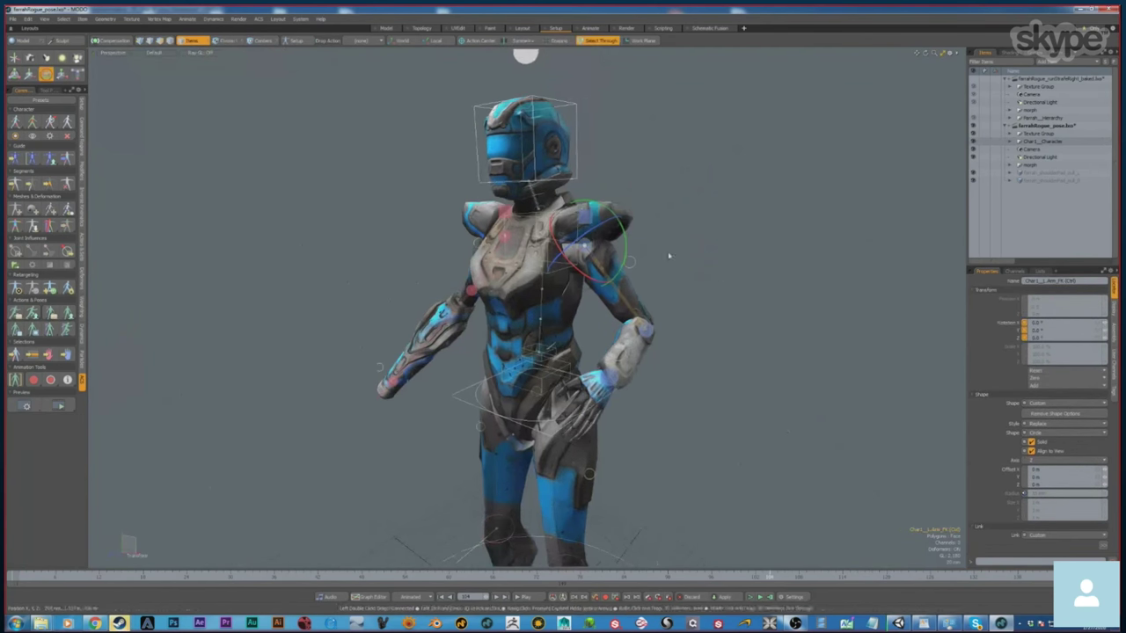
left_click_drag(616, 226, 582, 230)
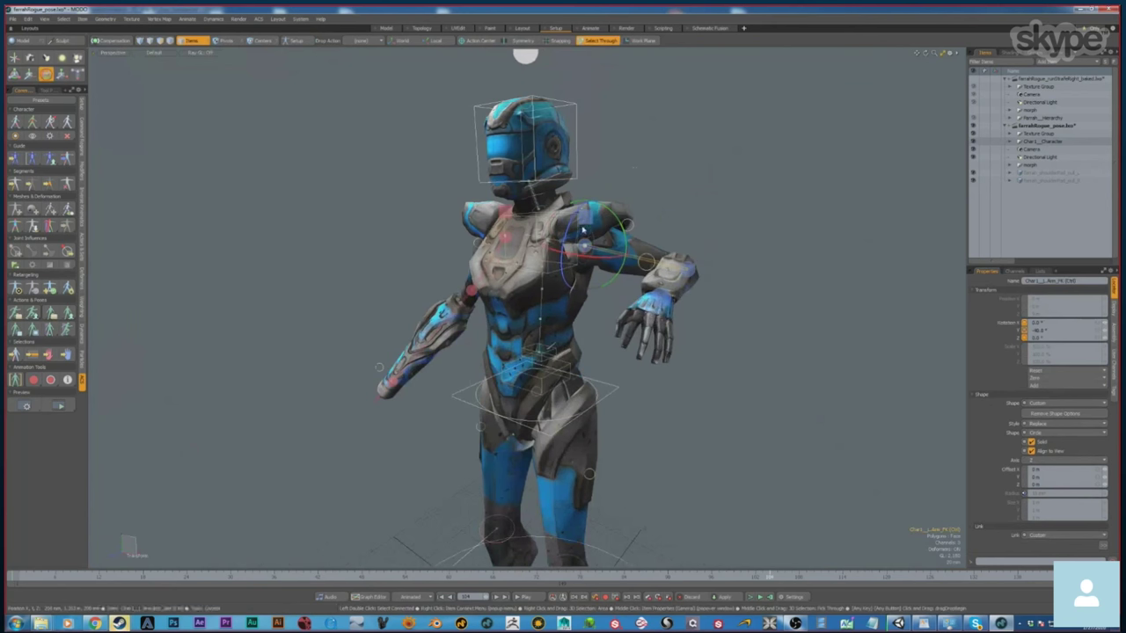
left_click_drag(611, 291, 628, 267, "alt")
key("ctrl+z")
key("ctrl+z")
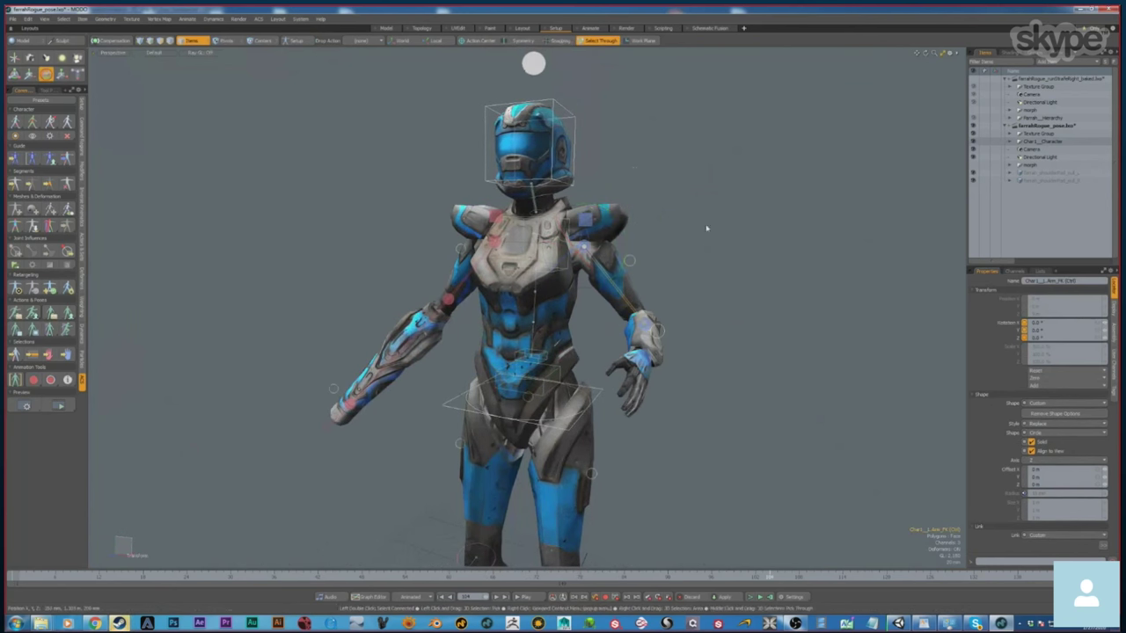
Select the left shoulder pad, compare it with the bind skeleton, and return to the animation controllers.
left_click(712, 222)
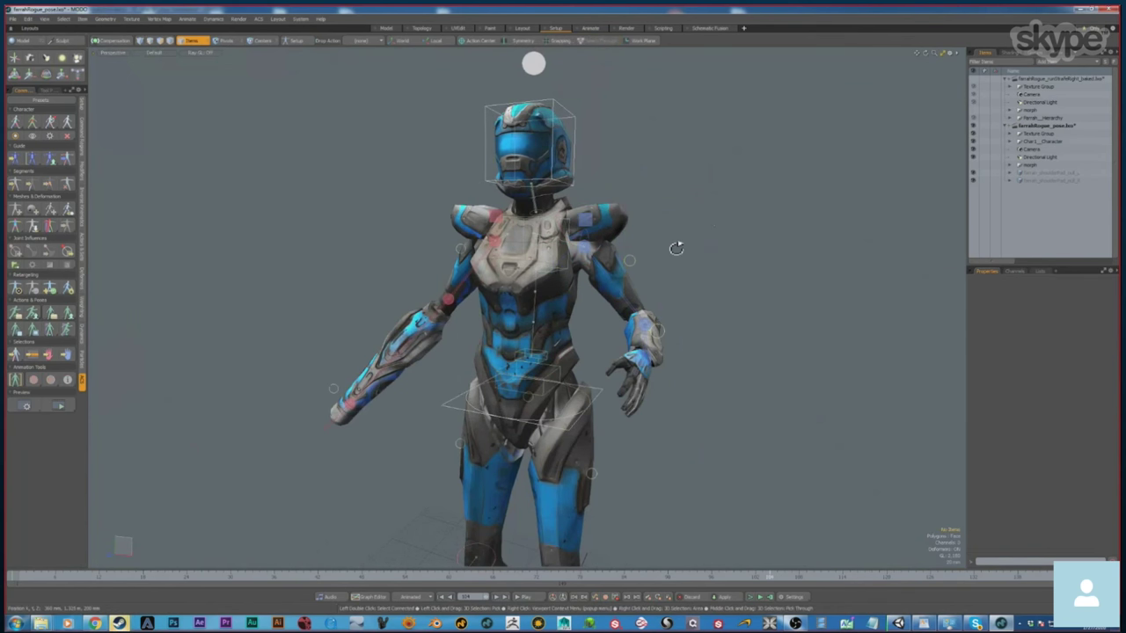
left_click_drag(676, 249, 726, 284, "alt")
scroll(621, 224, "up", 3)
left_click(615, 220)
left_click_drag(616, 220, 615, 263, "alt")
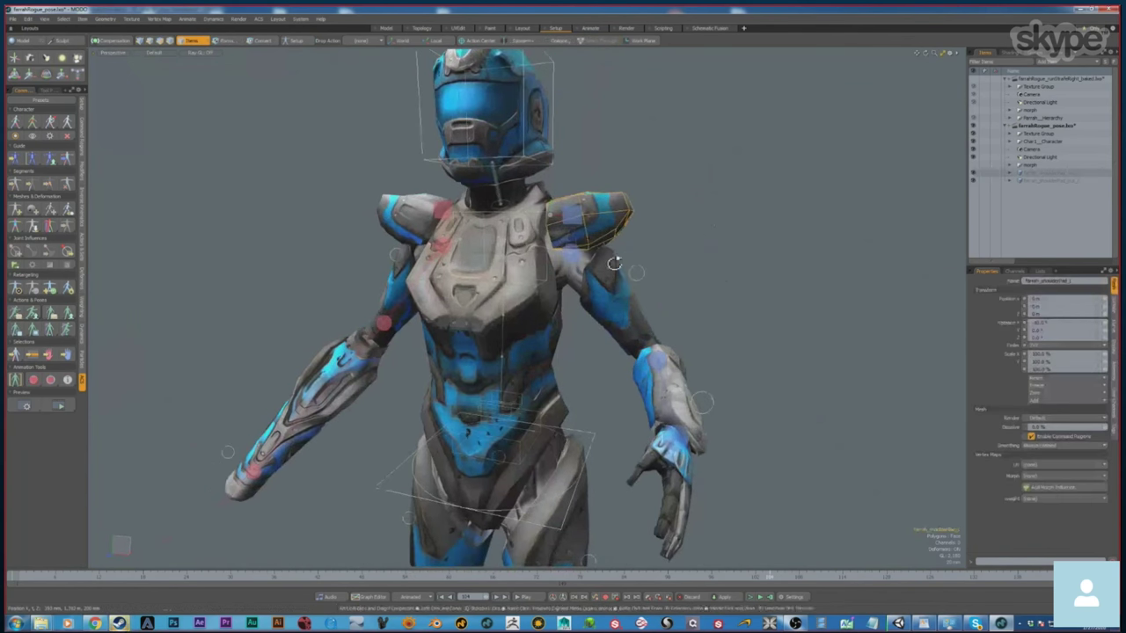
key("Tab")
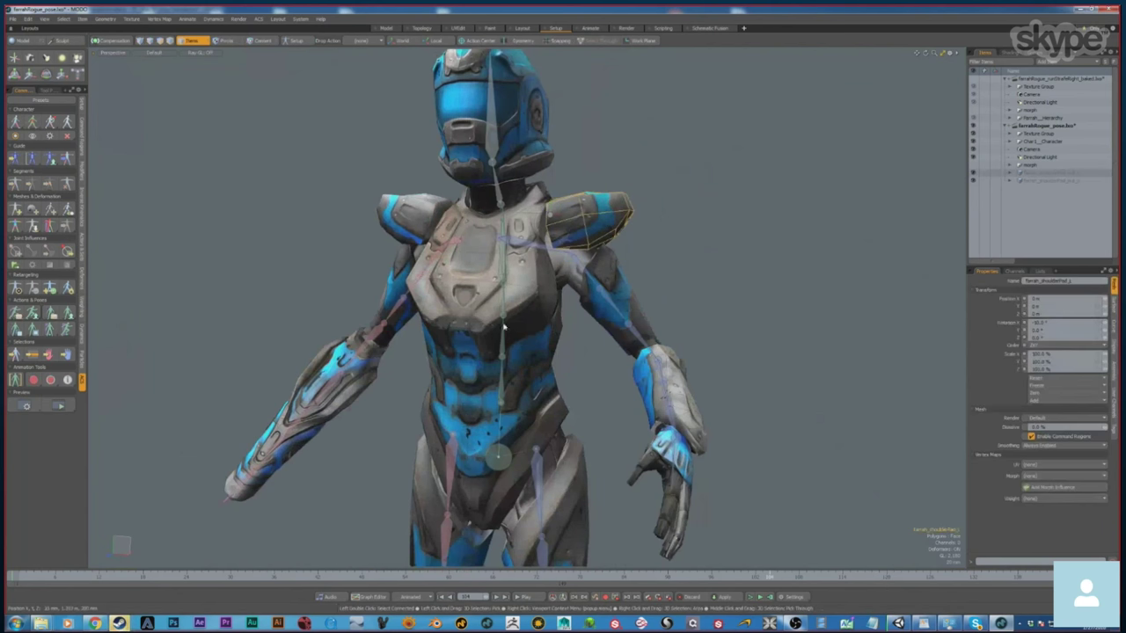
left_click(47, 140)
Move the Char1 Root controller to test the rig, and undo the move.
left_click_drag(406, 237, 339, 201, "ctrl+alt")
left_click_drag(425, 382, 442, 332, "alt+shift")
left_click(513, 289)
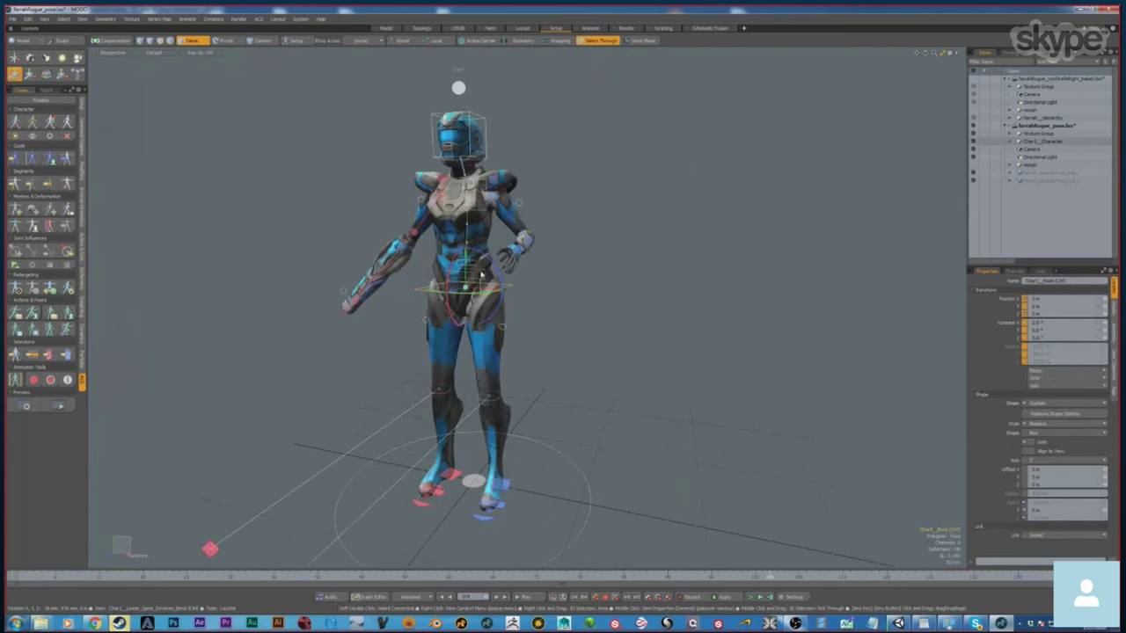
key("w")
left_click_drag(496, 258, 556, 338)
key("ctrl+z")
left_click_drag(556, 338, 718, 362, "alt+shift")
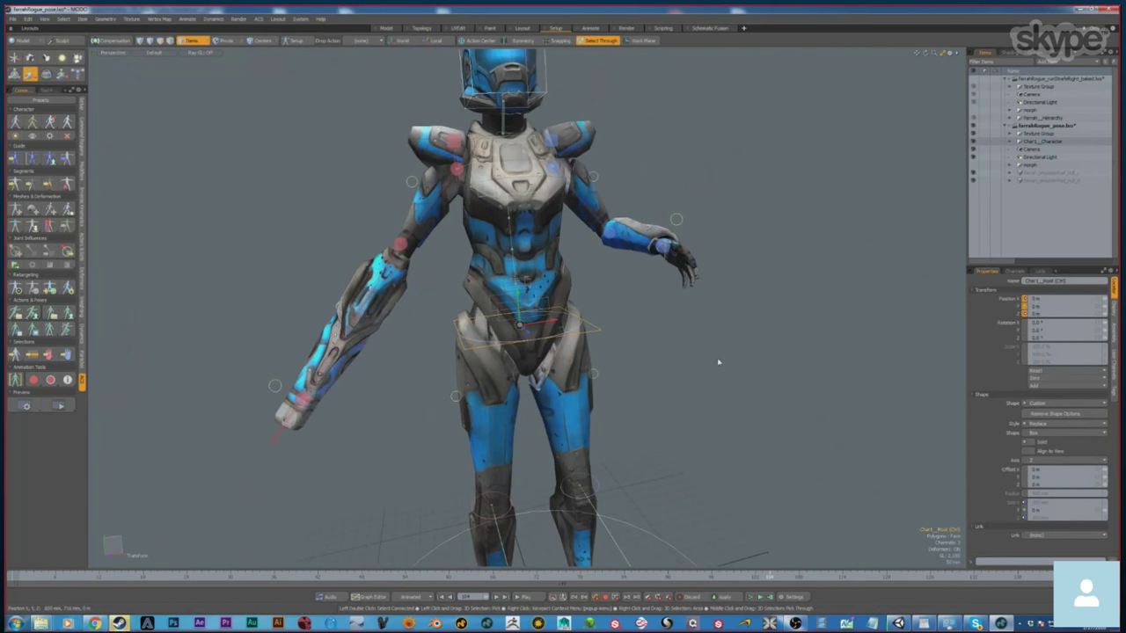
Clear the controller selection and display the bind skeleton again for the upper body.
key("space")
left_click(576, 136)
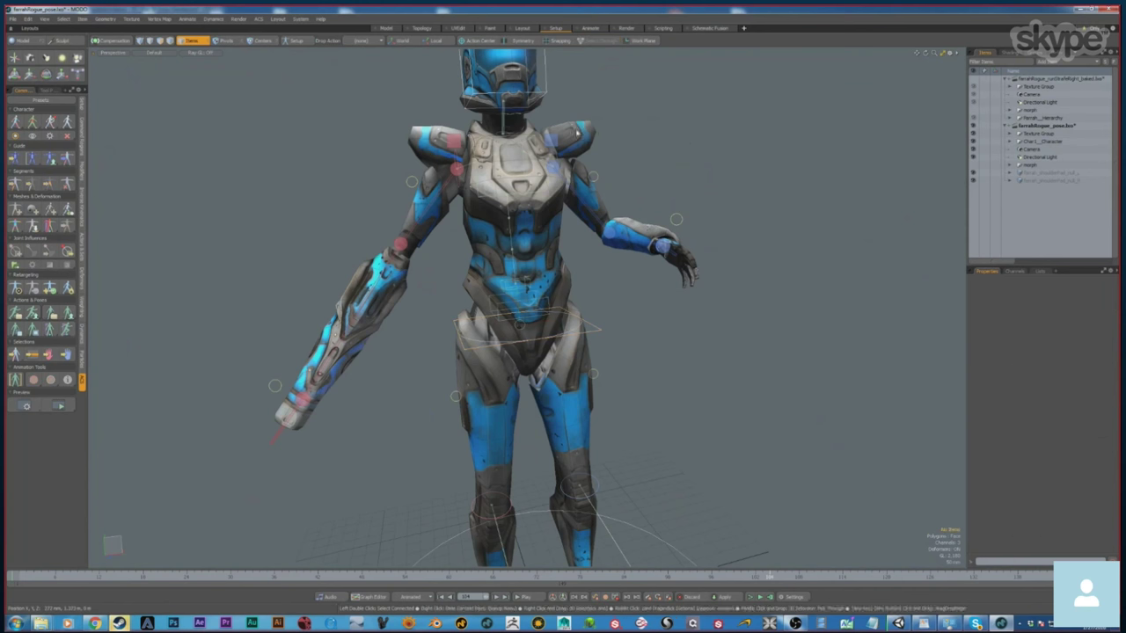
left_click_drag(765, 271, 660, 426, "alt")
left_click(199, 181)
left_click_drag(645, 263, 649, 263, "ctrl+alt")
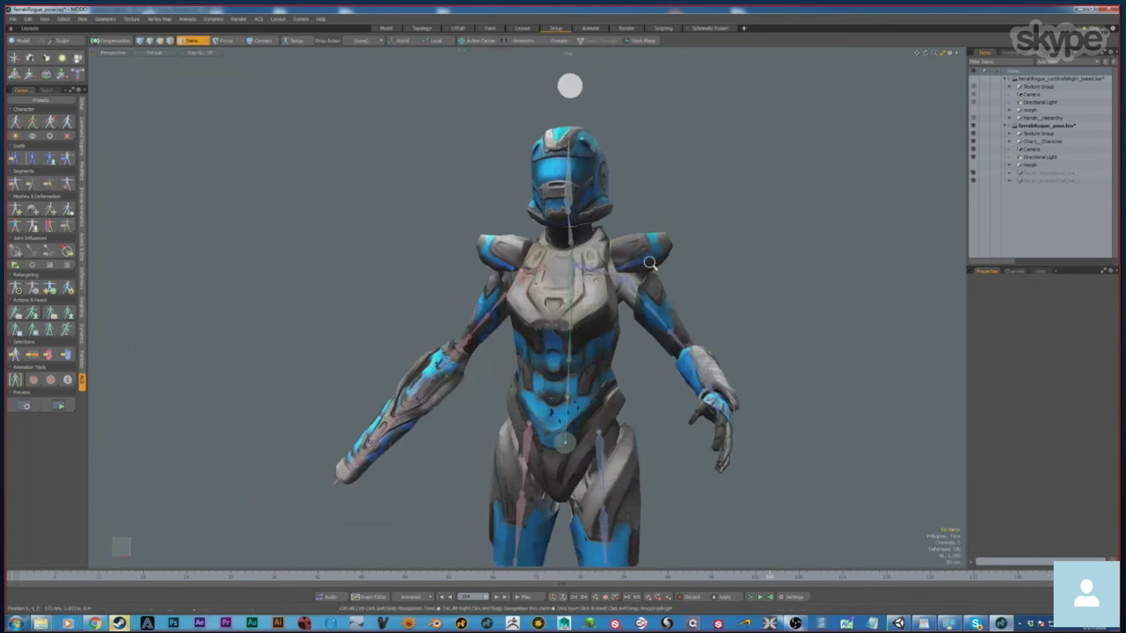
scroll(649, 262, "up", 3)
Try attaching the left shoulder pad to the left shoulder joint as a rigid mesh, and undo the attachment.
left_click(628, 249)
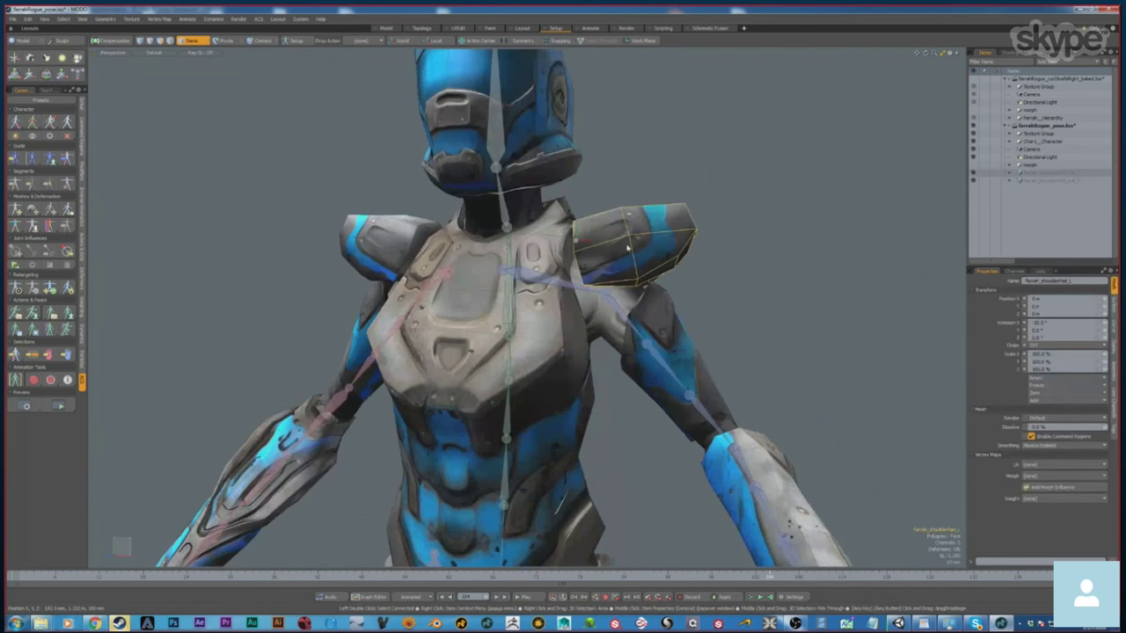
left_click(549, 283)
left_click(649, 231)
left_click(548, 284)
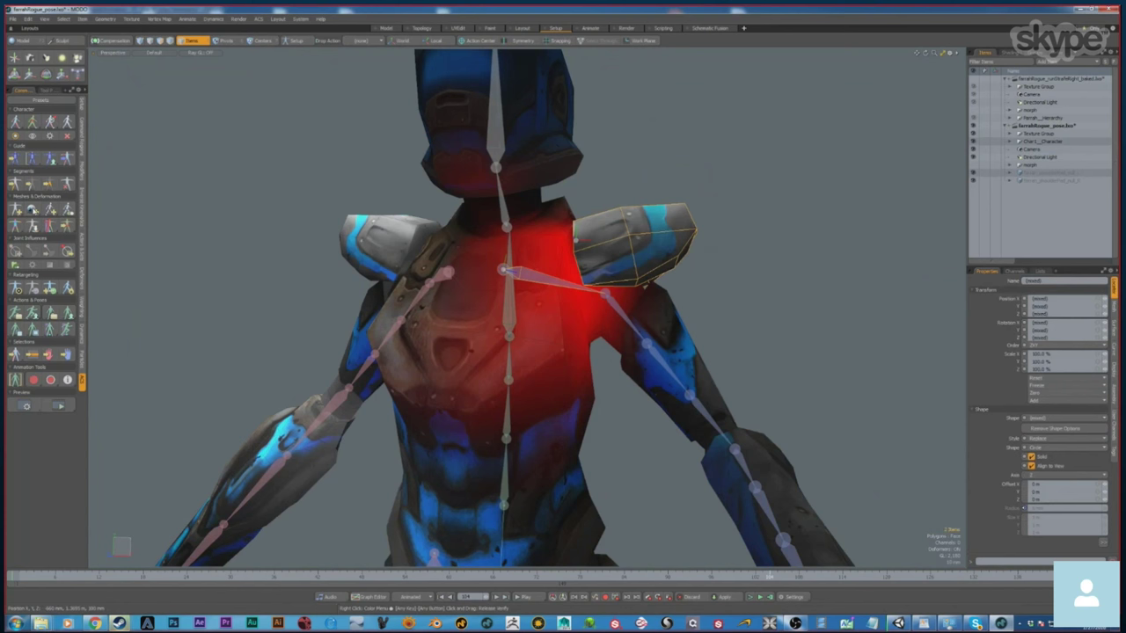
left_click(31, 210)
left_click(558, 143)
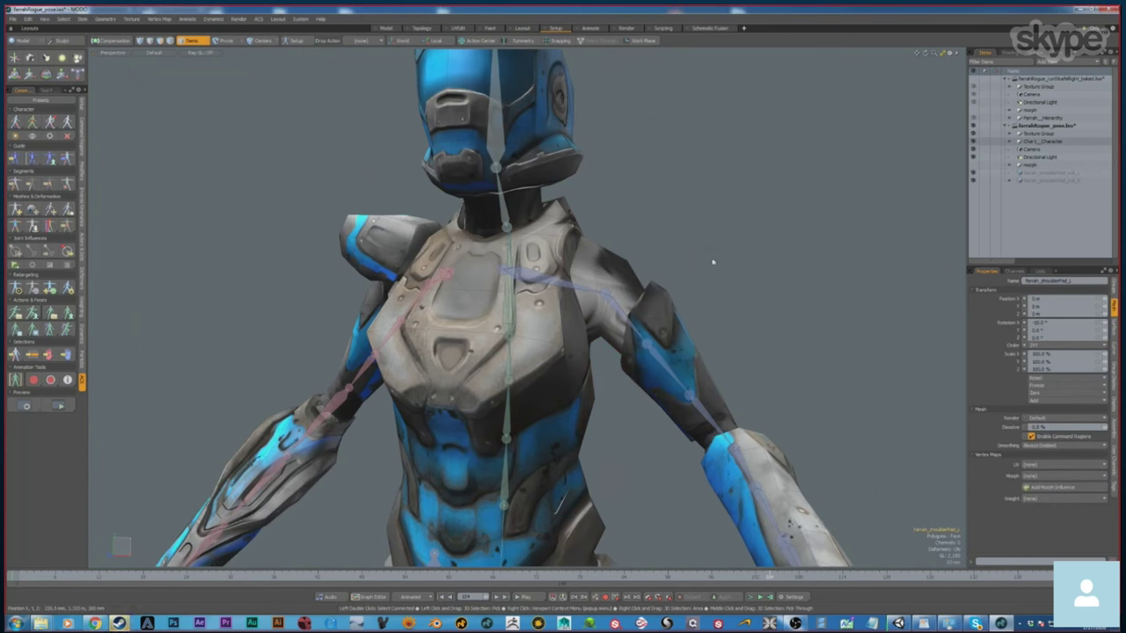
left_click_drag(648, 362, 578, 382, "alt")
left_click_drag(607, 541, 698, 375, "alt+shift")
key("ctrl+z")
Enable Compensation, retry the rigid attachment of the left shoulder pad, undo it, and clear the selection.
left_click_drag(764, 194, 700, 482, "alt+shift")
left_click(104, 41)
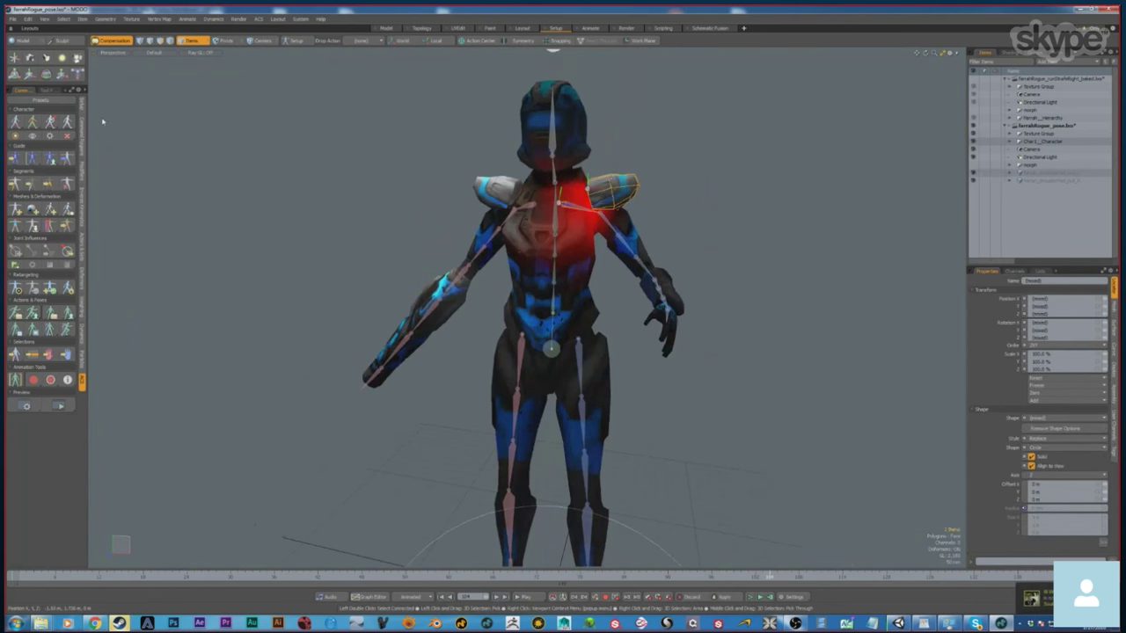
key("ctrl+z")
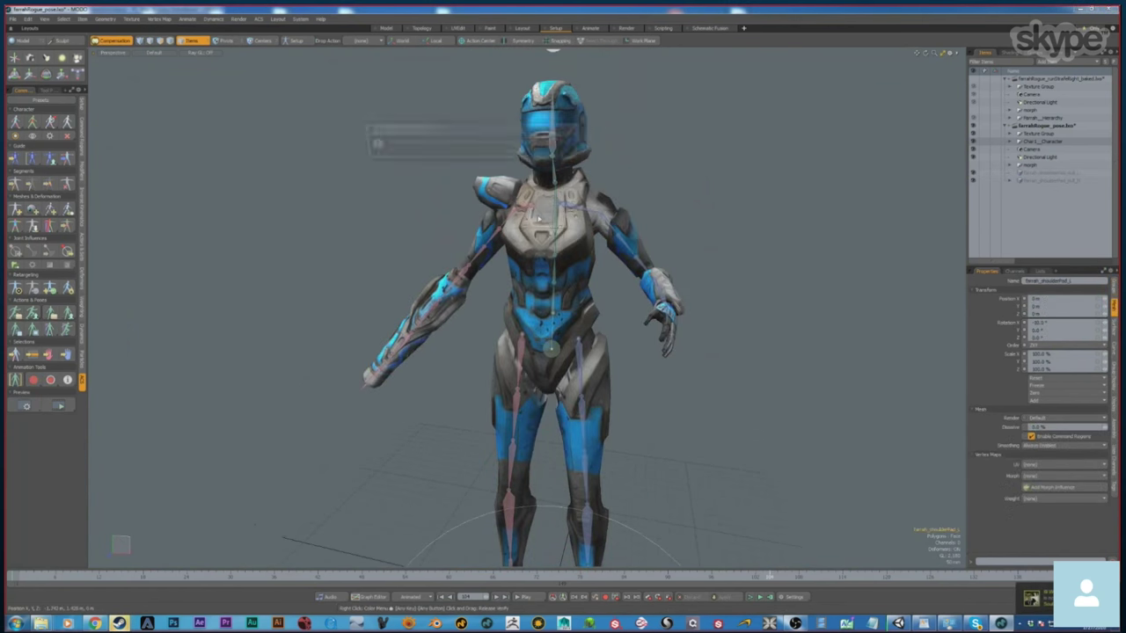
left_click(555, 144)
key("ctrl+z")
left_click_drag(754, 367, 724, 329, "alt")
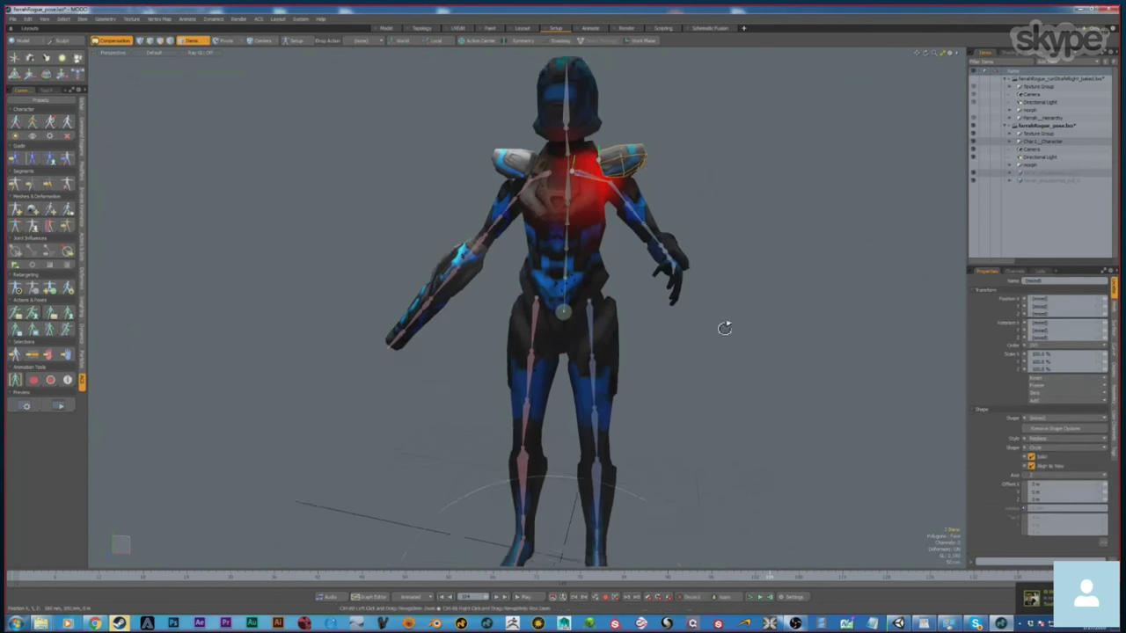
left_click(677, 272)
left_click_drag(692, 232, 654, 358, "alt+shift")
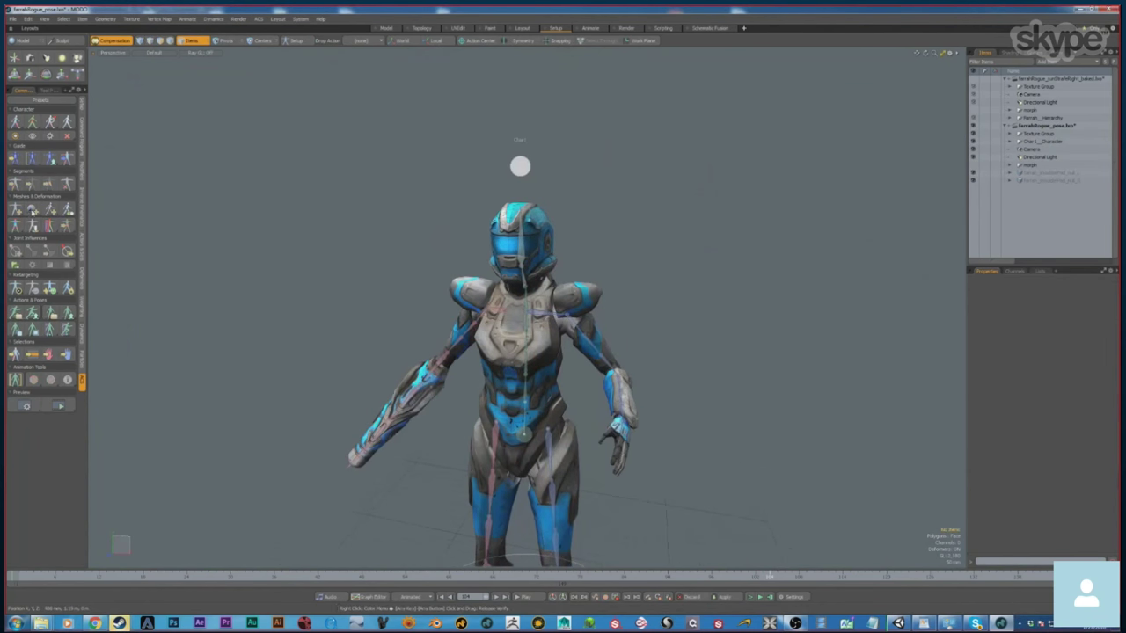
With Compensation off, try attaching the left shoulder pad rigidly to the left shoulder joint once more, and undo the attachment.
left_click(32, 211)
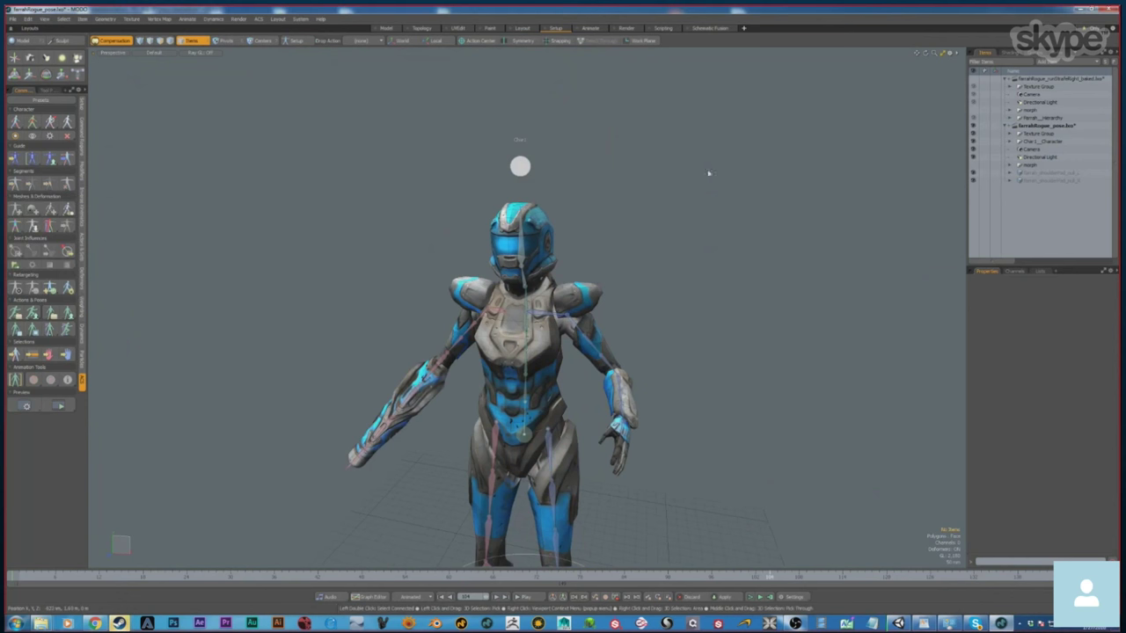
left_click(607, 303)
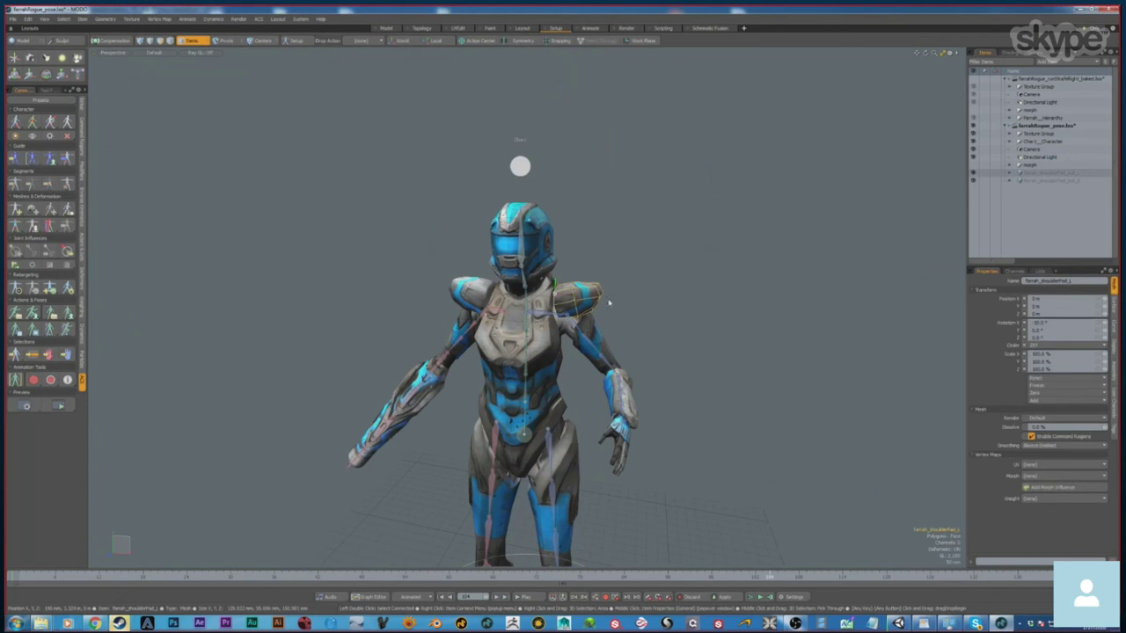
left_click_drag(659, 359, 712, 294, "alt")
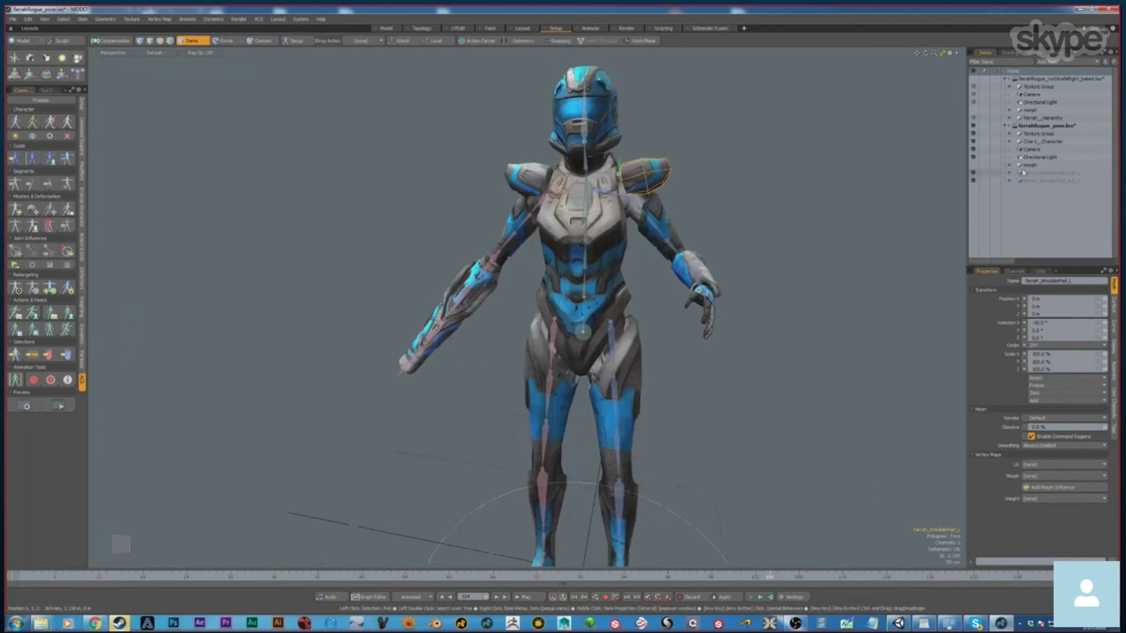
left_click(1009, 172)
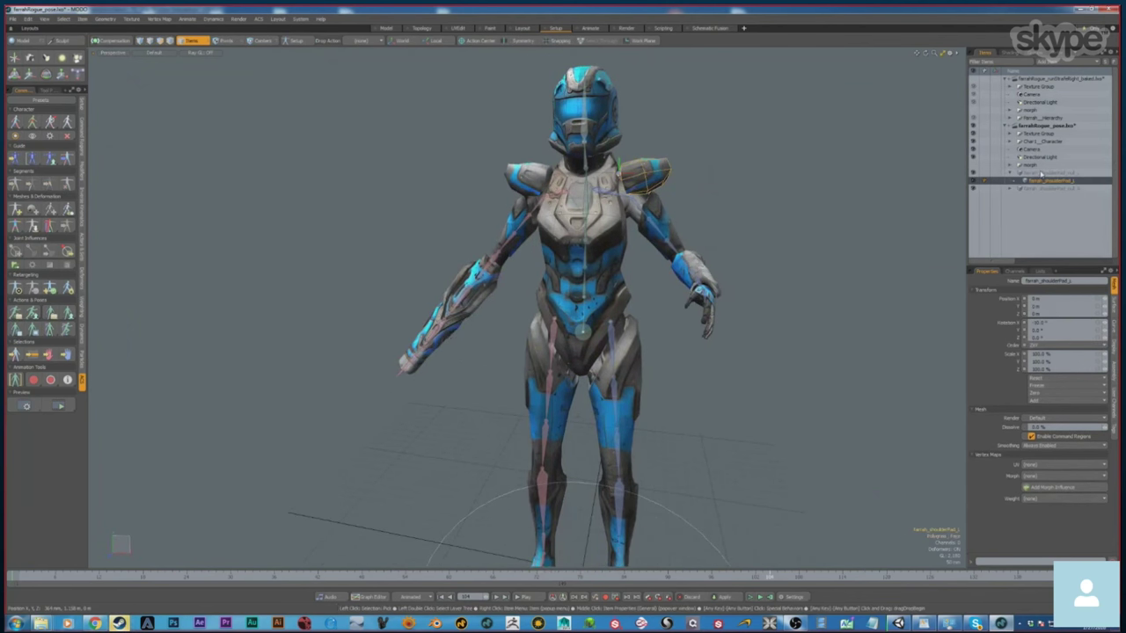
left_click(610, 196, "shift")
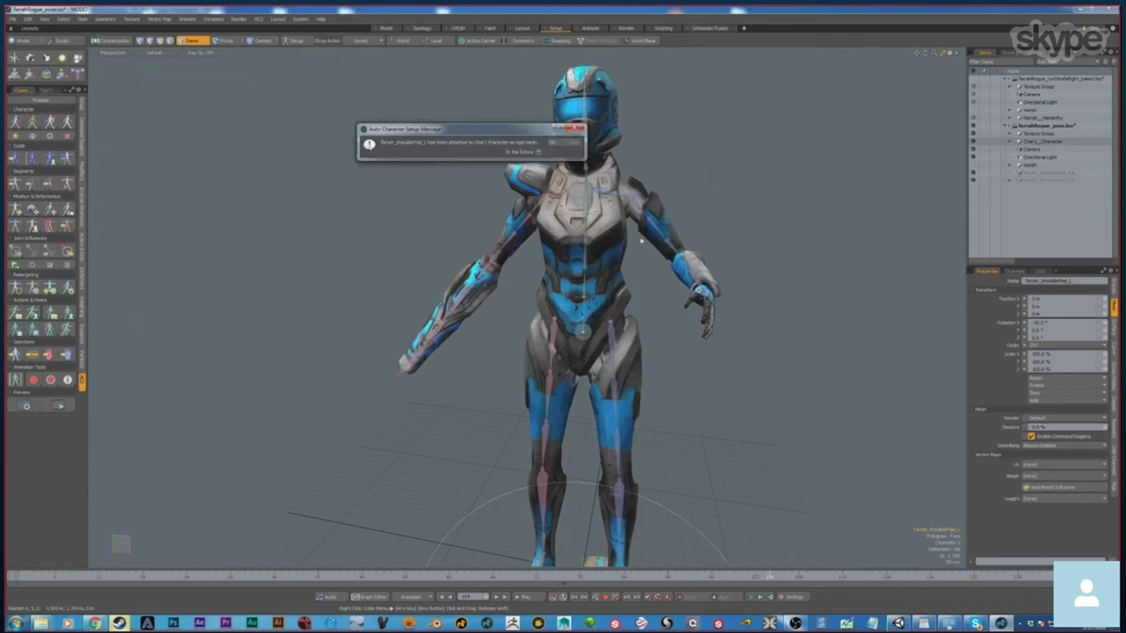
left_click(559, 143)
key("ctrl+z")
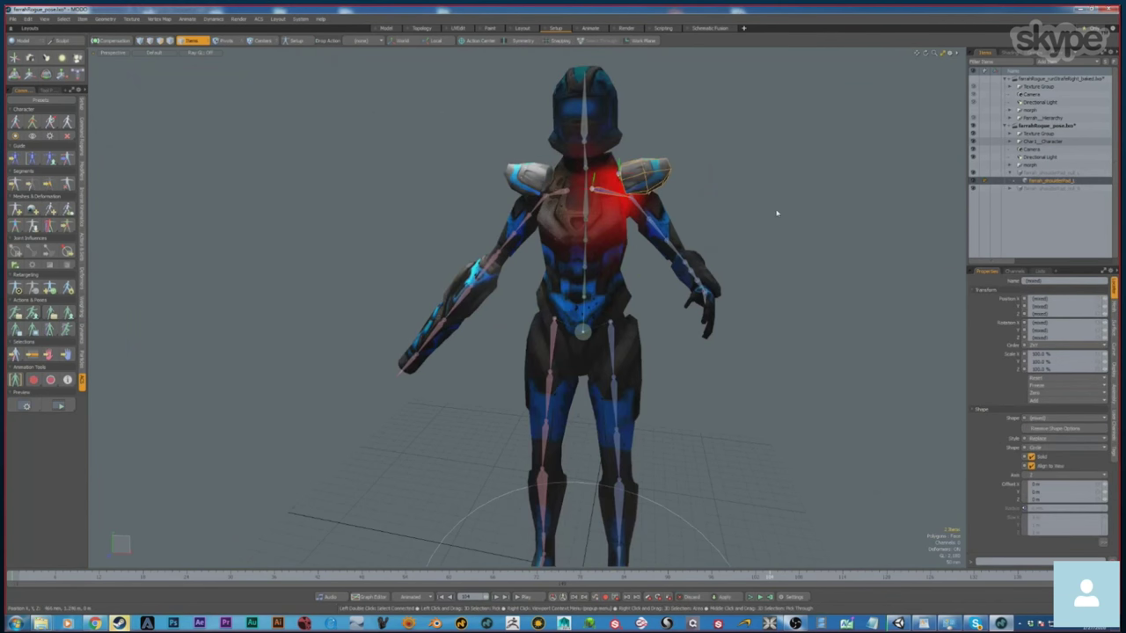
Unparent the left and right shoulder pad meshes from their null parents in the item list.
left_click(777, 214)
left_click(1048, 182)
mouse_move(1048, 182)
left_mouse_down()
mouse_move(1037, 196)
mouse_move(1047, 189)
mouse_move(1047, 202)
left_mouse_up()
left_click(1023, 181)
left_click(1009, 181)
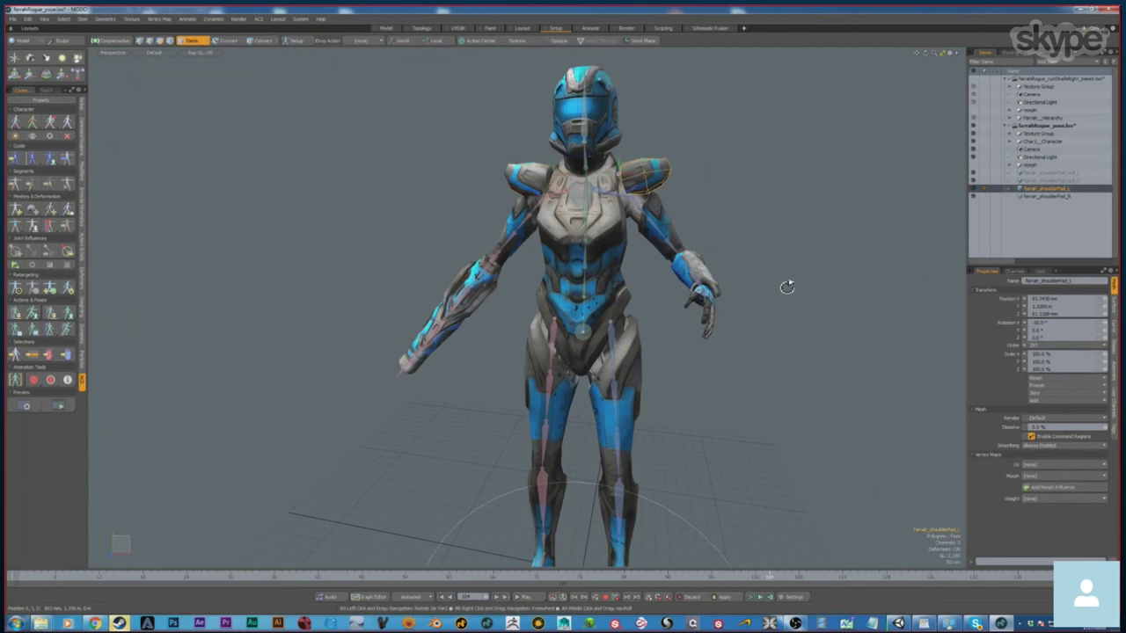
Cut the left shoulder pad's polygons, set its position and rotation to 0 on all axes, and paste the polygons back.
left_click_drag(786, 287, 714, 176, "alt")
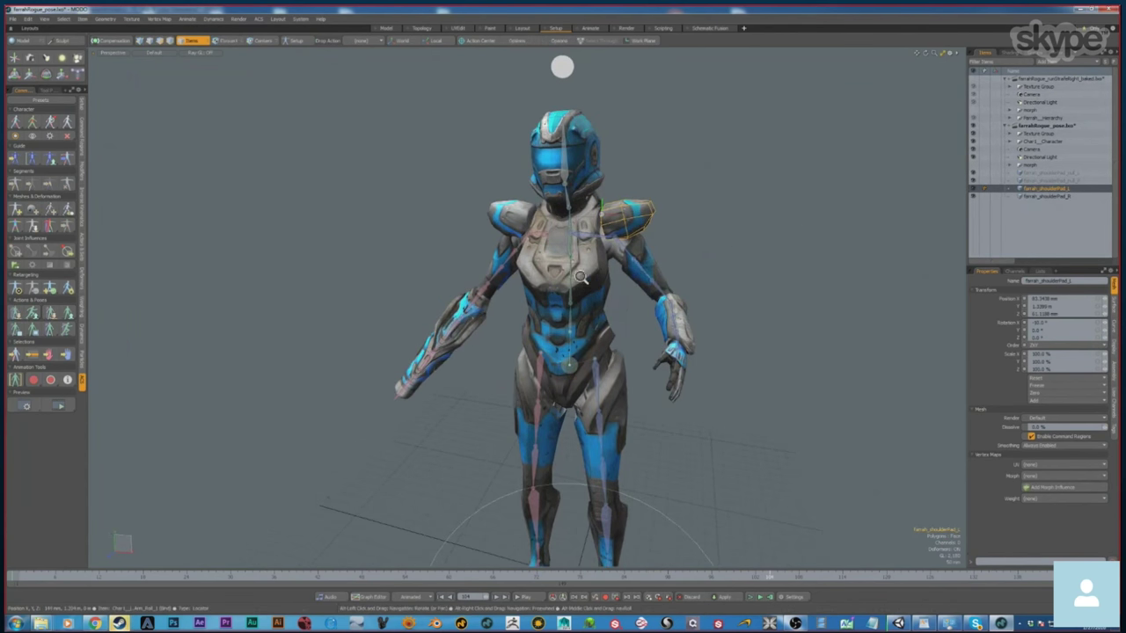
left_click_drag(616, 214, 581, 226, "ctrl+alt")
left_click_drag(636, 249, 603, 185, "alt")
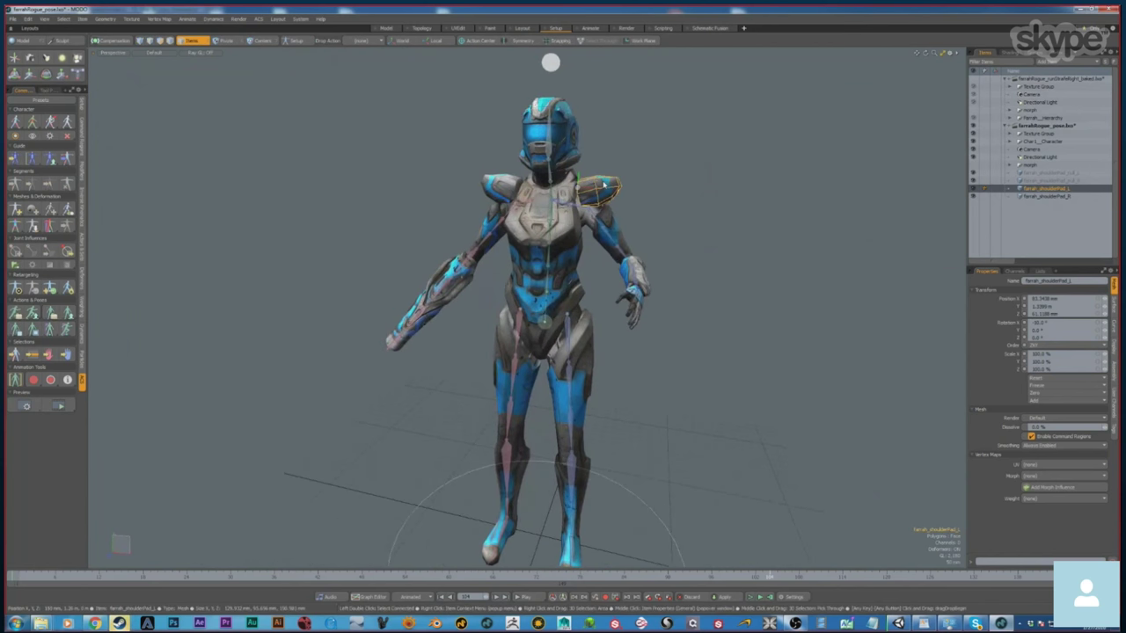
key("3")
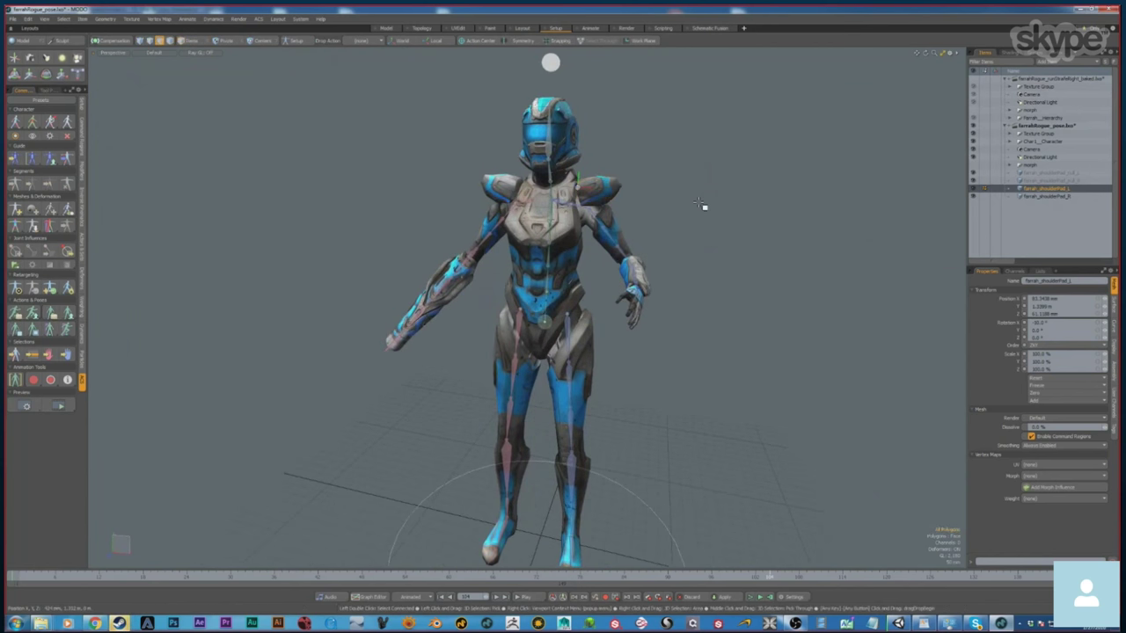
key("w")
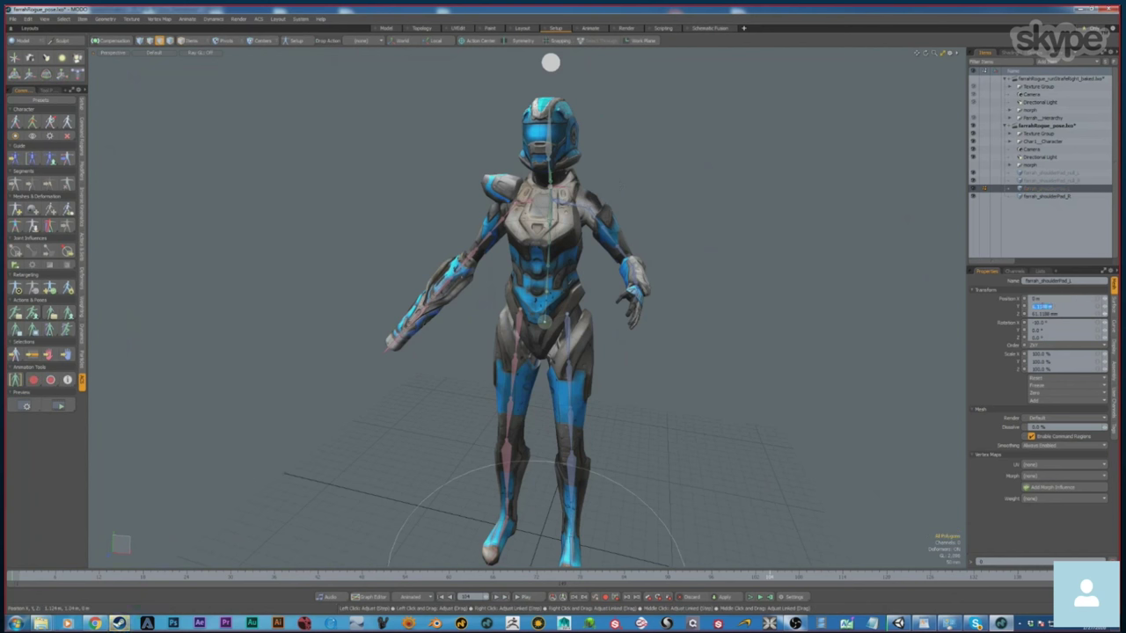
type("0")
key("Tab")
type("0")
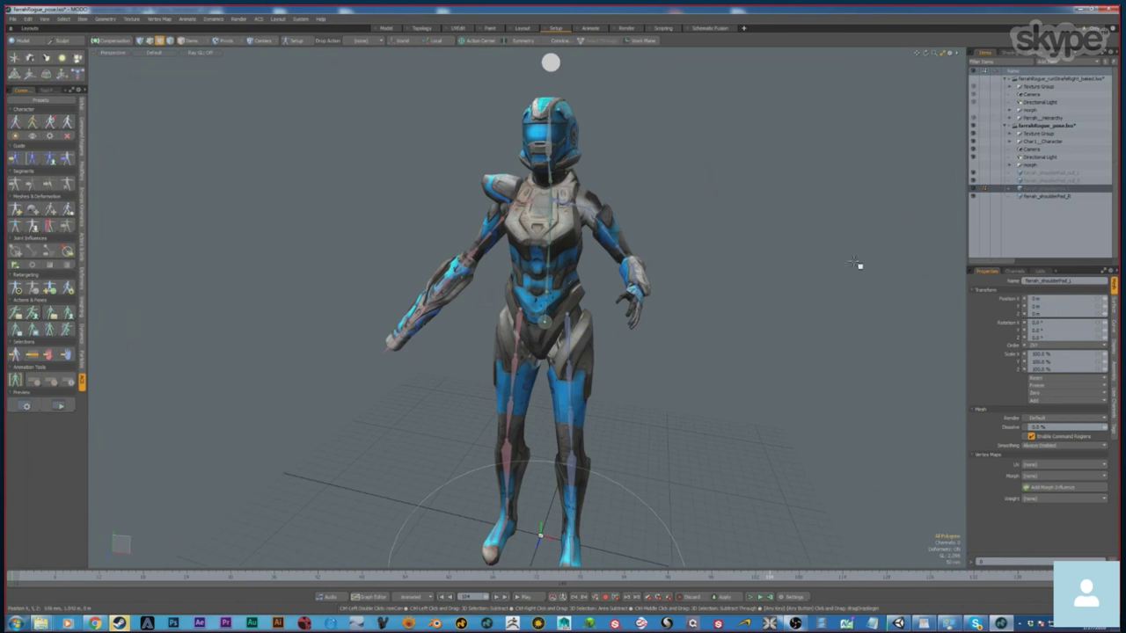
left_click_drag(732, 232, 821, 290, "alt+shift")
Zero the right shoulder pad's position and rotation by cutting its polygons first and pasting them back, and return to item selection.
left_click(1042, 196)
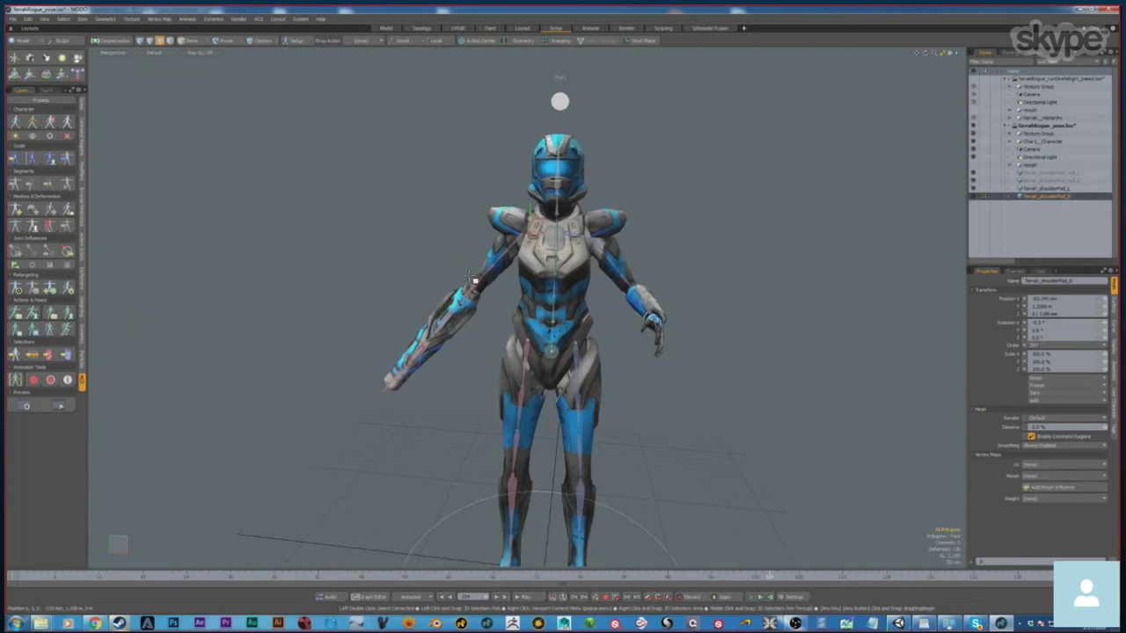
key("h")
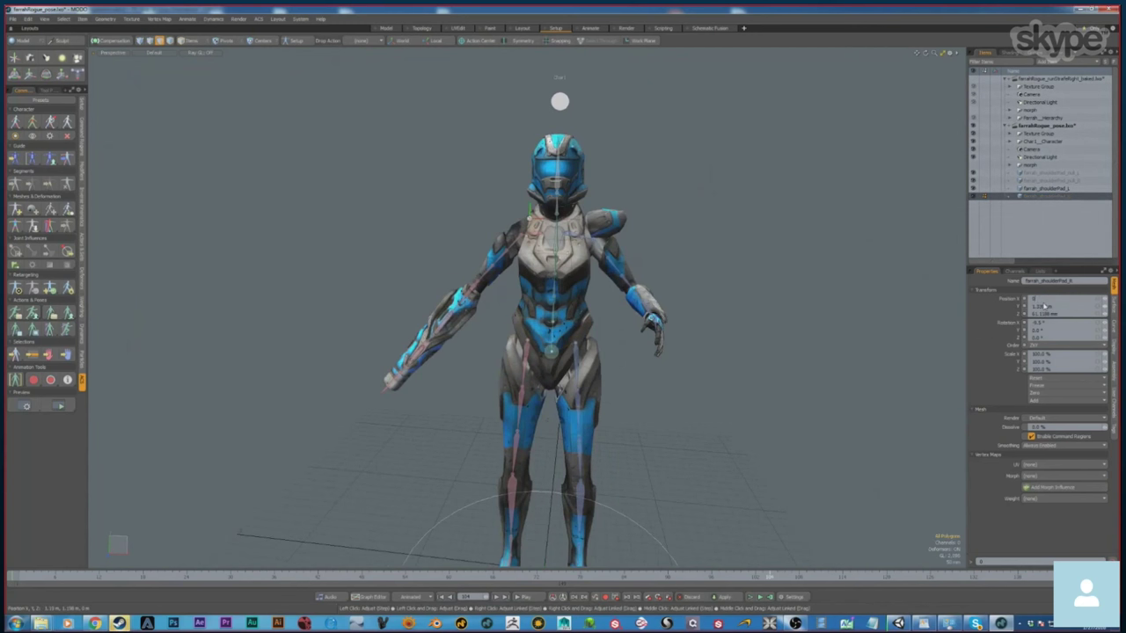
key("Tab")
type("0")
key("Tab")
type("0")
key("Tab")
type("0")
key("Return")
key("ctrl+v")
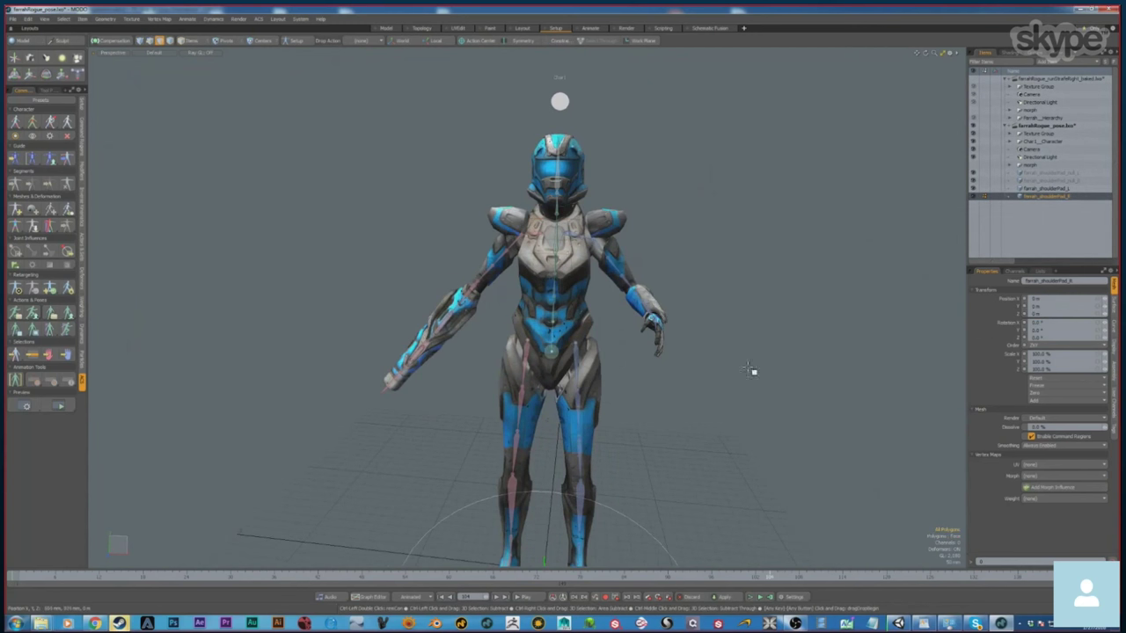
key("5")
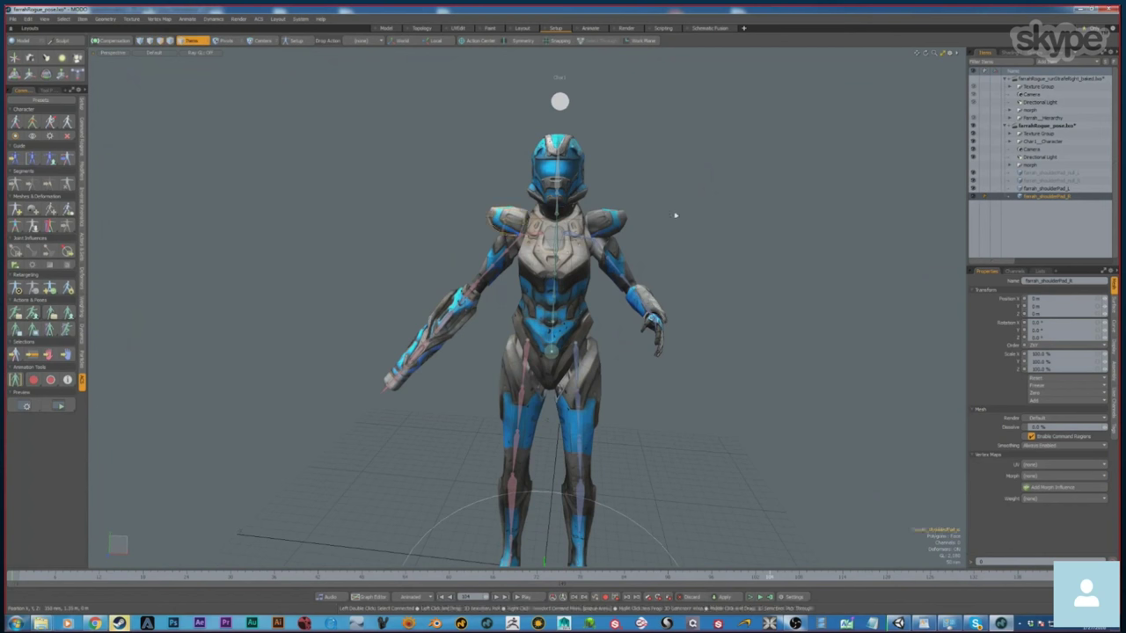
Attach the left shoulder pad to the left shoulder joint as a rigid mesh.
left_click(675, 216)
left_click(607, 221)
left_click(565, 232, "shift")
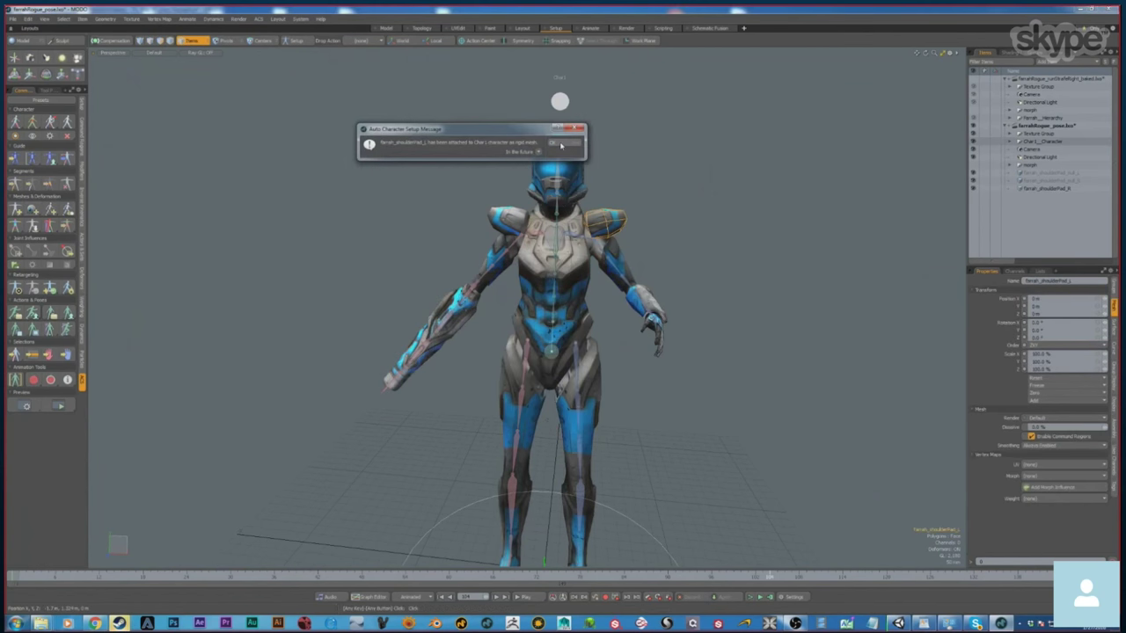
left_click(558, 144)
Attach the right shoulder pad to the right shoulder joint as a rigid mesh.
left_click(515, 224)
left_click(539, 233, "shift")
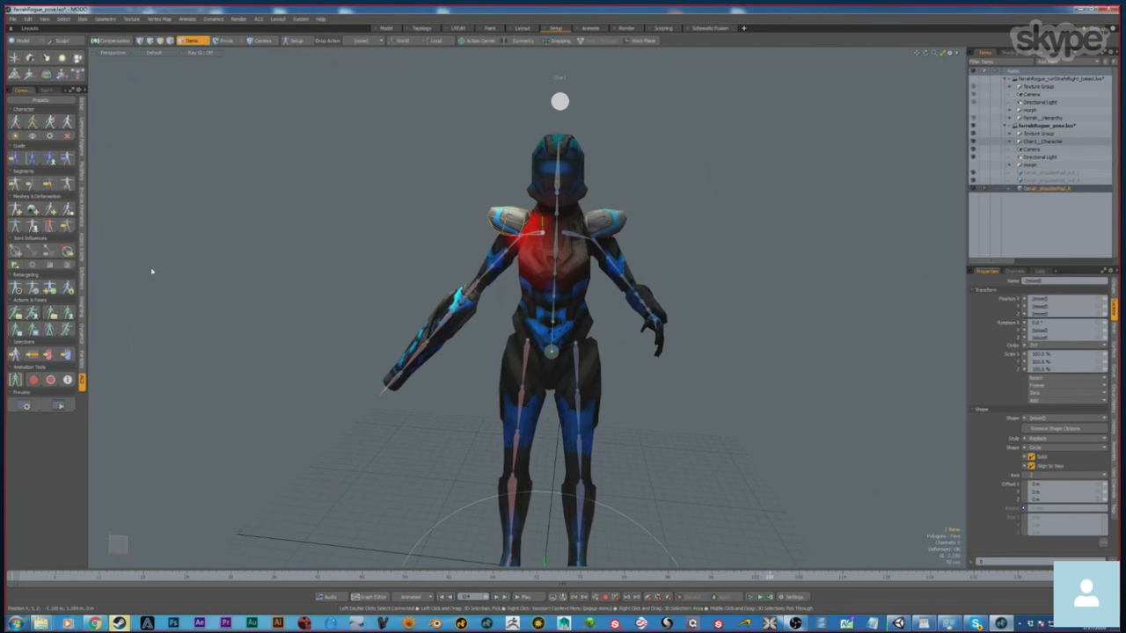
left_click(30, 212)
left_click(31, 211)
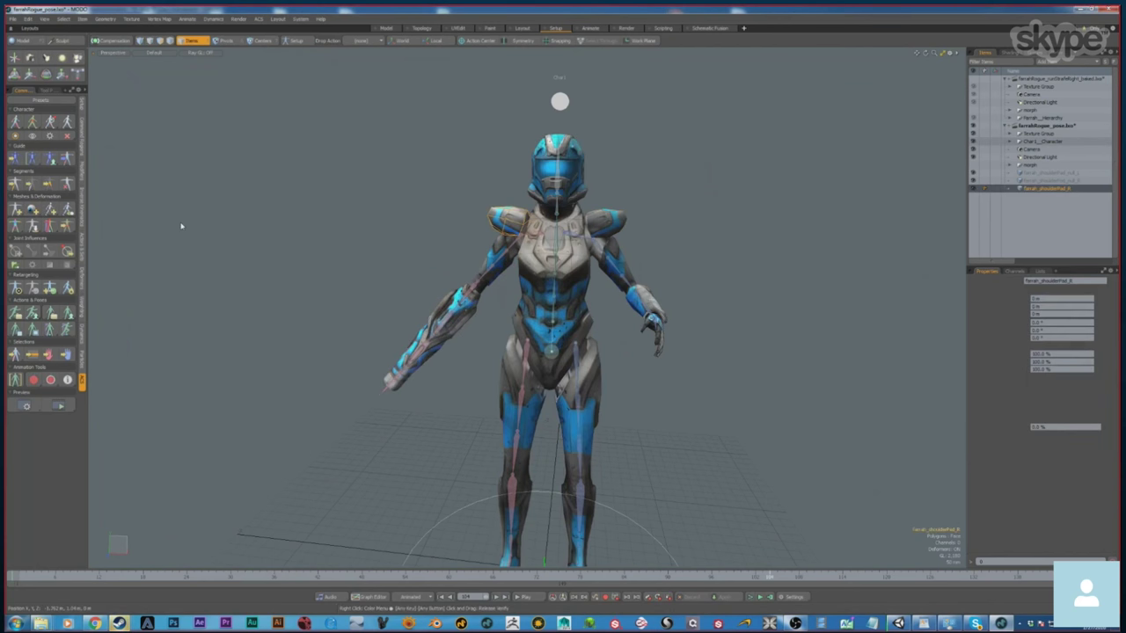
left_click(560, 144)
Return to the animation controllers and rotate the left arm FK controller slightly to test the attached shoulder pad.
left_click_drag(789, 282, 642, 272, "alt")
scroll(615, 285, "up", 3)
left_click_drag(555, 329, 617, 306, "alt")
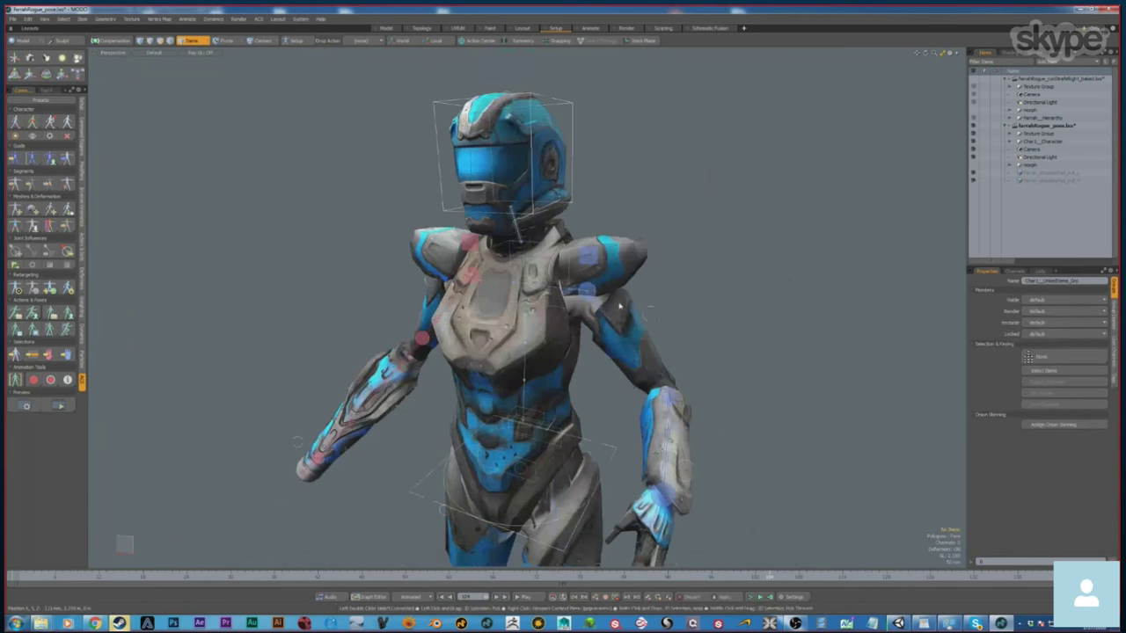
left_click(586, 291)
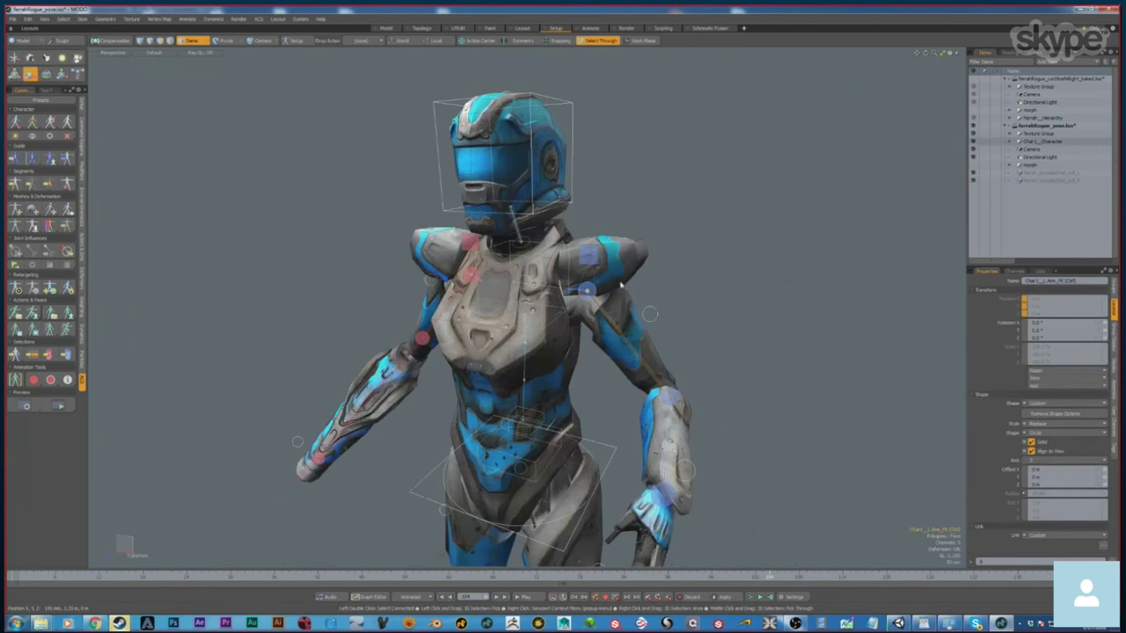
key("e")
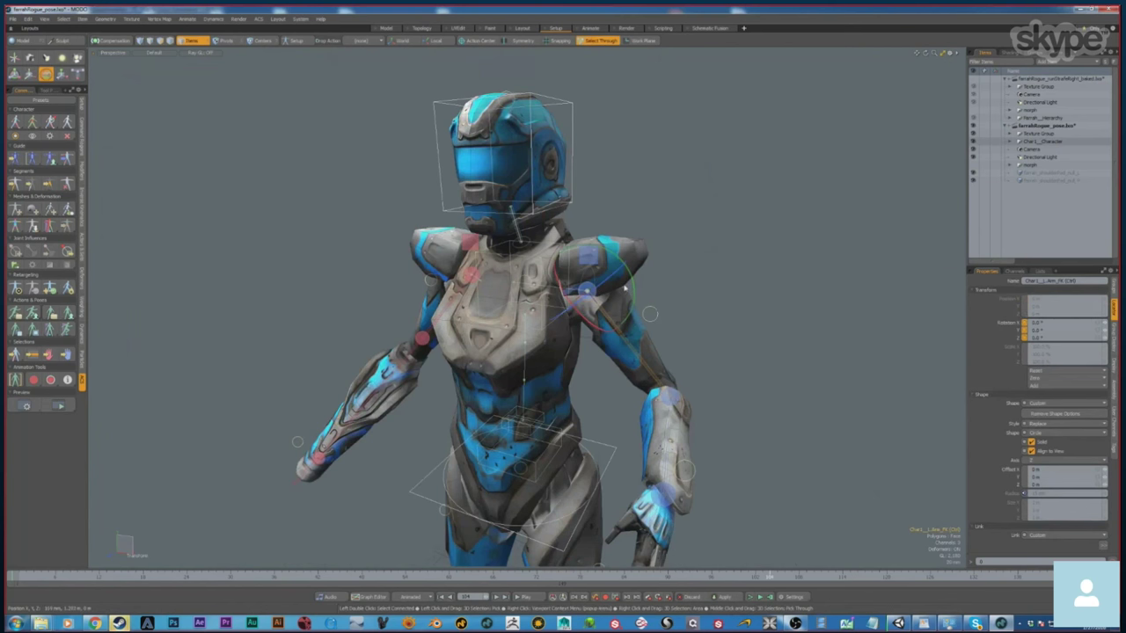
mouse_move(633, 286)
left_mouse_down()
mouse_move(635, 262)
mouse_move(631, 283)
left_mouse_up()
key("q")
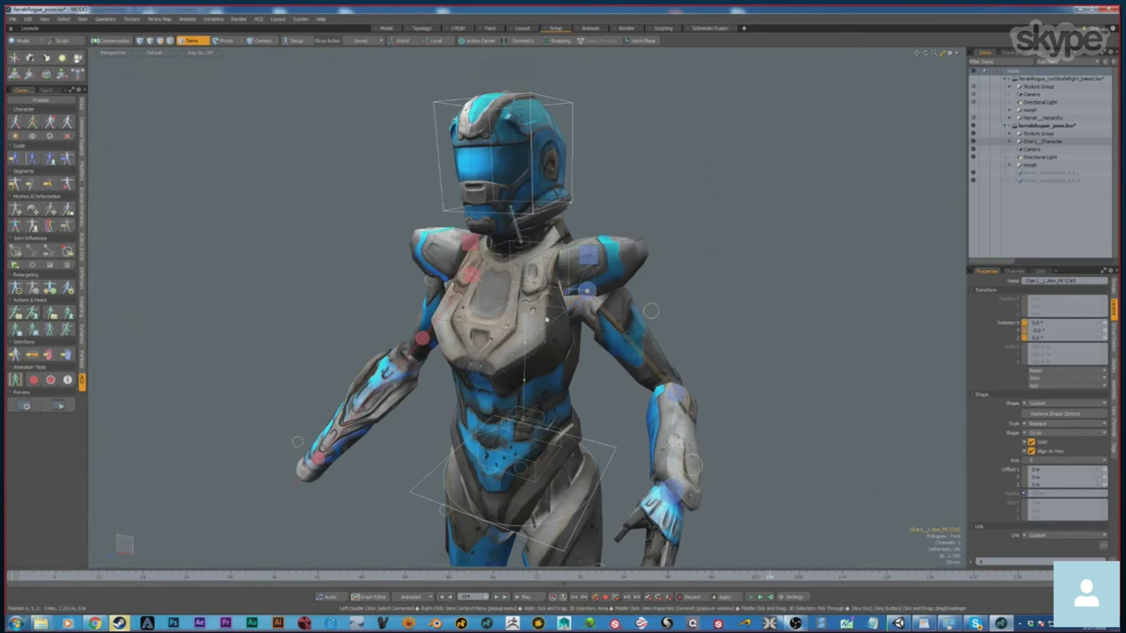
Try transforming a torso controller, undo the change, and clear the selection.
left_click(542, 326)
key("y")
left_click_drag(542, 325, 498, 320)
key("ctrl+z")
left_click_drag(704, 318, 736, 318, "alt")
left_click_drag(735, 318, 530, 352, "alt+shift")
left_click_drag(531, 352, 649, 325, "alt")
key("q")
left_click(754, 221)
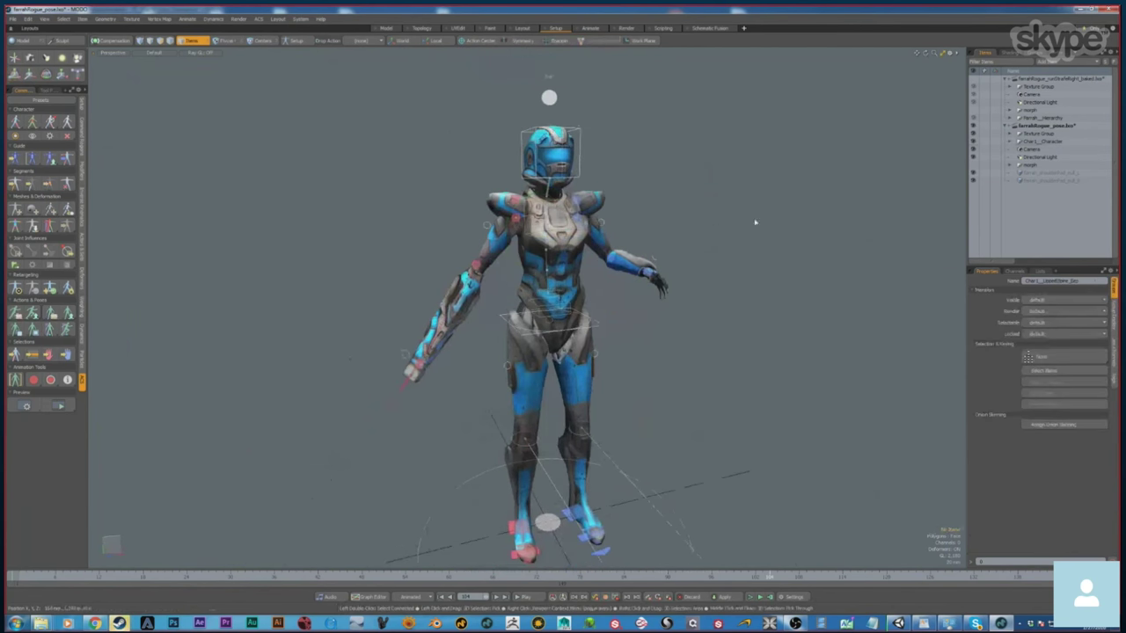
Rotate the left forearm FK controller to bend the elbow and raise the forearm and hand.
left_click(621, 266)
left_click_drag(746, 296, 733, 275, "alt")
key("e")
mouse_move(650, 274)
left_mouse_down()
mouse_move(659, 251)
mouse_move(613, 222)
mouse_move(647, 239)
mouse_move(640, 260)
left_mouse_up()
left_click_drag(710, 176, 698, 172)
left_click_drag(649, 230, 727, 209)
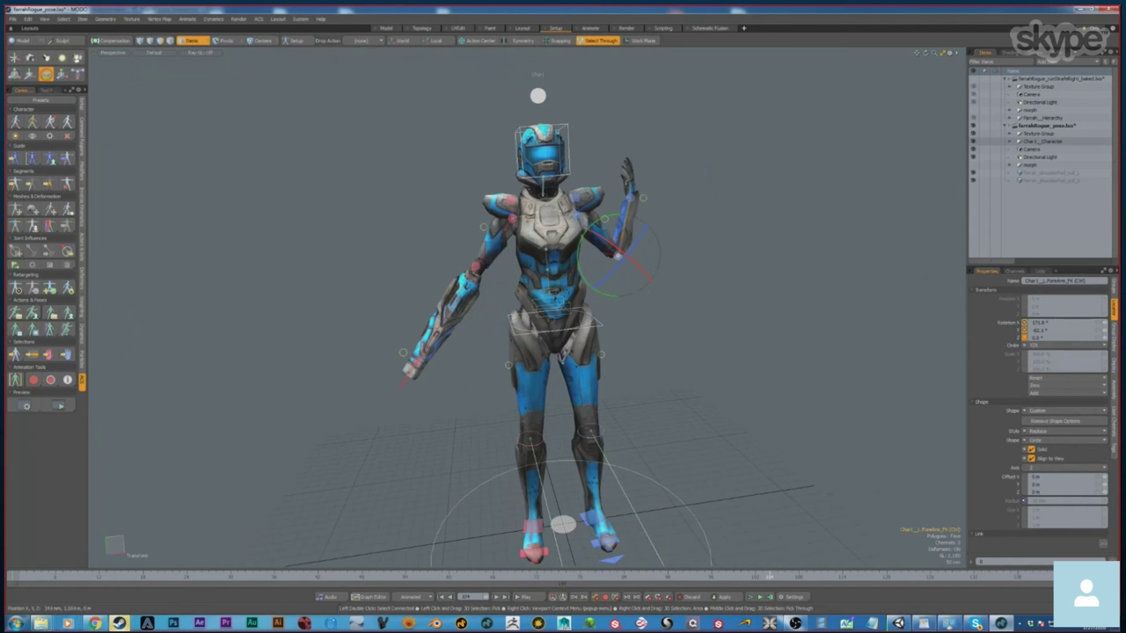
Try rotating the left forearm FK controller further and undo the extra rotations.
left_click_drag(649, 278, 805, 353)
key("ctrl+z")
key("ctrl+z")
key("ctrl+z")
key("ctrl+z")
key("ctrl+z")
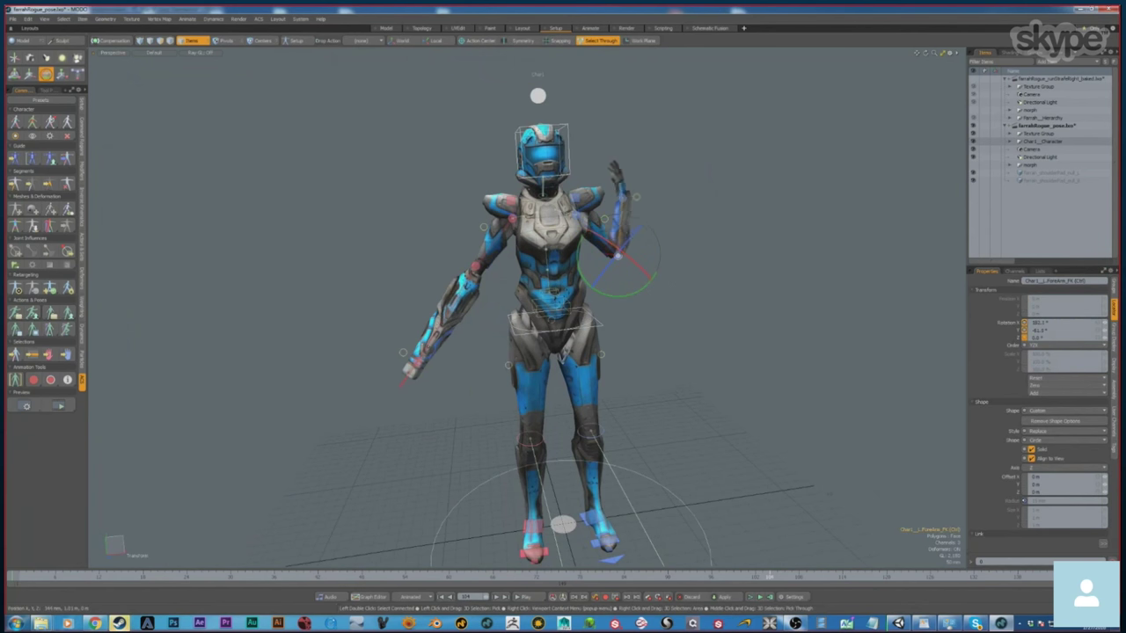
key("ctrl+z")
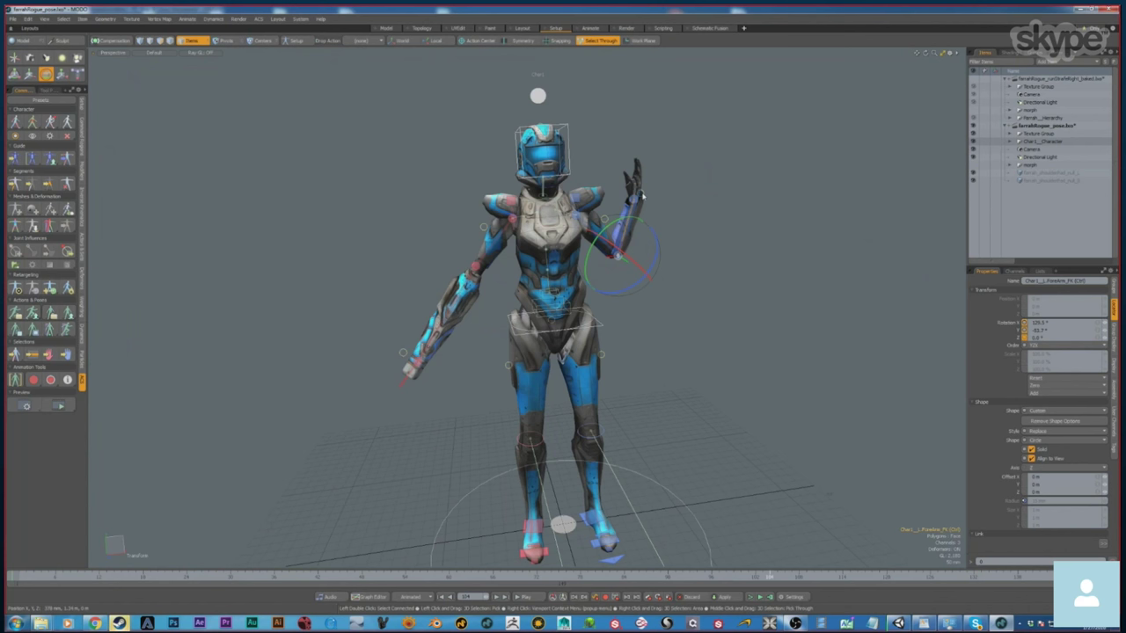
Select the left hand's channel controller to show its finger controls and move their floating panel upward, clear of the character.
left_click(639, 194)
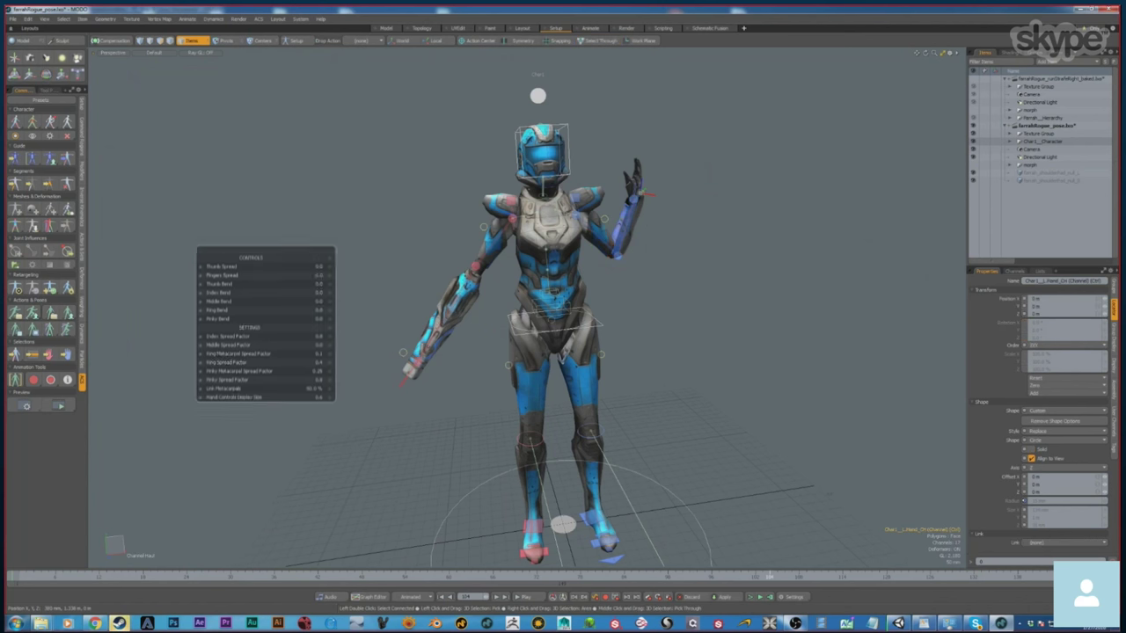
left_click_drag(232, 265, 211, 203)
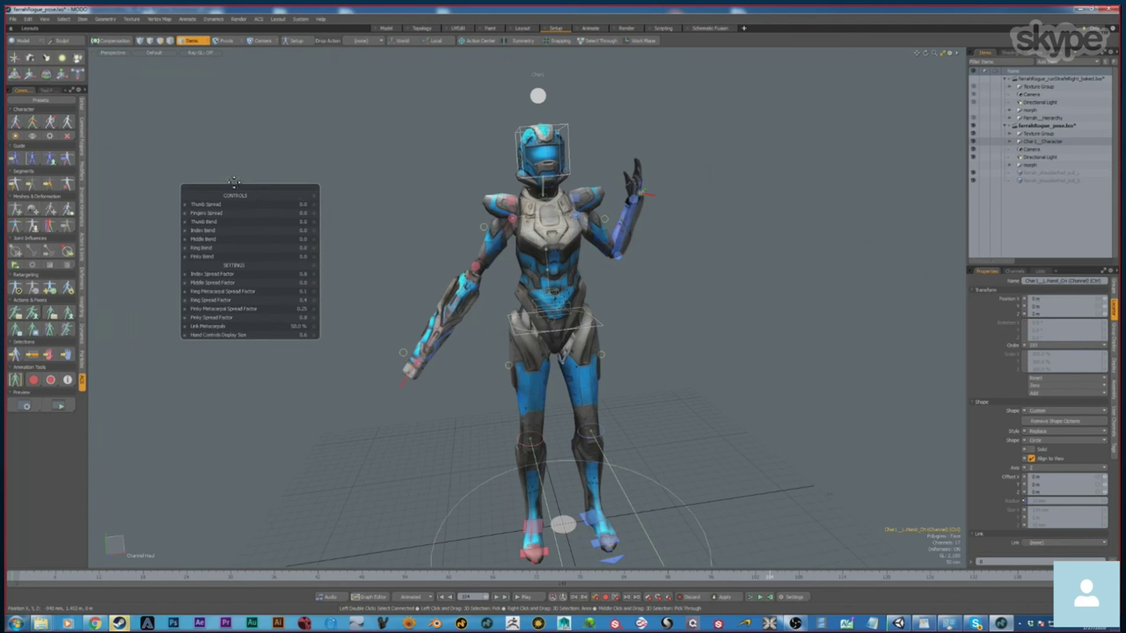
mouse_move(795, 623)
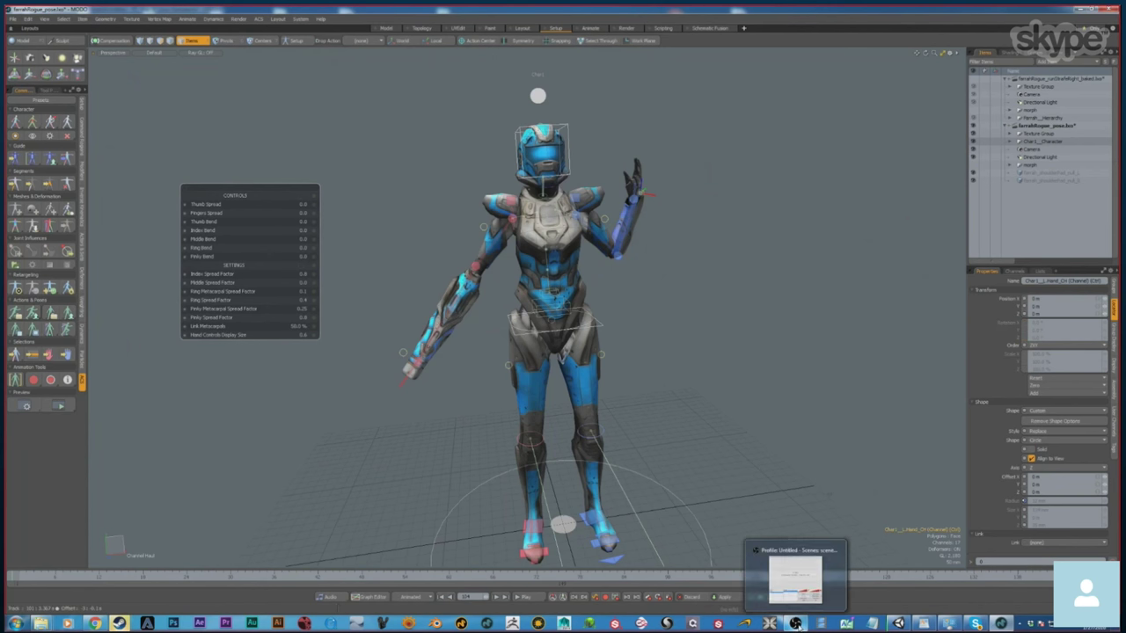